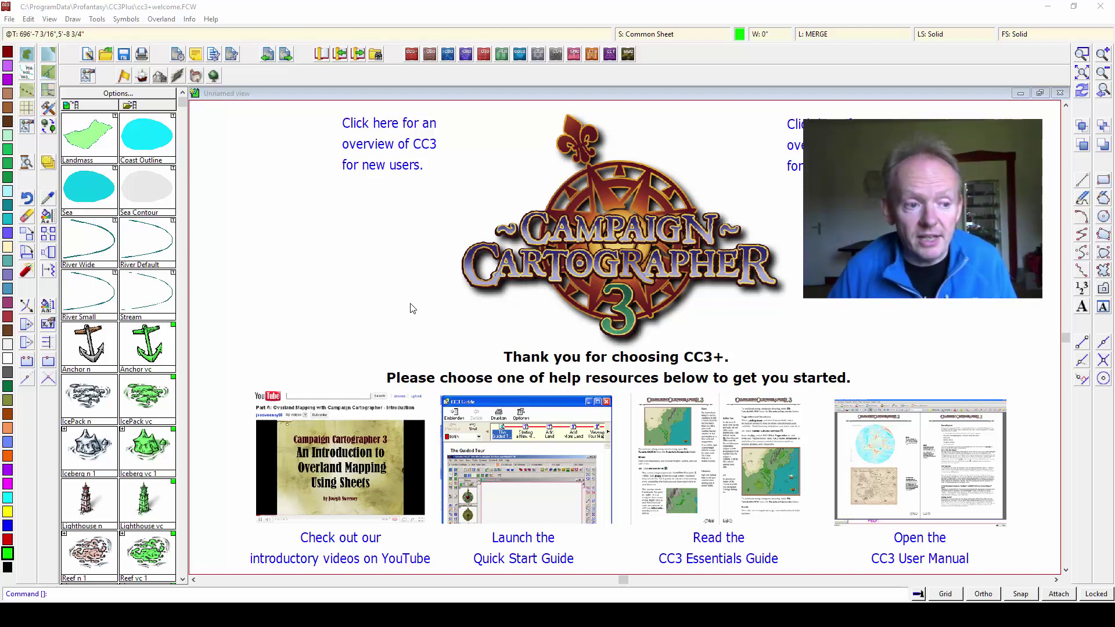
- Start a new Overland Maps drawing with self-decided settings in the CC3 Mike Schley Overland style
{"action": "left_click", "coordinate": [89, 55]}
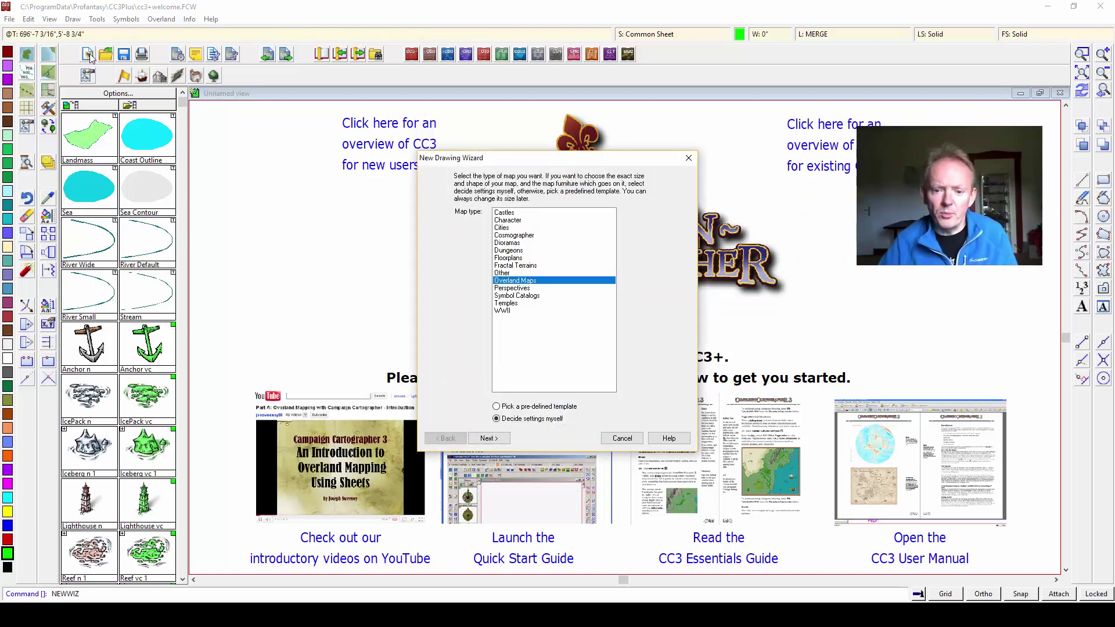
{"action": "key", "text": "Return"}
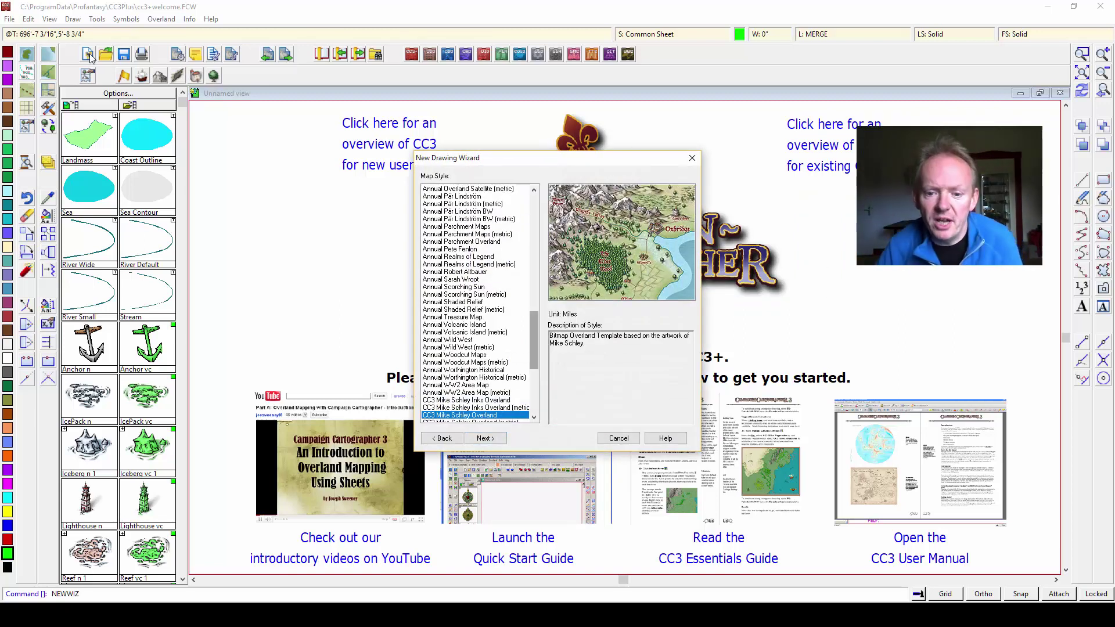
{"action": "left_click_drag", "start_coordinate": [533, 341], "coordinate": [534, 361]}
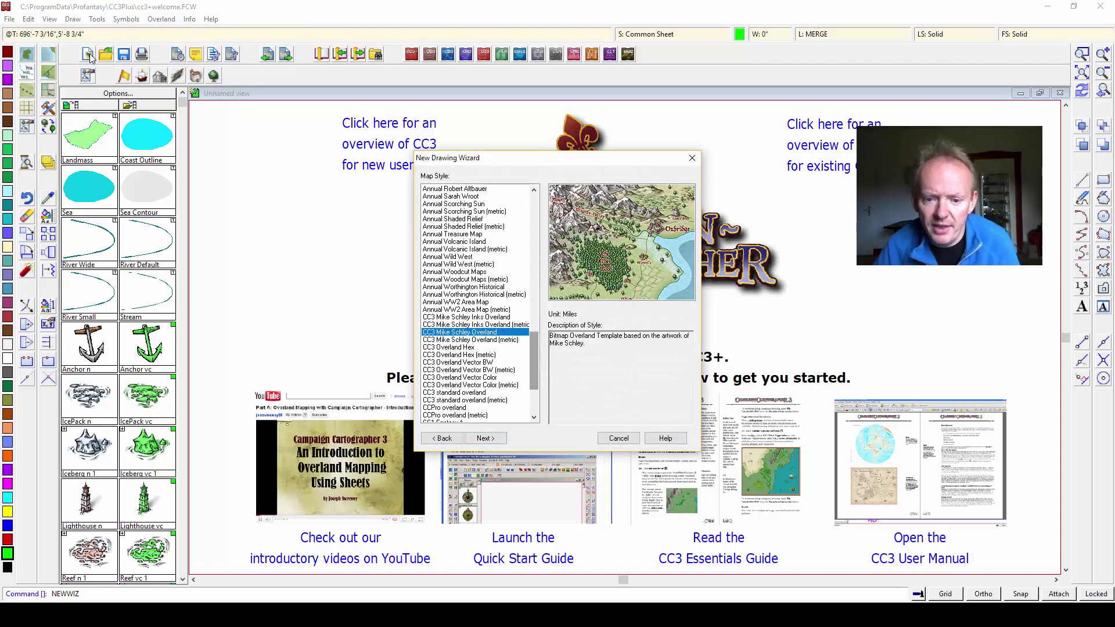
{"action": "left_click", "coordinate": [485, 438]}
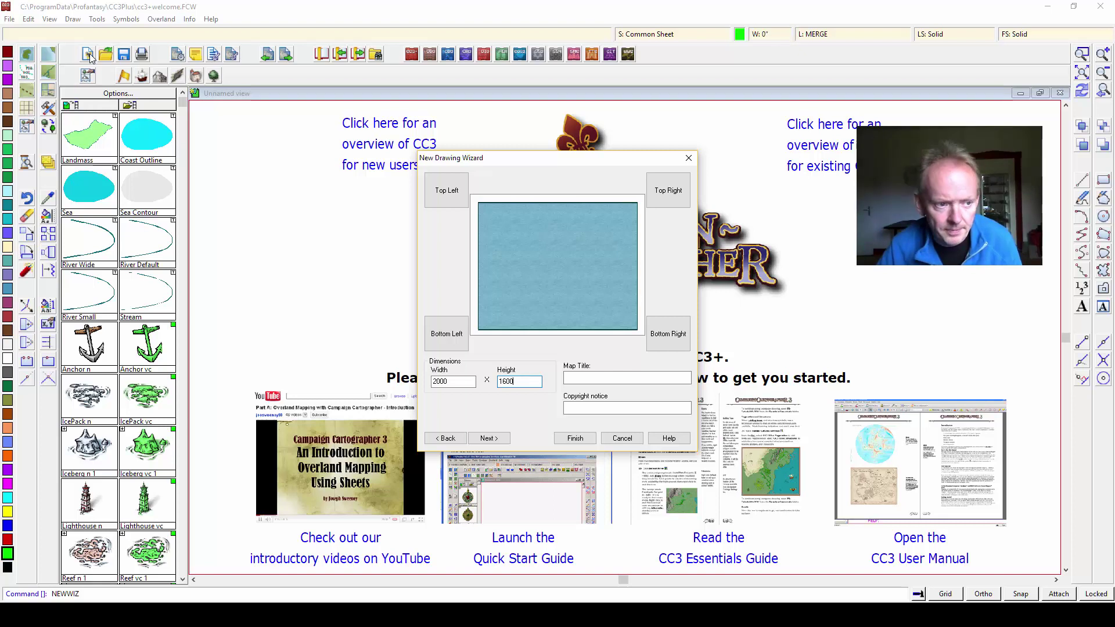
- Set the map dimensions to 2000 x 1600 and save the new map as CA142_OverlandMap
{"action": "key", "text": "Return"}
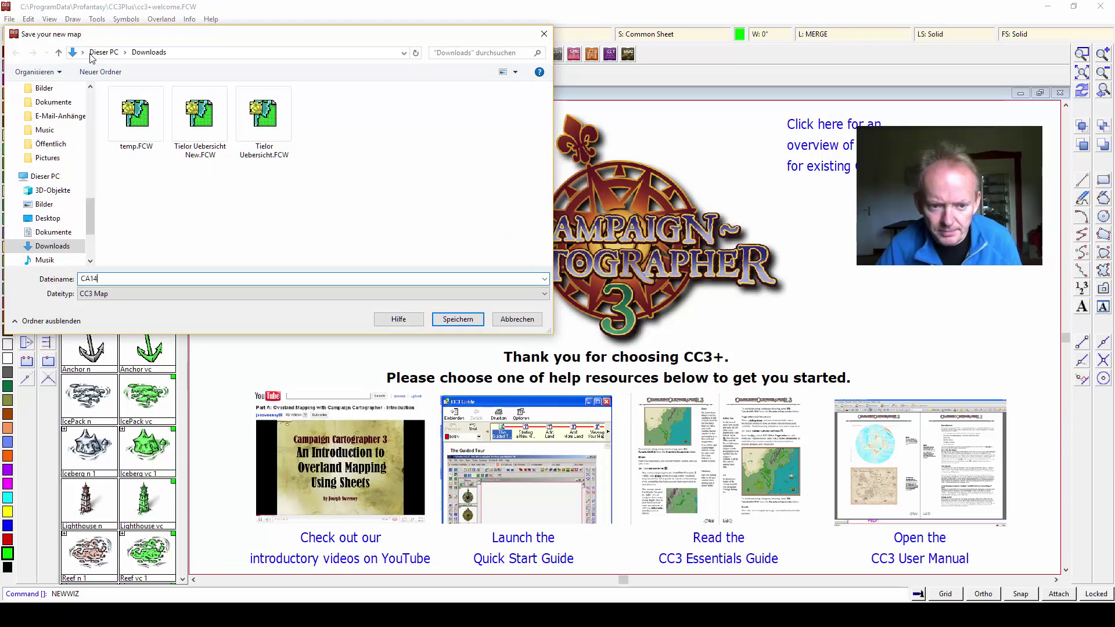
{"action": "type", "text": "CA142_OverlandMap"}
{"action": "key", "text": "Return"}
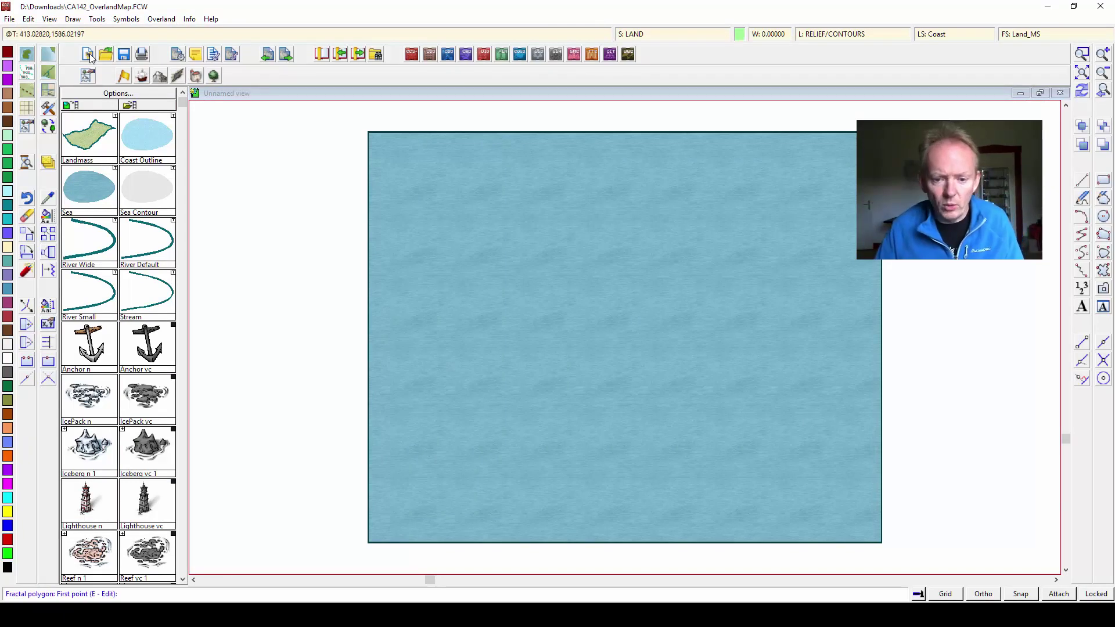
- Draw a large fractal landmass extending from the map's northern edge, with two narrow inlets and a broad southern peninsula
{"action": "left_click", "coordinate": [487, 133]}
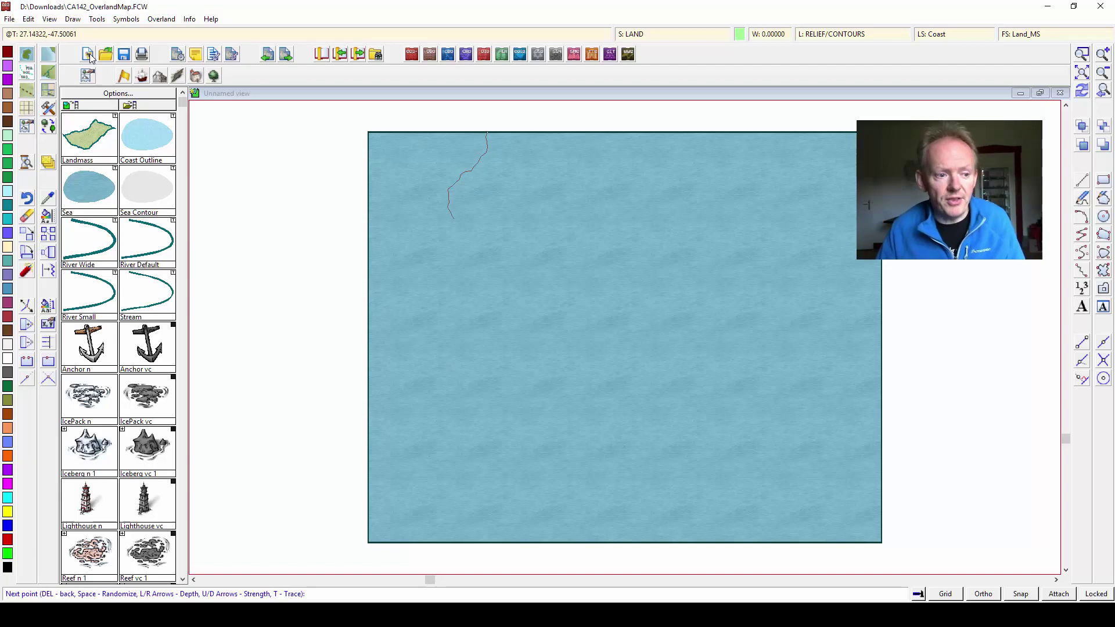
{"action": "left_click", "coordinate": [489, 231]}
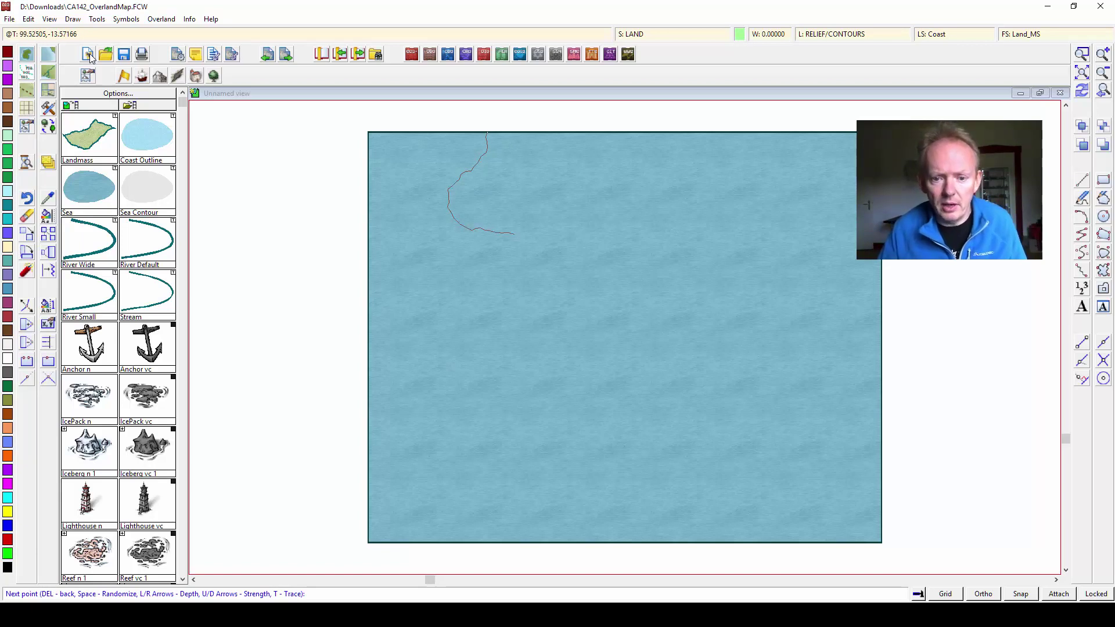
{"action": "left_click", "coordinate": [514, 234]}
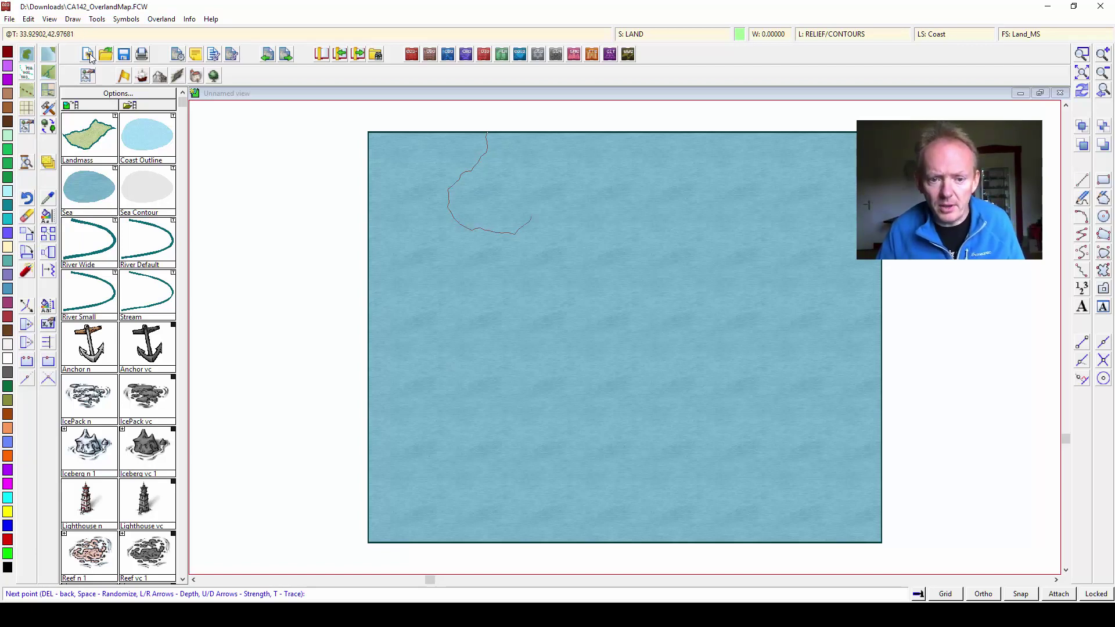
{"action": "left_click", "coordinate": [536, 212]}
{"action": "left_click", "coordinate": [587, 203]}
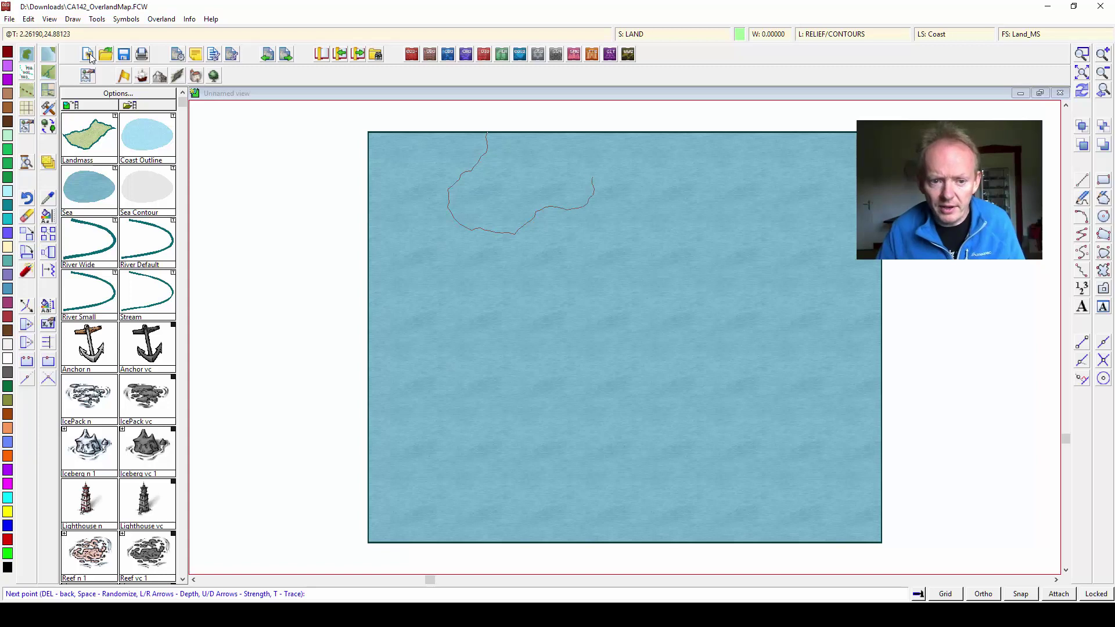
{"action": "left_click", "coordinate": [595, 171]}
{"action": "left_click", "coordinate": [606, 174]}
{"action": "left_click", "coordinate": [601, 210]}
{"action": "left_click", "coordinate": [586, 218]}
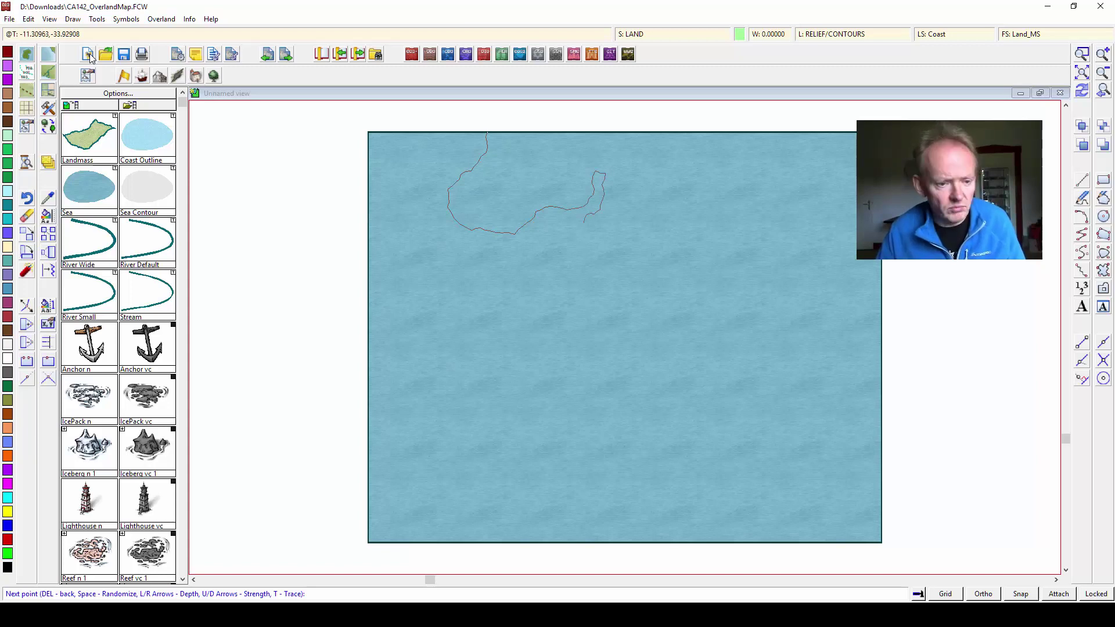
{"action": "left_click", "coordinate": [545, 231]}
{"action": "left_click", "coordinate": [521, 253]}
{"action": "left_click", "coordinate": [525, 266]}
{"action": "left_click", "coordinate": [522, 287]}
{"action": "left_click", "coordinate": [555, 289]}
{"action": "left_click", "coordinate": [561, 295]}
{"action": "left_click", "coordinate": [597, 311]}
{"action": "left_click", "coordinate": [618, 299]}
{"action": "left_click", "coordinate": [652, 291]}
{"action": "left_click", "coordinate": [674, 291]}
{"action": "left_click", "coordinate": [677, 295]}
{"action": "left_click", "coordinate": [697, 279]}
{"action": "left_click", "coordinate": [683, 245]}
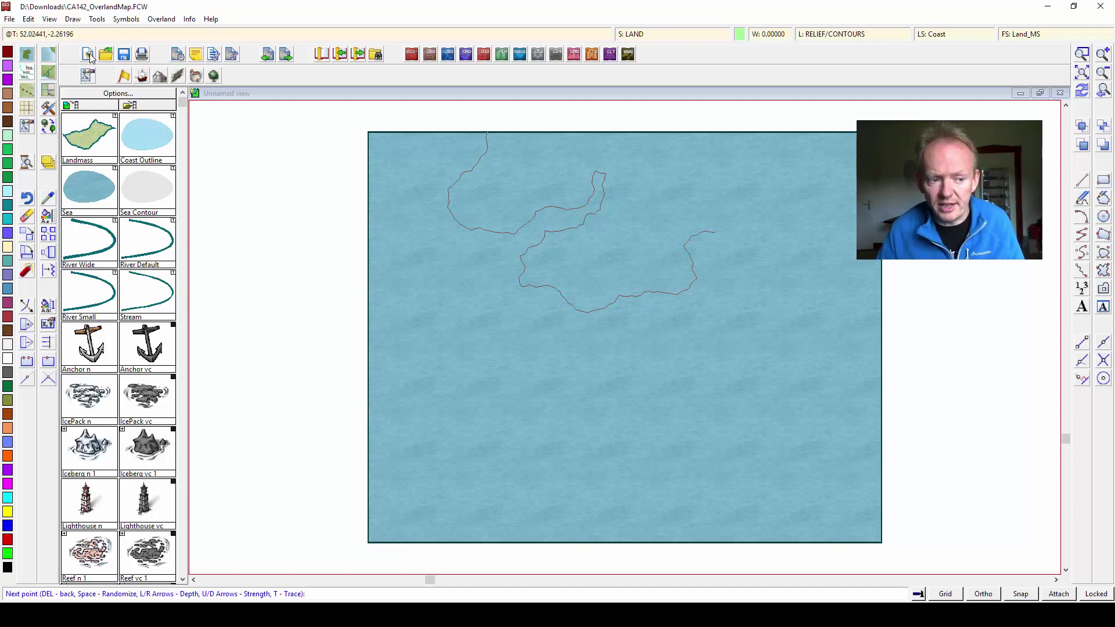
{"action": "left_click", "coordinate": [728, 221]}
{"action": "left_click", "coordinate": [716, 196]}
{"action": "left_click", "coordinate": [721, 191]}
{"action": "left_click", "coordinate": [729, 195]}
{"action": "left_click", "coordinate": [754, 229]}
{"action": "left_click", "coordinate": [766, 227]}
{"action": "left_click", "coordinate": [766, 219]}
{"action": "left_click", "coordinate": [797, 193]}
{"action": "left_click", "coordinate": [777, 153]}
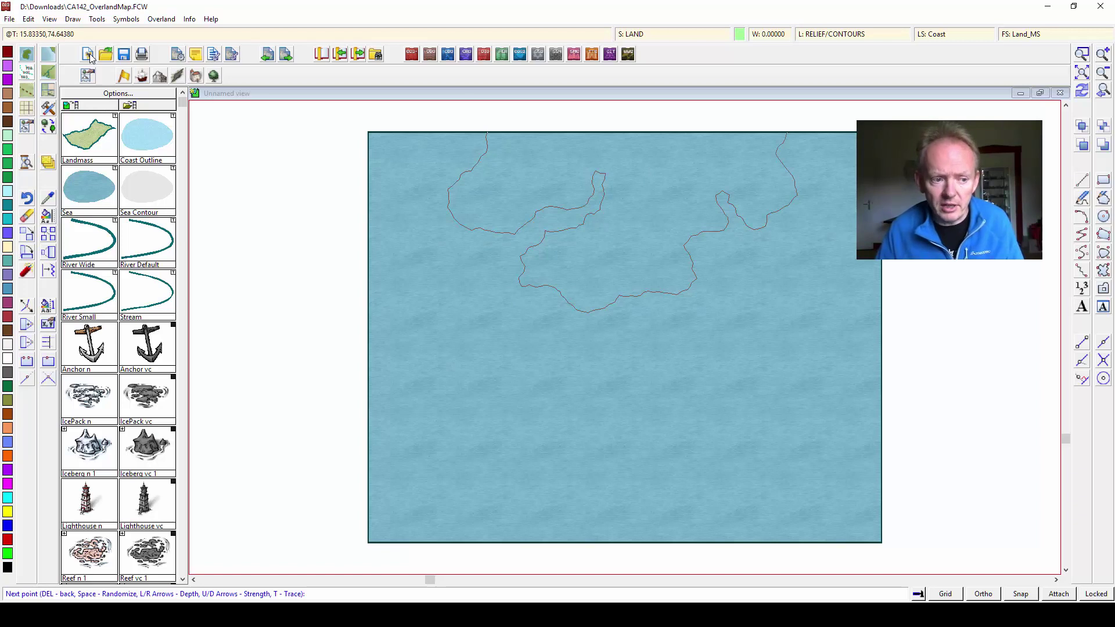
{"action": "left_click", "coordinate": [786, 124]}
{"action": "right_click", "coordinate": [518, 121]}
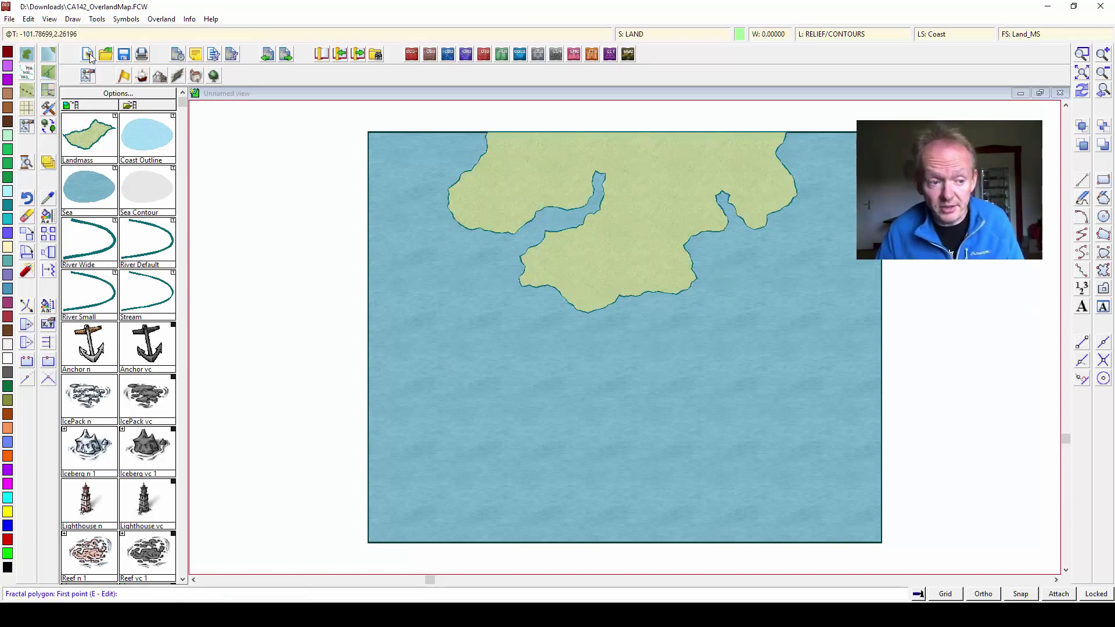
- Draw a second landmass along the map's eastern edge, with a narrow bay cut into its southern coast
{"action": "left_click", "coordinate": [868, 183]}
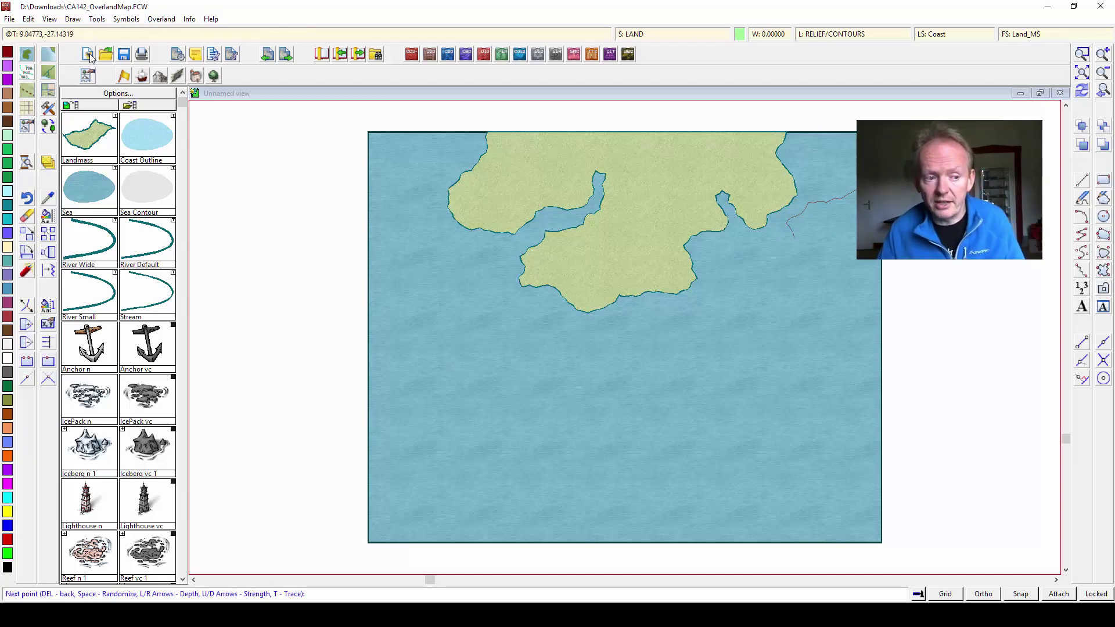
{"action": "left_click", "coordinate": [782, 300]}
{"action": "left_click", "coordinate": [812, 323]}
{"action": "left_click", "coordinate": [832, 311]}
{"action": "left_click", "coordinate": [823, 296]}
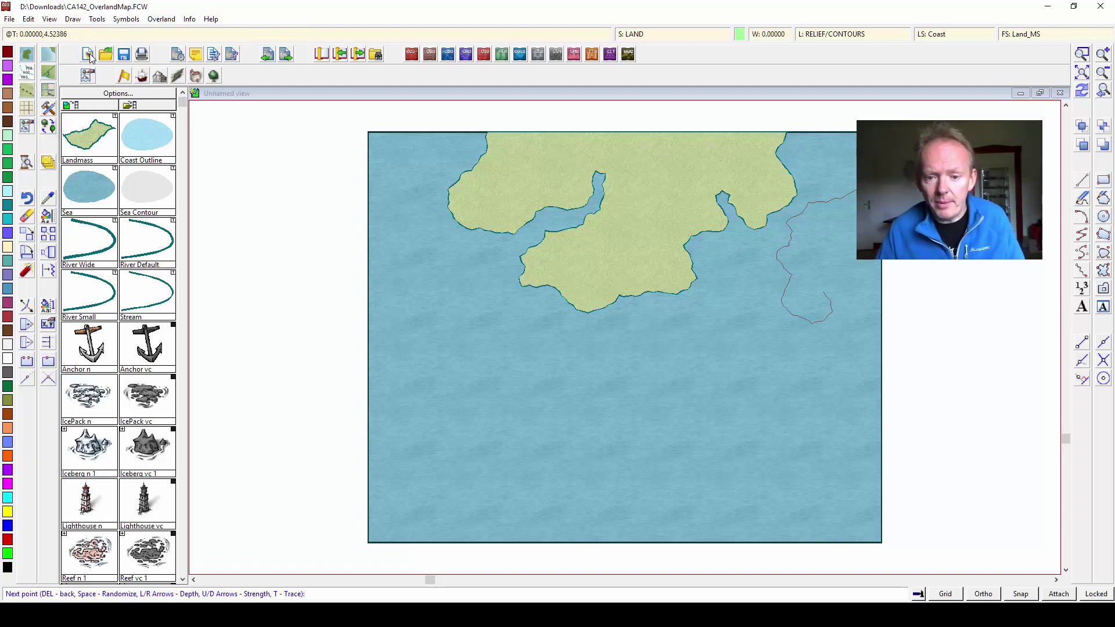
{"action": "left_click", "coordinate": [859, 294]}
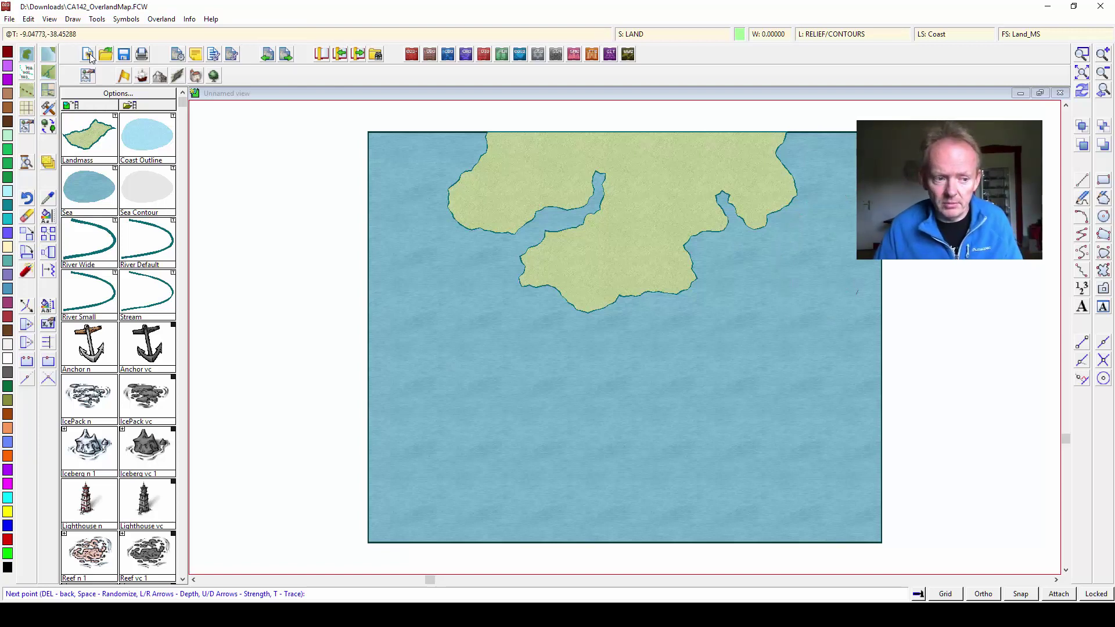
{"action": "left_click", "coordinate": [837, 325]}
{"action": "left_click", "coordinate": [846, 357]}
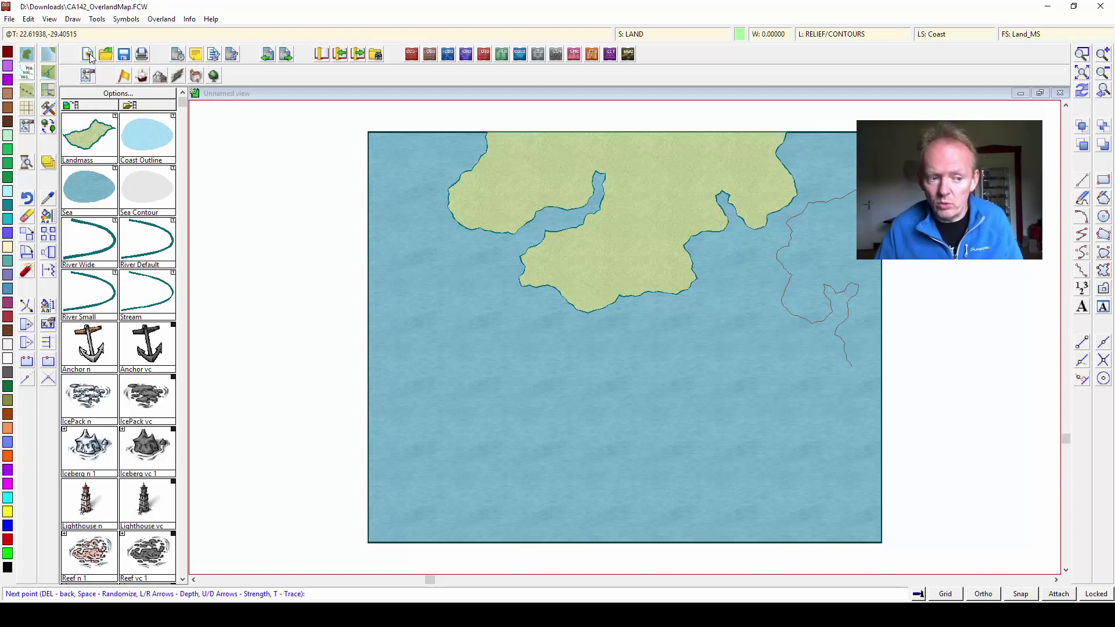
{"action": "left_click", "coordinate": [859, 369]}
{"action": "left_click", "coordinate": [870, 351]}
{"action": "left_click", "coordinate": [901, 356]}
{"action": "right_click", "coordinate": [901, 357]}
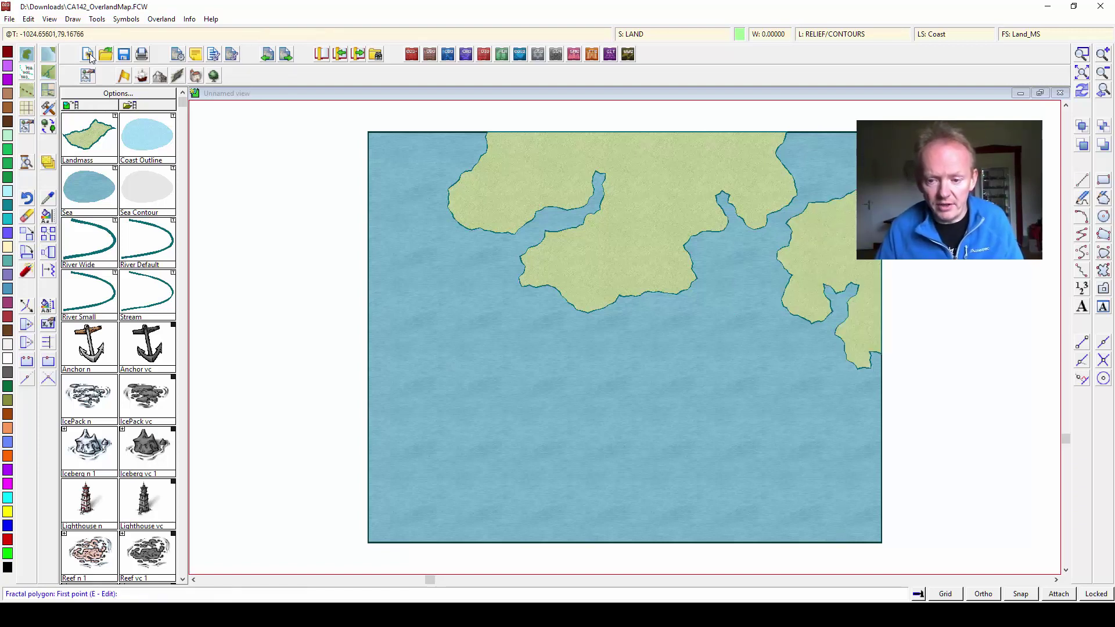
- Draw a large separate landmass in the southern half of the map, leaving a strait below the northern continent
{"action": "left_click", "coordinate": [606, 334]}
{"action": "left_click", "coordinate": [541, 349]}
{"action": "left_click", "coordinate": [509, 356]}
{"action": "left_click", "coordinate": [483, 339]}
{"action": "left_click", "coordinate": [491, 314]}
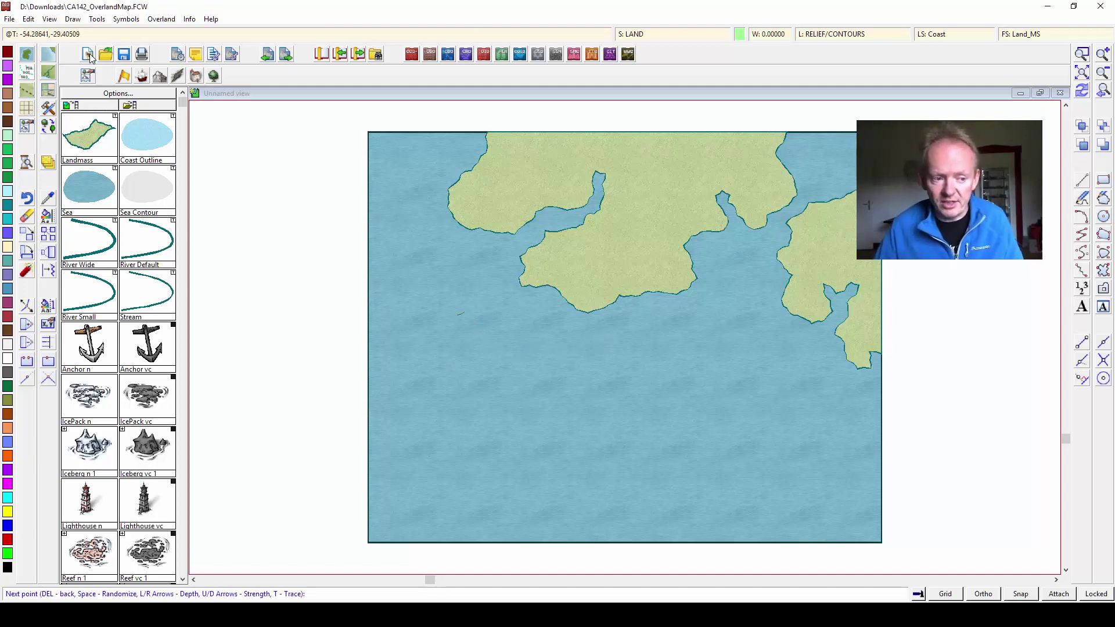
{"action": "left_click", "coordinate": [419, 346]}
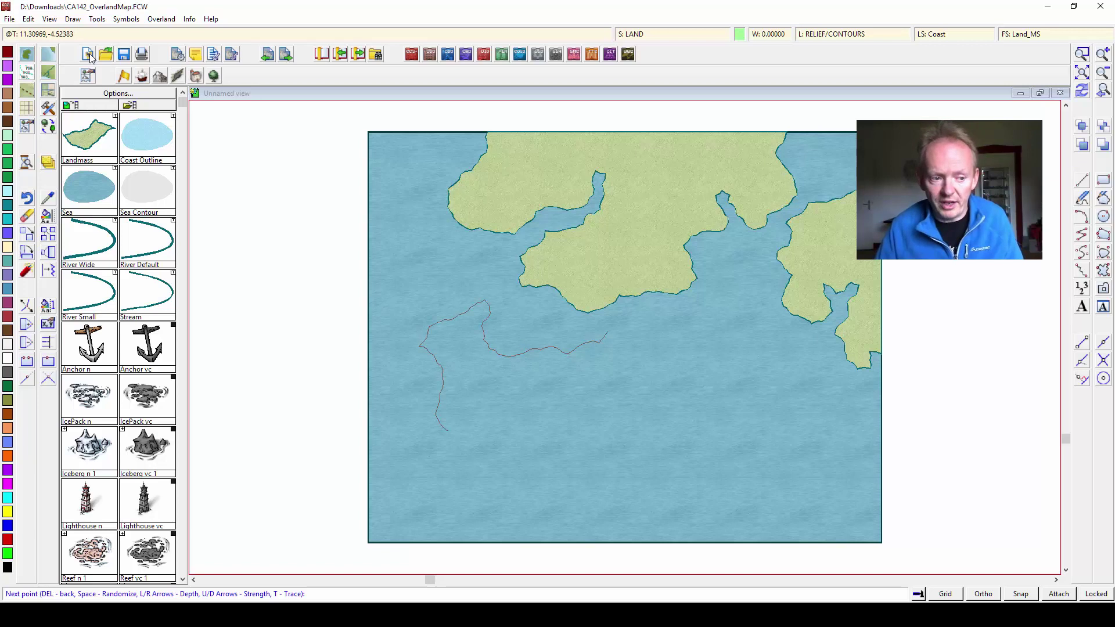
{"action": "left_click", "coordinate": [436, 479]}
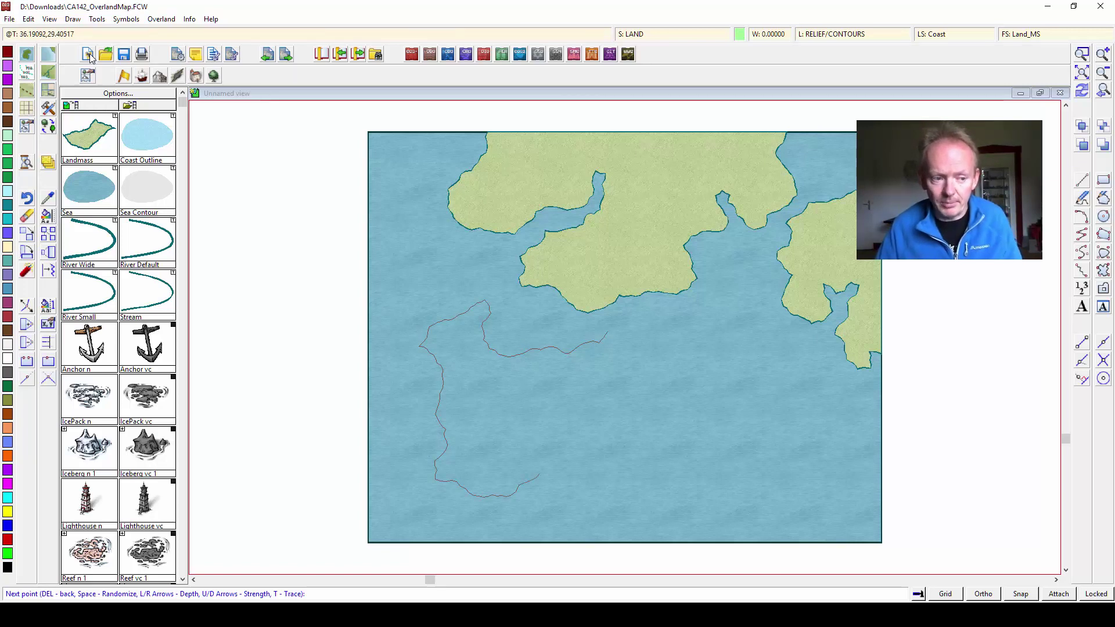
{"action": "left_click", "coordinate": [607, 509]}
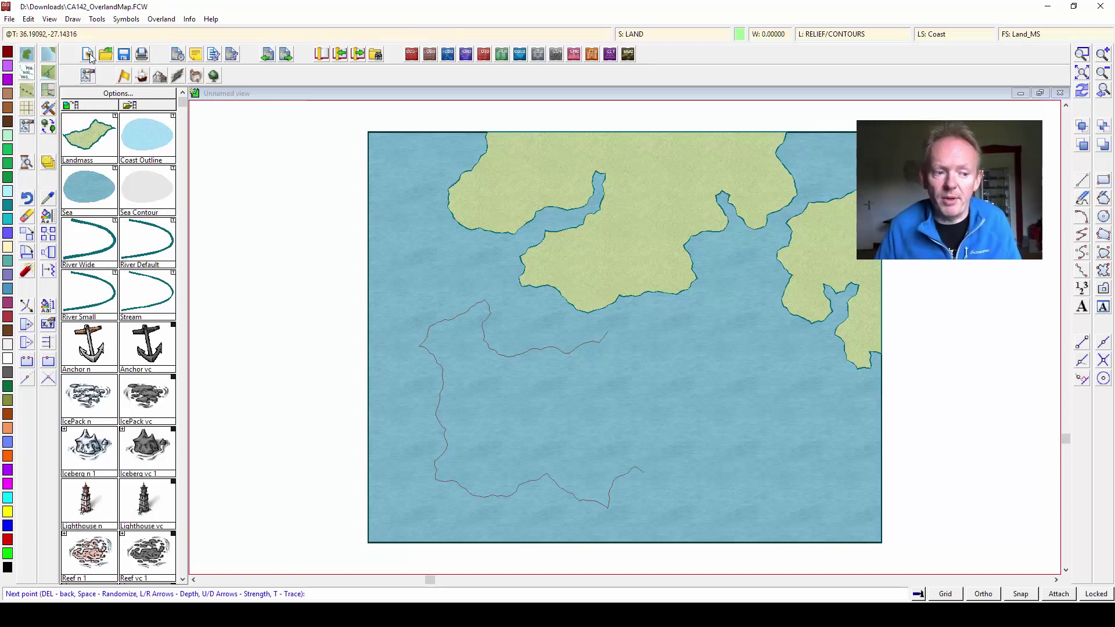
{"action": "left_click", "coordinate": [742, 475]}
{"action": "left_click", "coordinate": [703, 339]}
{"action": "left_click", "coordinate": [647, 311]}
{"action": "right_click", "coordinate": [625, 319]}
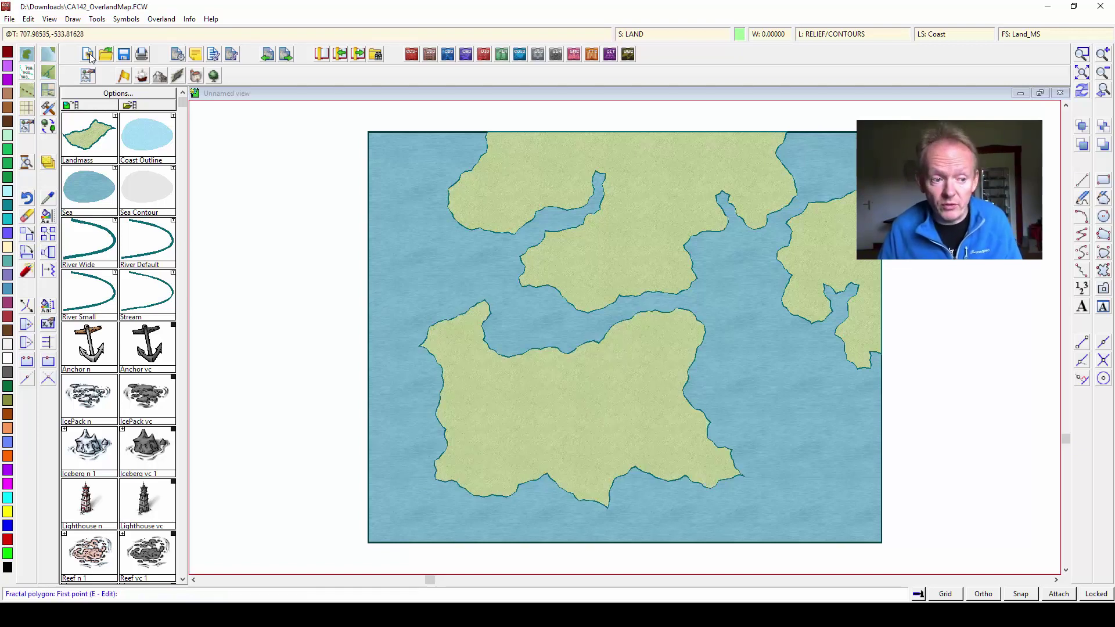
- Draw a small island off the southeastern tip of the southern landmass
{"action": "left_click", "coordinate": [773, 467]}
{"action": "left_click", "coordinate": [765, 505]}
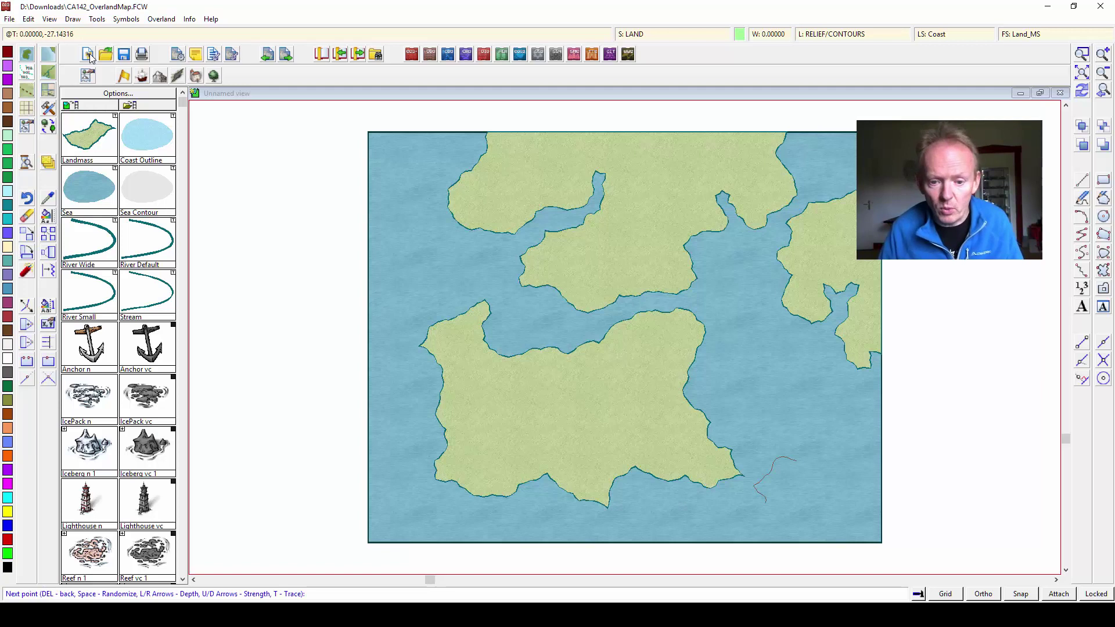
{"action": "left_click", "coordinate": [825, 490]}
{"action": "left_click", "coordinate": [833, 465]}
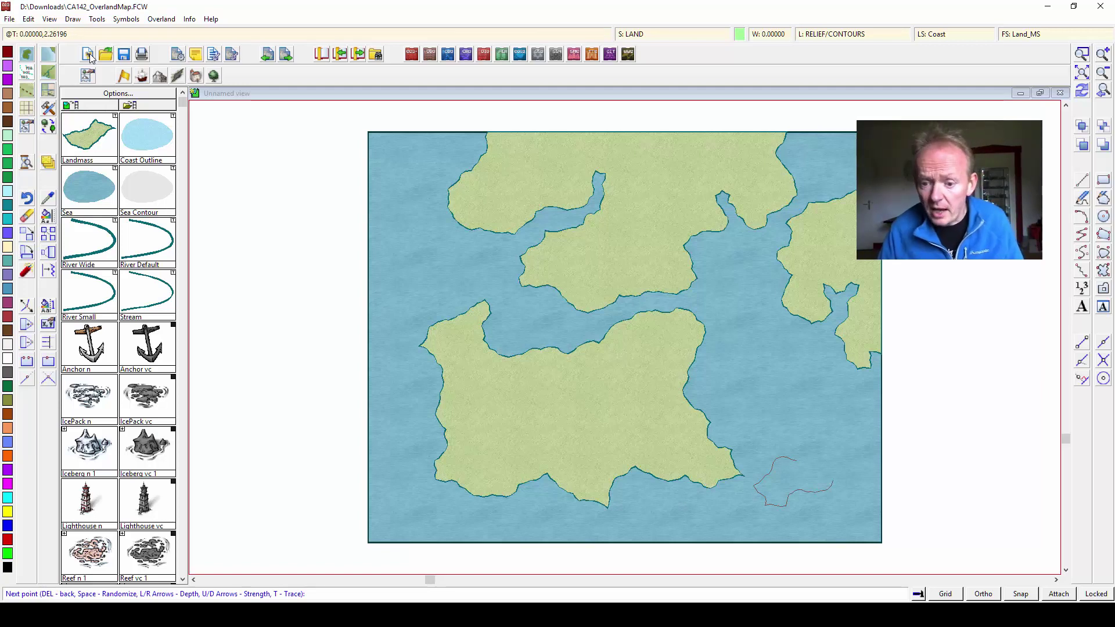
{"action": "left_click", "coordinate": [807, 457]}
{"action": "right_click", "coordinate": [807, 457]}
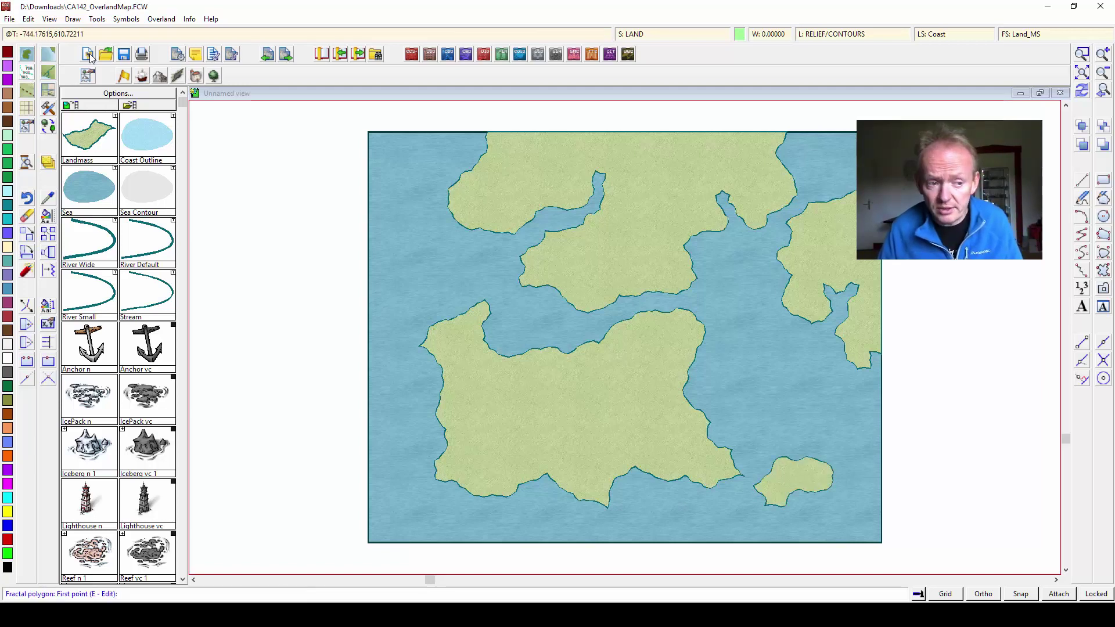
- Draw a tiny islet at the western end of the central strait and a small irregular island off the northwestern coast
{"action": "left_click", "coordinate": [490, 273]}
{"action": "left_click", "coordinate": [483, 285]}
{"action": "left_click", "coordinate": [489, 291]}
{"action": "left_click", "coordinate": [499, 277]}
{"action": "key", "text": "Return"}
{"action": "left_click", "coordinate": [430, 190]}
{"action": "left_click", "coordinate": [420, 196]}
{"action": "left_click", "coordinate": [406, 200]}
{"action": "left_click", "coordinate": [410, 209]}
{"action": "left_click", "coordinate": [405, 215]}
{"action": "left_click", "coordinate": [420, 217]}
{"action": "left_click", "coordinate": [421, 205]}
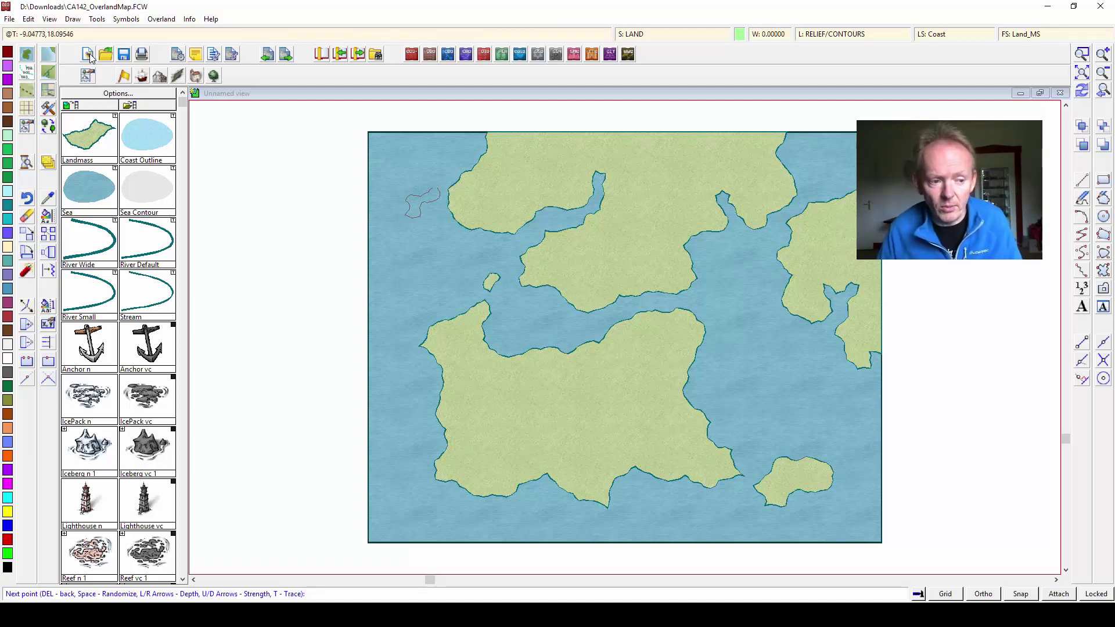
{"action": "key", "text": "Return"}
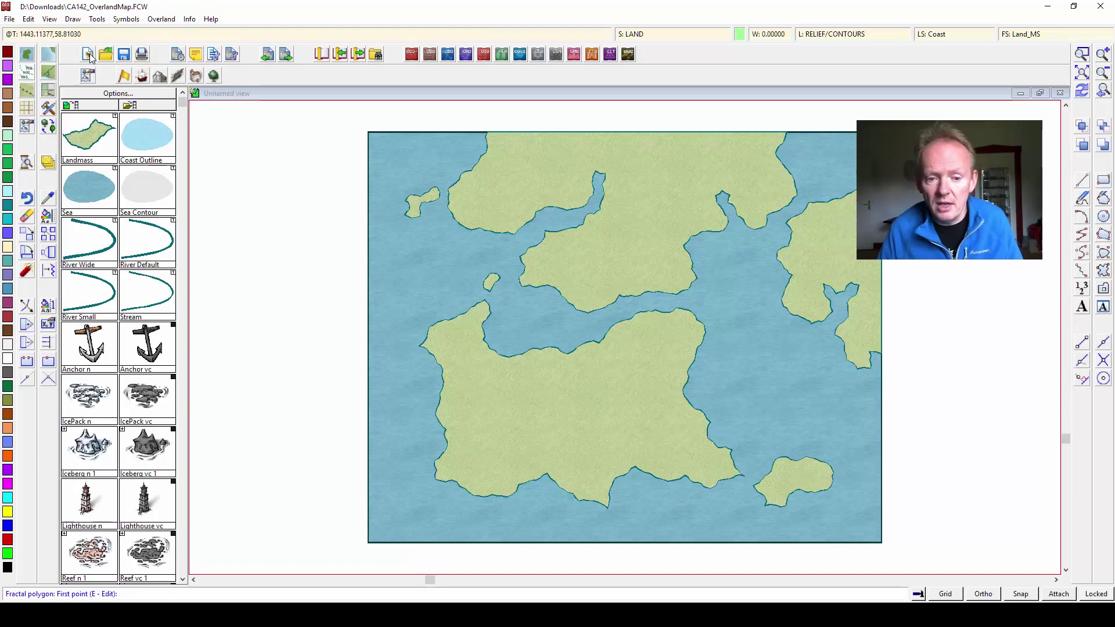
- Draw a chain of three shrinking islets in the sea between the northern landmass's eastern coast and the northeastern map corner
{"action": "left_click", "coordinate": [803, 176]}
{"action": "left_click", "coordinate": [803, 189]}
{"action": "left_click", "coordinate": [817, 184]}
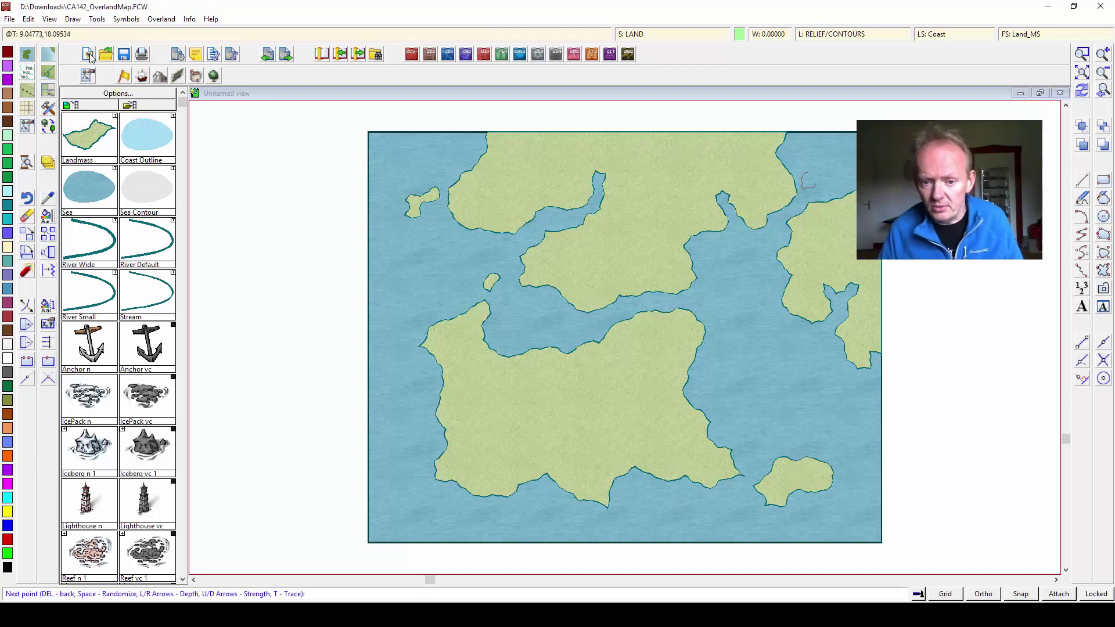
{"action": "left_click", "coordinate": [826, 170]}
{"action": "key", "text": "Return"}
{"action": "left_click", "coordinate": [826, 155]}
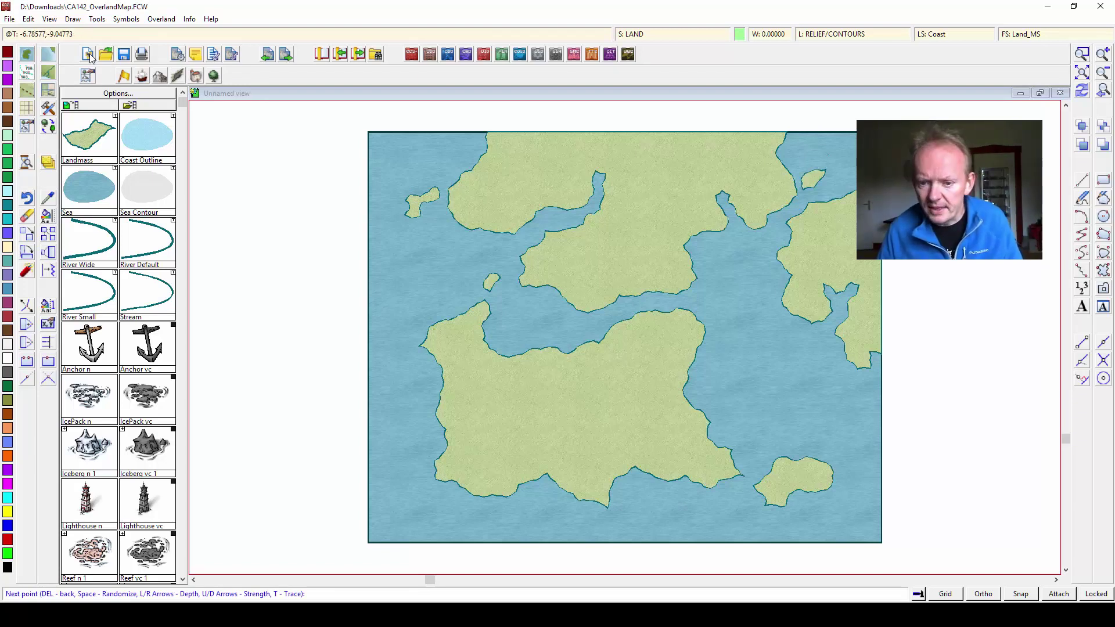
{"action": "left_click", "coordinate": [833, 158]}
{"action": "right_click", "coordinate": [833, 157]}
{"action": "left_click", "coordinate": [835, 139]}
{"action": "left_click", "coordinate": [830, 143]}
{"action": "key", "text": "Return"}
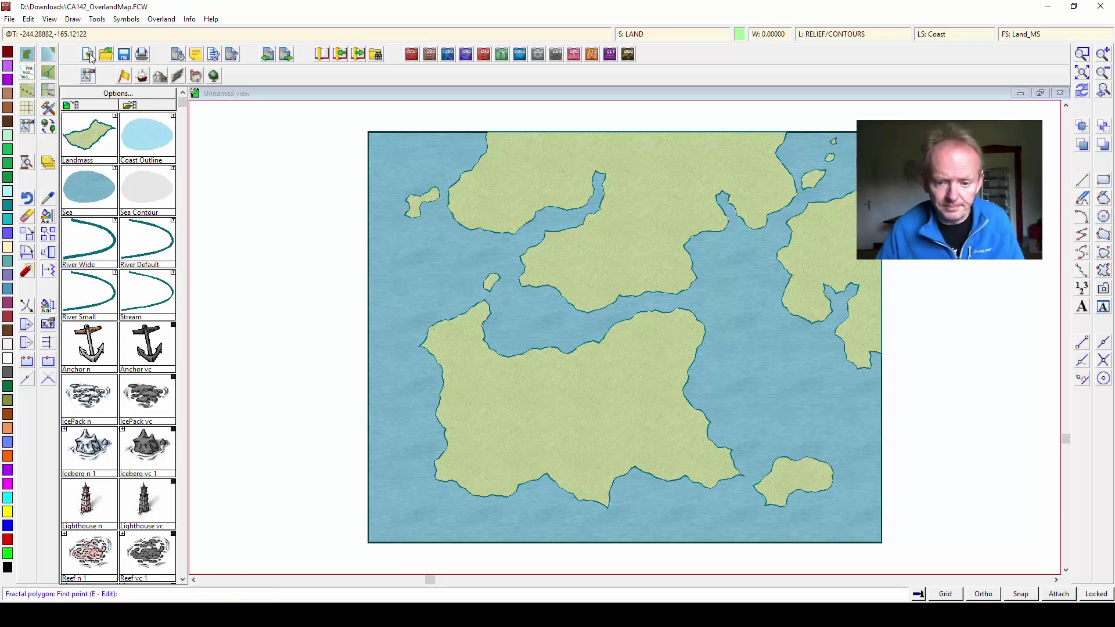
- Draw islands off the southern landmass's northeastern corner, west of the eastern landmass's southern tip, and off the southwestern coast
{"action": "left_click", "coordinate": [720, 301]}
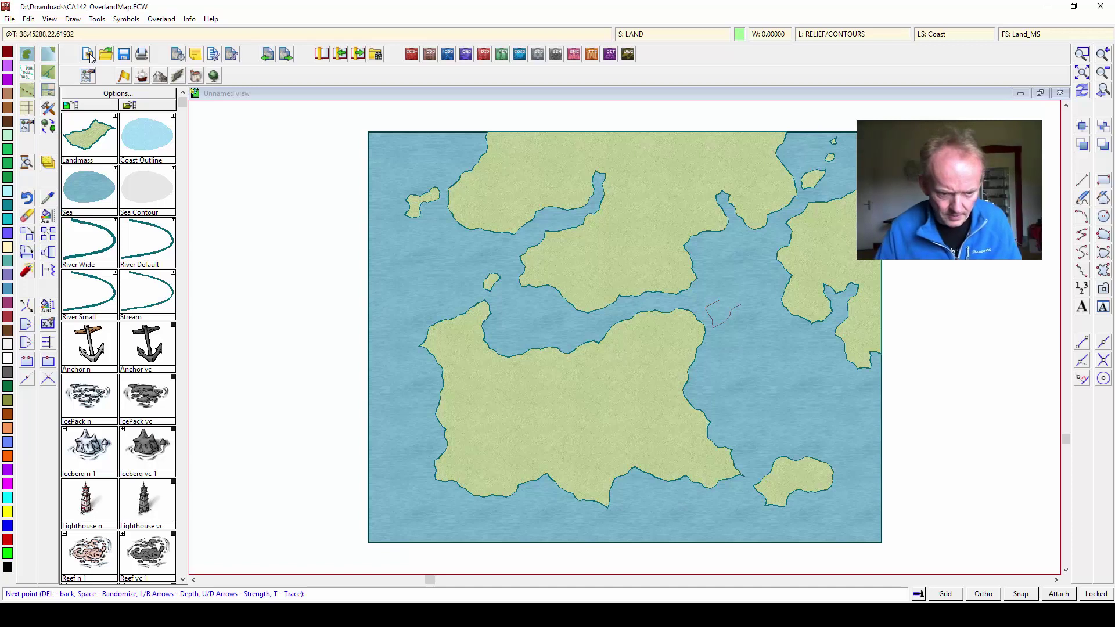
{"action": "key", "text": "Return"}
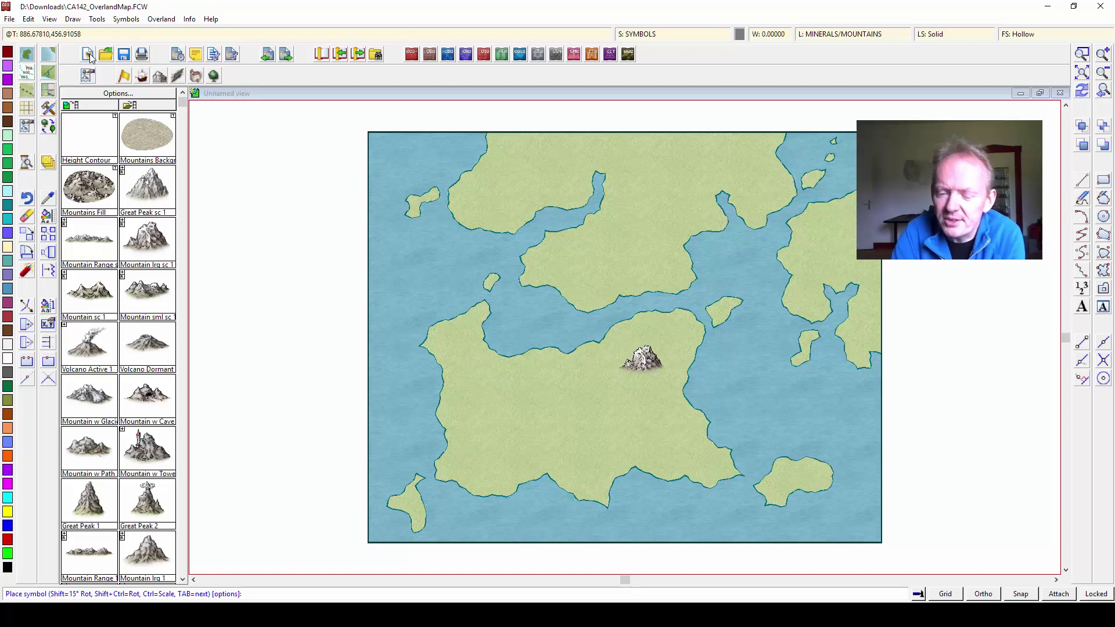
- Place varied mountain symbols as a range running northeast to southwest across the southern landmass, with a spur toward its southeastern corner
{"action": "left_click", "coordinate": [627, 369]}
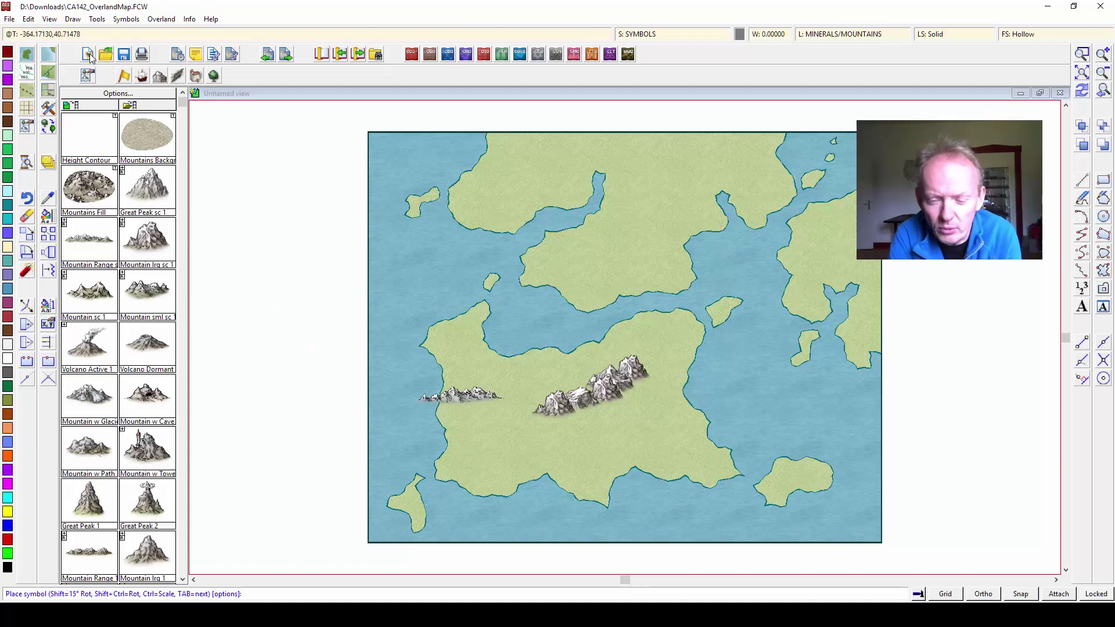
{"action": "key", "text": "Tab"}
{"action": "key", "text": "Tab"}
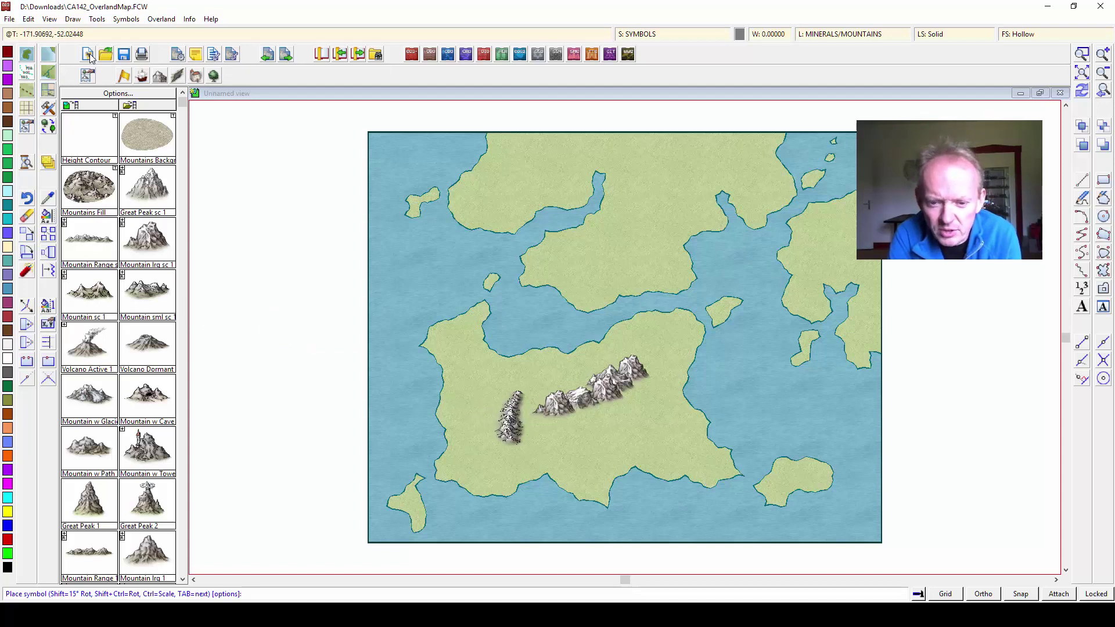
{"action": "key", "text": "Tab"}
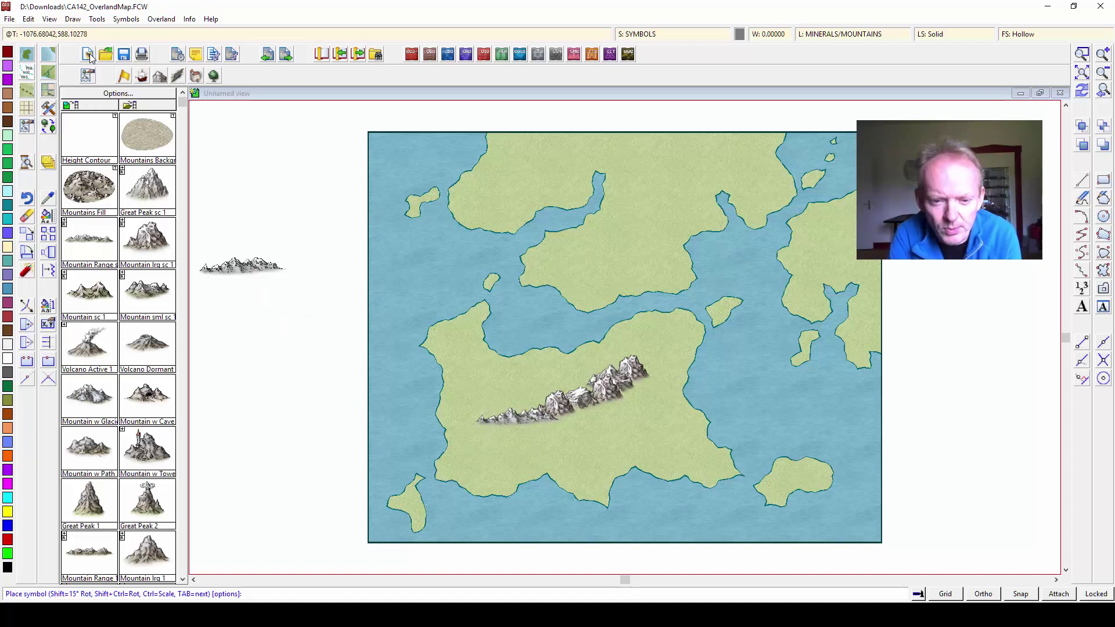
{"action": "key", "text": "Tab"}
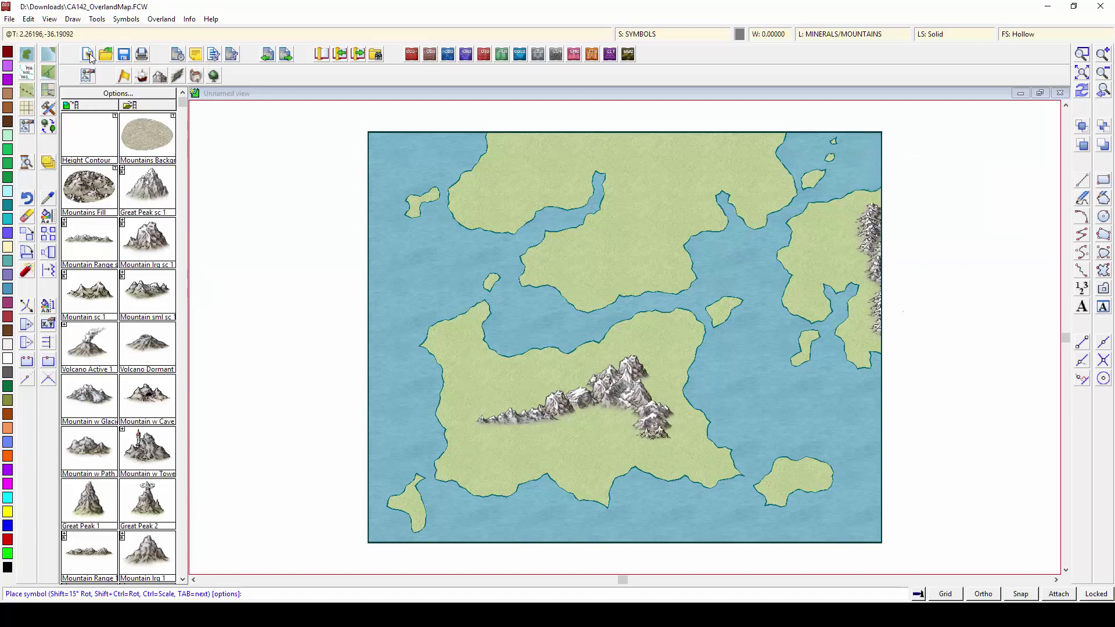
{"action": "left_click", "coordinate": [679, 446]}
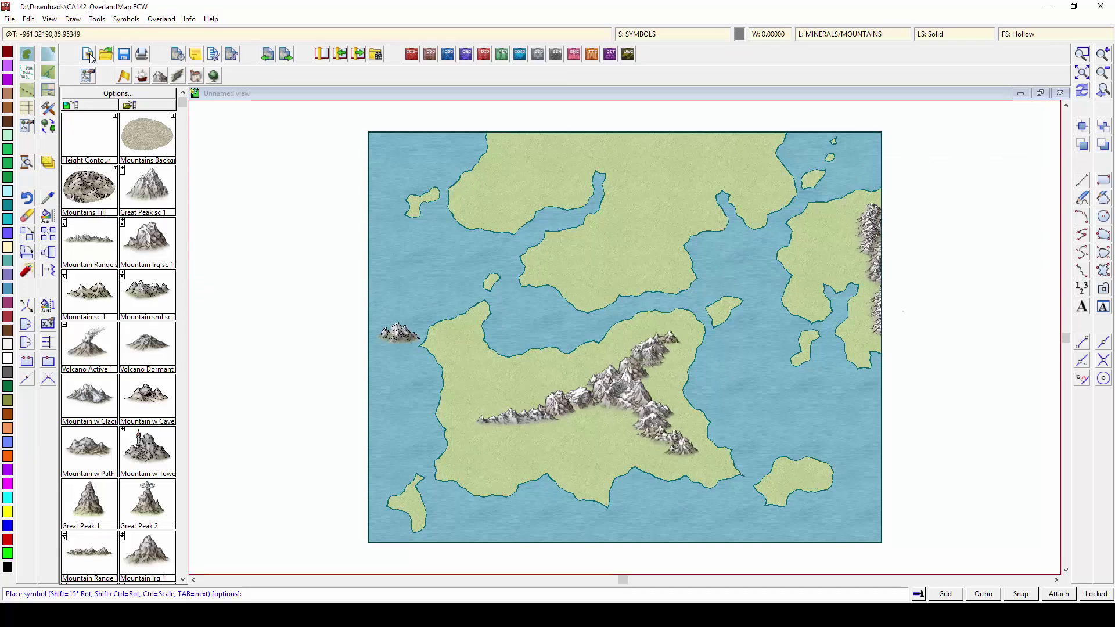
- Place a diagonal row of small mountains from the map's northern edge down into the northern landmass's western lobe
{"action": "left_click", "coordinate": [561, 137]}
{"action": "left_click", "coordinate": [546, 146]}
{"action": "left_click", "coordinate": [531, 155]}
{"action": "left_click", "coordinate": [520, 166]}
{"action": "left_click", "coordinate": [508, 177]}
{"action": "left_click", "coordinate": [498, 187]}
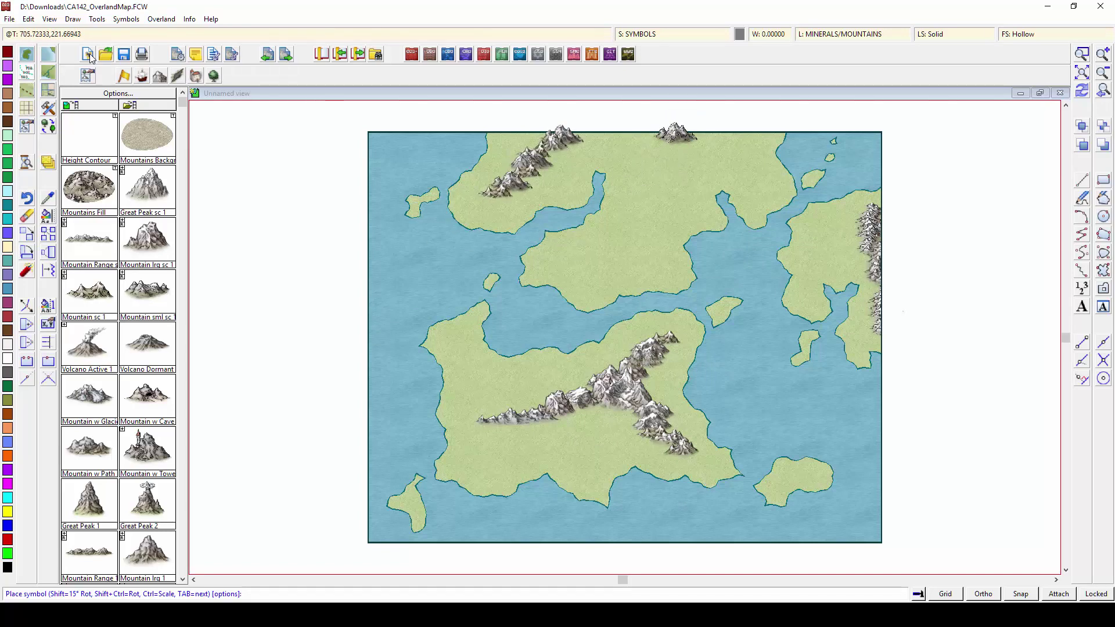
- Place a mountain range running south from the map's northern edge through the centre of the northern landmass
{"action": "left_click", "coordinate": [676, 134]}
{"action": "left_click", "coordinate": [684, 148]}
{"action": "left_click", "coordinate": [675, 163]}
{"action": "left_click", "coordinate": [663, 179]}
{"action": "left_click", "coordinate": [653, 197]}
{"action": "left_click", "coordinate": [650, 214]}
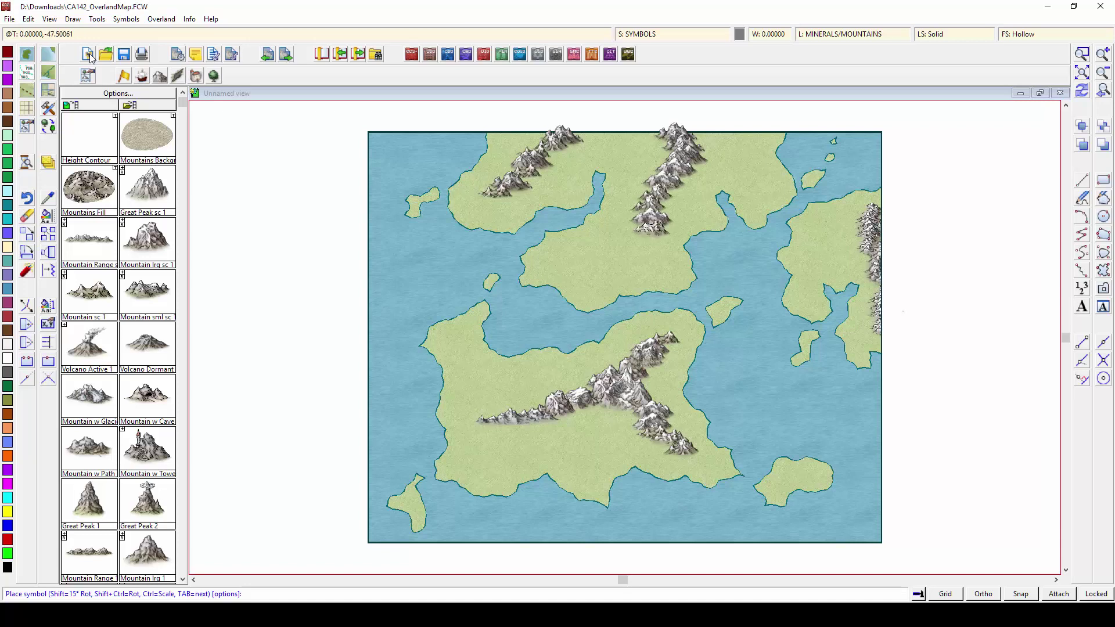
- Extend the northern landmass's central range with small mountains curving southwest toward the strait
{"action": "left_click", "coordinate": [650, 230]}
{"action": "left_click", "coordinate": [637, 241]}
{"action": "left_click", "coordinate": [620, 248]}
{"action": "left_click", "coordinate": [603, 257]}
{"action": "left_click", "coordinate": [584, 263]}
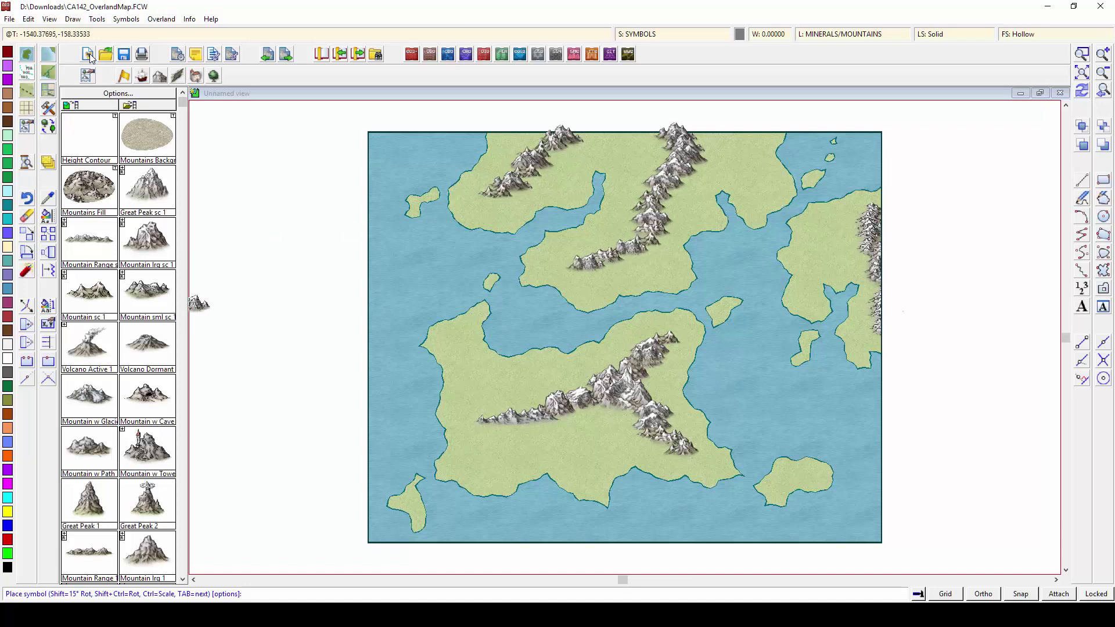
{"action": "left_click", "coordinate": [604, 271]}
- Thicken the lower end of the northwestern range and add an eastward branch of small mountains off the central range
{"action": "left_click", "coordinate": [491, 201]}
{"action": "left_click", "coordinate": [709, 164]}
{"action": "left_click", "coordinate": [727, 165]}
{"action": "left_click", "coordinate": [745, 169]}
{"action": "left_click", "coordinate": [757, 175]}
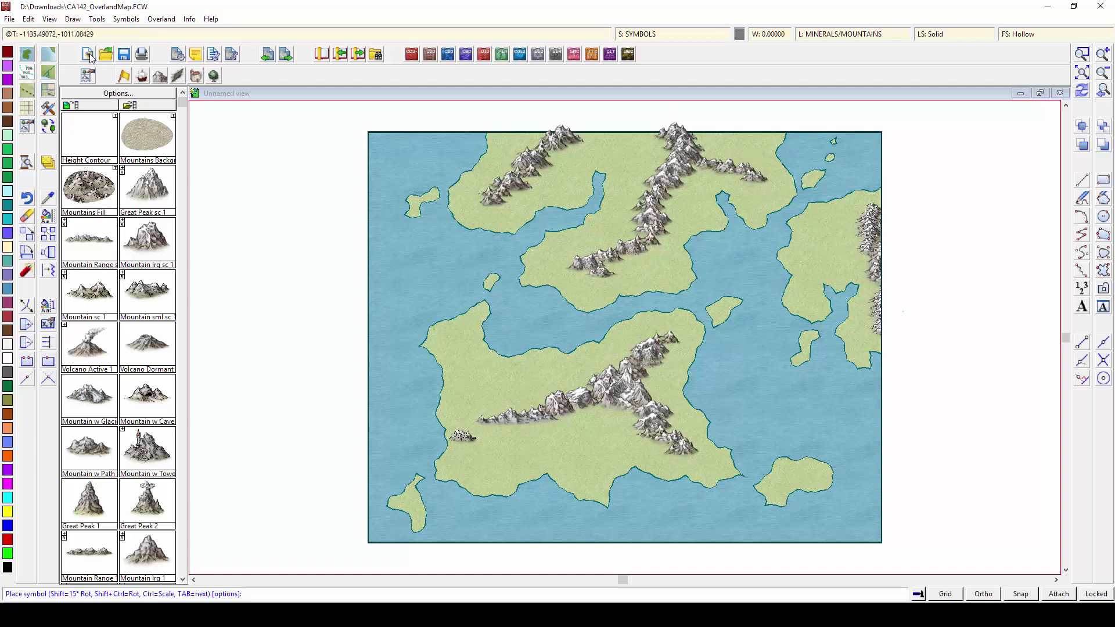
- Add small mountains to the southern range's western and southeastern arms and on the southeastern island
{"action": "left_click", "coordinate": [520, 431]}
{"action": "left_click", "coordinate": [708, 457]}
{"action": "left_click", "coordinate": [799, 474]}
- Add small mountains at both ends of the northwestern range, beside the eastern landmass's range, and at the central range's northern end
{"action": "left_click", "coordinate": [479, 206]}
{"action": "left_click", "coordinate": [593, 141]}
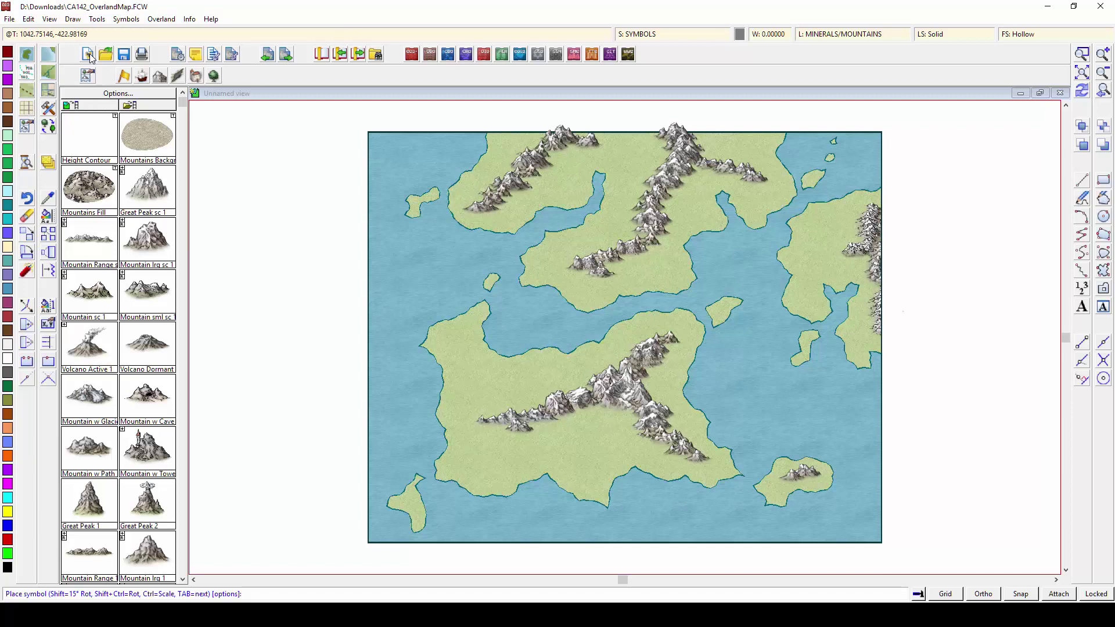
{"action": "left_click", "coordinate": [849, 207]}
{"action": "left_click", "coordinate": [871, 338]}
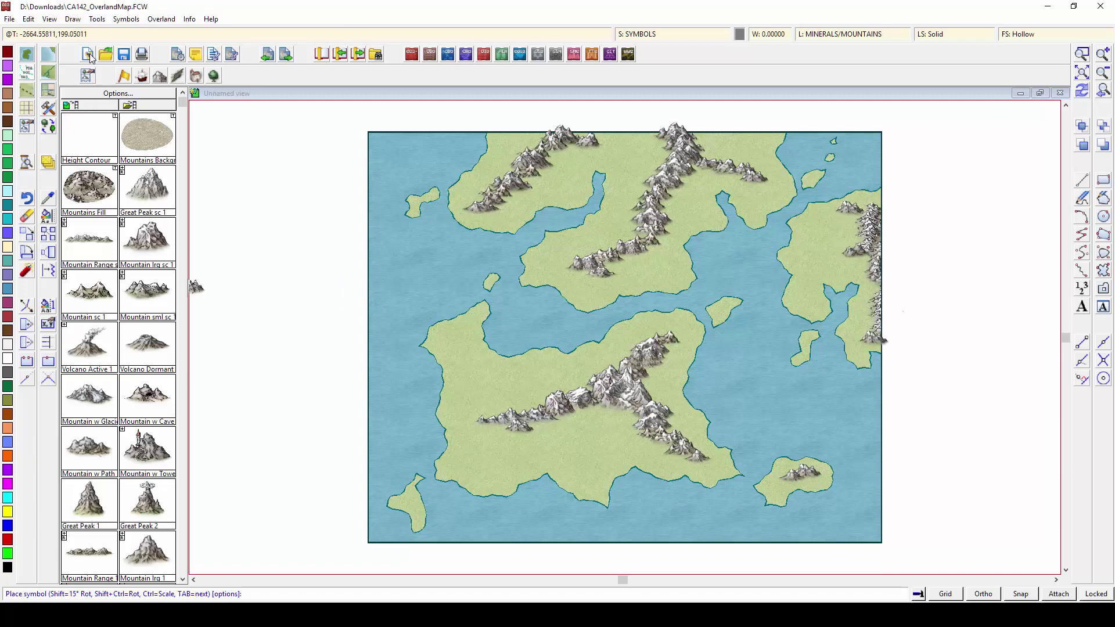
{"action": "left_click", "coordinate": [646, 139]}
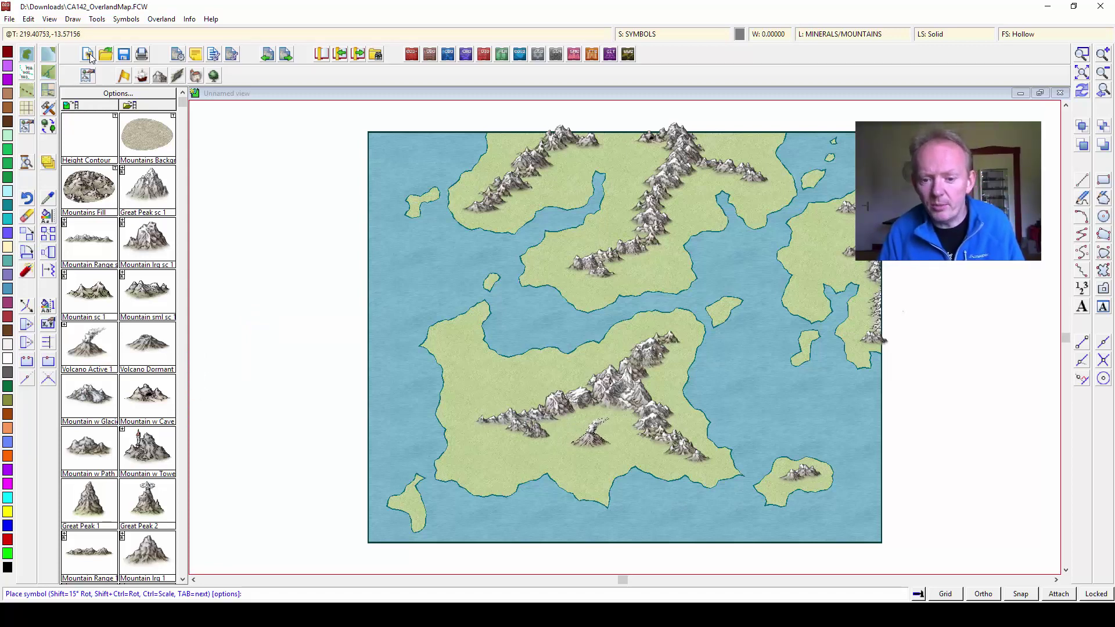
- Place an active volcano between the southern range's arms, with hills around it, on the northern landmass's eastern lobe and on the eastern landmass
{"action": "left_click", "coordinate": [591, 432]}
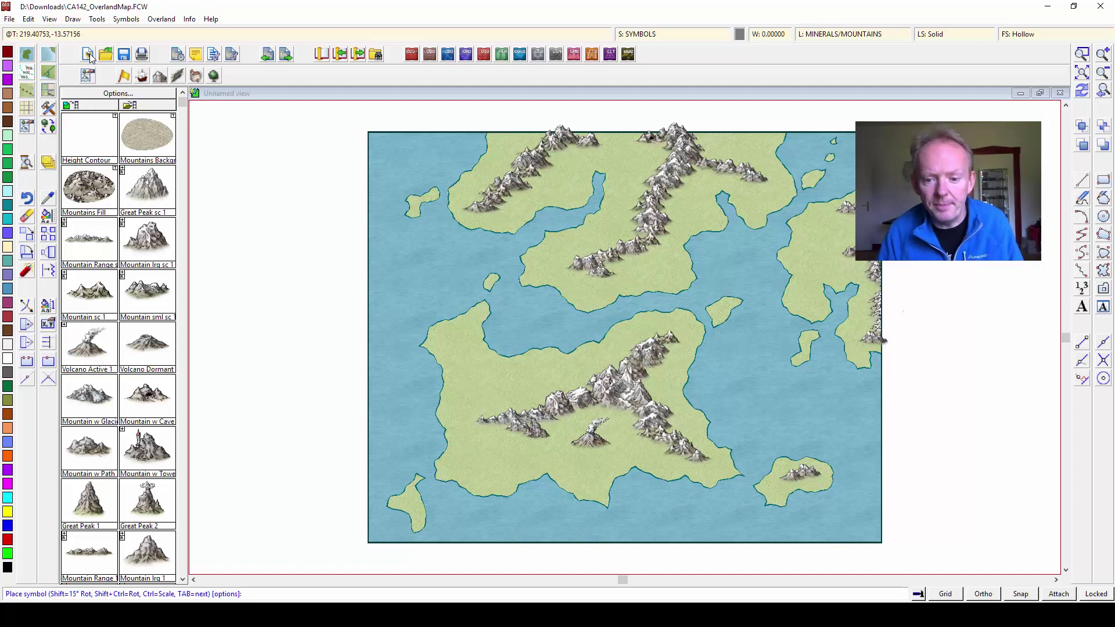
{"action": "left_click", "coordinate": [183, 571]}
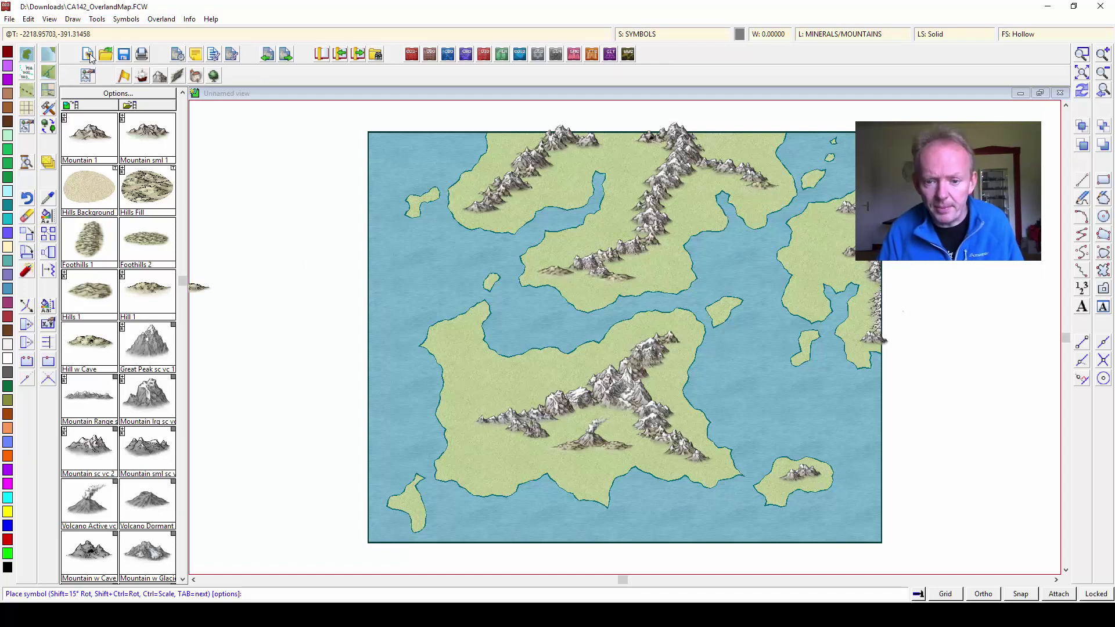
{"action": "left_click", "coordinate": [757, 194]}
{"action": "left_click", "coordinate": [827, 259]}
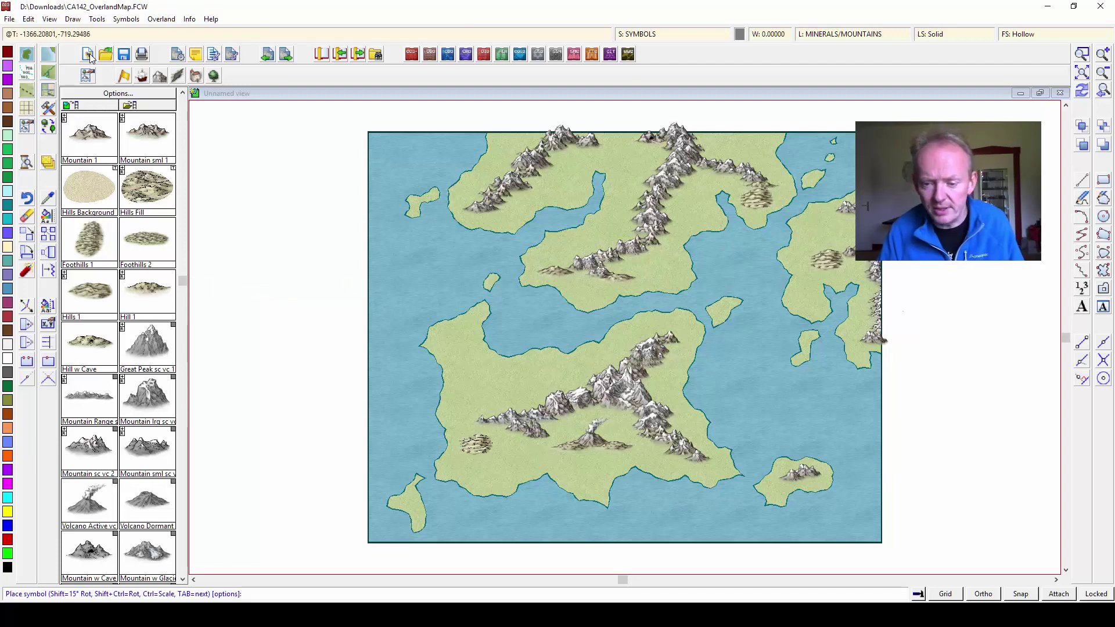
- Place hills along the southern landmass's southwestern and northwestern coasts and at the map's northern edge between the two ranges
{"action": "left_click", "coordinate": [491, 443]}
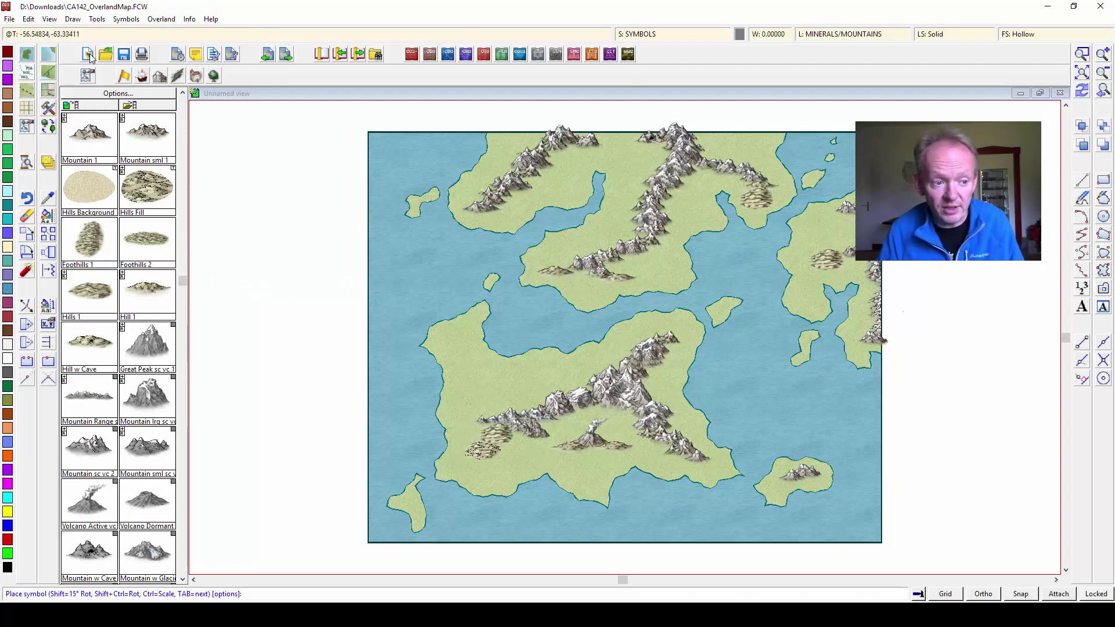
{"action": "left_click", "coordinate": [467, 462]}
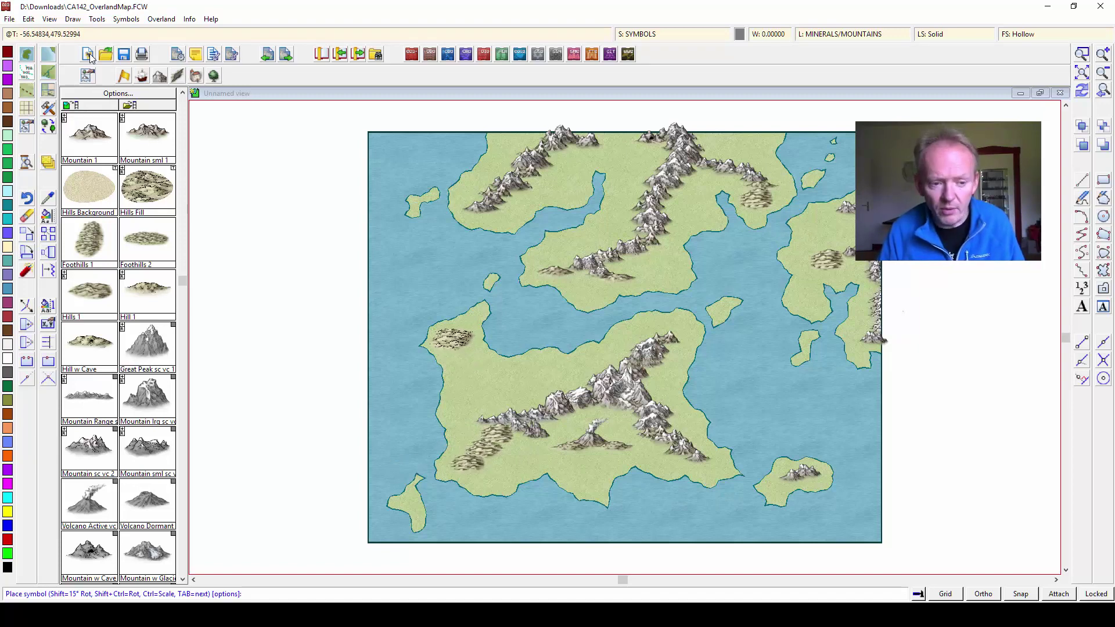
{"action": "left_click", "coordinate": [453, 341]}
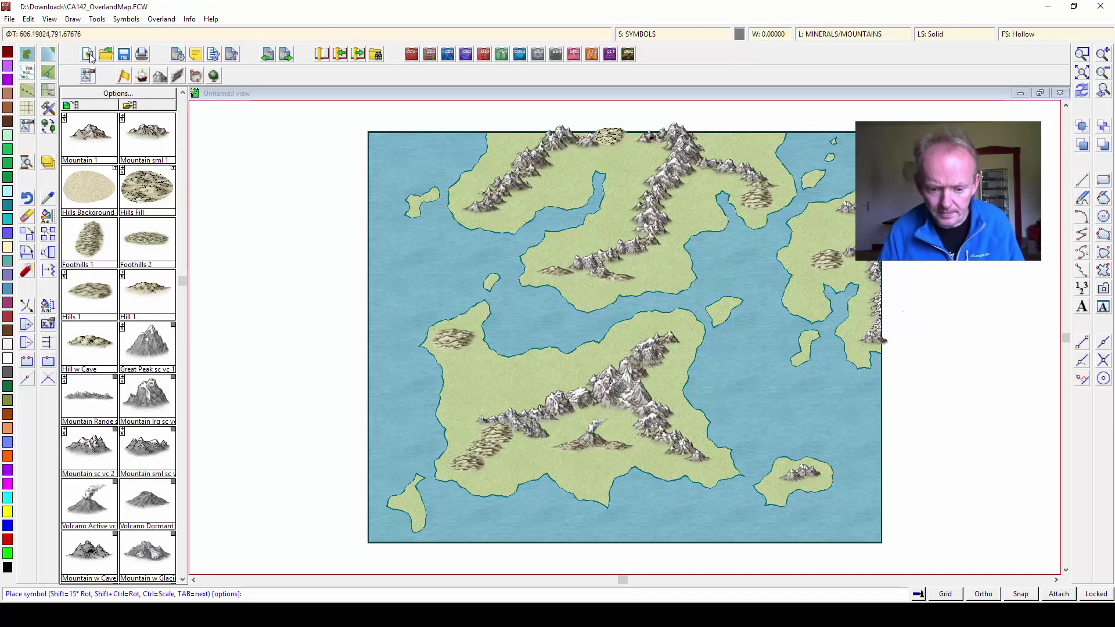
{"action": "key", "text": "Escape"}
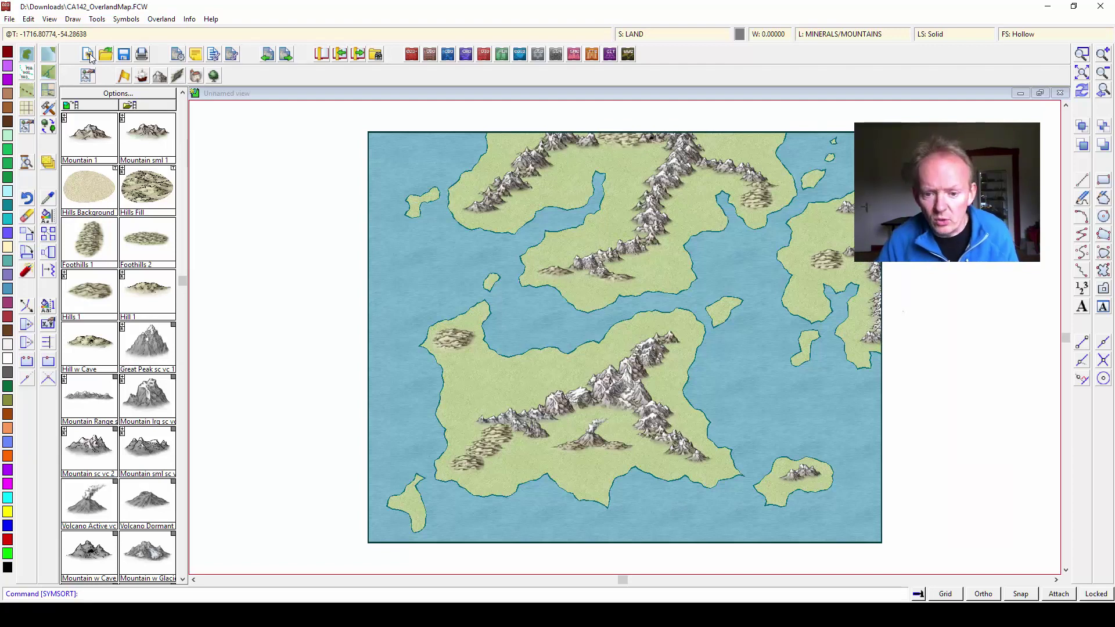
- Draw a Mountains Background area enclosing the northern landmass's connected mountain ranges and adjoining hills
{"action": "left_click", "coordinate": [147, 135]}
{"action": "left_click", "coordinate": [544, 133]}
{"action": "left_click", "coordinate": [528, 142]}
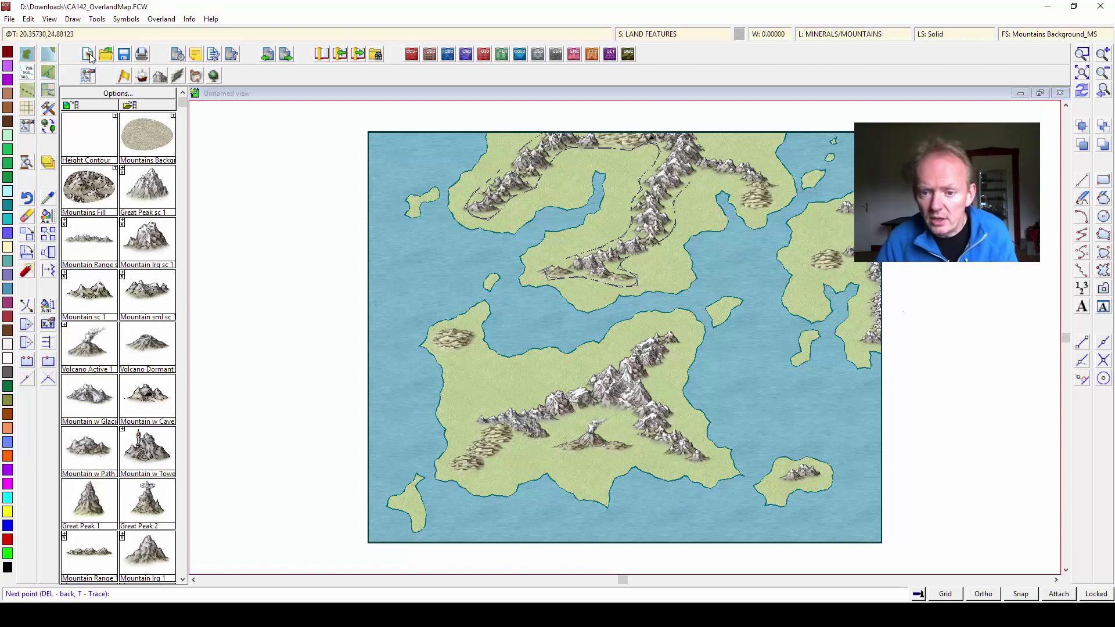
{"action": "left_click", "coordinate": [739, 185]}
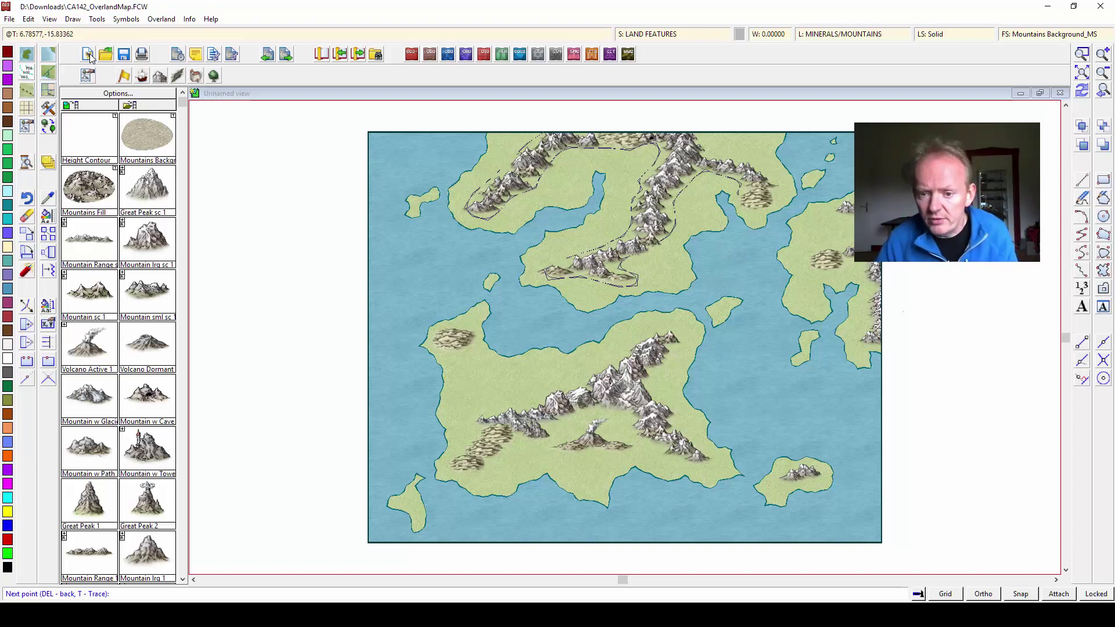
{"action": "left_click", "coordinate": [749, 199]}
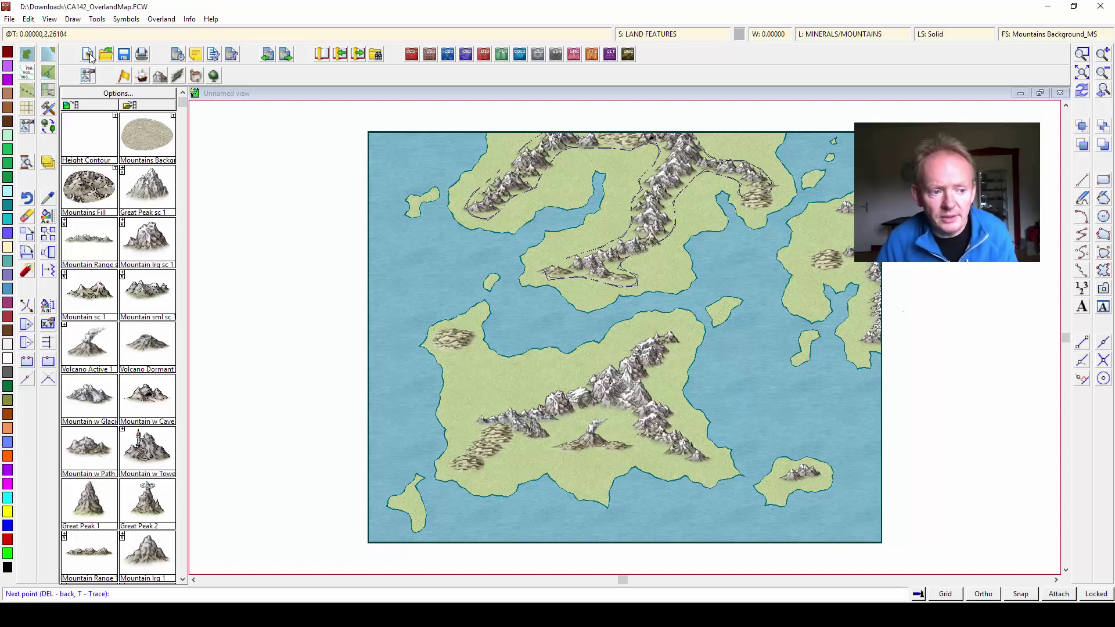
{"action": "key", "text": "Return"}
- Draw Mountains Background areas around the eastern landmass's range and the southern landmass's range
{"action": "left_click", "coordinate": [903, 311]}
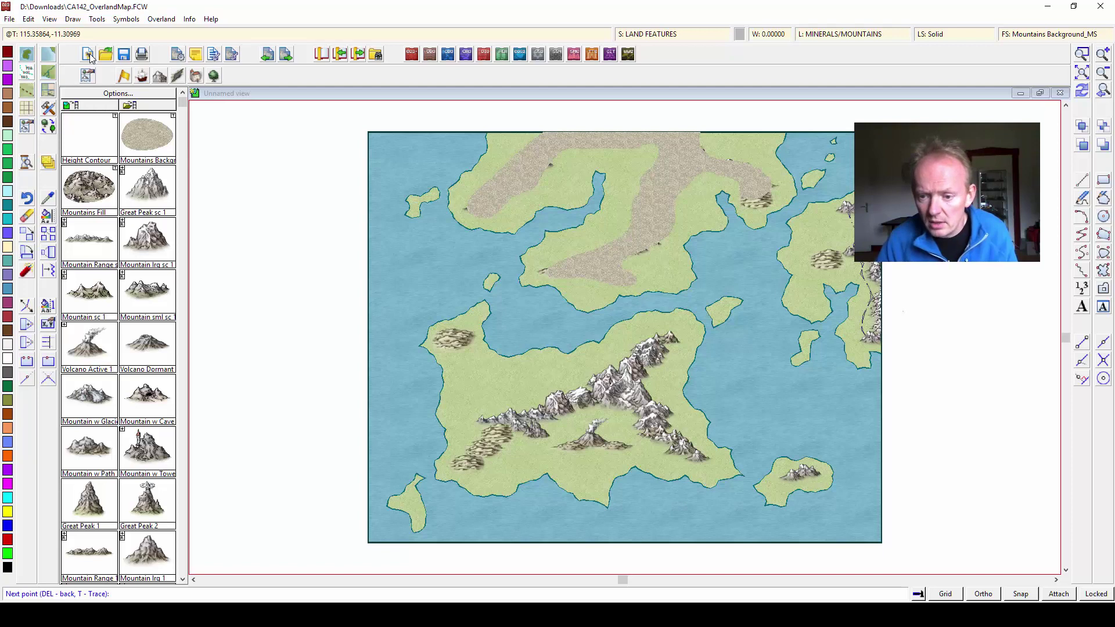
{"action": "key", "text": "Return"}
{"action": "left_click", "coordinate": [856, 554]}
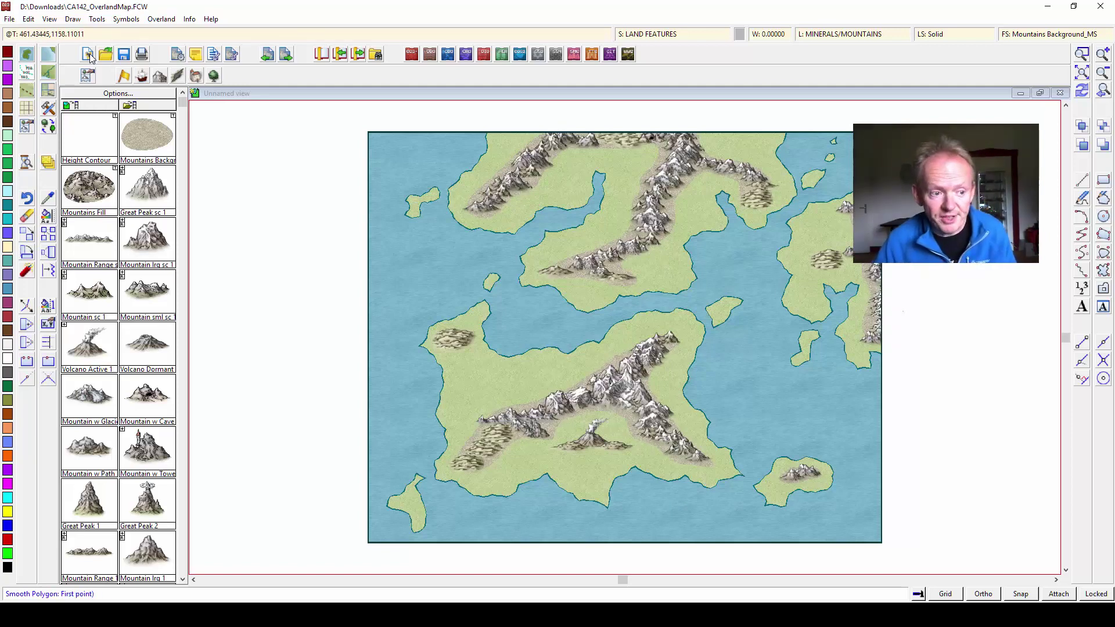
- Draw a wide winding river from the head of the northern landmass's inlet to the northwestern mountains, starting at the coastline's endpoint
{"action": "left_click", "coordinate": [1082, 54]}
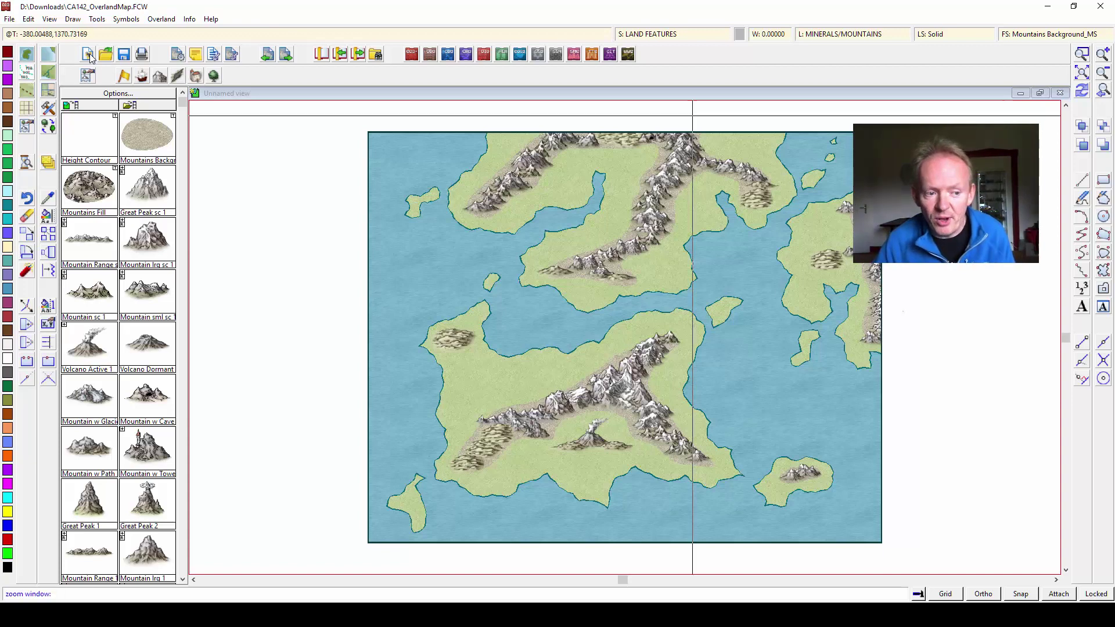
{"action": "left_click", "coordinate": [445, 129]}
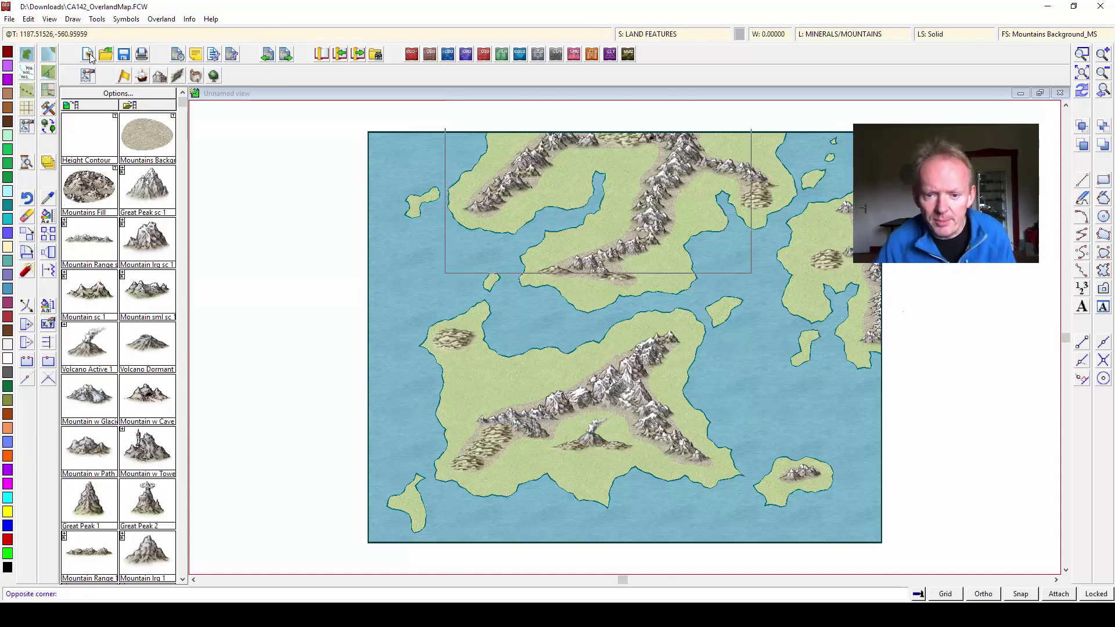
{"action": "left_click", "coordinate": [799, 305]}
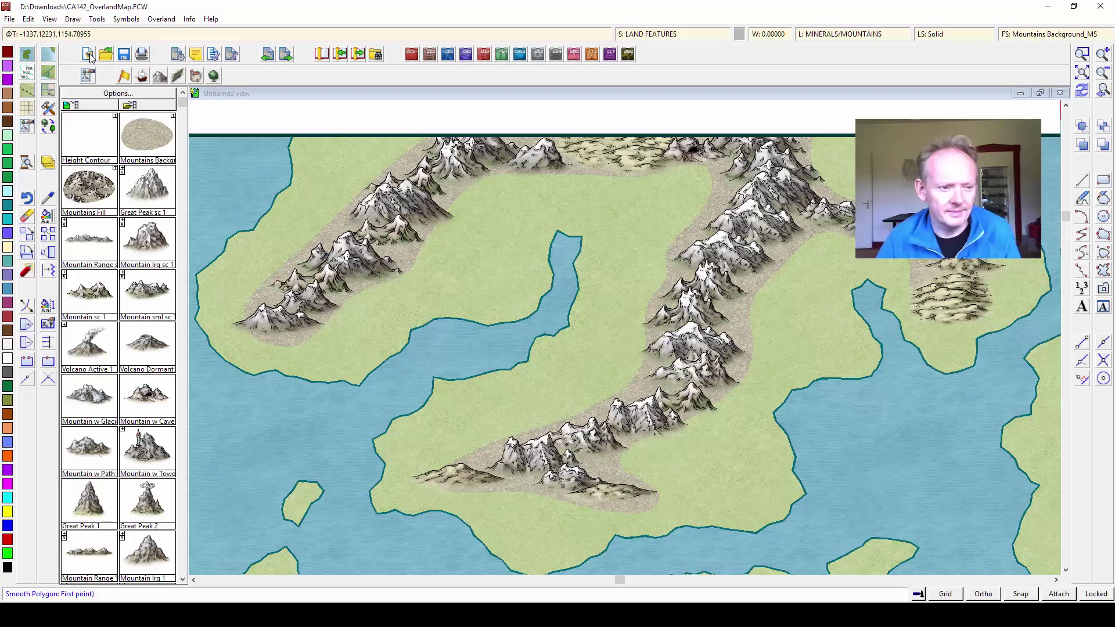
{"action": "left_click", "coordinate": [142, 76]}
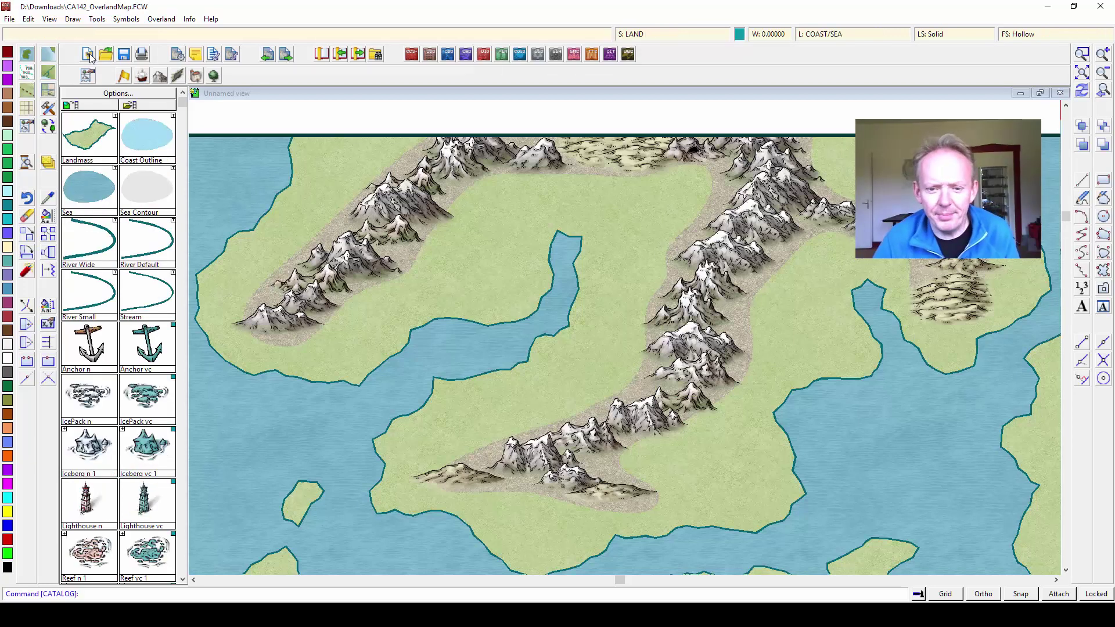
{"action": "left_click", "coordinate": [89, 241]}
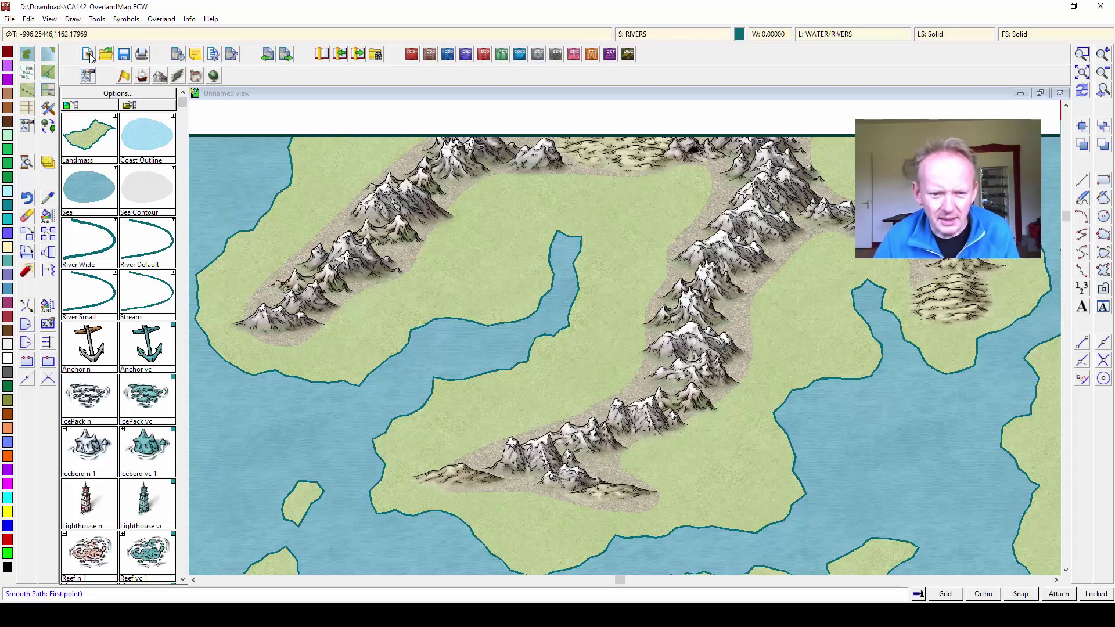
{"action": "key", "text": "F5"}
{"action": "left_click", "coordinate": [557, 231]}
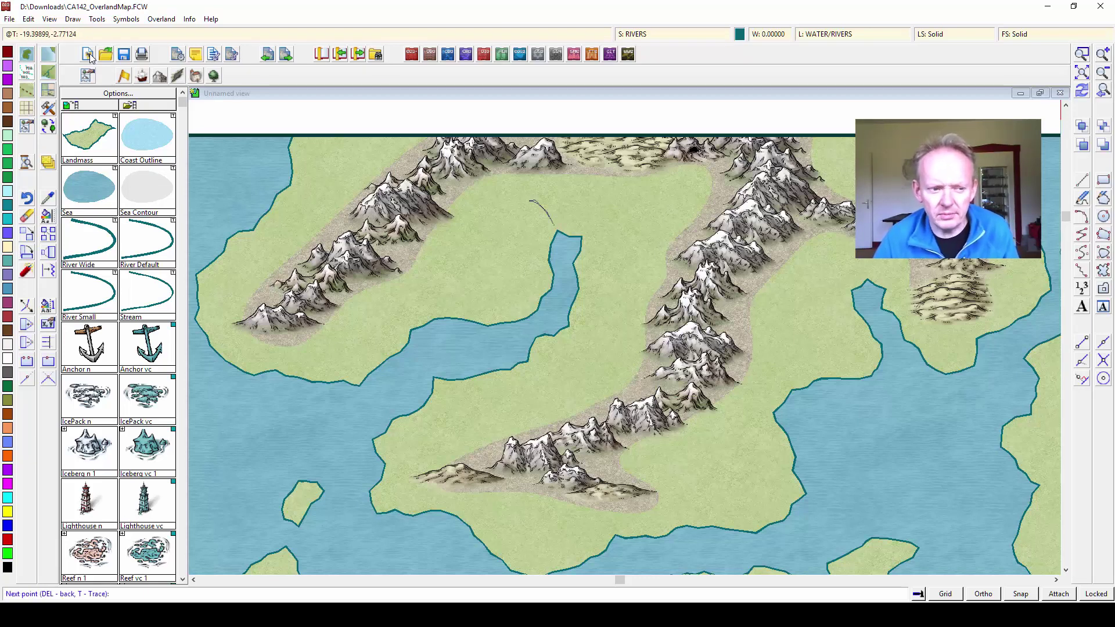
{"action": "right_click", "coordinate": [475, 204]}
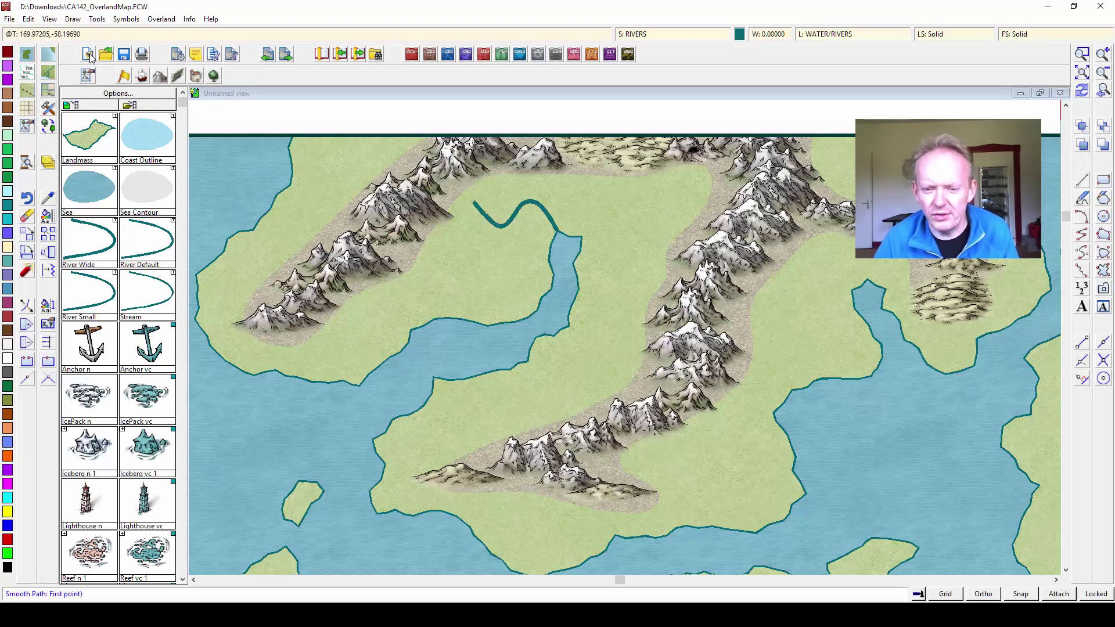
- Draw a wide winding river from the east corner of the northern landmass's inlet head toward the northeastern mountains, starting at the coastline's endpoint
{"action": "key", "text": "alt+t"}
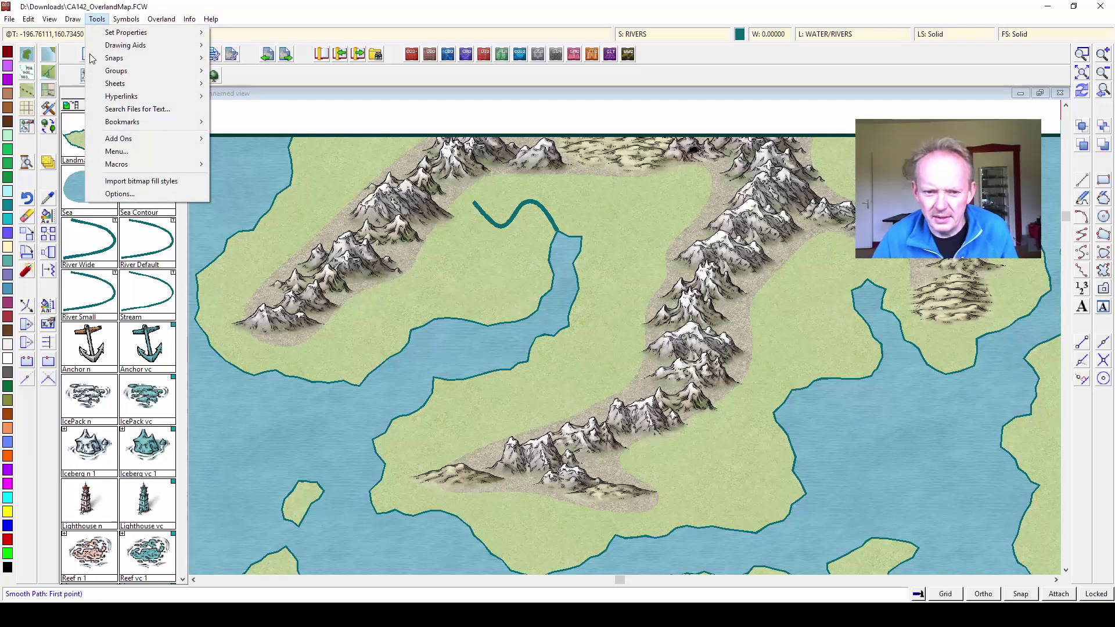
{"action": "mouse_move", "coordinate": [92, 59]}
{"action": "key", "text": "Down"}
{"action": "key", "text": "Down"}
{"action": "key", "text": "Down"}
{"action": "key", "text": "Down"}
{"action": "key", "text": "Down"}
{"action": "key", "text": "Down"}
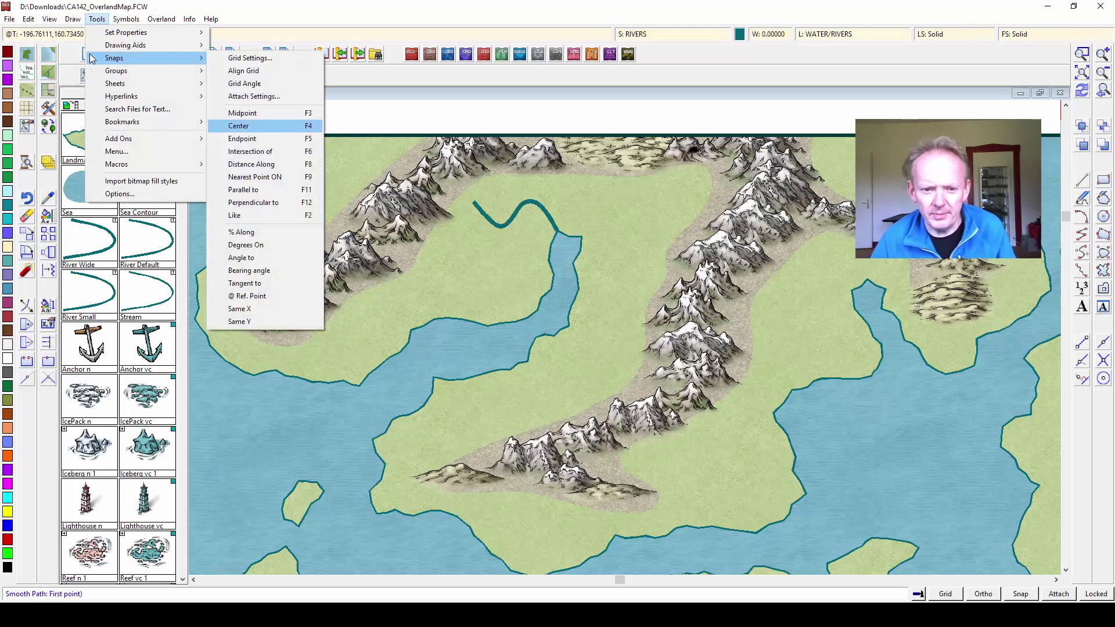
{"action": "key", "text": "Down"}
{"action": "key", "text": "Return"}
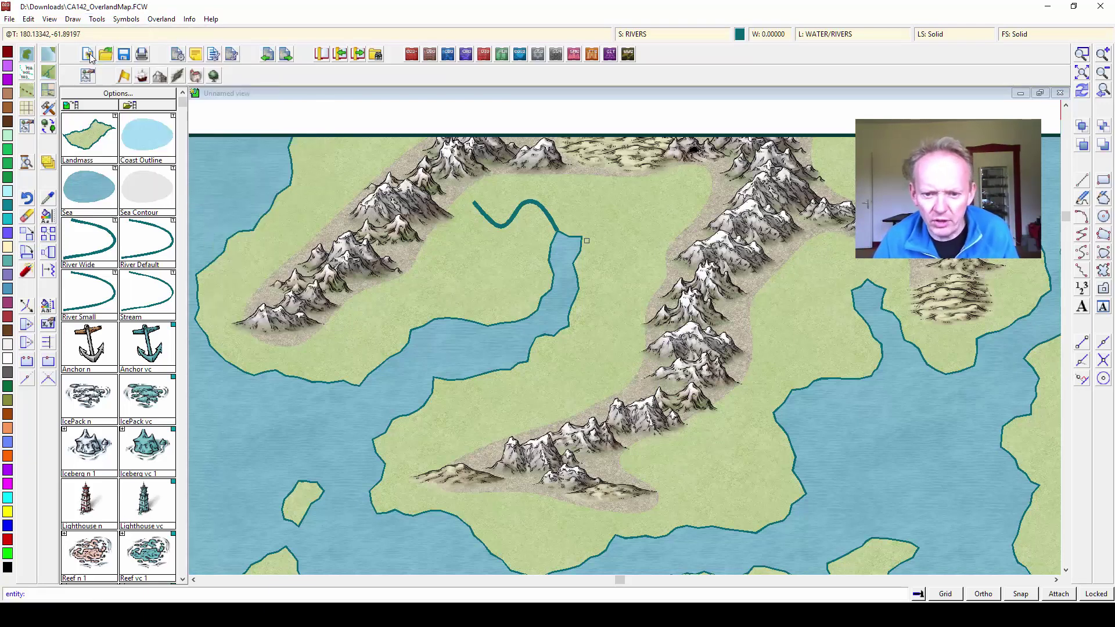
{"action": "left_click", "coordinate": [583, 237]}
{"action": "left_click", "coordinate": [590, 223]}
{"action": "left_click", "coordinate": [641, 223]}
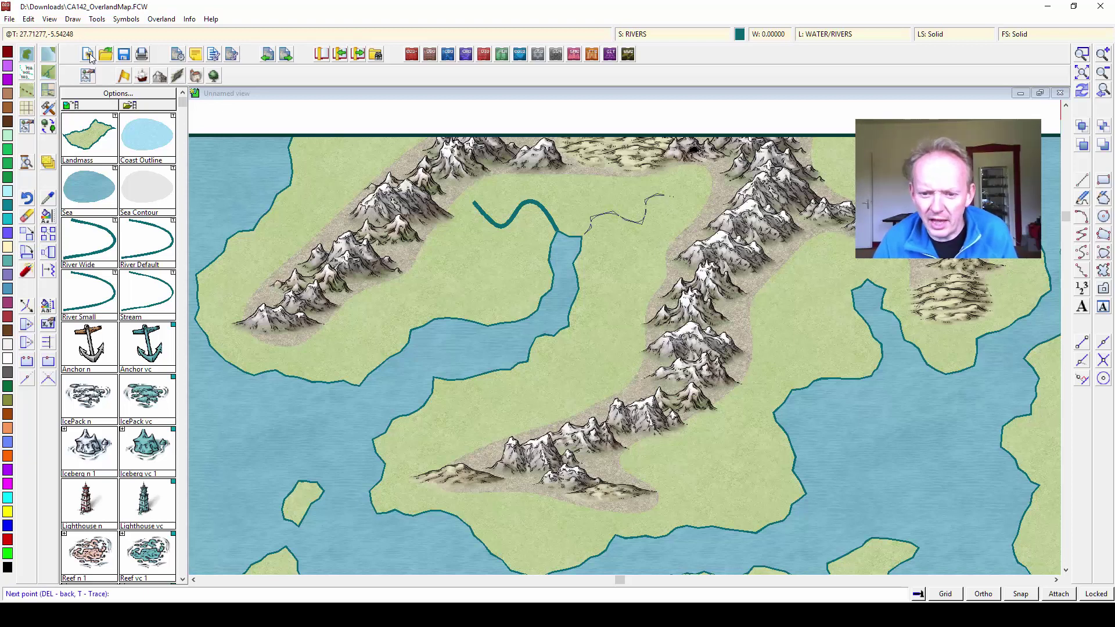
{"action": "left_click", "coordinate": [674, 196]}
{"action": "right_click", "coordinate": [674, 196]}
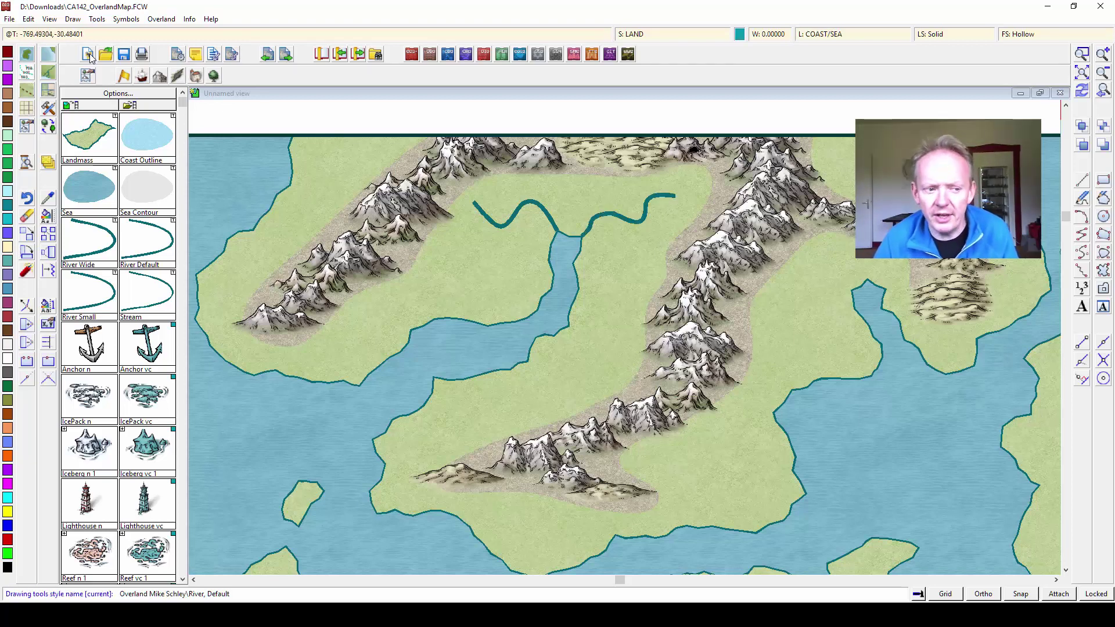
- Draw two River Default tributaries from the western wide river's upper end into the northwestern mountains
{"action": "left_click", "coordinate": [475, 203]}
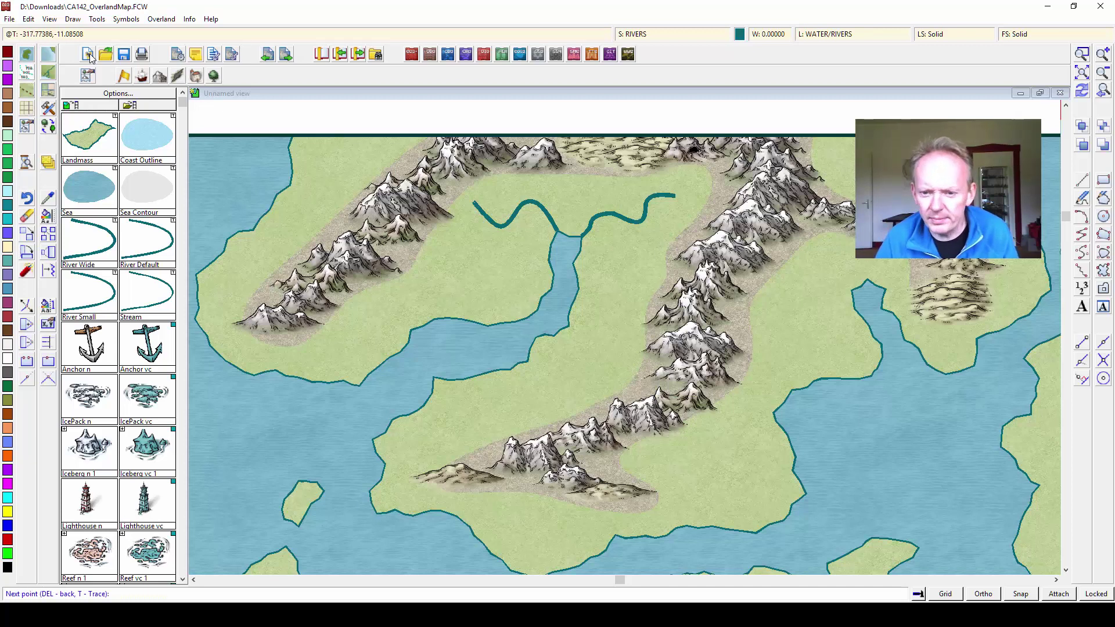
{"action": "right_click", "coordinate": [433, 210]}
{"action": "left_click", "coordinate": [454, 204]}
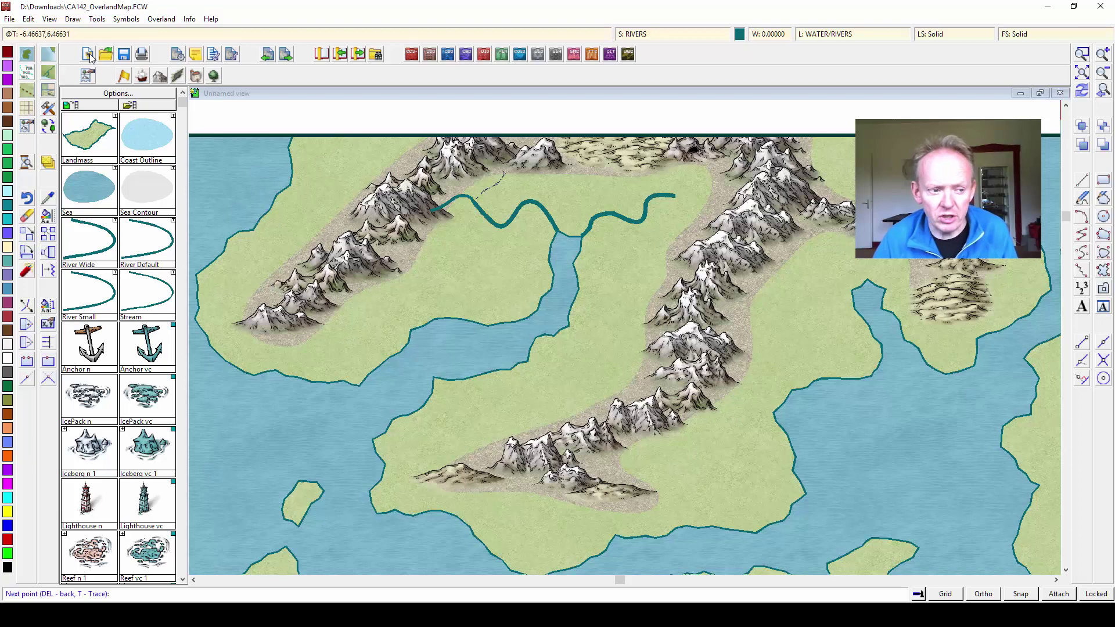
{"action": "right_click", "coordinate": [474, 165]}
- Draw two River Default tributaries from the eastern wide river's upper end into the northeastern mountains, starting at the river's endpoint
{"action": "left_click", "coordinate": [674, 196]}
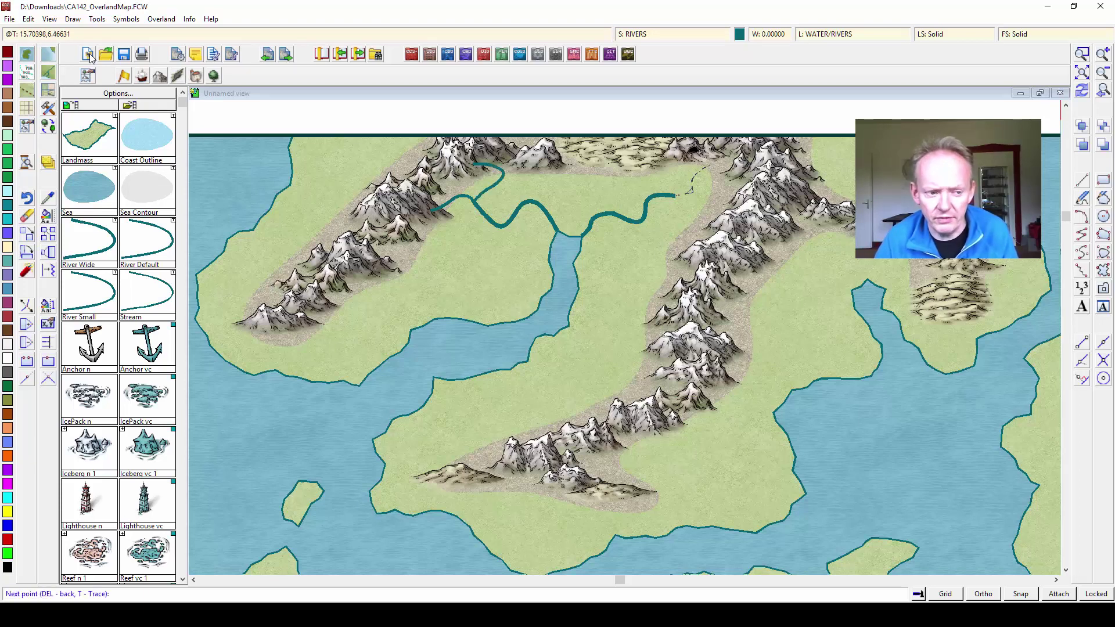
{"action": "right_click", "coordinate": [736, 168]}
{"action": "key", "text": "F5"}
{"action": "left_click", "coordinate": [675, 196]}
{"action": "left_click", "coordinate": [723, 220]}
{"action": "right_click", "coordinate": [723, 219]}
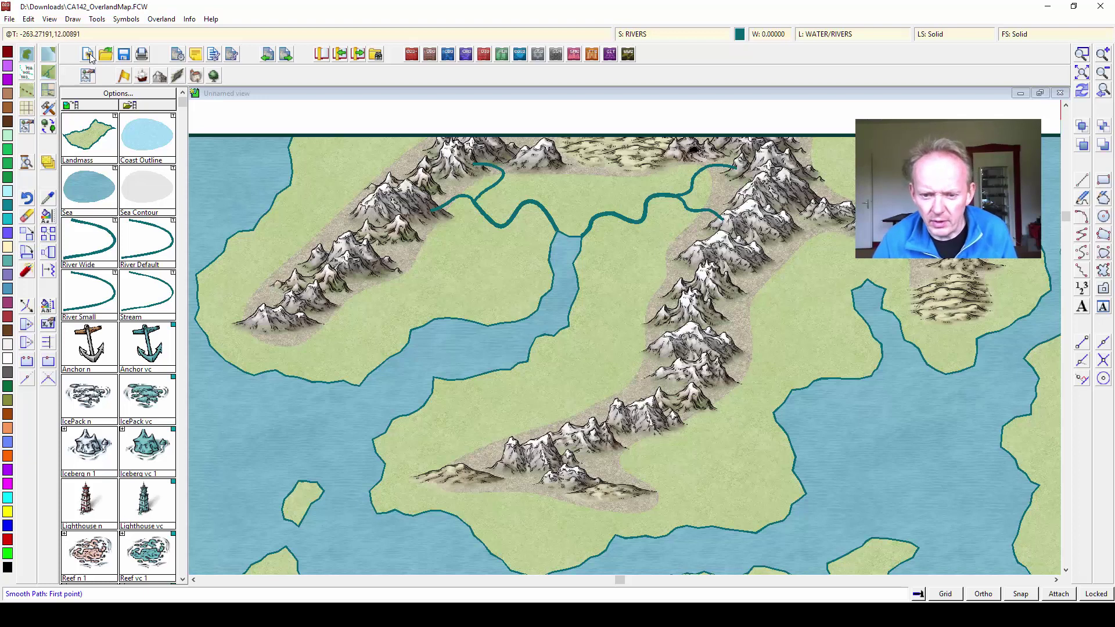
- Draw a winding tributary from the lower western river north to the small mountain group beside the northern hills
{"action": "left_click", "coordinate": [550, 211]}
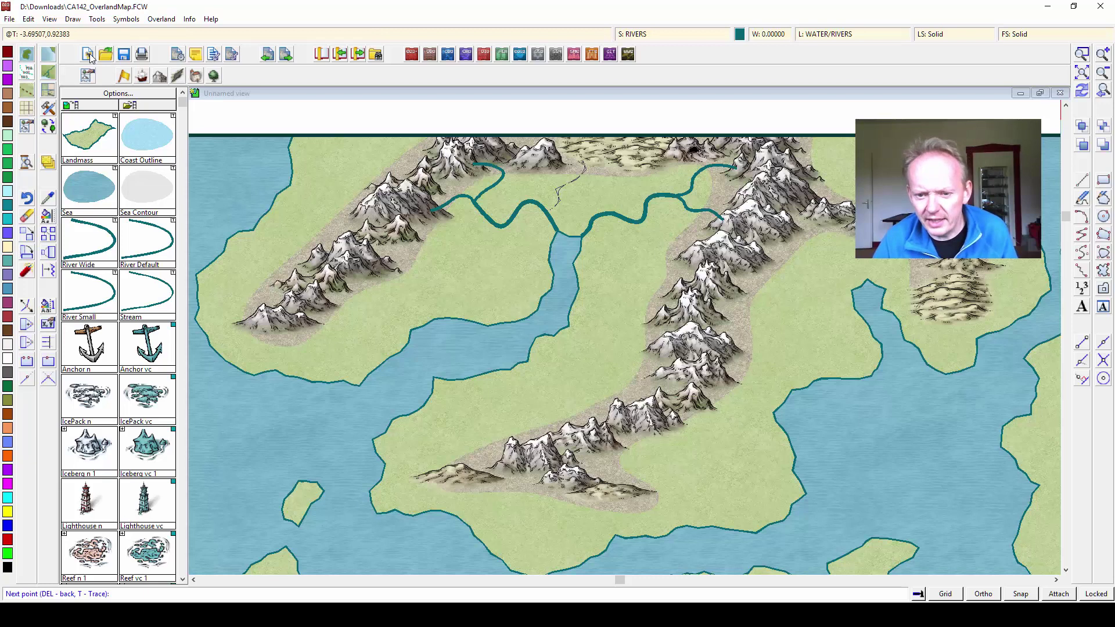
{"action": "left_click", "coordinate": [552, 158]}
{"action": "right_click", "coordinate": [553, 157]}
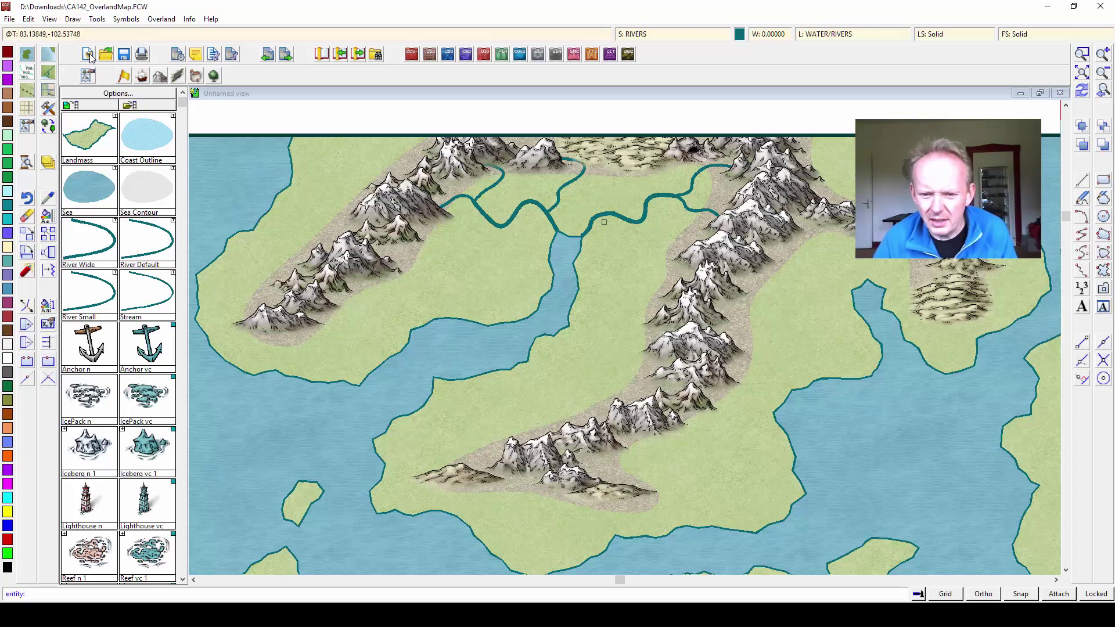
- Draw two delta branches, from the western river to the inlet's head and from the eastern river to the inlet's east bank
{"action": "left_click", "coordinate": [551, 219]}
{"action": "left_click", "coordinate": [568, 234]}
{"action": "right_click", "coordinate": [568, 234]}
{"action": "key", "text": "F7"}
{"action": "left_click", "coordinate": [596, 217]}
{"action": "left_click", "coordinate": [596, 235]}
{"action": "key", "text": "F7"}
{"action": "left_click", "coordinate": [583, 249]}
{"action": "right_click", "coordinate": [582, 249]}
- Draw a short delta branch linking the eastern river to the western river's branch just above the inlet's head
{"action": "key", "text": "F7"}
{"action": "left_click", "coordinate": [588, 226]}
{"action": "key", "text": "F7"}
{"action": "left_click", "coordinate": [568, 231]}
{"action": "right_click", "coordinate": [569, 232]}
{"action": "right_click", "coordinate": [568, 231]}
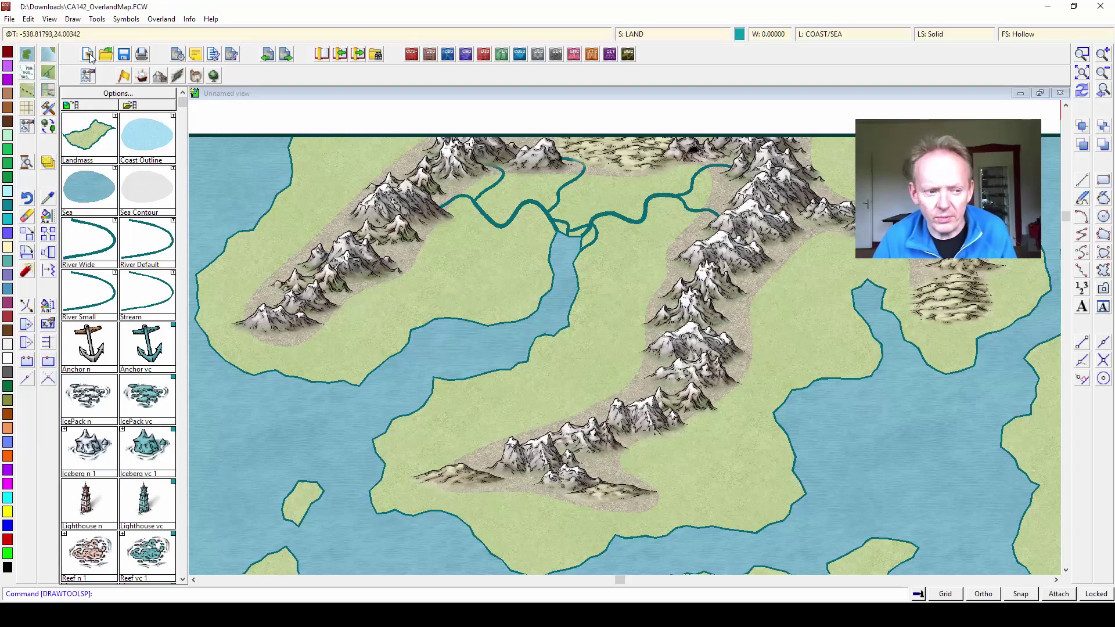
- Draw a curved delta branch from the western river down to the inlet's west bank, snapping both ends
{"action": "key", "text": "Return"}
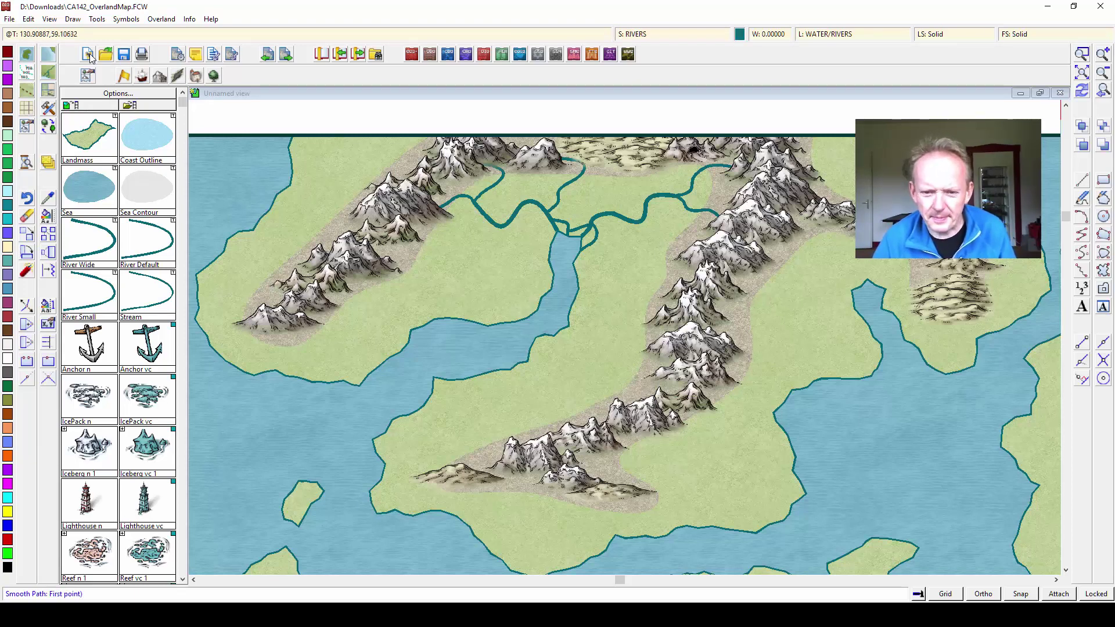
{"action": "key", "text": "F7"}
{"action": "left_click", "coordinate": [540, 208]}
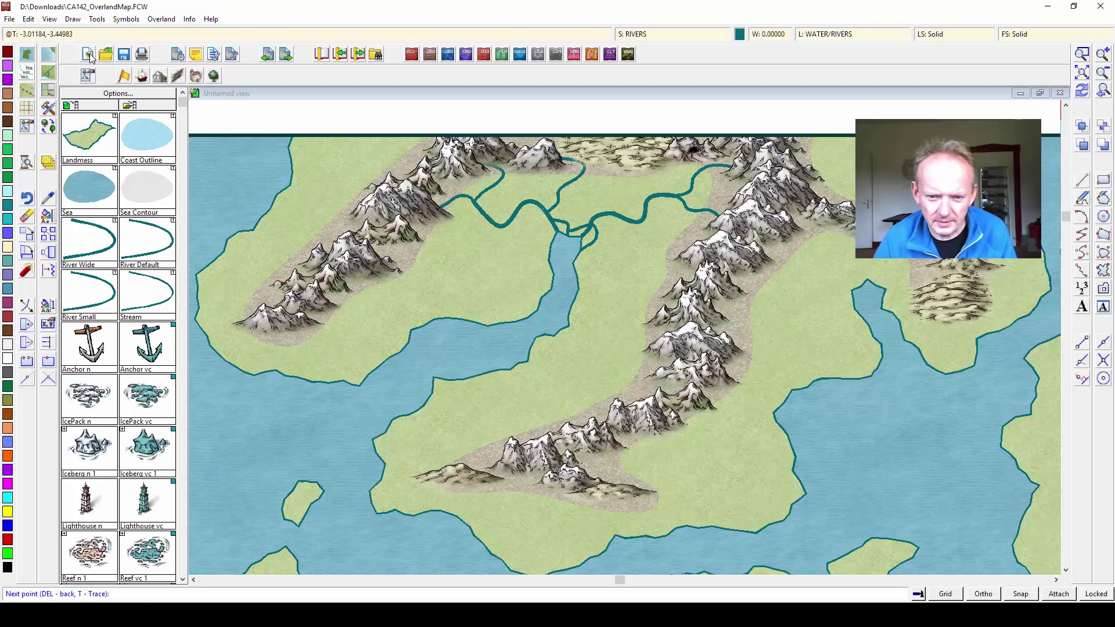
{"action": "key", "text": "F7"}
{"action": "left_click", "coordinate": [550, 239]}
{"action": "right_click", "coordinate": [551, 239]}
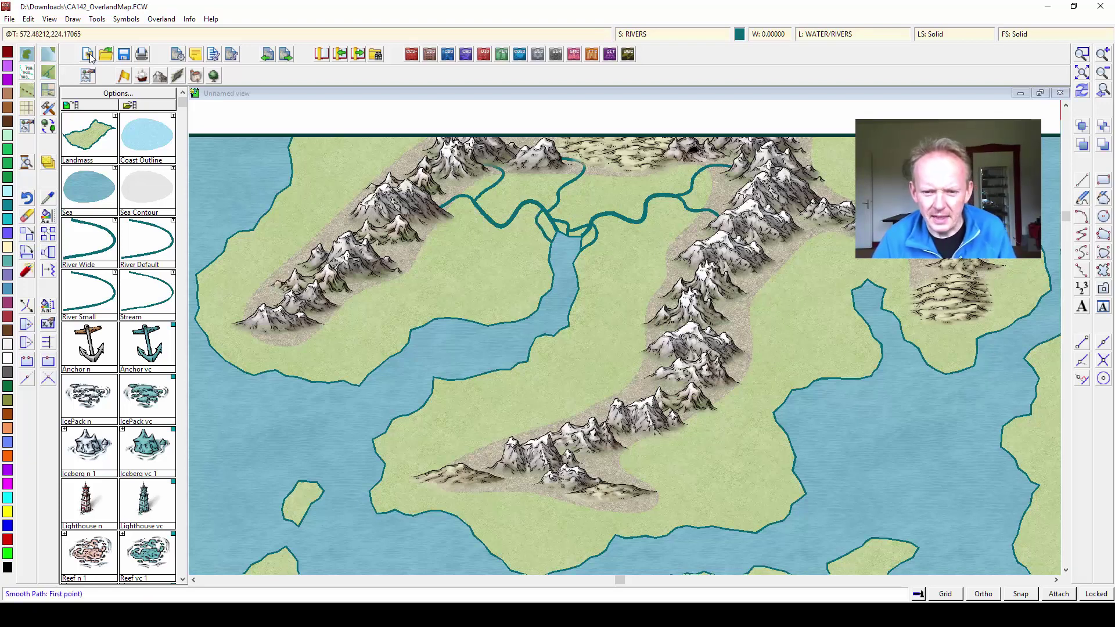
- Move the western wide river's mouth node onto the coastline corner at the inlet's head
{"action": "left_click", "coordinate": [1081, 54]}
{"action": "left_click", "coordinate": [525, 196]}
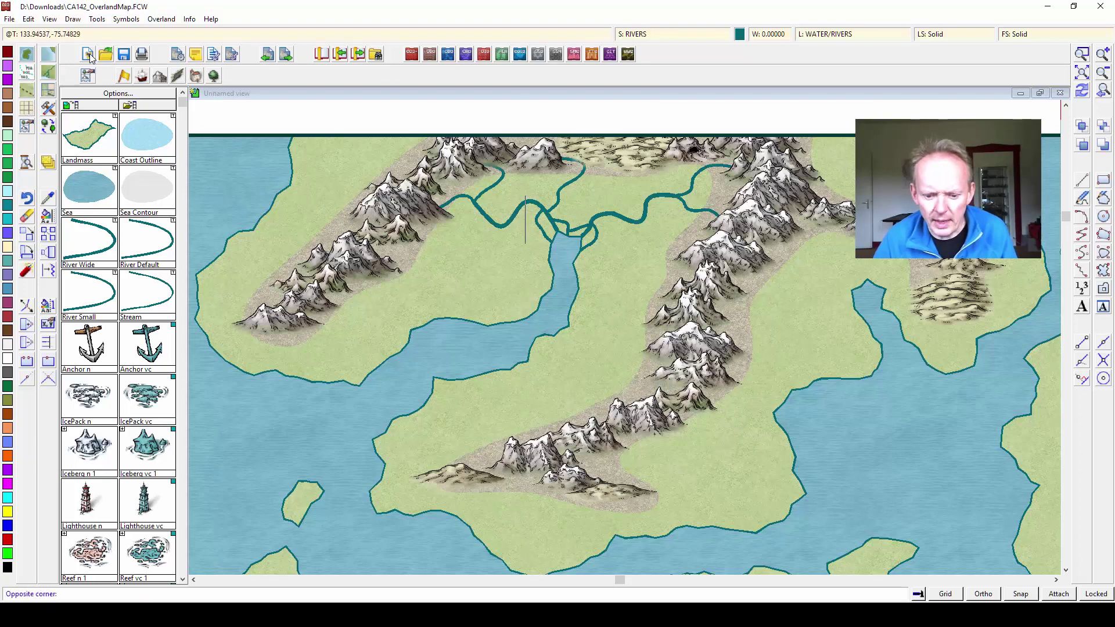
{"action": "left_click", "coordinate": [610, 263]}
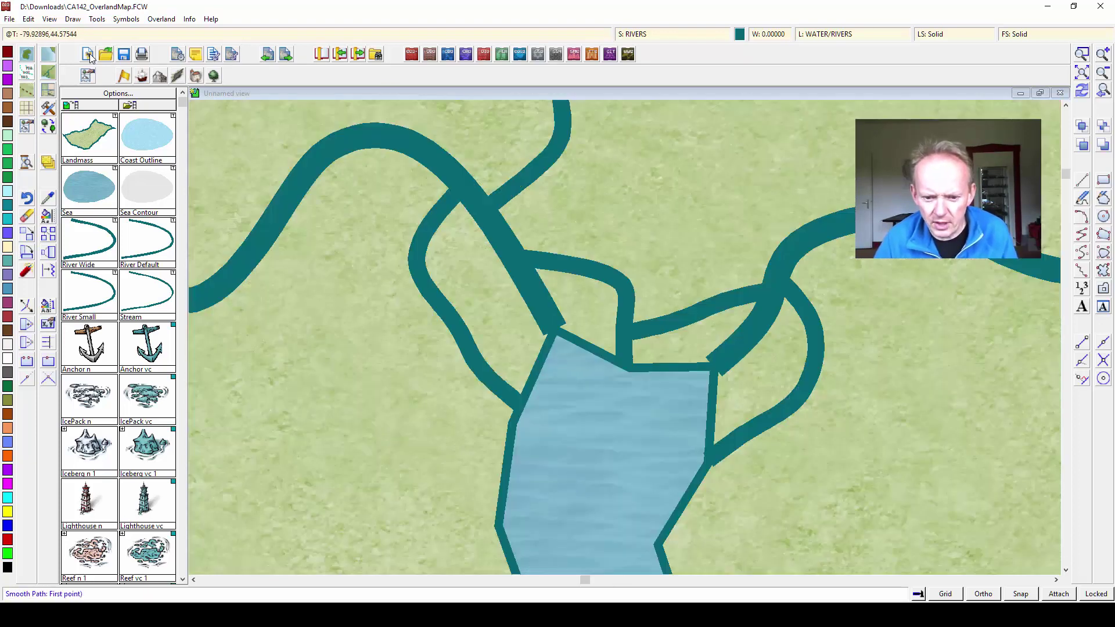
{"action": "left_click", "coordinate": [48, 324]}
{"action": "left_click", "coordinate": [552, 321]}
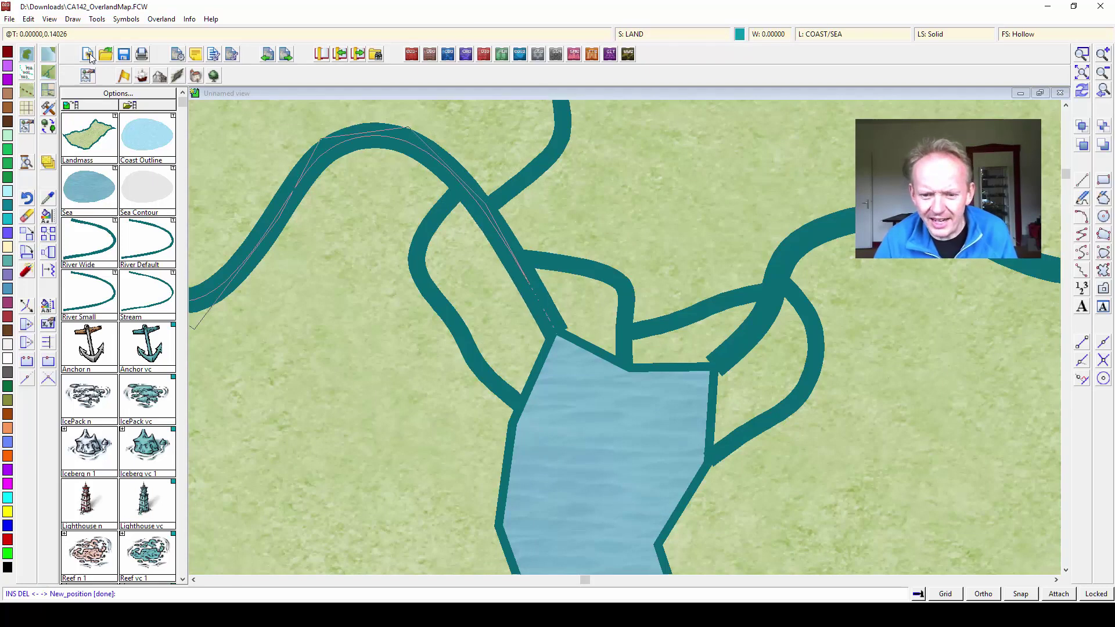
{"action": "right_click", "coordinate": [551, 330]}
{"action": "right_click", "coordinate": [551, 330]}
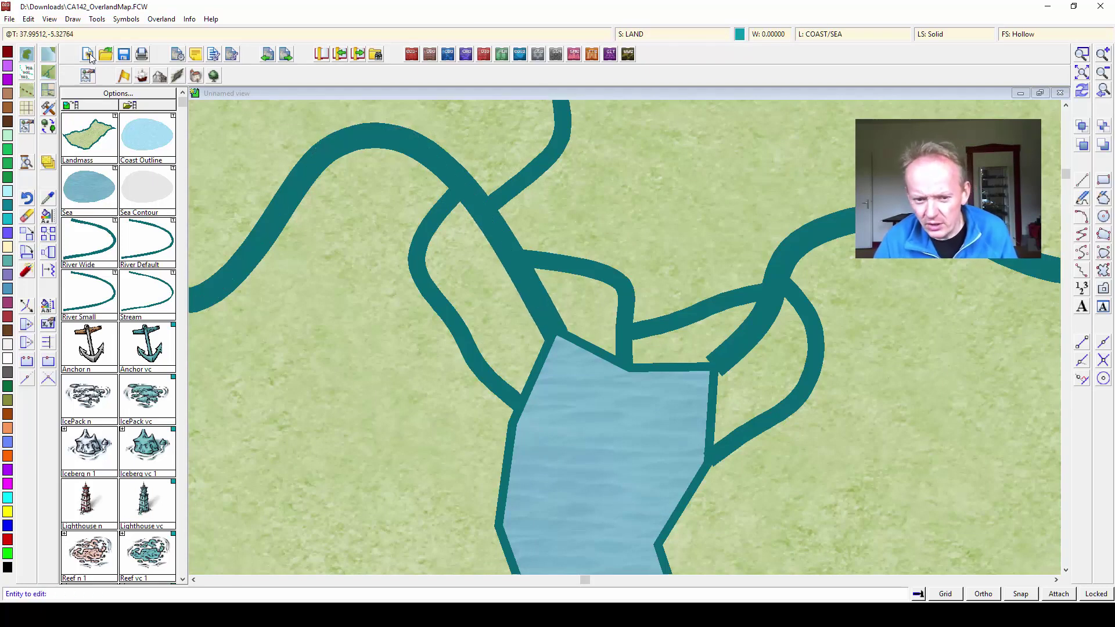
- Adjust the end nodes of the eastern wide river and its outer delta branch so both meet the inlet's coastline cleanly
{"action": "left_click", "coordinate": [725, 359]}
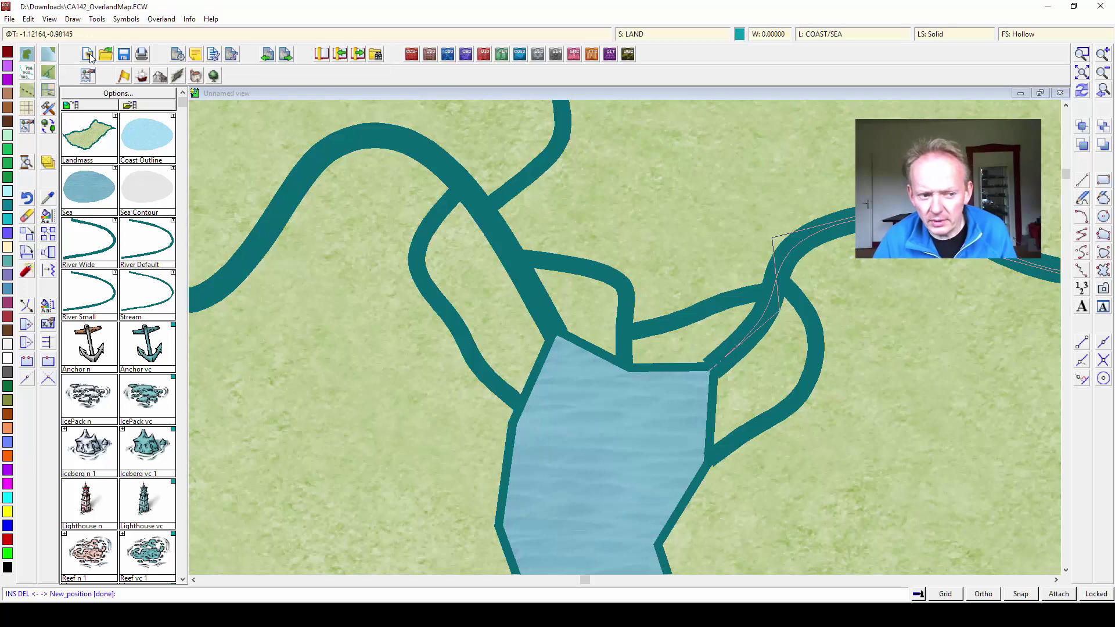
{"action": "right_click", "coordinate": [706, 376]}
{"action": "right_click", "coordinate": [713, 451]}
{"action": "left_click", "coordinate": [714, 452]}
{"action": "left_click", "coordinate": [712, 439]}
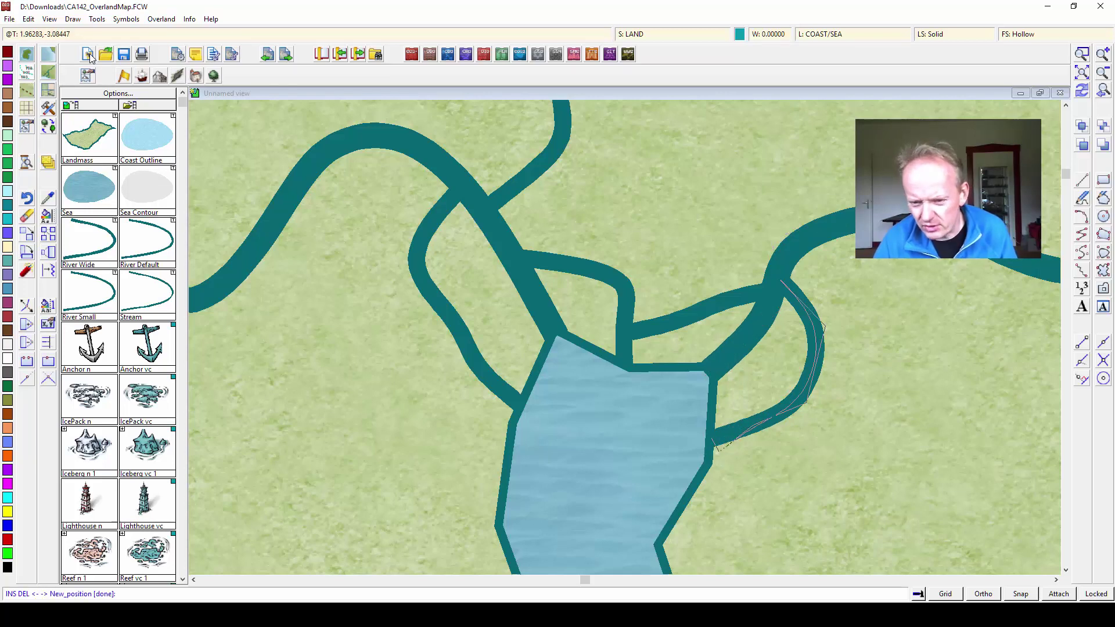
{"action": "right_click", "coordinate": [714, 442]}
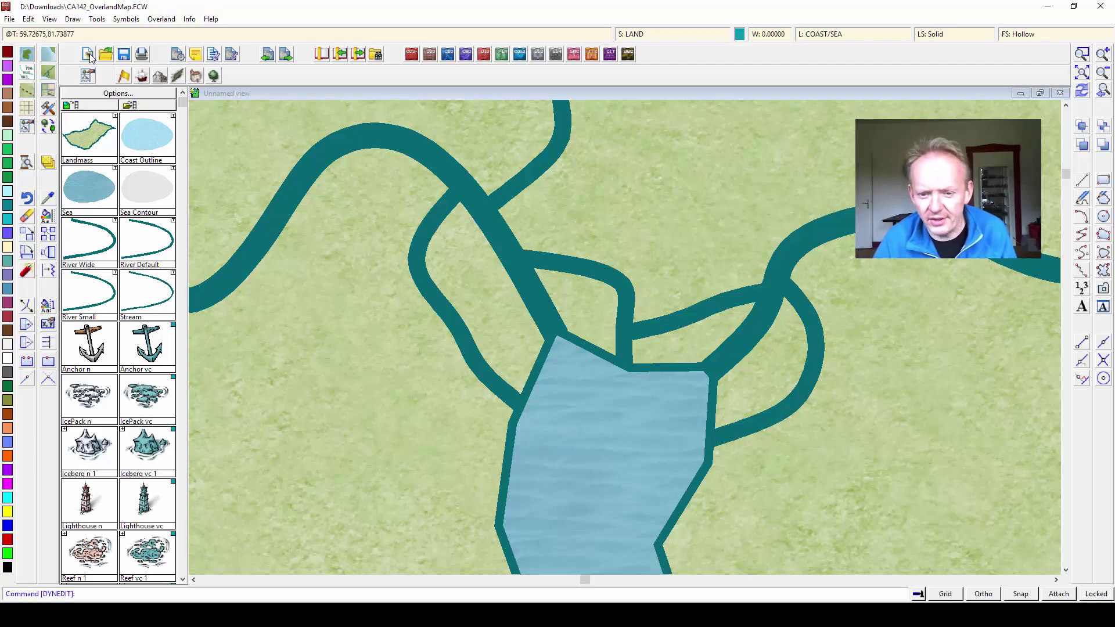
- Draw a River Default river from the head of the northern landmass's eastern inlet west into the central mountain range
{"action": "left_click", "coordinate": [1103, 91]}
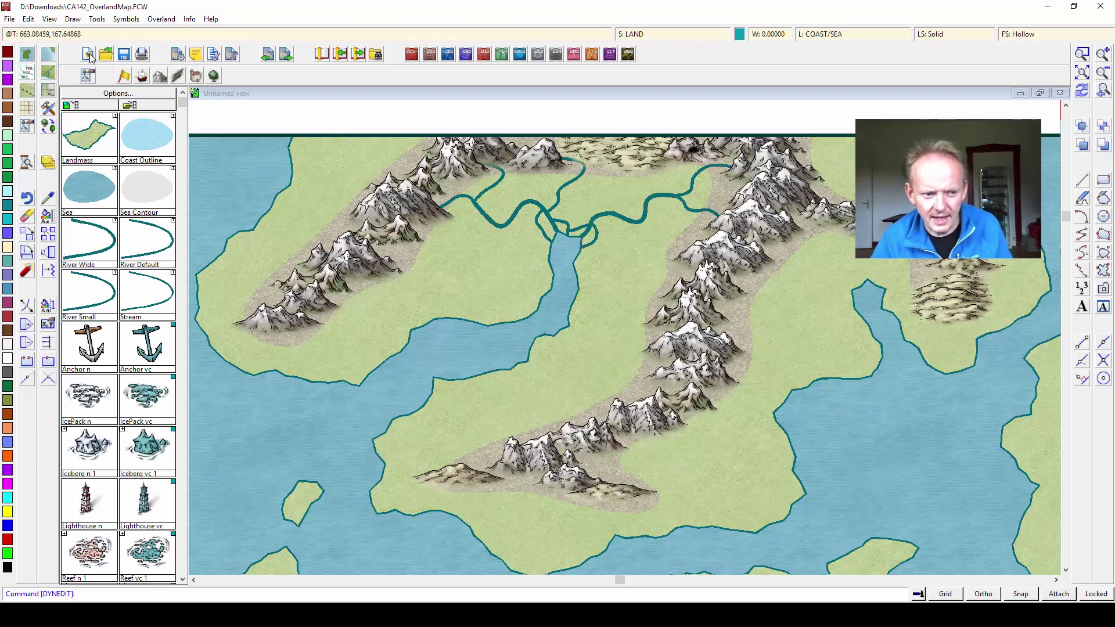
{"action": "left_click", "coordinate": [1081, 72]}
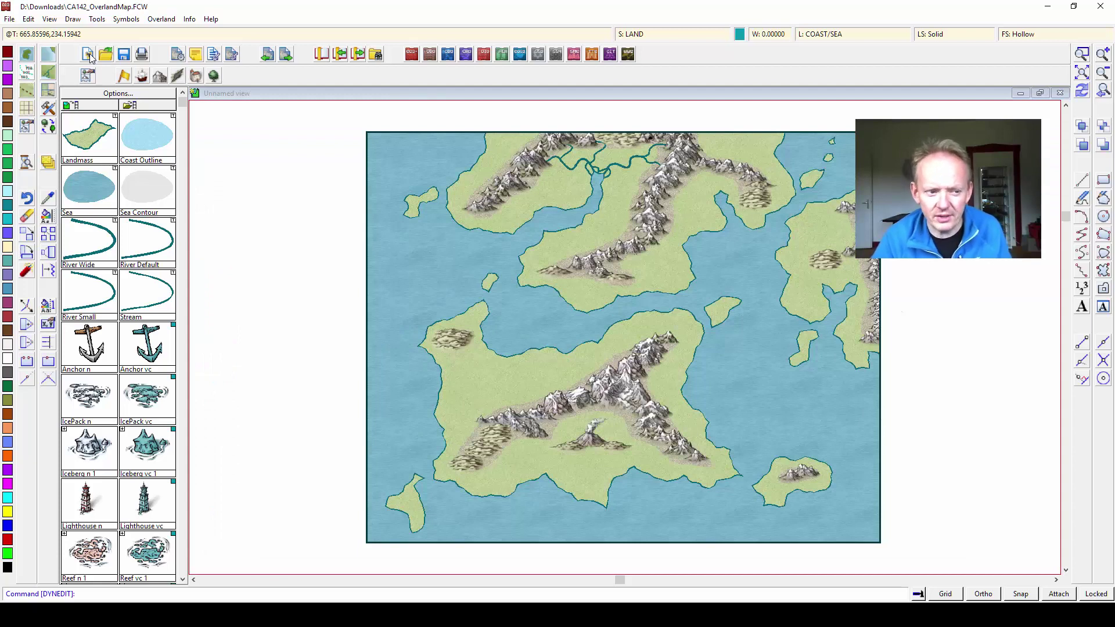
{"action": "left_click", "coordinate": [591, 150]}
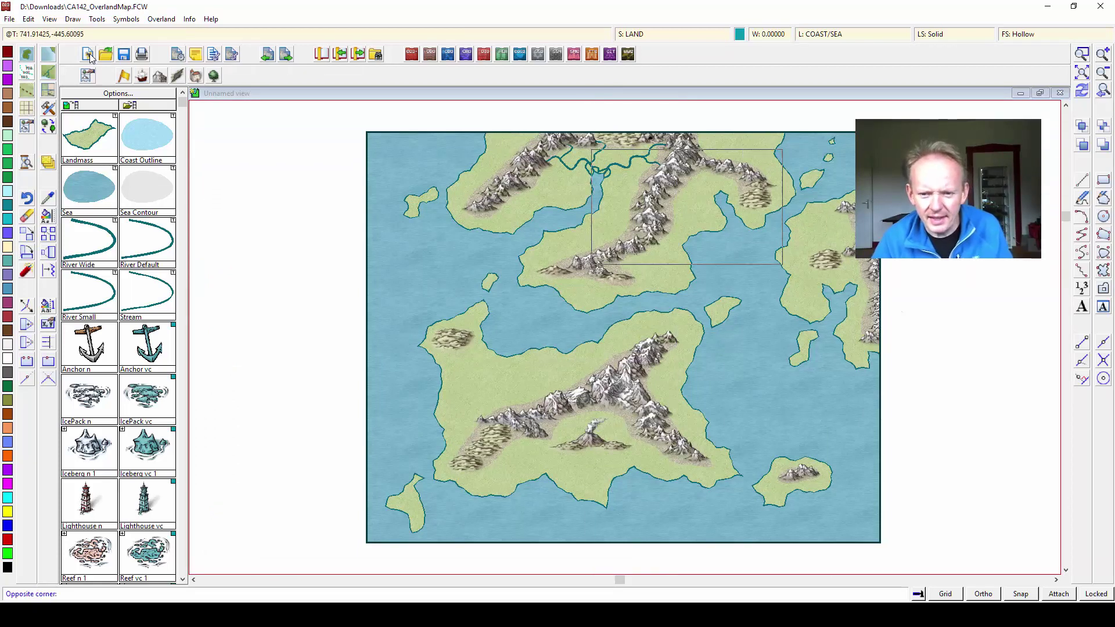
{"action": "left_click", "coordinate": [784, 295]}
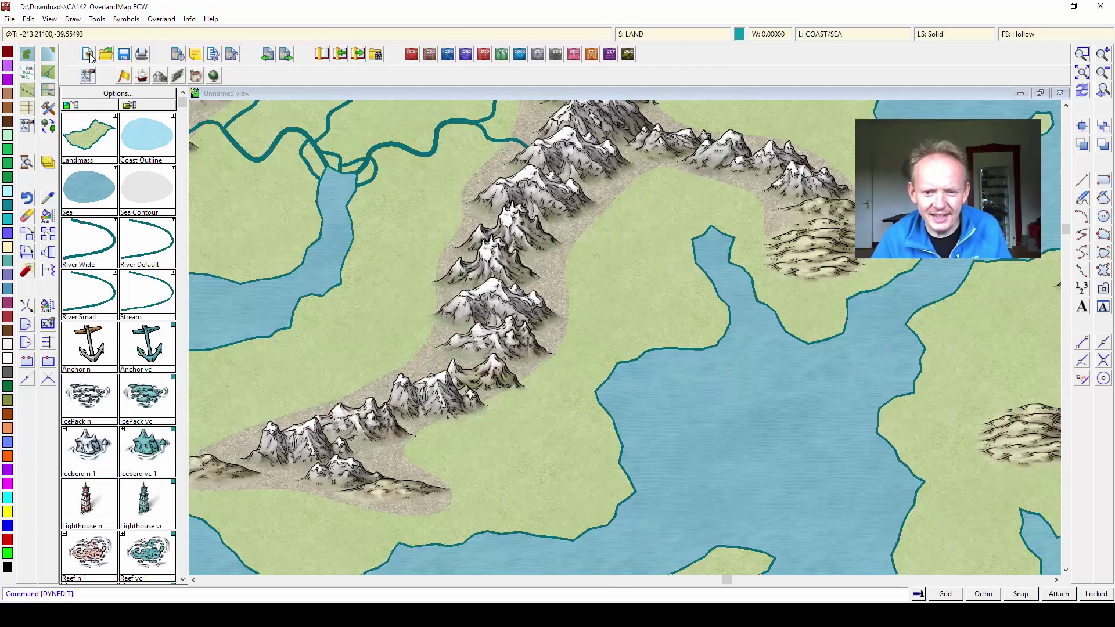
{"action": "left_click", "coordinate": [146, 241]}
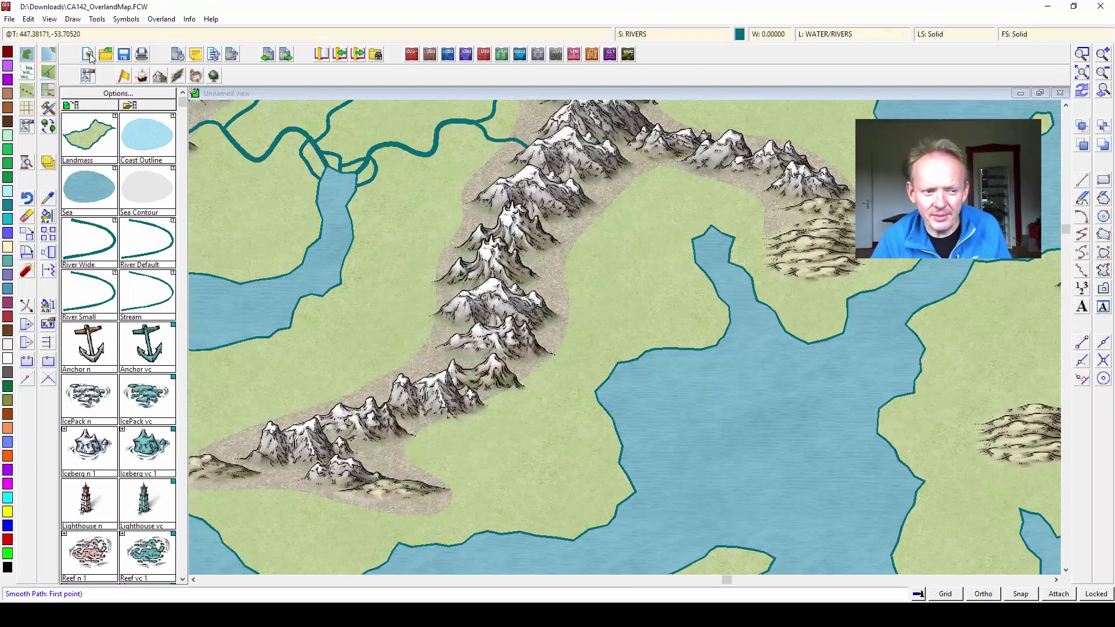
{"action": "left_click", "coordinate": [705, 229]}
{"action": "left_click", "coordinate": [691, 214]}
{"action": "left_click", "coordinate": [688, 200]}
{"action": "left_click", "coordinate": [662, 207]}
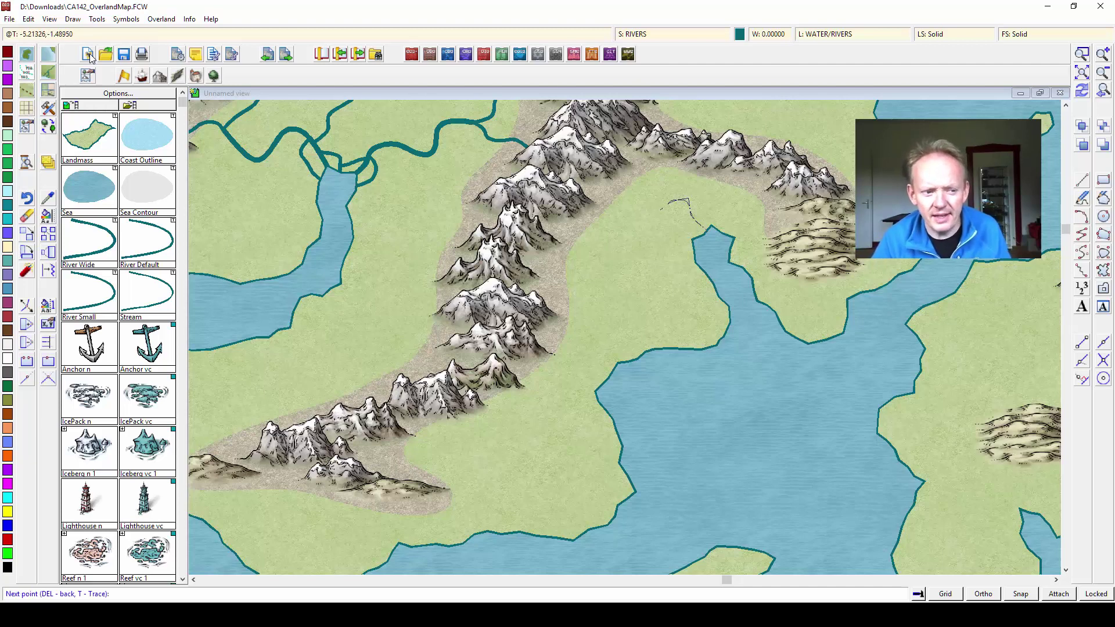
{"action": "left_click", "coordinate": [623, 193]}
{"action": "left_click", "coordinate": [568, 196]}
{"action": "right_click", "coordinate": [568, 196]}
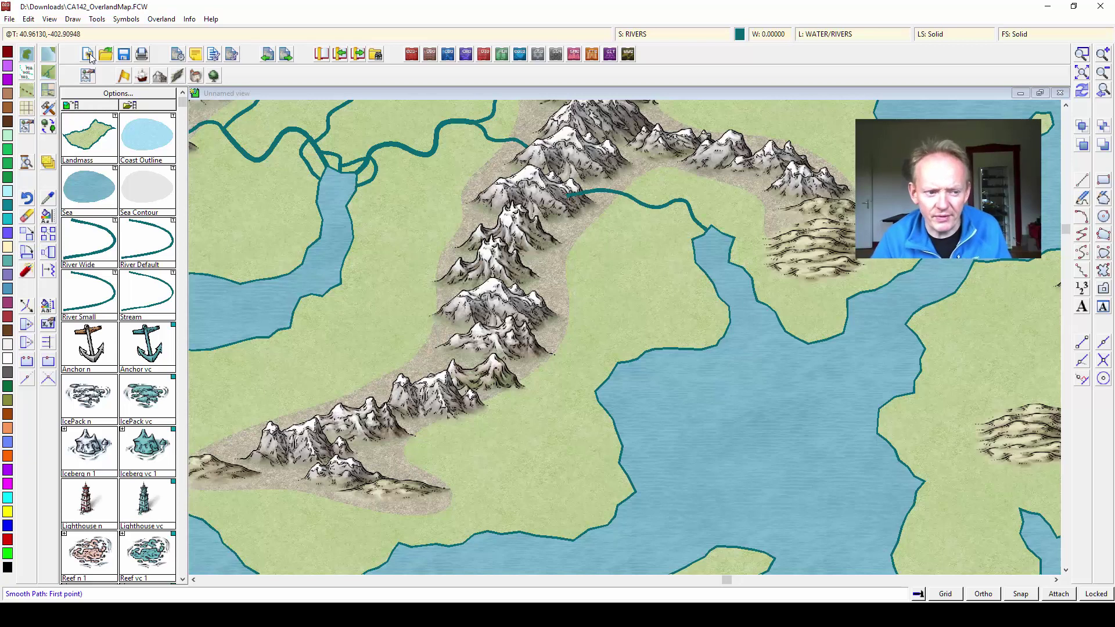
- Draw a winding river from the northern landmass's southeastern coast up to the southern part of its central mountain range
{"action": "left_click", "coordinate": [593, 526]}
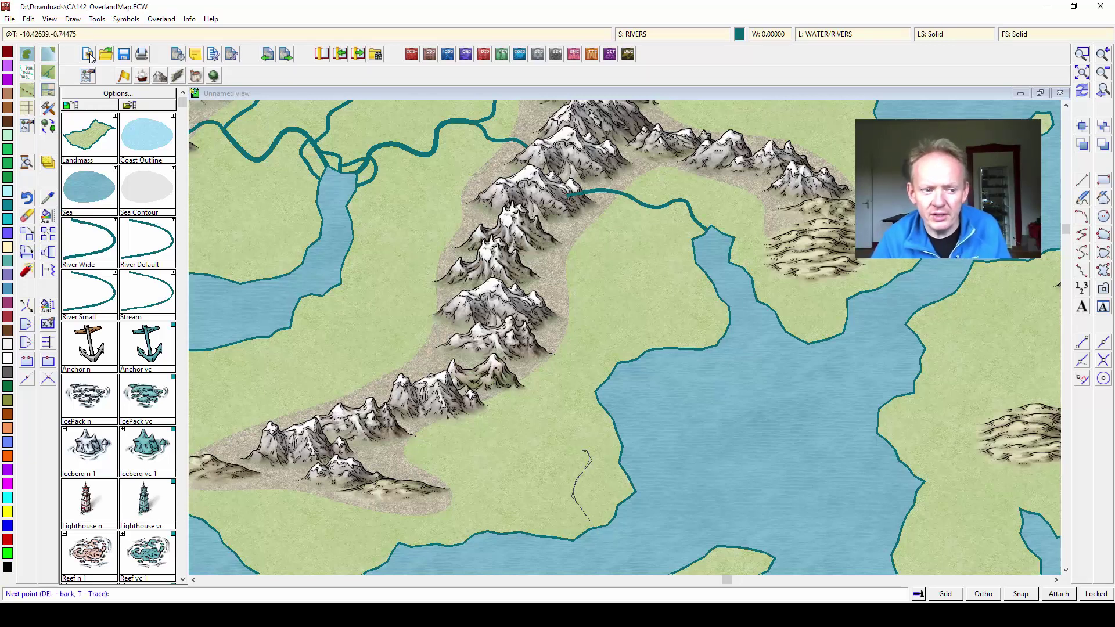
{"action": "left_click", "coordinate": [545, 414]}
{"action": "left_click", "coordinate": [527, 425]}
{"action": "left_click", "coordinate": [504, 413]}
{"action": "left_click", "coordinate": [509, 405]}
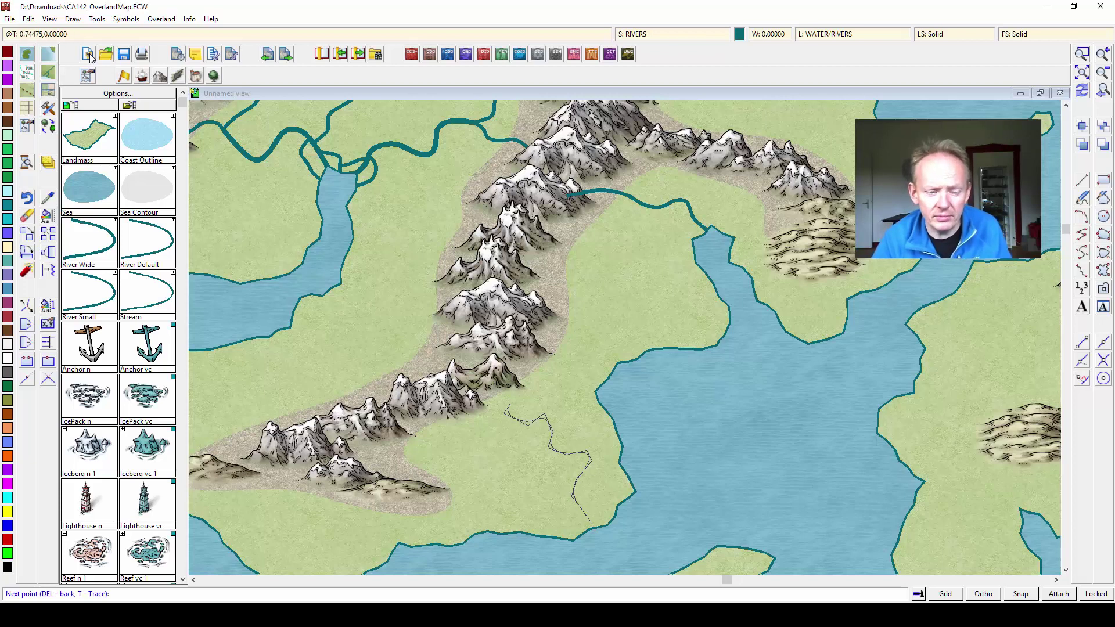
{"action": "left_click", "coordinate": [539, 395]}
{"action": "left_click", "coordinate": [539, 376]}
{"action": "left_click", "coordinate": [504, 375]}
{"action": "right_click", "coordinate": [504, 375]}
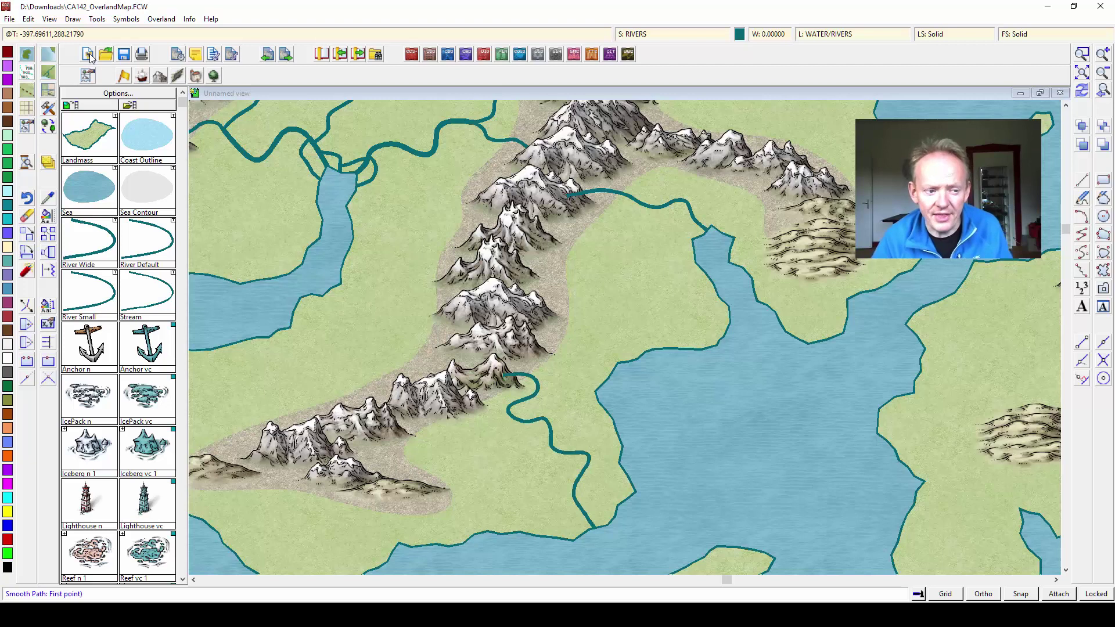
- Draw a thinner tributary from the lower southeastern river west to the mountains at the range's southwestern end
{"action": "left_click", "coordinate": [572, 498]}
{"action": "left_click", "coordinate": [505, 480]}
{"action": "left_click", "coordinate": [465, 461]}
{"action": "left_click", "coordinate": [437, 454]}
{"action": "left_click", "coordinate": [394, 467]}
{"action": "left_click", "coordinate": [376, 455]}
{"action": "left_click", "coordinate": [356, 465]}
{"action": "right_click", "coordinate": [355, 464]}
- Draw two thin tributaries joining the eastern inlet's river to the mountains south and north of it
{"action": "left_click", "coordinate": [636, 210]}
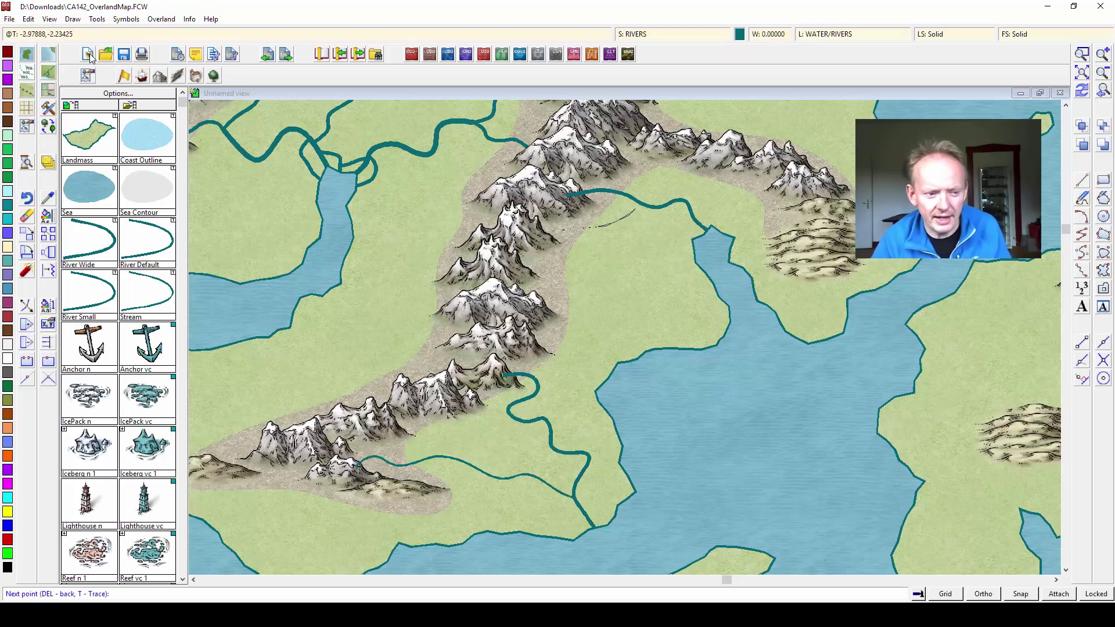
{"action": "left_click", "coordinate": [546, 237]}
{"action": "right_click", "coordinate": [546, 237]}
{"action": "left_click", "coordinate": [633, 200]}
{"action": "left_click", "coordinate": [645, 174]}
{"action": "left_click", "coordinate": [609, 153]}
{"action": "right_click", "coordinate": [610, 153]}
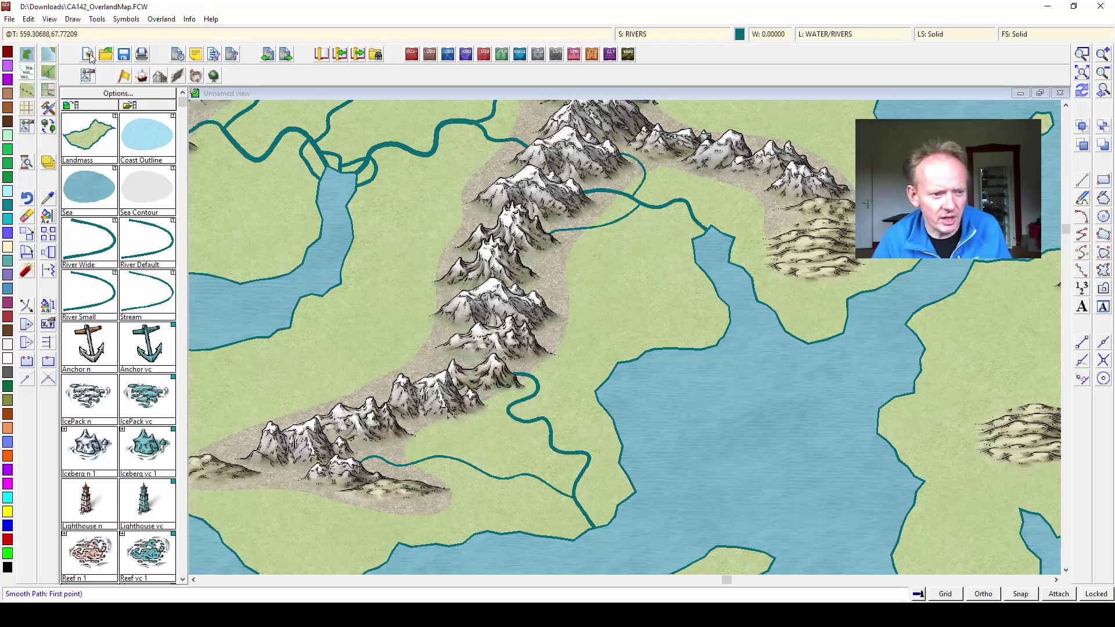
{"action": "key", "text": "ctrl+0"}
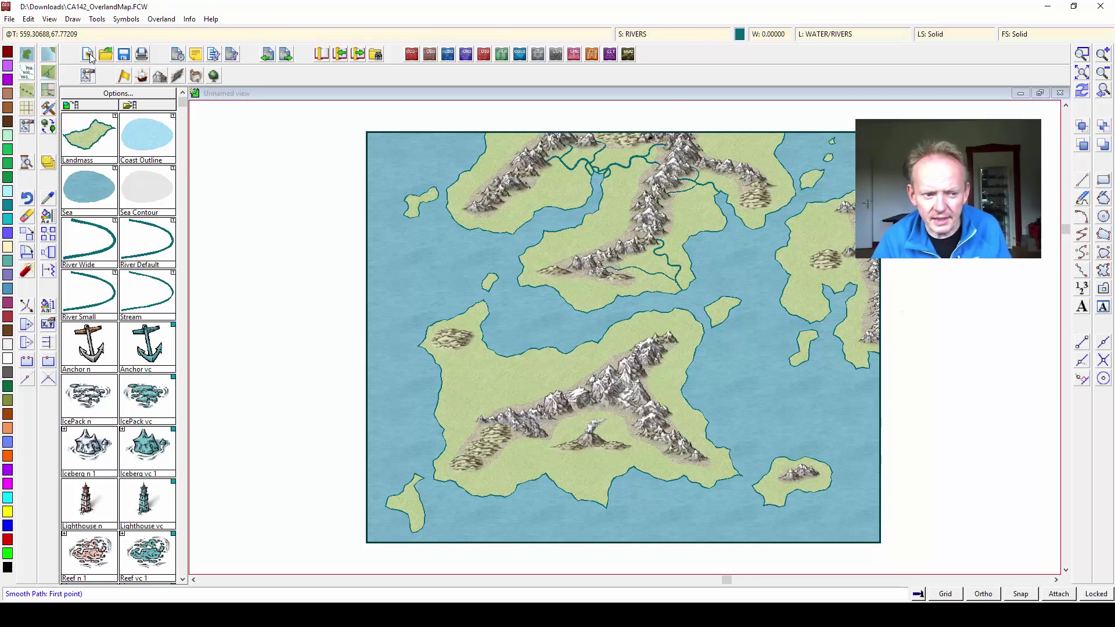
- Draw a winding river from the northeastern tip of the eastern landmass's inlet north to the eastern mountains
{"action": "left_click", "coordinate": [1081, 54]}
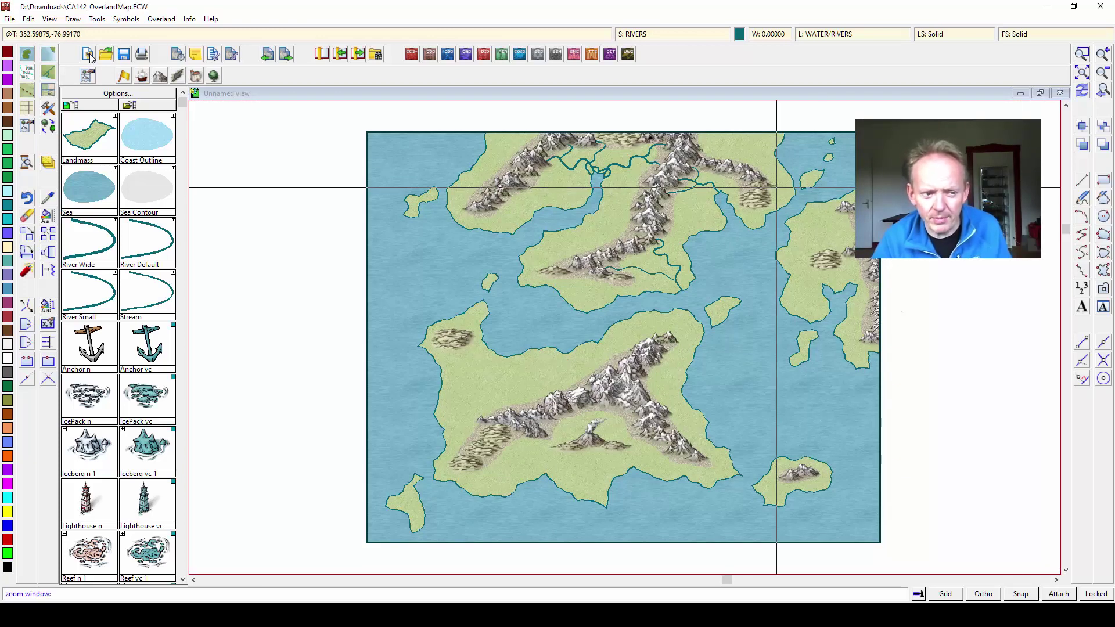
{"action": "left_click", "coordinate": [761, 201]}
{"action": "left_click", "coordinate": [898, 376]}
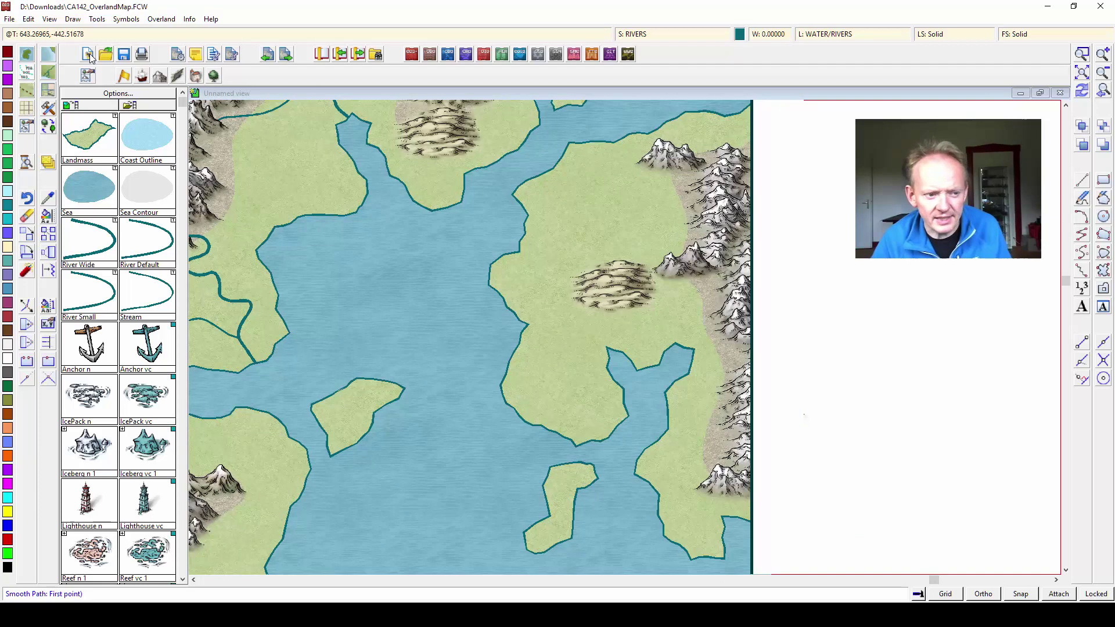
{"action": "left_click", "coordinate": [804, 414]}
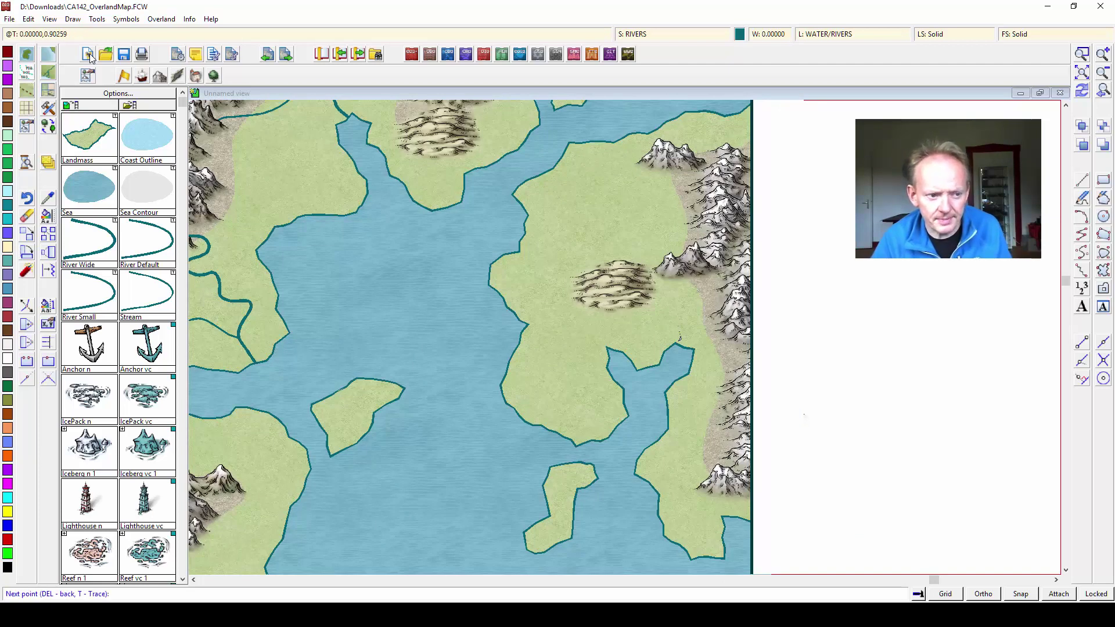
{"action": "left_click", "coordinate": [678, 322]}
{"action": "left_click", "coordinate": [689, 310]}
{"action": "left_click", "coordinate": [692, 295]}
{"action": "left_click", "coordinate": [707, 295]}
{"action": "left_click", "coordinate": [710, 282]}
{"action": "left_click", "coordinate": [731, 290]}
{"action": "right_click", "coordinate": [731, 289]}
- Draw a winding river from the eastern landmass's northwest coast east to the northern part of its mountain range
{"action": "left_click", "coordinate": [528, 216]}
{"action": "left_click", "coordinate": [552, 200]}
{"action": "left_click", "coordinate": [589, 232]}
{"action": "left_click", "coordinate": [636, 203]}
{"action": "left_click", "coordinate": [674, 190]}
{"action": "left_click", "coordinate": [706, 202]}
{"action": "right_click", "coordinate": [706, 202]}
- Place hill symbols, including Hills 1, in the north, centre and south of the eastern landmass and sort the map's symbols
{"action": "left_click", "coordinate": [160, 75]}
{"action": "scroll", "coordinate": [118, 343], "scroll_direction": "down", "scroll_amount": 3}
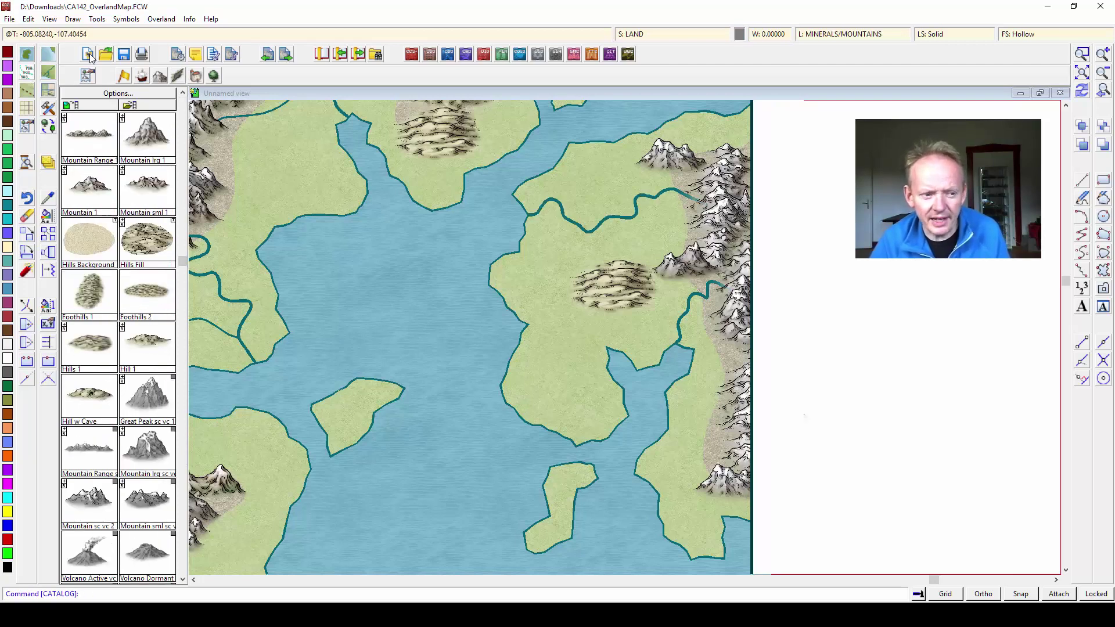
{"action": "left_click", "coordinate": [89, 343]}
{"action": "left_click", "coordinate": [604, 167]}
{"action": "left_click", "coordinate": [581, 405]}
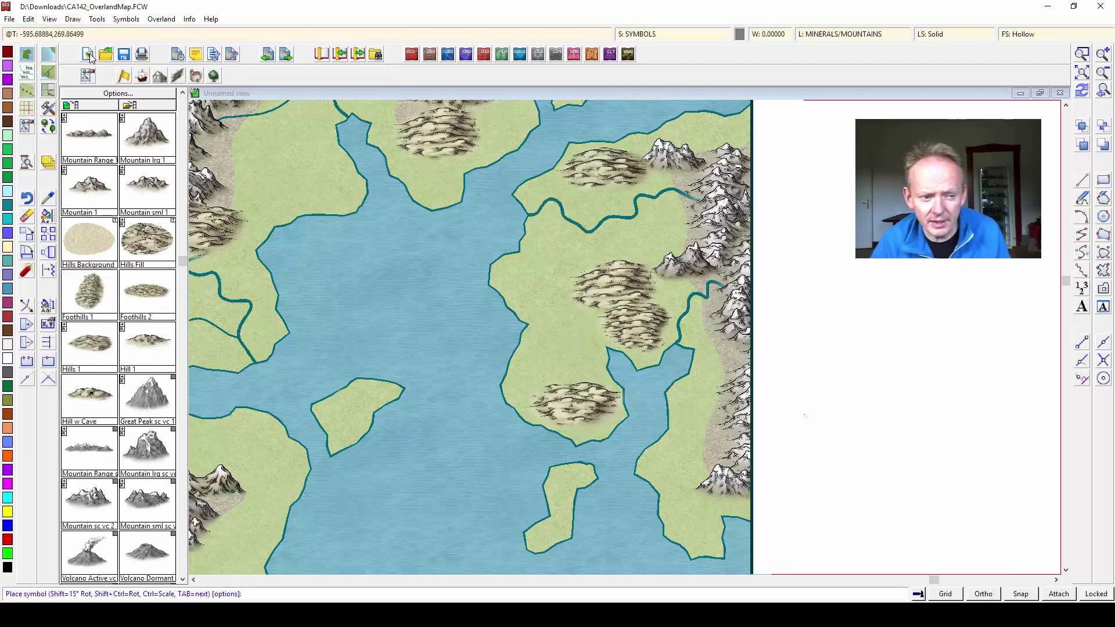
{"action": "left_click", "coordinate": [710, 129]}
{"action": "left_click", "coordinate": [582, 262]}
{"action": "left_click", "coordinate": [126, 19]}
{"action": "left_click", "coordinate": [174, 246]}
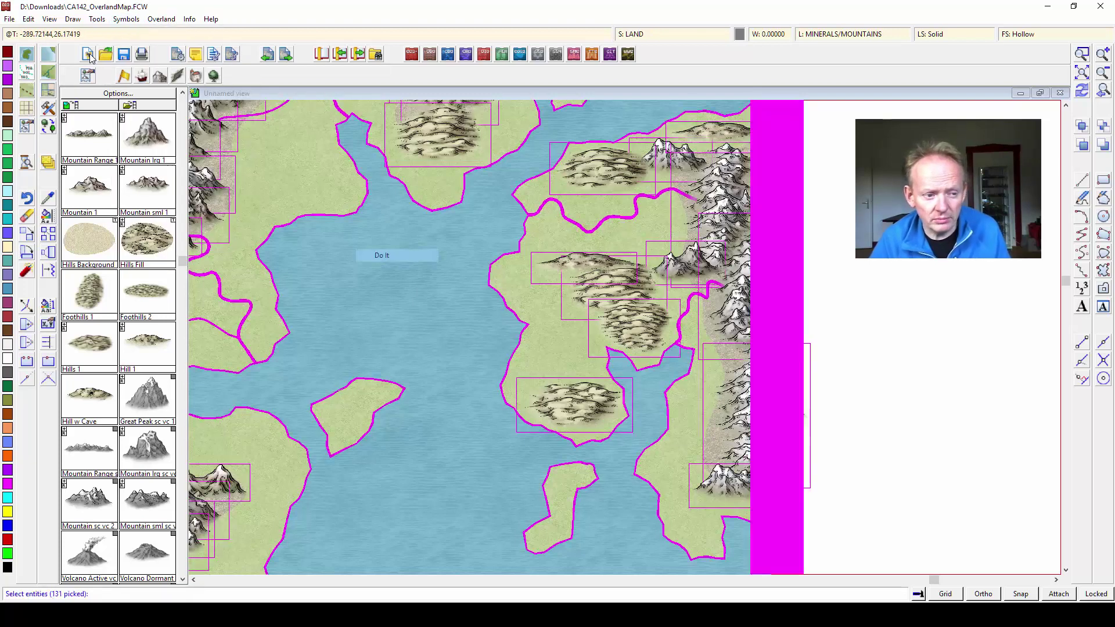
- Draw River Small tributaries from the eastern landmass's northern river southeast to the mountains and from the inlet's head east to the mountains
{"action": "left_click", "coordinate": [142, 76]}
{"action": "left_click", "coordinate": [89, 291]}
{"action": "left_click", "coordinate": [636, 217]}
{"action": "left_click", "coordinate": [656, 214]}
{"action": "left_click", "coordinate": [672, 238]}
{"action": "left_click", "coordinate": [688, 258]}
{"action": "left_click", "coordinate": [694, 349]}
{"action": "left_click", "coordinate": [750, 351]}
- Draw small rivers from the inlet's eastern shore to the southern mountains and from the eastern landmass's west coast to the central hills
{"action": "left_click", "coordinate": [651, 483]}
{"action": "left_click", "coordinate": [691, 448]}
{"action": "left_click", "coordinate": [737, 453]}
{"action": "right_click", "coordinate": [737, 453]}
{"action": "left_click", "coordinate": [526, 324]}
{"action": "left_click", "coordinate": [555, 329]}
{"action": "left_click", "coordinate": [603, 308]}
{"action": "right_click", "coordinate": [603, 308]}
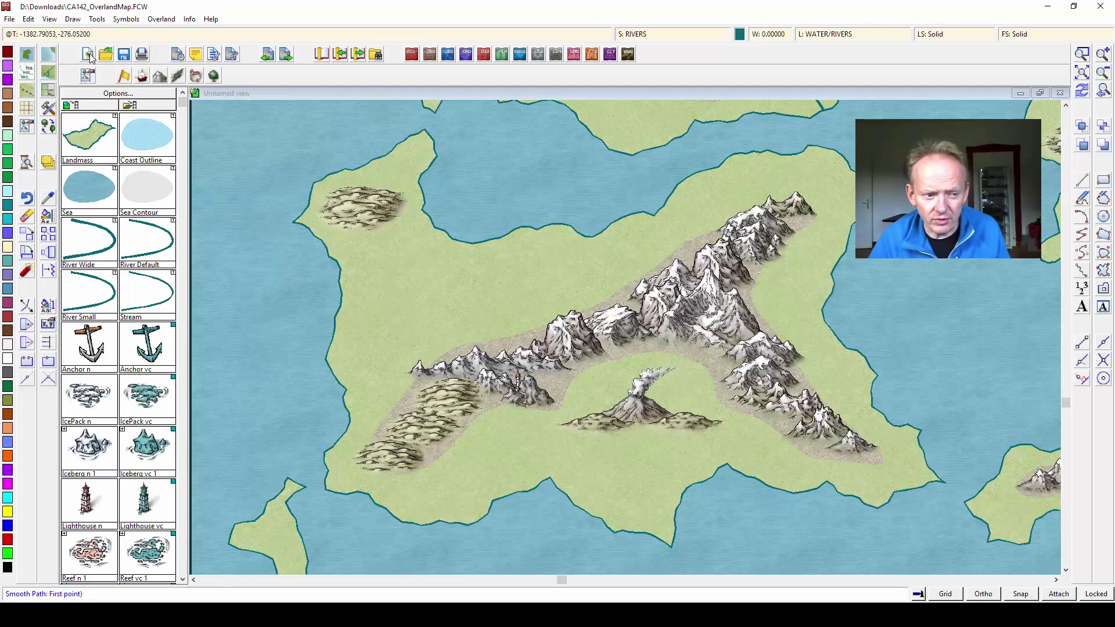
- Draw a main river from the southern landmass's northern coast southwest and then east across its northwestern plain
{"action": "left_click", "coordinate": [446, 234]}
{"action": "left_click", "coordinate": [401, 256]}
{"action": "left_click", "coordinate": [381, 286]}
{"action": "left_click", "coordinate": [424, 305]}
{"action": "left_click", "coordinate": [445, 287]}
{"action": "left_click", "coordinate": [466, 300]}
{"action": "right_click", "coordinate": [466, 301]}
- Continue the southern landmass's main river with one branch south to the western mountains and one east to the central mountains
{"action": "left_click", "coordinate": [466, 301]}
{"action": "left_click", "coordinate": [443, 340]}
{"action": "left_click", "coordinate": [475, 355]}
{"action": "right_click", "coordinate": [474, 355]}
{"action": "left_click", "coordinate": [470, 303]}
{"action": "left_click", "coordinate": [497, 292]}
{"action": "left_click", "coordinate": [609, 313]}
{"action": "right_click", "coordinate": [609, 313]}
- Draw two Stream tributaries from the main river's eastern branch, one south and one northeast to the central mountains
{"action": "left_click", "coordinate": [146, 294]}
{"action": "left_click", "coordinate": [523, 299]}
{"action": "left_click", "coordinate": [518, 312]}
{"action": "left_click", "coordinate": [557, 333]}
{"action": "right_click", "coordinate": [556, 333]}
{"action": "left_click", "coordinate": [584, 291]}
{"action": "left_click", "coordinate": [597, 282]}
{"action": "left_click", "coordinate": [617, 273]}
{"action": "left_click", "coordinate": [627, 256]}
{"action": "left_click", "coordinate": [668, 273]}
{"action": "right_click", "coordinate": [668, 273]}
- Draw a stream from the western end of the southern landmass's mountain range north to its main river
{"action": "left_click", "coordinate": [411, 367]}
{"action": "left_click", "coordinate": [400, 348]}
{"action": "left_click", "coordinate": [380, 325]}
{"action": "right_click", "coordinate": [381, 325]}
{"action": "left_click", "coordinate": [400, 301]}
{"action": "right_click", "coordinate": [400, 300]}
{"action": "key", "text": "Escape"}
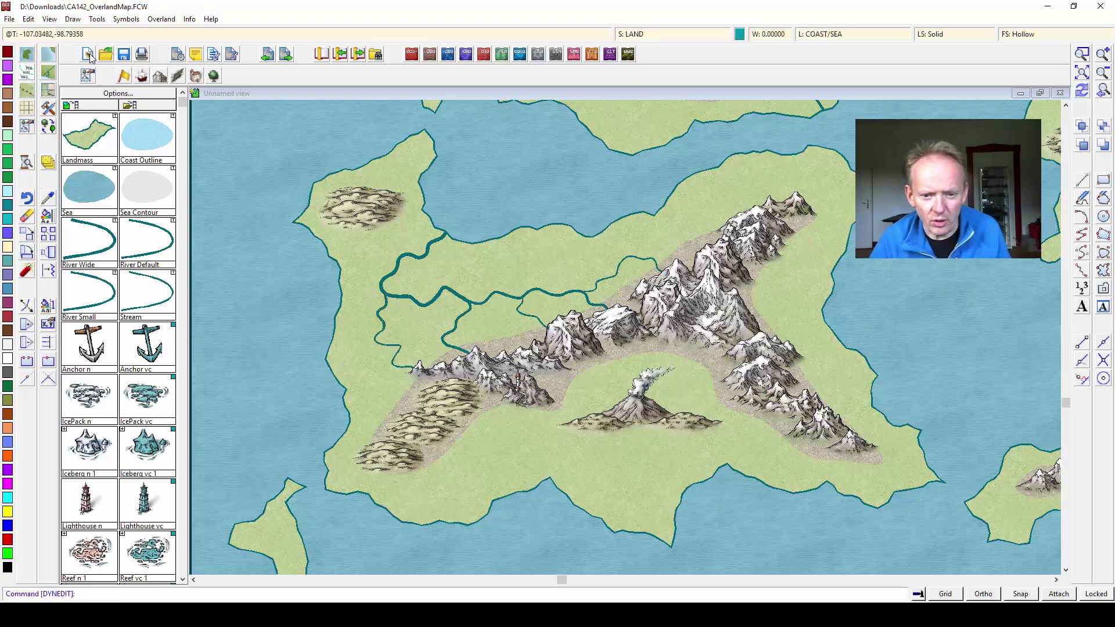
- Draw River Default rivers from the southern landmass's northeastern mountains, one to the east coast and one to the north coast
{"action": "left_click", "coordinate": [147, 240]}
{"action": "left_click", "coordinate": [746, 272]}
{"action": "left_click", "coordinate": [765, 287]}
{"action": "left_click", "coordinate": [763, 303]}
{"action": "left_click", "coordinate": [793, 287]}
{"action": "left_click", "coordinate": [822, 308]}
{"action": "right_click", "coordinate": [823, 307]}
{"action": "left_click", "coordinate": [743, 209]}
{"action": "left_click", "coordinate": [725, 162]}
{"action": "right_click", "coordinate": [725, 162]}
- Start the Desert terrain tool and check the sheet list in the Drawing Sheets and Effects settings
{"action": "left_click", "coordinate": [177, 74]}
{"action": "left_click", "coordinate": [89, 138]}
{"action": "left_click", "coordinate": [672, 34]}
{"action": "left_click", "coordinate": [700, 439]}
{"action": "key", "text": "Escape"}
{"action": "key", "text": "Escape"}
{"action": "left_click", "coordinate": [89, 138]}
{"action": "left_click", "coordinate": [90, 57]}
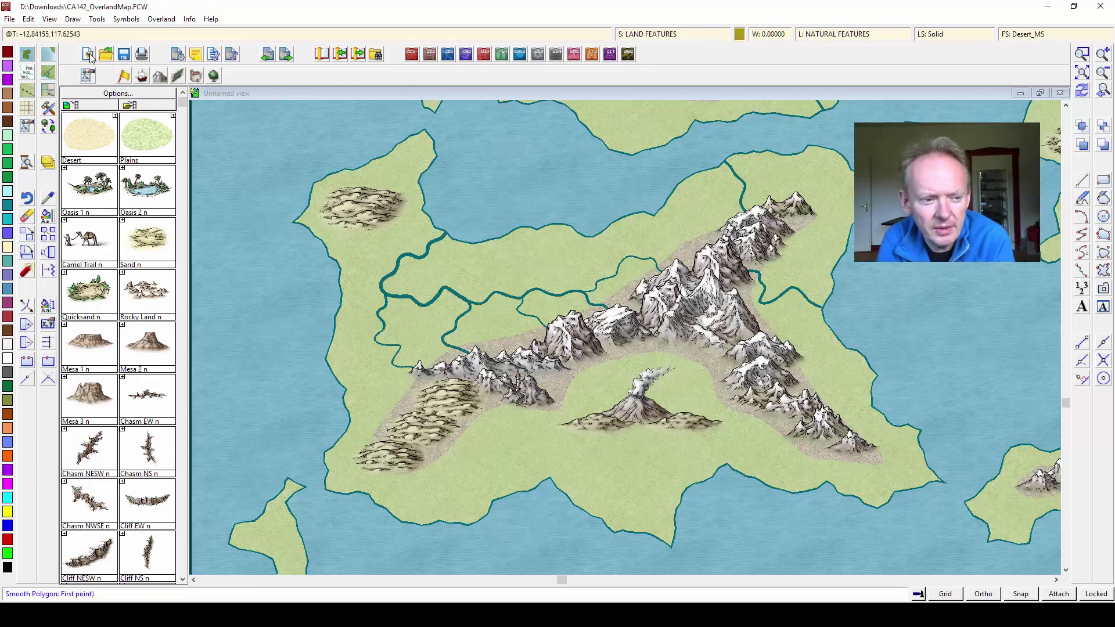
{"action": "left_click", "coordinate": [90, 57]}
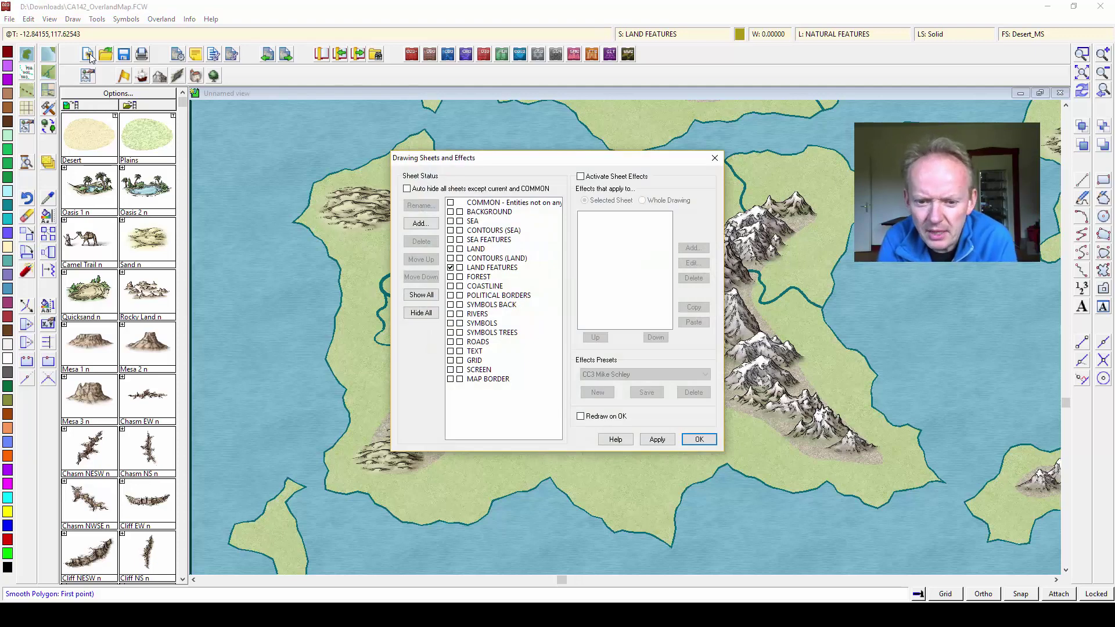
{"action": "key", "text": "Return"}
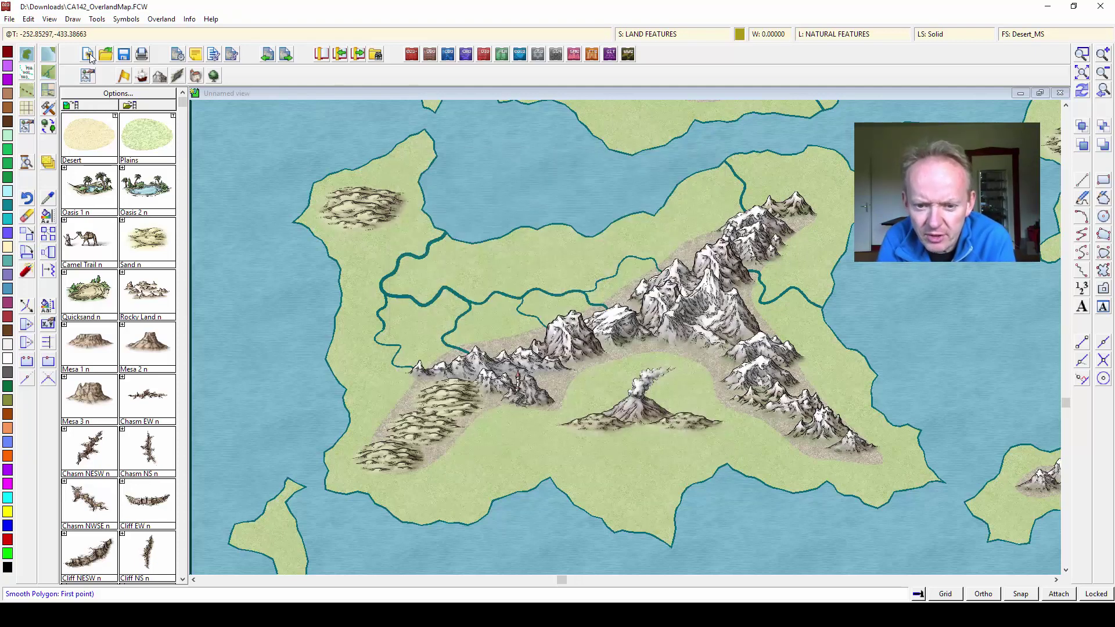
- Draw a Desert area around the southern landmass's volcano, bounded by the mountains and traced along the south coast
{"action": "left_click", "coordinate": [595, 373]}
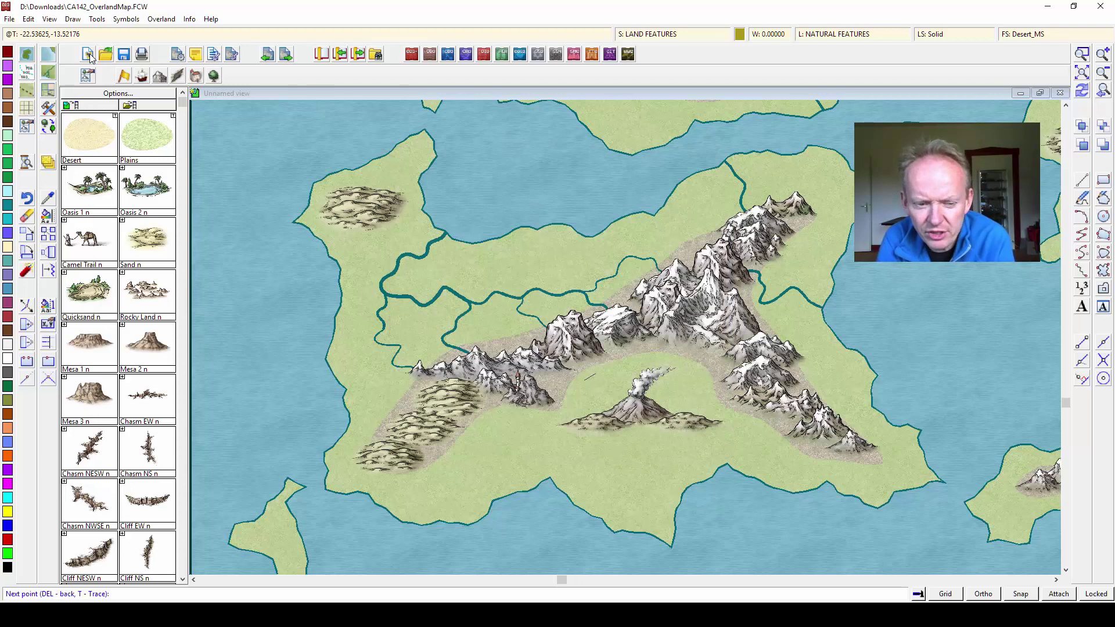
{"action": "key", "text": "Delete"}
{"action": "left_click", "coordinate": [575, 356]}
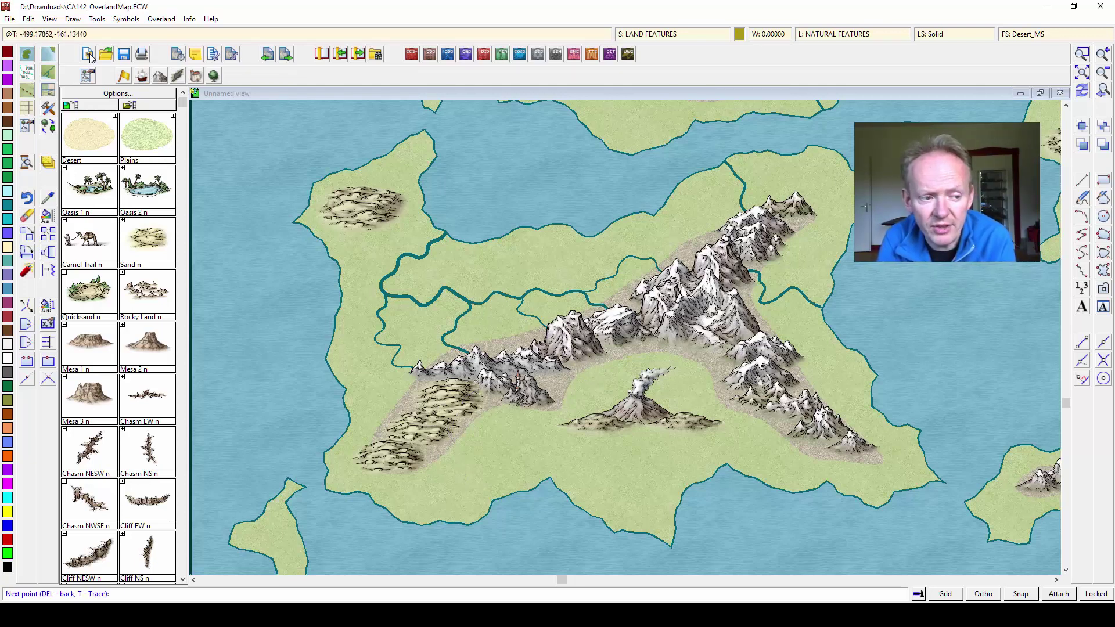
{"action": "key", "text": "t"}
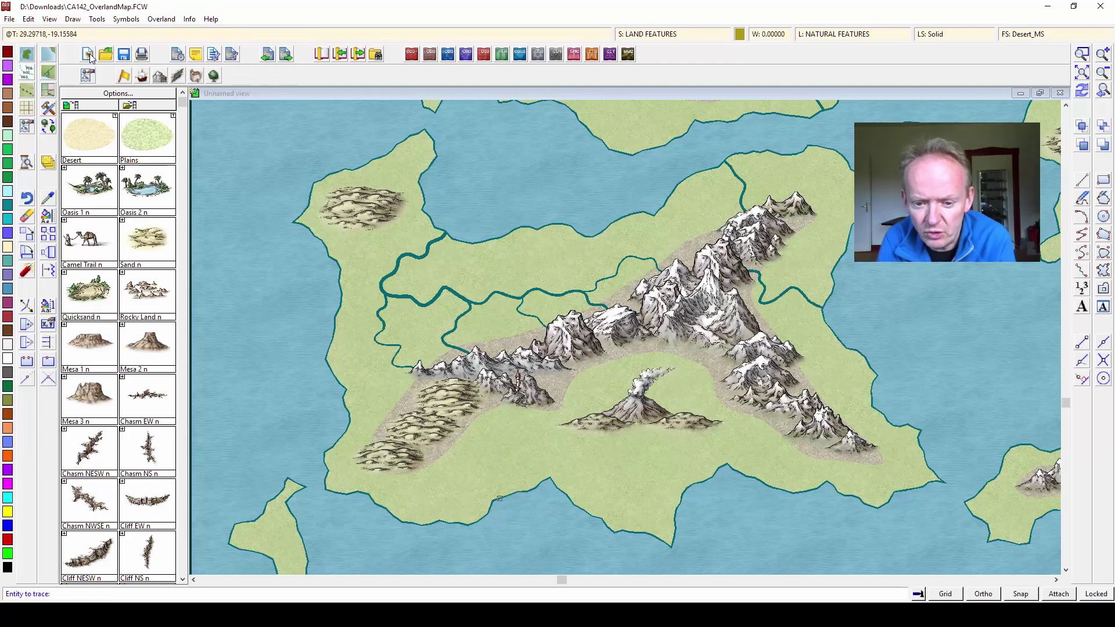
{"action": "left_click", "coordinate": [498, 498]}
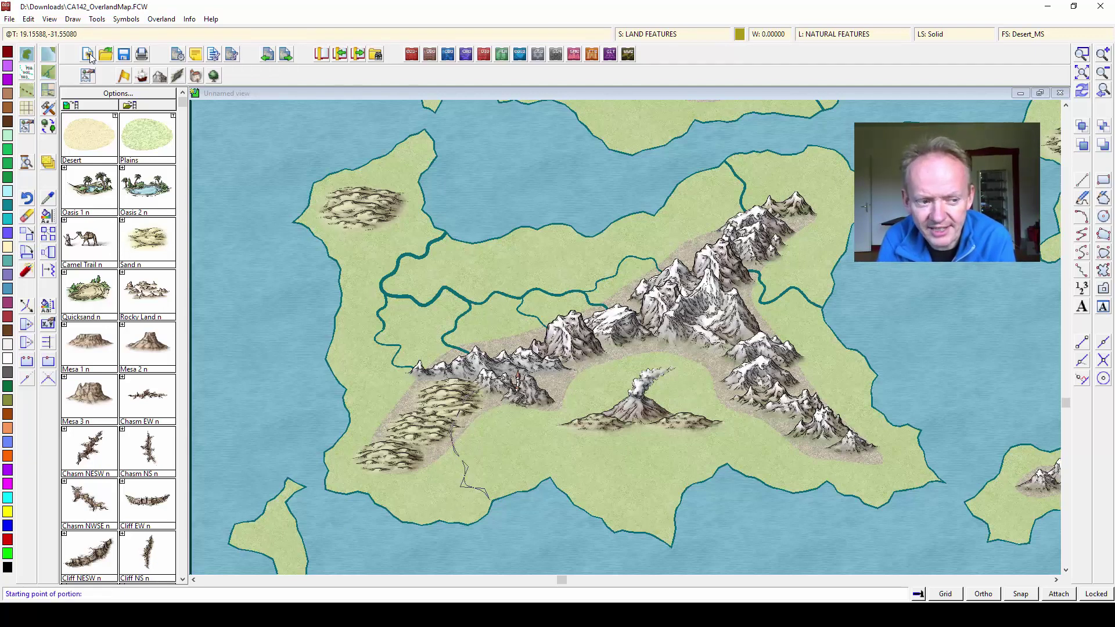
{"action": "left_click", "coordinate": [487, 501]}
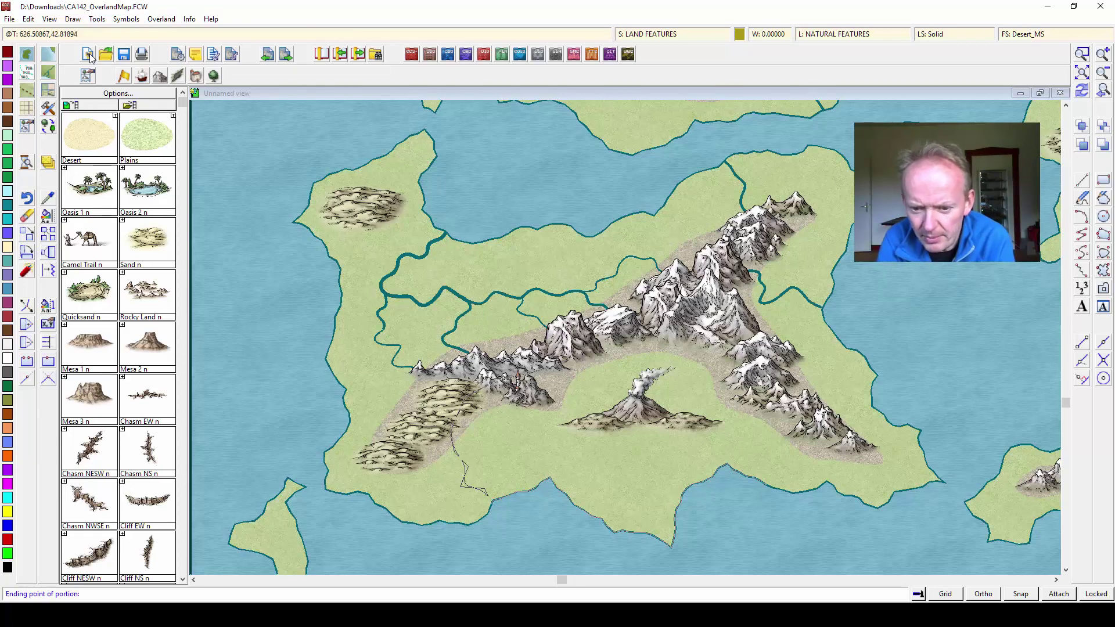
{"action": "left_click", "coordinate": [862, 495]}
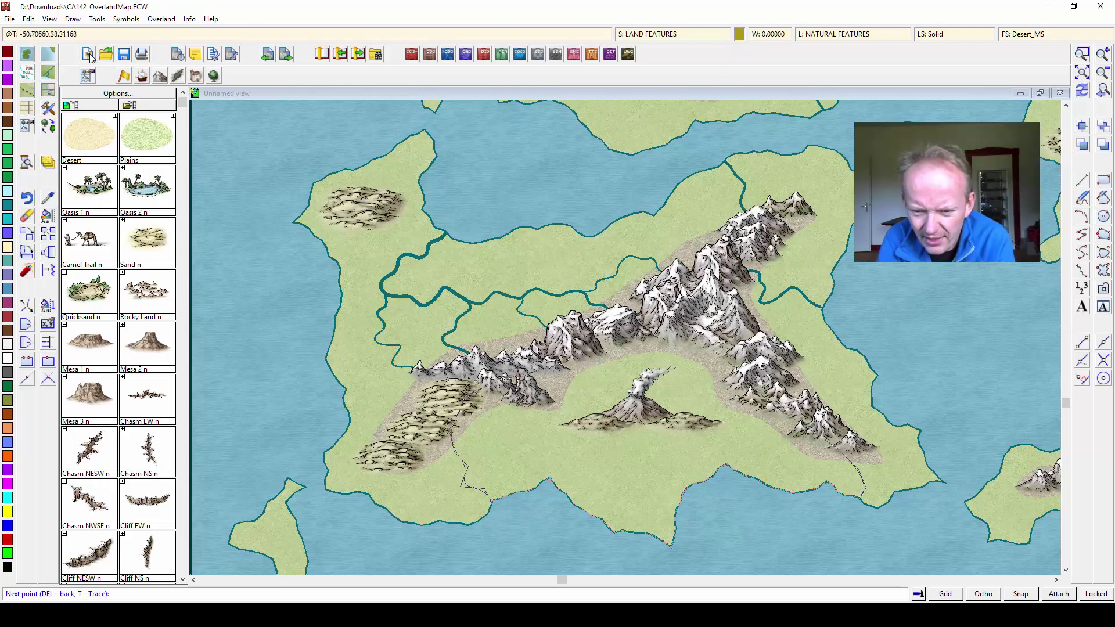
{"action": "key", "text": "Return"}
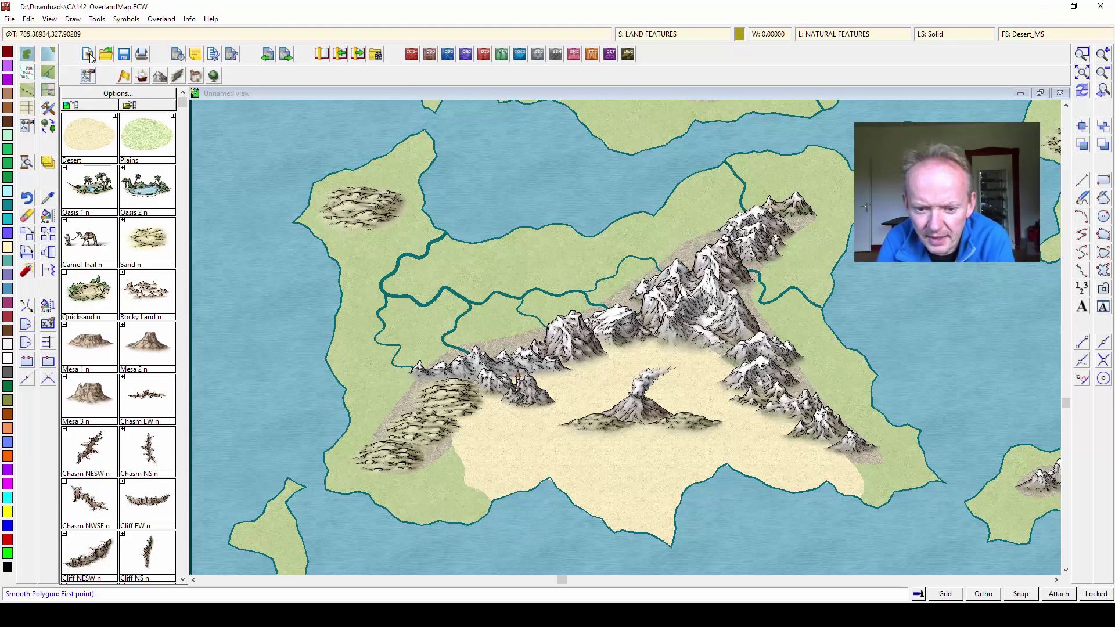
- Activate the sheet effects and examine the desert's western edge beside the hills up close
{"action": "left_click", "coordinate": [1081, 54]}
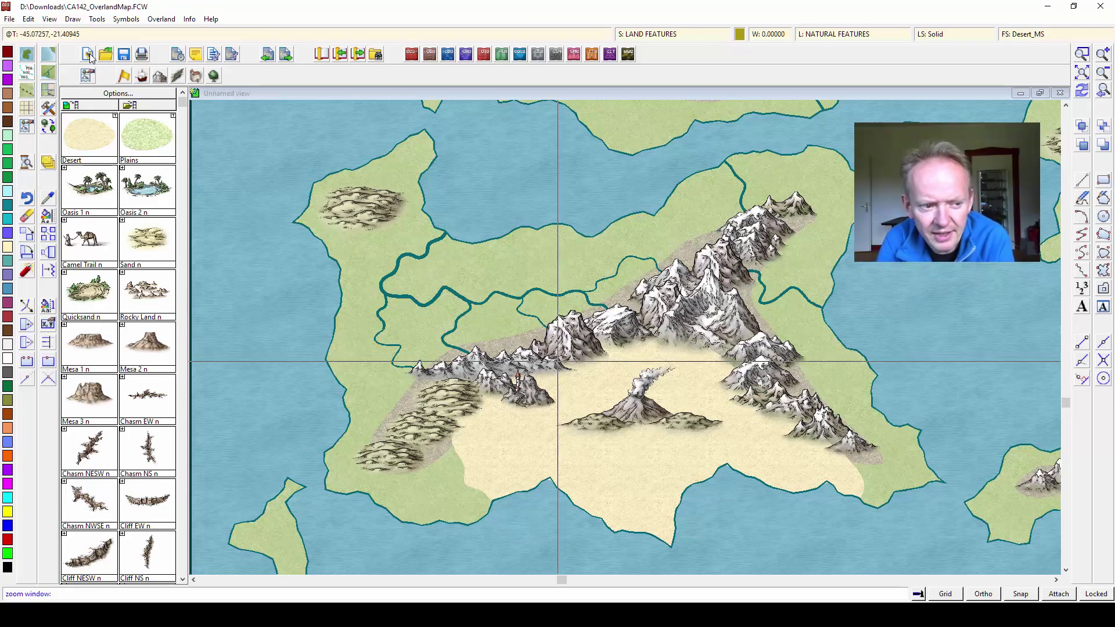
{"action": "left_click", "coordinate": [432, 421]}
{"action": "left_click", "coordinate": [478, 466]}
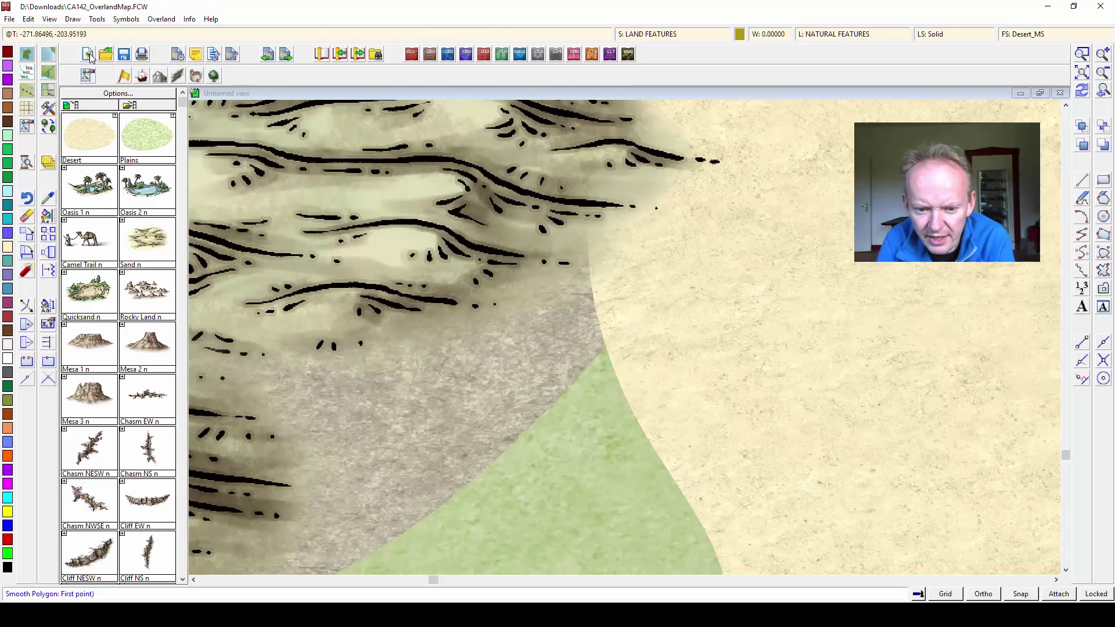
{"action": "left_click", "coordinate": [91, 57]}
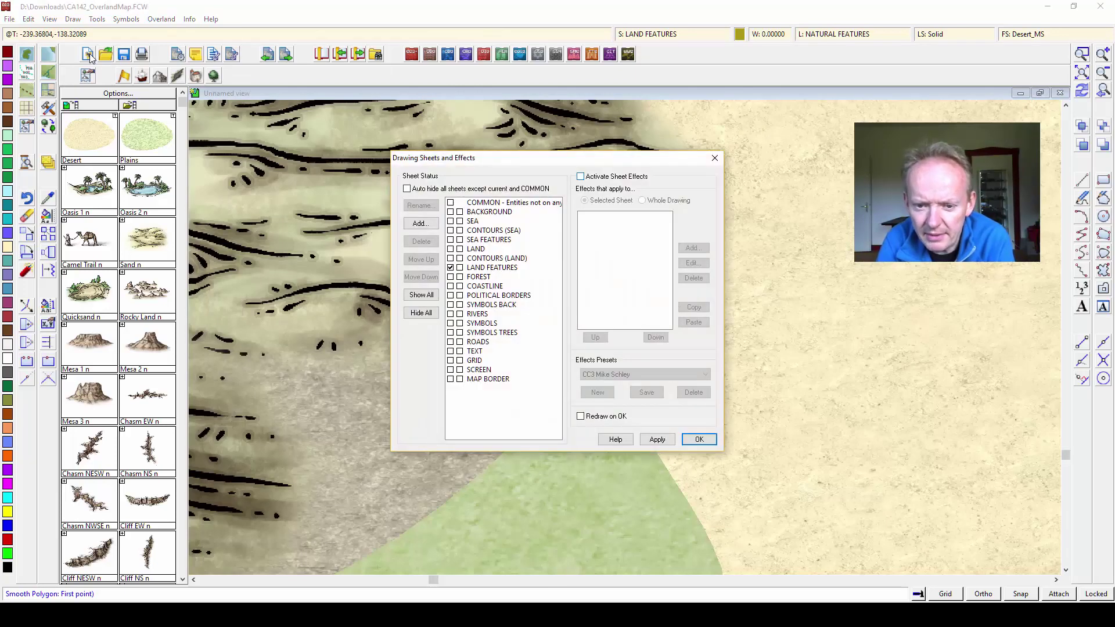
{"action": "key", "text": "Return"}
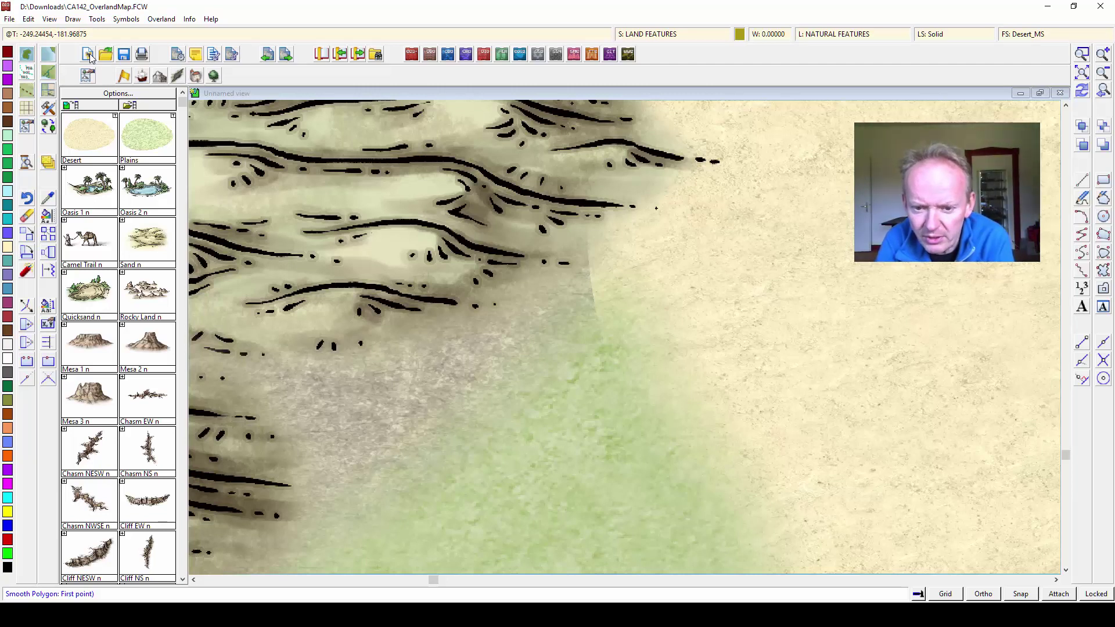
- Add a sheet named LAND FEATURES DESERT and place it directly above LAND FEATURES in the sheet order
{"action": "key", "text": "ctrl+shift+s"}
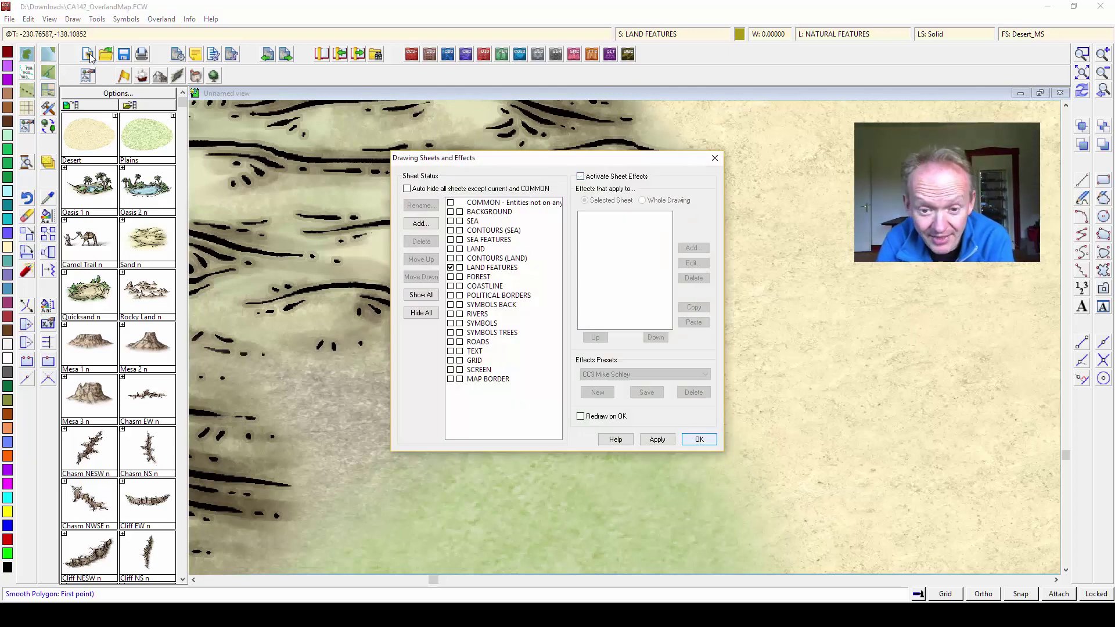
{"action": "left_click", "coordinate": [421, 223]}
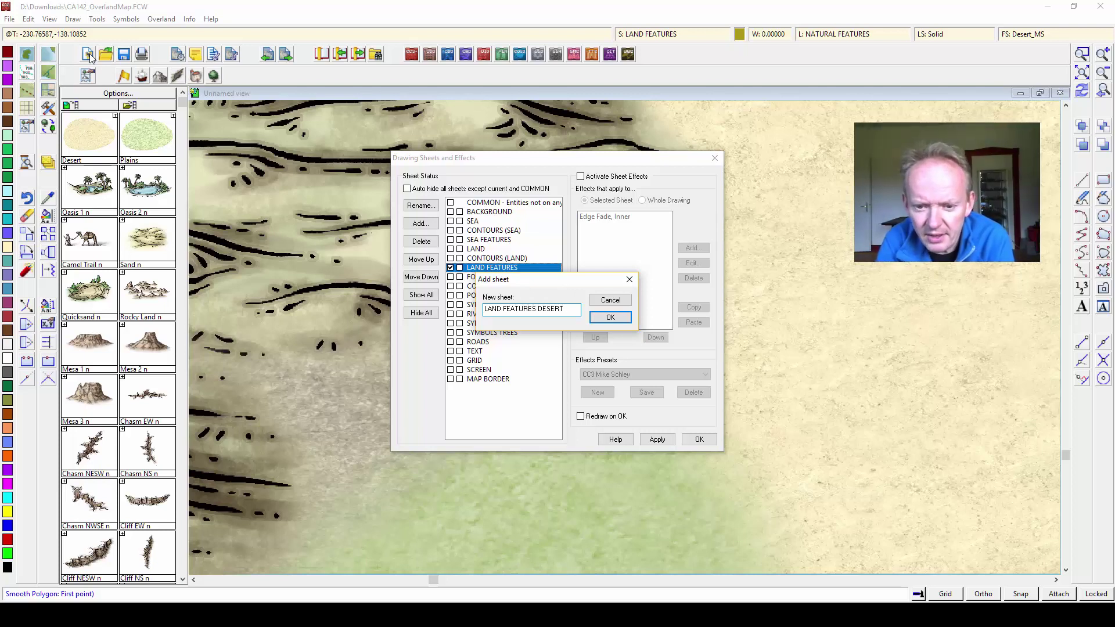
{"action": "key", "text": "Return"}
{"action": "left_click", "coordinate": [420, 259]}
- Copy the Edge Fade, Inner effect from LAND FEATURES to LAND FEATURES DESERT and deactivate the sheet effects
{"action": "left_click", "coordinate": [492, 277]}
{"action": "left_click", "coordinate": [580, 176]}
{"action": "left_click", "coordinate": [615, 216]}
{"action": "left_click", "coordinate": [693, 307]}
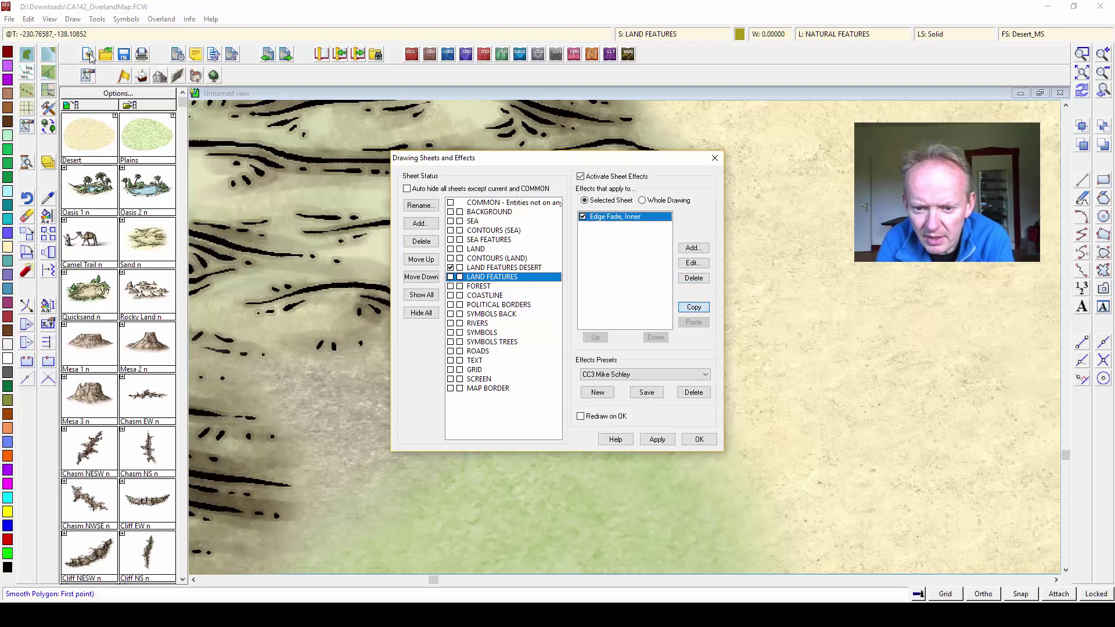
{"action": "key", "text": "Up"}
{"action": "key", "text": "alt+p"}
{"action": "key", "text": "Down"}
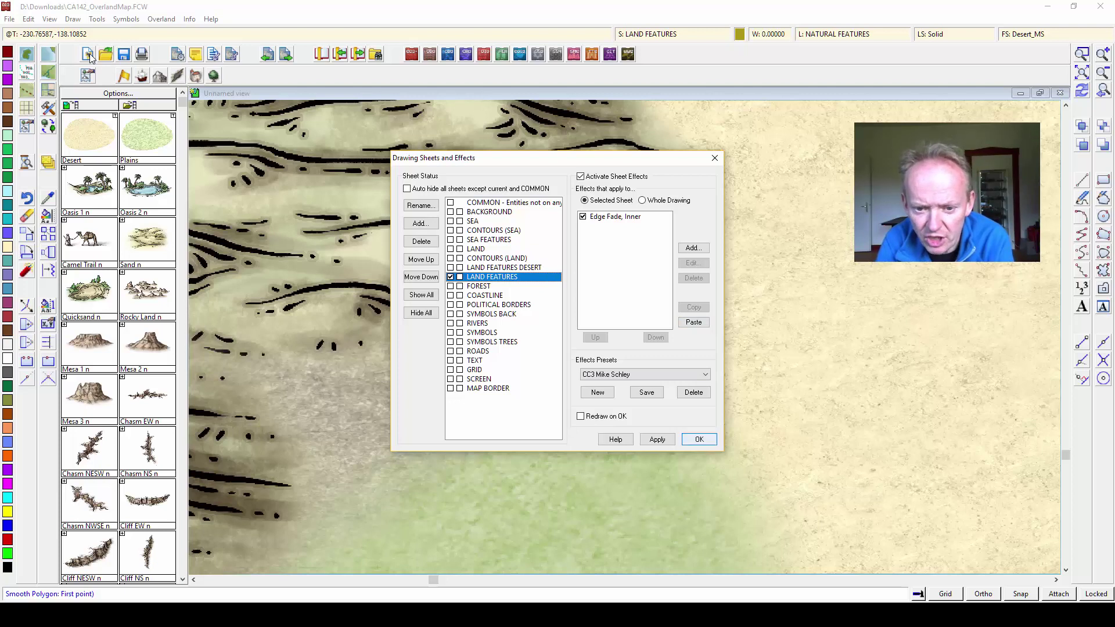
{"action": "key", "text": "alt+a"}
{"action": "key", "text": "Return"}
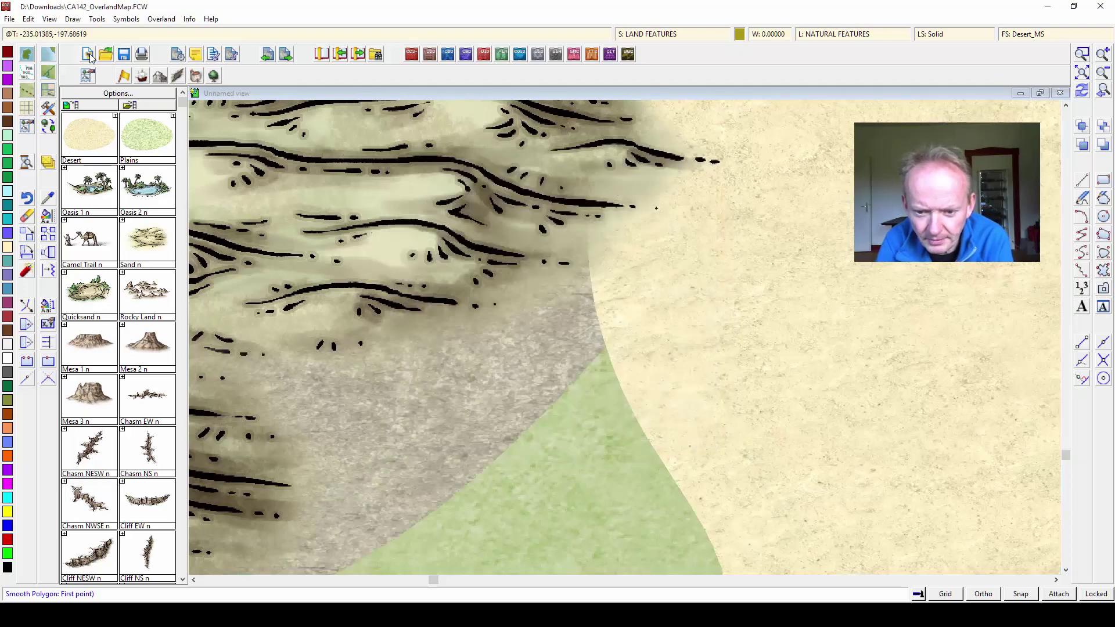
- Move the desert polygon to the LAND FEATURES DESERT sheet
{"action": "right_click", "coordinate": [49, 162]}
{"action": "left_click", "coordinate": [91, 261]}
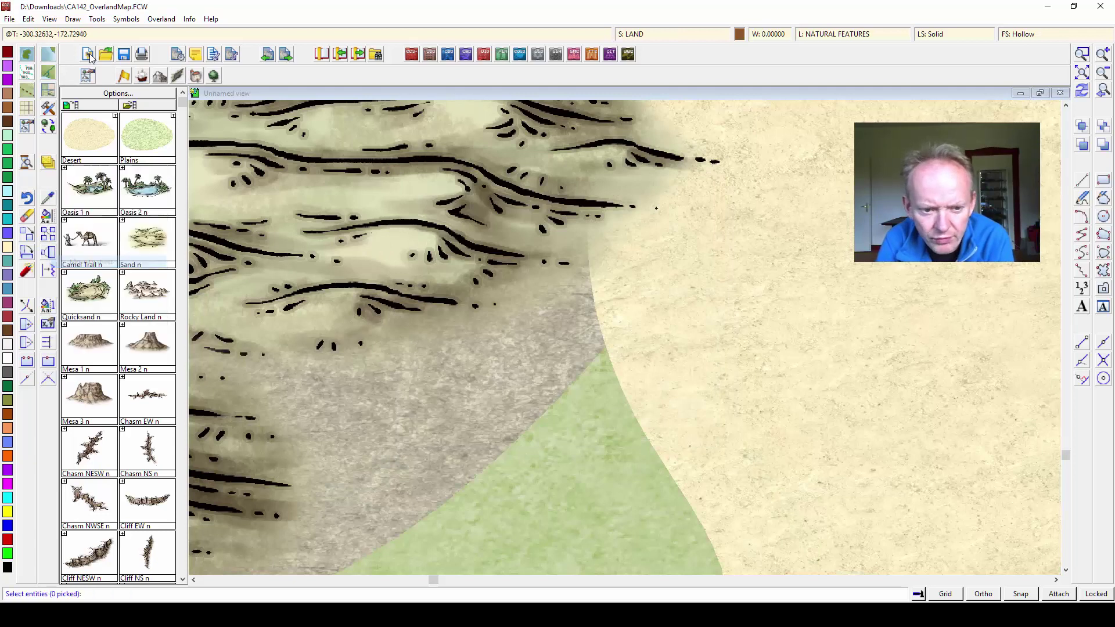
{"action": "left_click", "coordinate": [549, 326]}
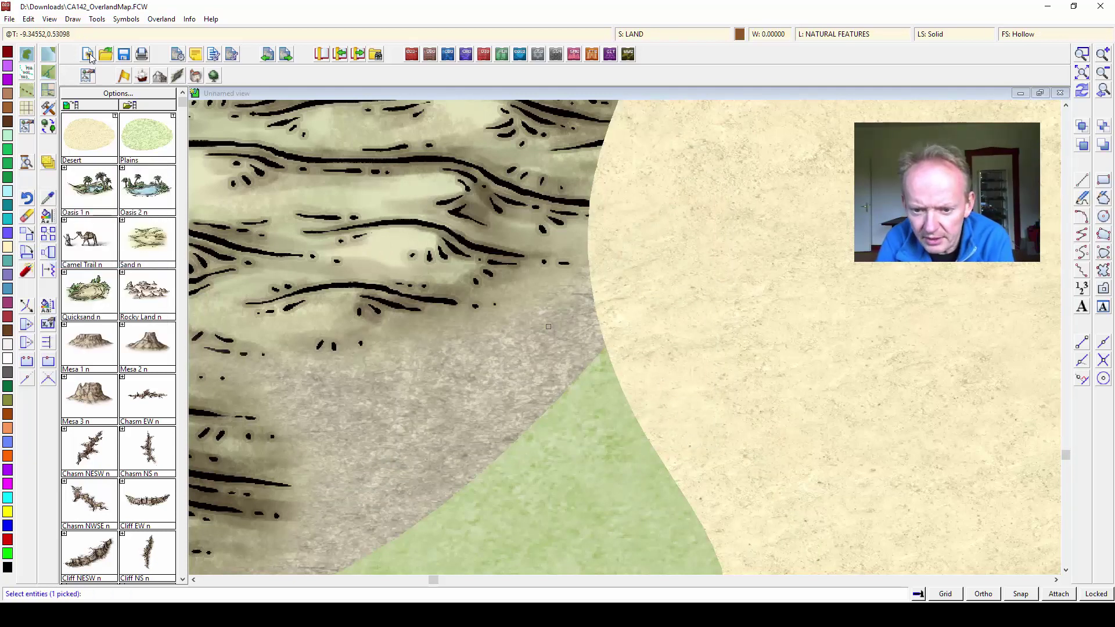
{"action": "right_click", "coordinate": [505, 325]}
{"action": "key", "text": "Return"}
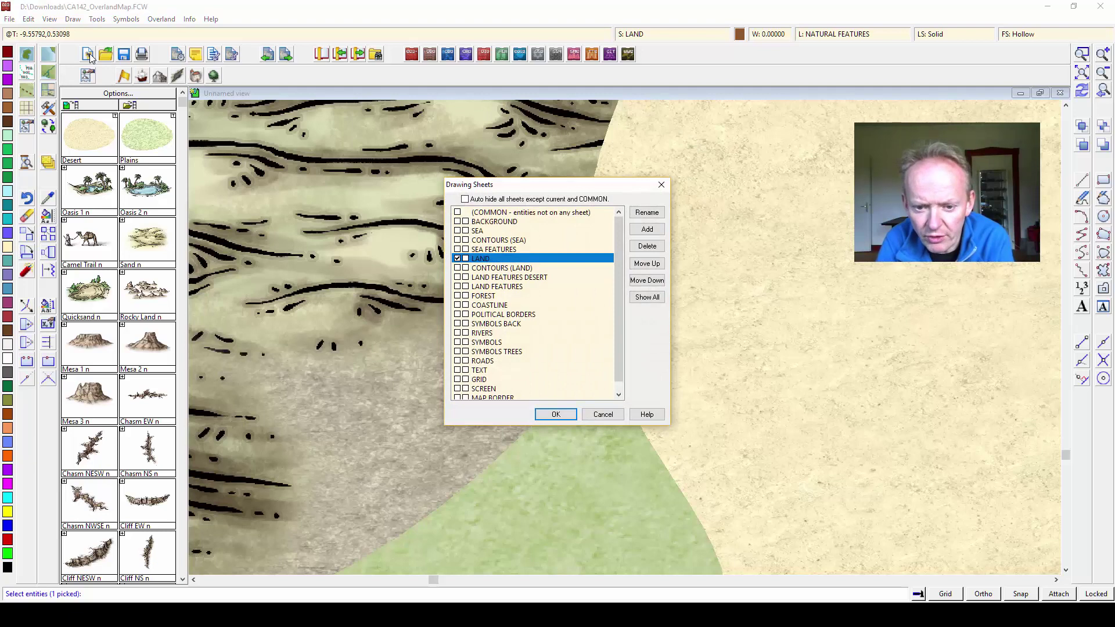
{"action": "key", "text": "Down"}
{"action": "key", "text": "Down"}
{"action": "key", "text": "Return"}
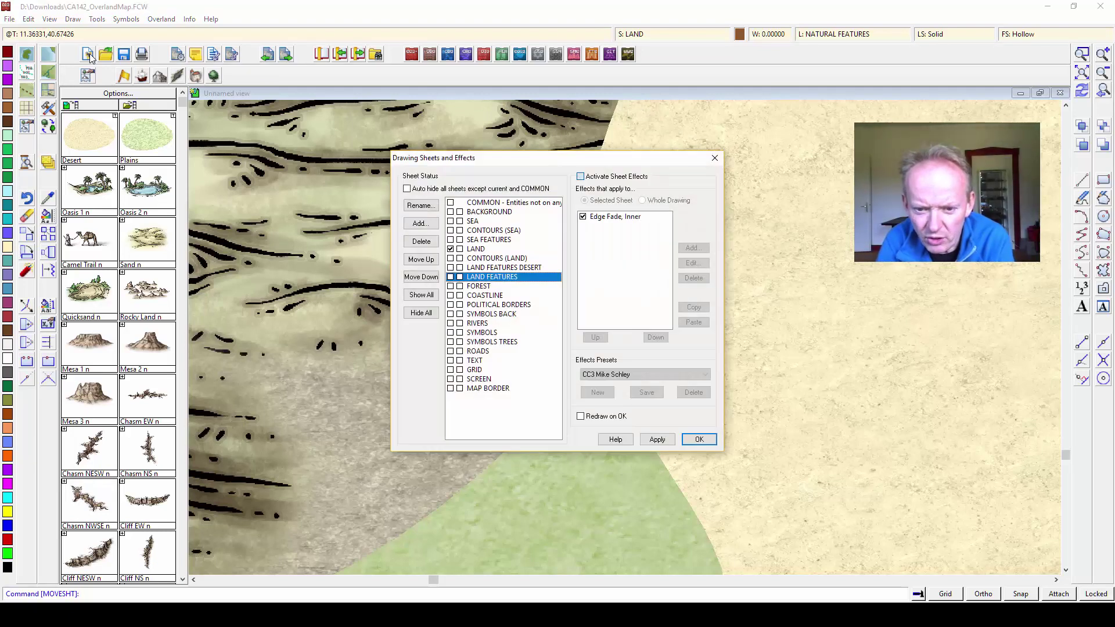
- Switch the sheet effects on to examine how the desert blends with the mountain background, and switch them off again
{"action": "left_click", "coordinate": [580, 177]}
{"action": "left_click", "coordinate": [699, 440]}
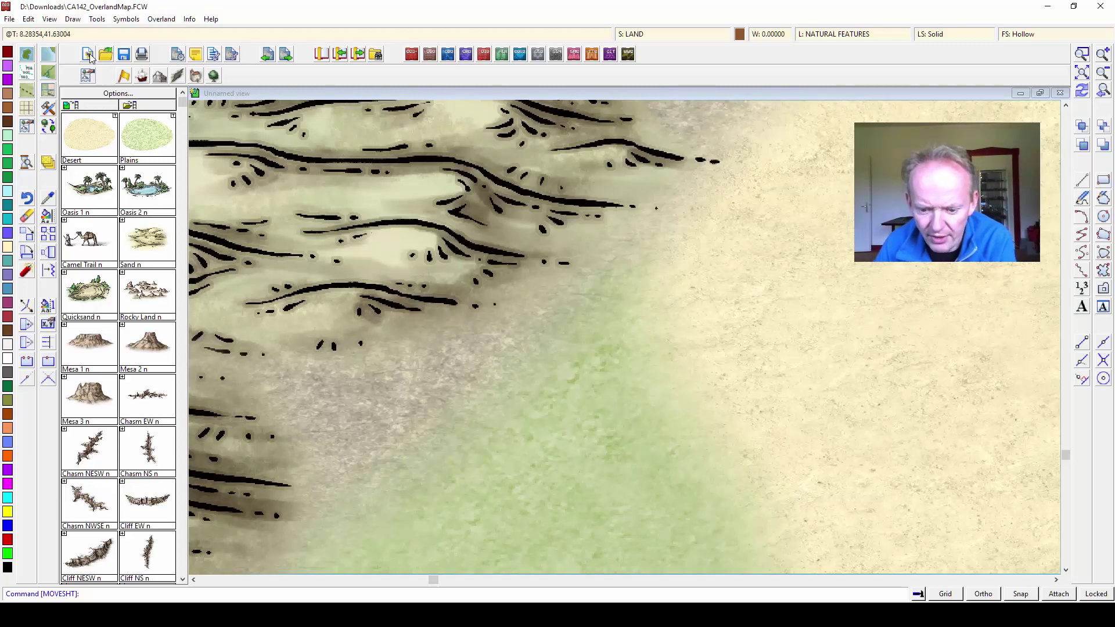
{"action": "left_click", "coordinate": [90, 55]}
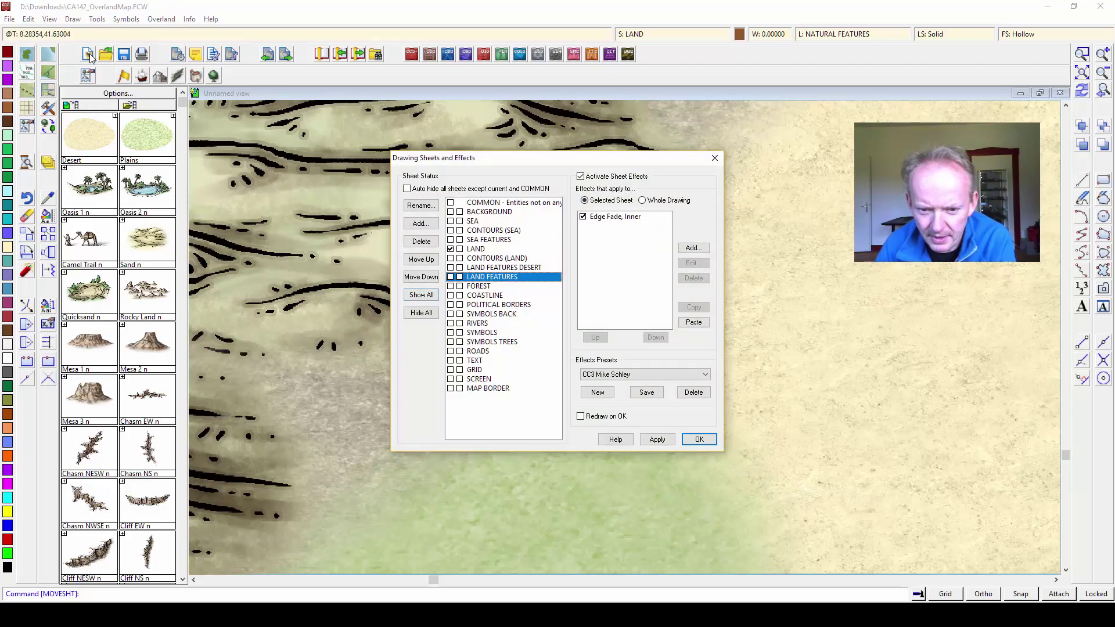
{"action": "left_click", "coordinate": [580, 176]}
{"action": "key", "text": "Return"}
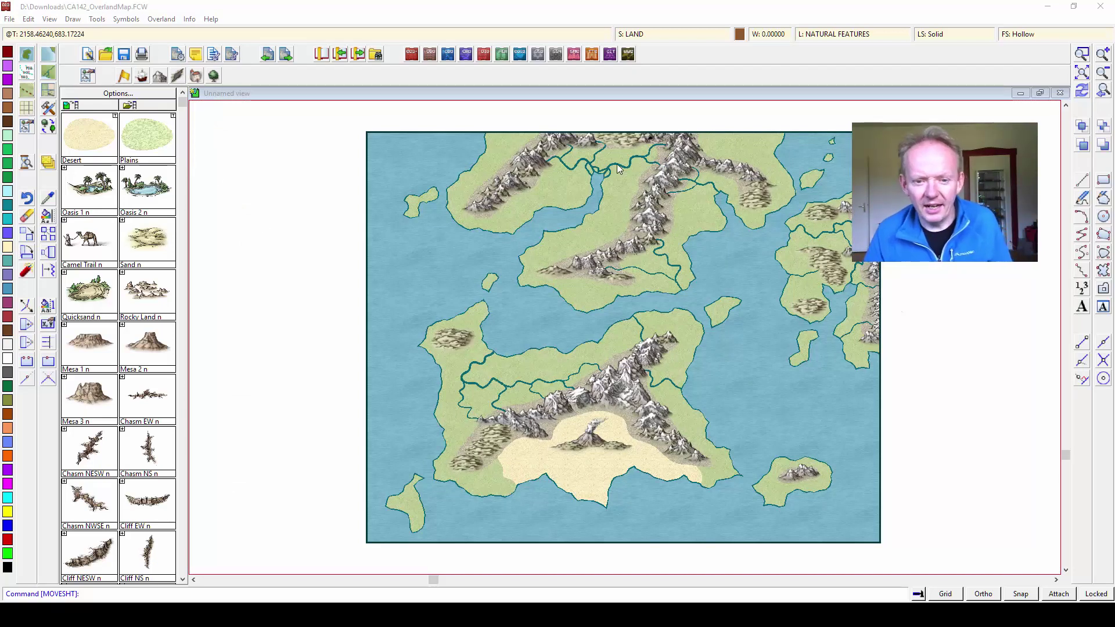
{"action": "left_click", "coordinate": [1081, 55]}
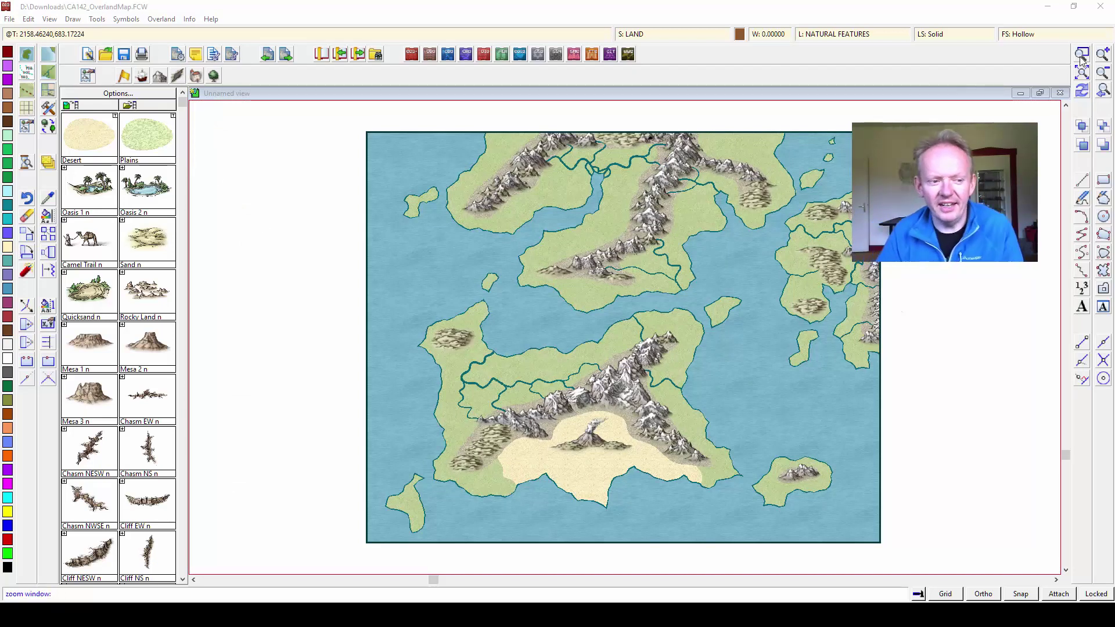
- Zoom to the northern landmass and place a mirrored walled city symbol on the east side of the river mouth
{"action": "left_click", "coordinate": [440, 122]}
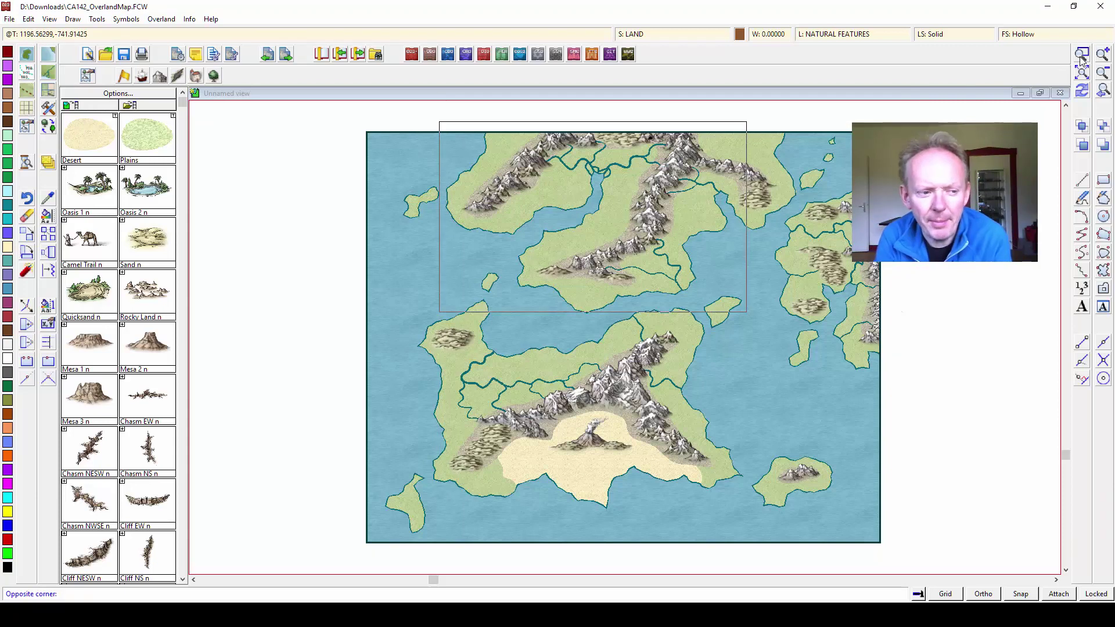
{"action": "left_click", "coordinate": [749, 317]}
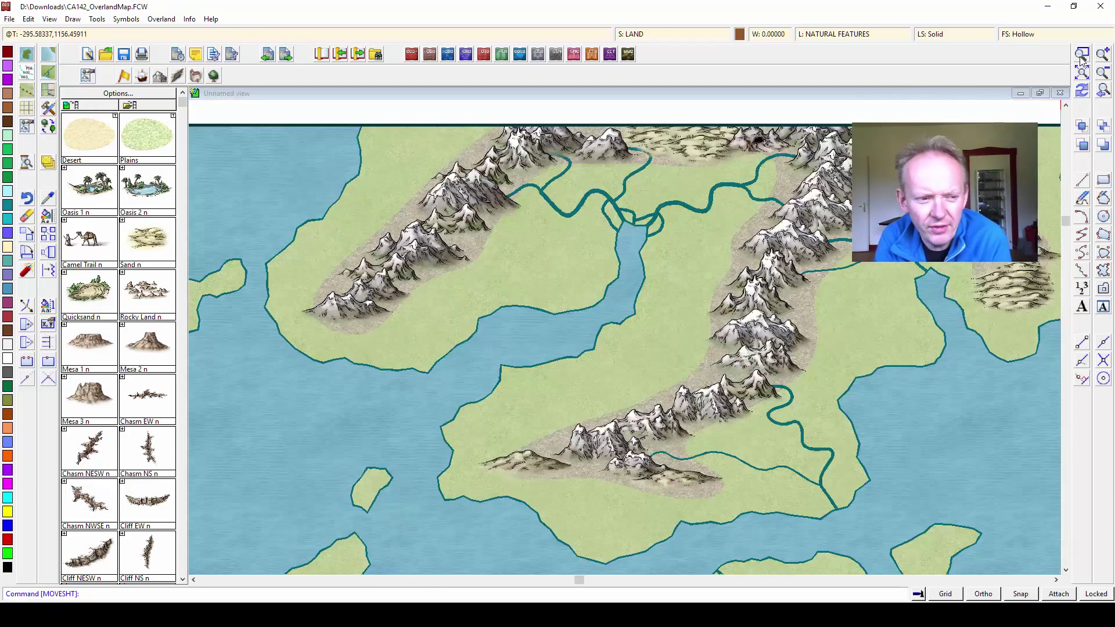
{"action": "left_click", "coordinate": [195, 75]}
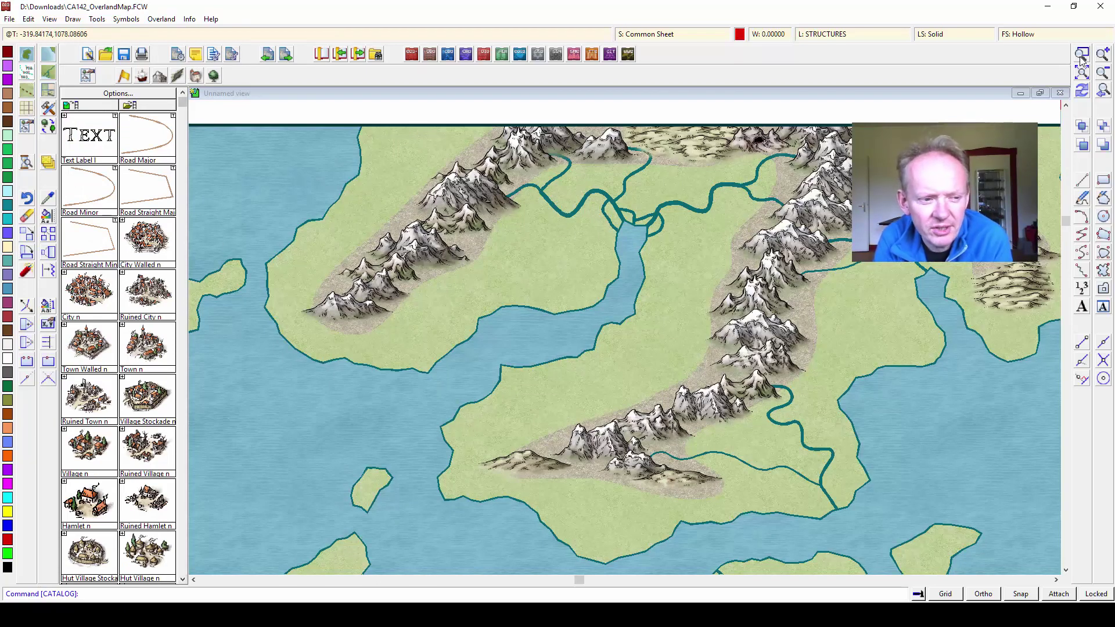
{"action": "left_click", "coordinate": [146, 238]}
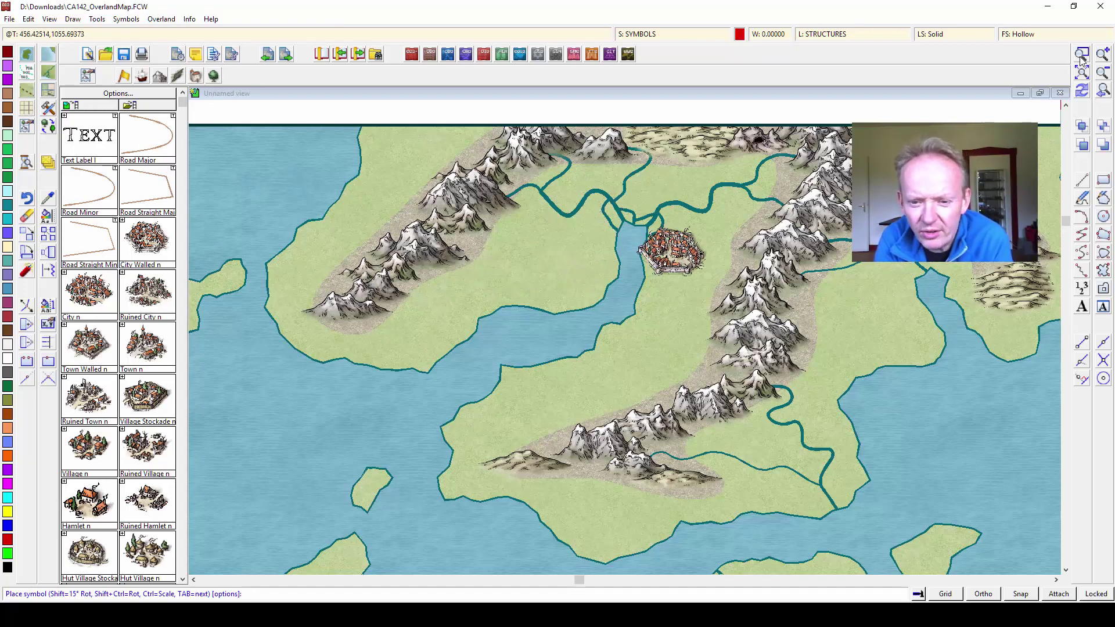
{"action": "right_click", "coordinate": [677, 254]}
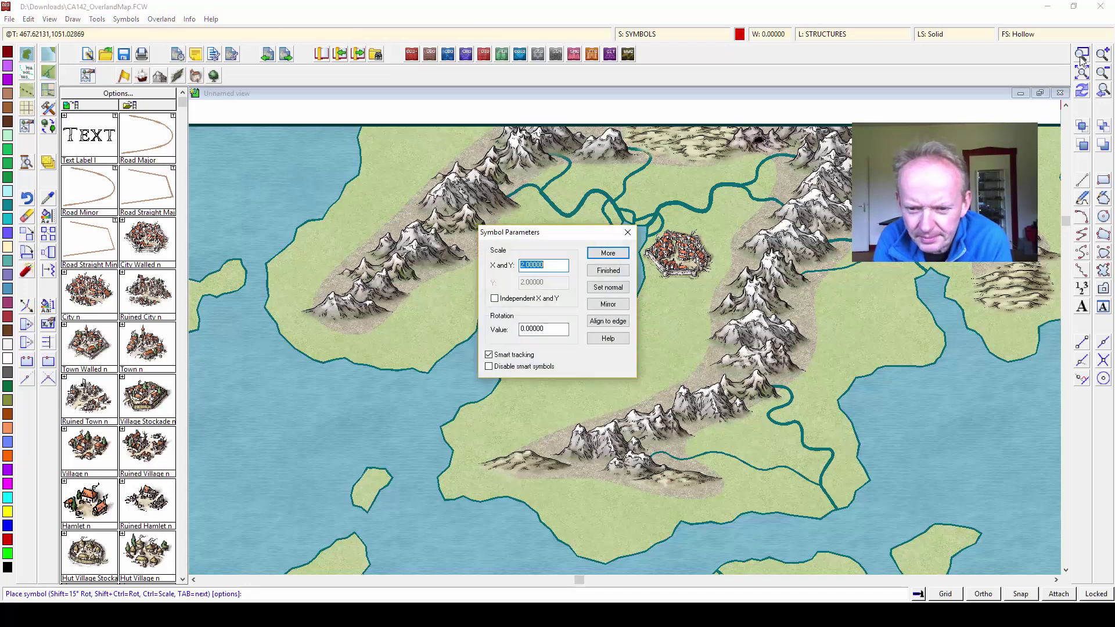
{"action": "left_click", "coordinate": [608, 304]}
{"action": "left_click", "coordinate": [608, 252]}
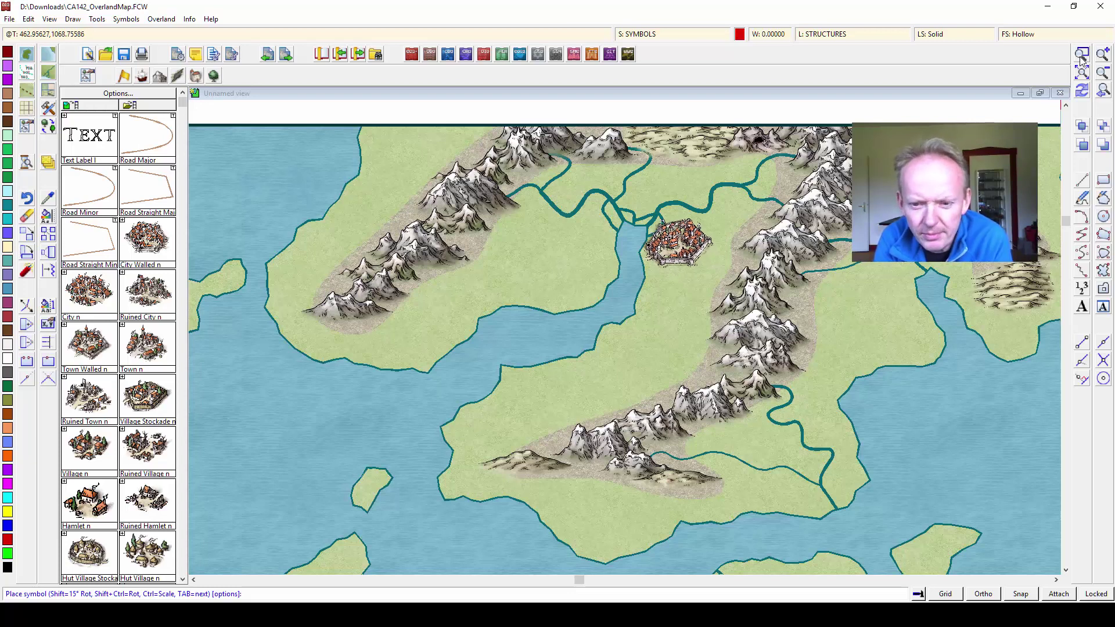
{"action": "left_click", "coordinate": [678, 241]}
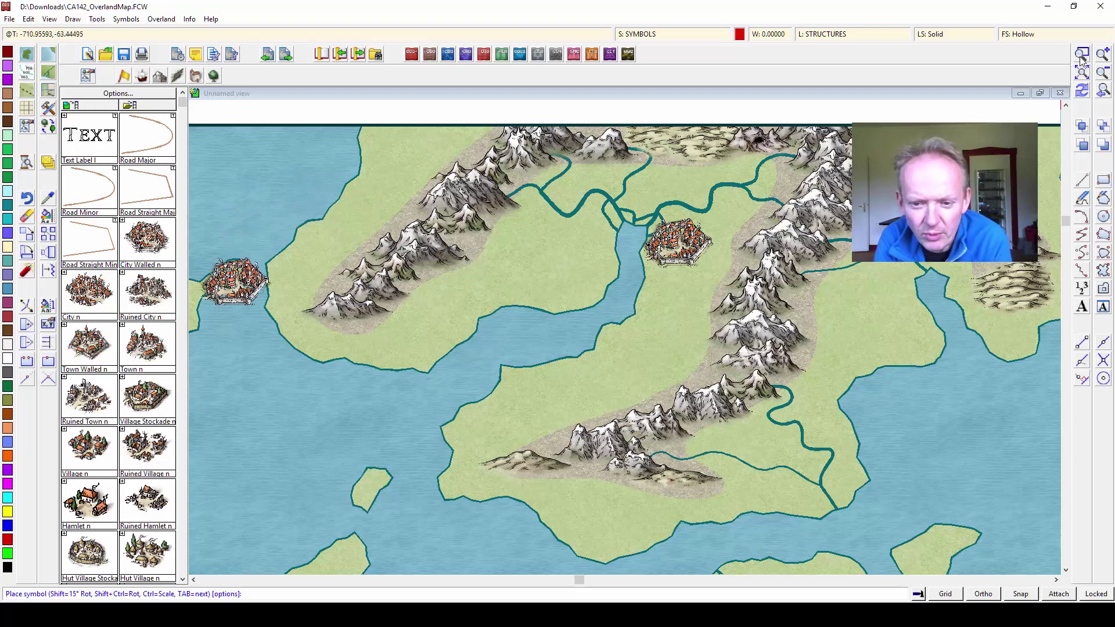
- Reset the symbol parameters to normal and place a walled town on the south coast of the northwestern peninsula
{"action": "right_click", "coordinate": [326, 340]}
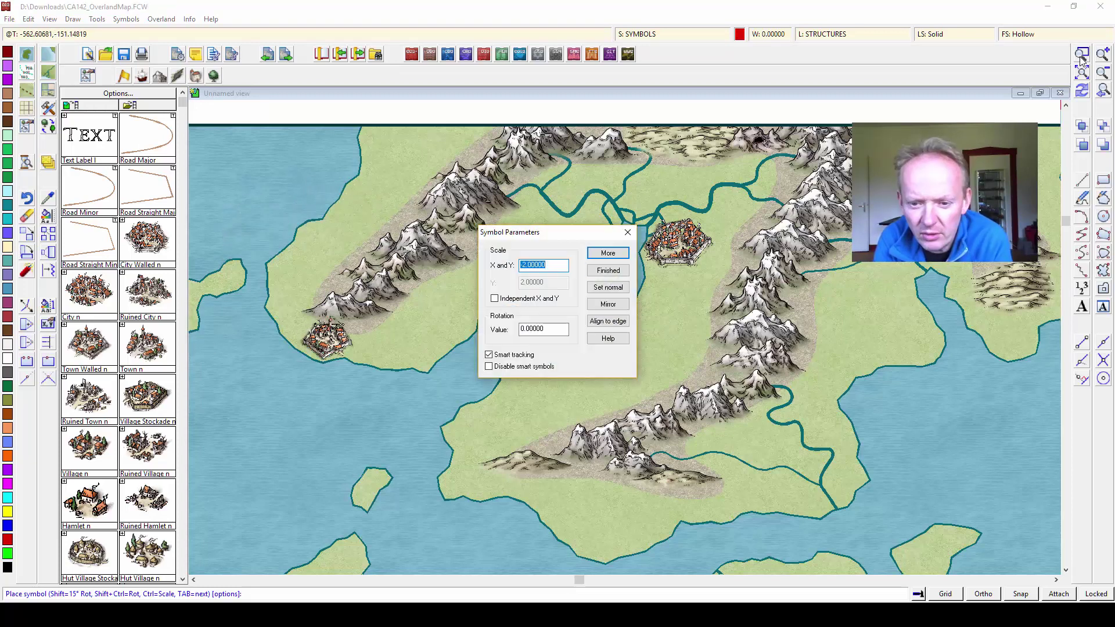
{"action": "left_click", "coordinate": [607, 287]}
{"action": "left_click", "coordinate": [608, 254]}
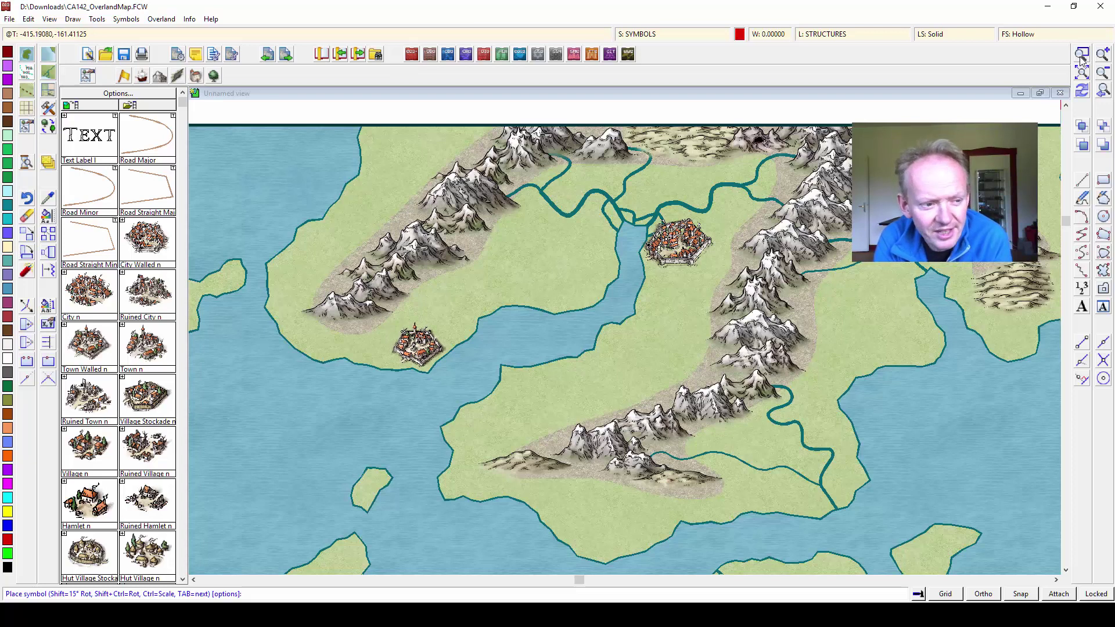
{"action": "left_click", "coordinate": [417, 346]}
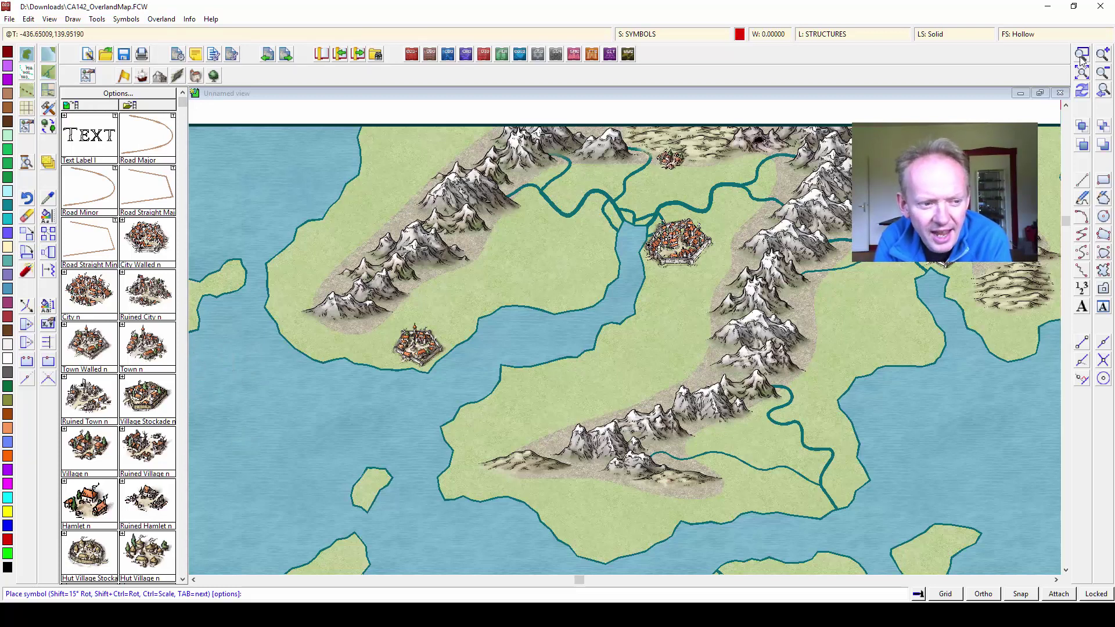
- Place villages by the northern hills, on the southwestern cape and beside the central mountains, plus a ruined city at the southeastern river mouth
{"action": "left_click", "coordinate": [669, 157]}
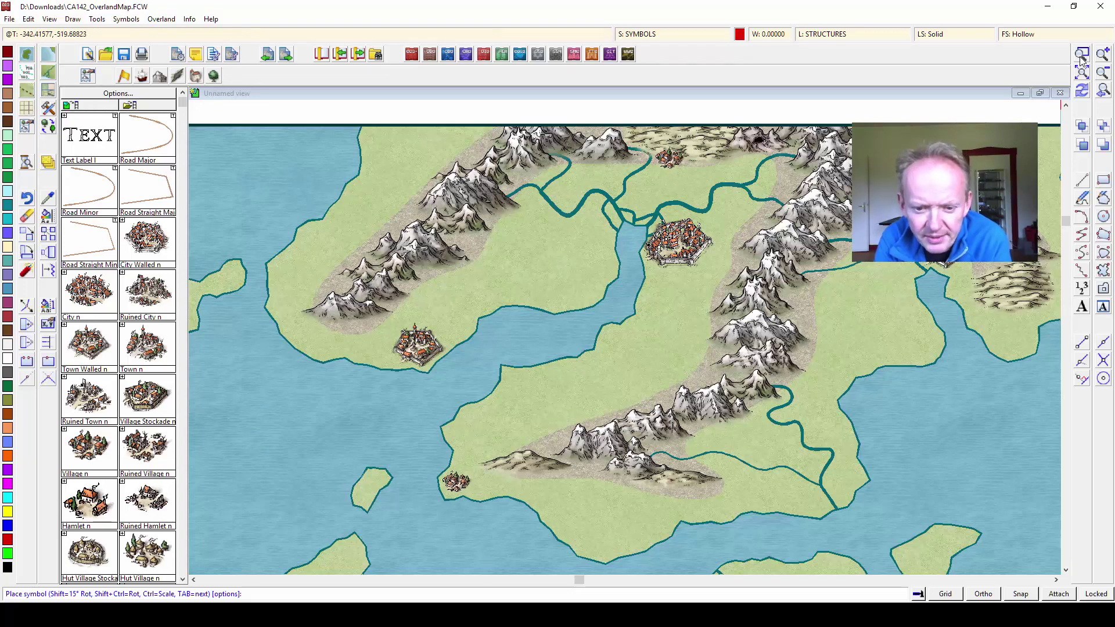
{"action": "left_click", "coordinate": [455, 480]}
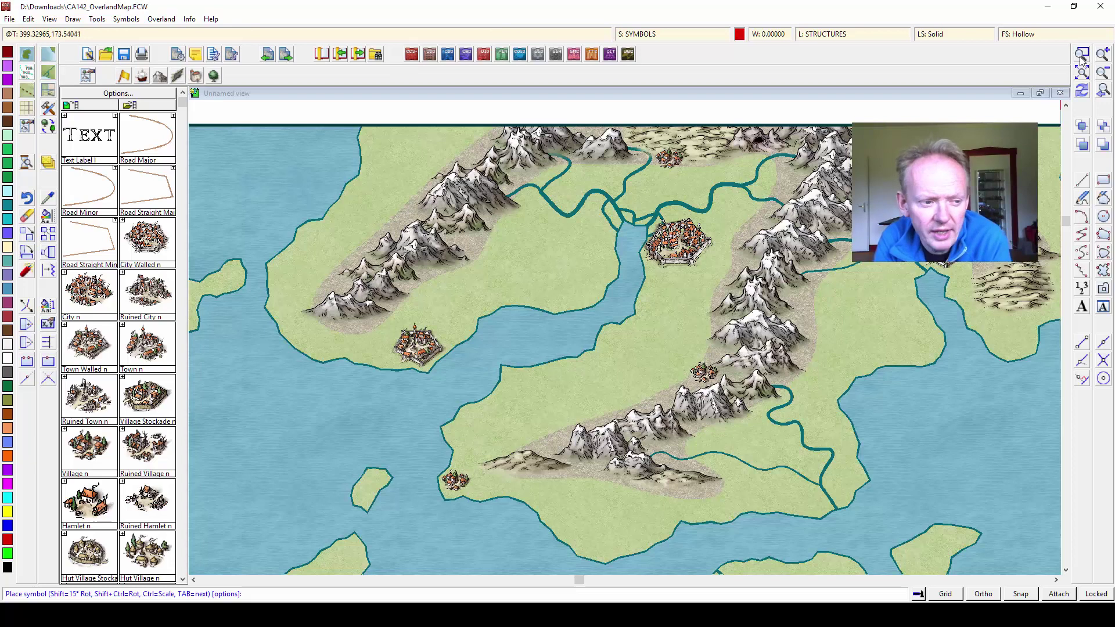
{"action": "left_click", "coordinate": [704, 372]}
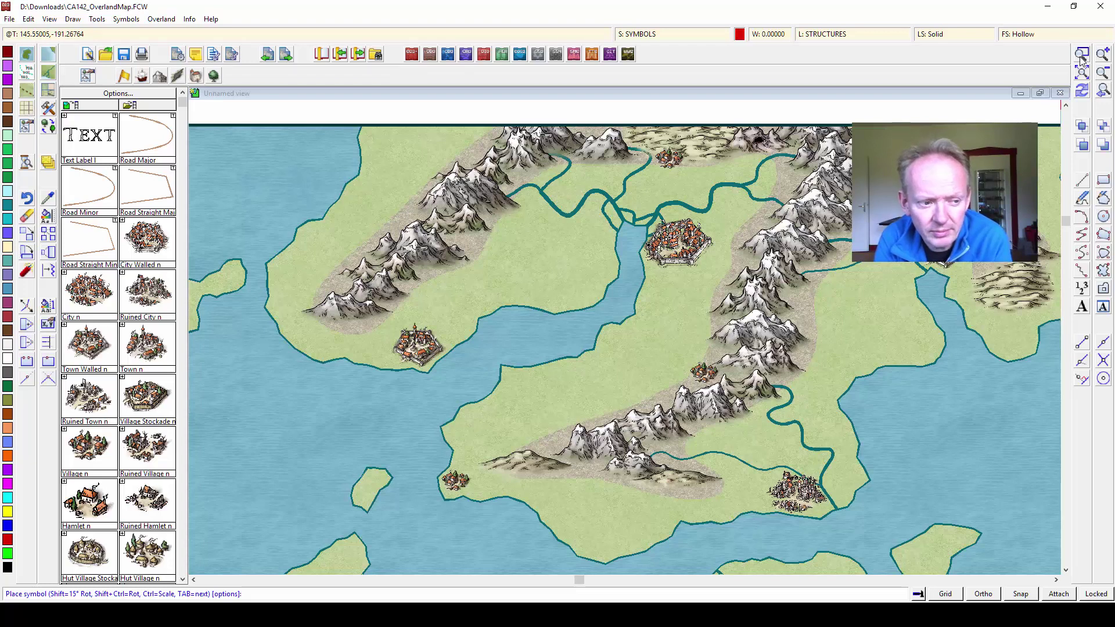
{"action": "left_click", "coordinate": [796, 490]}
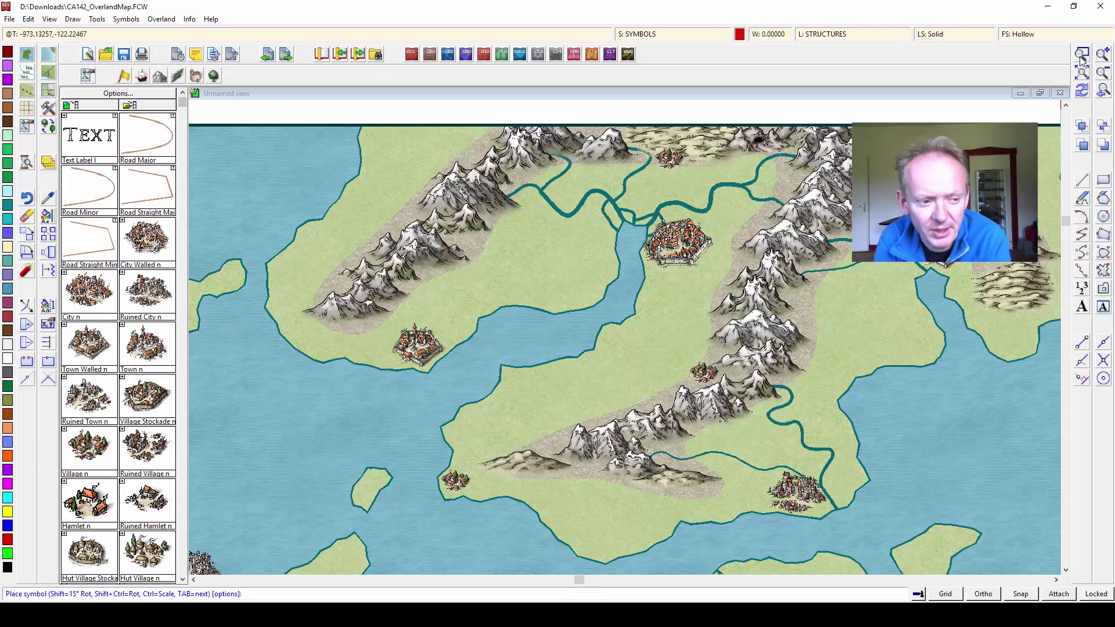
- Place a stronghold on the coast across the inlet from the walled town and a tower at the southwestern end of the northwestern mountains
{"action": "left_click", "coordinate": [183, 579]}
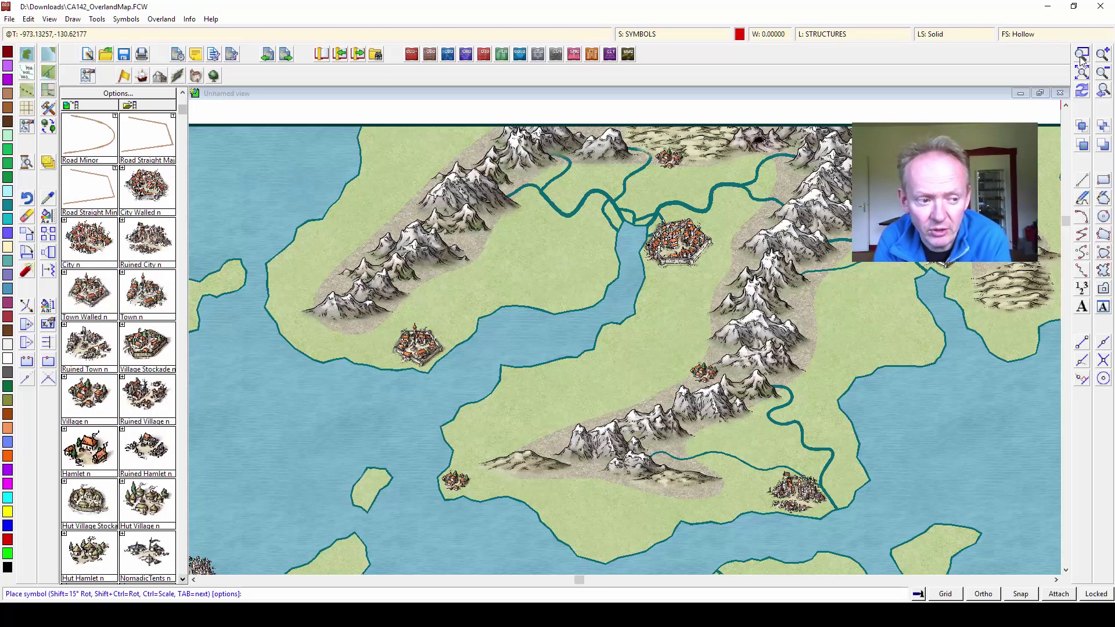
{"action": "left_click", "coordinate": [182, 579]}
{"action": "left_click", "coordinate": [182, 579]}
{"action": "left_click", "coordinate": [183, 579]}
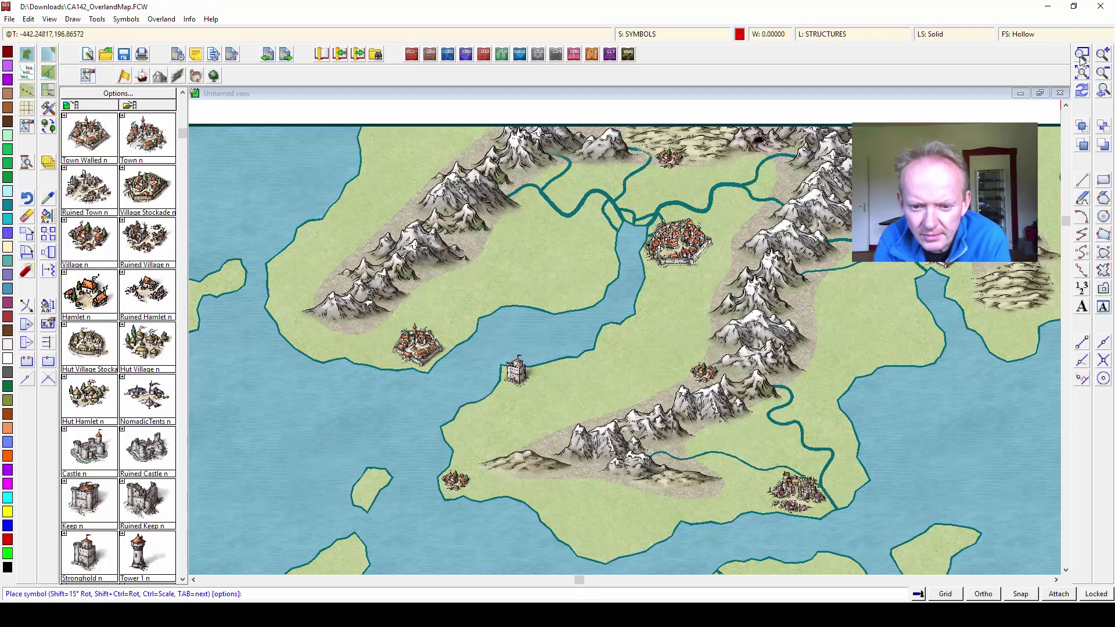
{"action": "left_click", "coordinate": [515, 369]}
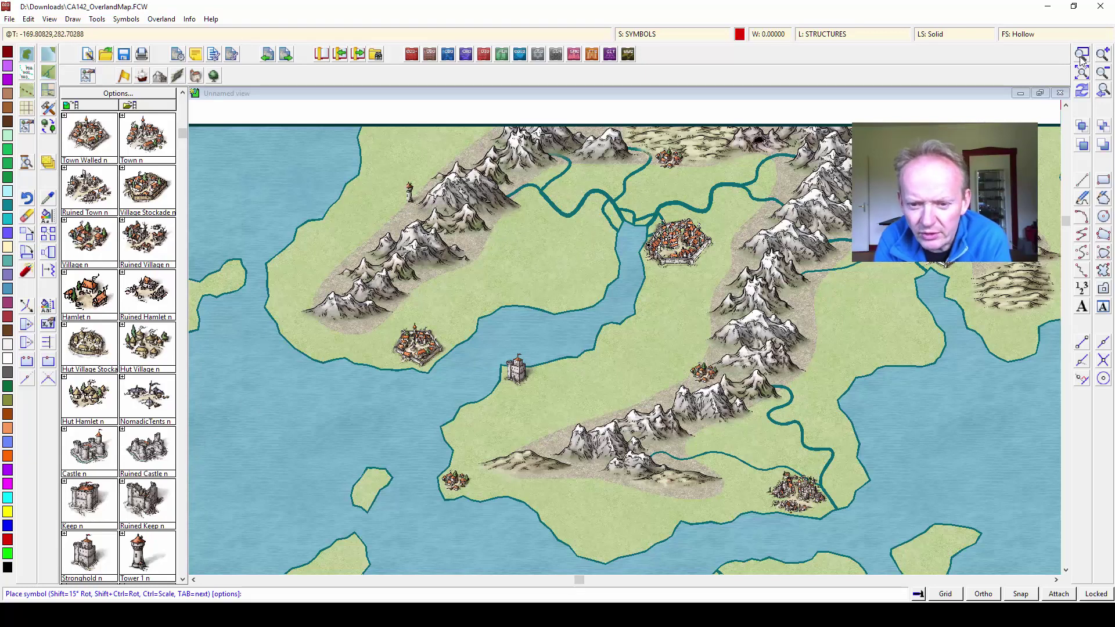
{"action": "left_click", "coordinate": [316, 300]}
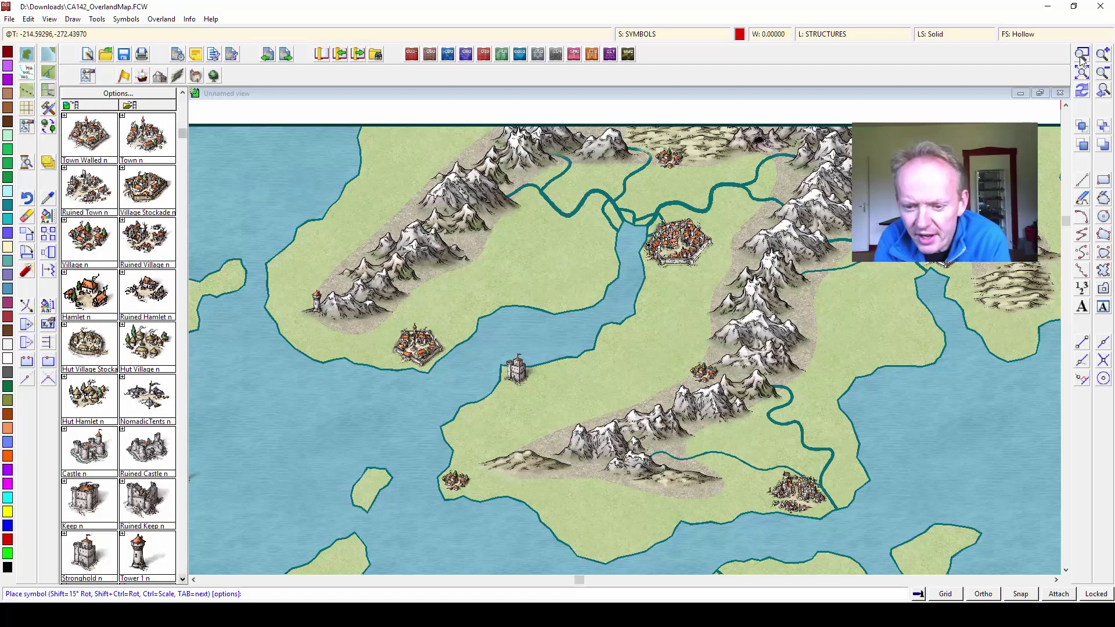
- Place a tower beside the northern hills and a red-roofed manor symbol on the eastern edge of the northwestern mountains
{"action": "scroll", "coordinate": [119, 334], "scroll_direction": "down", "scroll_amount": 1}
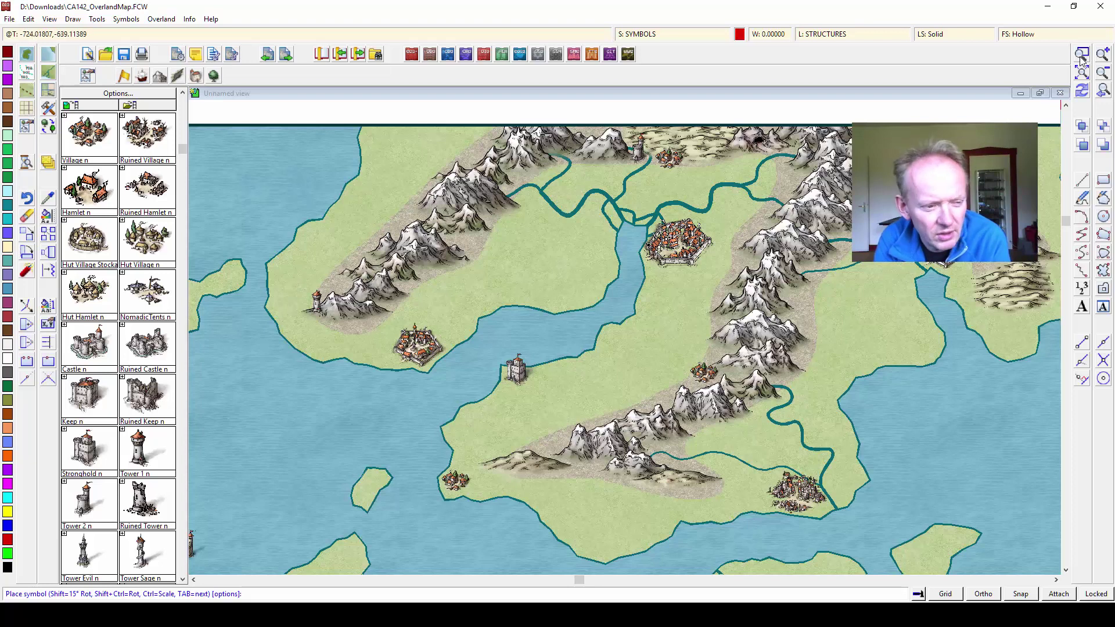
{"action": "left_click", "coordinate": [182, 579]}
{"action": "left_click", "coordinate": [183, 579]}
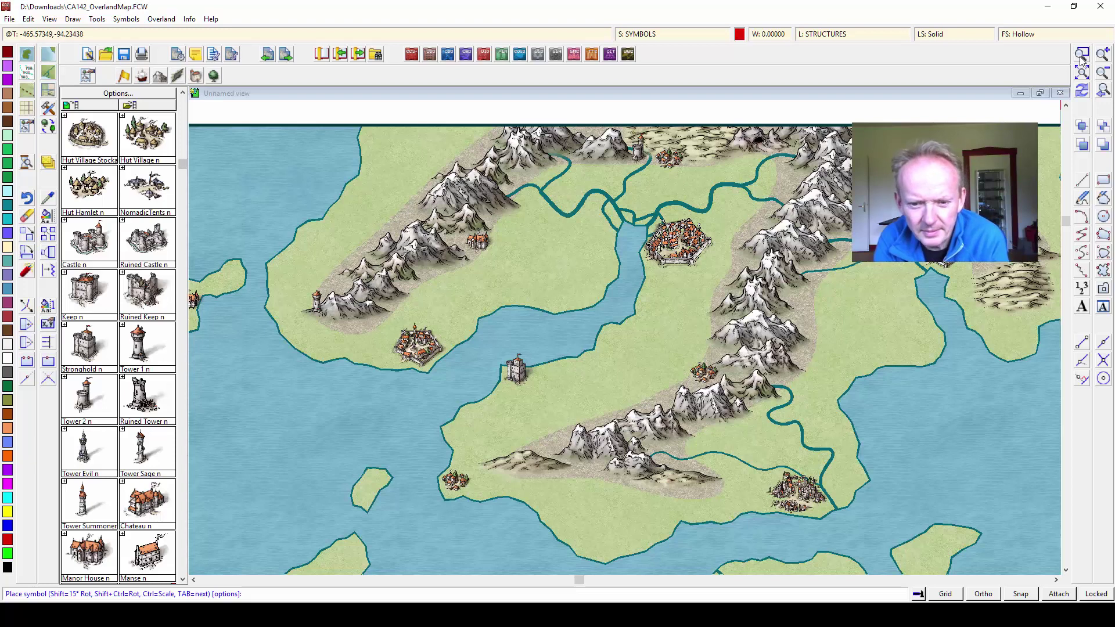
- Draw a smooth major road from the walled city along the coast to the stronghold
{"action": "left_click", "coordinate": [182, 111]}
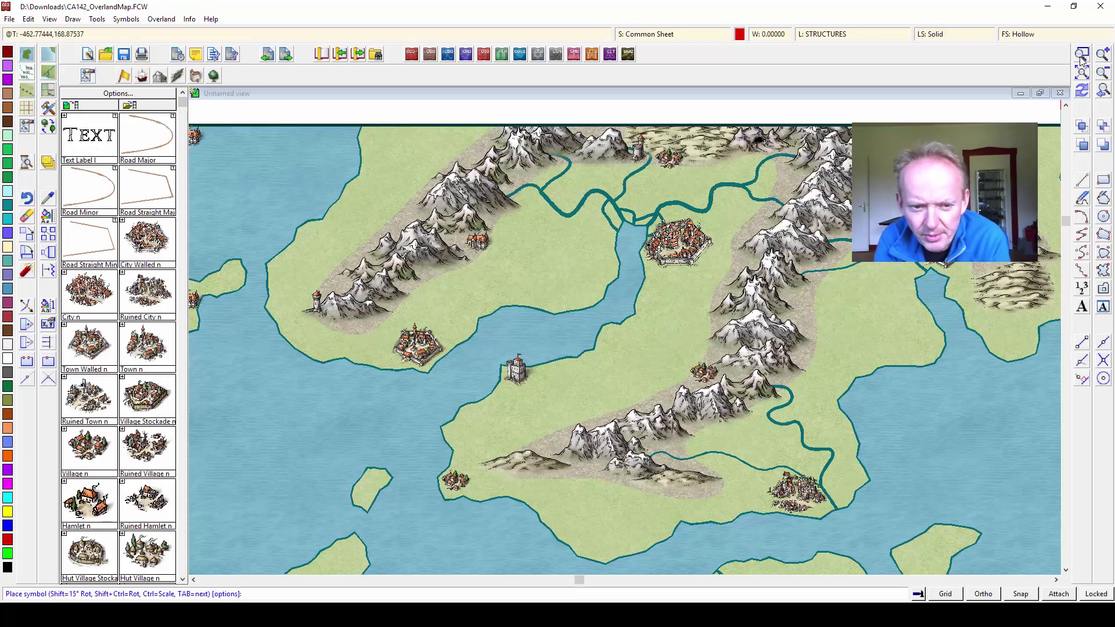
{"action": "left_click", "coordinate": [147, 139]}
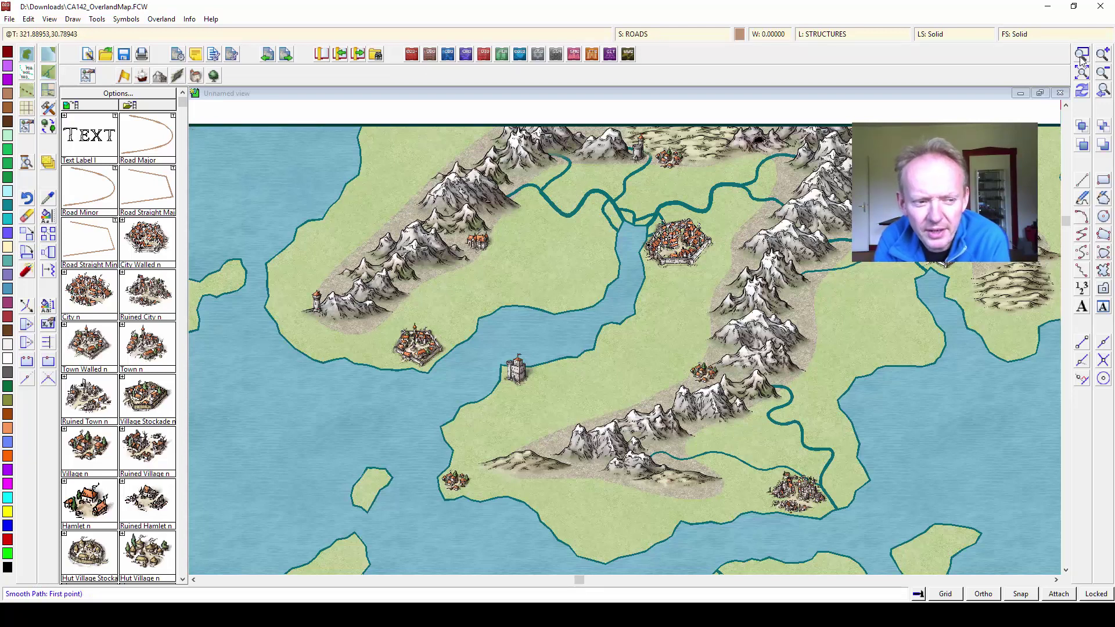
{"action": "left_click", "coordinate": [1083, 58]}
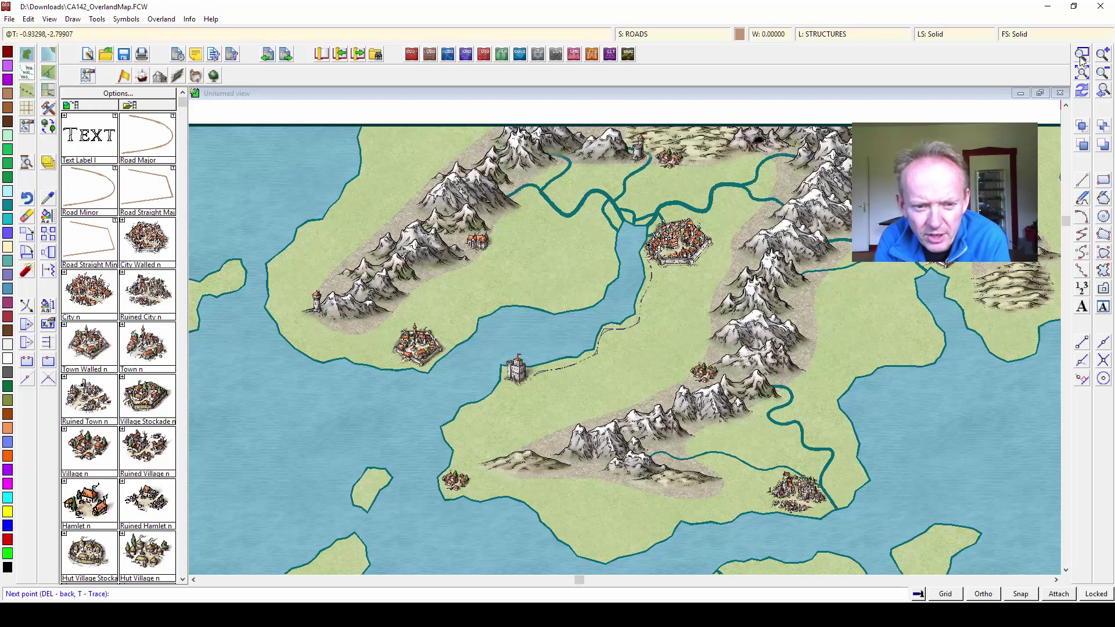
{"action": "left_click", "coordinate": [525, 377]}
{"action": "right_click", "coordinate": [523, 376]}
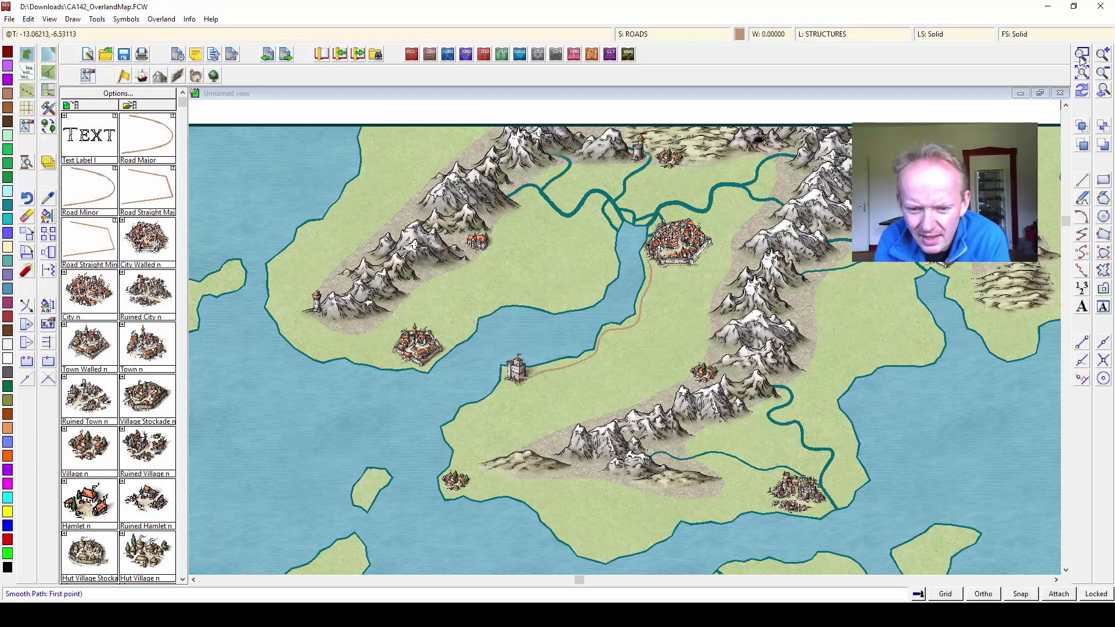
- Continue the major road from the stronghold to the southwestern village and east along the south coast, ending short of the ruined city
{"action": "left_click", "coordinate": [516, 379]}
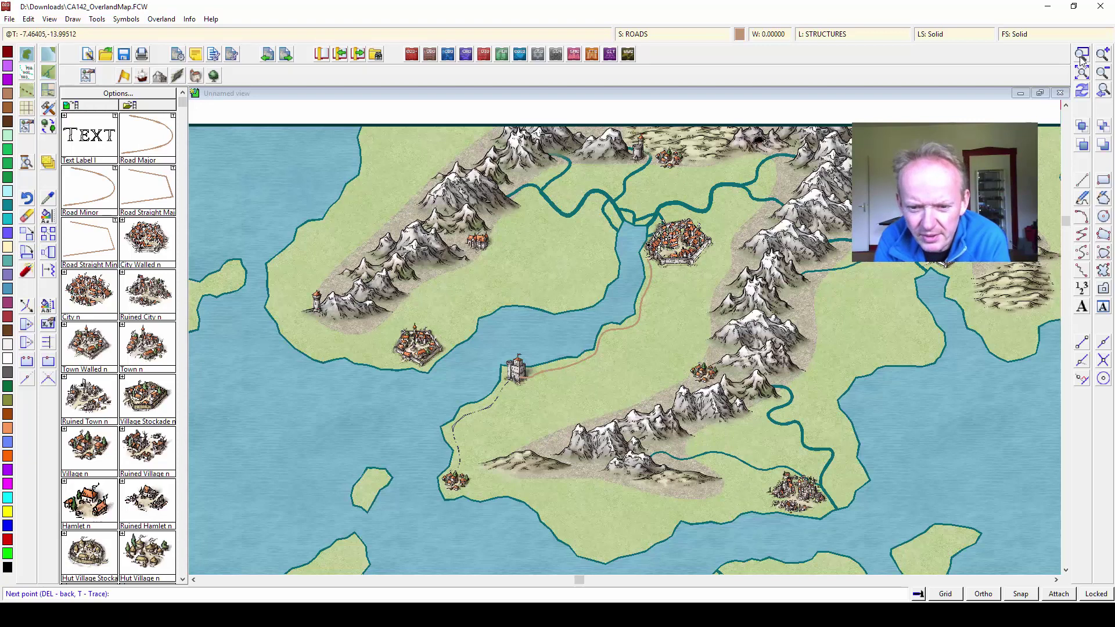
{"action": "right_click", "coordinate": [456, 478]}
{"action": "left_click", "coordinate": [454, 480]}
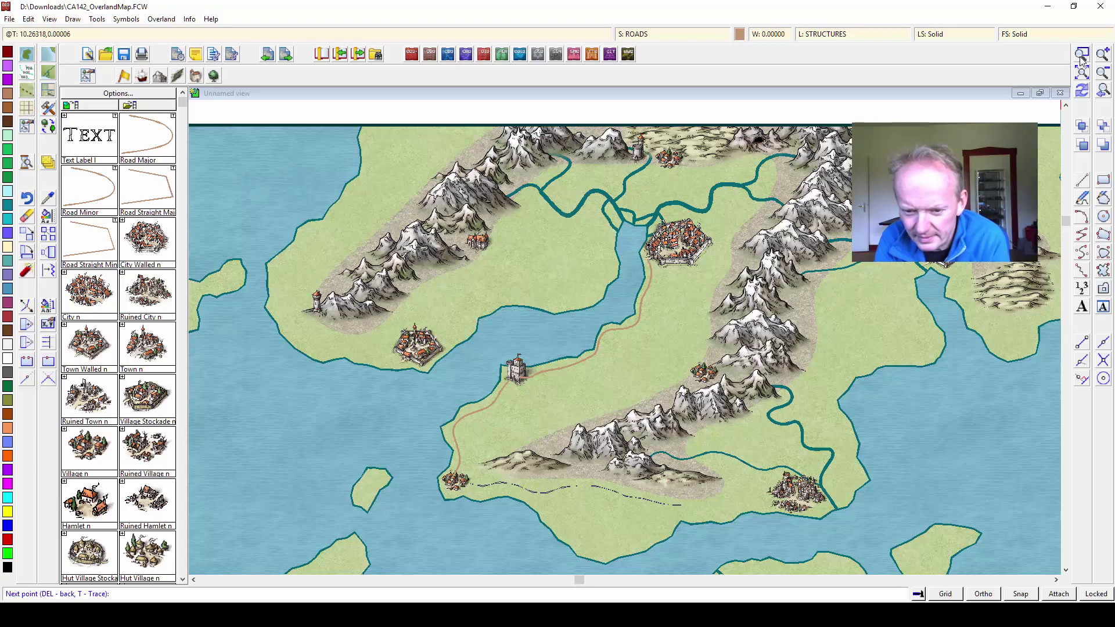
{"action": "key", "text": "Return"}
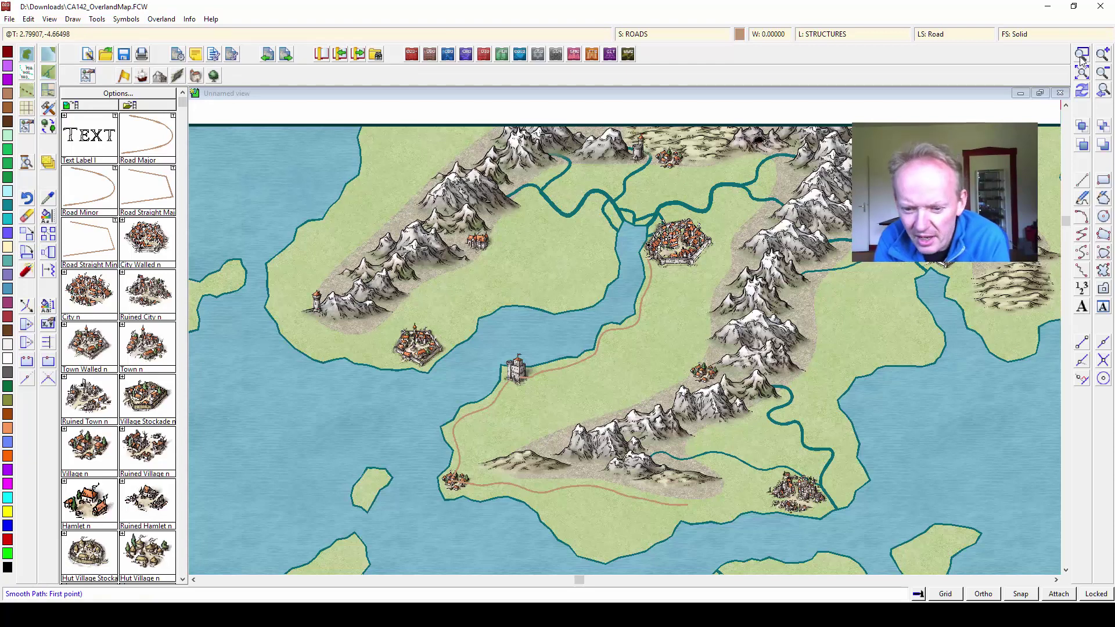
- Draw a smooth dotted minor road from the major road's eastern end to the ruined city
{"action": "key", "text": "F5"}
{"action": "left_click", "coordinate": [688, 506]}
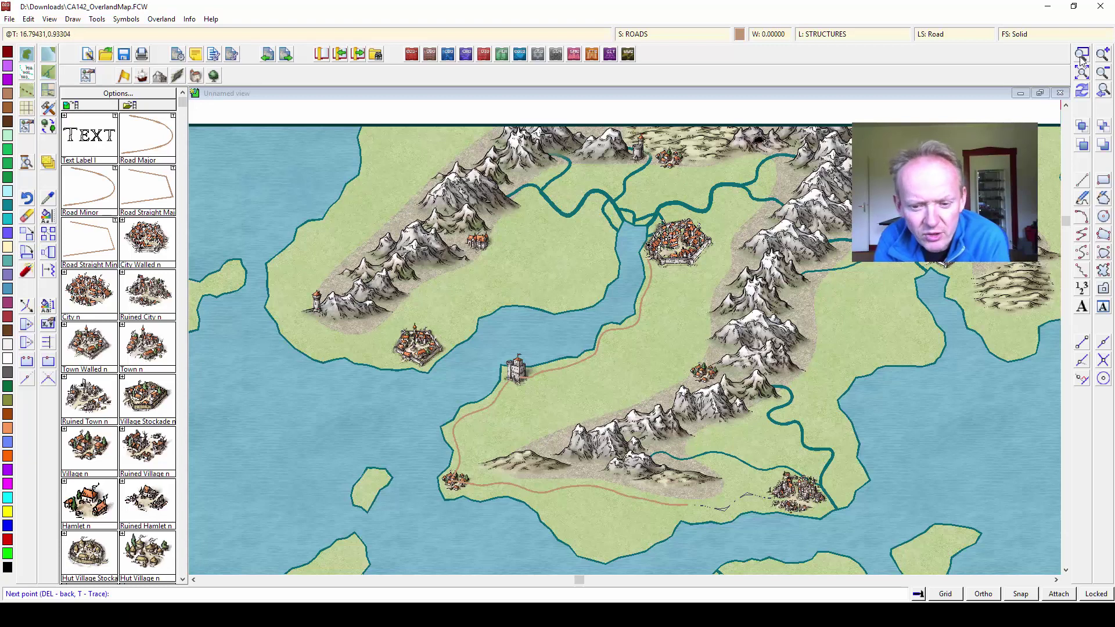
{"action": "left_click", "coordinate": [765, 494]}
{"action": "right_click", "coordinate": [766, 494]}
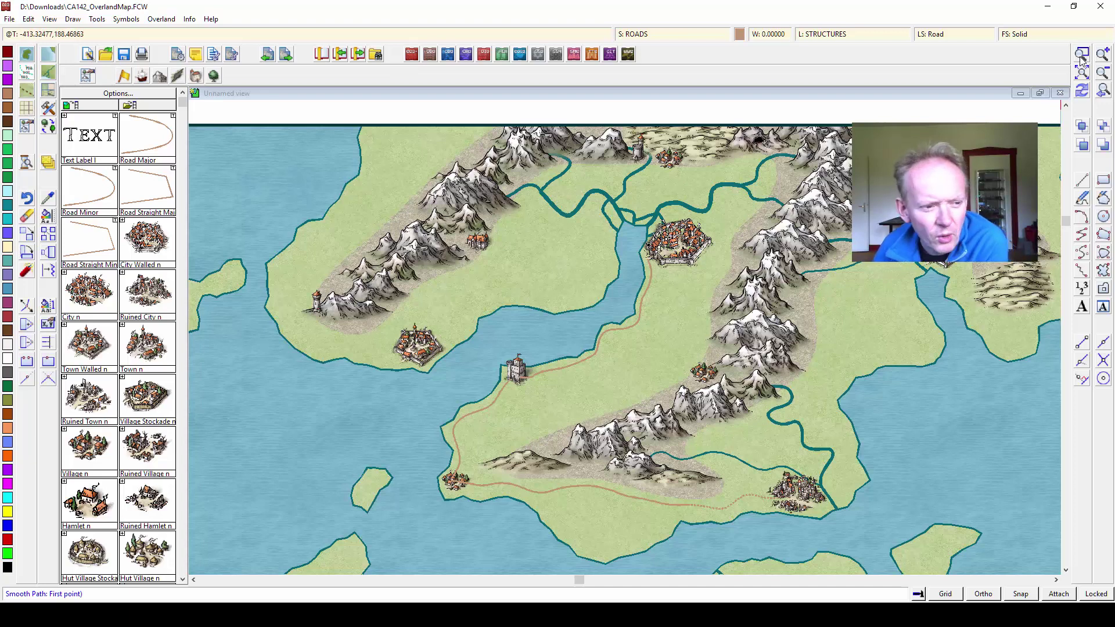
- Move the ROADS sheet up in the sheet order to directly above SYMBOLS
{"action": "left_click", "coordinate": [1082, 57]}
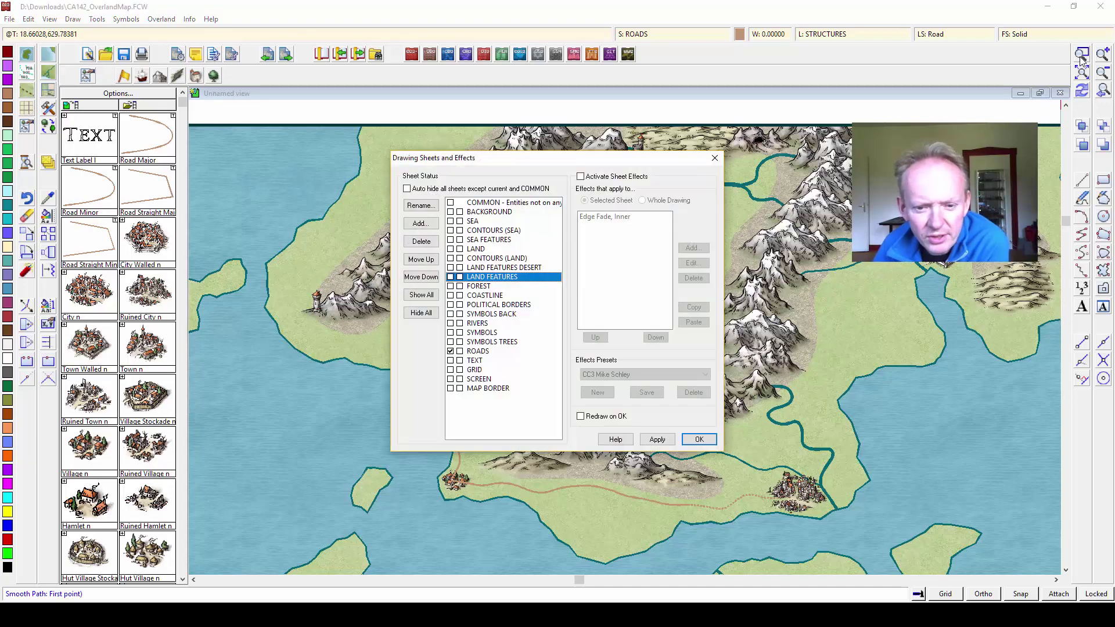
{"action": "left_click", "coordinate": [478, 351]}
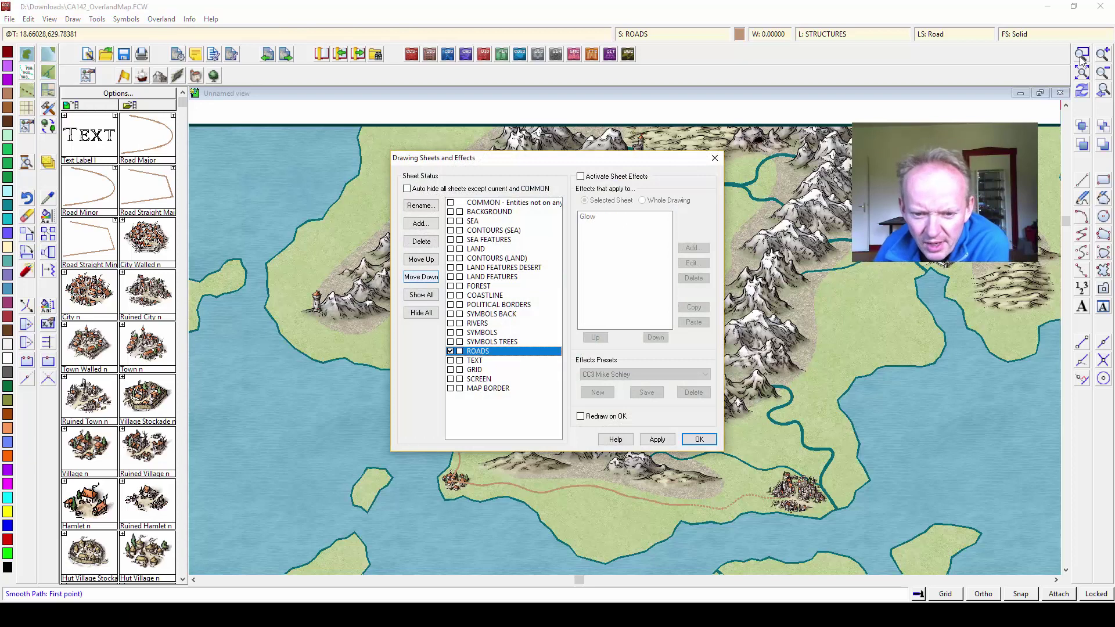
{"action": "left_click", "coordinate": [421, 259]}
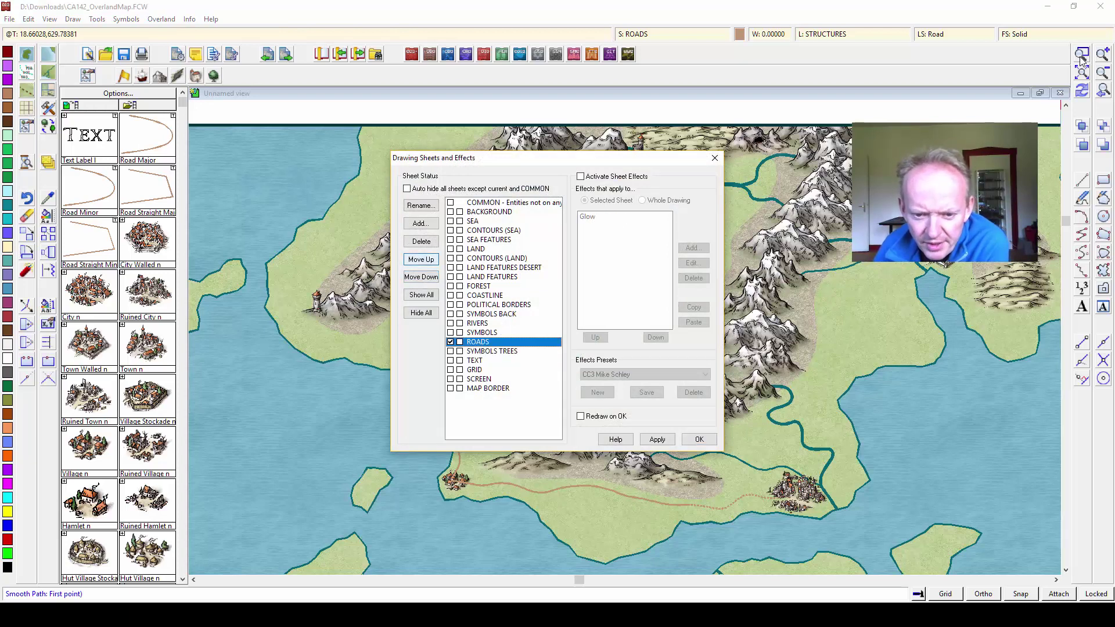
{"action": "left_click", "coordinate": [421, 259]}
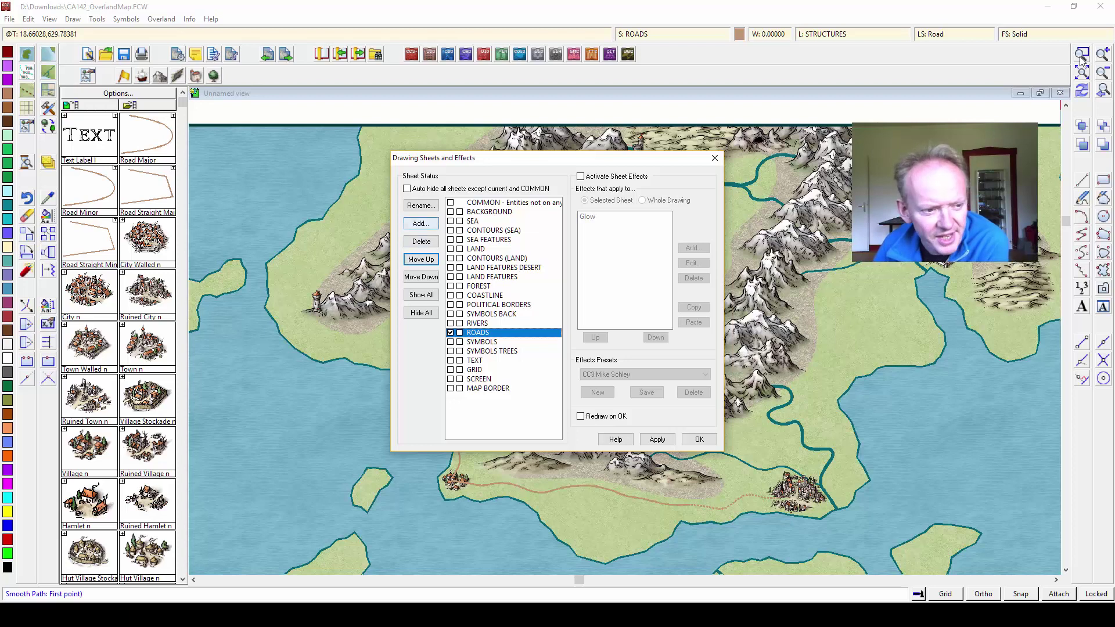
- Add a new sheet named ROADS FRONT directly below SYMBOLS TREES in the sheet list
{"action": "key", "text": "Down"}
{"action": "key", "text": "Down"}
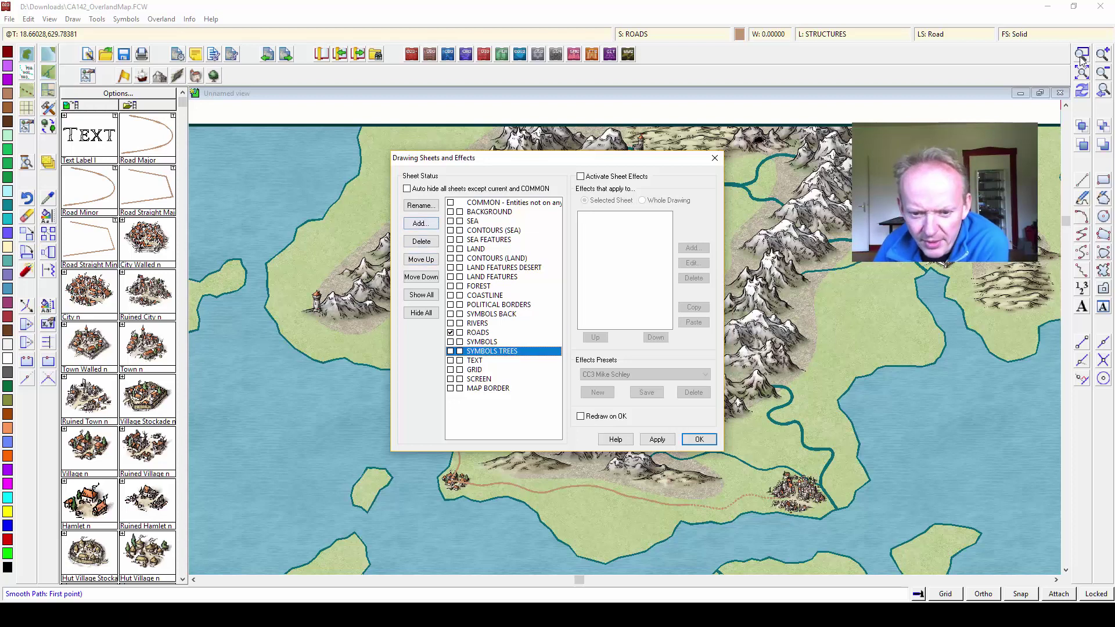
{"action": "key", "text": "alt+a"}
{"action": "type", "text": "ROADS "}
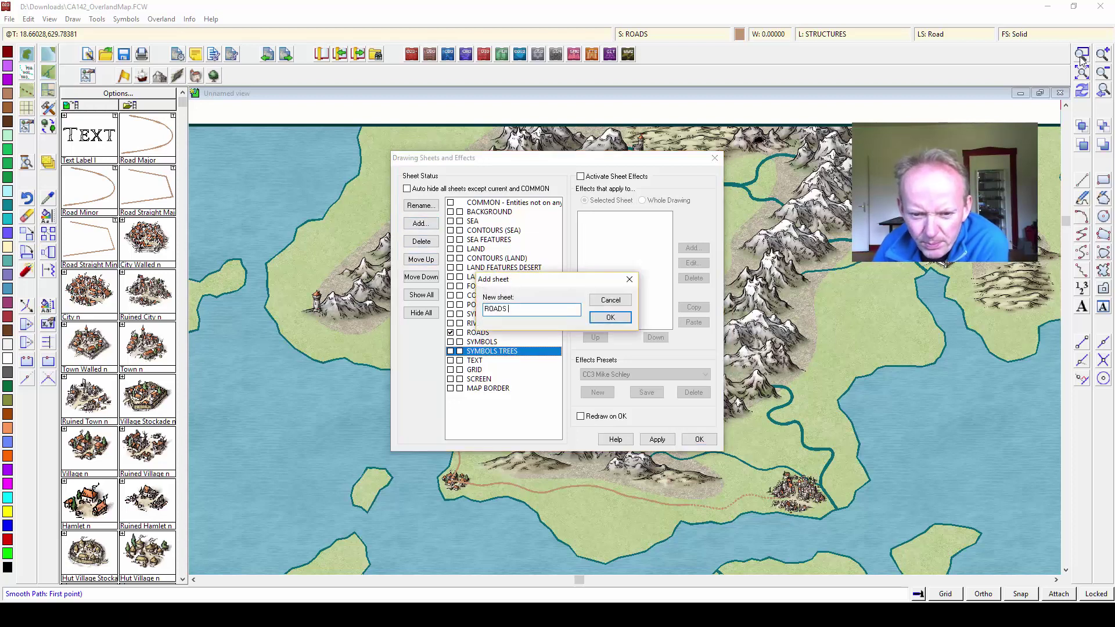
{"action": "type", "text": "FRONT"}
{"action": "key", "text": "Return"}
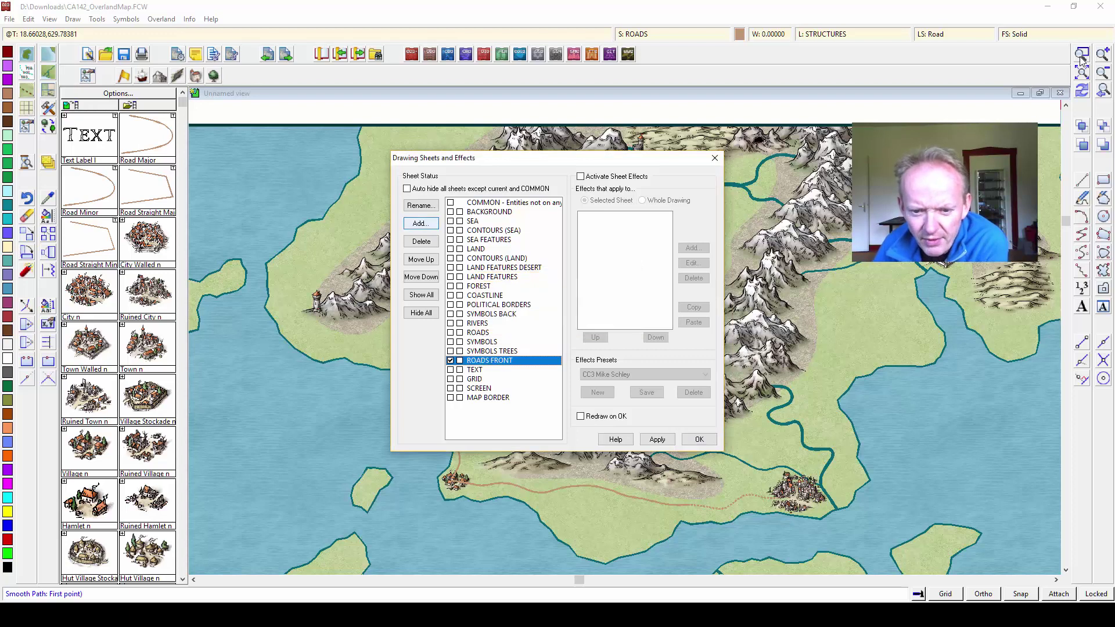
{"action": "key", "text": "alt+u"}
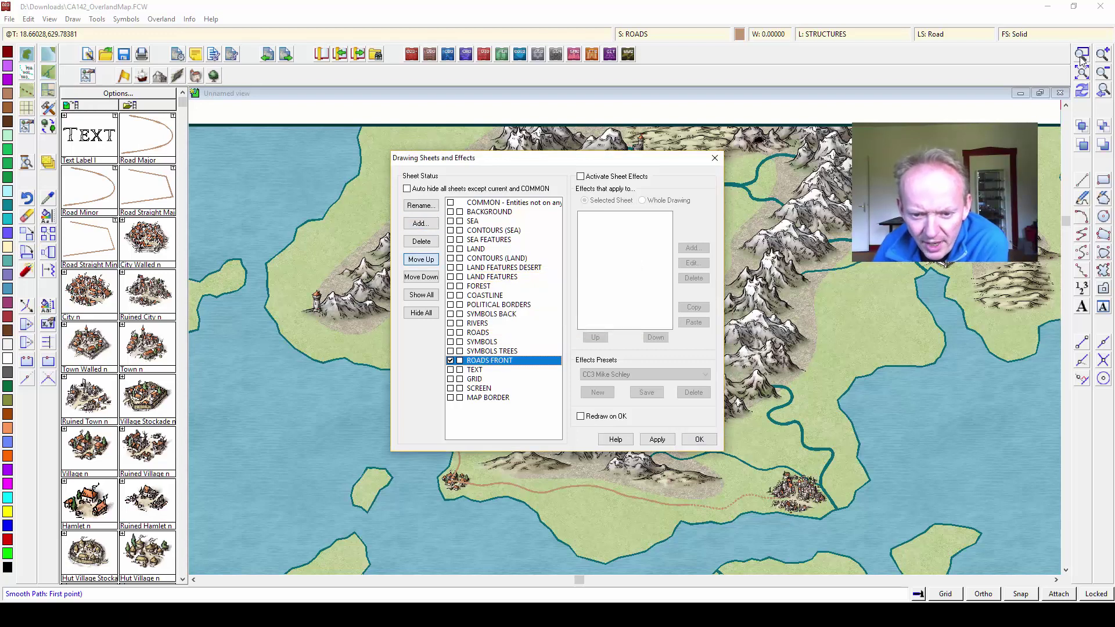
{"action": "left_click", "coordinate": [421, 277]}
{"action": "left_click", "coordinate": [699, 439]}
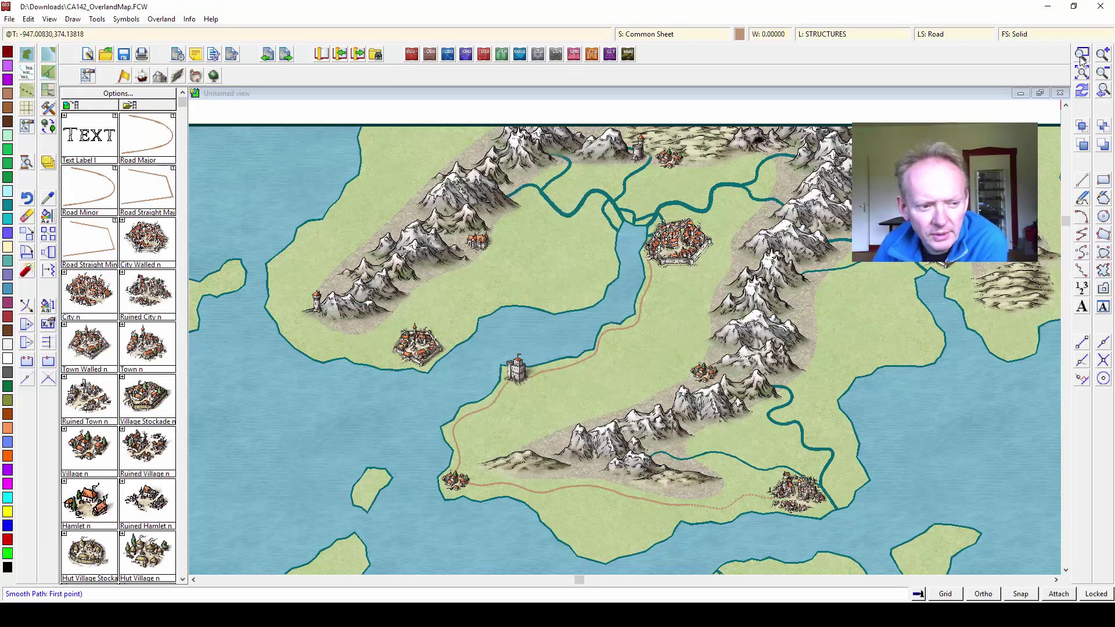
- Draw a smooth dotted minor road from the walled city east across the mountains to the walled town at the river mouth
{"action": "left_click", "coordinate": [89, 188]}
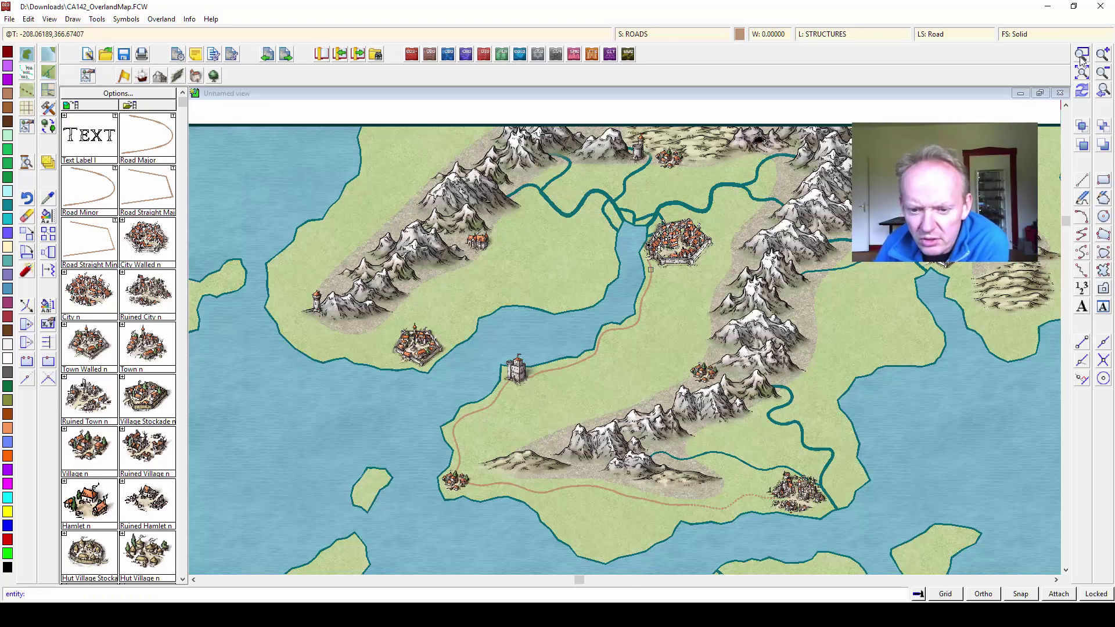
{"action": "left_click", "coordinate": [651, 269]}
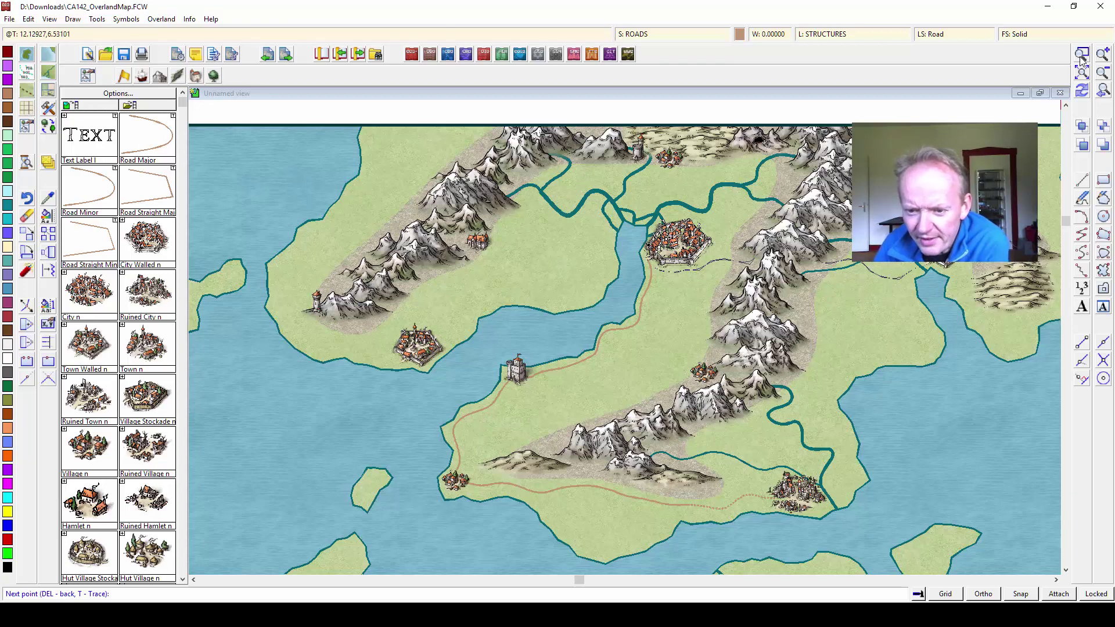
{"action": "key", "text": "Return"}
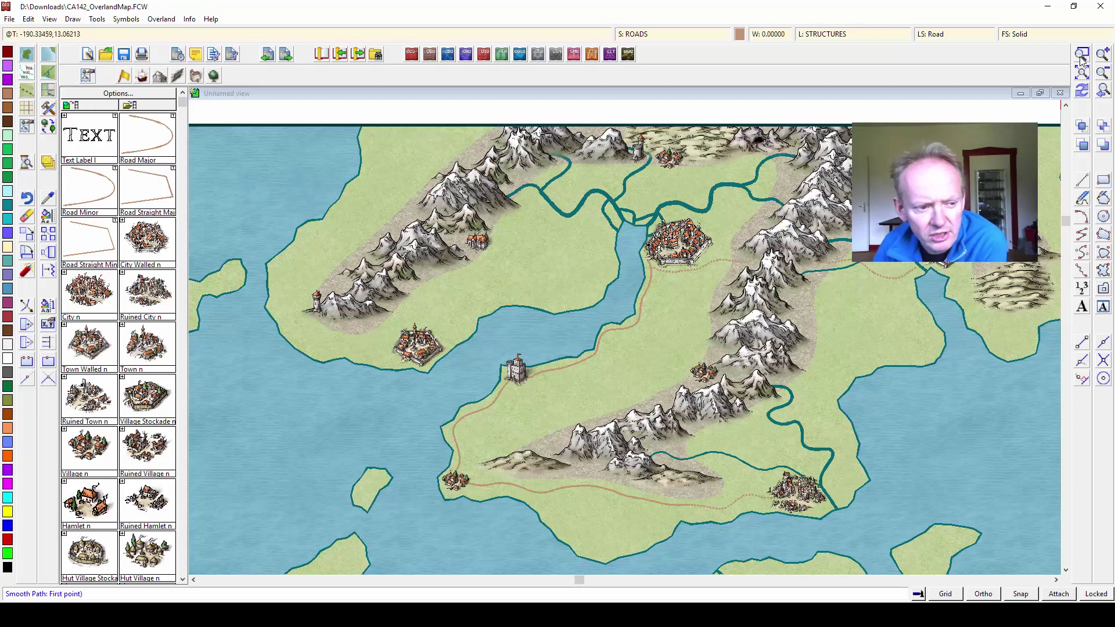
- Move the minor road that crosses the mountains to the ROADS FRONT sheet and redraw the map
{"action": "right_click", "coordinate": [47, 162]}
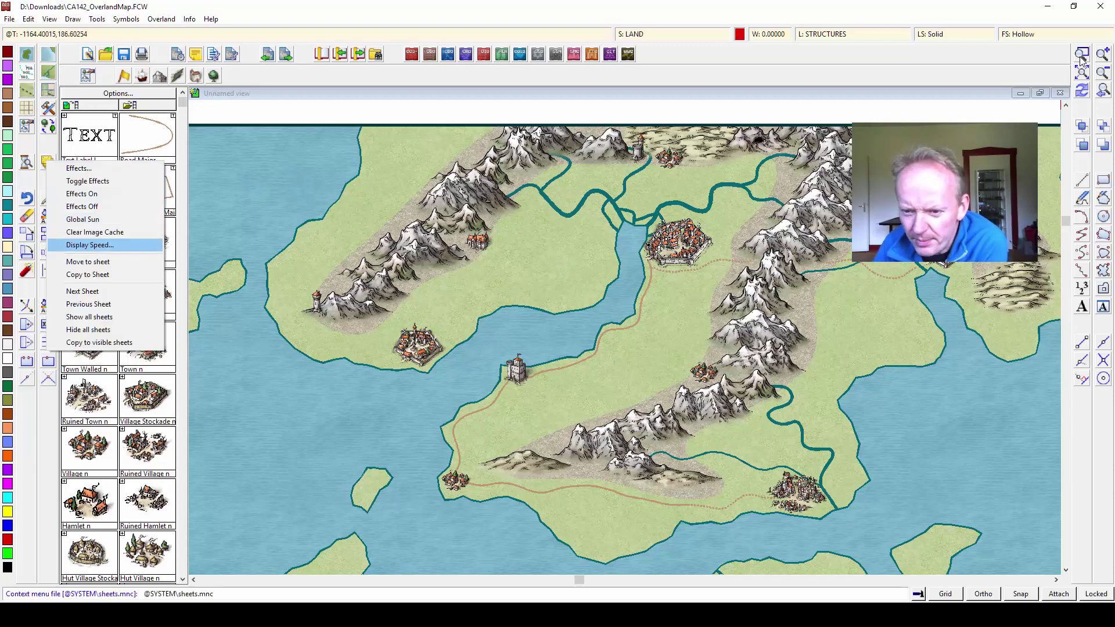
{"action": "left_click", "coordinate": [76, 261]}
{"action": "left_click", "coordinate": [668, 270]}
{"action": "right_click", "coordinate": [626, 290]}
{"action": "left_click", "coordinate": [642, 296]}
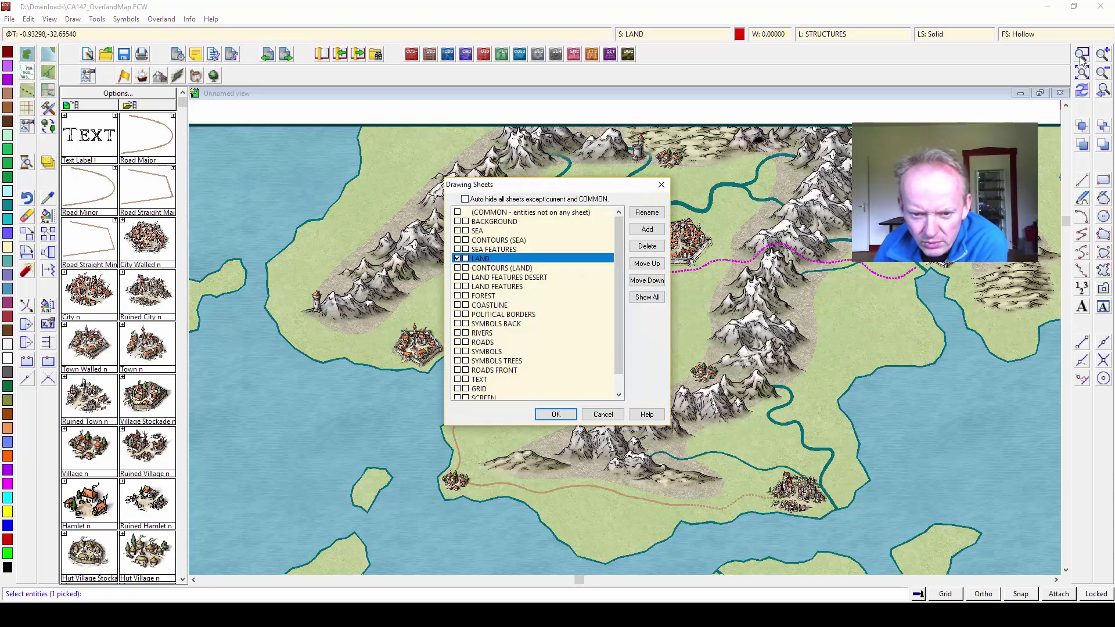
{"action": "key", "text": "r"}
{"action": "key", "text": "r"}
{"action": "key", "text": "r"}
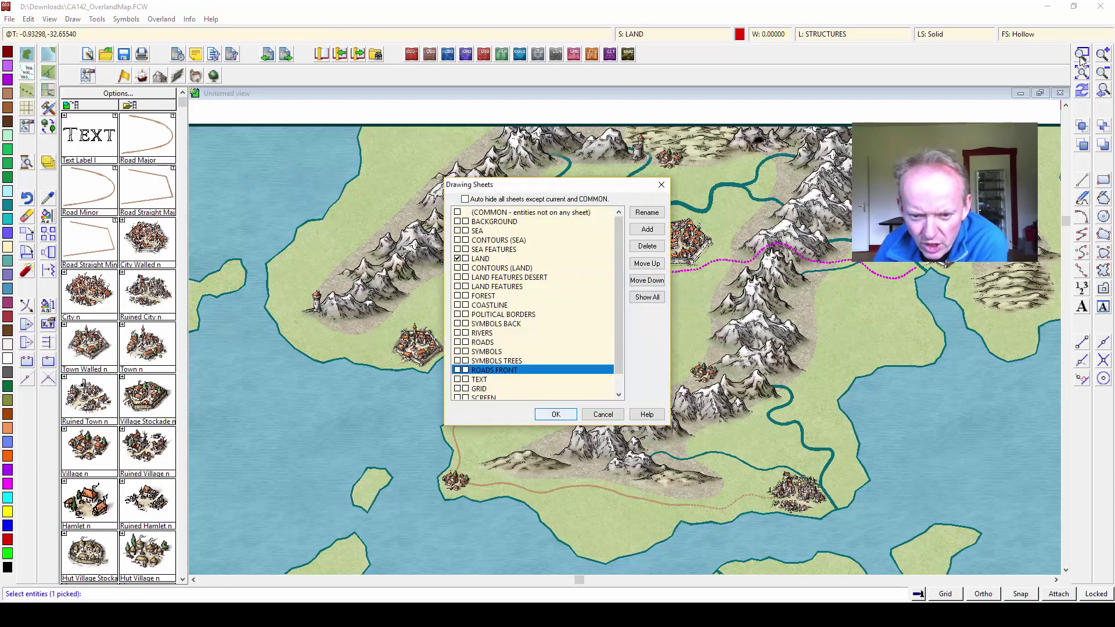
{"action": "key", "text": "Return"}
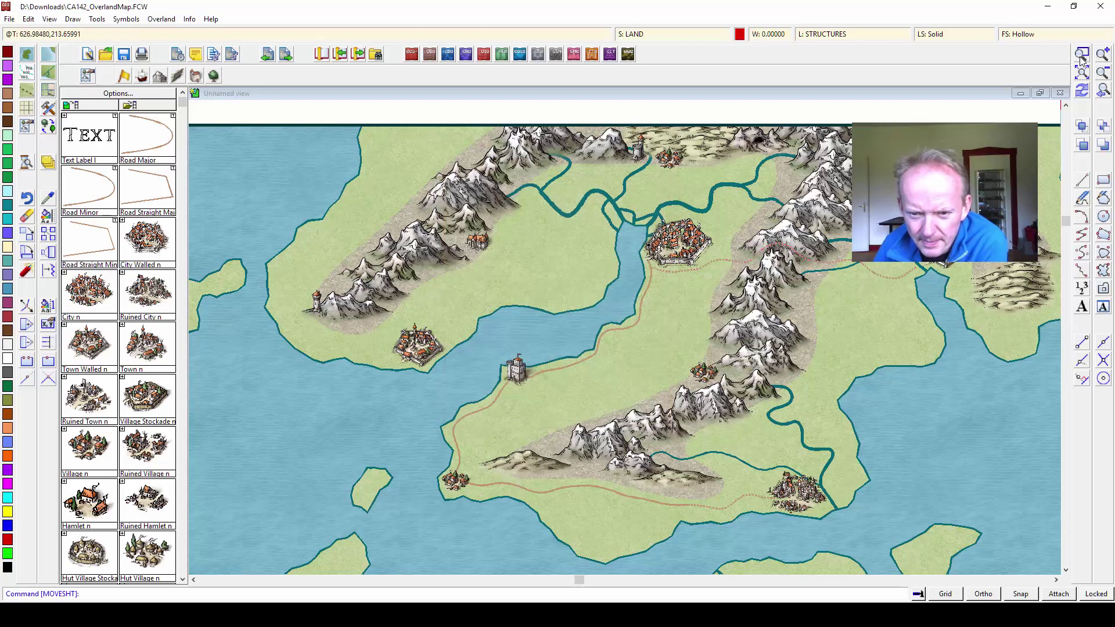
{"action": "left_click", "coordinate": [1080, 55]}
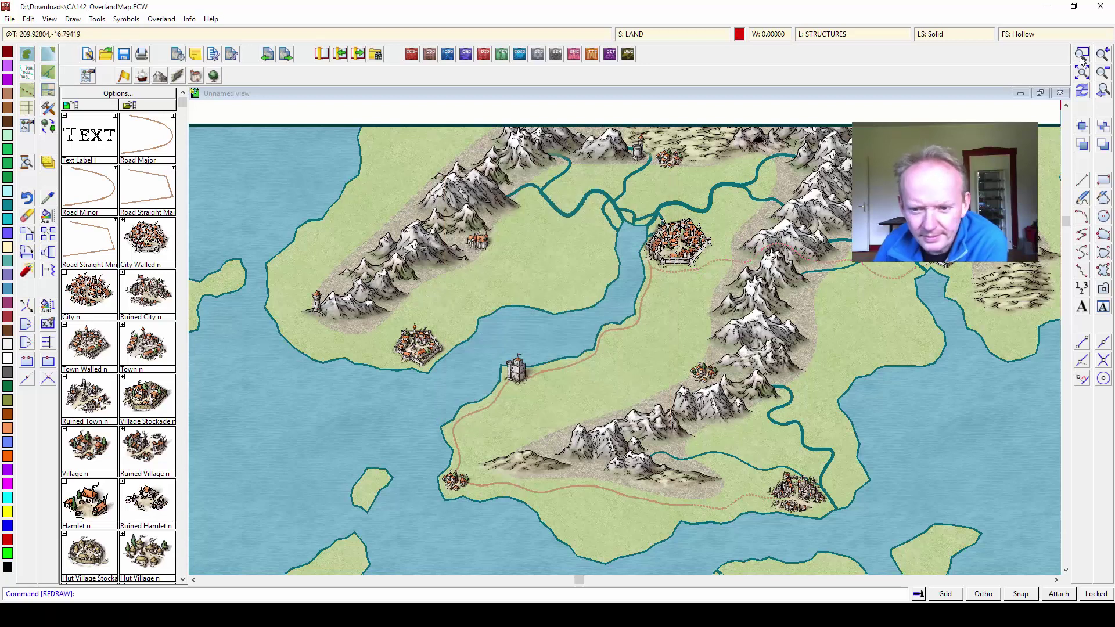
- Activate sheet effects and copy the Glow effect from the ROADS sheet to ROADS FRONT
{"action": "left_click", "coordinate": [674, 34]}
{"action": "left_click", "coordinate": [477, 333]}
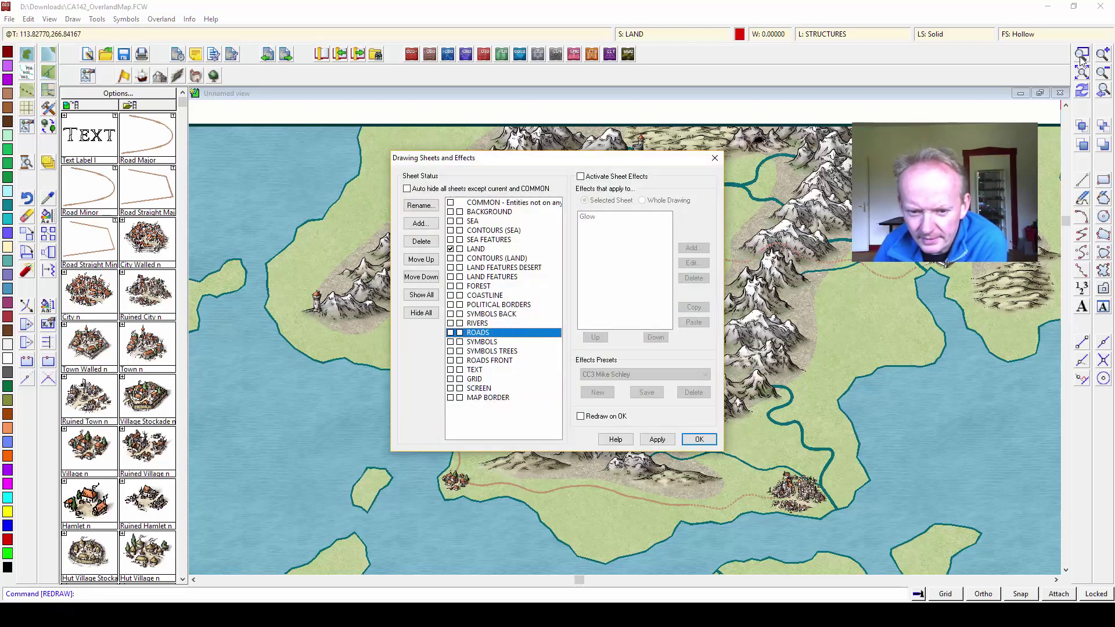
{"action": "left_click", "coordinate": [580, 177]}
{"action": "left_click", "coordinate": [598, 217]}
{"action": "left_click", "coordinate": [693, 307]}
{"action": "left_click", "coordinate": [489, 360]}
{"action": "left_click", "coordinate": [694, 322]}
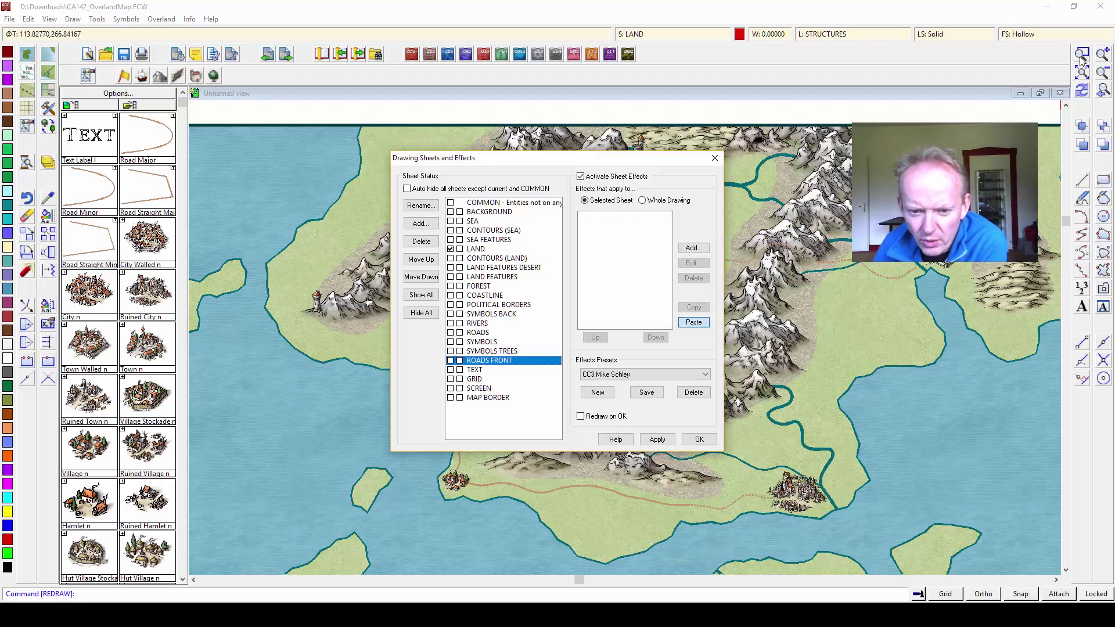
{"action": "left_click", "coordinate": [478, 333]}
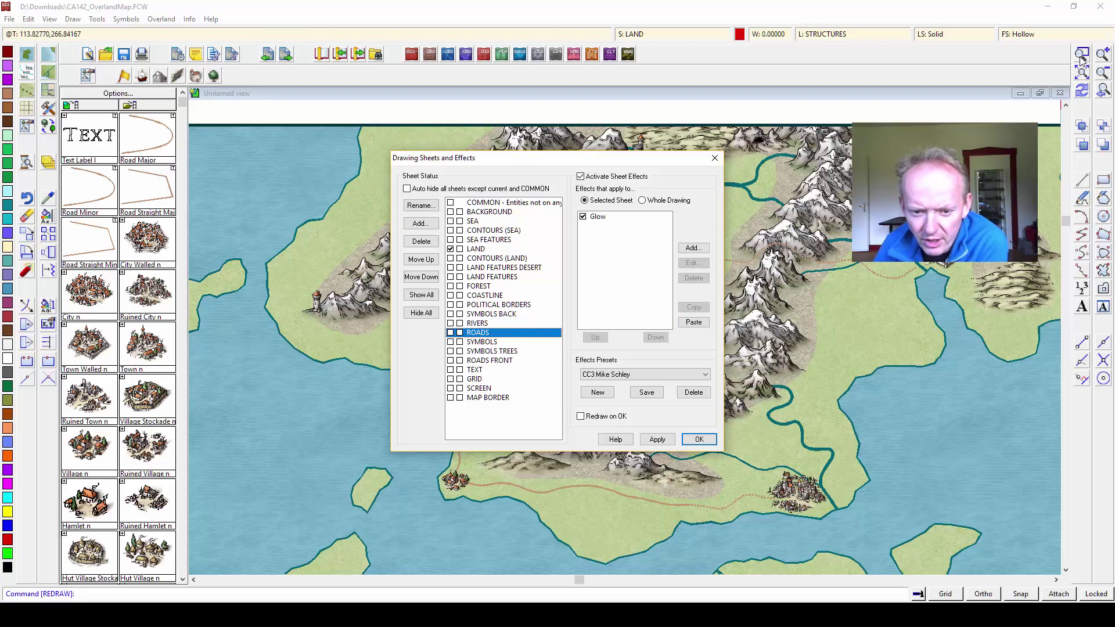
{"action": "left_click", "coordinate": [490, 360]}
{"action": "left_click", "coordinate": [699, 439]}
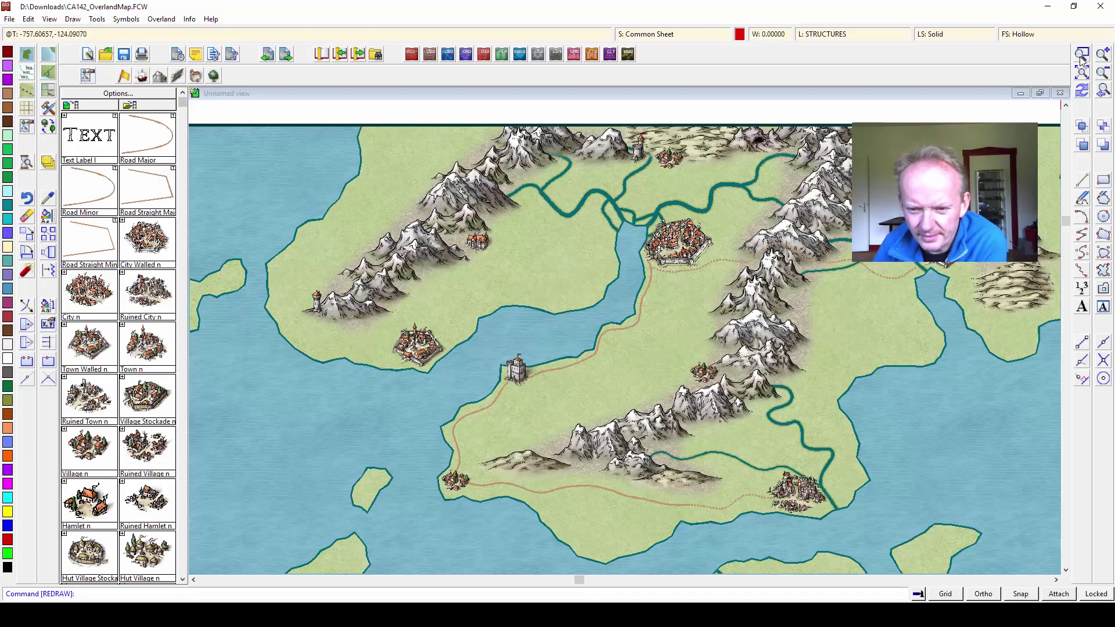
- Place a Bridge NS symbol over the river beside the eastern walled town, undoing the trial Bridge EW symbol
{"action": "scroll", "coordinate": [118, 343], "scroll_direction": "down", "scroll_amount": 3}
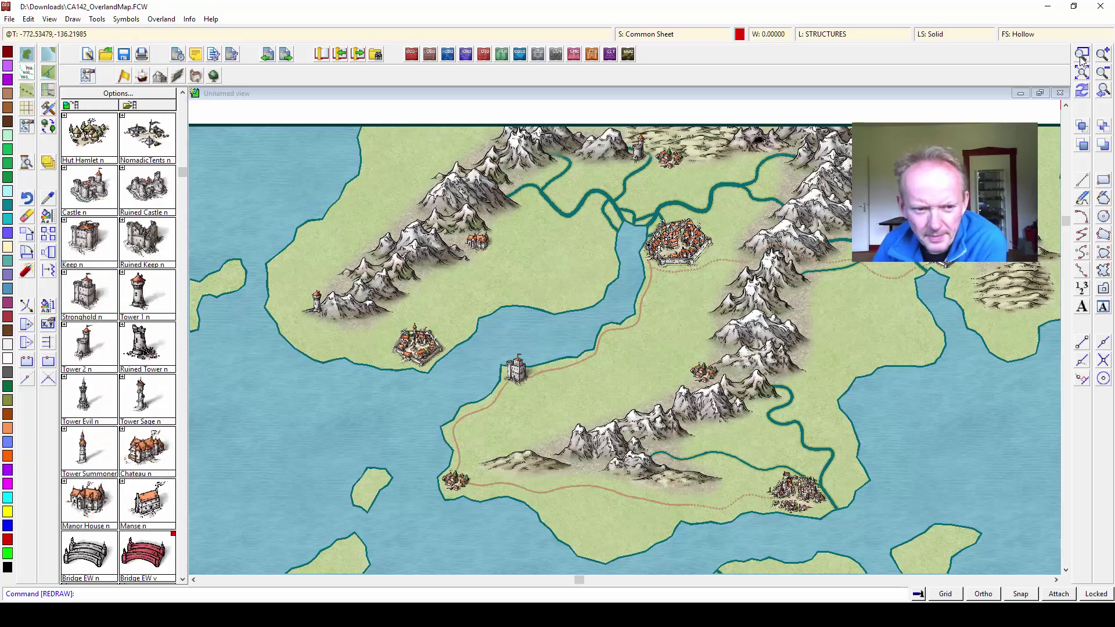
{"action": "scroll", "coordinate": [118, 343], "scroll_direction": "down", "scroll_amount": 1}
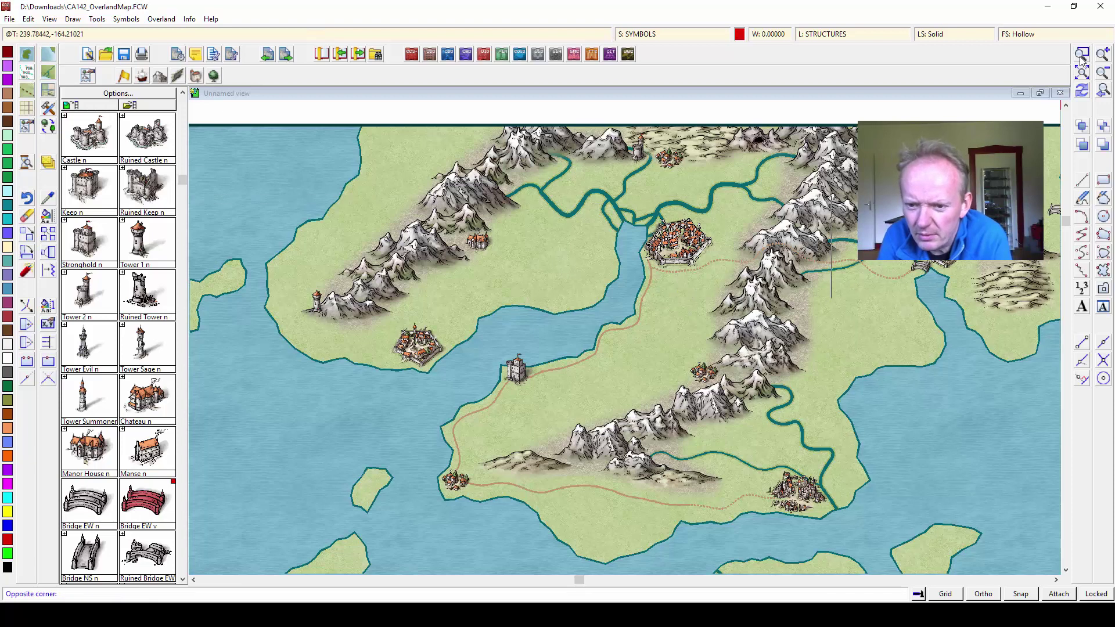
{"action": "left_click", "coordinate": [982, 303]}
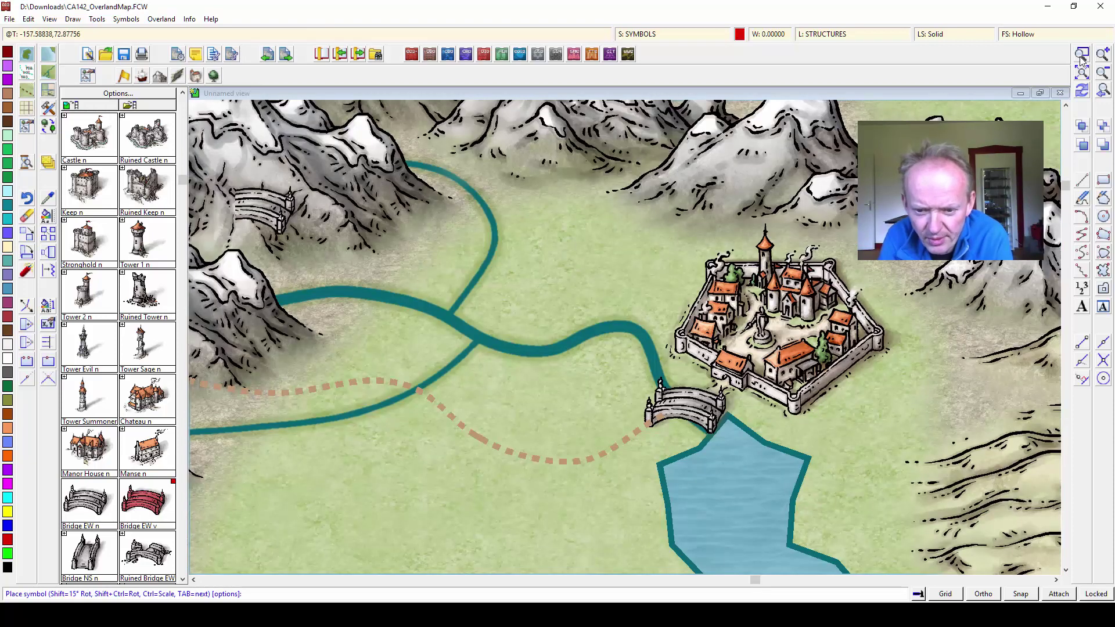
{"action": "key", "text": "ctrl+z"}
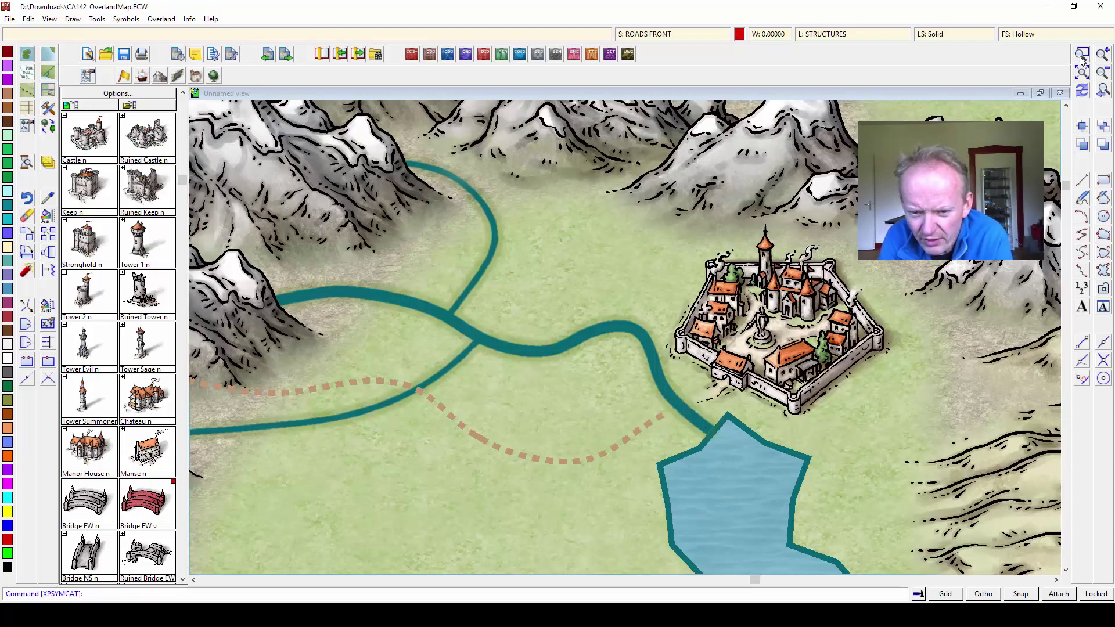
{"action": "left_click", "coordinate": [89, 556]}
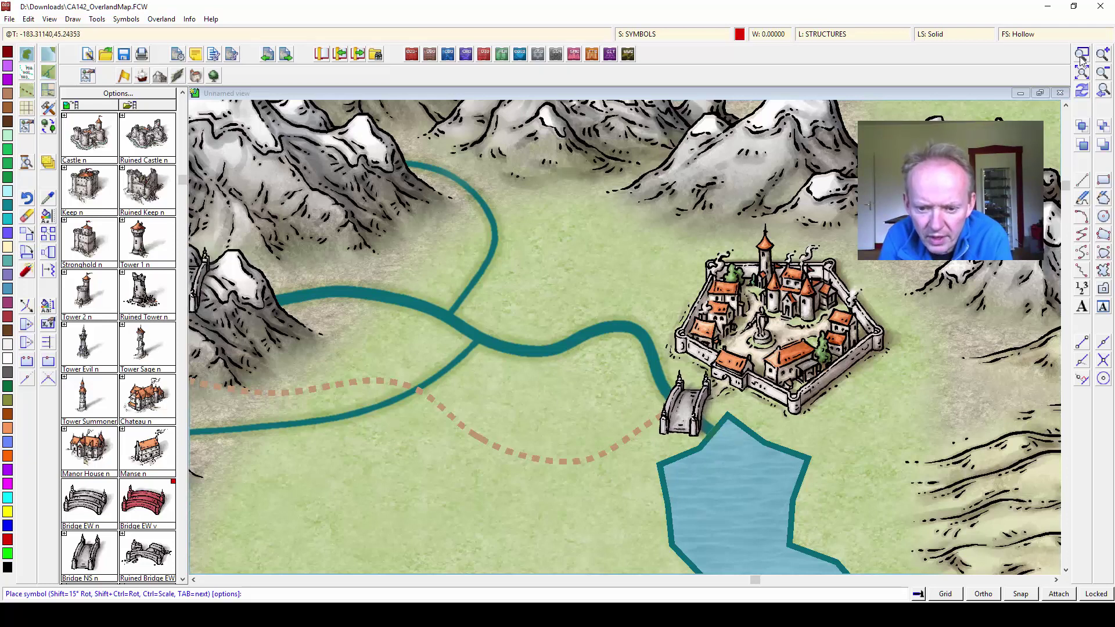
- Reshape the eastern end of the minor road by moving its nodes so that it runs into the bridge
{"action": "left_click", "coordinate": [26, 307]}
{"action": "left_click", "coordinate": [654, 419]}
{"action": "left_click", "coordinate": [671, 440]}
{"action": "right_click", "coordinate": [671, 440]}
{"action": "left_click", "coordinate": [626, 443]}
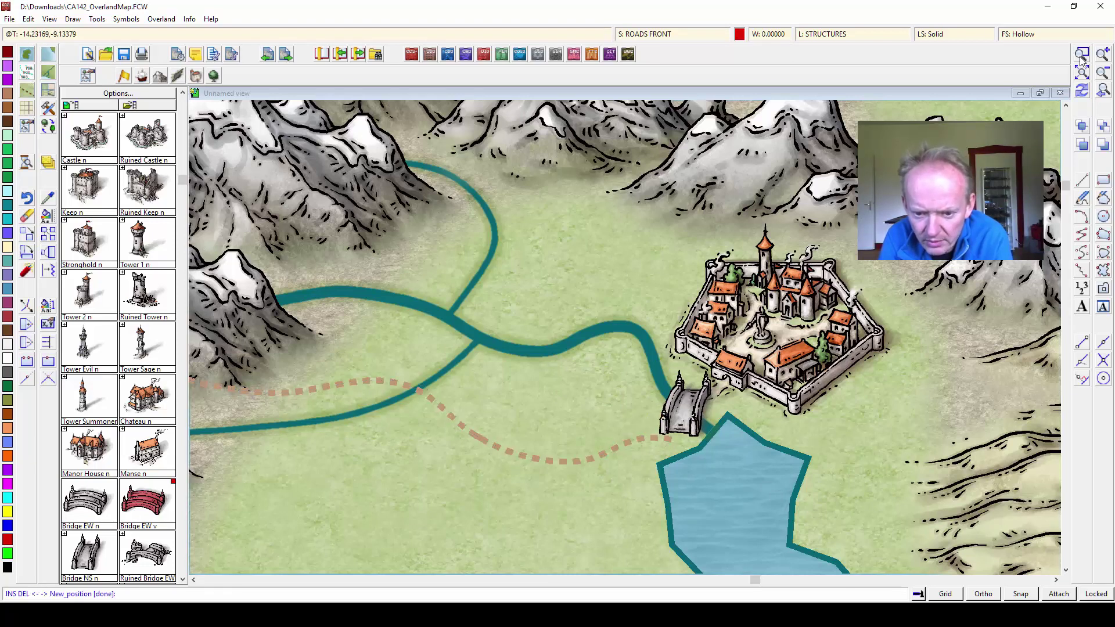
{"action": "left_click", "coordinate": [1082, 61]}
{"action": "key", "text": "Return"}
{"action": "left_click", "coordinate": [678, 441]}
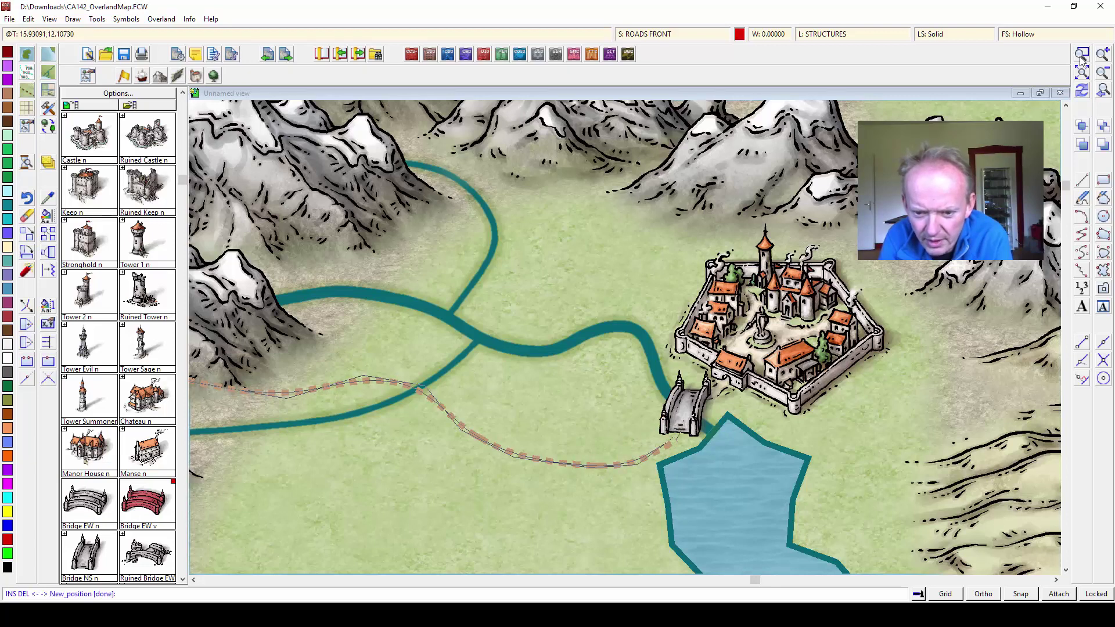
{"action": "left_click", "coordinate": [1081, 60]}
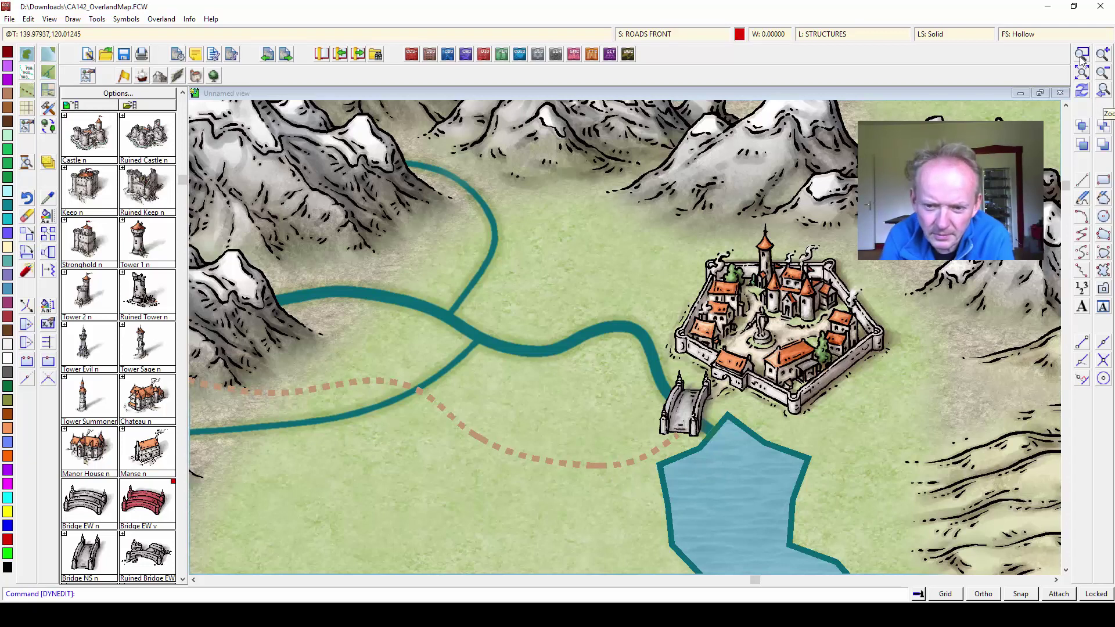
{"action": "left_click", "coordinate": [1081, 58]}
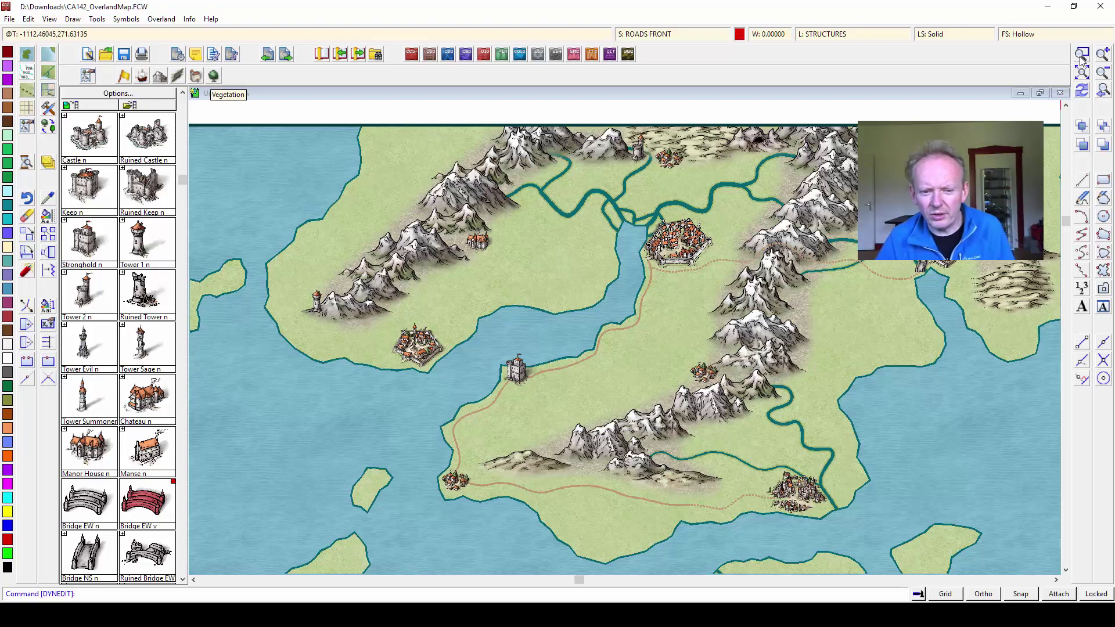
- Start a smooth Farmland polygon by tracing the coastline from near the walled city around the southwest to the south coast
{"action": "left_click", "coordinate": [195, 92]}
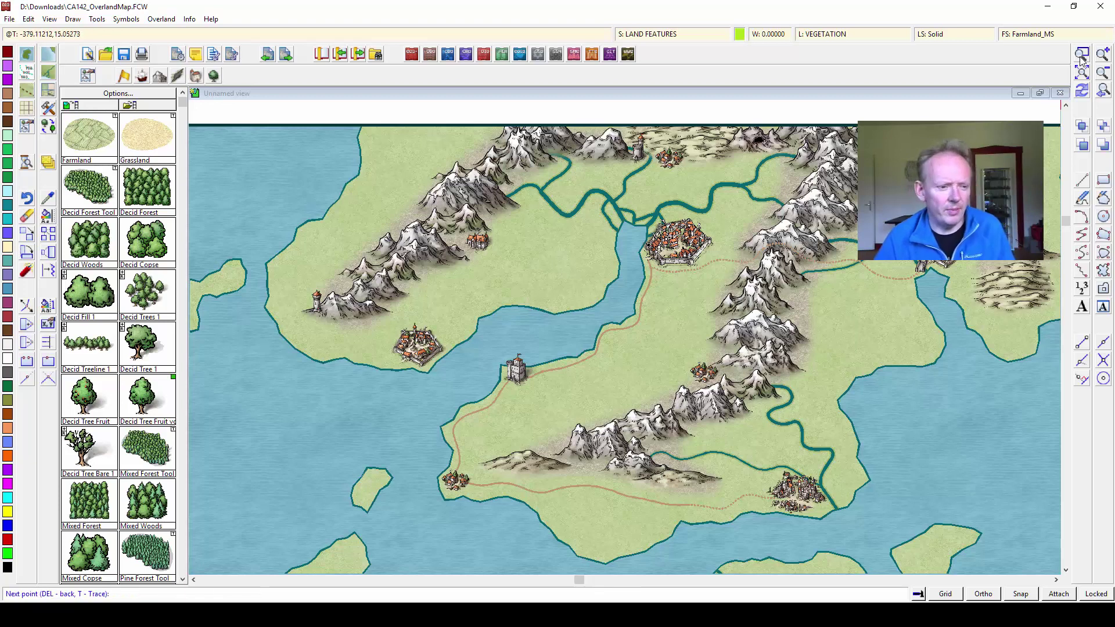
{"action": "key", "text": "t"}
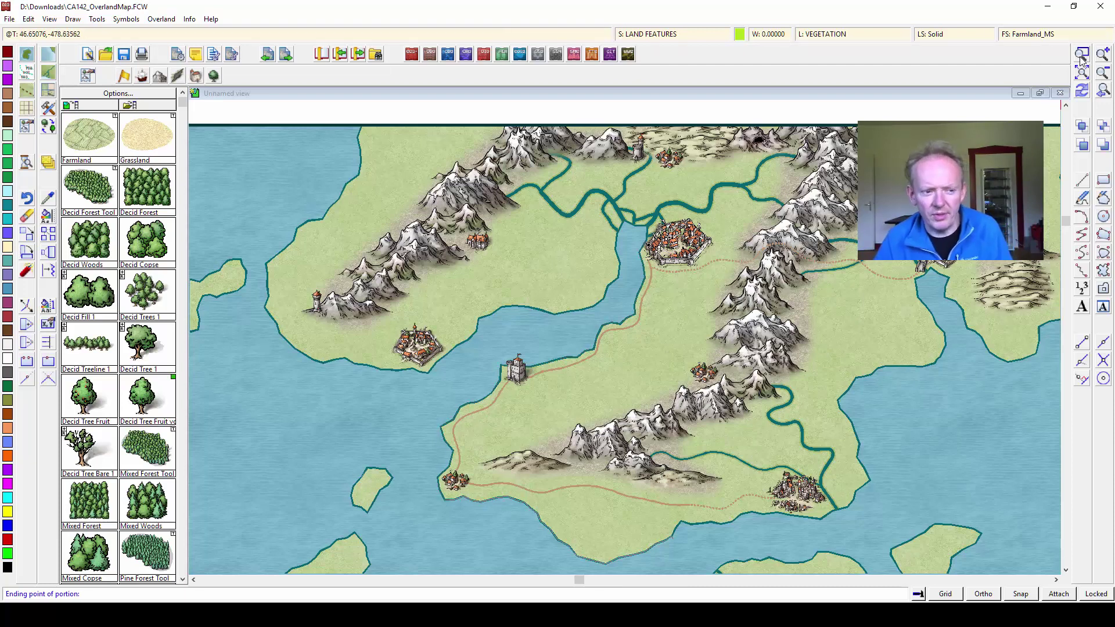
{"action": "left_click", "coordinate": [680, 522]}
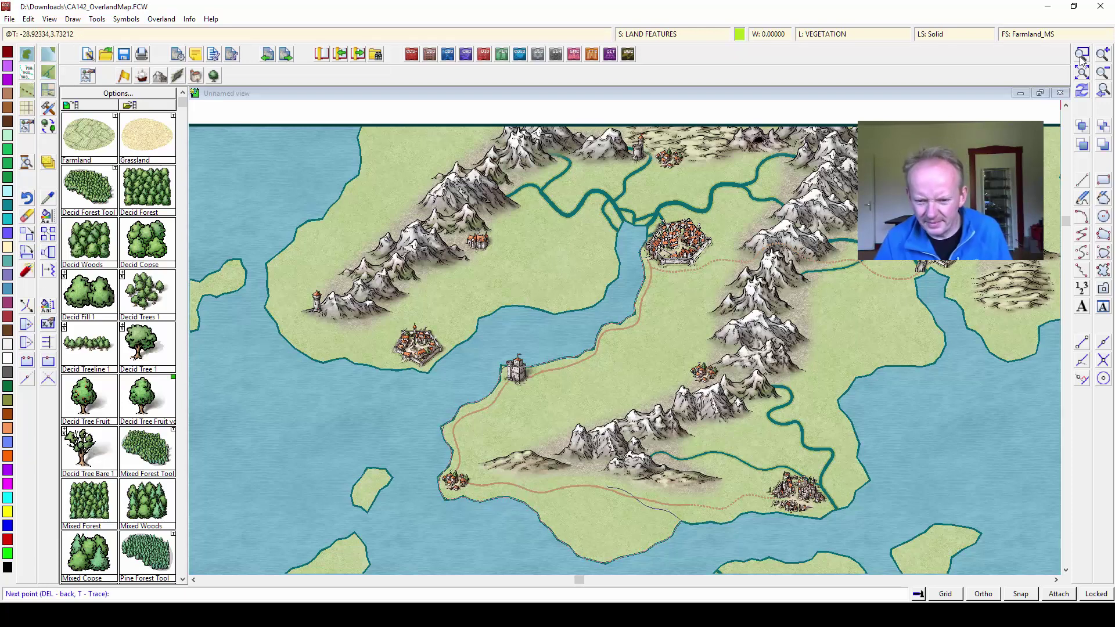
- Complete the farmland area inland past the southwestern village and along the mountains' northern foot back to the walled city
{"action": "left_click", "coordinate": [482, 480]}
{"action": "left_click", "coordinate": [474, 468]}
{"action": "left_click", "coordinate": [475, 449]}
{"action": "left_click", "coordinate": [496, 436]}
{"action": "left_click", "coordinate": [507, 432]}
{"action": "left_click", "coordinate": [525, 416]}
{"action": "left_click", "coordinate": [539, 411]}
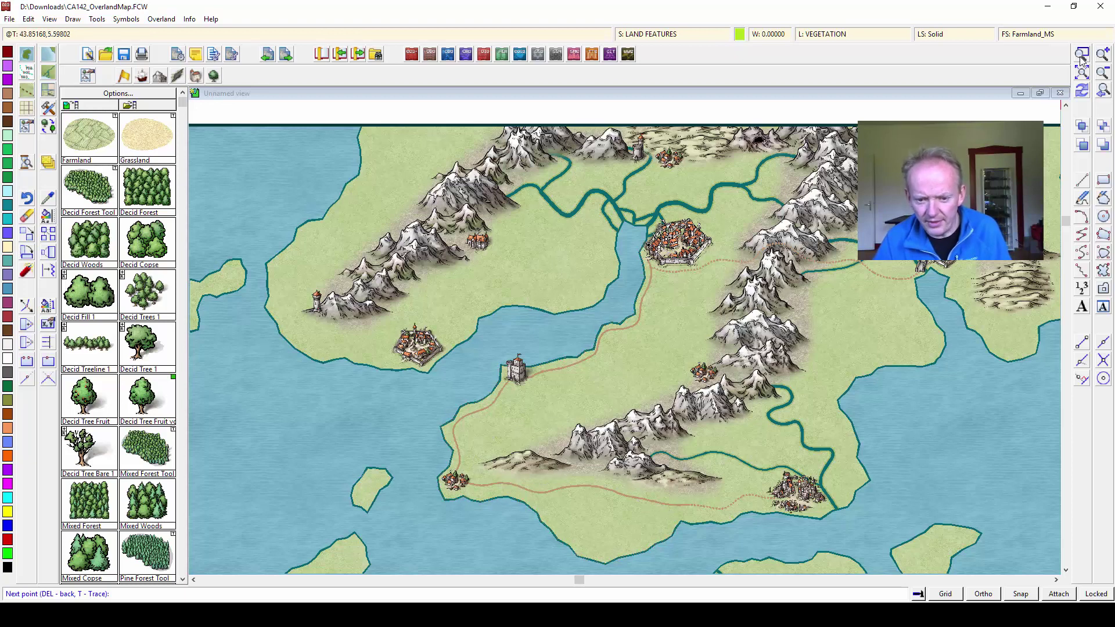
{"action": "left_click", "coordinate": [549, 410]}
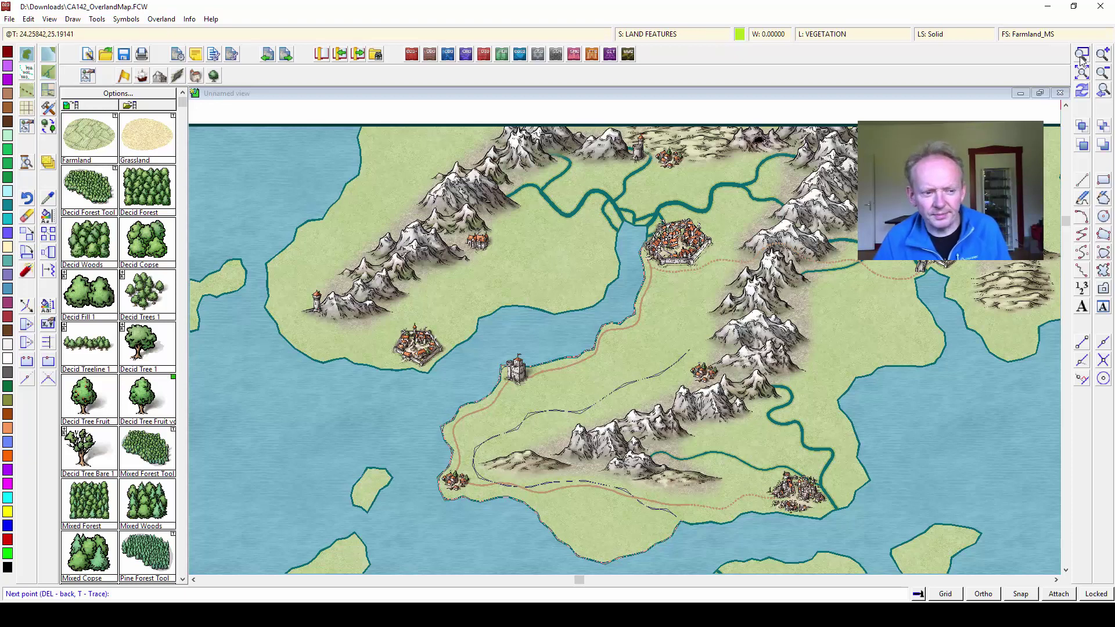
{"action": "left_click", "coordinate": [691, 337]}
{"action": "left_click", "coordinate": [700, 280]}
{"action": "right_click", "coordinate": [697, 271]}
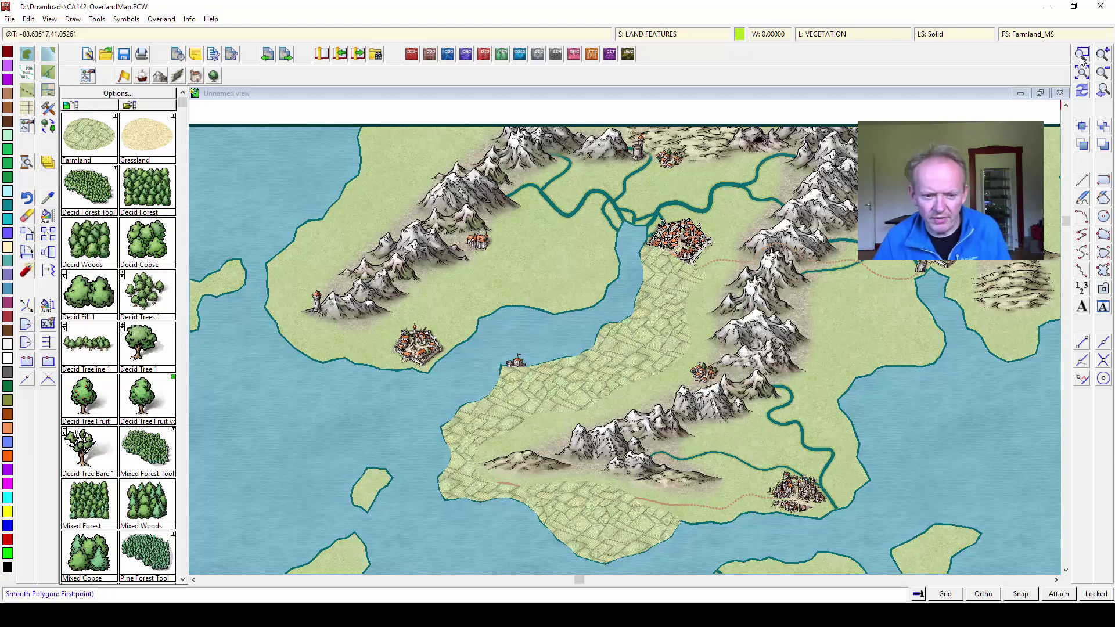
- Draw a Farmland area on the western peninsula, running inland past the village and walled town and traced along the coast to the inlet
{"action": "left_click", "coordinate": [1081, 58]}
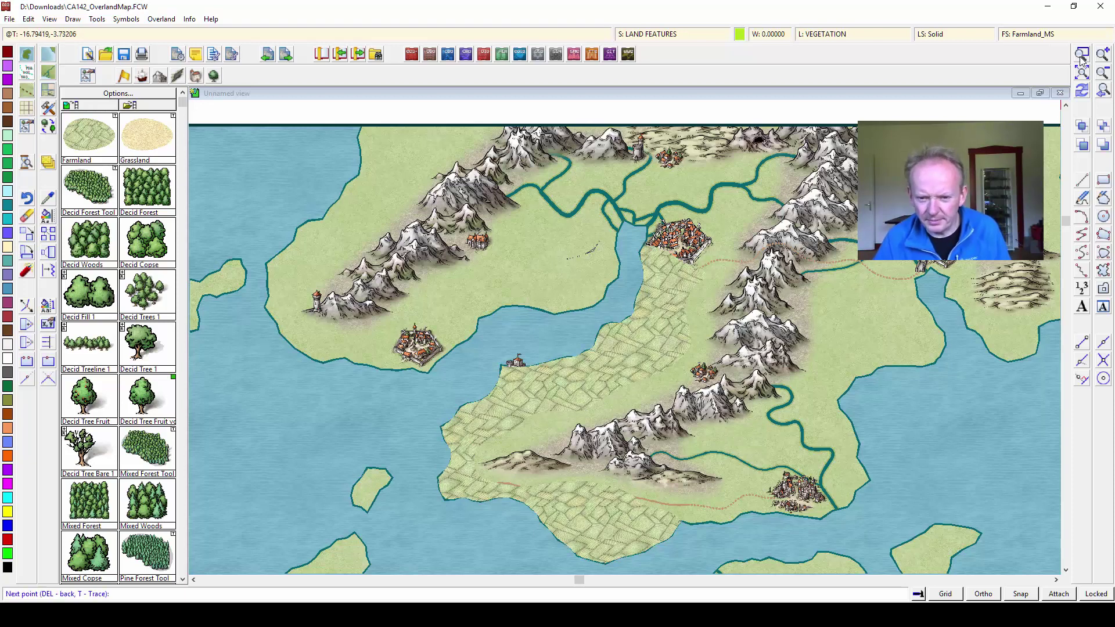
{"action": "left_click", "coordinate": [543, 270]}
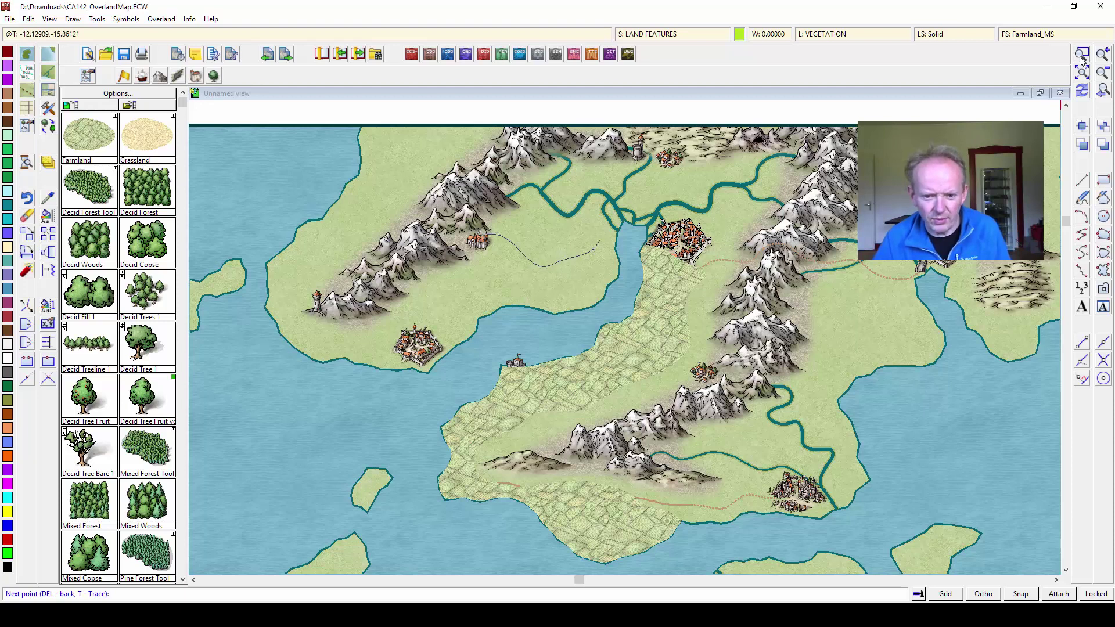
{"action": "left_click", "coordinate": [470, 271]}
{"action": "left_click", "coordinate": [432, 293]}
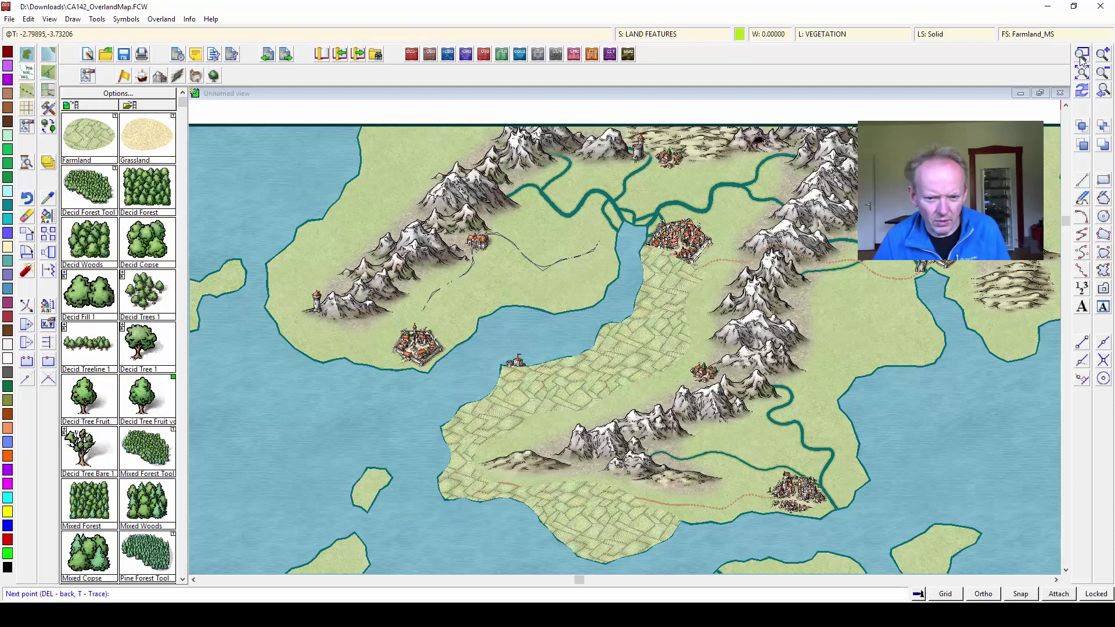
{"action": "left_click", "coordinate": [398, 328]}
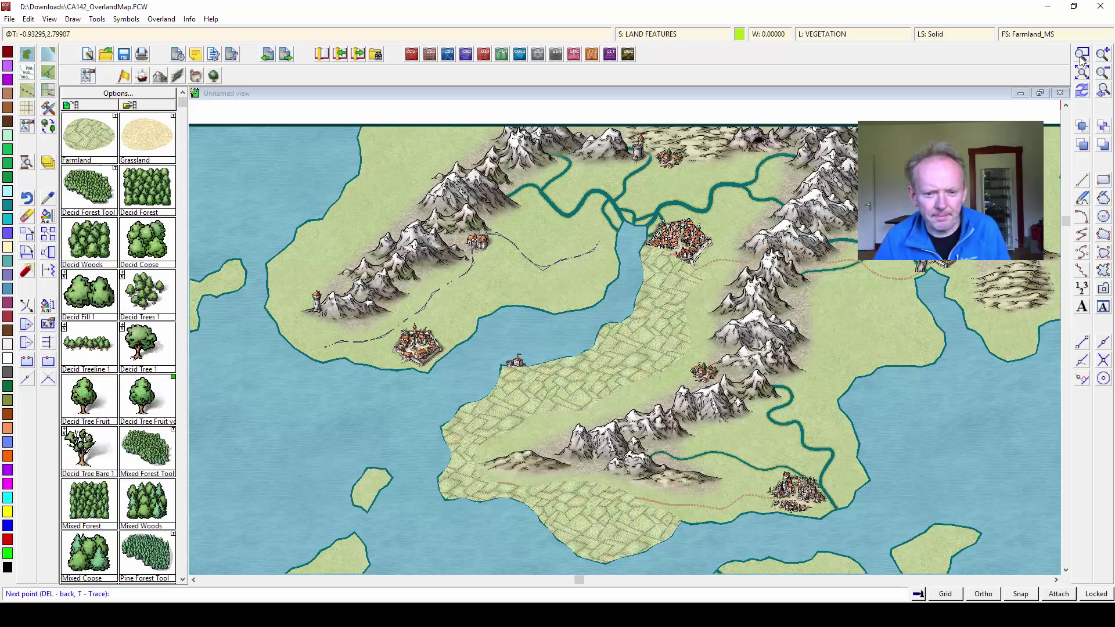
{"action": "key", "text": "t"}
{"action": "left_click", "coordinate": [325, 361]}
{"action": "left_click", "coordinate": [324, 362]}
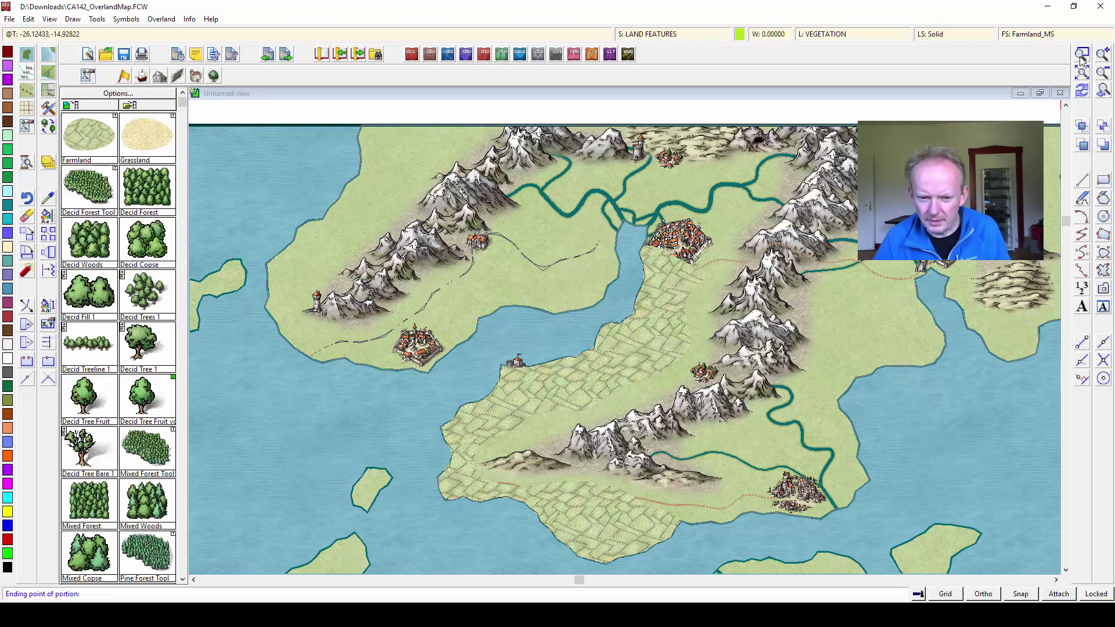
{"action": "left_click", "coordinate": [615, 258]}
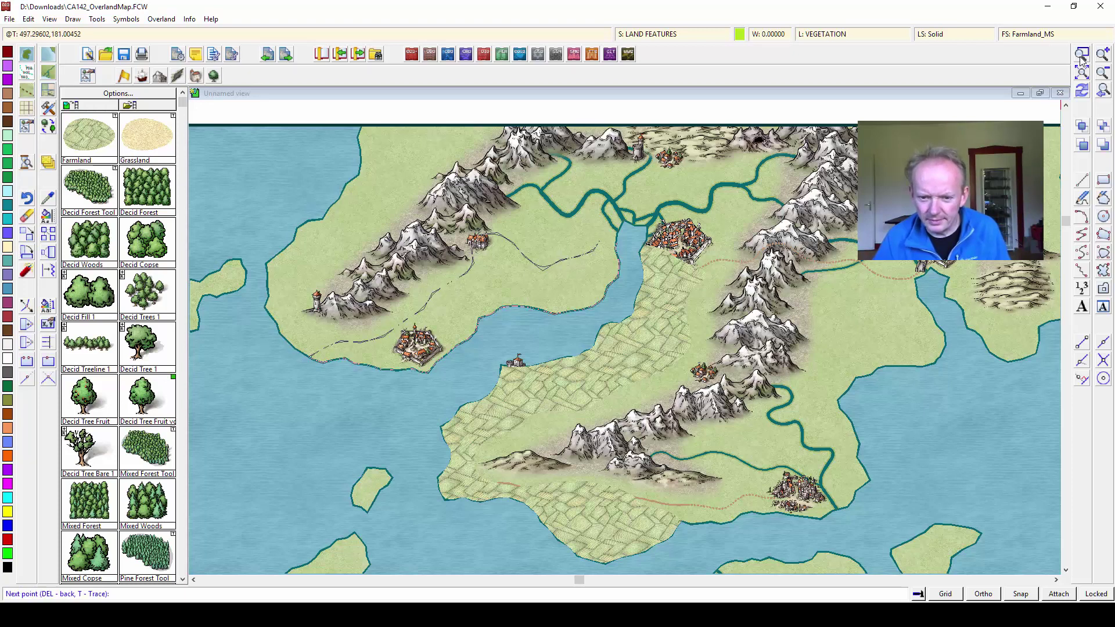
{"action": "key", "text": "Return"}
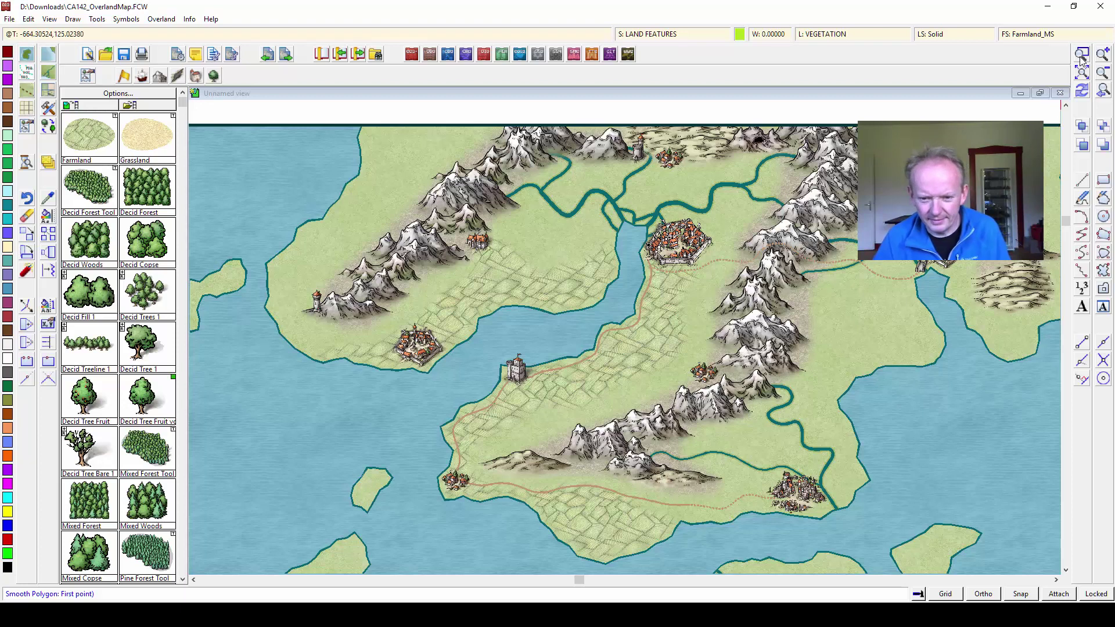
- Draw a Swamp Background area around the southeastern town, tracing its outer edge along the coast past the river mouth
{"action": "left_click", "coordinate": [182, 349]}
{"action": "key", "text": "Page_Down"}
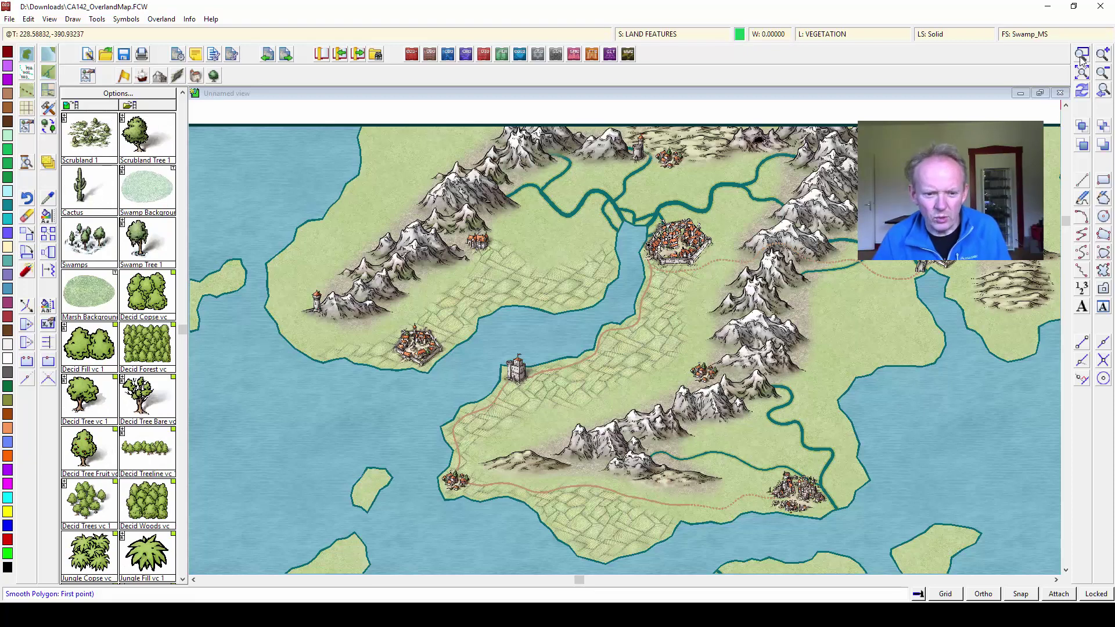
{"action": "left_click", "coordinate": [751, 484]}
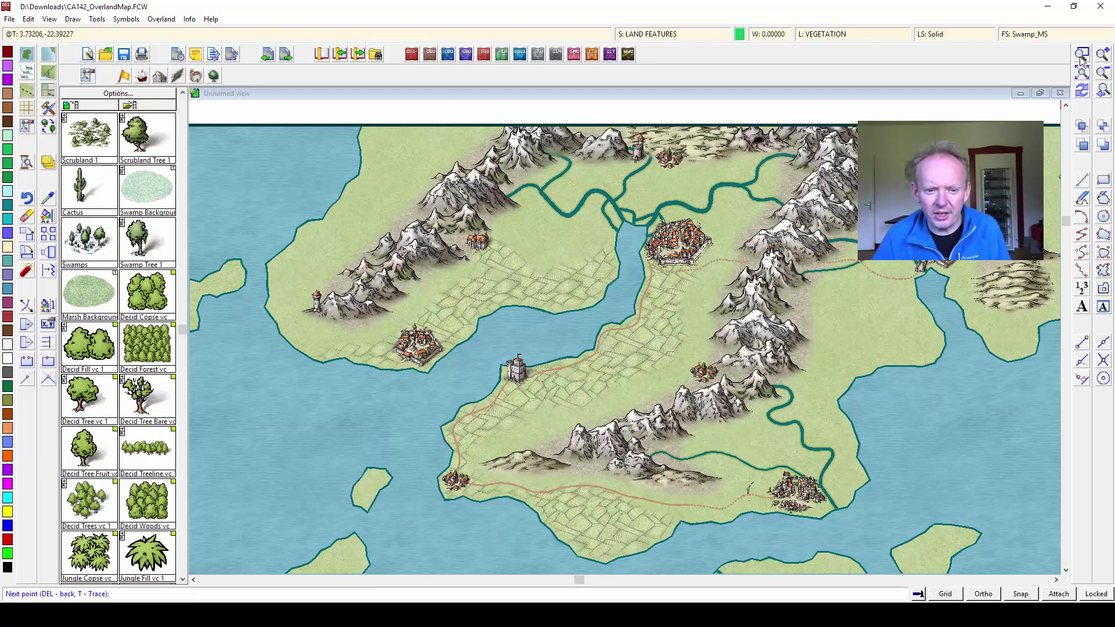
{"action": "key", "text": "t"}
{"action": "left_click", "coordinate": [757, 513]}
{"action": "left_click", "coordinate": [755, 514]}
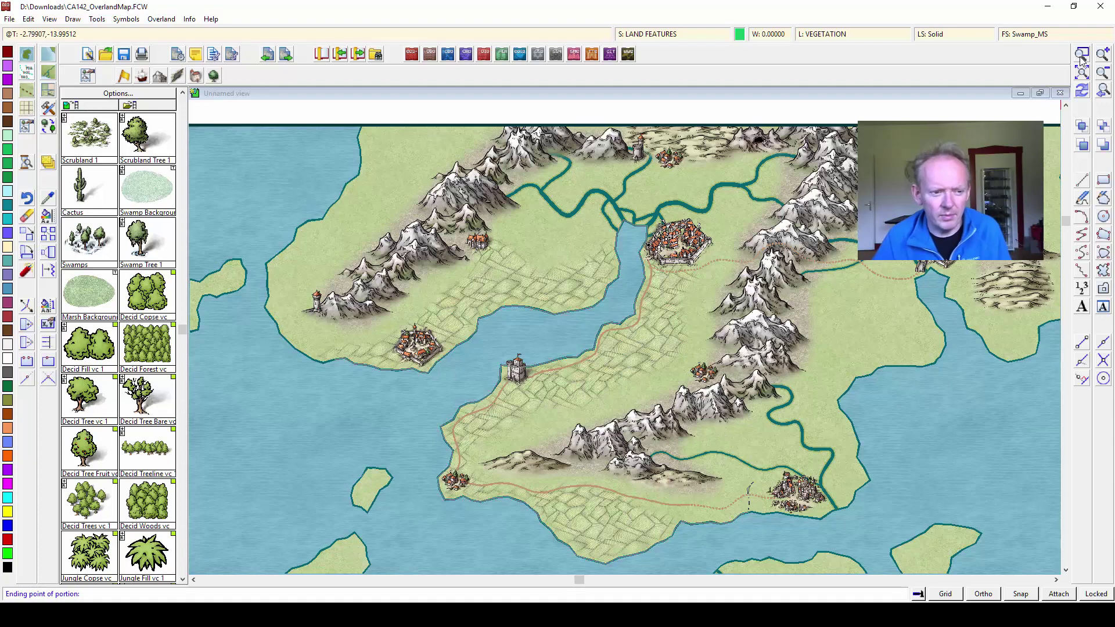
{"action": "left_click", "coordinate": [851, 422]}
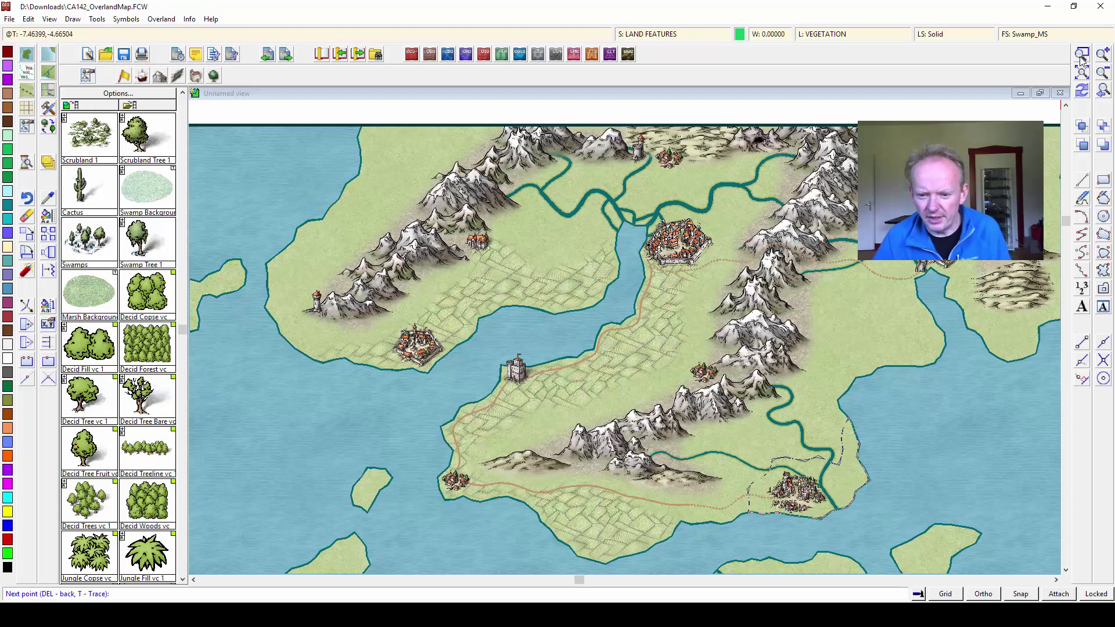
{"action": "key", "text": "Return"}
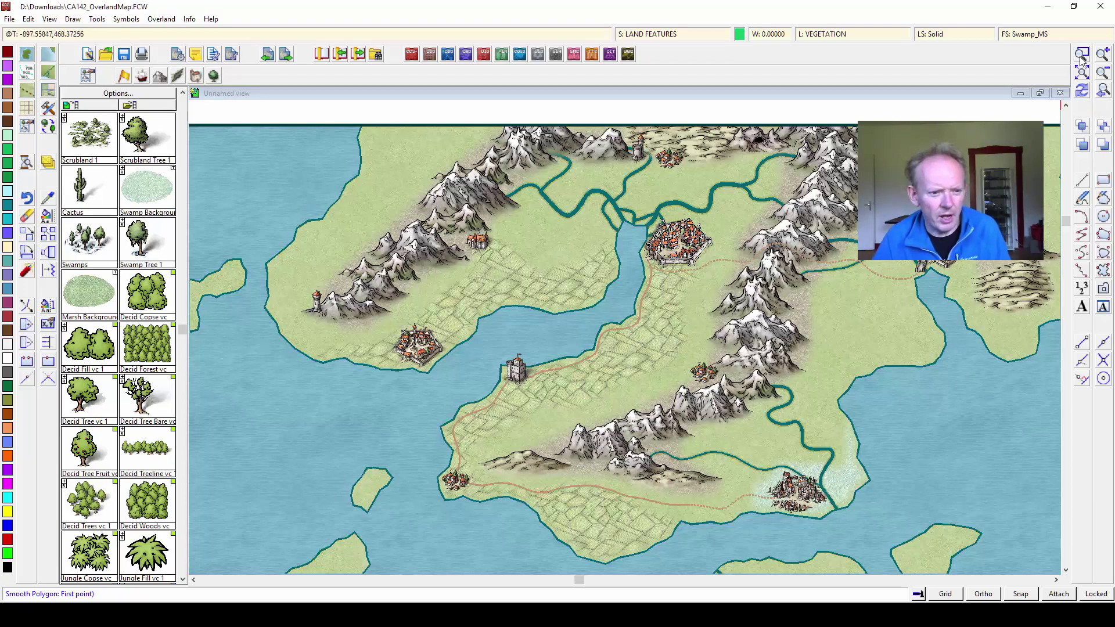
- Draw a Marsh Background area over the river delta at the head of the inlet, tracing the coastline where it meets the water
{"action": "left_click", "coordinate": [90, 292]}
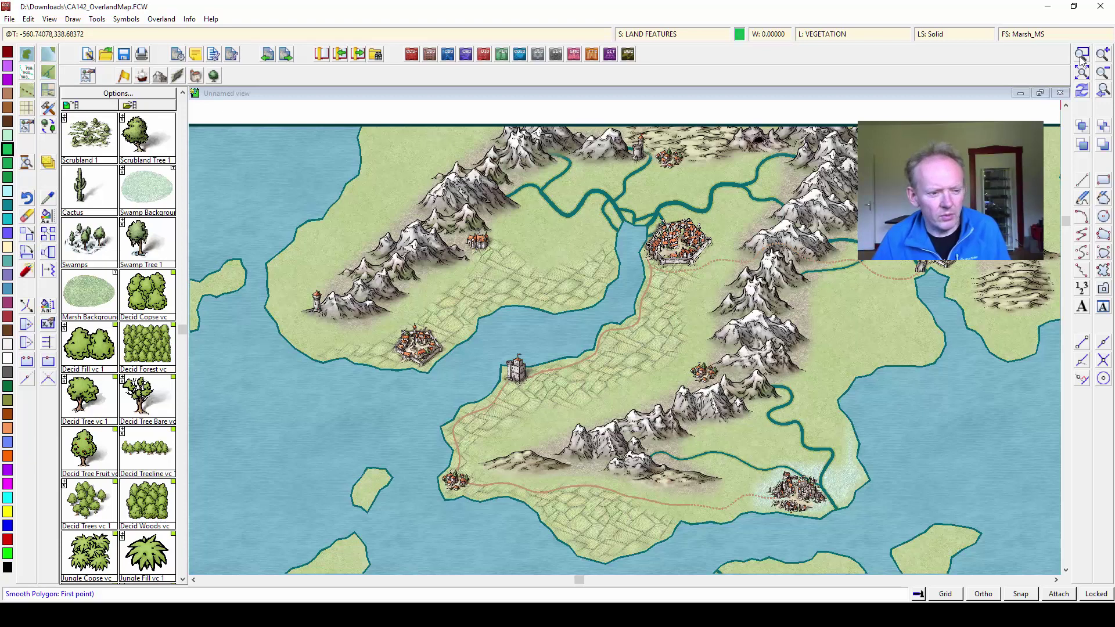
{"action": "left_click", "coordinate": [563, 183]}
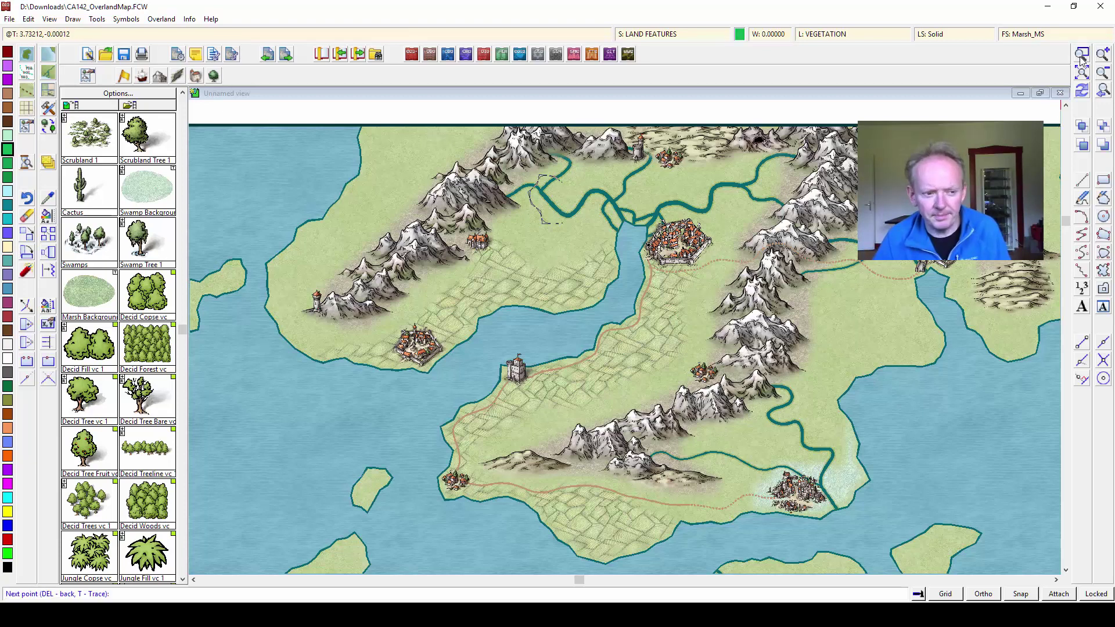
{"action": "key", "text": "t"}
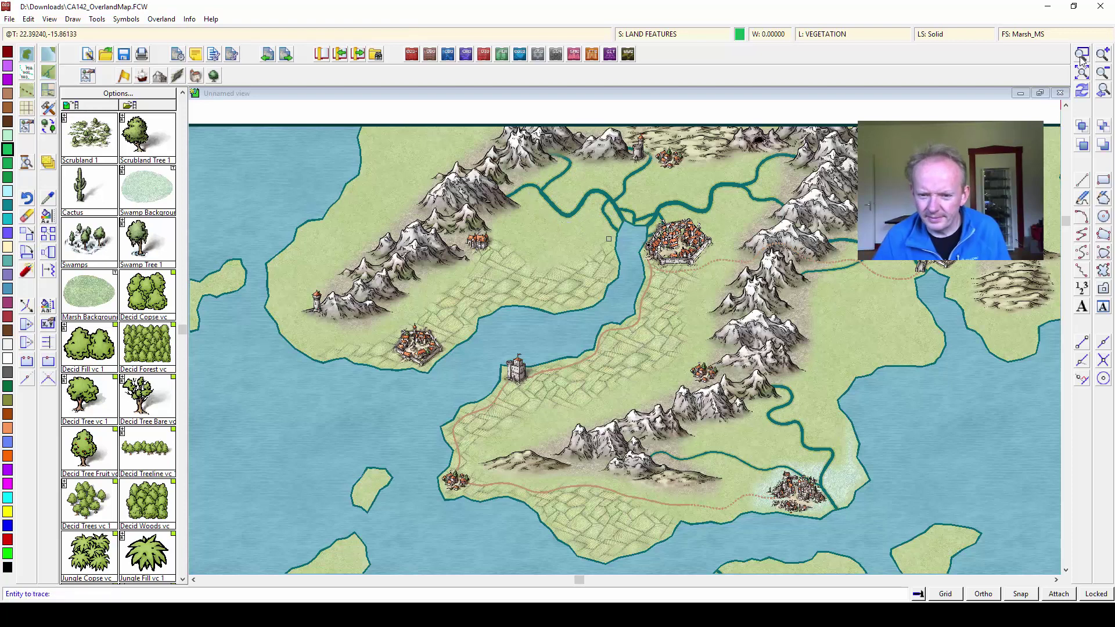
{"action": "key", "text": "Escape"}
{"action": "key", "text": "t"}
{"action": "left_click", "coordinate": [616, 233]}
{"action": "left_click", "coordinate": [617, 232]}
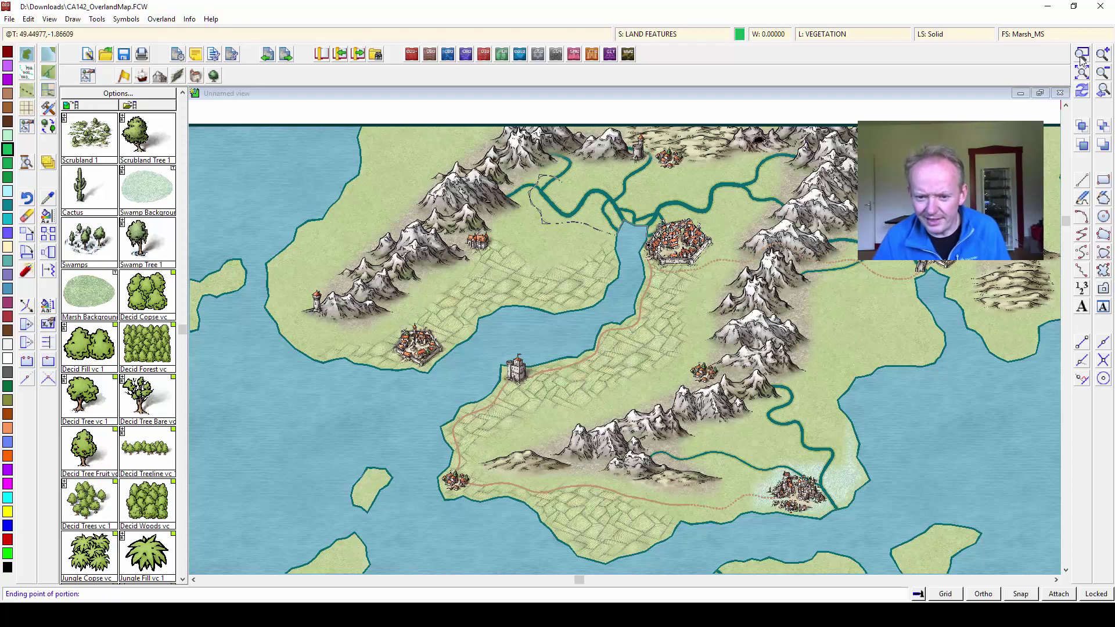
{"action": "left_click", "coordinate": [647, 234]}
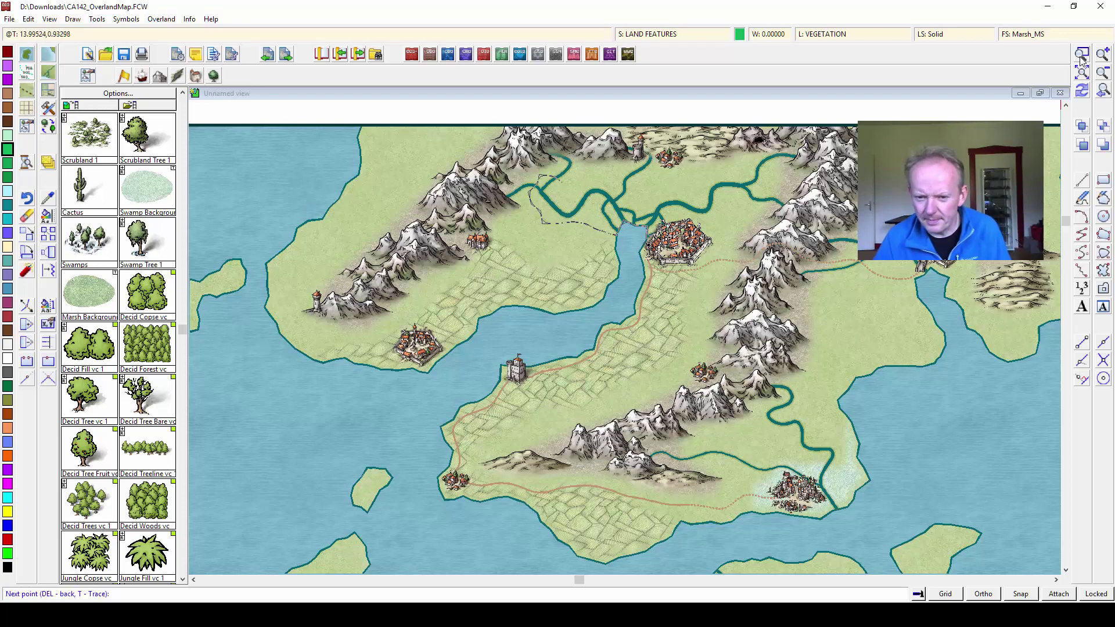
{"action": "left_click", "coordinate": [706, 223]}
{"action": "left_click", "coordinate": [725, 198]}
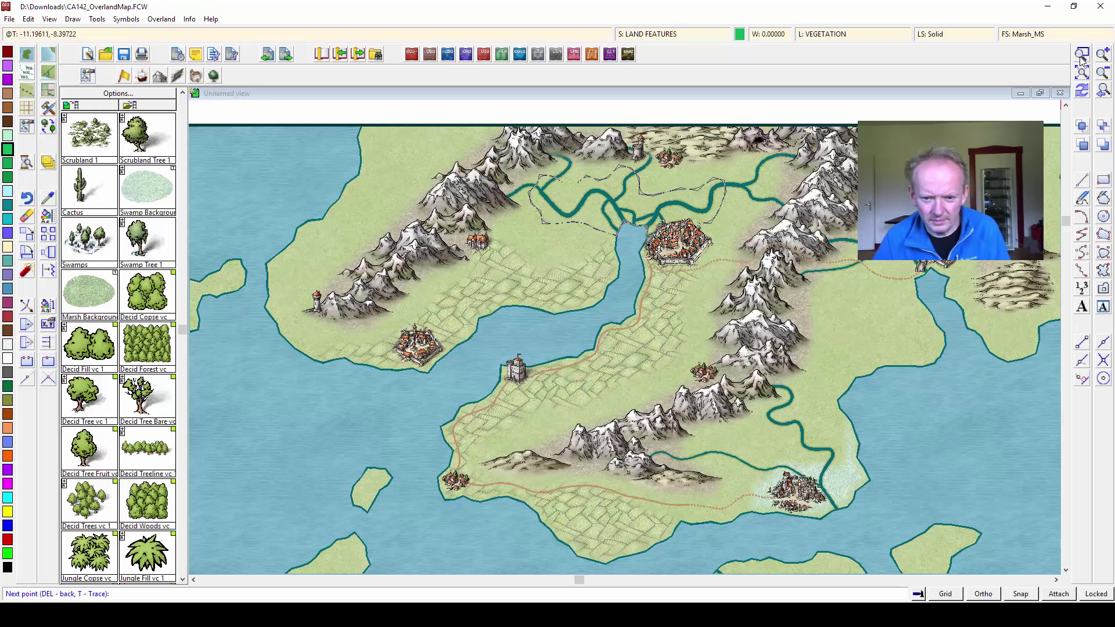
{"action": "key", "text": "Return"}
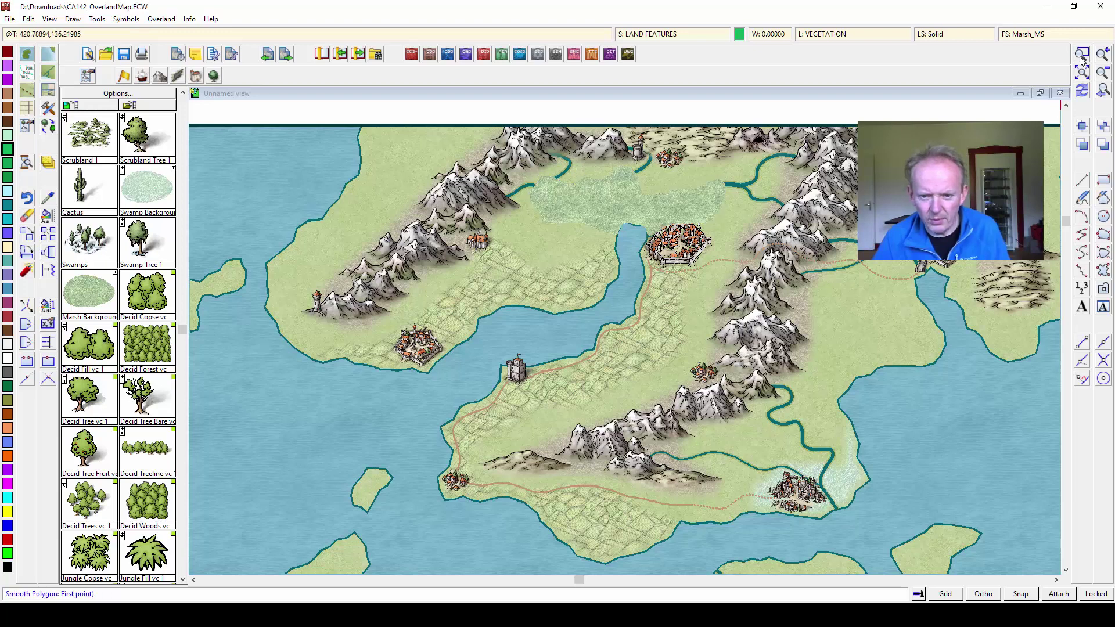
{"action": "key", "text": "ctrl+z"}
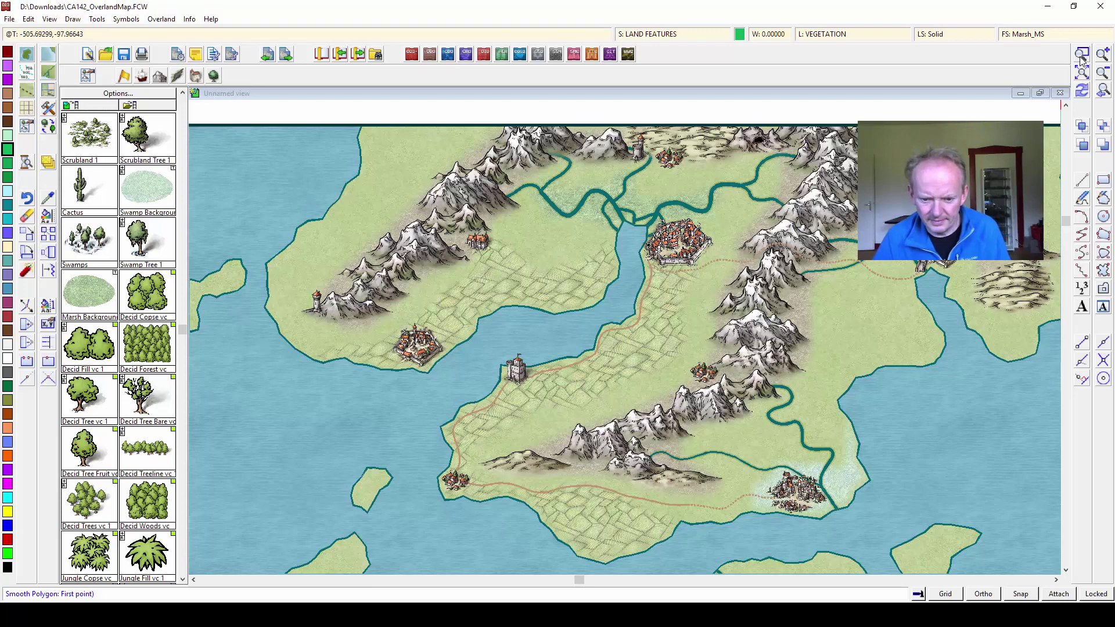
- Draw minor roads from the coastal road to the mountain village and from the range's eastern side up to the northeastern town
{"action": "left_click", "coordinate": [195, 75]}
{"action": "left_click", "coordinate": [147, 135]}
{"action": "left_click", "coordinate": [641, 327]}
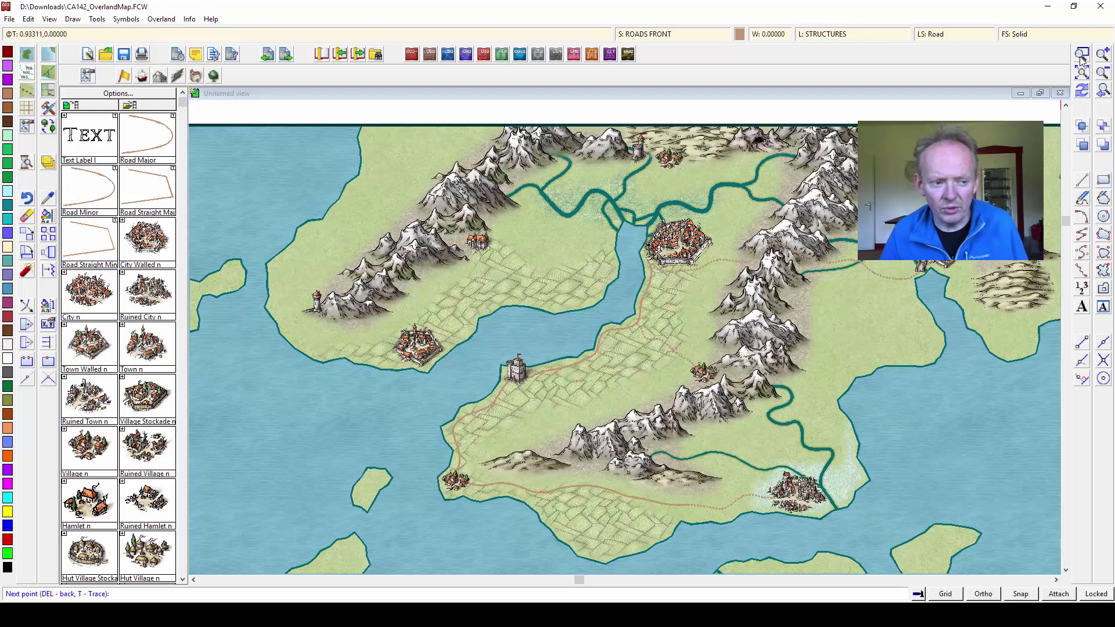
{"action": "left_click", "coordinate": [795, 384]}
{"action": "left_click", "coordinate": [811, 386]}
{"action": "left_click", "coordinate": [828, 361]}
{"action": "left_click", "coordinate": [843, 340]}
{"action": "left_click", "coordinate": [842, 310]}
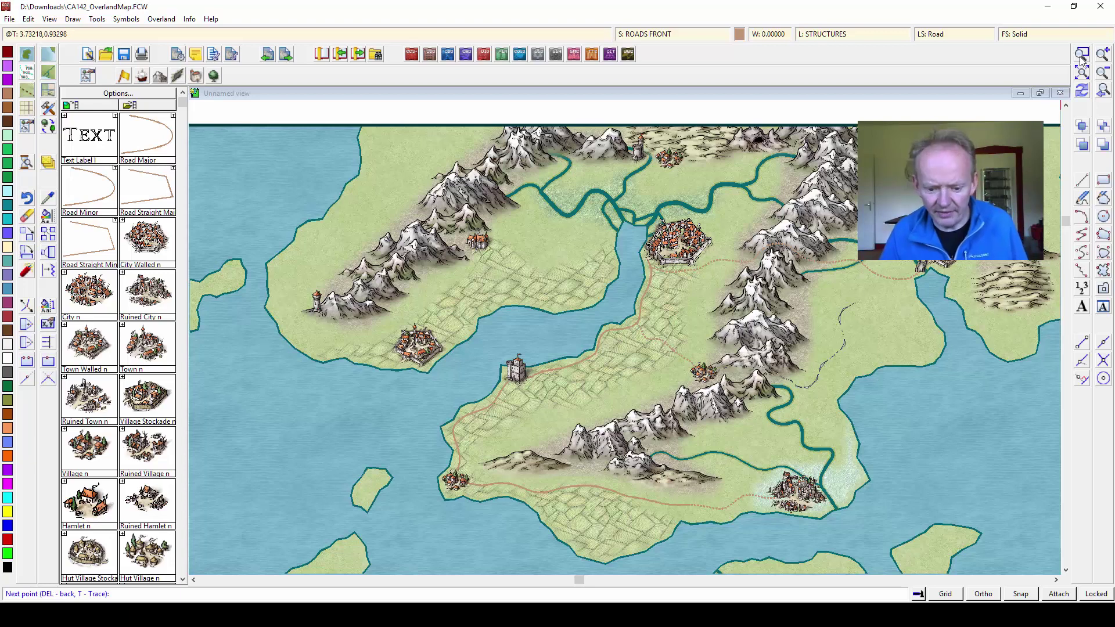
{"action": "key", "text": "Return"}
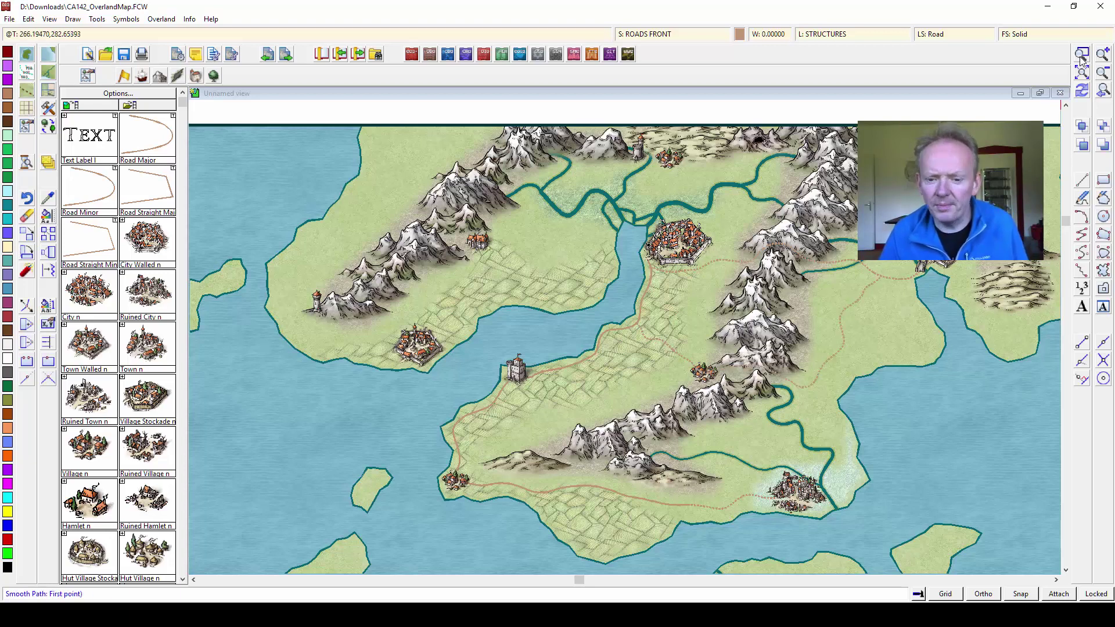
{"action": "right_click", "coordinate": [50, 167]}
{"action": "left_click", "coordinate": [87, 269]}
{"action": "left_click", "coordinate": [656, 340]}
{"action": "right_click", "coordinate": [655, 300]}
{"action": "left_click", "coordinate": [655, 299]}
{"action": "left_click", "coordinate": [482, 342]}
{"action": "key", "text": "Return"}
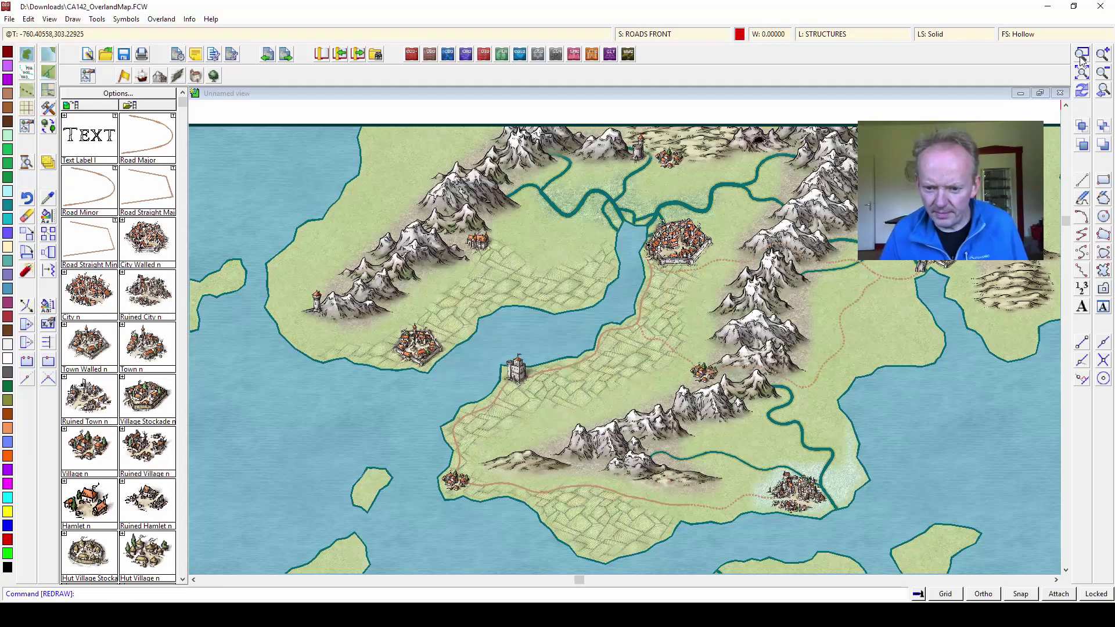
- Draw a Farmland area east of the central mountains around the minor road, tracing the coastline along its eastern edge
{"action": "left_click", "coordinate": [214, 75]}
{"action": "left_click", "coordinate": [89, 135]}
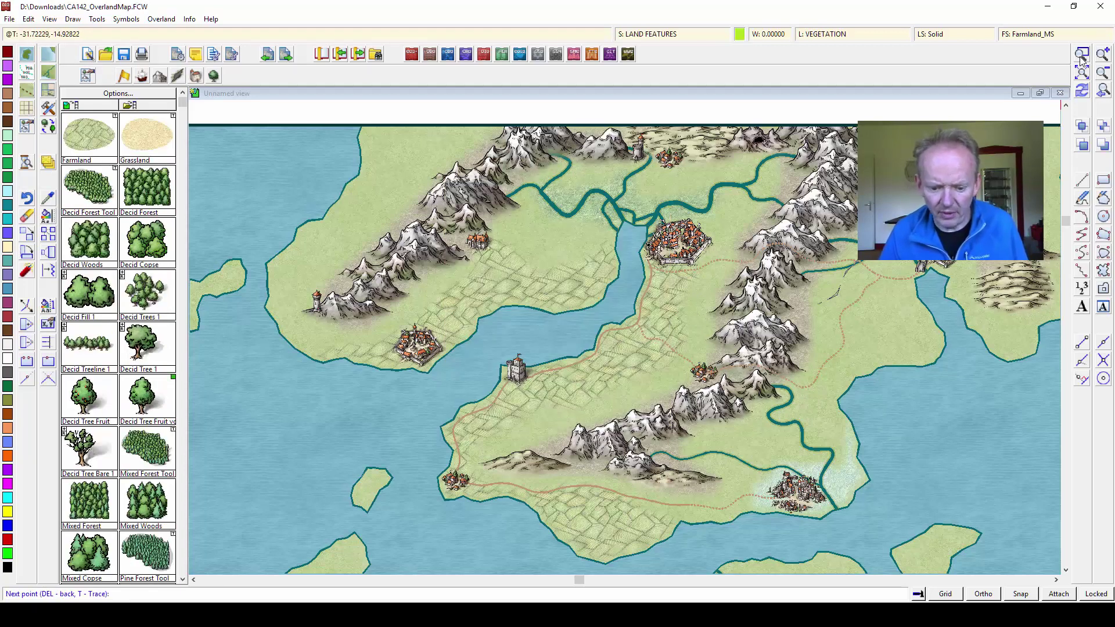
{"action": "key", "text": "t"}
{"action": "left_click", "coordinate": [923, 304]}
{"action": "left_click", "coordinate": [918, 276]}
{"action": "right_click", "coordinate": [918, 275]}
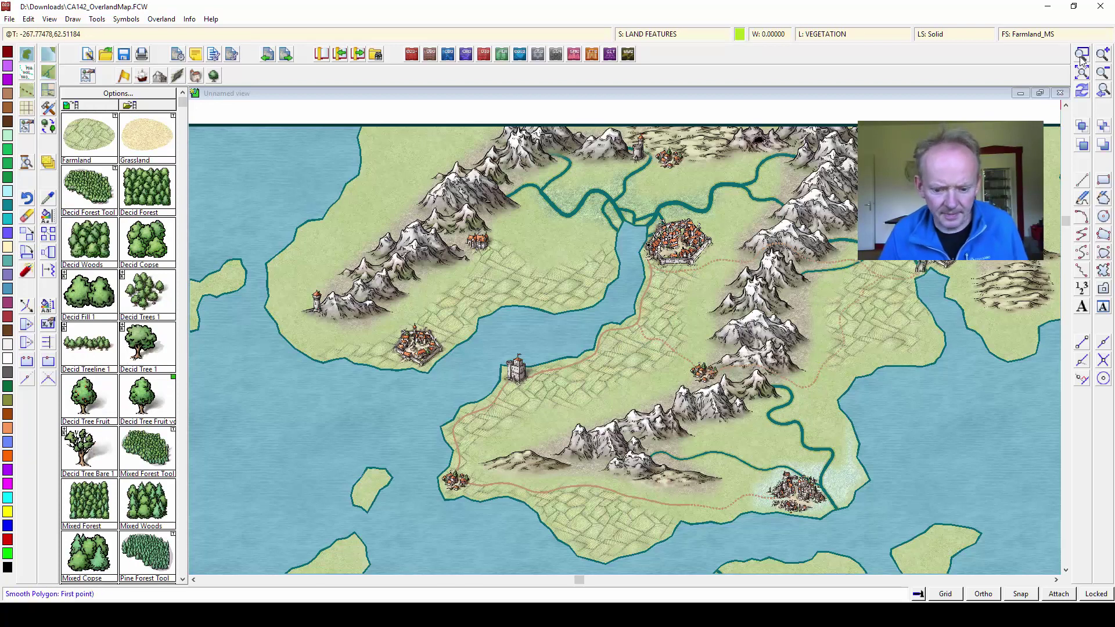
- Draw a deciduous forest with the Decid Forest Tool between the northwestern village and the inlet, just south of the river
{"action": "left_click", "coordinate": [89, 187]}
{"action": "left_click", "coordinate": [524, 199]}
{"action": "left_click", "coordinate": [493, 224]}
{"action": "left_click", "coordinate": [522, 257]}
{"action": "left_click", "coordinate": [556, 262]}
{"action": "left_click", "coordinate": [598, 235]}
{"action": "left_click", "coordinate": [549, 221]}
{"action": "right_click", "coordinate": [549, 222]}
- Draw a narrow north-south deciduous forest along the western foot of the central mountains, southeast of the walled city
{"action": "left_click", "coordinate": [701, 271]}
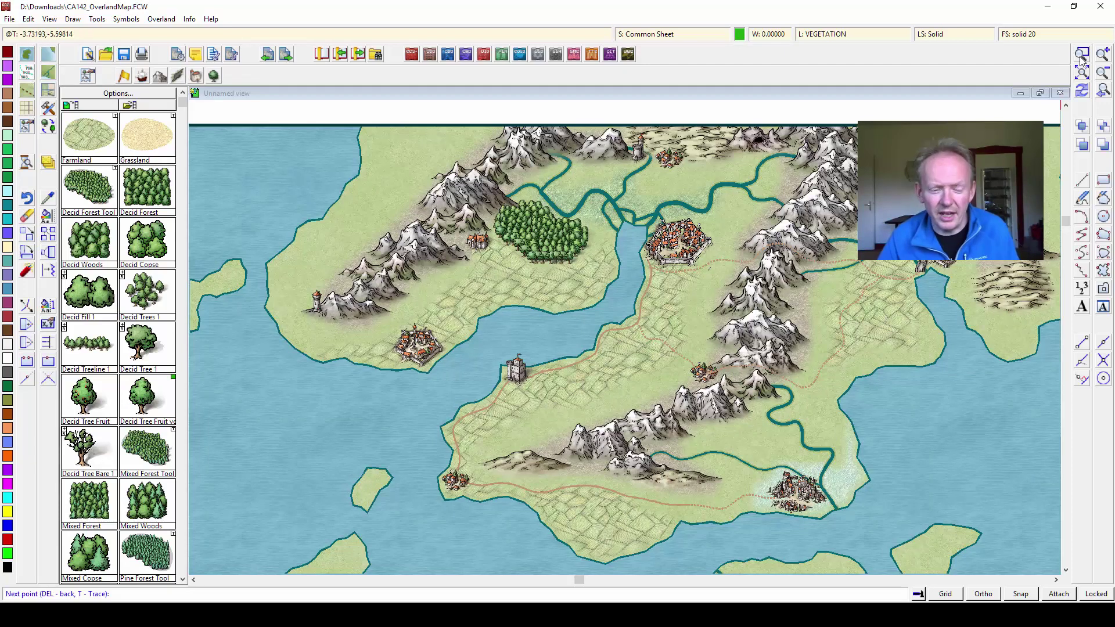
{"action": "left_click", "coordinate": [704, 347]}
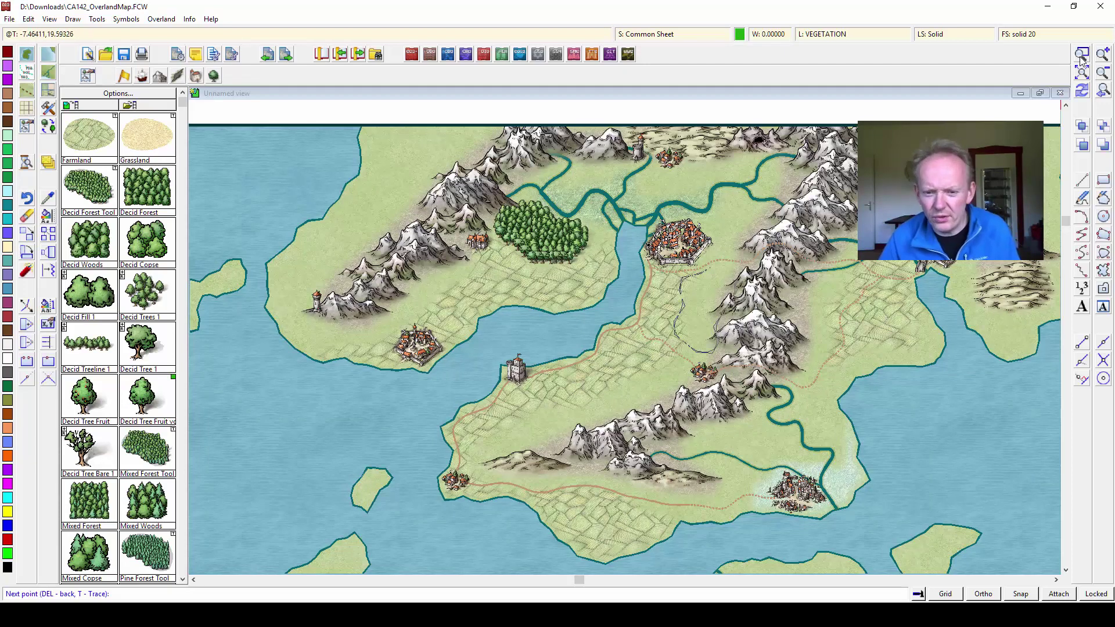
{"action": "right_click", "coordinate": [684, 334]}
- Draw a long deciduous forest strip along the northern foot of the southern mountains, from near the mountain village southwestward
{"action": "left_click", "coordinate": [653, 363]}
{"action": "left_click", "coordinate": [625, 377]}
{"action": "left_click", "coordinate": [599, 405]}
{"action": "left_click", "coordinate": [555, 404]}
{"action": "left_click", "coordinate": [517, 426]}
{"action": "left_click", "coordinate": [487, 438]}
{"action": "left_click", "coordinate": [477, 453]}
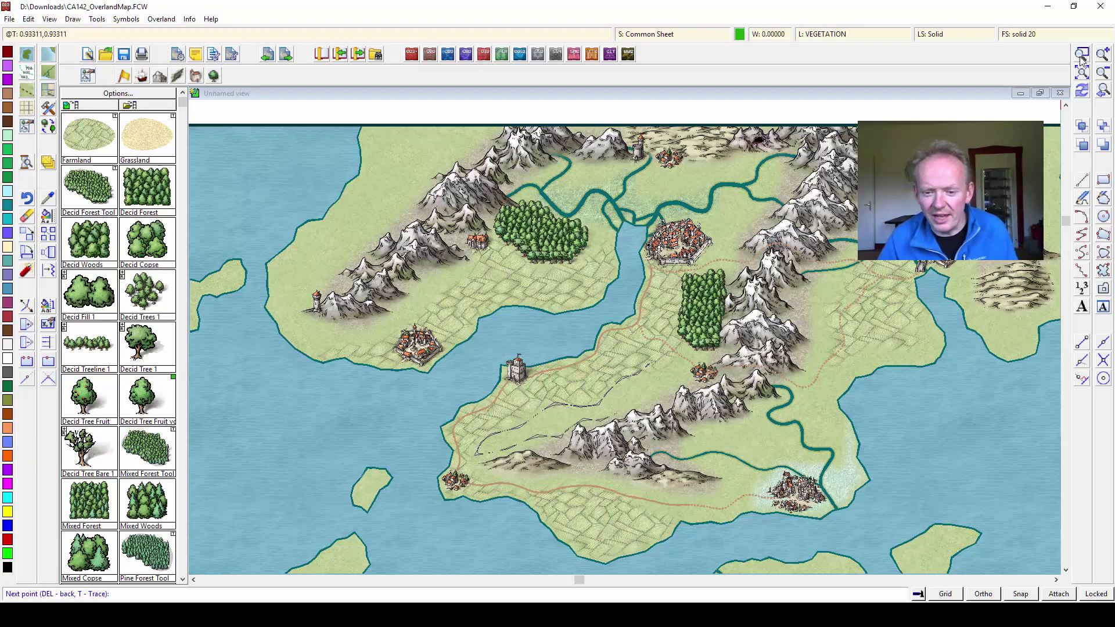
{"action": "right_click", "coordinate": [683, 367]}
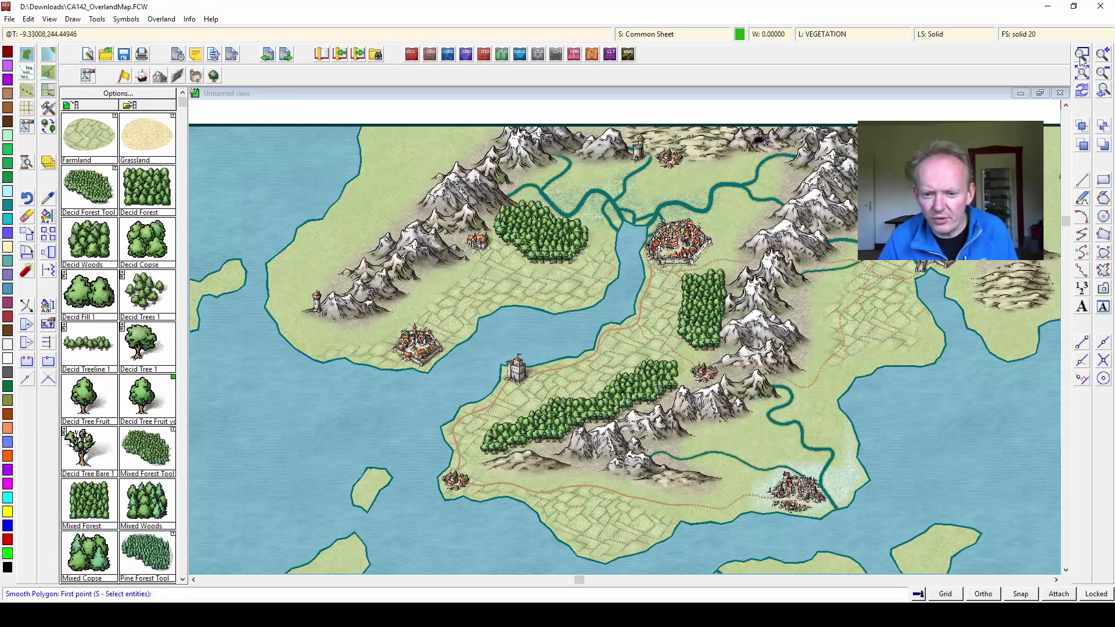
- Draw a deciduous forest strip along the southeastern foot of the western mountains, just north of the walled town
{"action": "left_click", "coordinate": [360, 229]}
{"action": "left_click", "coordinate": [399, 286]}
{"action": "left_click", "coordinate": [344, 332]}
{"action": "left_click", "coordinate": [372, 335]}
{"action": "left_click", "coordinate": [400, 315]}
{"action": "left_click", "coordinate": [440, 295]}
{"action": "right_click", "coordinate": [468, 274]}
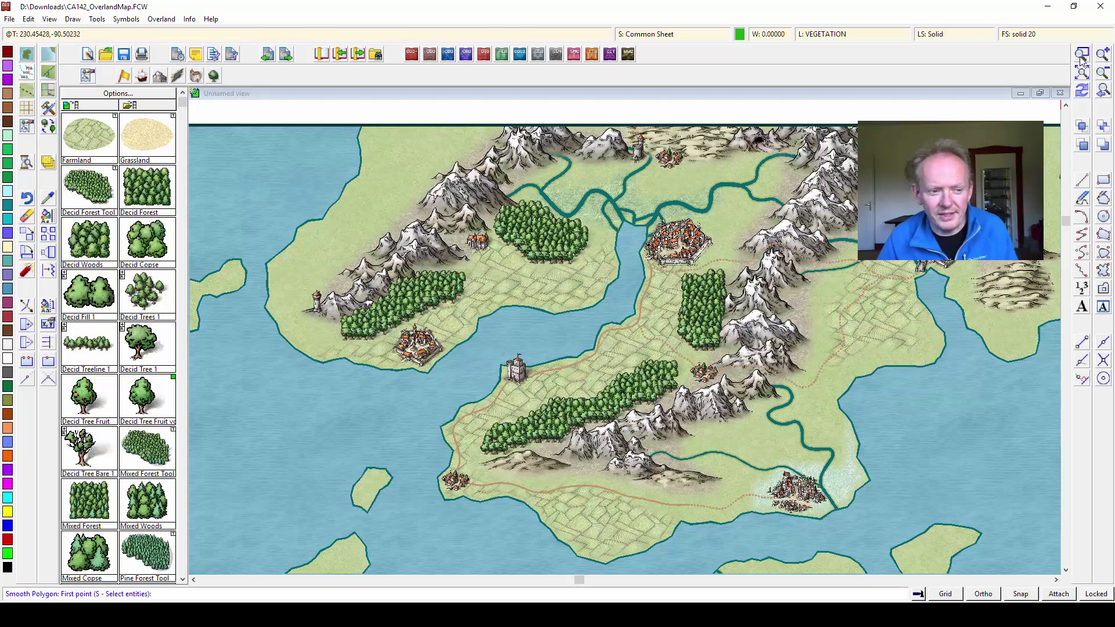
- Draw a major road from the western walled town northeast across the farmland towards the inlet
{"action": "left_click", "coordinate": [195, 75]}
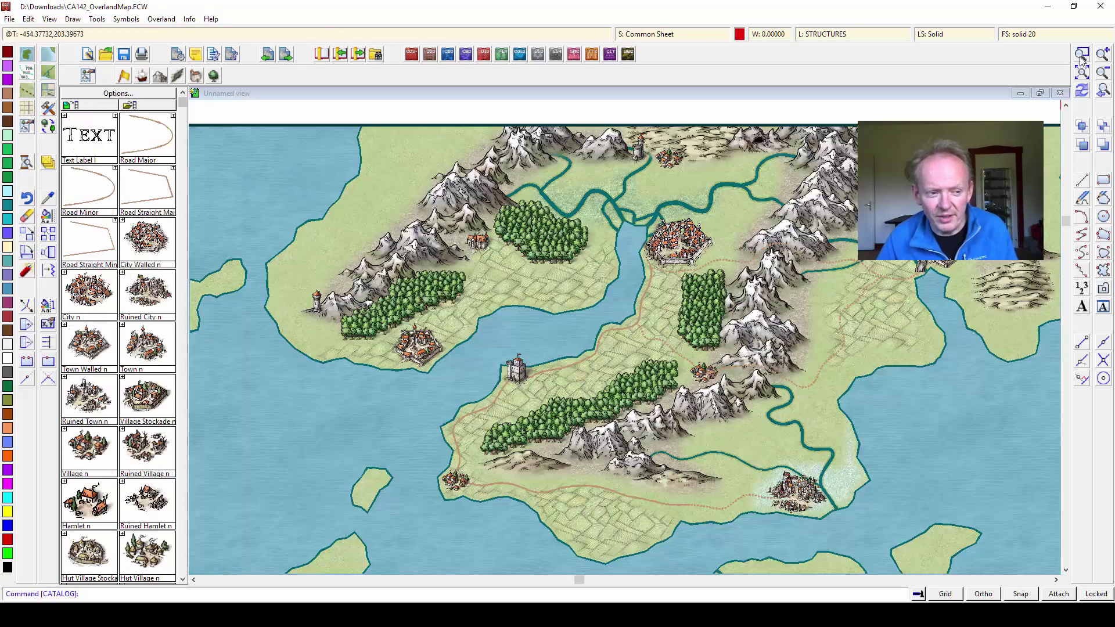
{"action": "left_click", "coordinate": [147, 135]}
{"action": "left_click", "coordinate": [441, 343]}
{"action": "left_click", "coordinate": [453, 327]}
{"action": "left_click", "coordinate": [481, 301]}
{"action": "left_click", "coordinate": [496, 289]}
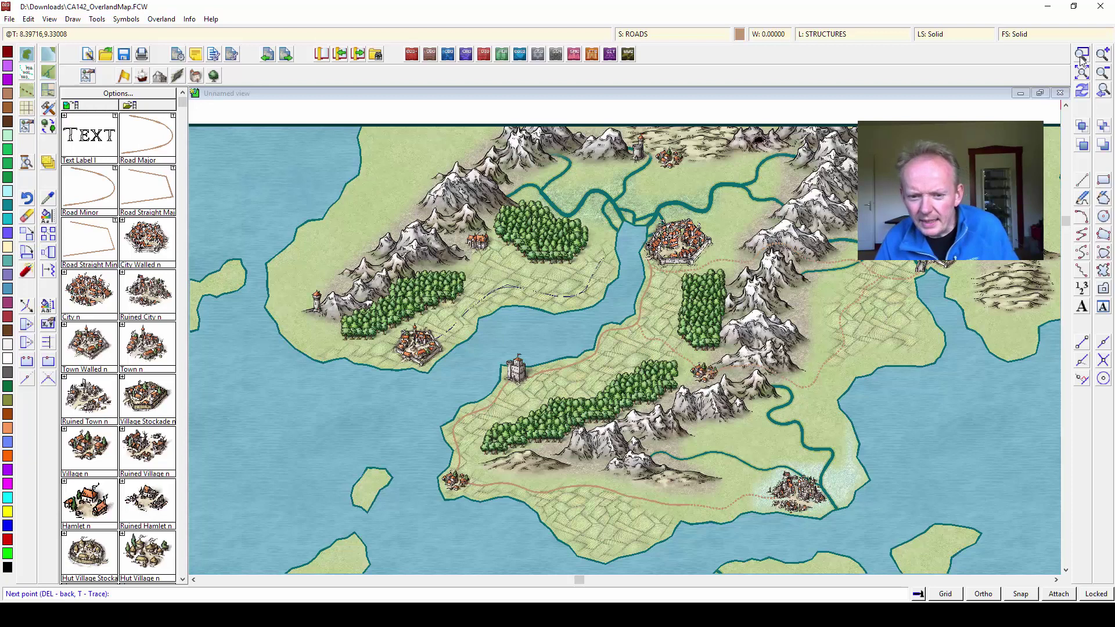
{"action": "key", "text": "Return"}
- Draw a minor road connecting the northwestern village beside the forest with the major road
{"action": "left_click", "coordinate": [89, 189]}
{"action": "left_click", "coordinate": [480, 250]}
{"action": "key", "text": "Return"}
- Place deciduous tree symbols around the western forest strip, just north of the walled town
{"action": "left_click", "coordinate": [213, 75]}
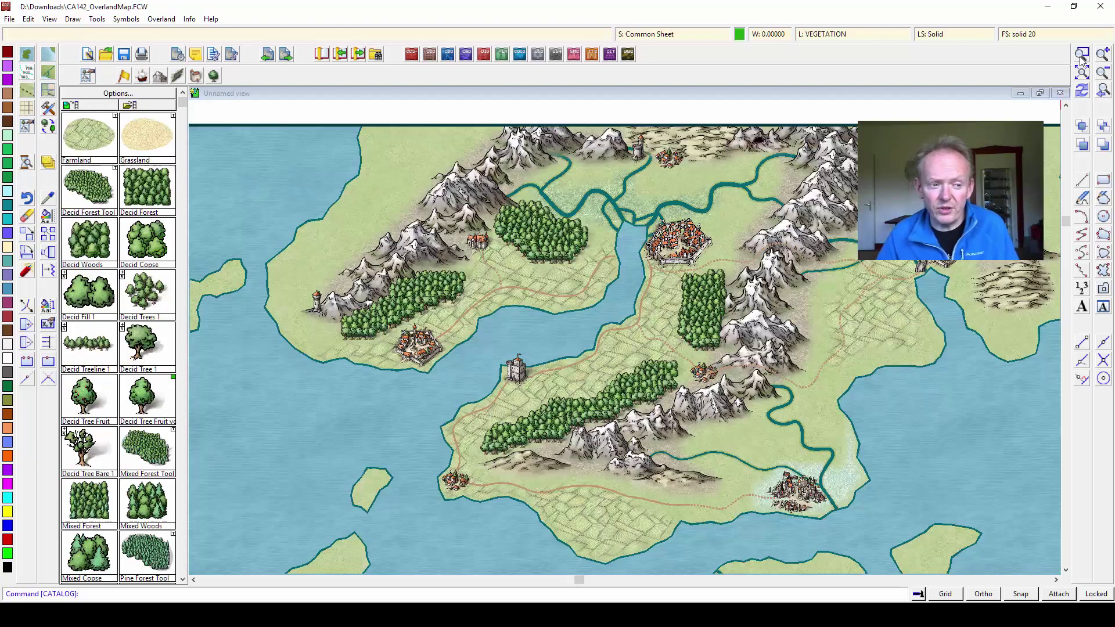
{"action": "left_click", "coordinate": [147, 345]}
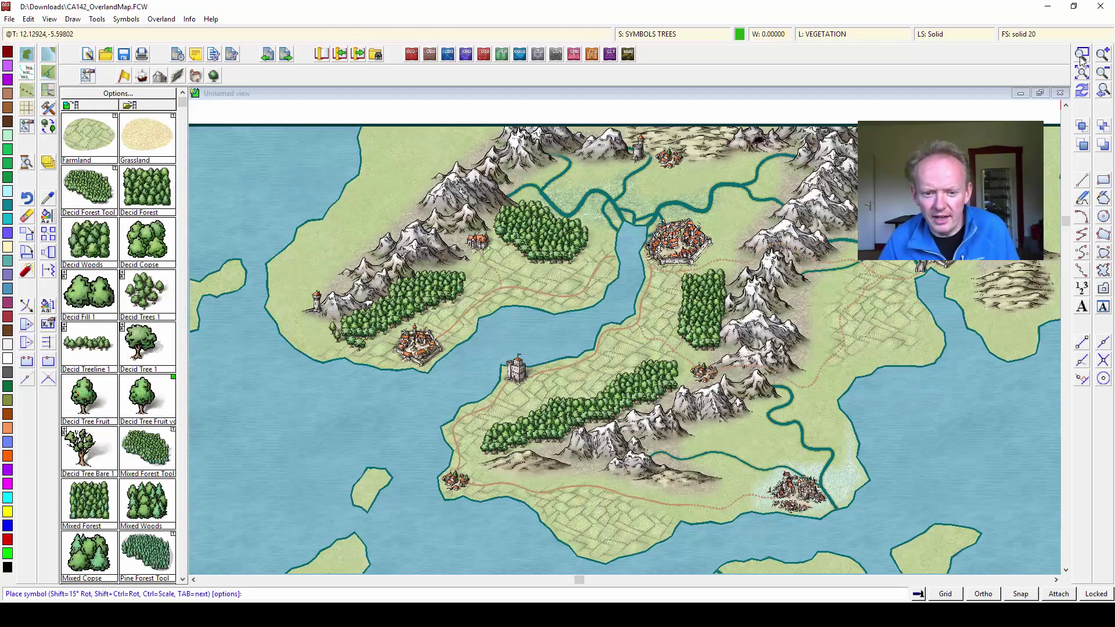
{"action": "left_click", "coordinate": [385, 342]}
{"action": "left_click", "coordinate": [365, 358]}
- Scatter deciduous tree symbols along the southern edge of the round forest beside the northwestern village
{"action": "left_click", "coordinate": [504, 250]}
{"action": "left_click", "coordinate": [521, 259]}
{"action": "left_click", "coordinate": [524, 267]}
{"action": "left_click", "coordinate": [539, 272]}
{"action": "left_click", "coordinate": [555, 269]}
{"action": "left_click", "coordinate": [565, 273]}
{"action": "left_click", "coordinate": [579, 260]}
{"action": "left_click", "coordinate": [592, 252]}
- Place deciduous tree symbols along the western and southern edges of the central forest below the walled city
{"action": "left_click", "coordinate": [674, 308]}
{"action": "left_click", "coordinate": [678, 327]}
{"action": "left_click", "coordinate": [672, 340]}
{"action": "left_click", "coordinate": [686, 351]}
{"action": "left_click", "coordinate": [703, 356]}
- Scatter deciduous tree symbols around the long southern forest strip and just east of the walled city
{"action": "left_click", "coordinate": [683, 376]}
{"action": "left_click", "coordinate": [670, 395]}
{"action": "left_click", "coordinate": [644, 405]}
{"action": "left_click", "coordinate": [586, 418]}
{"action": "left_click", "coordinate": [552, 445]}
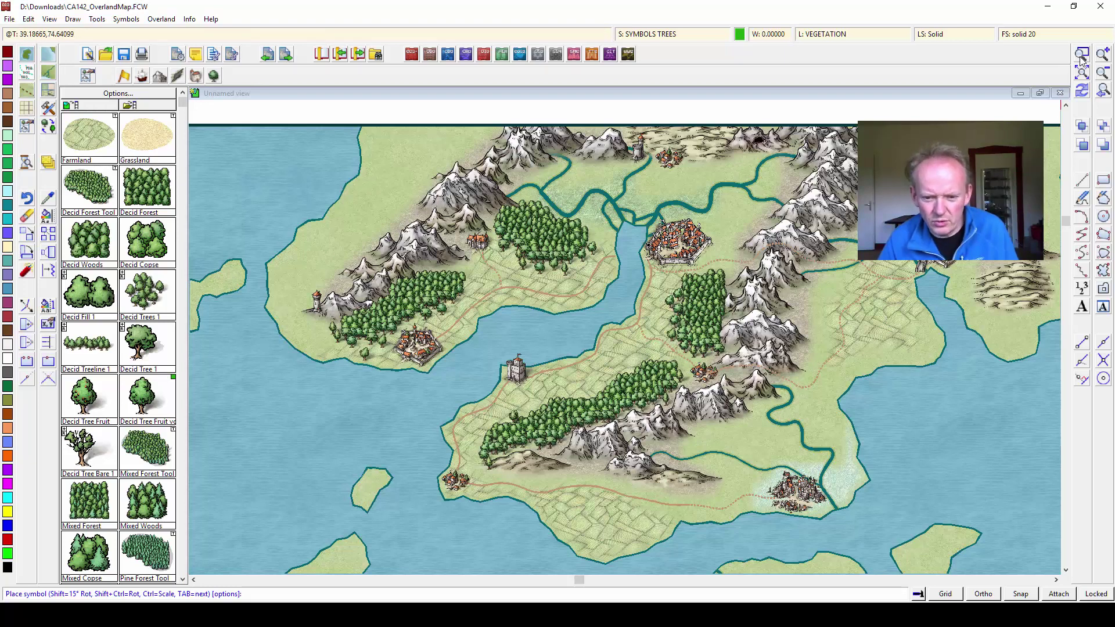
{"action": "left_click", "coordinate": [513, 417]}
{"action": "left_click", "coordinate": [534, 398]}
{"action": "left_click", "coordinate": [556, 395]}
{"action": "left_click", "coordinate": [580, 387]}
{"action": "left_click", "coordinate": [606, 375]}
{"action": "left_click", "coordinate": [637, 358]}
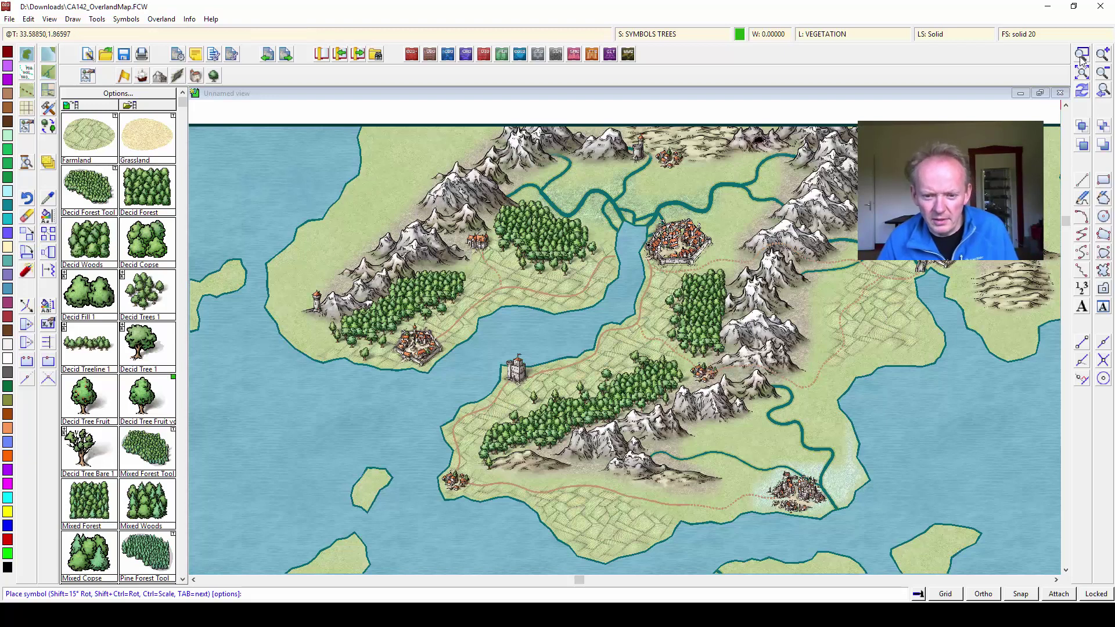
{"action": "left_click", "coordinate": [717, 249]}
{"action": "left_click", "coordinate": [740, 249]}
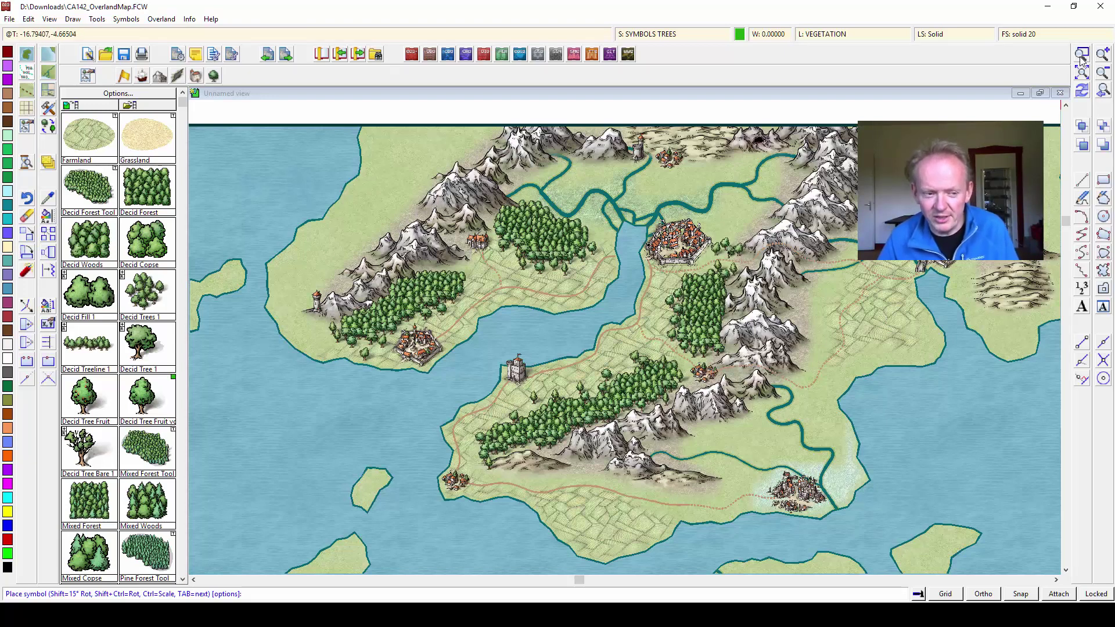
- Draw two pine forest patches in the northern valley, south of the village and beside the western river branches
{"action": "left_click", "coordinate": [146, 555]}
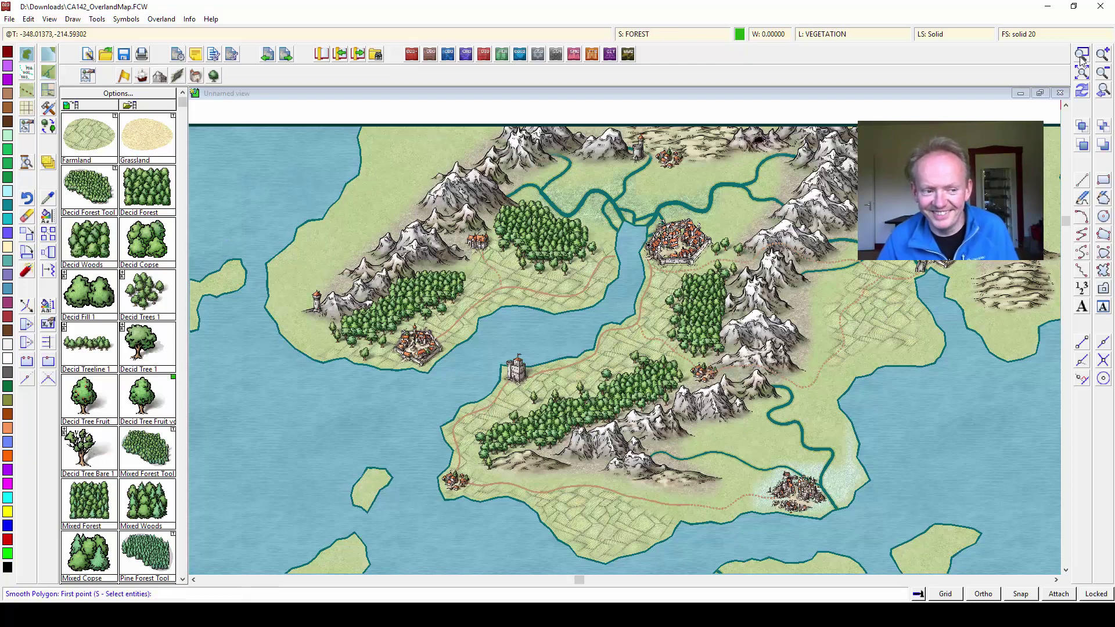
{"action": "left_click", "coordinate": [348, 221]}
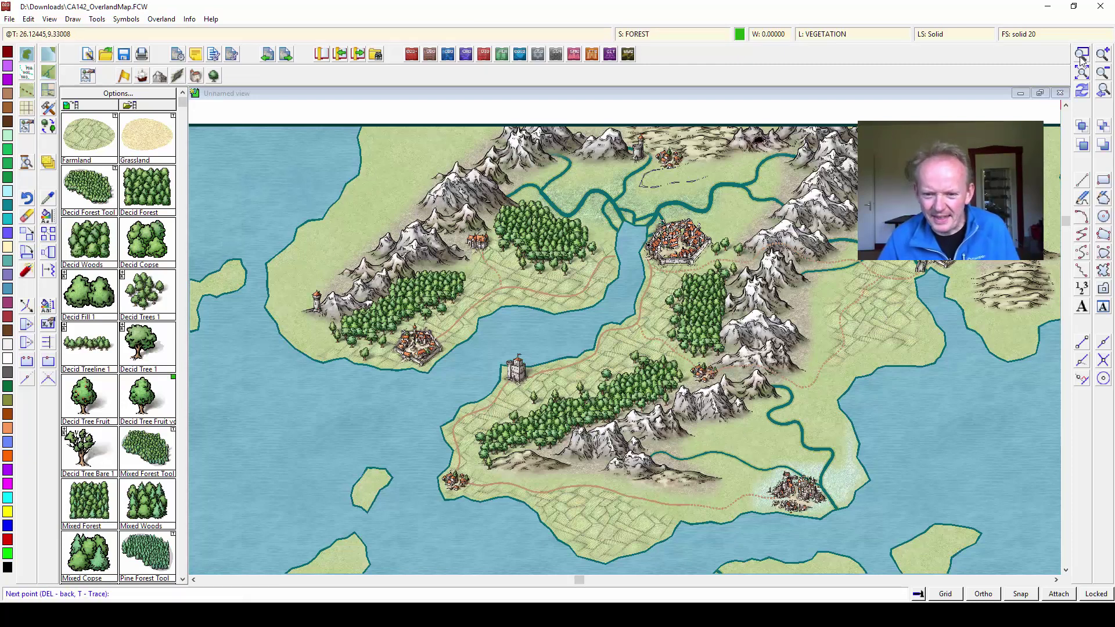
{"action": "key", "text": "Return"}
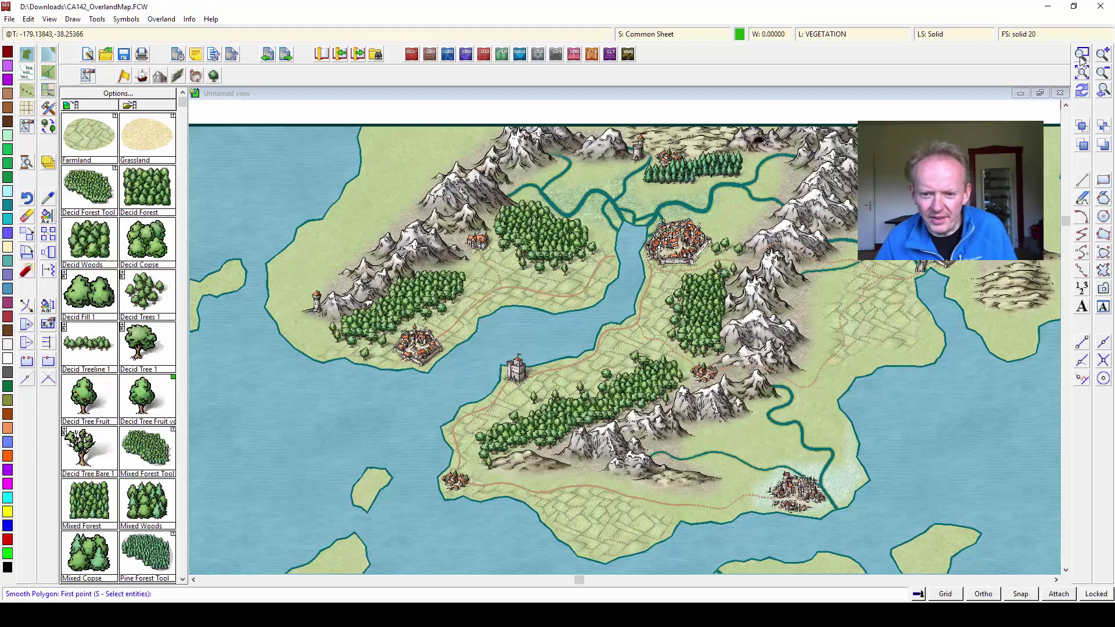
{"action": "key", "text": "Return"}
- Scatter pine tree symbols around the northern pine forests and across the river valley northeast of the walled city
{"action": "left_click", "coordinate": [182, 398]}
{"action": "left_click", "coordinate": [147, 189]}
{"action": "left_click", "coordinate": [578, 174]}
{"action": "left_click", "coordinate": [590, 176]}
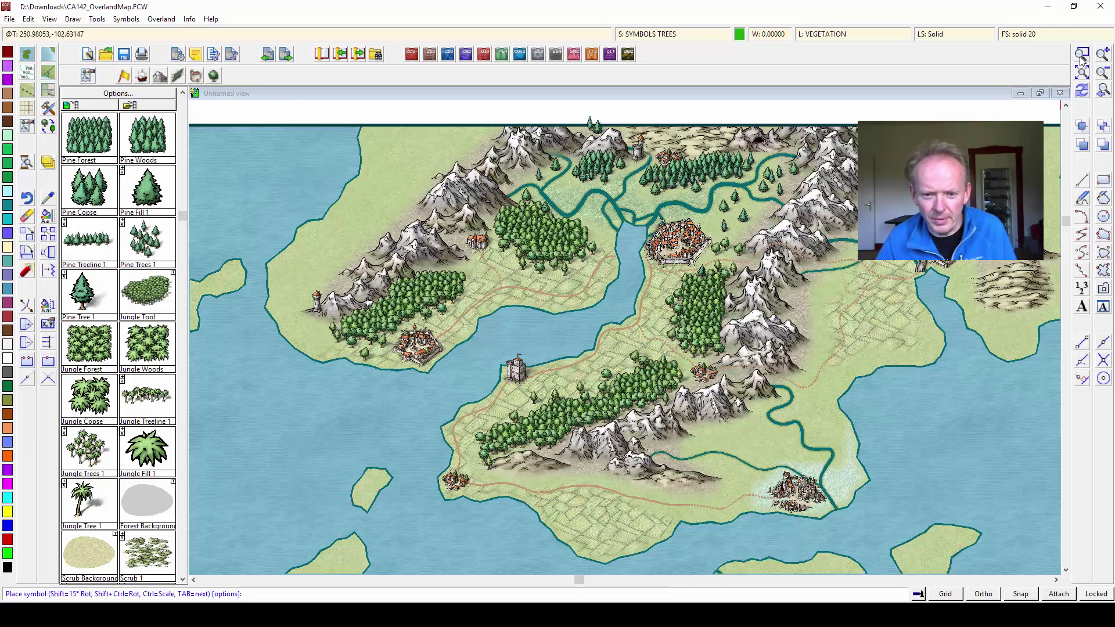
- Scatter deciduous tree symbols among the northern valley pines, along the roads and across the farmland by the inlet
{"action": "left_click", "coordinate": [182, 167]}
{"action": "left_click", "coordinate": [147, 294]}
{"action": "left_click", "coordinate": [571, 187]}
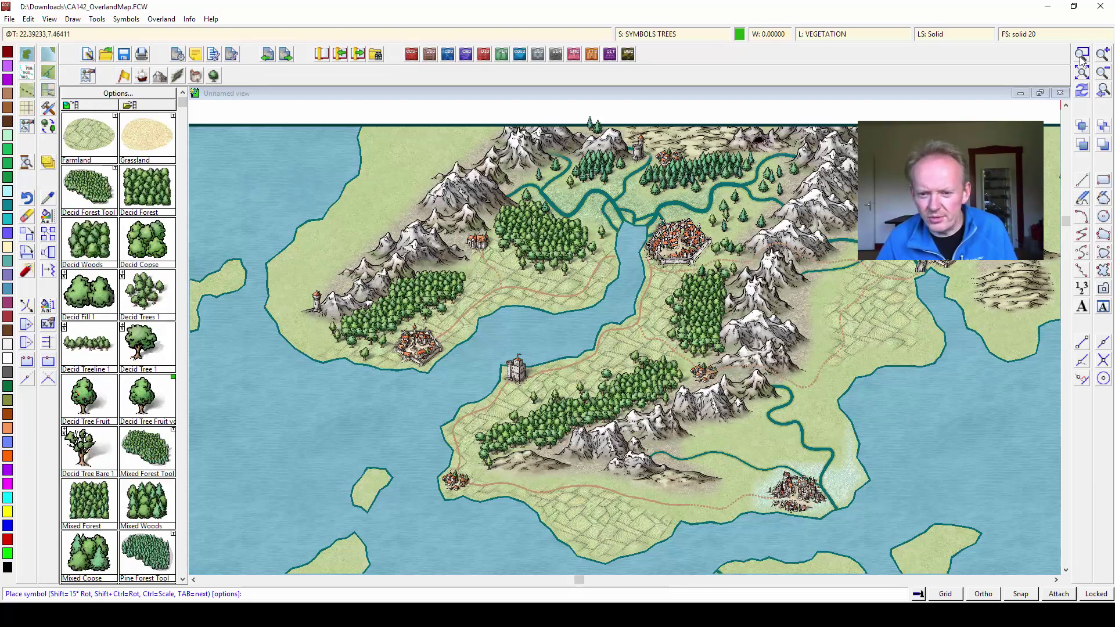
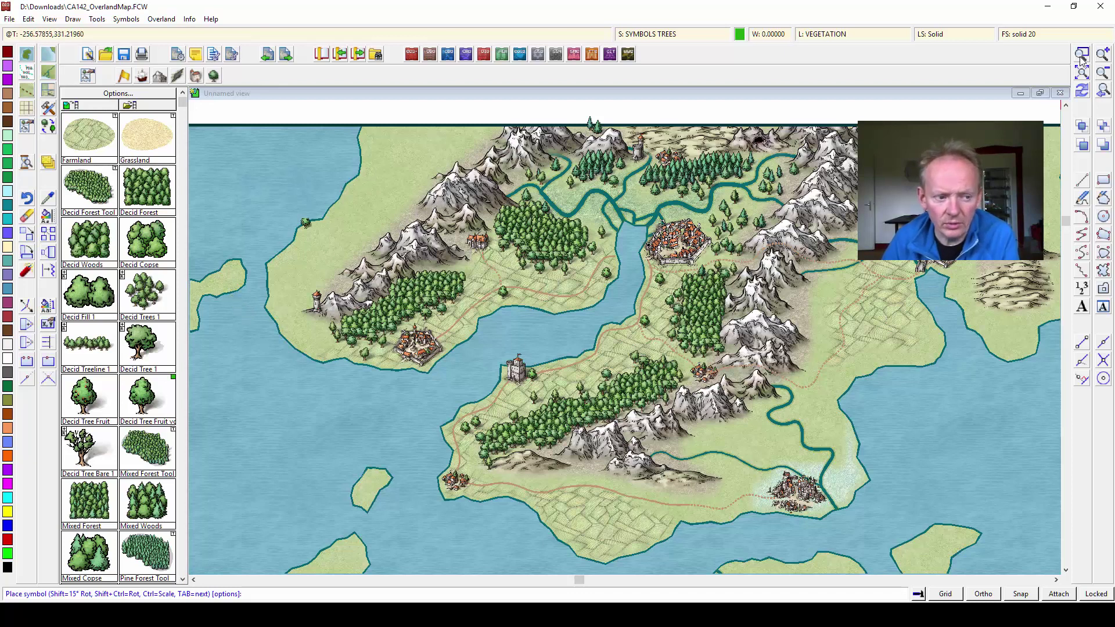
{"action": "right_click", "coordinate": [330, 207]}
{"action": "left_click", "coordinate": [608, 270]}
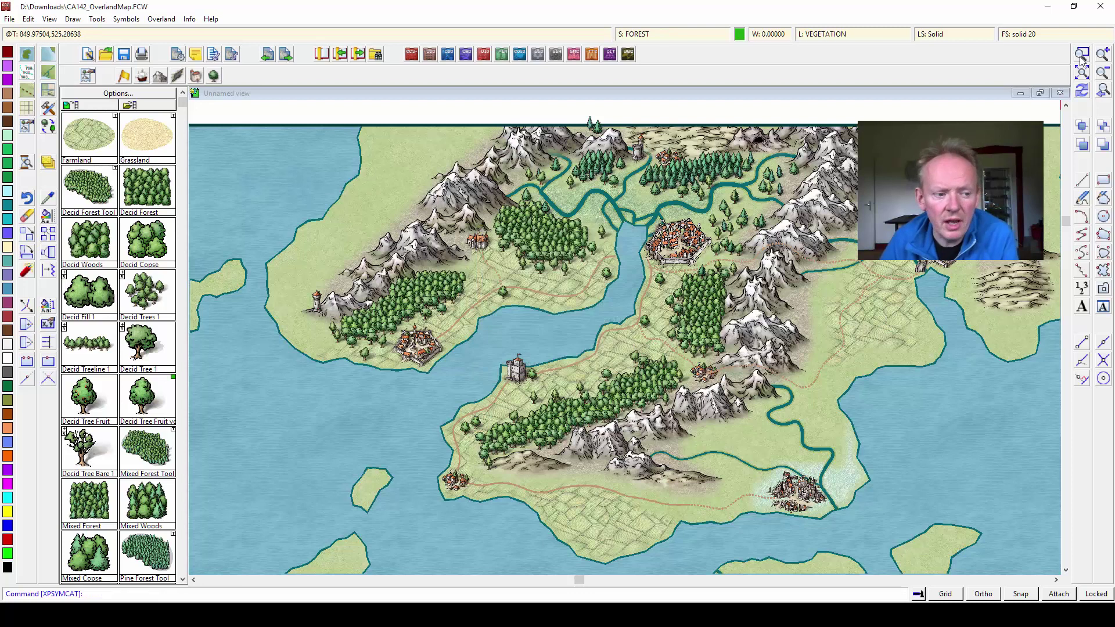
{"action": "left_click", "coordinate": [1081, 59]}
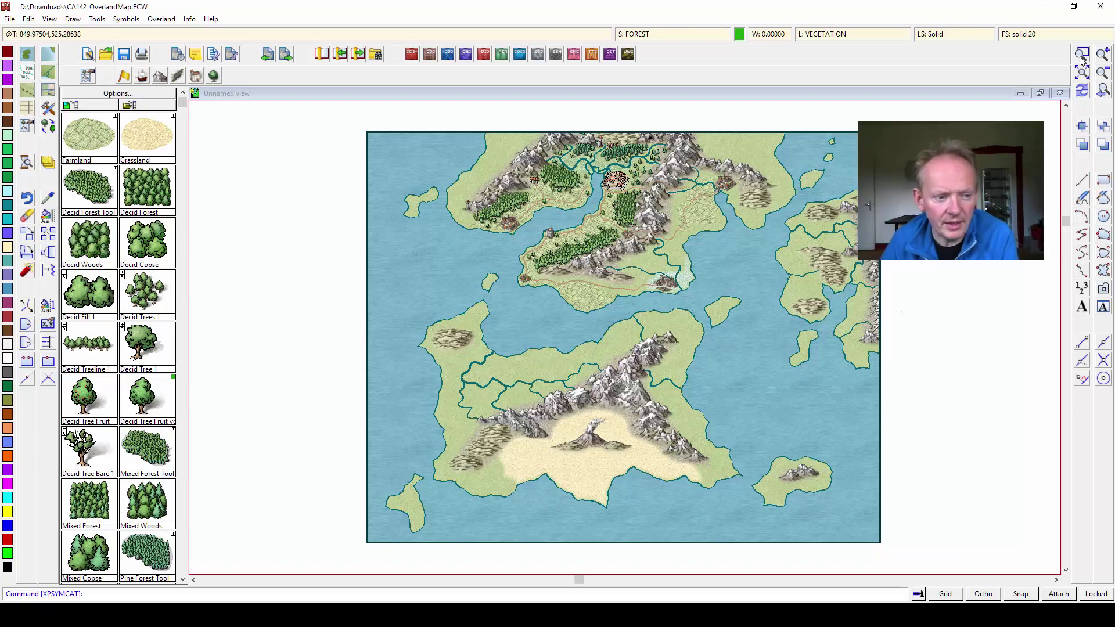
{"action": "left_click", "coordinate": [1082, 58]}
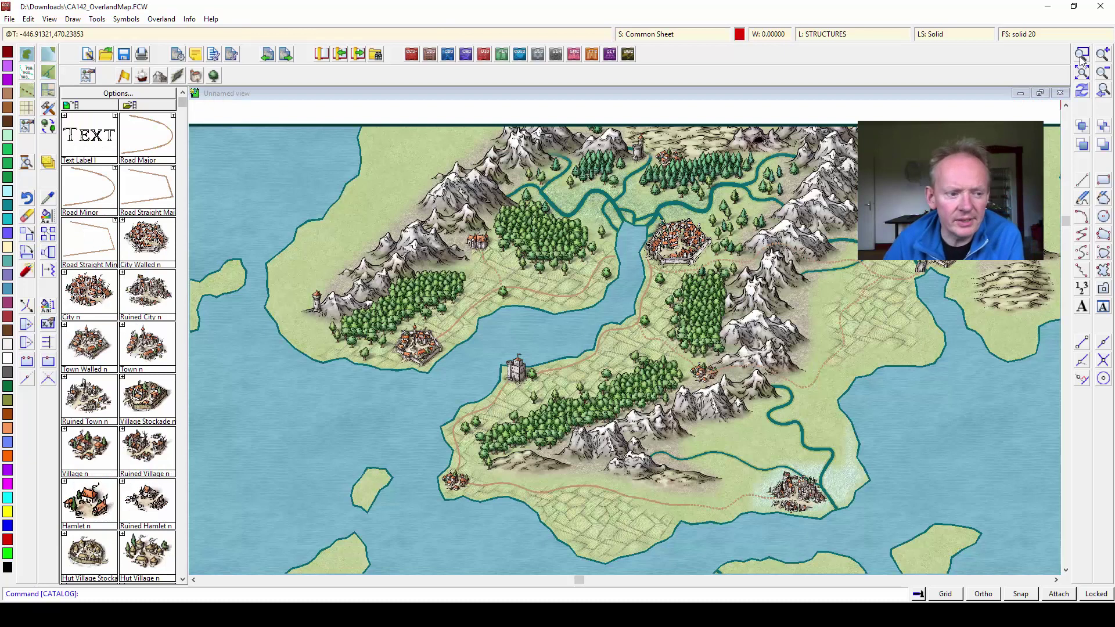
{"action": "scroll", "coordinate": [118, 343], "scroll_direction": "down", "scroll_amount": 3}
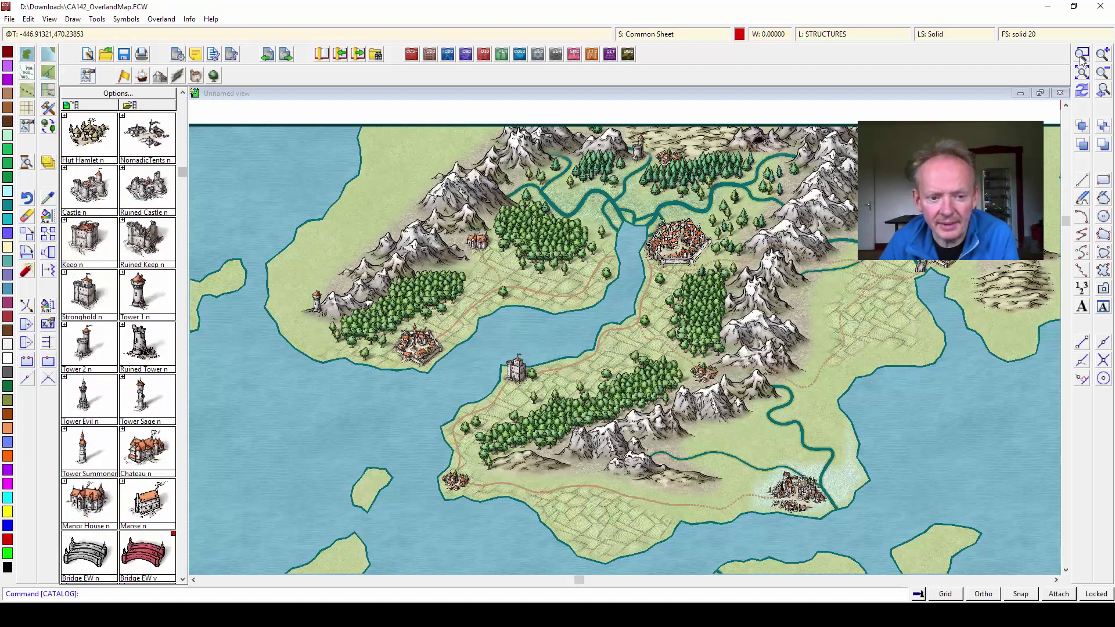
{"action": "left_click", "coordinate": [88, 133]}
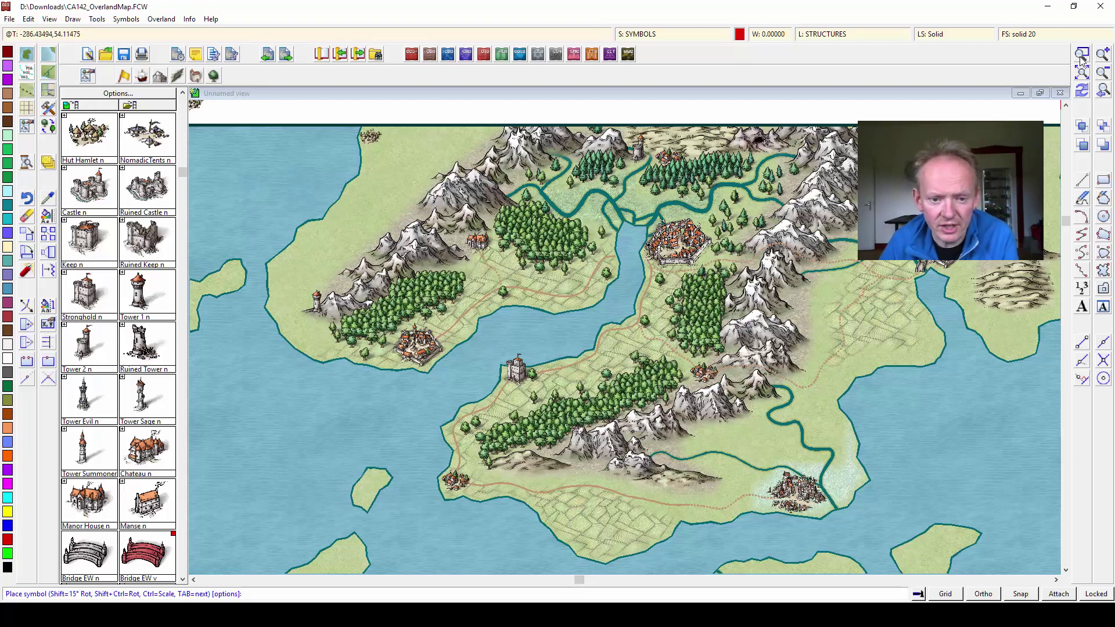
{"action": "key", "text": "Escape"}
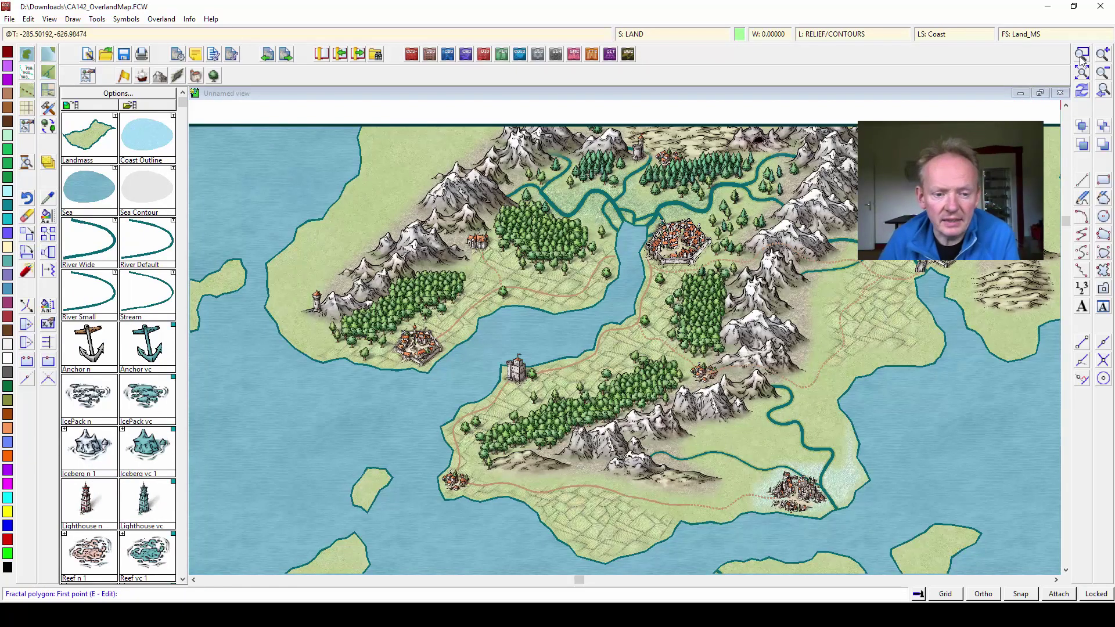
- Edit the landmass outline to cut a narrow inlet into the northwestern coast near the map's northern border
{"action": "key", "text": "e"}
{"action": "left_click", "coordinate": [362, 159]}
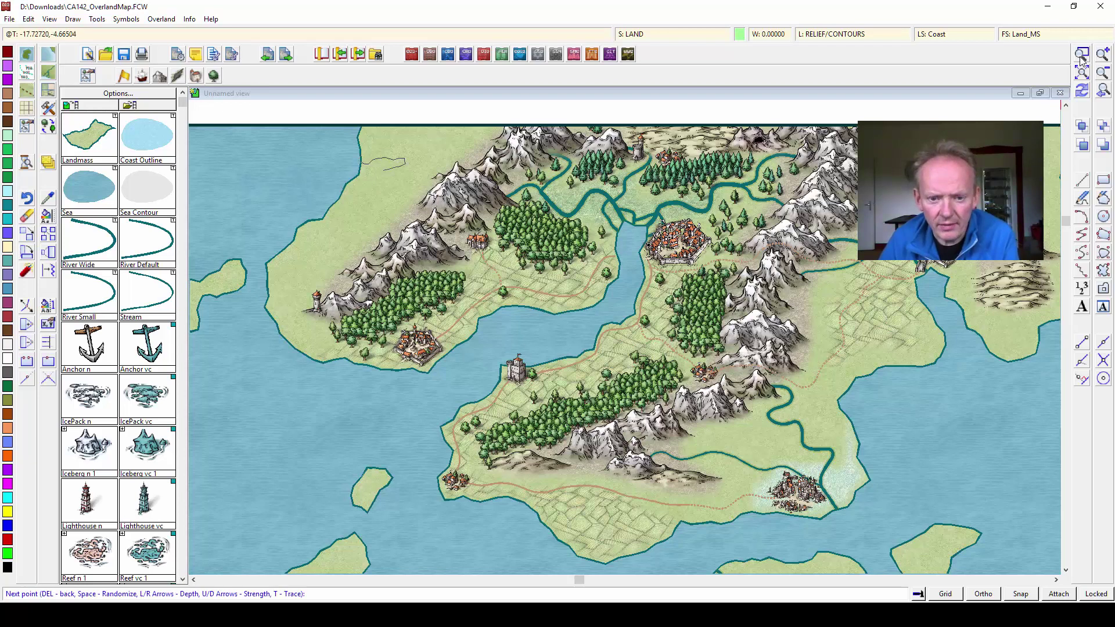
{"action": "key", "text": "Return"}
{"action": "left_click", "coordinate": [359, 175]}
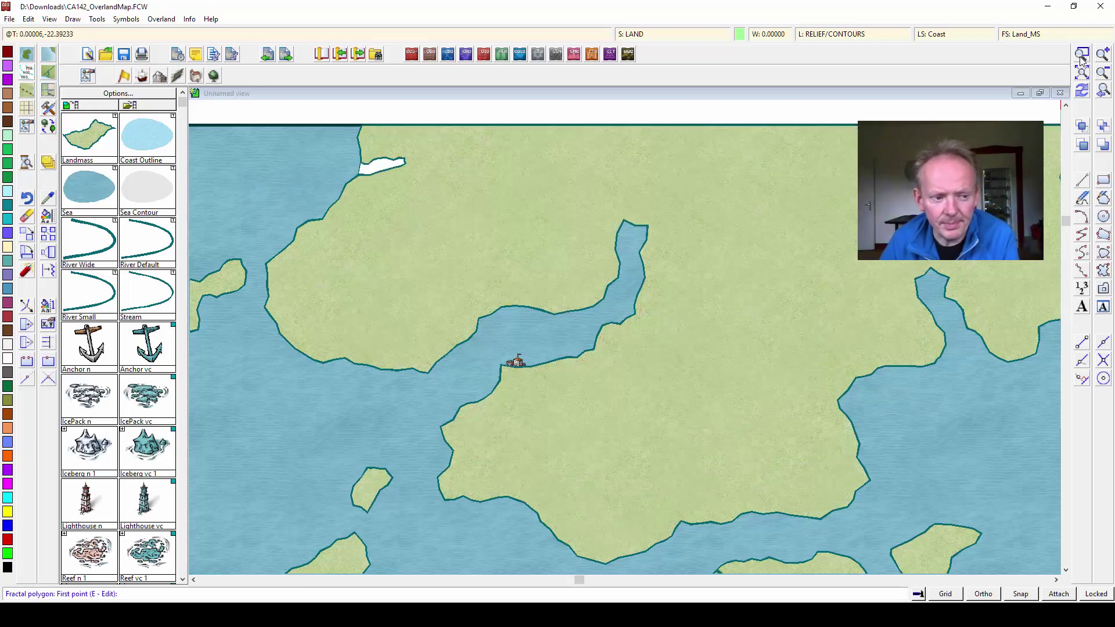
- Edit the landmass outline to cut two more narrow inlets farther south along the northwestern coast
{"action": "key", "text": "e"}
{"action": "left_click", "coordinate": [324, 219]}
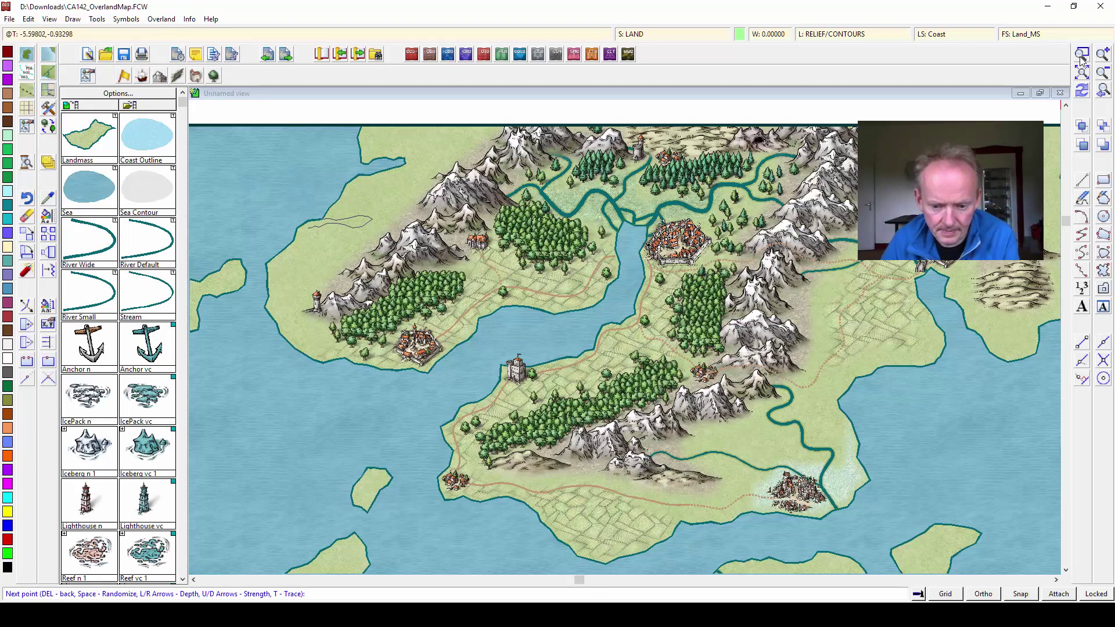
{"action": "key", "text": "Return"}
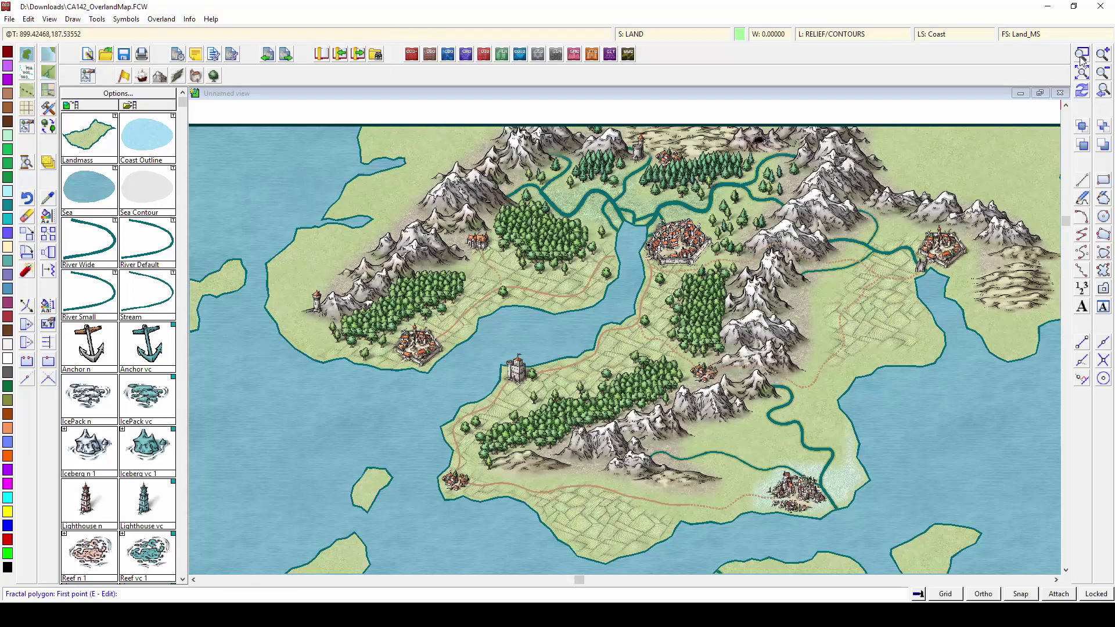
{"action": "key", "text": "e"}
{"action": "left_click", "coordinate": [267, 270]}
{"action": "left_click", "coordinate": [267, 261]}
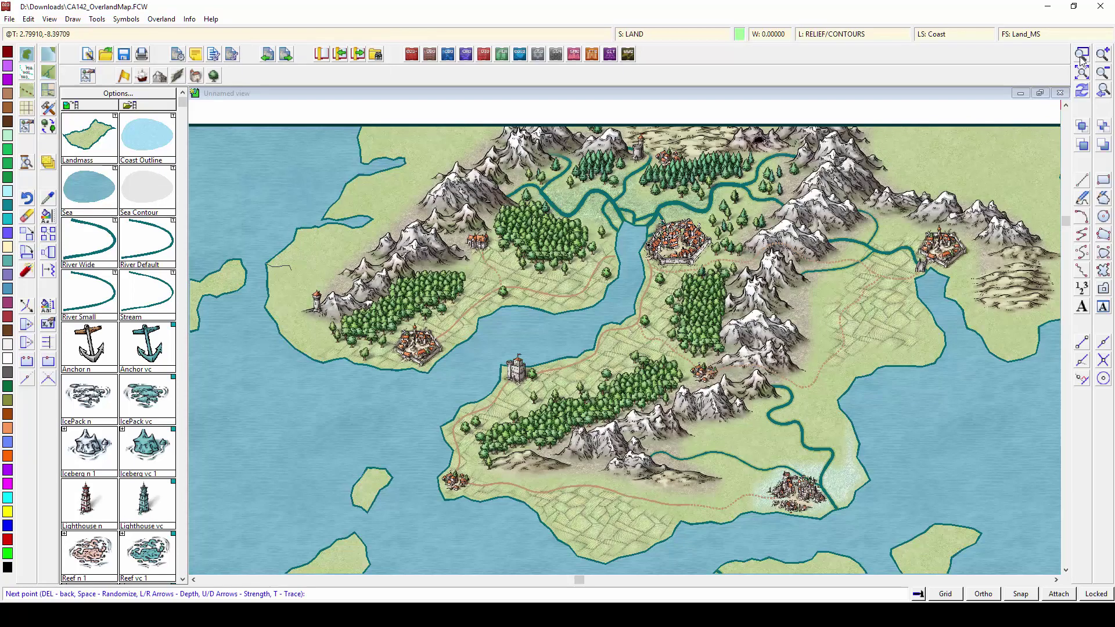
{"action": "key", "text": "Return"}
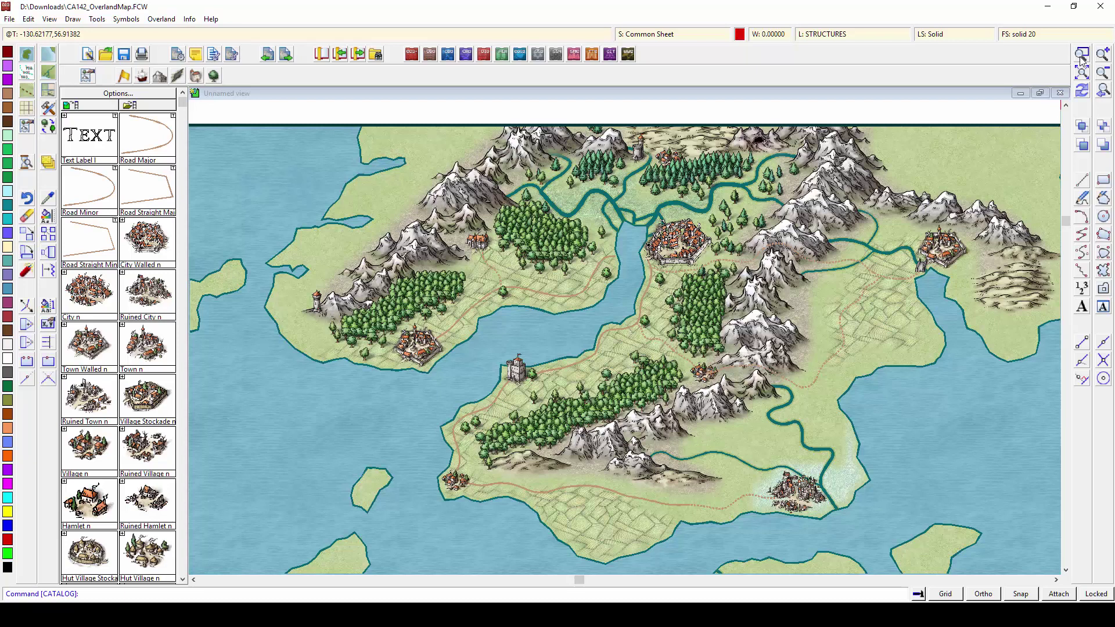
- Place three stockaded hut villages between the northwestern coast's inlets and the western mountains
{"action": "left_click", "coordinate": [147, 398]}
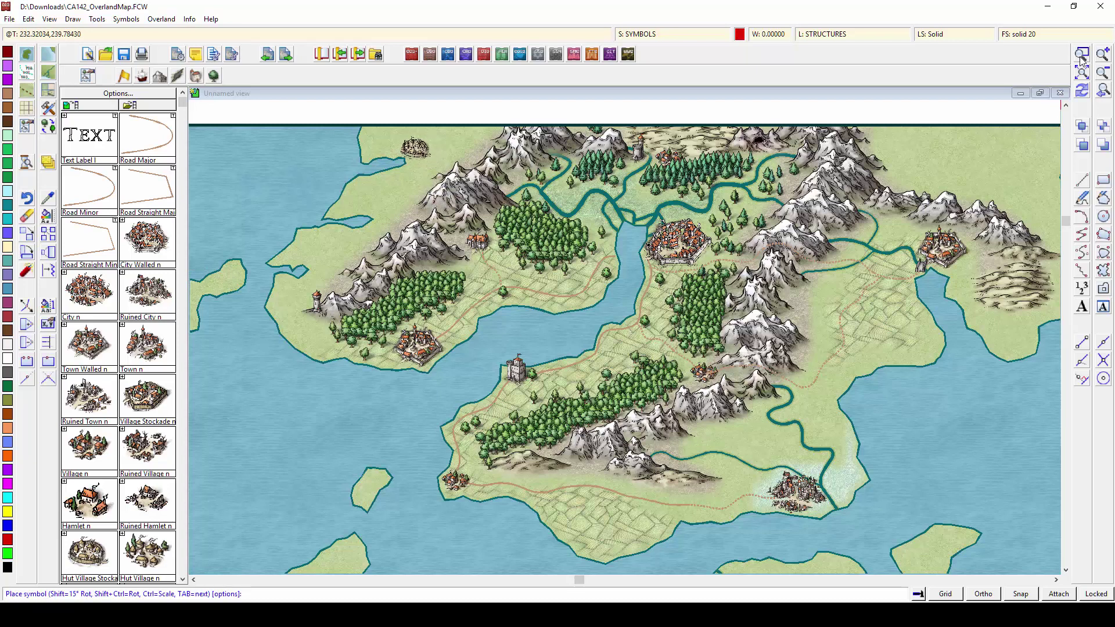
{"action": "left_click", "coordinate": [422, 153]}
{"action": "left_click", "coordinate": [392, 216]}
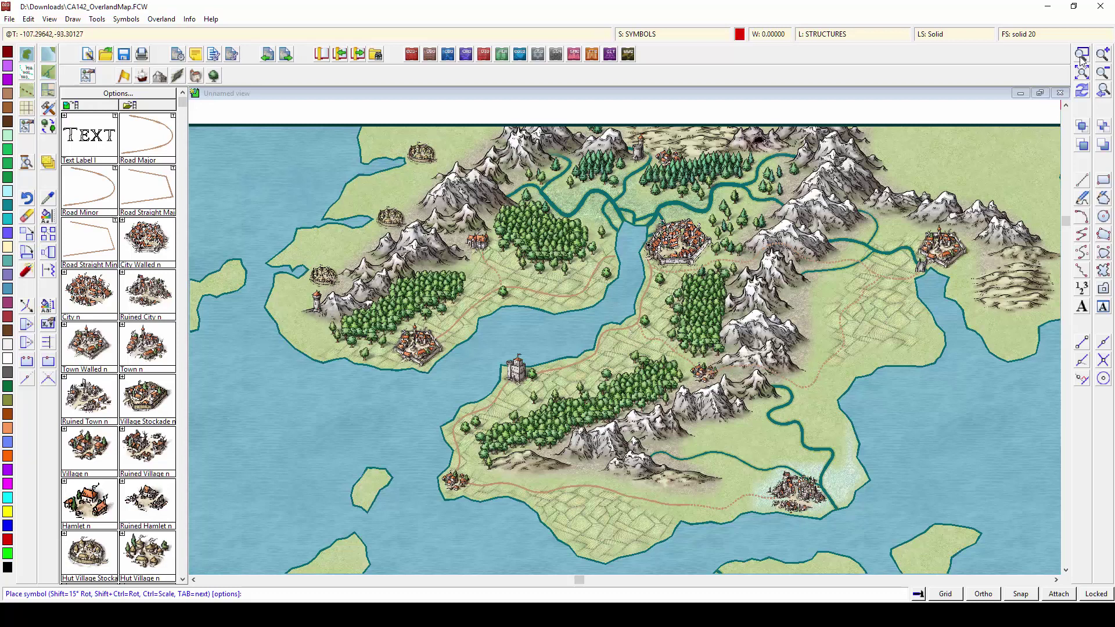
{"action": "left_click", "coordinate": [323, 261]}
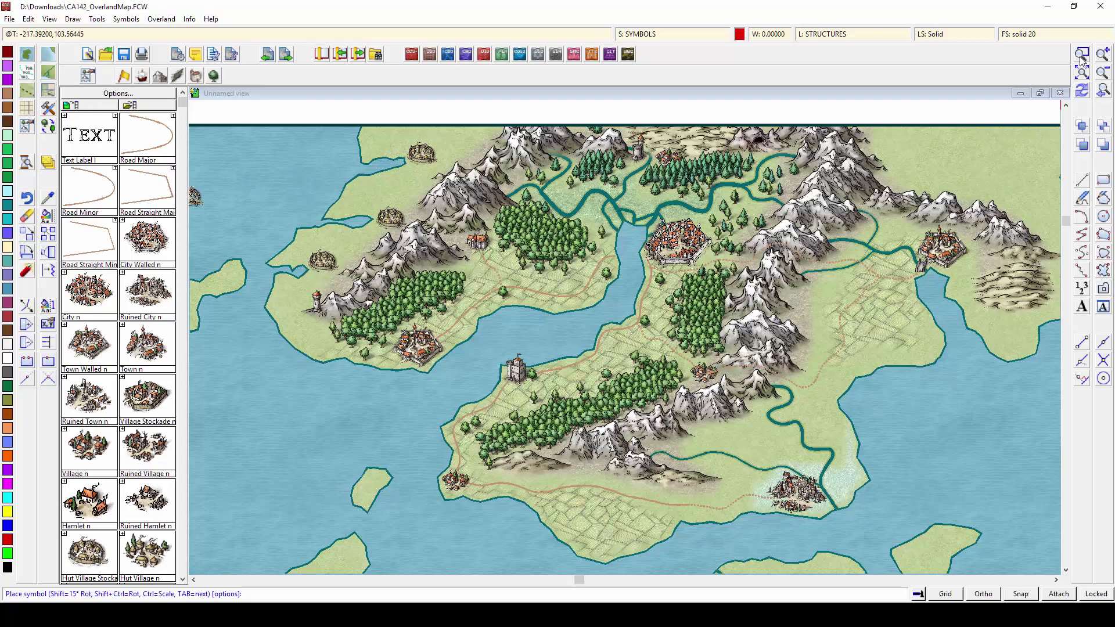
- Draw a pine forest along the map's northern border, above the northernmost stockaded village
{"action": "left_click", "coordinate": [214, 76]}
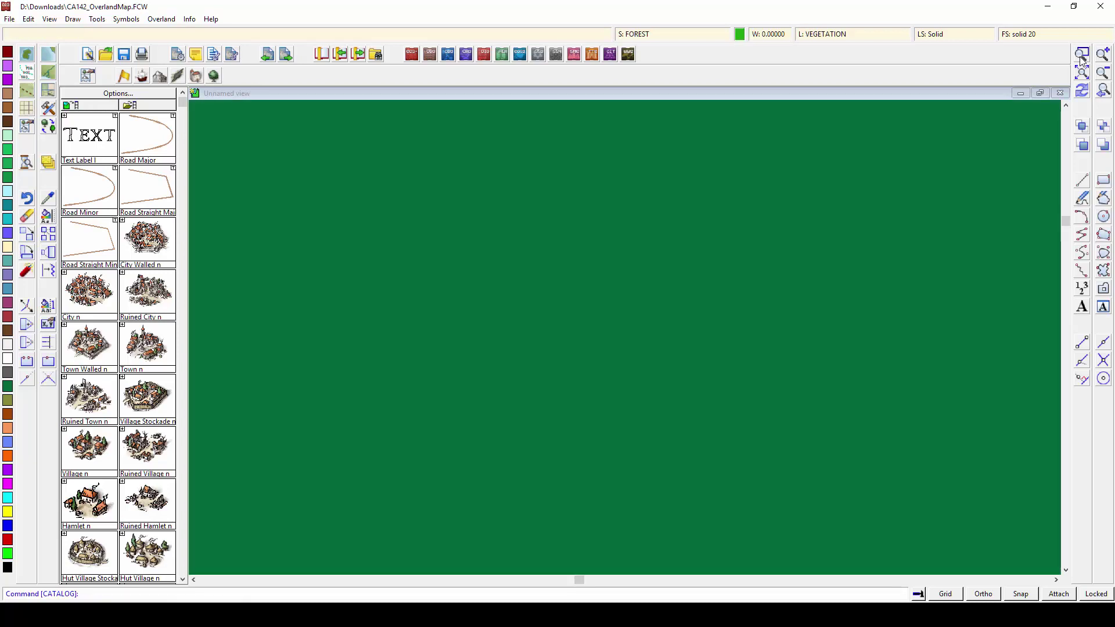
{"action": "left_click", "coordinate": [89, 188]}
{"action": "left_click", "coordinate": [365, 128]}
{"action": "left_click", "coordinate": [369, 145]}
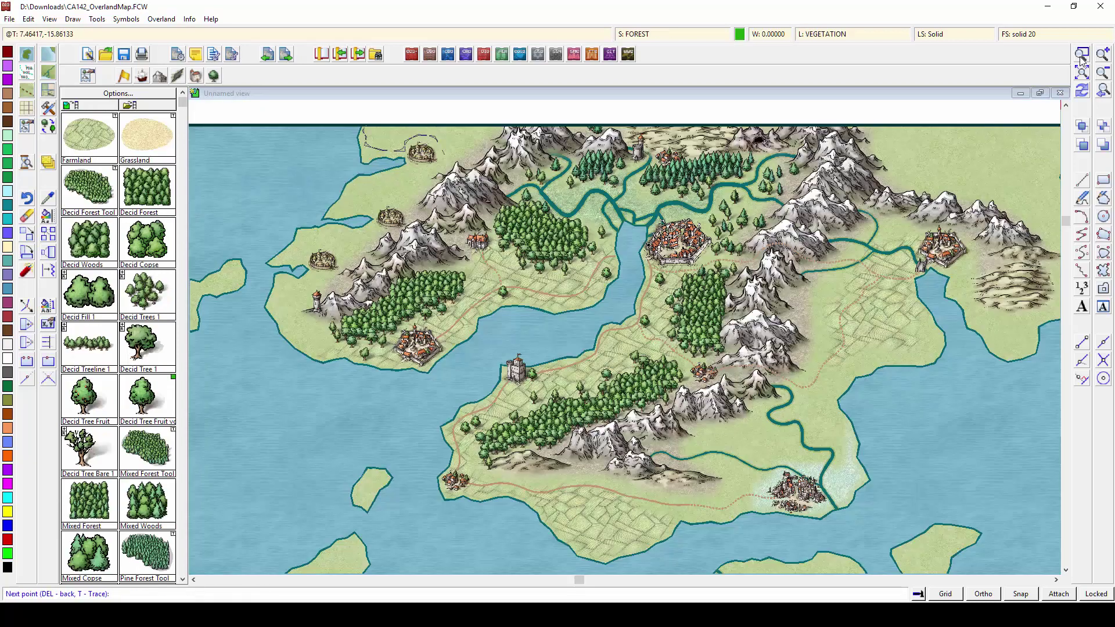
{"action": "right_click", "coordinate": [482, 137]}
- Draw two pine forest patches on the northwestern coast, above the middle and southern stockaded villages
{"action": "left_click", "coordinate": [413, 169]}
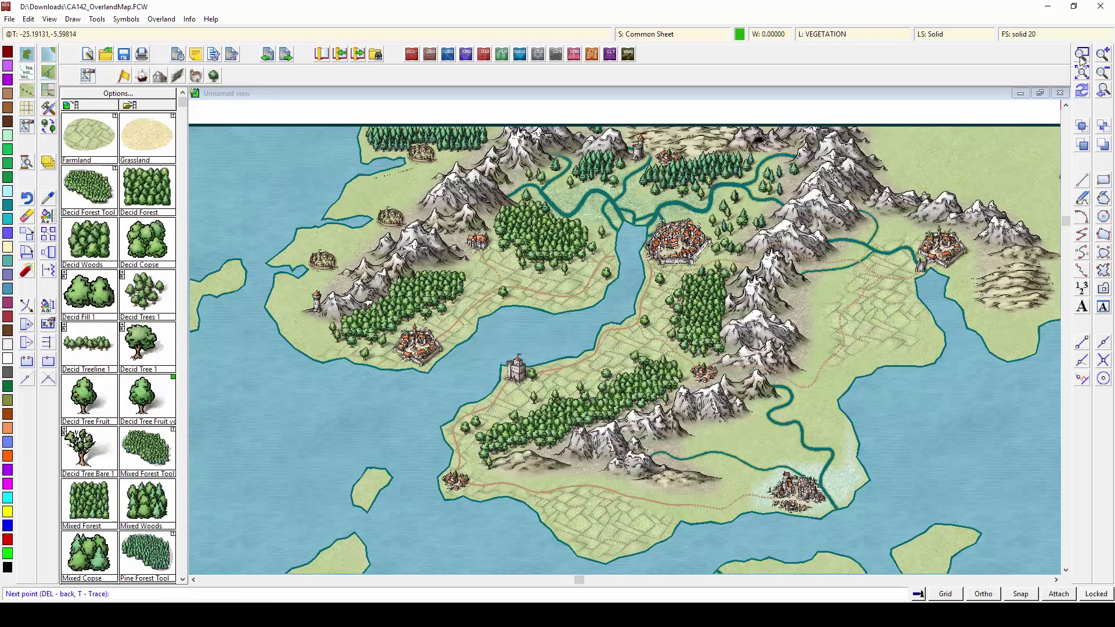
{"action": "right_click", "coordinate": [421, 189]}
{"action": "left_click", "coordinate": [372, 231]}
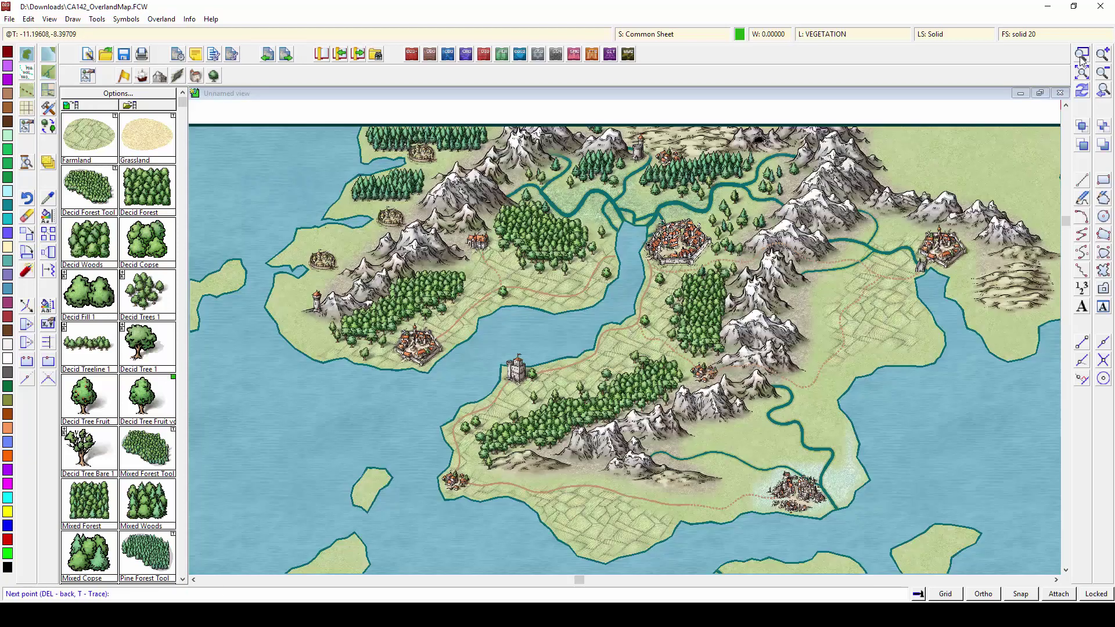
{"action": "key", "text": "Return"}
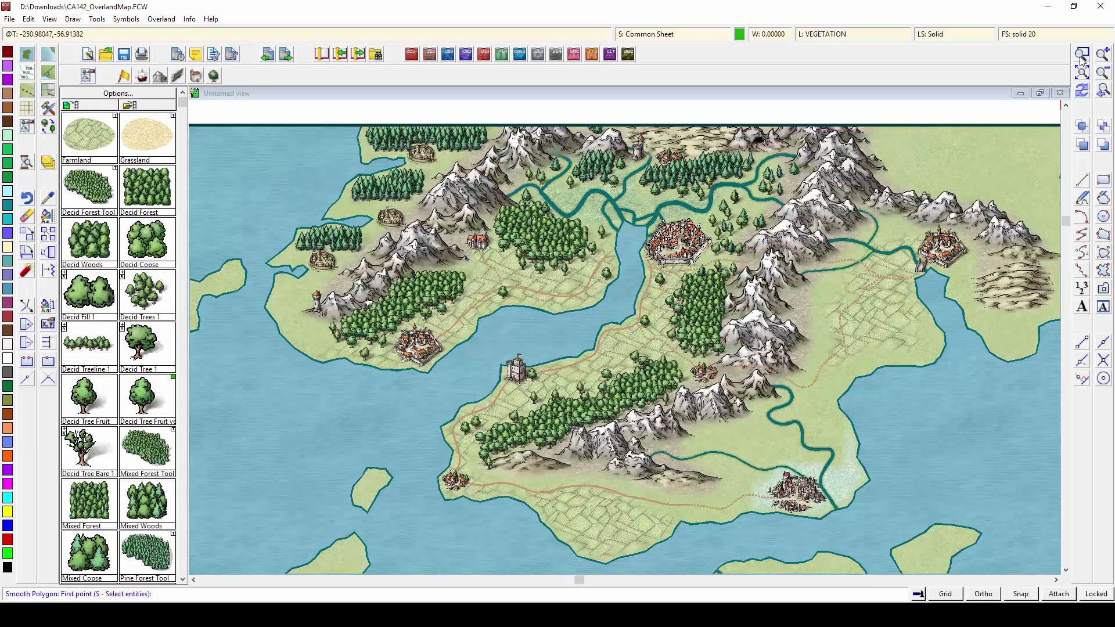
- Scatter pine tree symbols along the edges of the coastal pine forests and around the western tower
{"action": "left_click", "coordinate": [183, 216]}
{"action": "left_click", "coordinate": [89, 238]}
{"action": "left_click", "coordinate": [398, 129]}
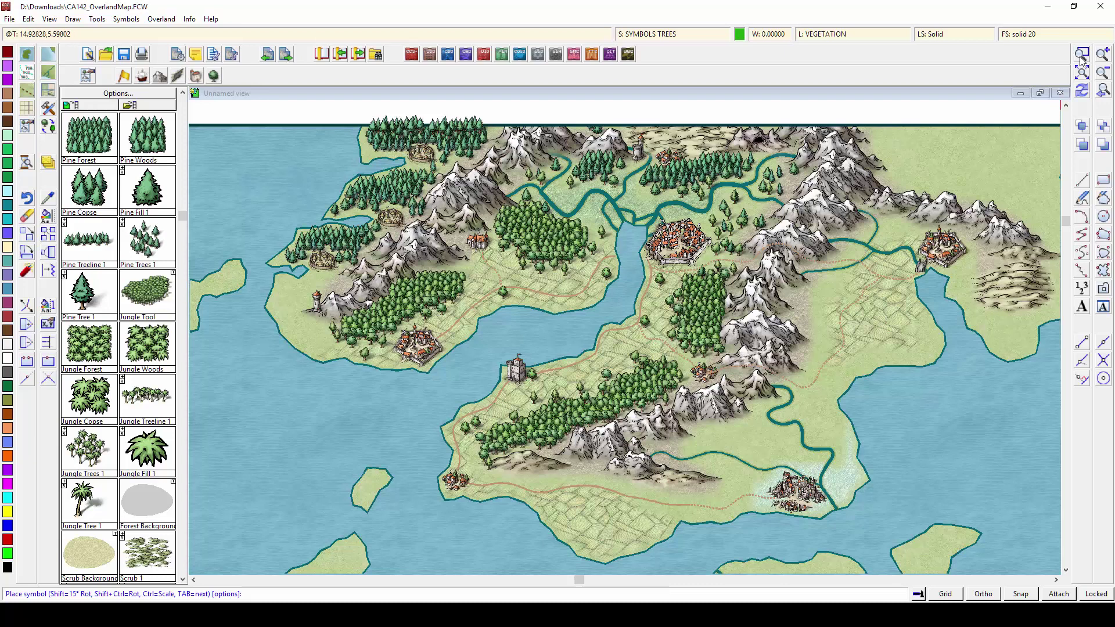
{"action": "left_click", "coordinate": [341, 282]}
{"action": "left_click", "coordinate": [285, 285]}
{"action": "left_click", "coordinate": [281, 295]}
{"action": "left_click", "coordinate": [280, 306]}
{"action": "left_click", "coordinate": [286, 315]}
{"action": "left_click", "coordinate": [306, 288]}
{"action": "left_click", "coordinate": [303, 329]}
- Add pine tree symbols at the western end of the northernmost coastal pine forest
{"action": "left_click", "coordinate": [370, 137]}
{"action": "left_click", "coordinate": [371, 152]}
{"action": "left_click", "coordinate": [365, 148]}
{"action": "left_click", "coordinate": [365, 129]}
{"action": "left_click", "coordinate": [399, 152]}
- Place a keep on the northeastern tip of the small island off the western coast
{"action": "left_click", "coordinate": [1082, 72]}
{"action": "left_click", "coordinate": [1082, 55]}
{"action": "left_click", "coordinate": [397, 177]}
{"action": "left_click", "coordinate": [497, 240]}
{"action": "left_click", "coordinate": [195, 75]}
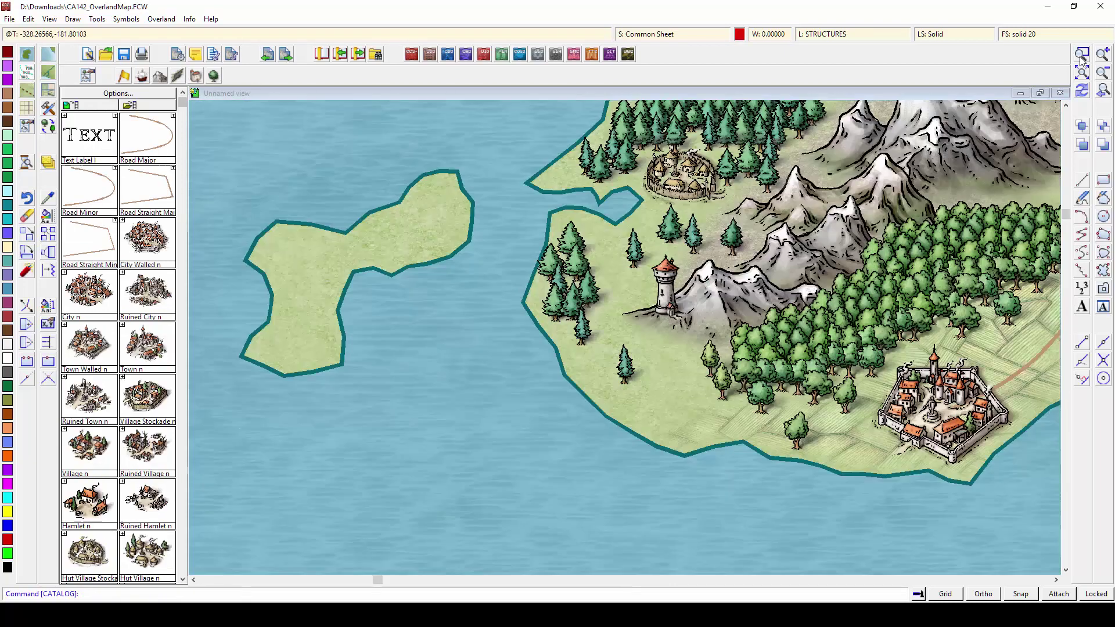
{"action": "scroll", "coordinate": [118, 347], "scroll_direction": "down", "scroll_amount": 2}
{"action": "scroll", "coordinate": [90, 497], "scroll_direction": "down", "scroll_amount": 2}
{"action": "left_click", "coordinate": [90, 498]}
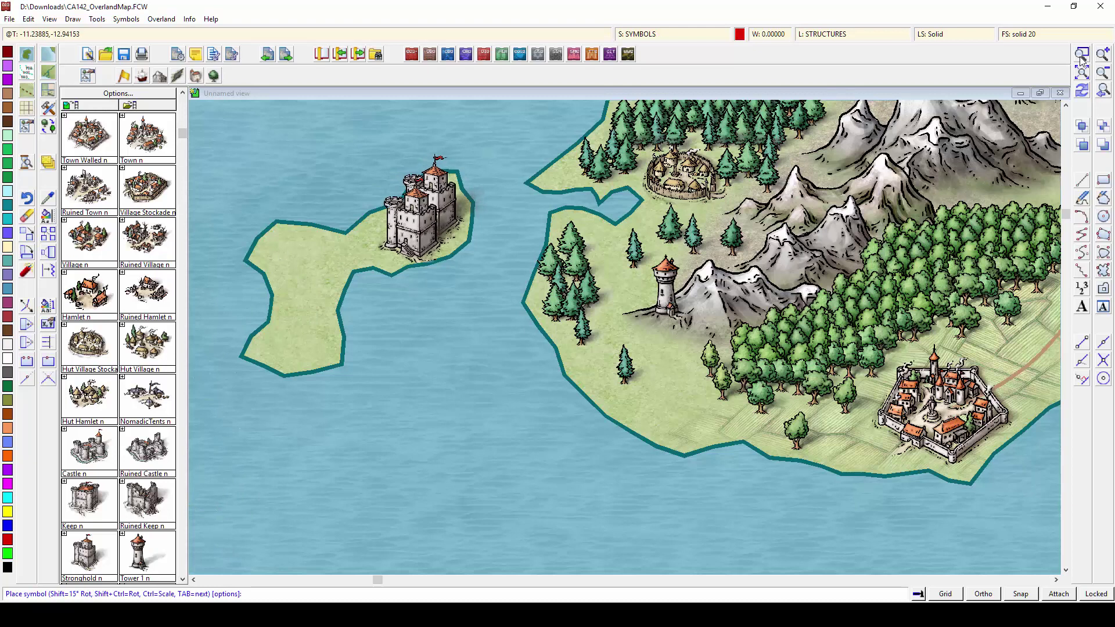
{"action": "scroll", "coordinate": [118, 349], "scroll_direction": "down", "scroll_amount": 3}
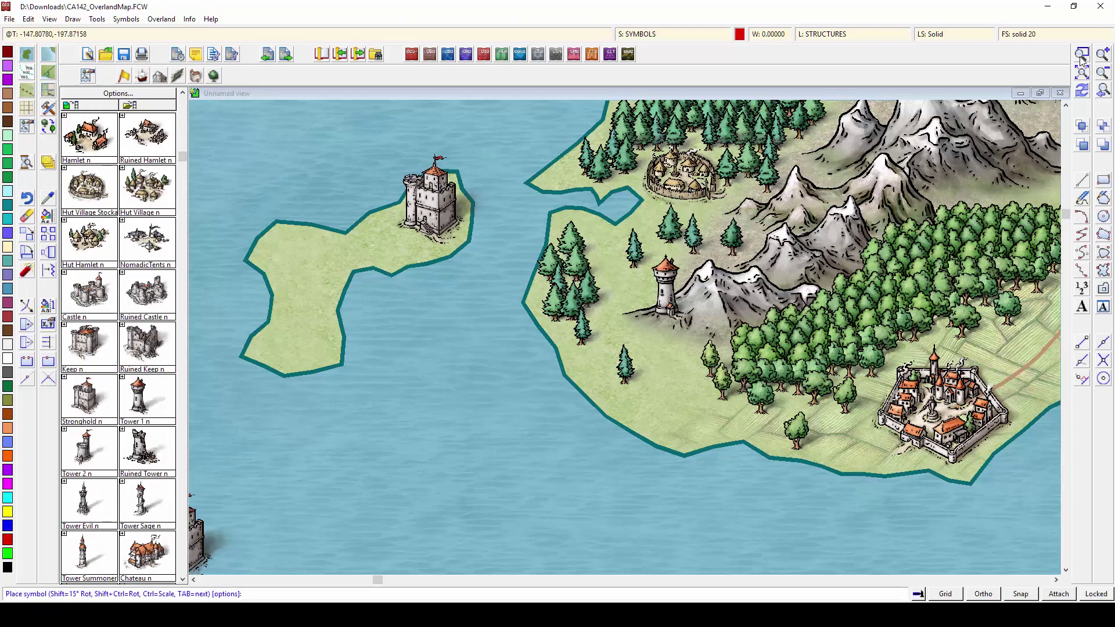
- Place a stockaded hut village beside the island's keep and scatter pine trees over the western part of the island
{"action": "left_click", "coordinate": [388, 235]}
{"action": "left_click", "coordinate": [214, 76]}
{"action": "scroll", "coordinate": [119, 191], "scroll_direction": "down", "scroll_amount": 3}
{"action": "left_click", "coordinate": [89, 190]}
{"action": "left_click", "coordinate": [303, 249]}
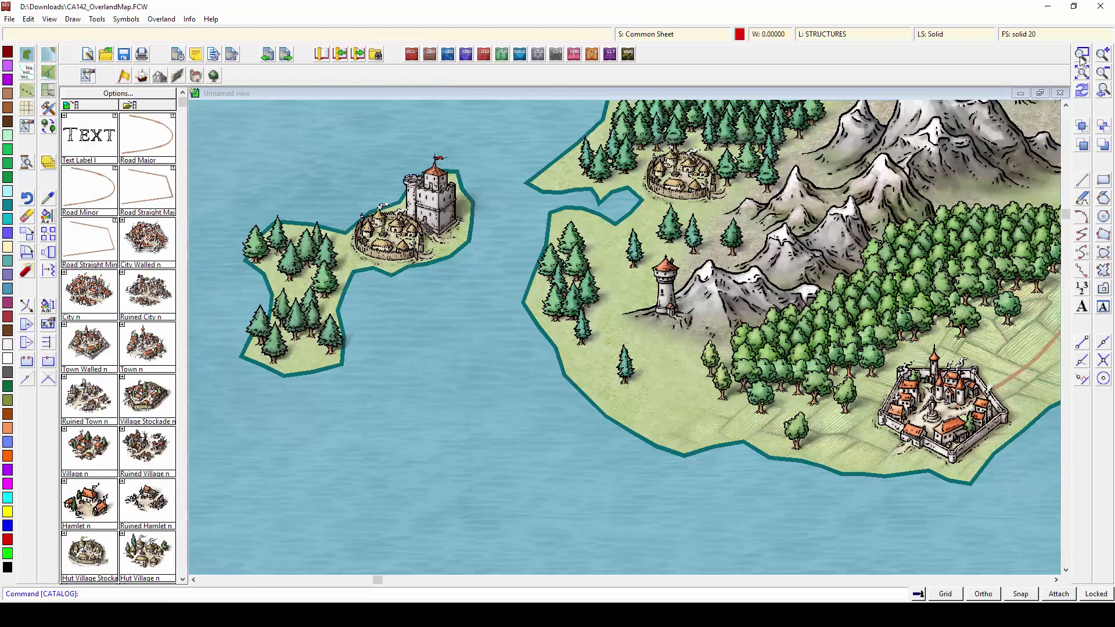
- Place a monolith among the pines at the southern end of the small western island
{"action": "scroll", "coordinate": [118, 348], "scroll_direction": "down", "scroll_amount": 6}
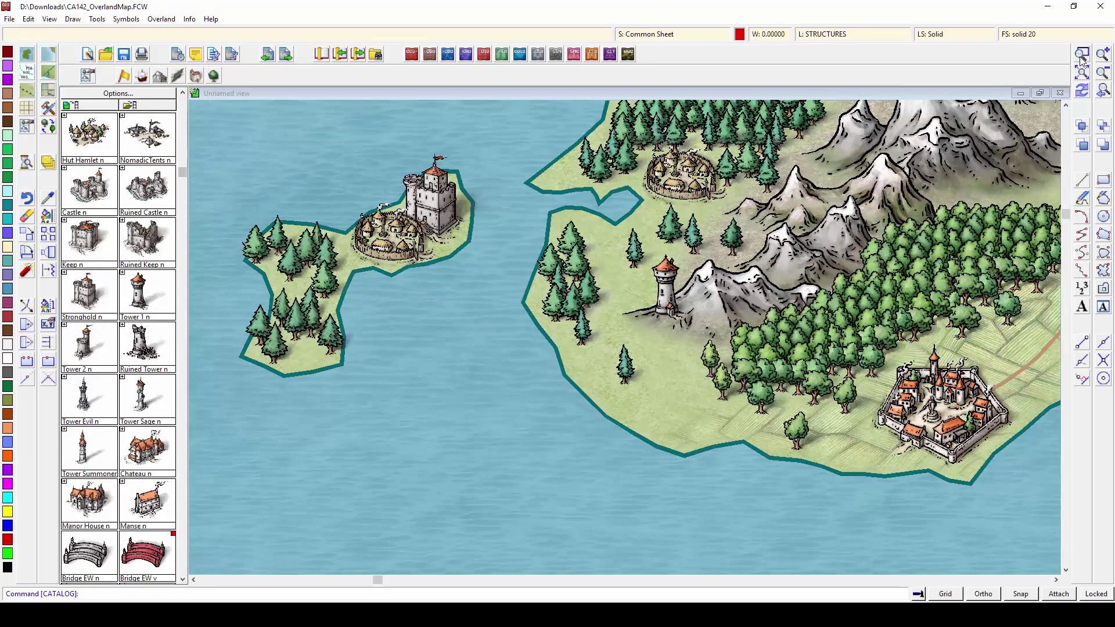
{"action": "left_click", "coordinate": [89, 449]}
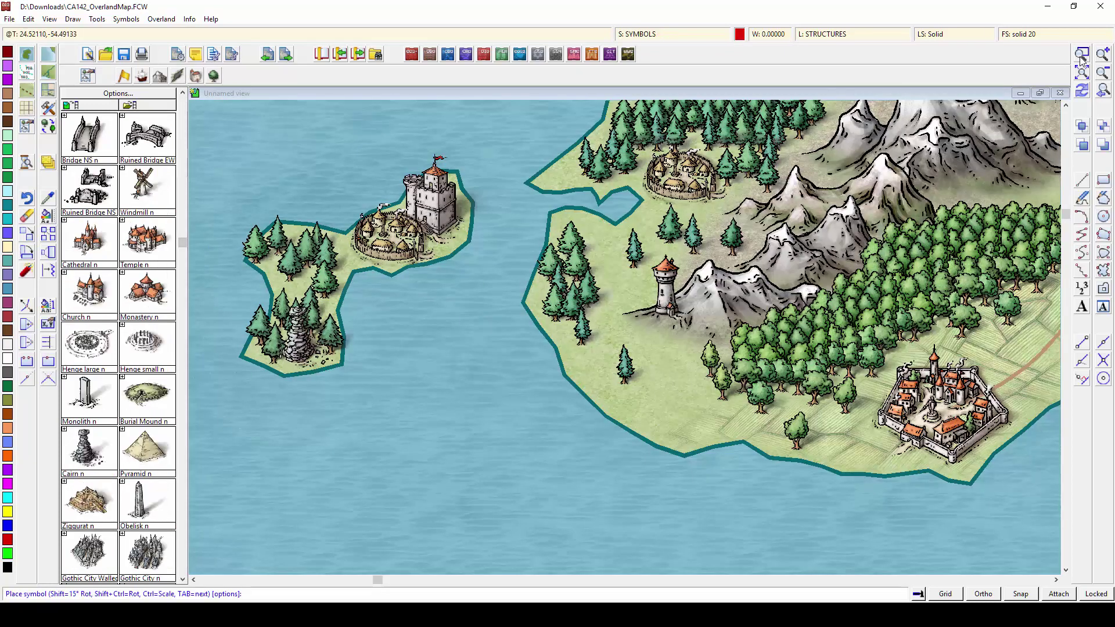
{"action": "left_click", "coordinate": [89, 397]}
{"action": "left_click", "coordinate": [306, 359]}
{"action": "left_click", "coordinate": [1082, 90]}
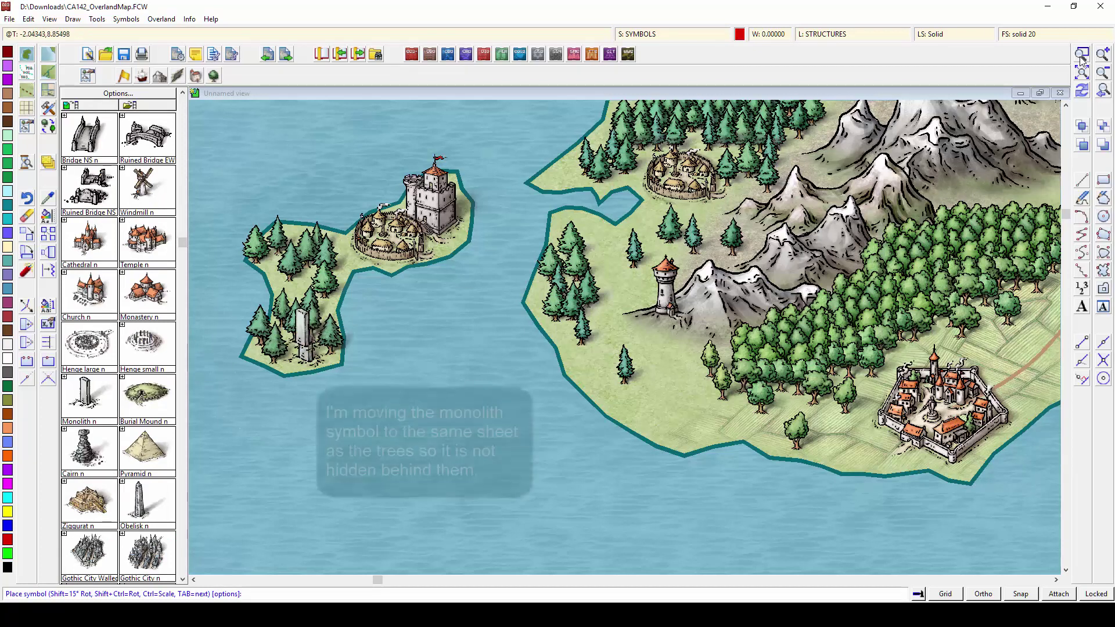
- Move the island's monolith to the same sheet as the trees so they do not hide it
{"action": "right_click", "coordinate": [45, 161]}
{"action": "left_click", "coordinate": [75, 192]}
{"action": "left_click", "coordinate": [306, 345]}
{"action": "right_click", "coordinate": [382, 265]}
{"action": "left_click", "coordinate": [382, 266]}
{"action": "left_click", "coordinate": [493, 361]}
{"action": "left_click", "coordinate": [555, 414]}
{"action": "left_click", "coordinate": [1082, 90]}
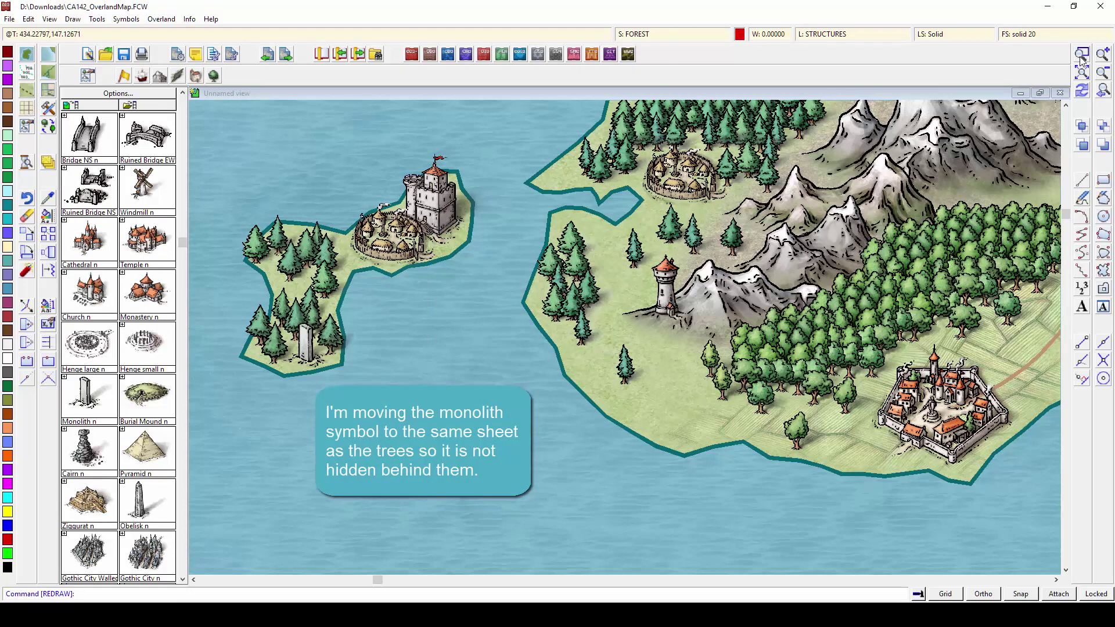
- Draw a pine forest along the northern map border, between the northeastern mountains and the eastern coast
{"action": "left_click", "coordinate": [1082, 55]}
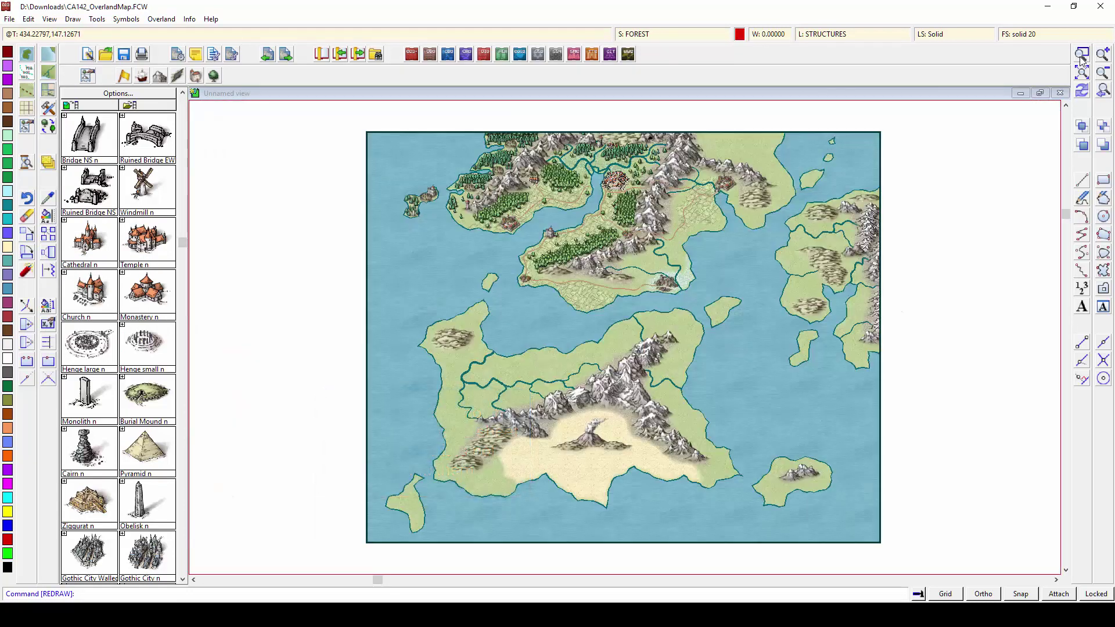
{"action": "left_click", "coordinate": [1080, 57]}
{"action": "left_click", "coordinate": [634, 117]}
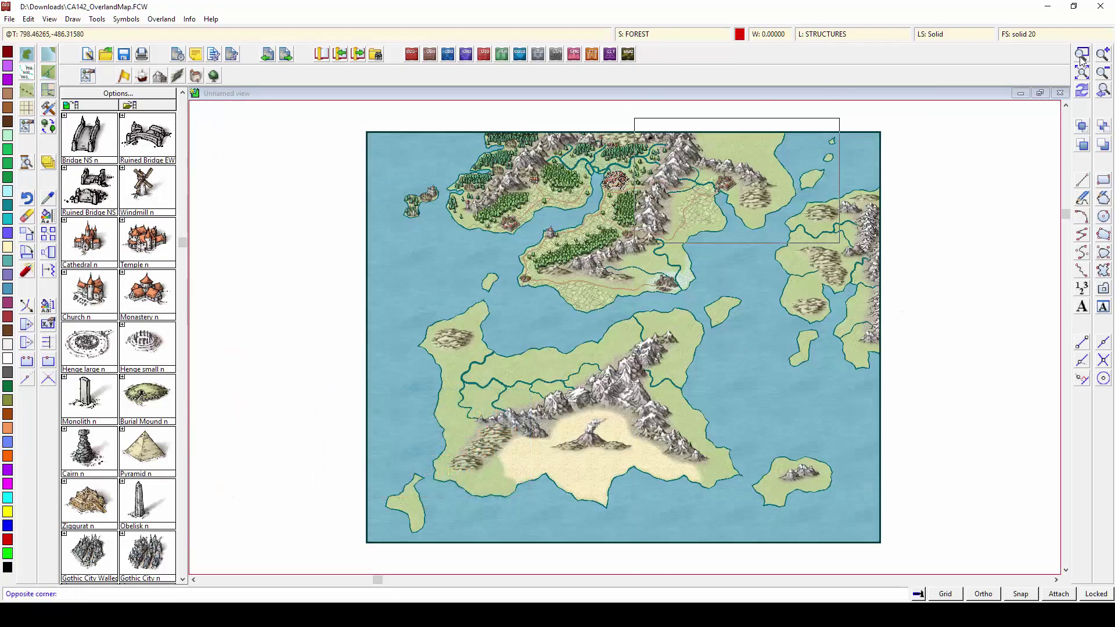
{"action": "left_click", "coordinate": [846, 252]}
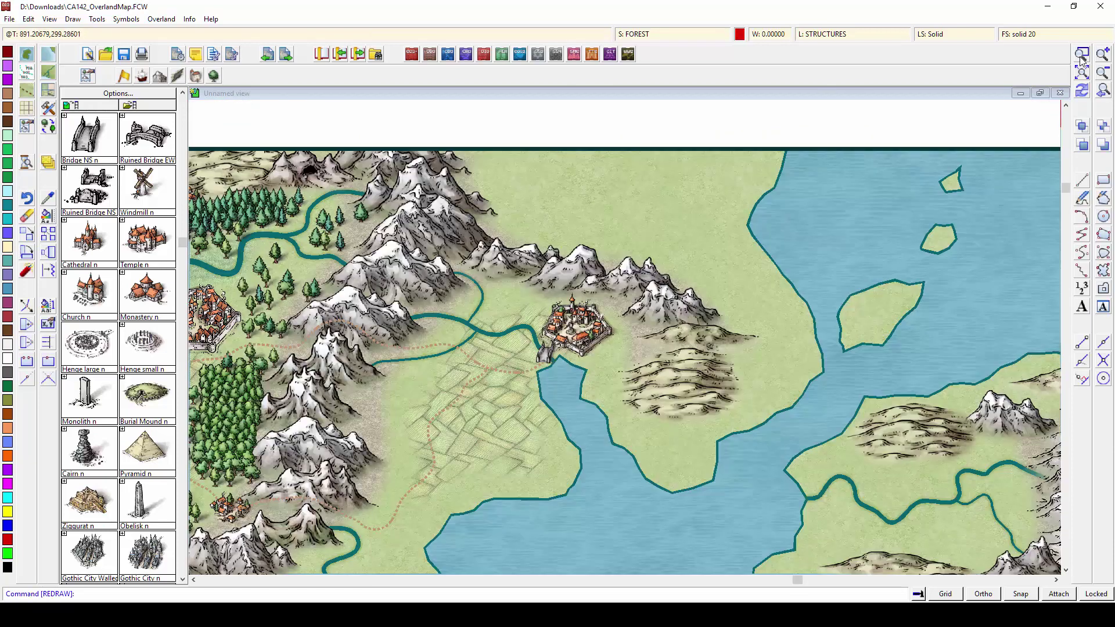
{"action": "left_click", "coordinate": [213, 76]}
{"action": "left_click", "coordinate": [89, 187]}
{"action": "left_click", "coordinate": [468, 150]}
{"action": "left_click", "coordinate": [478, 172]}
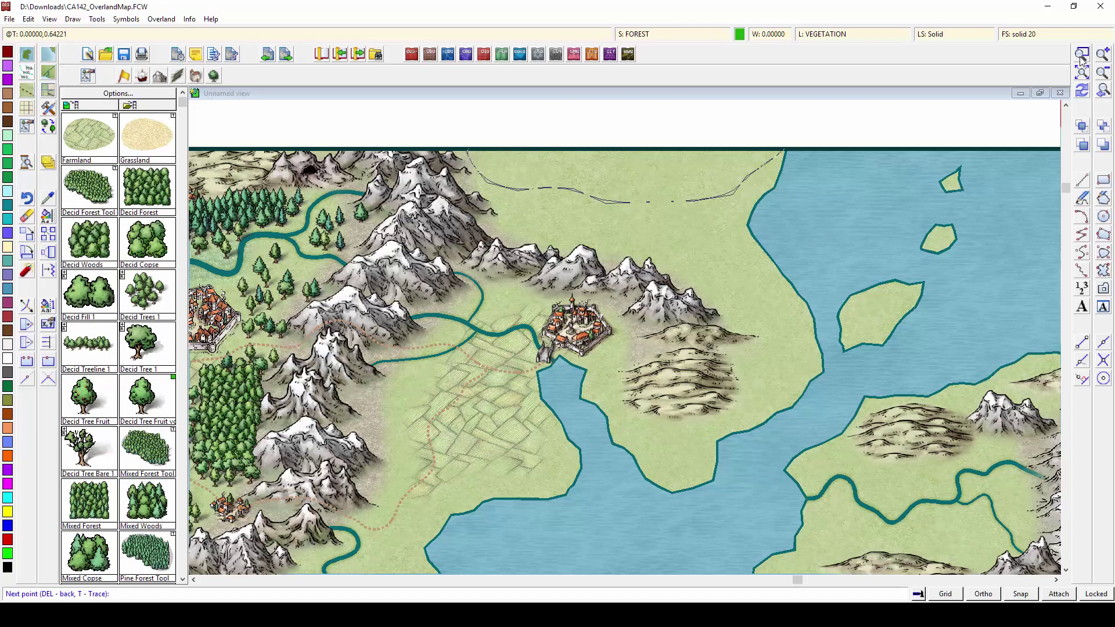
{"action": "right_click", "coordinate": [784, 150]}
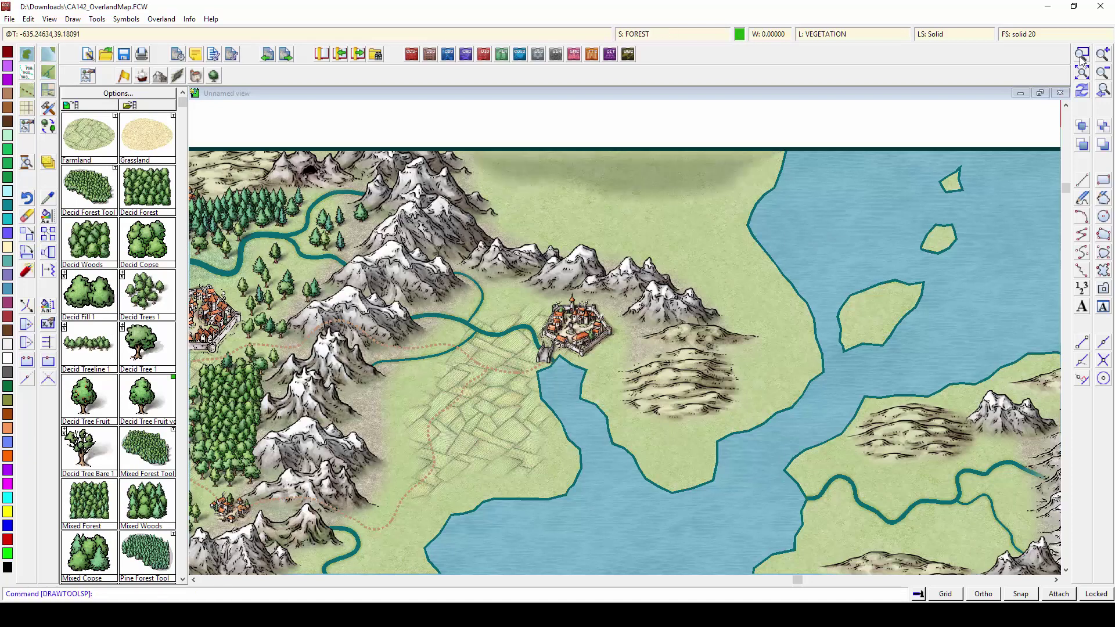
{"action": "left_click", "coordinate": [474, 150]}
{"action": "left_click", "coordinate": [493, 178]}
{"action": "left_click", "coordinate": [522, 180]}
{"action": "left_click", "coordinate": [710, 200]}
{"action": "left_click", "coordinate": [739, 179]}
{"action": "right_click", "coordinate": [738, 179]}
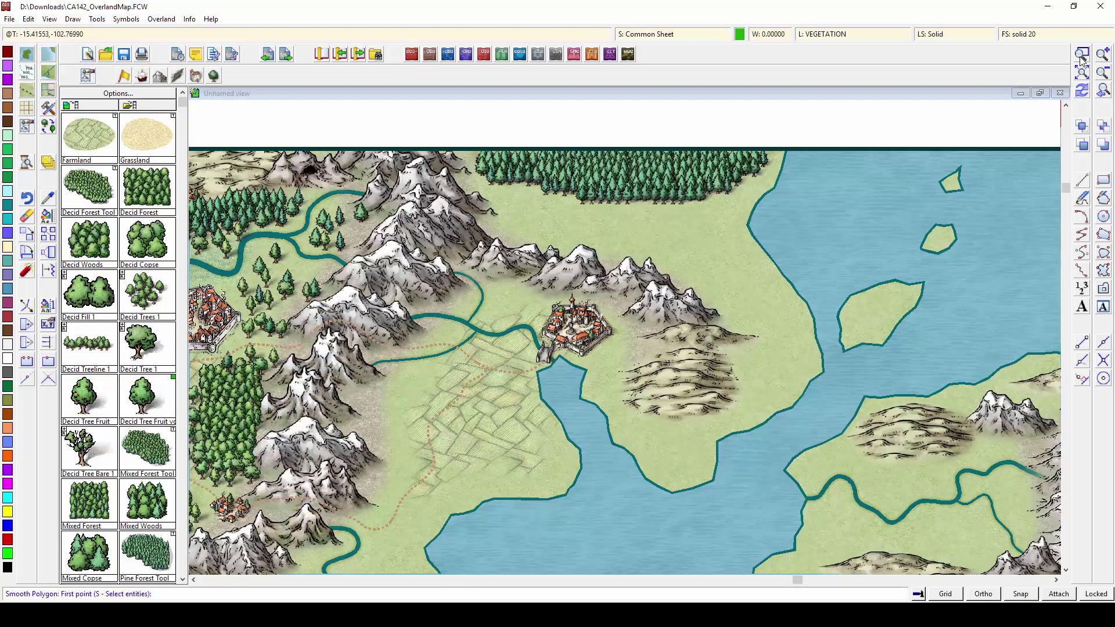
- Extend the northern forest southward with mixed forest towards the mountains, and draw a deciduous forest strip along the eastern coast beside the hills
{"action": "left_click", "coordinate": [526, 172]}
{"action": "left_click", "coordinate": [511, 176]}
{"action": "left_click", "coordinate": [572, 226]}
{"action": "left_click", "coordinate": [637, 238]}
{"action": "left_click", "coordinate": [755, 291]}
{"action": "left_click", "coordinate": [729, 234]}
{"action": "key", "text": "Return"}
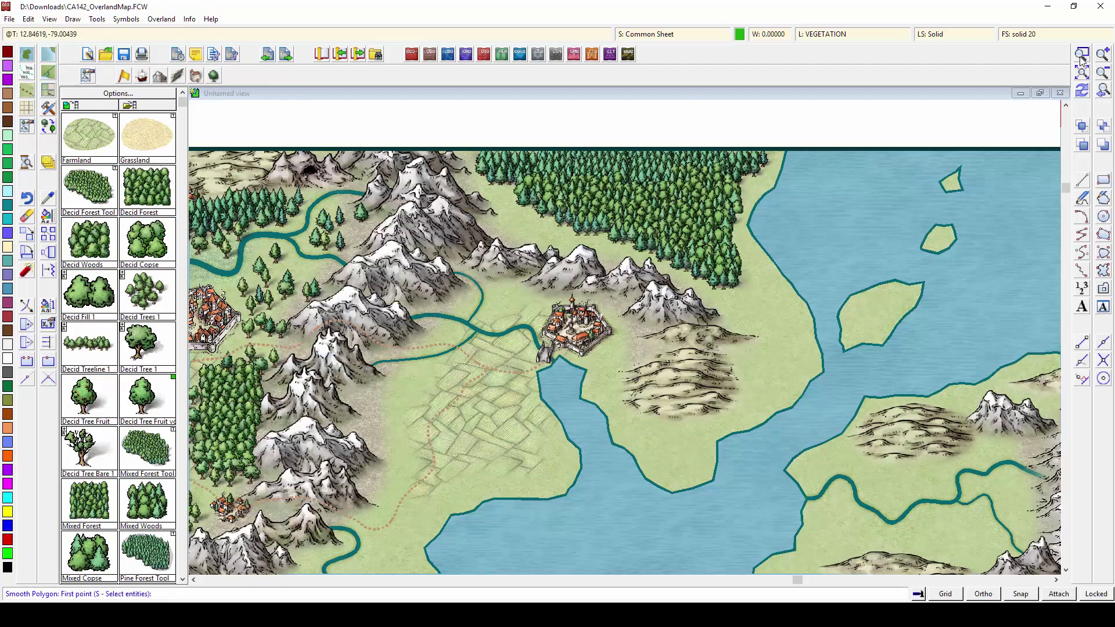
{"action": "left_click", "coordinate": [736, 262]}
{"action": "left_click", "coordinate": [726, 287]}
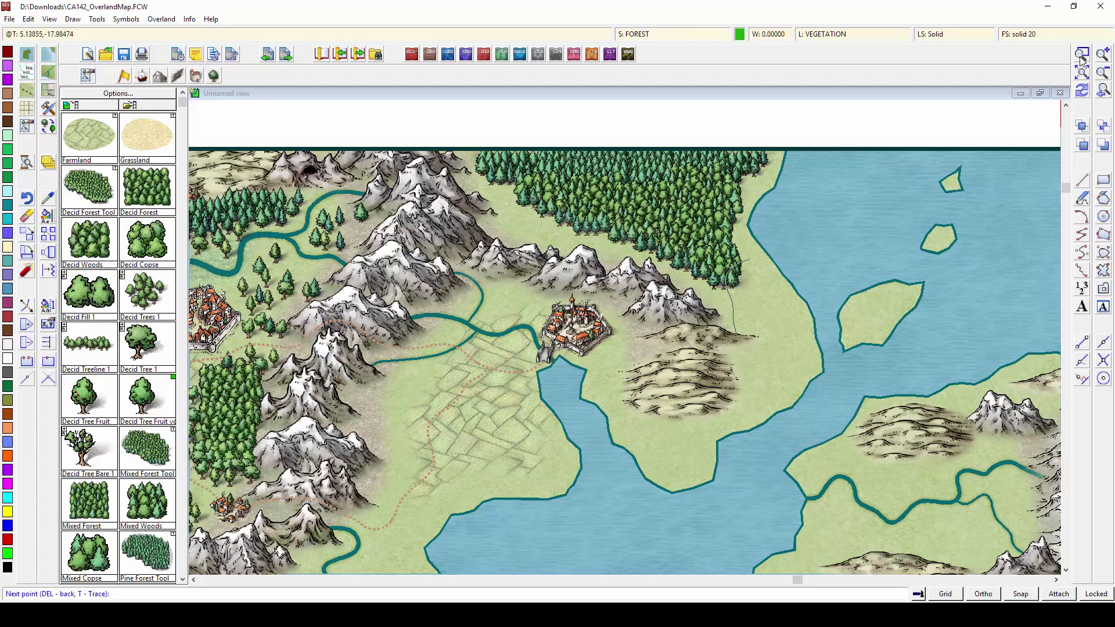
{"action": "key", "text": "Return"}
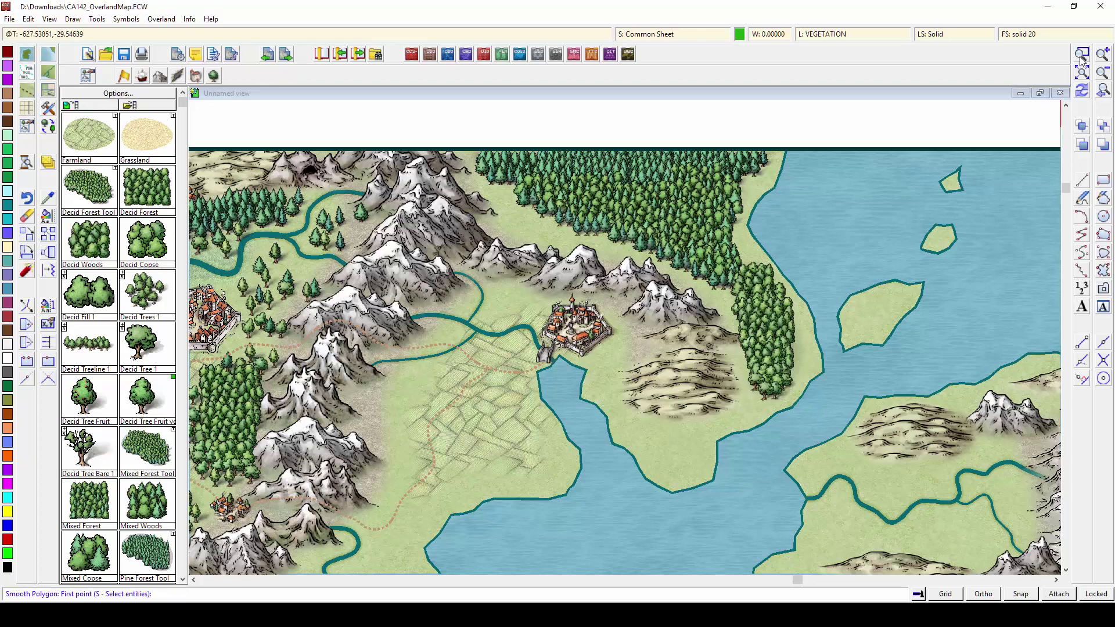
- Scatter deciduous tree symbols along the southwestern edge of the northeastern forest
{"action": "left_click", "coordinate": [147, 295]}
{"action": "left_click", "coordinate": [666, 268]}
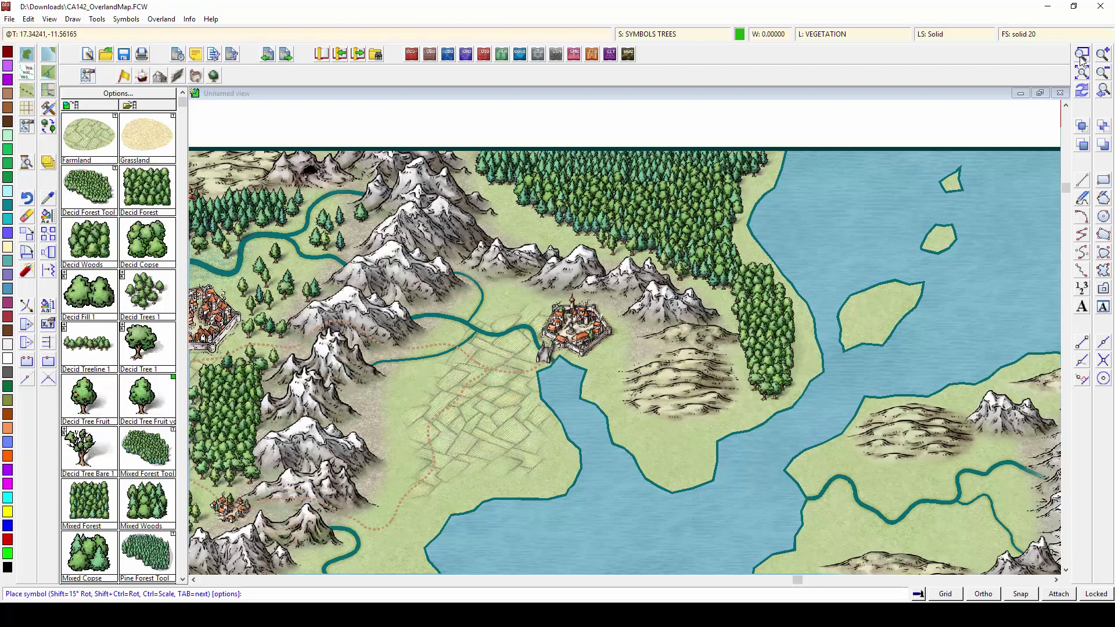
{"action": "left_click", "coordinate": [681, 275]}
{"action": "left_click", "coordinate": [697, 285]}
{"action": "left_click", "coordinate": [711, 296]}
{"action": "left_click", "coordinate": [730, 304]}
{"action": "left_click", "coordinate": [745, 255]}
{"action": "left_click", "coordinate": [738, 238]}
{"action": "left_click", "coordinate": [530, 233]}
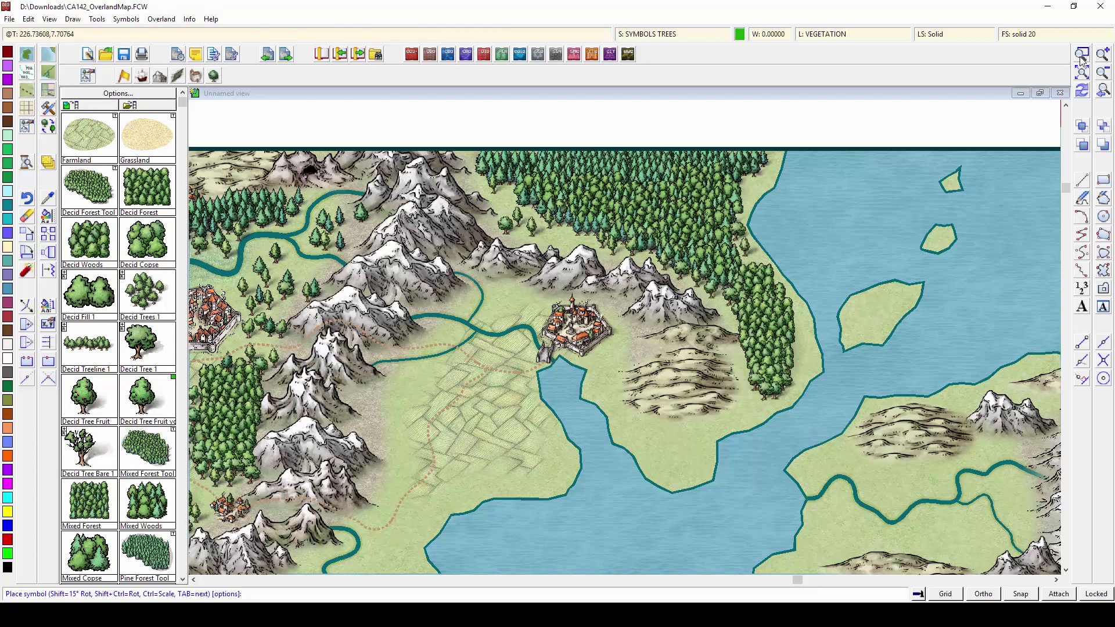
- Scatter more tree symbols along the eastern edge of the northeastern forest and around the deciduous coastal strip
{"action": "scroll", "coordinate": [118, 349], "scroll_direction": "down", "scroll_amount": 1}
{"action": "scroll", "coordinate": [118, 348], "scroll_direction": "down", "scroll_amount": 3}
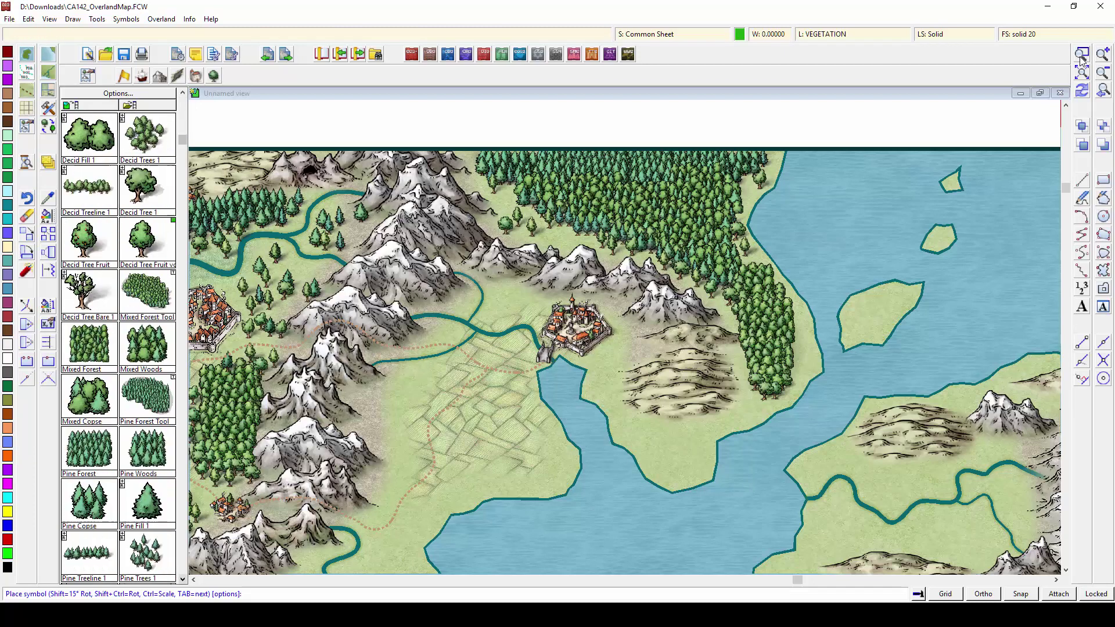
{"action": "left_click", "coordinate": [519, 237]}
{"action": "left_click", "coordinate": [744, 187]}
{"action": "left_click", "coordinate": [754, 198]}
{"action": "left_click", "coordinate": [772, 164]}
{"action": "left_click", "coordinate": [804, 327]}
{"action": "left_click", "coordinate": [798, 335]}
{"action": "left_click", "coordinate": [739, 363]}
{"action": "left_click", "coordinate": [731, 321]}
{"action": "left_click", "coordinate": [802, 352]}
{"action": "left_click", "coordinate": [789, 361]}
{"action": "left_click", "coordinate": [807, 369]}
{"action": "left_click", "coordinate": [797, 376]}
{"action": "left_click", "coordinate": [792, 395]}
{"action": "left_click", "coordinate": [751, 408]}
{"action": "left_click", "coordinate": [745, 260]}
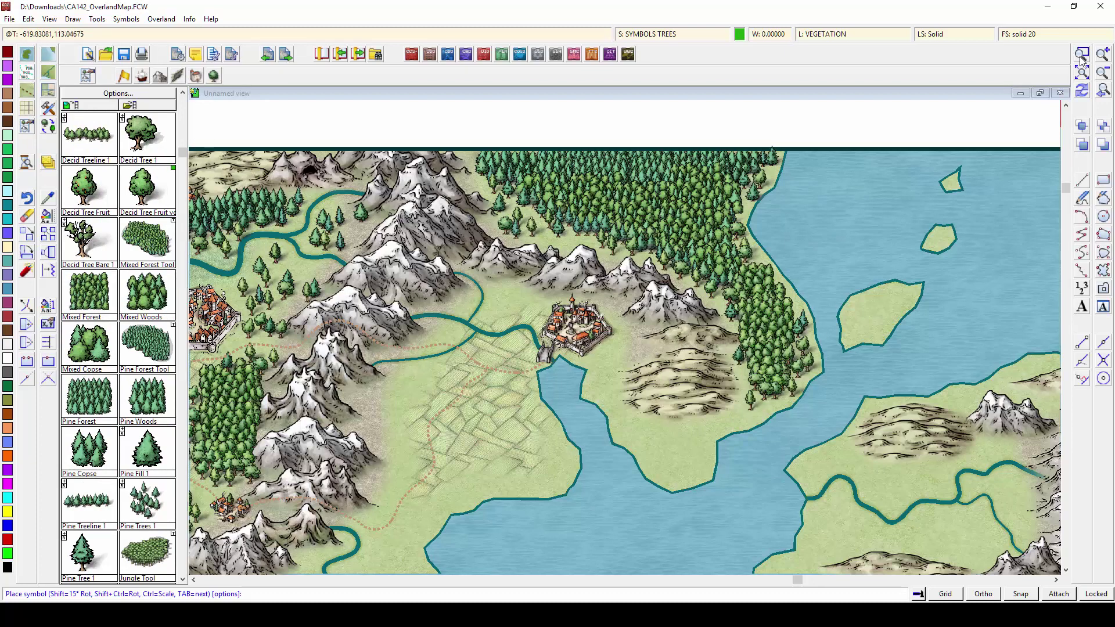
- Sort the symbols in the map so they overlap in the correct order
{"action": "left_click", "coordinate": [125, 18]}
{"action": "left_click", "coordinate": [145, 130]}
{"action": "right_click", "coordinate": [386, 273]}
{"action": "left_click", "coordinate": [415, 290]}
{"action": "right_click", "coordinate": [389, 273]}
{"action": "left_click", "coordinate": [416, 280]}
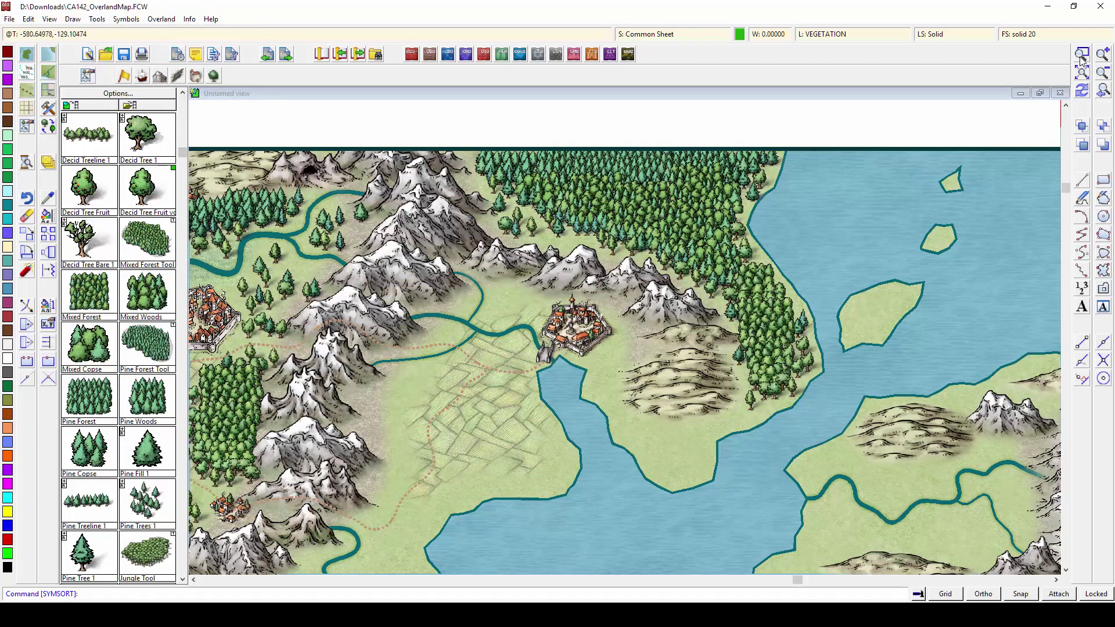
- Place bare deciduous trees on the three small islands off the northeastern coast
{"action": "left_click", "coordinate": [89, 241]}
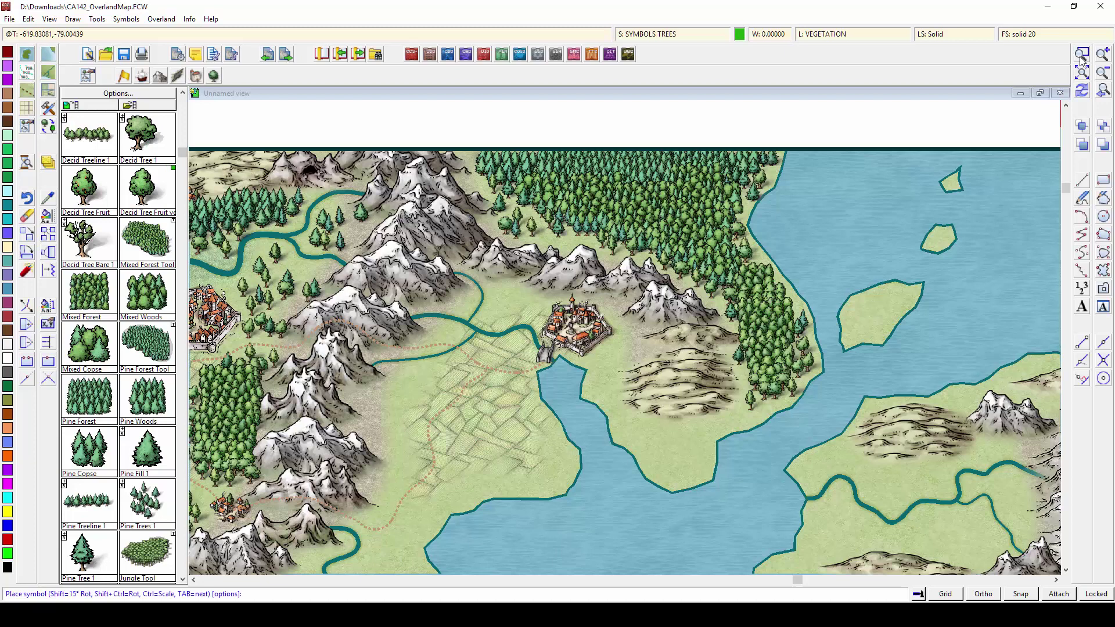
{"action": "left_click", "coordinate": [894, 296]}
{"action": "left_click", "coordinate": [867, 308]}
{"action": "left_click", "coordinate": [850, 319]}
{"action": "left_click", "coordinate": [857, 332]}
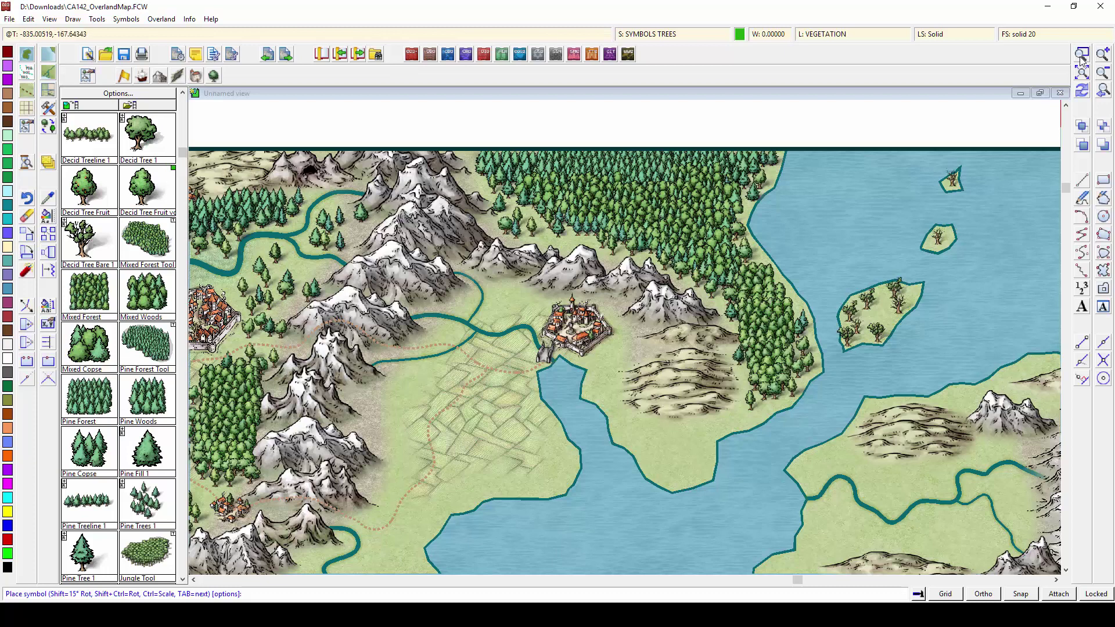
- Scatter pine and deciduous trees around the northeastern walled town and along the eastern foot of the mountains
{"action": "left_click", "coordinate": [394, 388]}
{"action": "left_click", "coordinate": [512, 290]}
{"action": "left_click", "coordinate": [636, 343]}
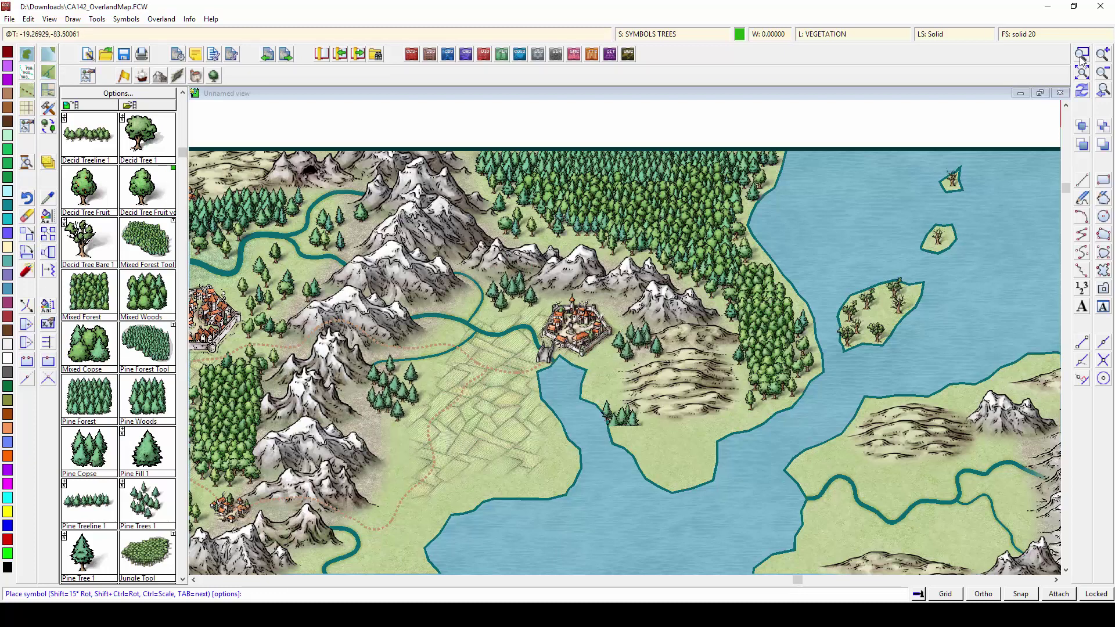
{"action": "left_click", "coordinate": [458, 294]}
{"action": "left_click", "coordinate": [370, 428]}
{"action": "left_click", "coordinate": [388, 439]}
{"action": "left_click", "coordinate": [404, 468]}
{"action": "left_click", "coordinate": [378, 483]}
{"action": "left_click", "coordinate": [381, 509]}
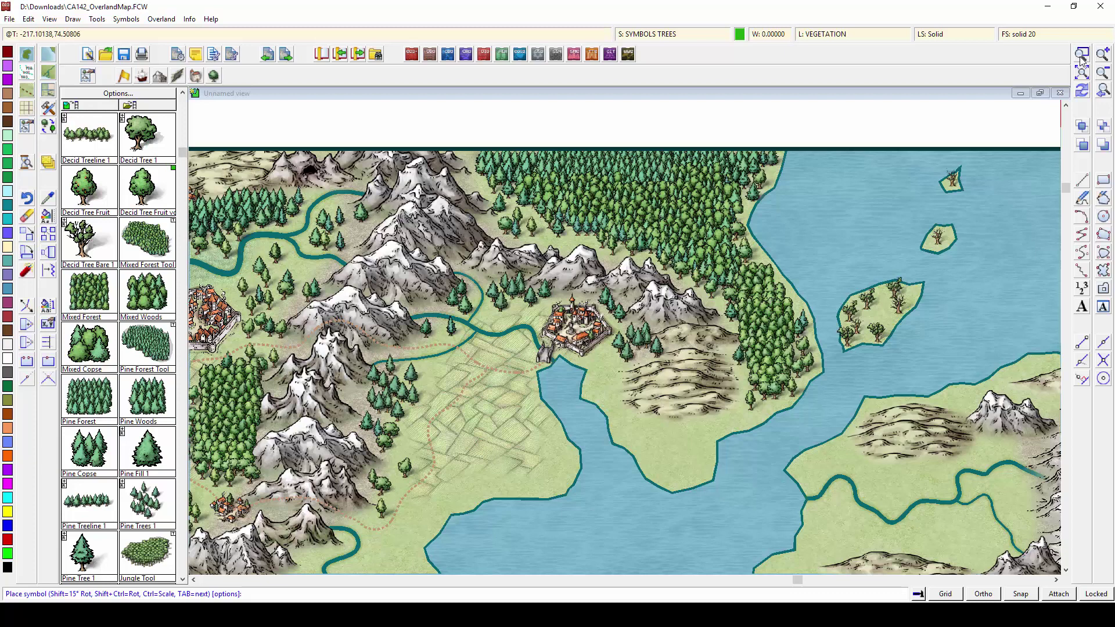
- Place villages and hamlets along the coasts around the northeastern bay, and towers near the surrounding mountains
{"action": "left_click", "coordinate": [195, 76]}
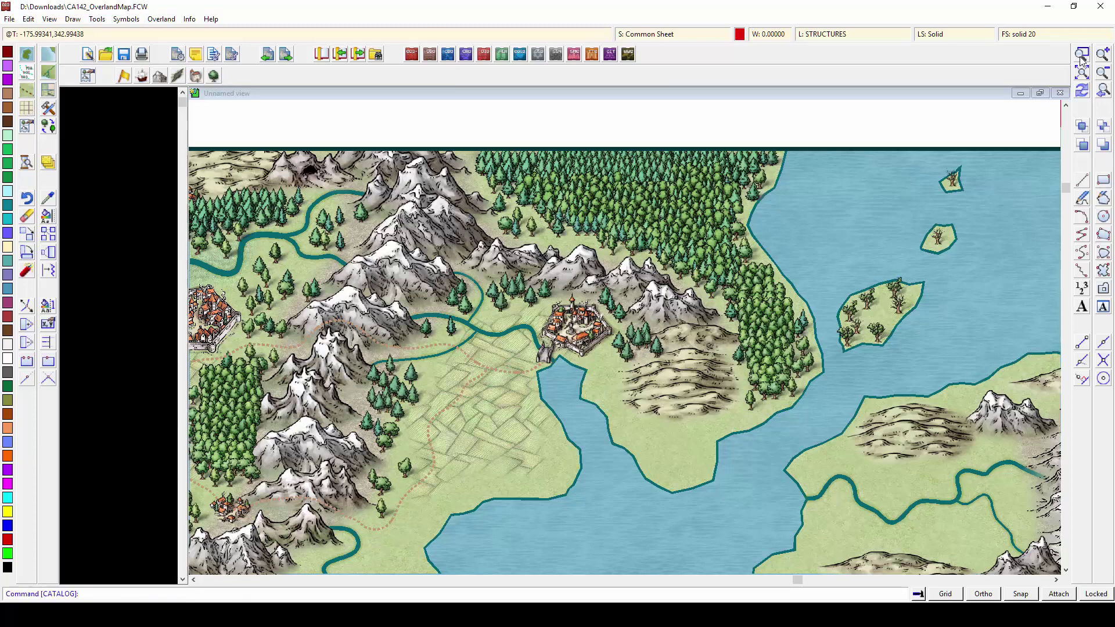
{"action": "left_click", "coordinate": [146, 240]}
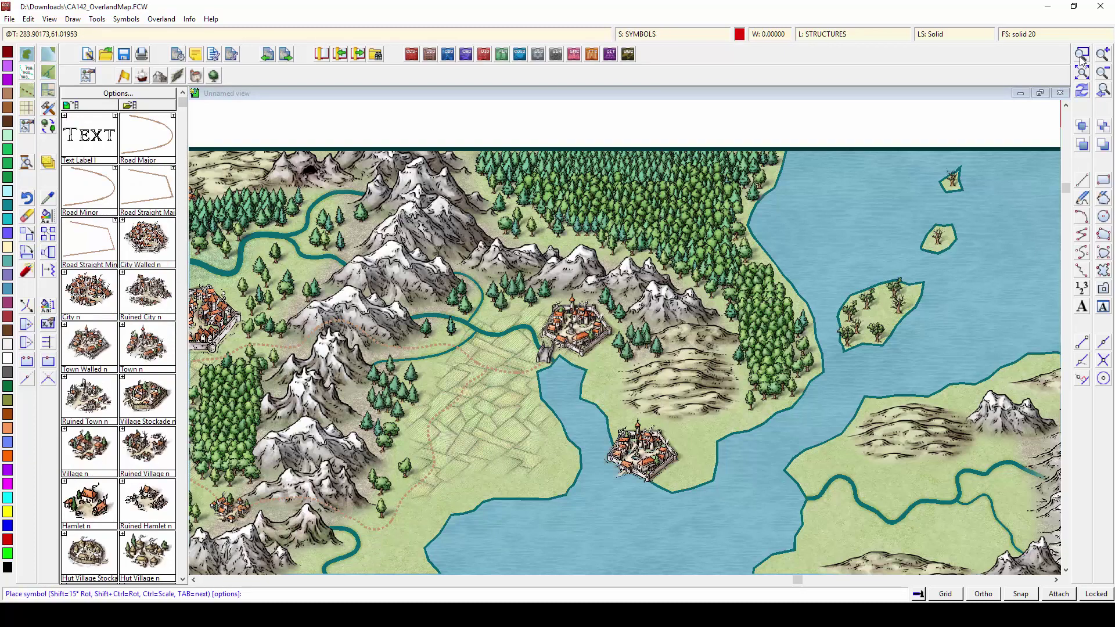
{"action": "left_click", "coordinate": [545, 477]}
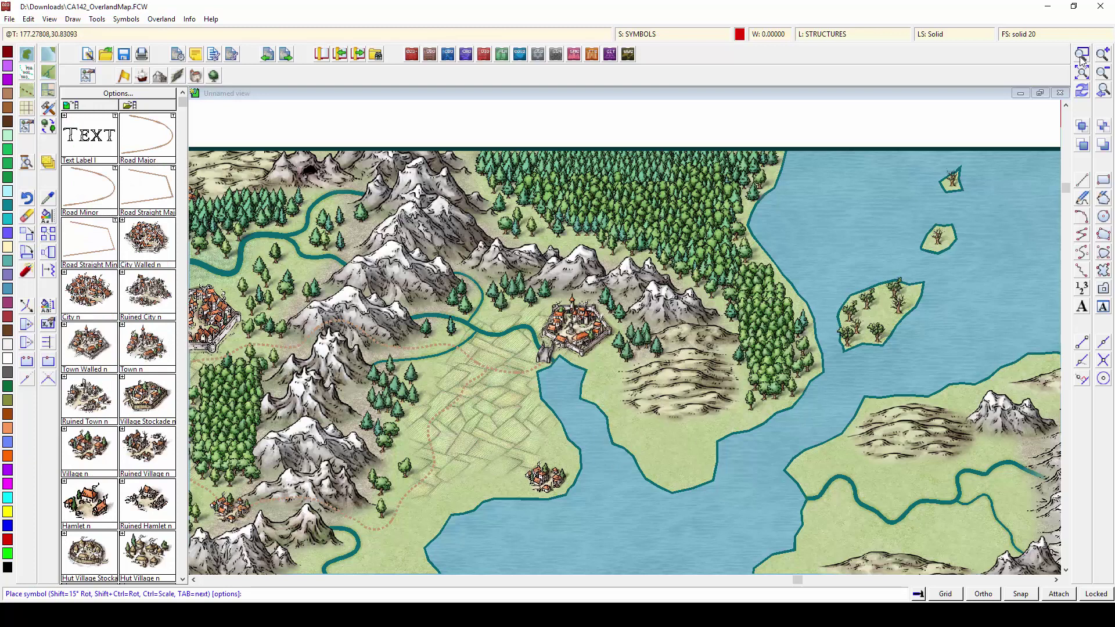
{"action": "left_click", "coordinate": [727, 412]}
{"action": "left_click", "coordinate": [414, 530]}
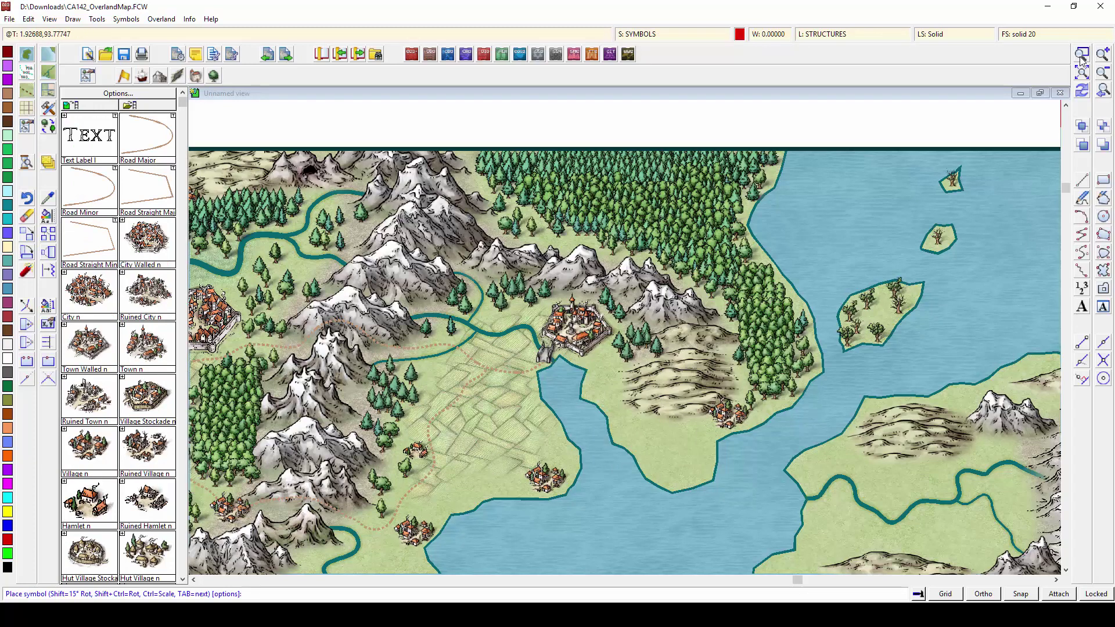
{"action": "left_click", "coordinate": [522, 359]}
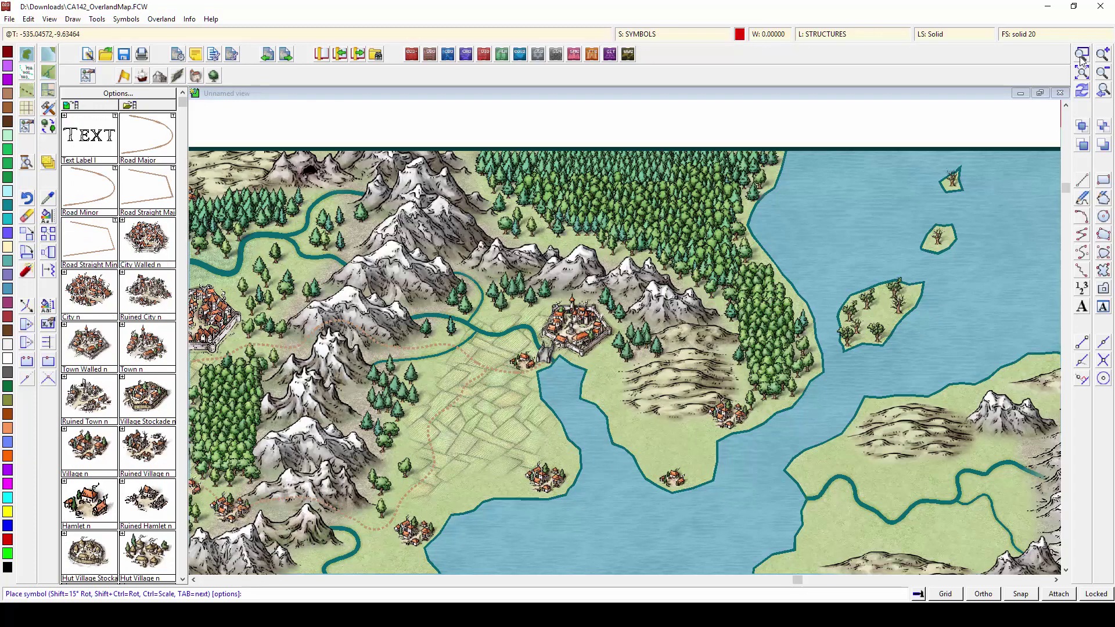
{"action": "scroll", "coordinate": [119, 348], "scroll_direction": "down", "scroll_amount": 3}
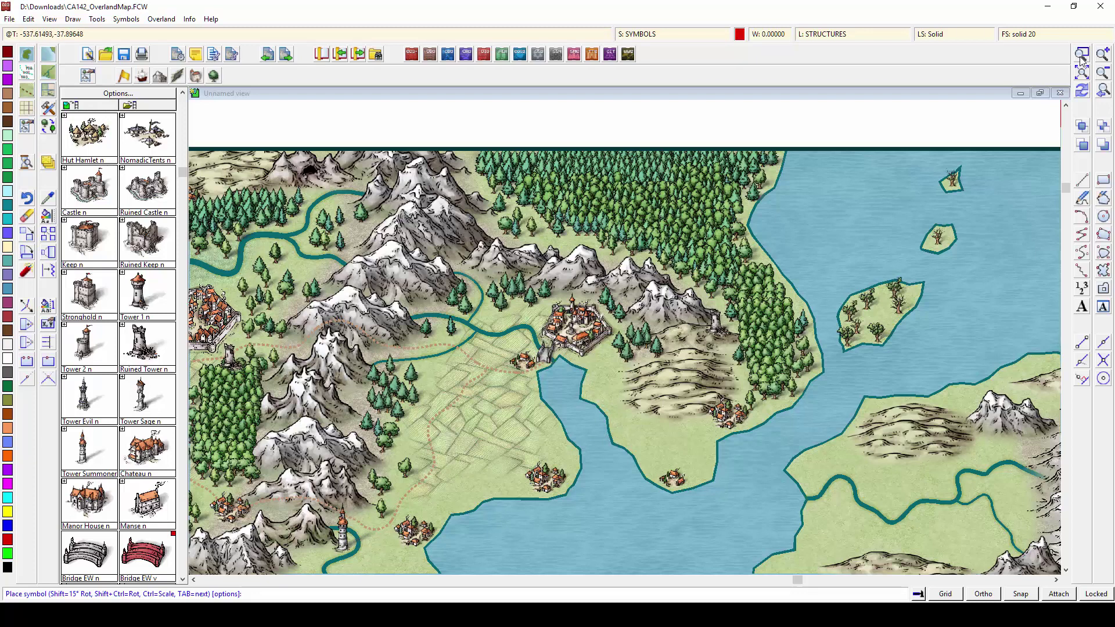
- Draw farmland across the peninsula south of the northeastern walled town, tracing the coastline for its outer edge
{"action": "left_click", "coordinate": [213, 75]}
{"action": "left_click", "coordinate": [89, 134]}
{"action": "left_click", "coordinate": [620, 355]}
{"action": "key", "text": "t"}
{"action": "left_click", "coordinate": [585, 370]}
{"action": "left_click", "coordinate": [582, 372]}
{"action": "left_click", "coordinate": [735, 432]}
{"action": "left_click", "coordinate": [695, 411]}
{"action": "left_click", "coordinate": [653, 398]}
{"action": "right_click", "coordinate": [648, 385]}
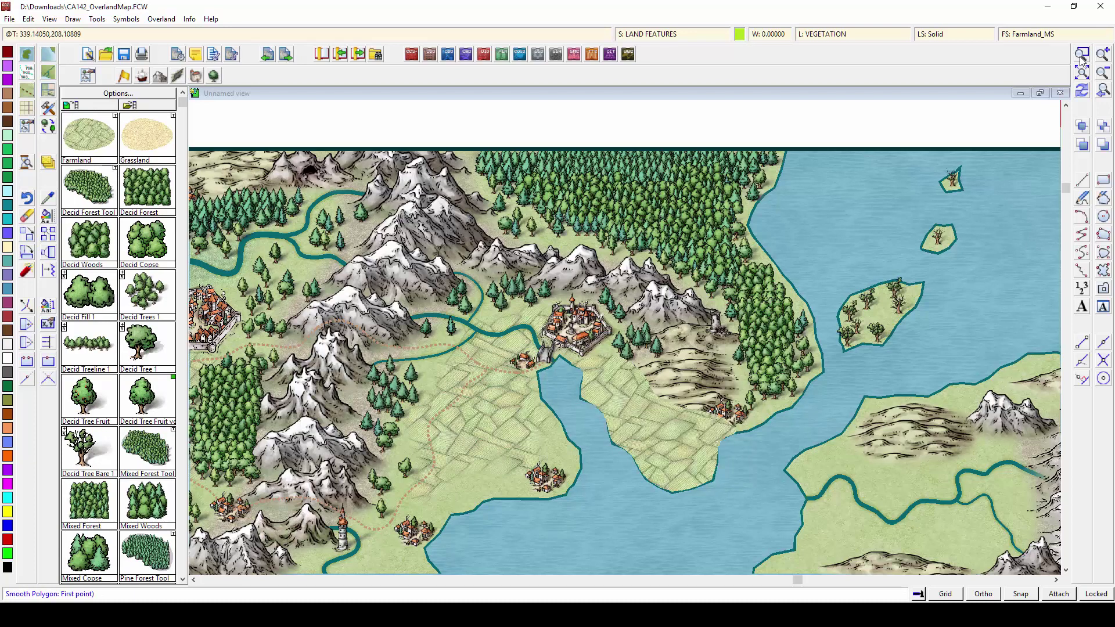
- Draw a road from the northeastern walled town down the peninsula to its southern hamlet
{"action": "left_click", "coordinate": [196, 75]}
{"action": "left_click", "coordinate": [147, 135]}
{"action": "left_click", "coordinate": [560, 351]}
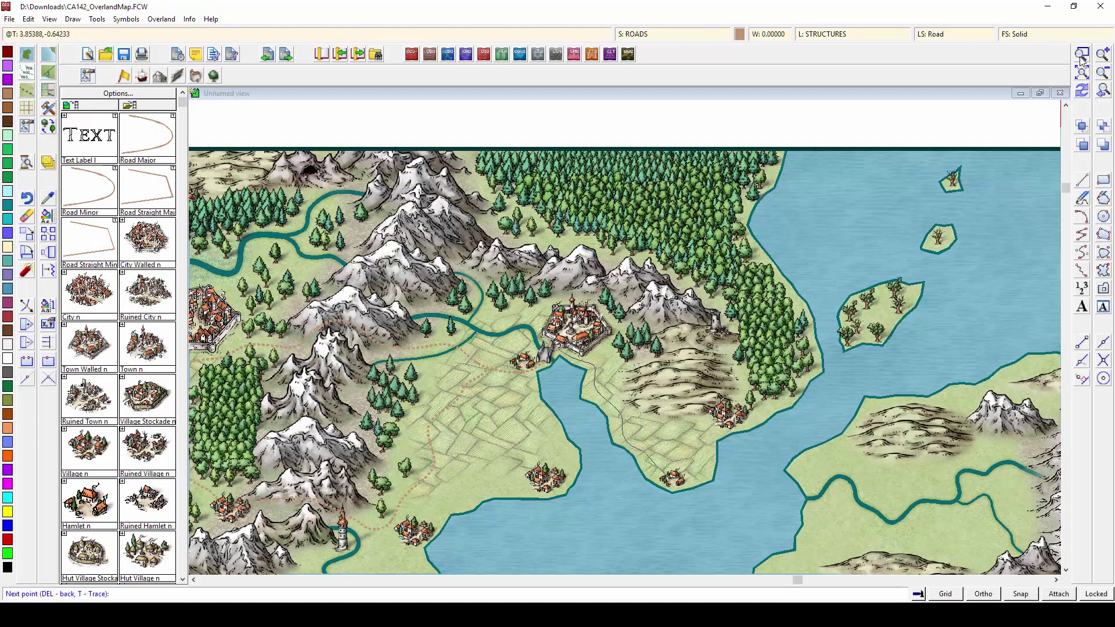
{"action": "key", "text": "Return"}
{"action": "key", "text": "Escape"}
- Place an evil tower on the largest of the small northeastern islands
{"action": "left_click", "coordinate": [85, 397]}
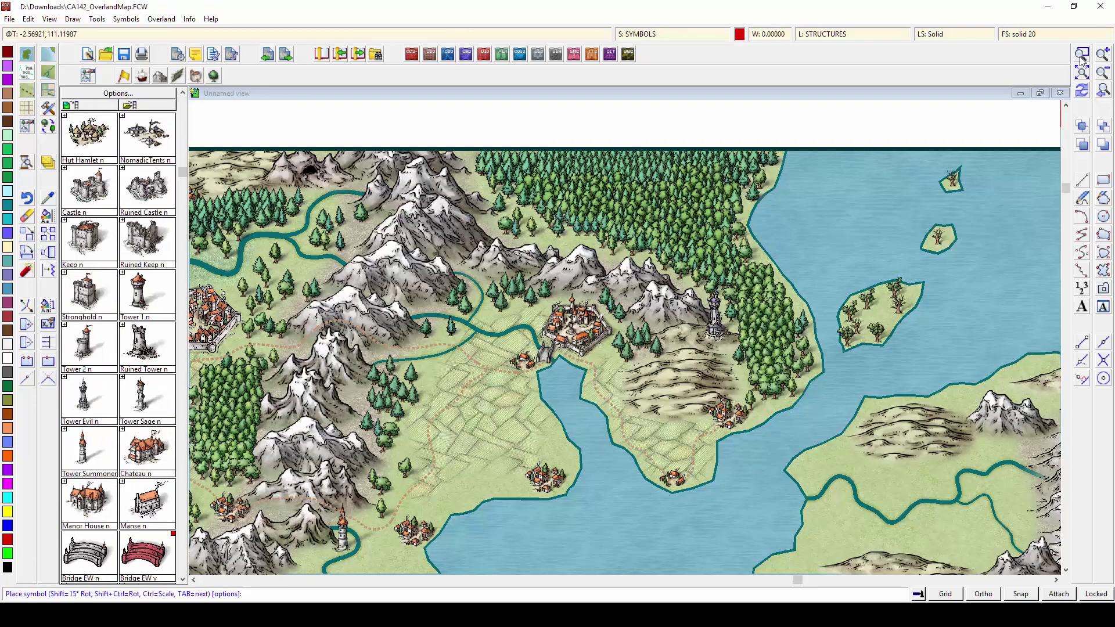
{"action": "left_click", "coordinate": [881, 317]}
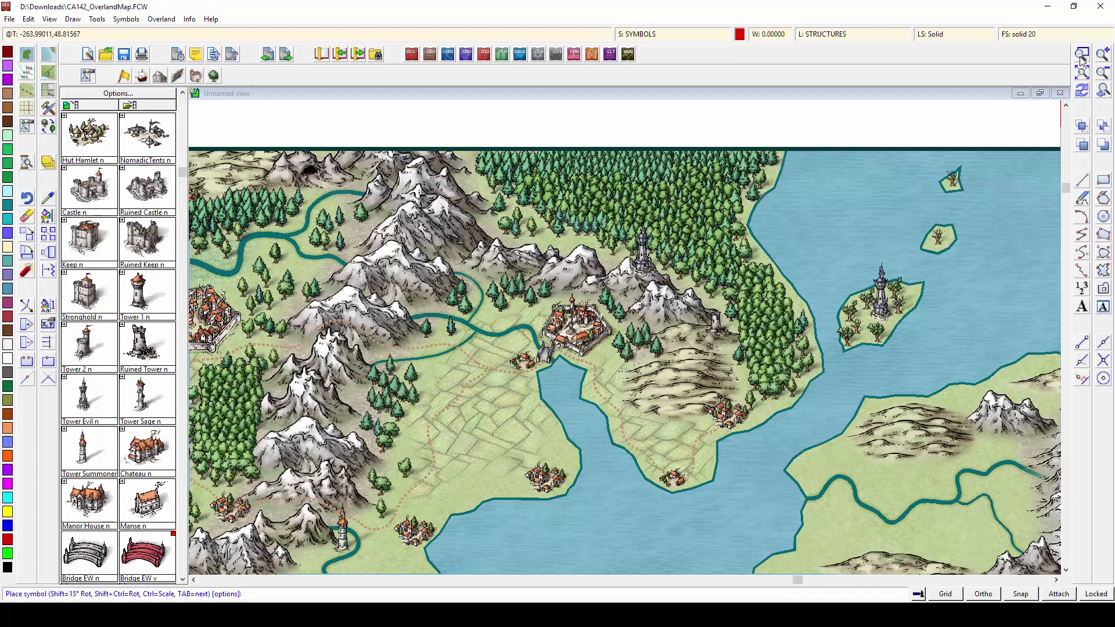
{"action": "right_click", "coordinate": [580, 293]}
{"action": "key", "text": "Escape"}
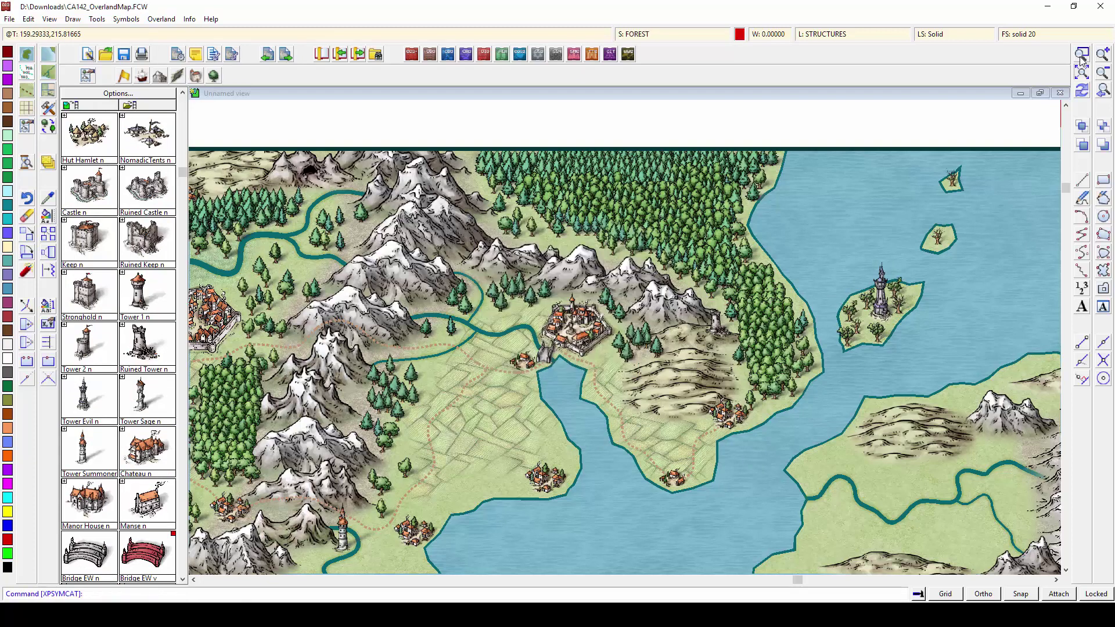
- Draw a plains area between the southern mountain range and the winding rivers north of the ruined city
{"action": "left_click", "coordinate": [1081, 72]}
{"action": "left_click", "coordinate": [1082, 54]}
{"action": "left_click", "coordinate": [712, 318]}
{"action": "left_click", "coordinate": [511, 209]}
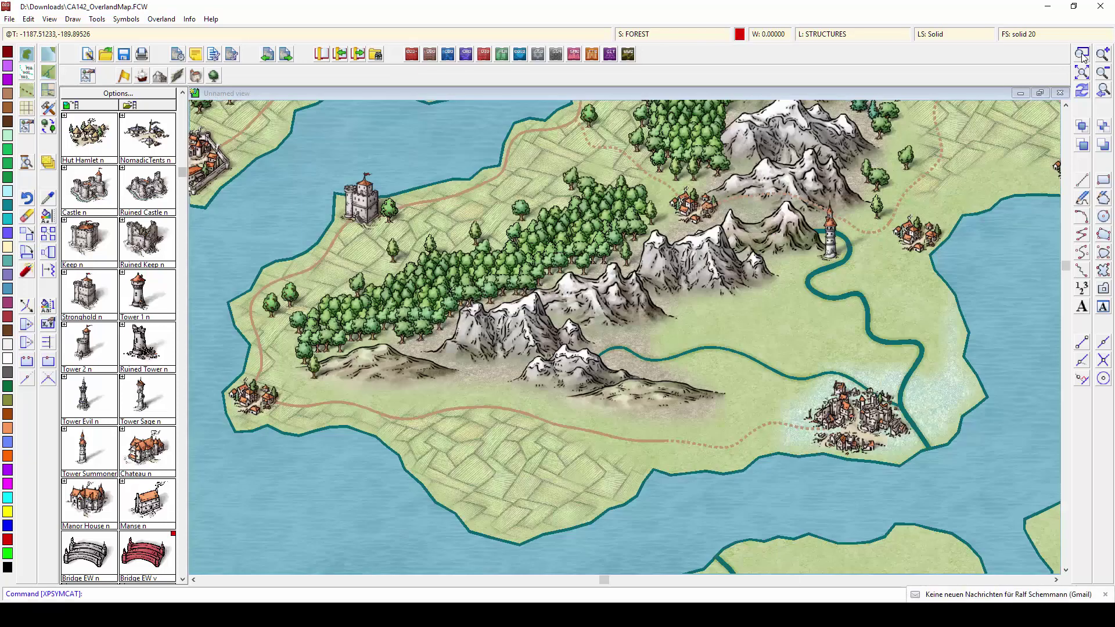
{"action": "left_click", "coordinate": [146, 135]}
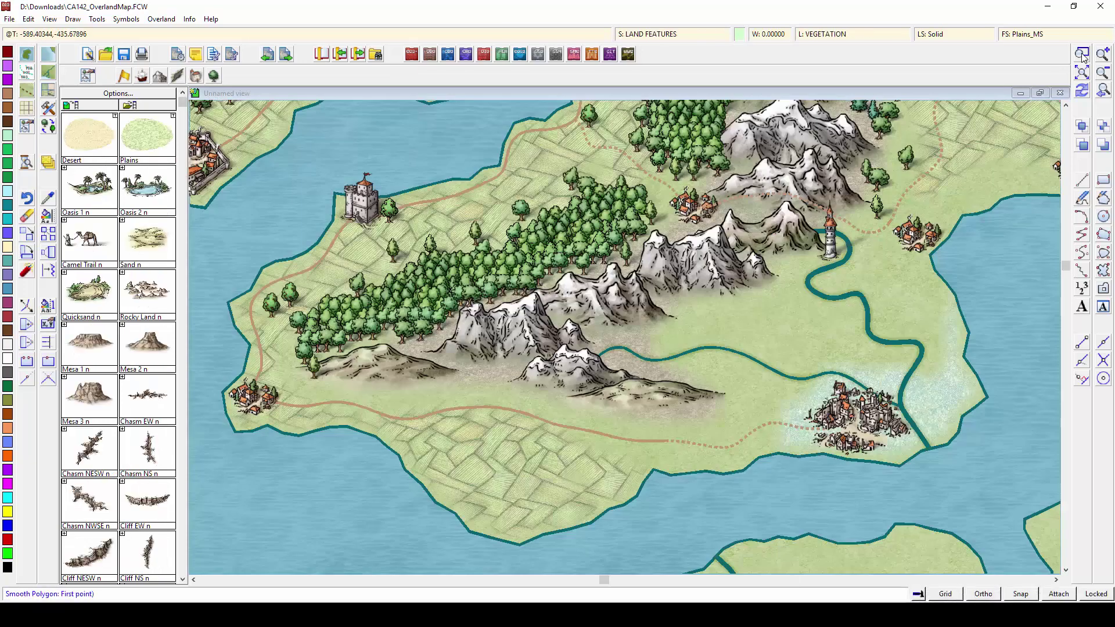
{"action": "left_click", "coordinate": [1081, 54]}
{"action": "left_click", "coordinate": [451, 267]}
{"action": "left_click", "coordinate": [699, 439]}
{"action": "left_click", "coordinate": [699, 439]}
{"action": "left_click", "coordinate": [773, 407]}
{"action": "left_click", "coordinate": [920, 412]}
{"action": "left_click", "coordinate": [948, 314]}
{"action": "left_click", "coordinate": [851, 249]}
{"action": "left_click", "coordinate": [766, 238]}
{"action": "right_click", "coordinate": [766, 238]}
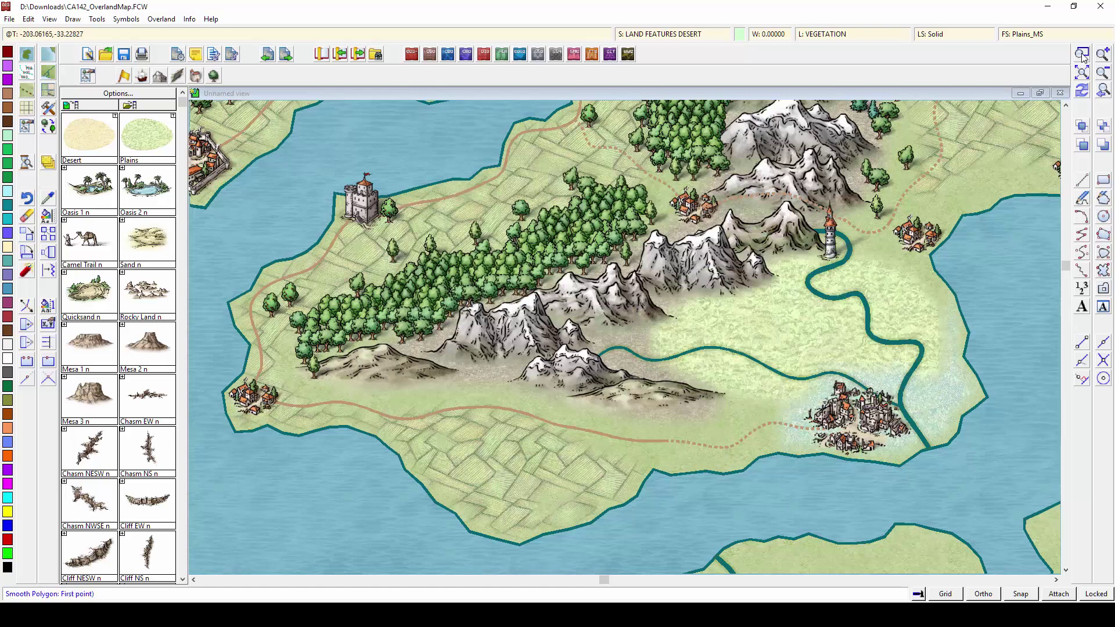
{"action": "left_click", "coordinate": [147, 346]}
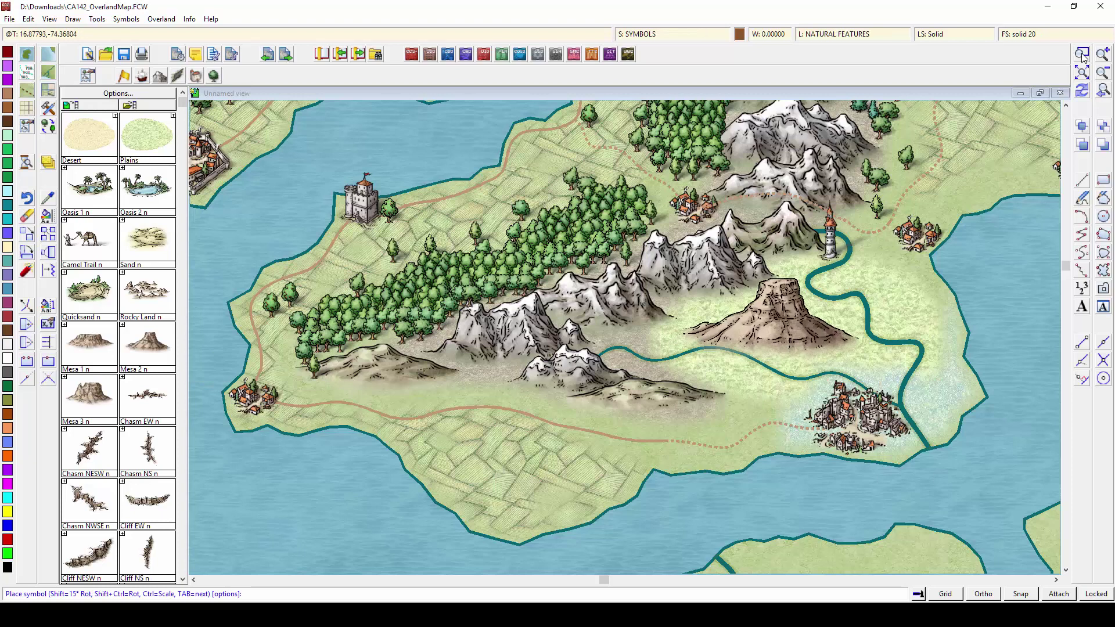
{"action": "key", "text": "Tab"}
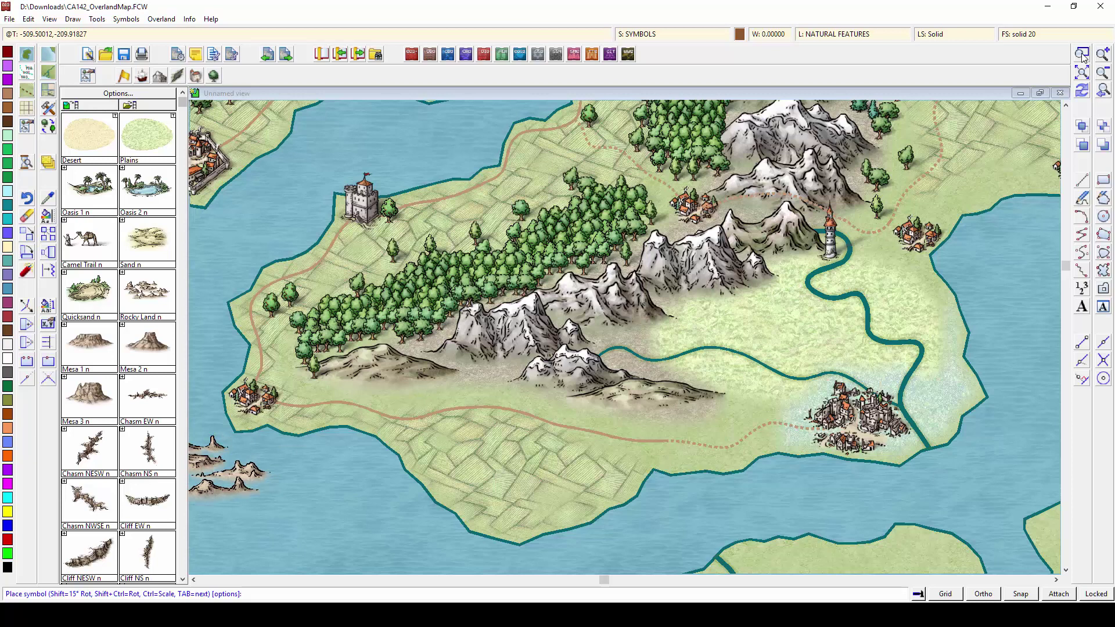
{"action": "left_click", "coordinate": [146, 499]}
{"action": "left_click", "coordinate": [736, 296]}
{"action": "left_click", "coordinate": [28, 18]}
{"action": "left_click", "coordinate": [46, 33]}
- Place a northeast-southwest cliff on the plains just southeast of the mountain range
{"action": "left_click", "coordinate": [89, 549]}
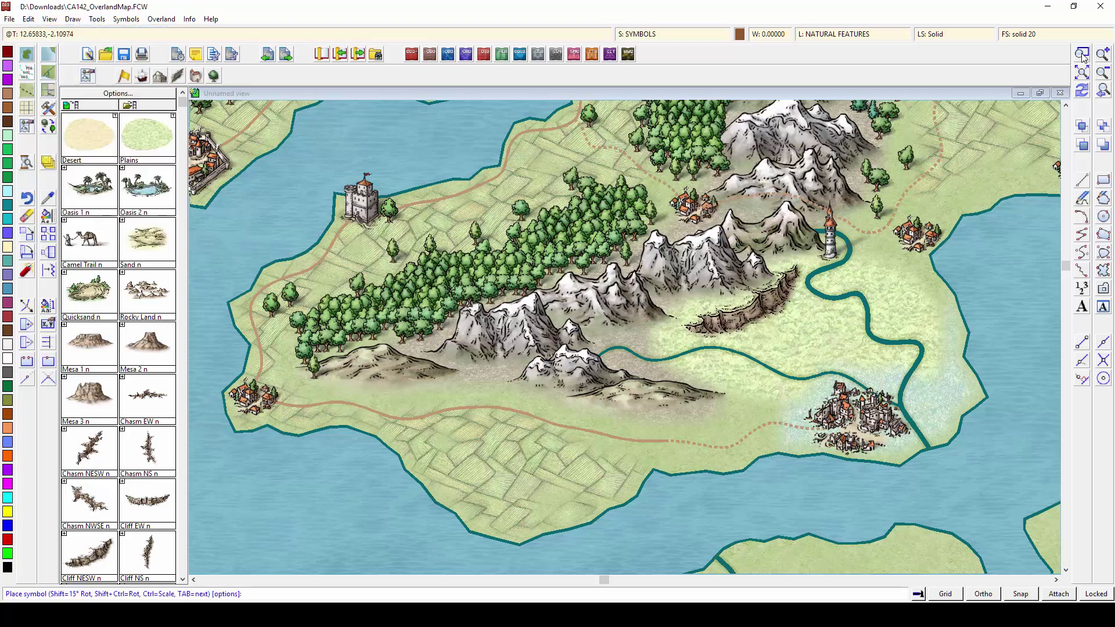
{"action": "left_click", "coordinate": [736, 314]}
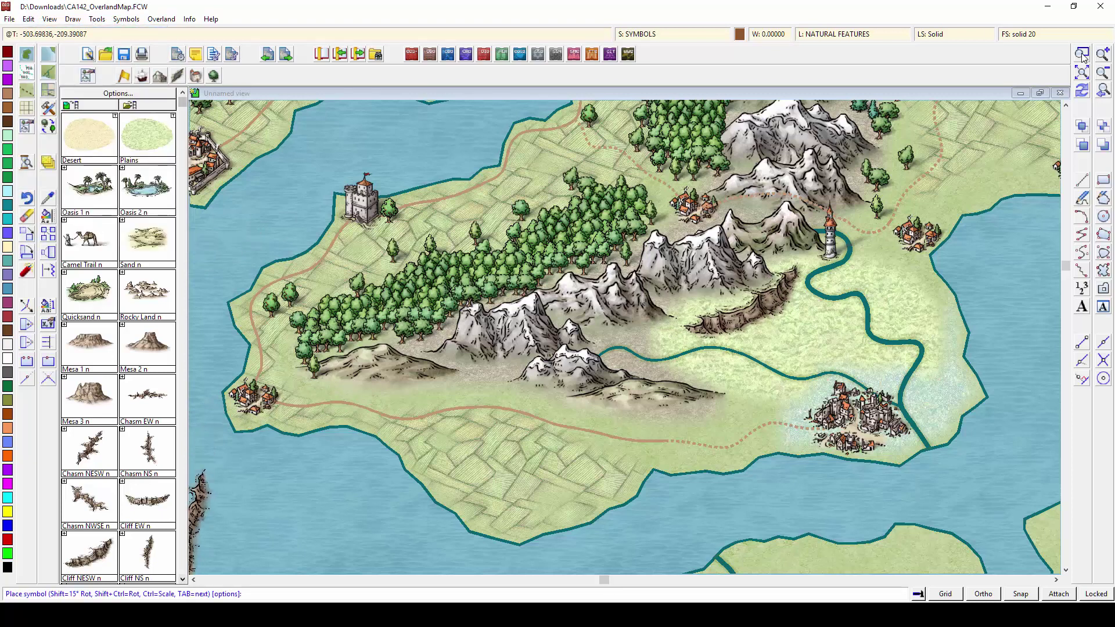
{"action": "scroll", "coordinate": [118, 337], "scroll_direction": "down", "scroll_amount": 7}
{"action": "scroll", "coordinate": [119, 337], "scroll_direction": "up", "scroll_amount": 7}
- Scatter scrubland trees over the plains and along the road west of the ruined city, and place one cactus in the middle of the plains
{"action": "left_click", "coordinate": [213, 74]}
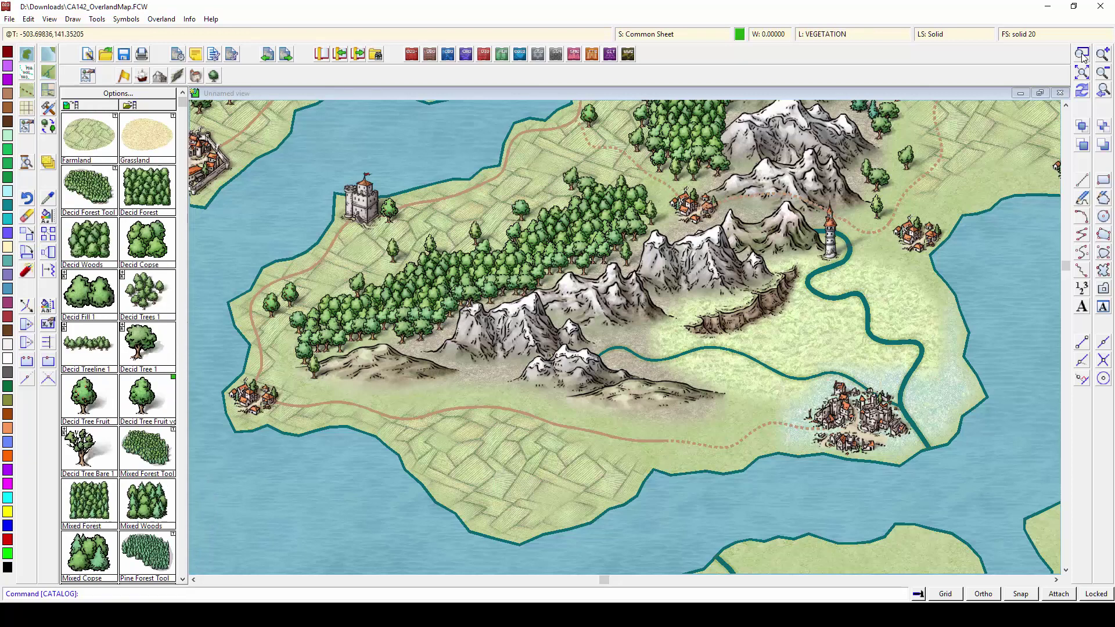
{"action": "scroll", "coordinate": [118, 337], "scroll_direction": "down", "scroll_amount": 6}
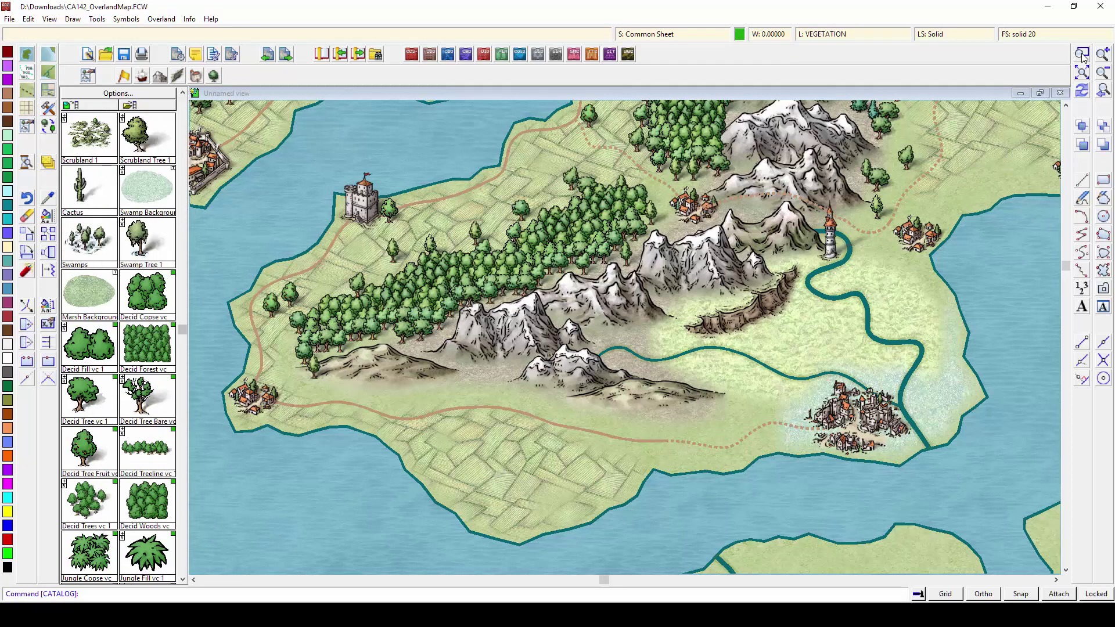
{"action": "left_click", "coordinate": [147, 136]}
{"action": "left_click", "coordinate": [681, 342]}
{"action": "left_click", "coordinate": [744, 388]}
{"action": "left_click", "coordinate": [888, 366]}
{"action": "left_click", "coordinate": [898, 315]}
{"action": "left_click", "coordinate": [802, 301]}
{"action": "left_click", "coordinate": [672, 451]}
{"action": "left_click", "coordinate": [729, 423]}
{"action": "left_click", "coordinate": [719, 430]}
{"action": "left_click", "coordinate": [773, 444]}
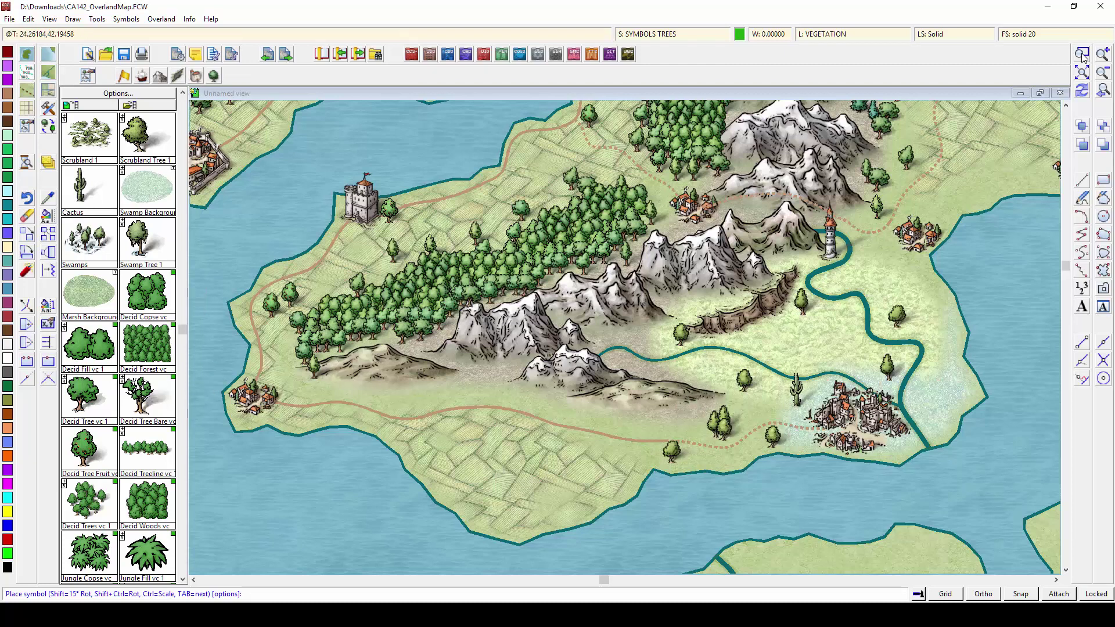
{"action": "left_click", "coordinate": [827, 333]}
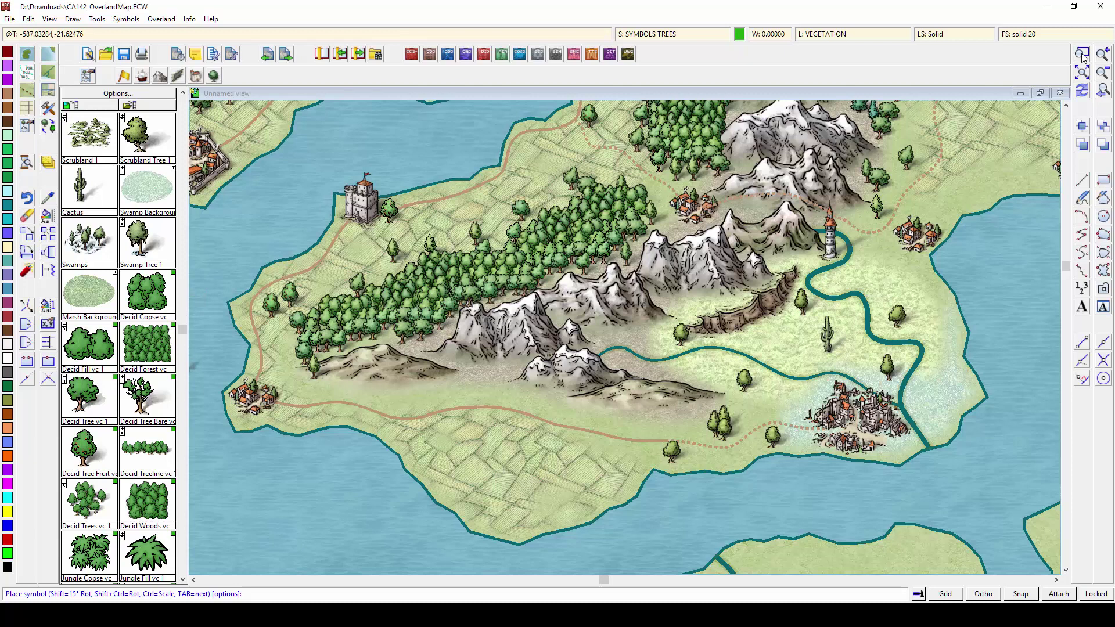
- Scatter more scrubland trees along the southern foothills, between the mountains and the coastal road
{"action": "left_click", "coordinate": [408, 383]}
{"action": "left_click", "coordinate": [512, 383]}
{"action": "left_click", "coordinate": [500, 387]}
{"action": "left_click", "coordinate": [602, 409]}
{"action": "left_click", "coordinate": [616, 415]}
{"action": "left_click", "coordinate": [643, 424]}
{"action": "left_click", "coordinate": [647, 421]}
{"action": "left_click", "coordinate": [339, 383]}
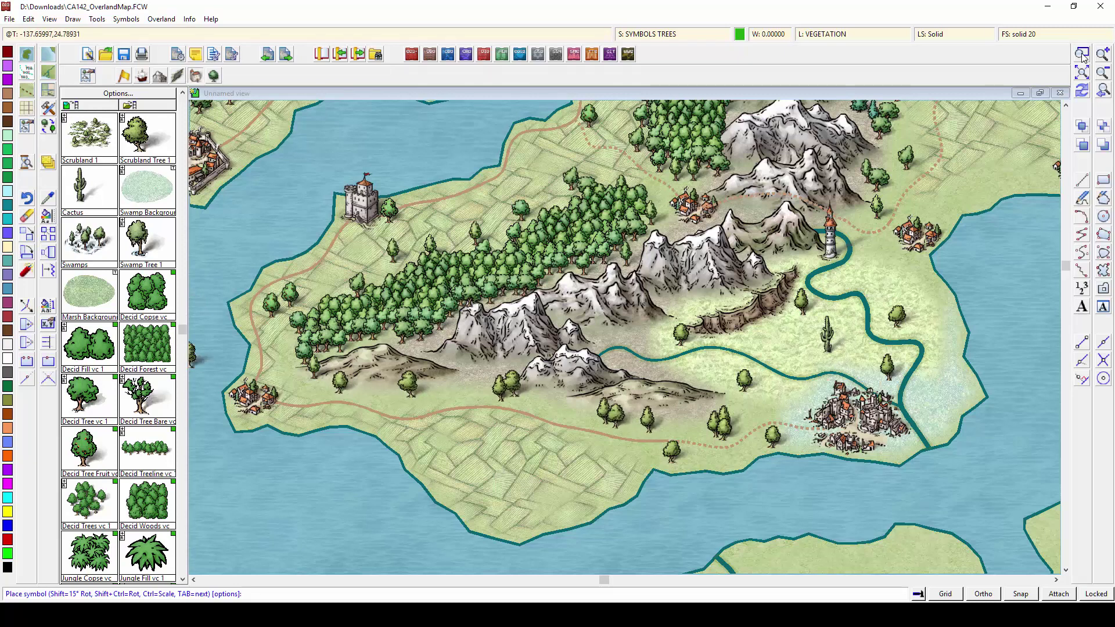
- Place a nomadic tent camp south of the foothills, beside the scrubland trees along the road
{"action": "left_click", "coordinate": [195, 75]}
{"action": "scroll", "coordinate": [118, 347], "scroll_direction": "down", "scroll_amount": 3}
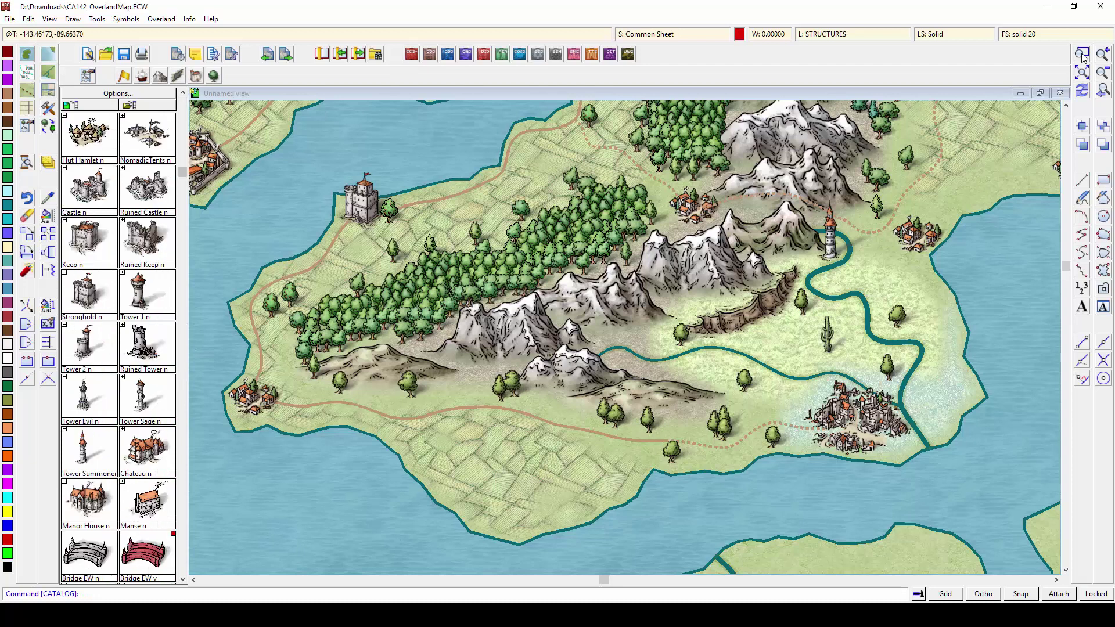
{"action": "left_click", "coordinate": [147, 134]}
{"action": "left_click", "coordinate": [569, 404]}
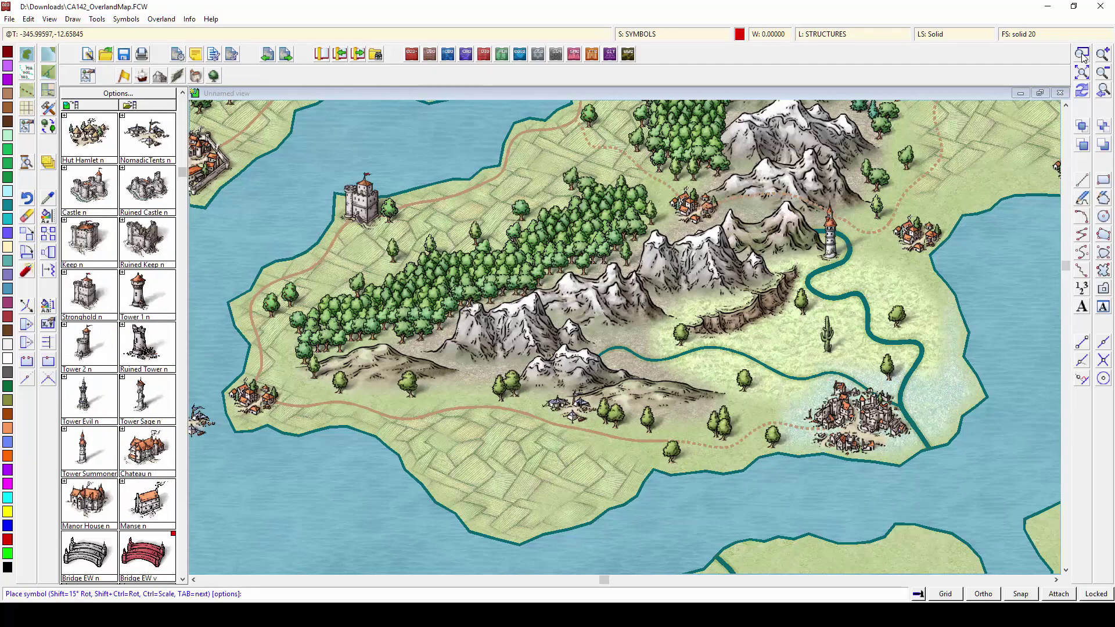
- Place two hamlets on the southern farmland, one near its west coast and one near its east coast
{"action": "left_click", "coordinate": [1081, 54]}
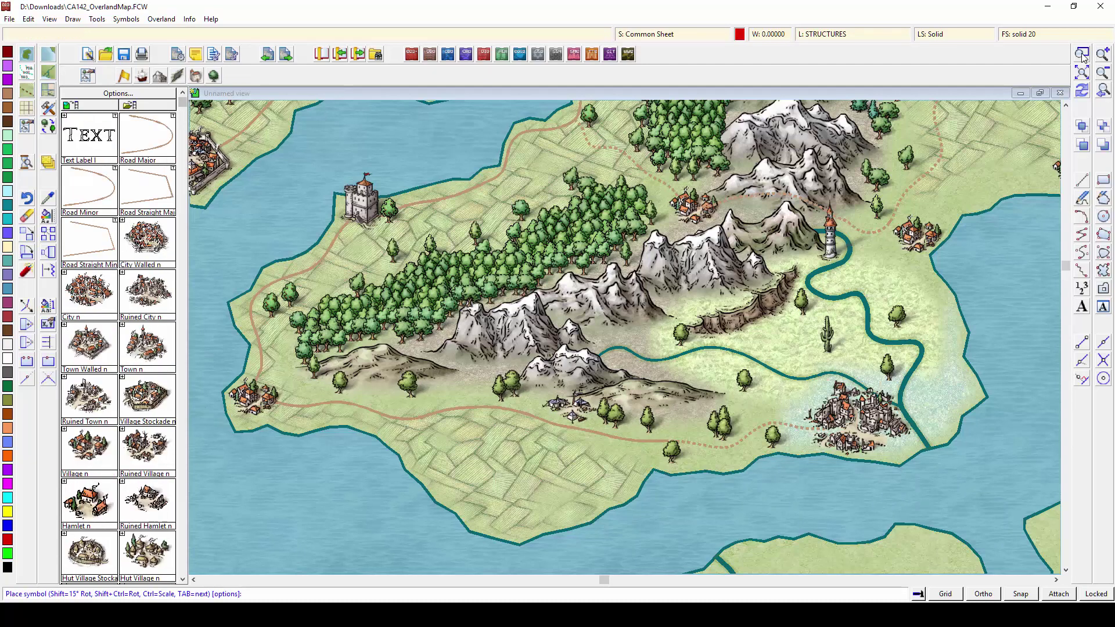
{"action": "left_click", "coordinate": [445, 490]}
{"action": "left_click", "coordinate": [604, 498]}
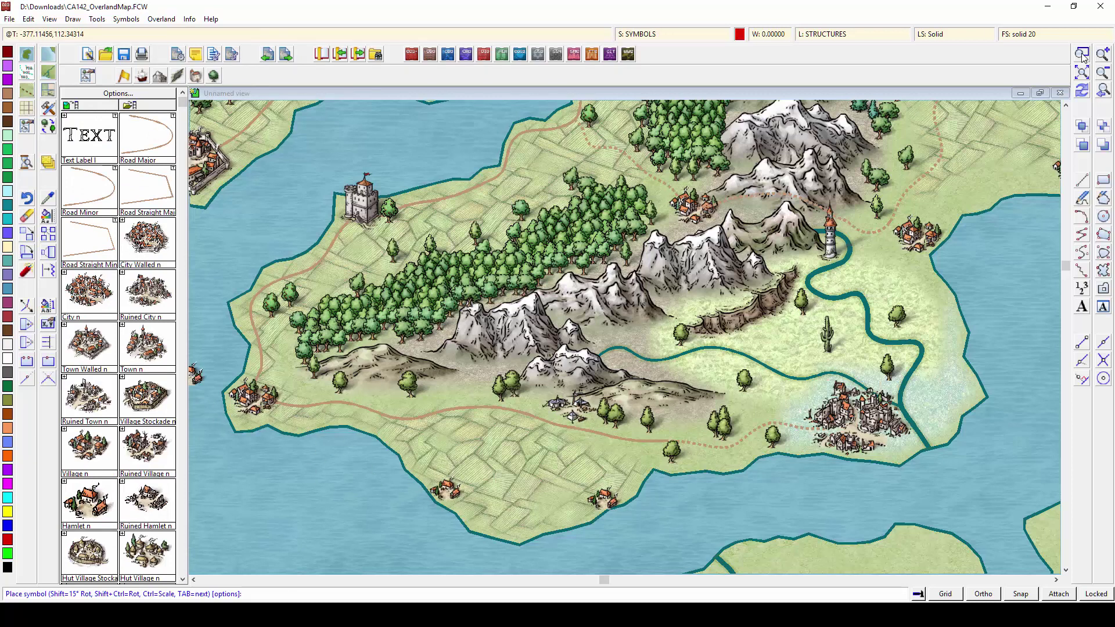
- Draw a minor road looping from the coastal road past both southern hamlets and back to it
{"action": "left_click", "coordinate": [89, 190]}
{"action": "left_click", "coordinate": [386, 417]}
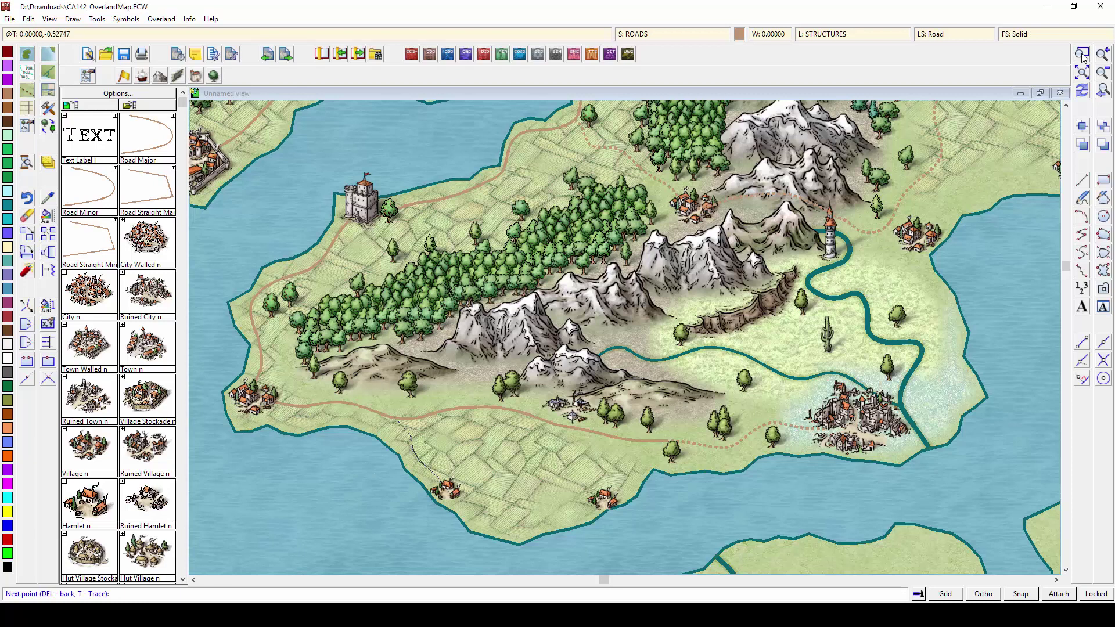
{"action": "left_click", "coordinate": [640, 441]}
{"action": "right_click", "coordinate": [640, 441]}
- Place jungle palm trees beside the two southern hamlets and at the western start of the looping minor road
{"action": "left_click", "coordinate": [214, 76]}
{"action": "left_click_drag", "start_coordinate": [183, 102], "coordinate": [182, 216]}
{"action": "left_click", "coordinate": [89, 501]}
{"action": "left_click", "coordinate": [462, 511]}
{"action": "left_click", "coordinate": [579, 509]}
{"action": "left_click", "coordinate": [389, 440]}
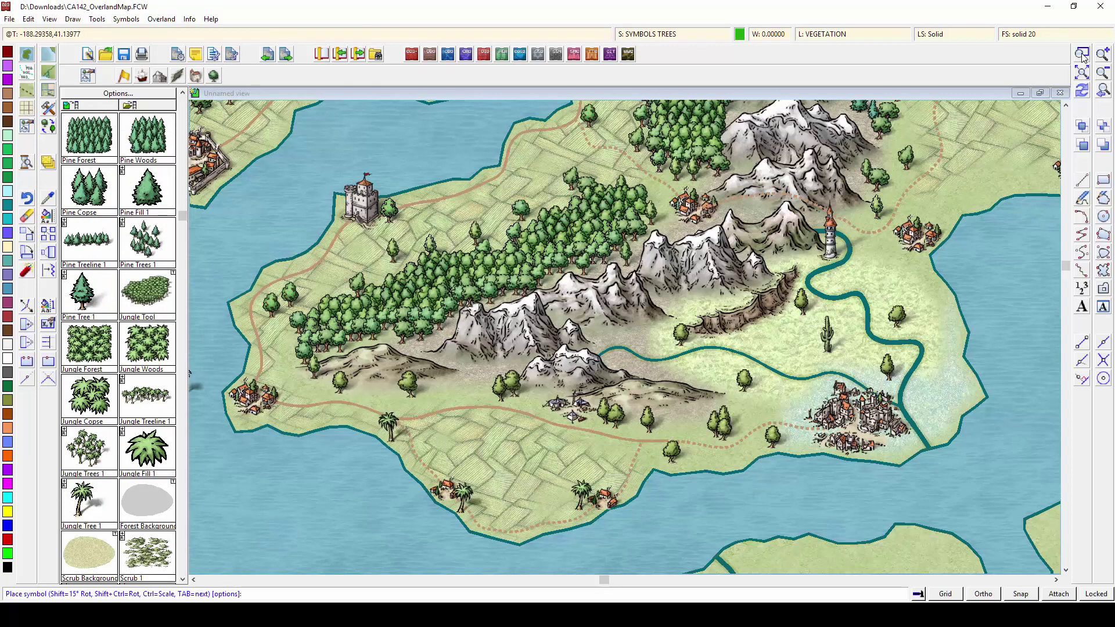
{"action": "left_click_drag", "start_coordinate": [183, 215], "coordinate": [183, 465]}
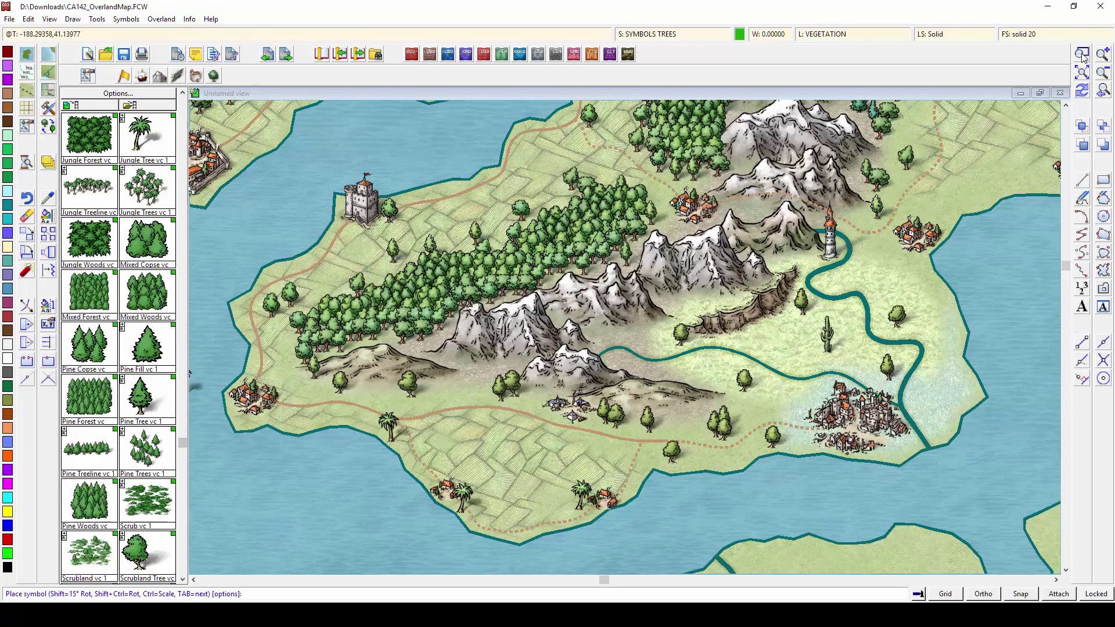
- Place a chateau in the middle of the southern farmland, between the two hamlets
{"action": "left_click", "coordinate": [195, 75]}
{"action": "left_click_drag", "start_coordinate": [182, 102], "coordinate": [183, 172]}
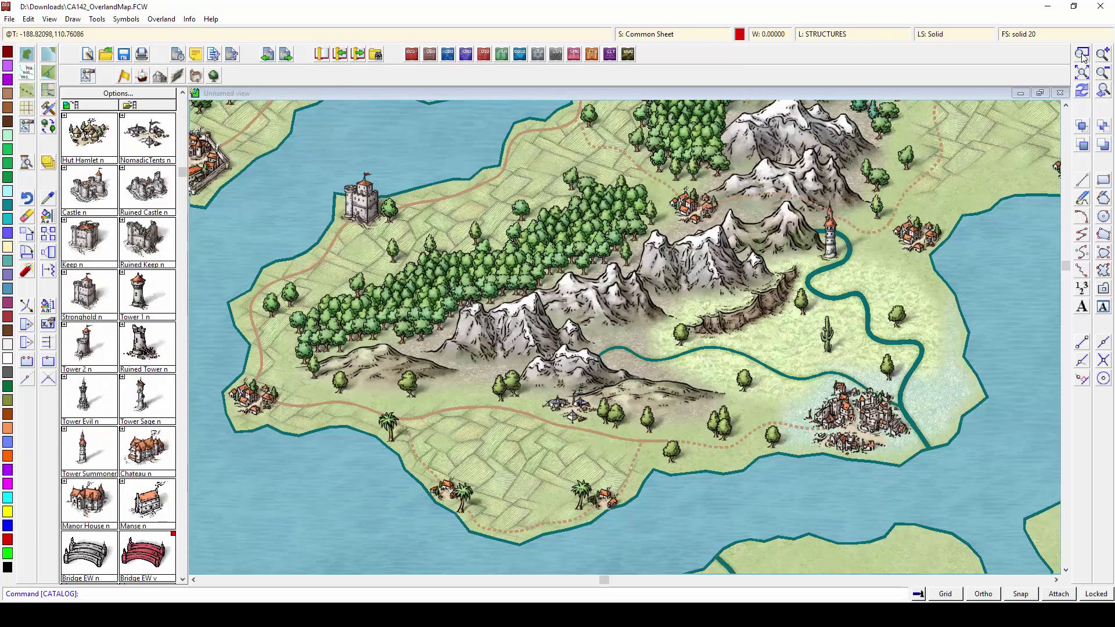
{"action": "left_click", "coordinate": [147, 448]}
{"action": "left_click", "coordinate": [523, 462]}
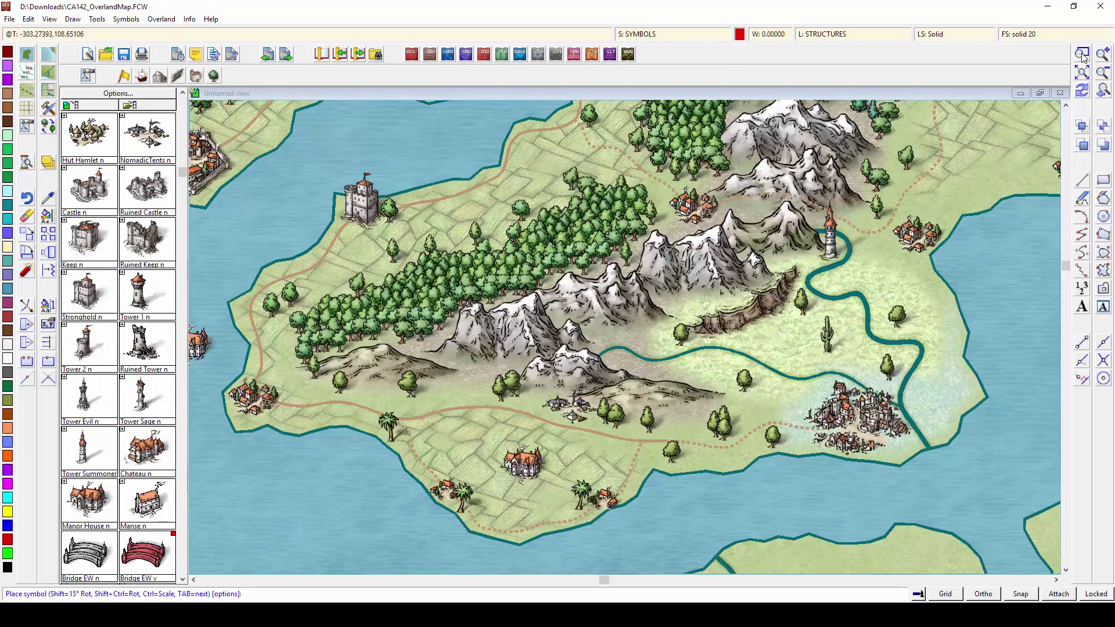
{"action": "left_click", "coordinate": [26, 90]}
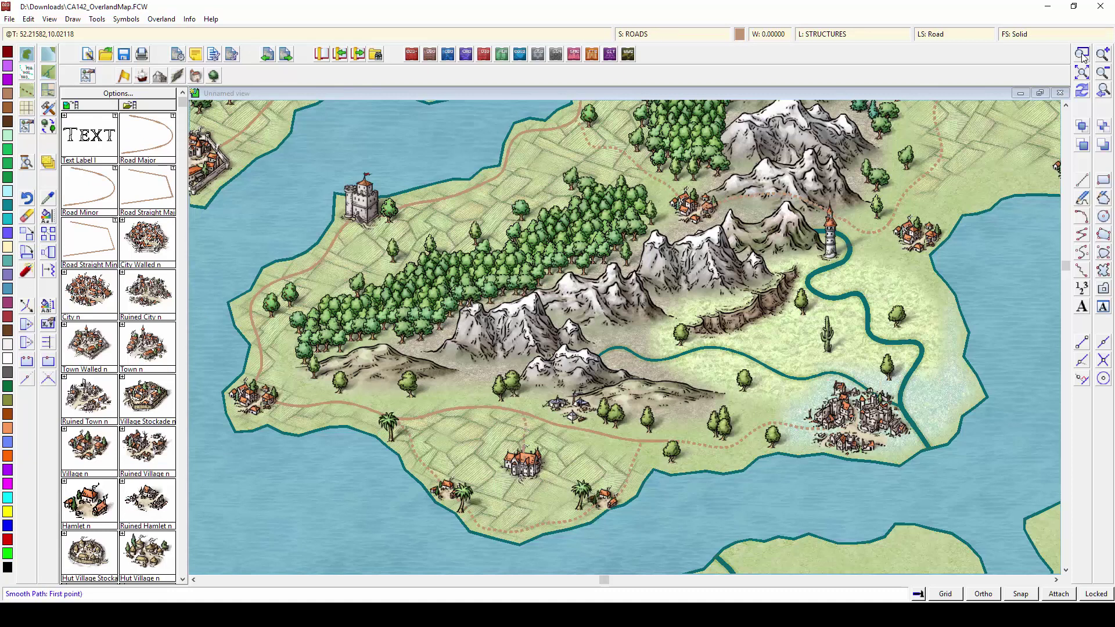
- Place a walled Gothic city on the west coast of the eastern landmass, beside the central hills
{"action": "left_click", "coordinate": [1082, 54]}
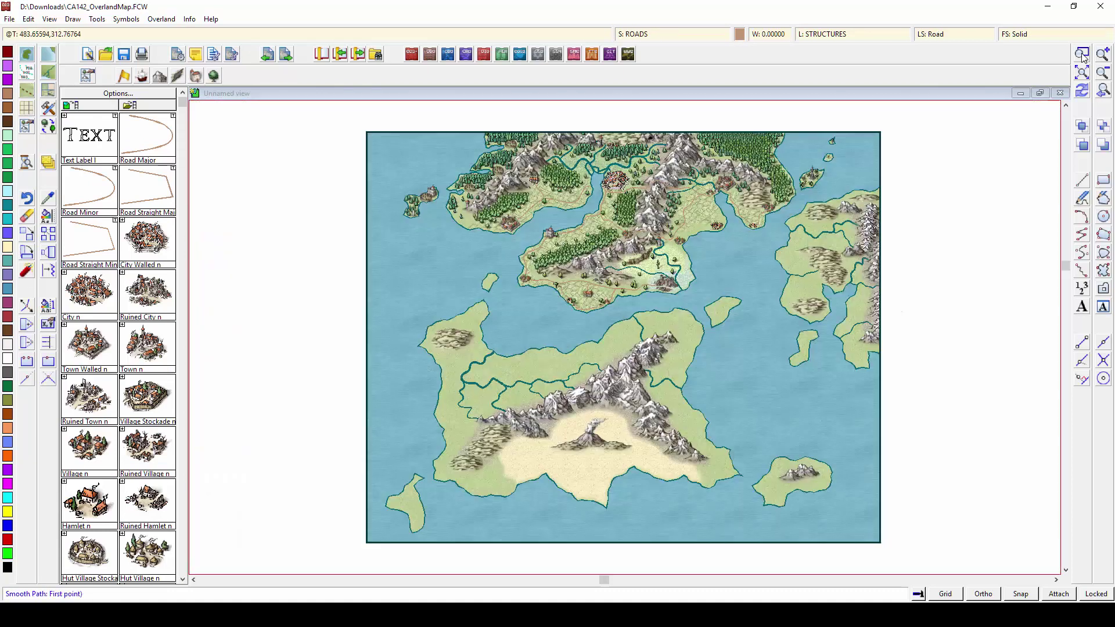
{"action": "left_click", "coordinate": [759, 183]}
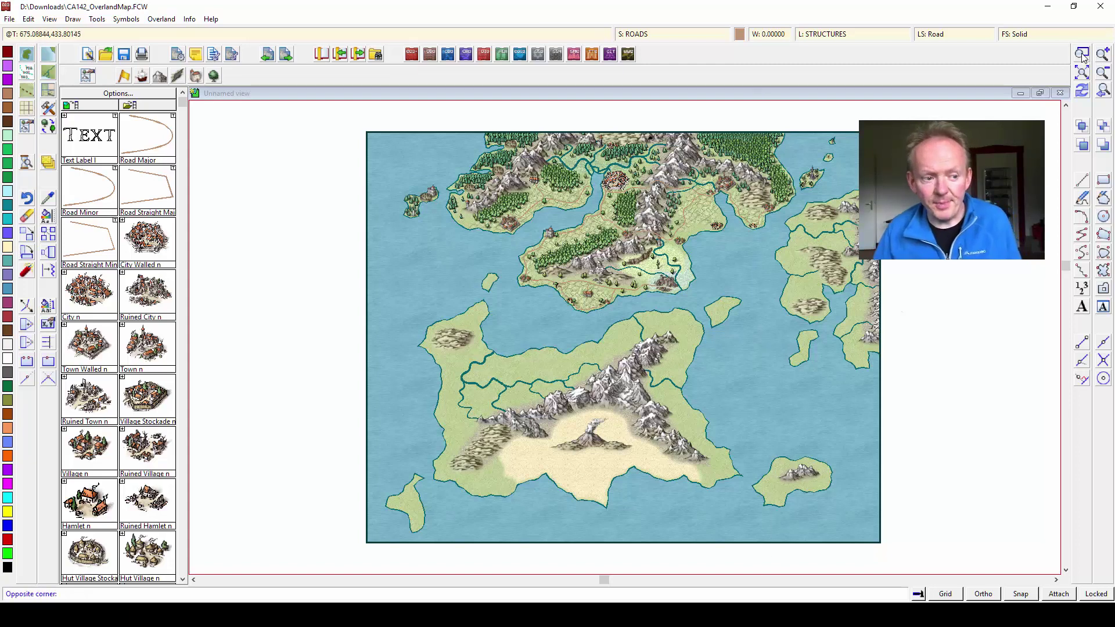
{"action": "left_click", "coordinate": [900, 386]}
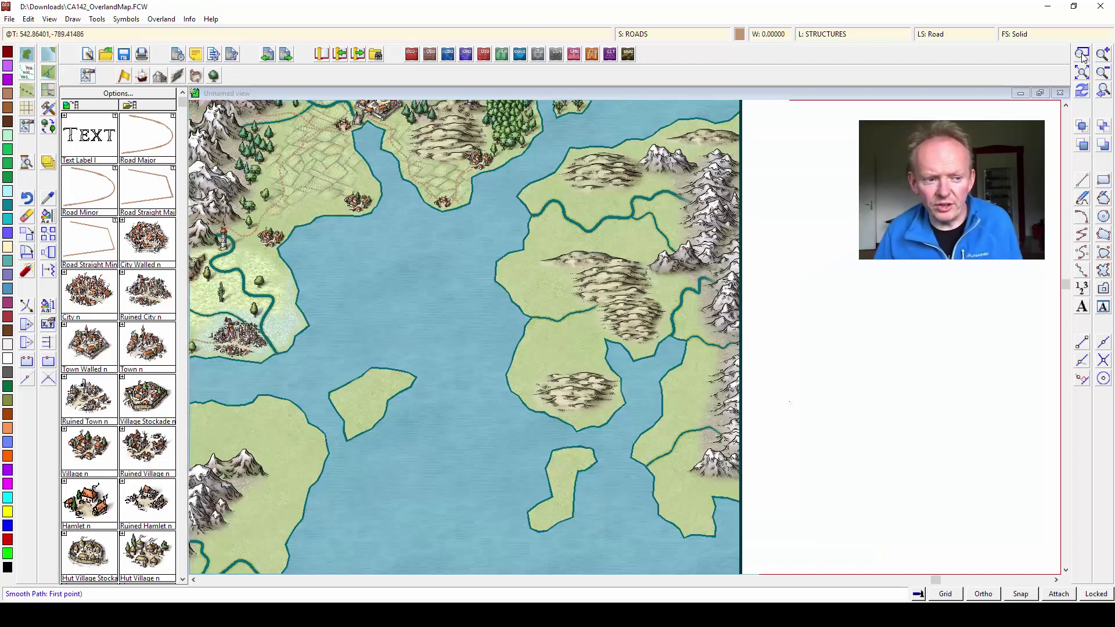
{"action": "left_click", "coordinate": [180, 400]}
{"action": "left_click", "coordinate": [181, 400]}
{"action": "left_click", "coordinate": [181, 400]}
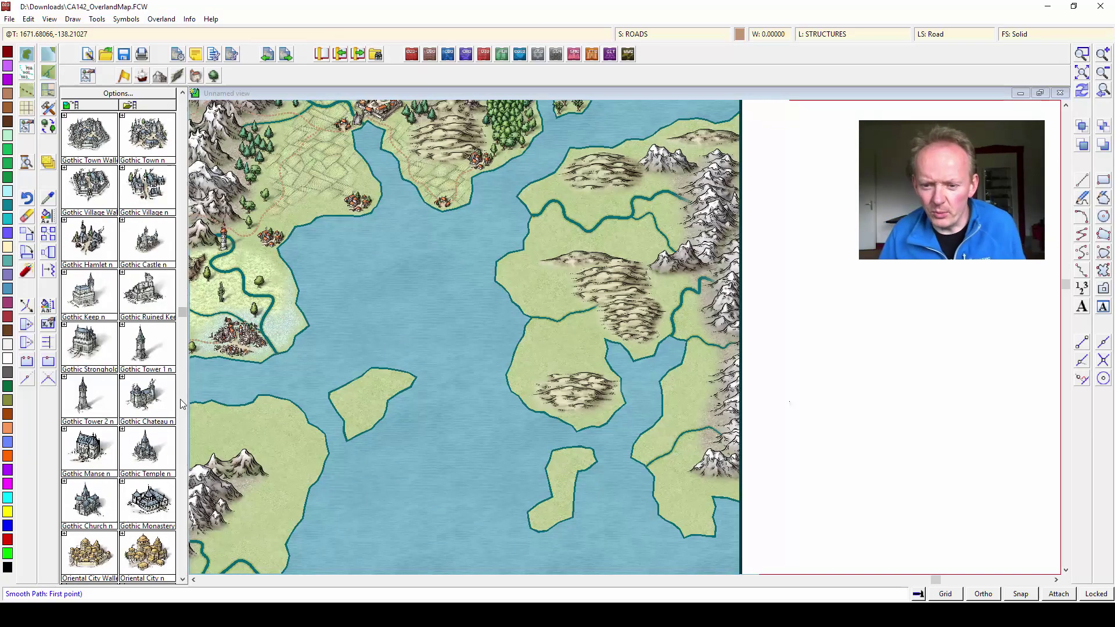
{"action": "scroll", "coordinate": [181, 403], "scroll_direction": "up", "scroll_amount": 1}
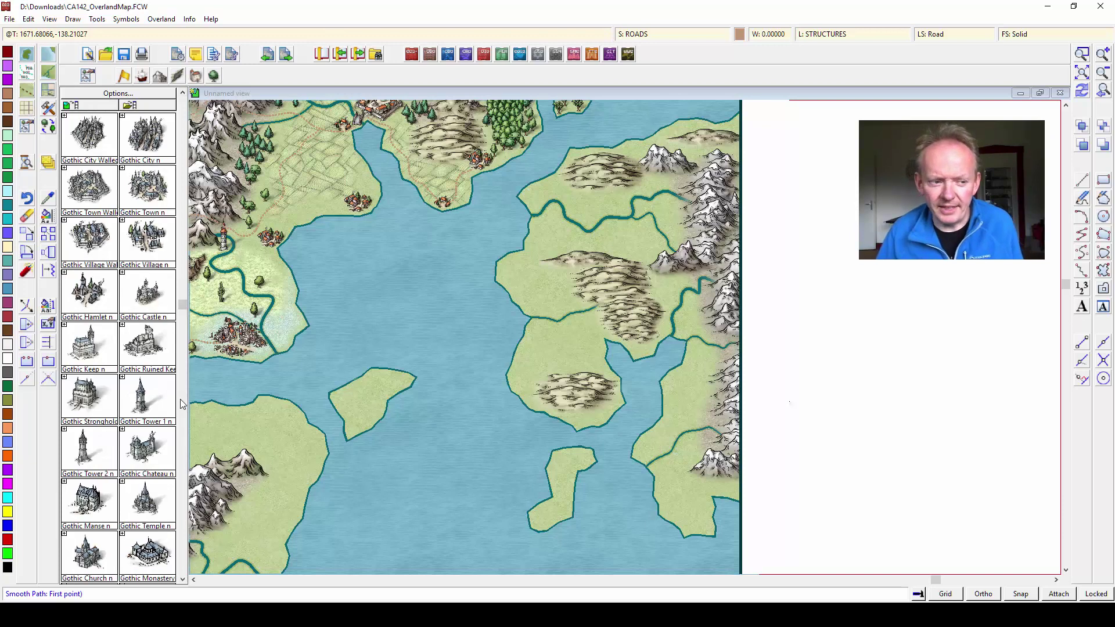
{"action": "left_click", "coordinate": [89, 133]}
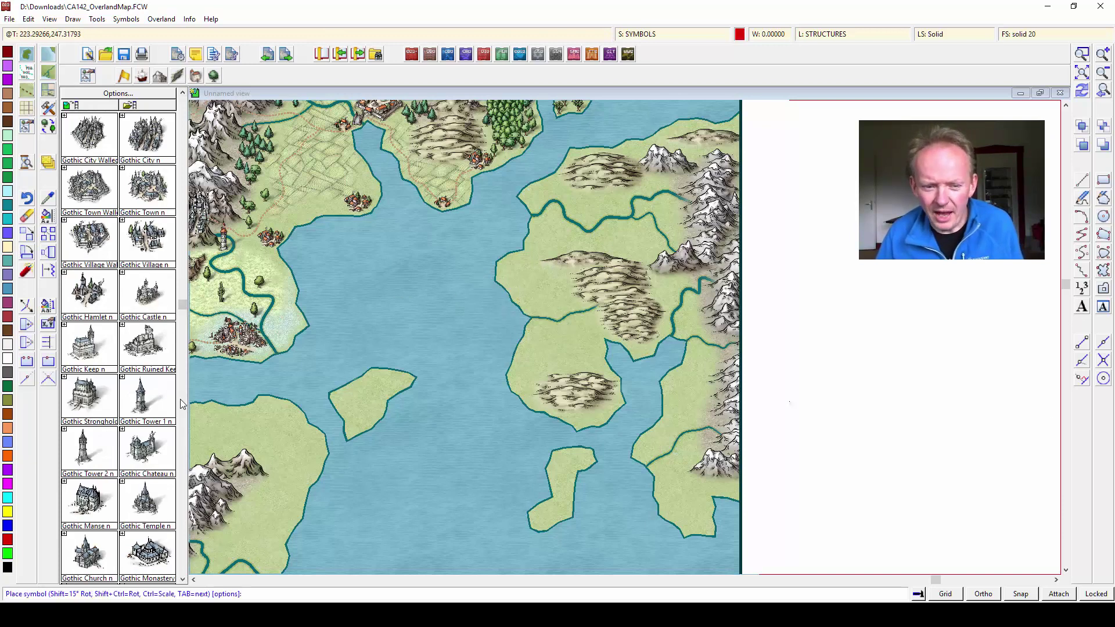
{"action": "left_click", "coordinate": [537, 284]}
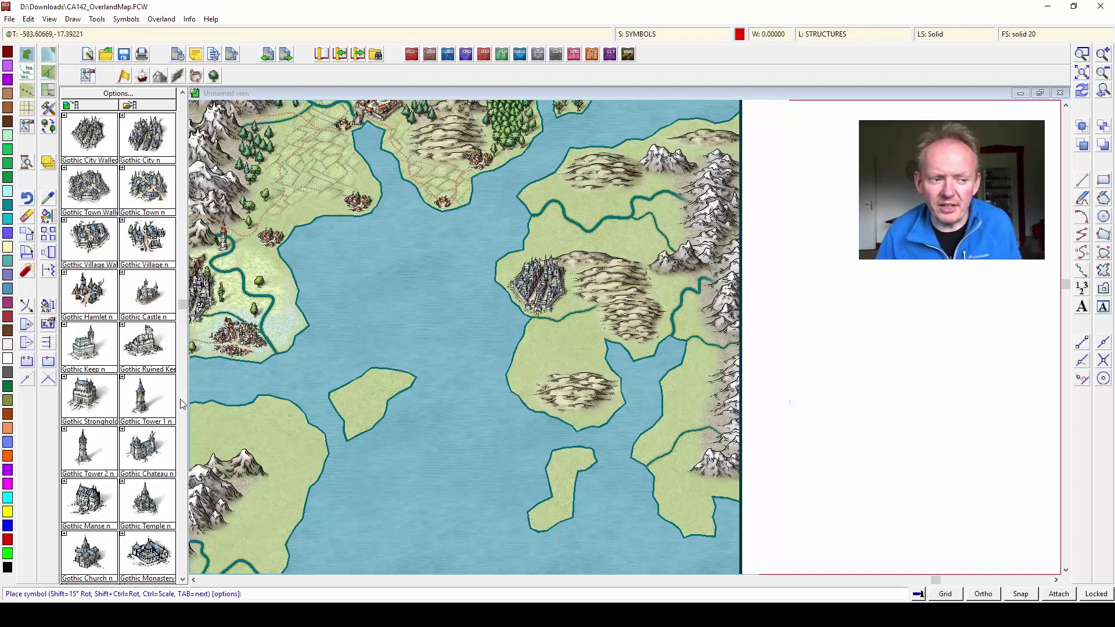
- Add smaller Gothic settlements along the eastern landmass's rivers and on its southern island, plus a Gothic fortress above the southern hills
{"action": "left_click", "coordinate": [675, 461]}
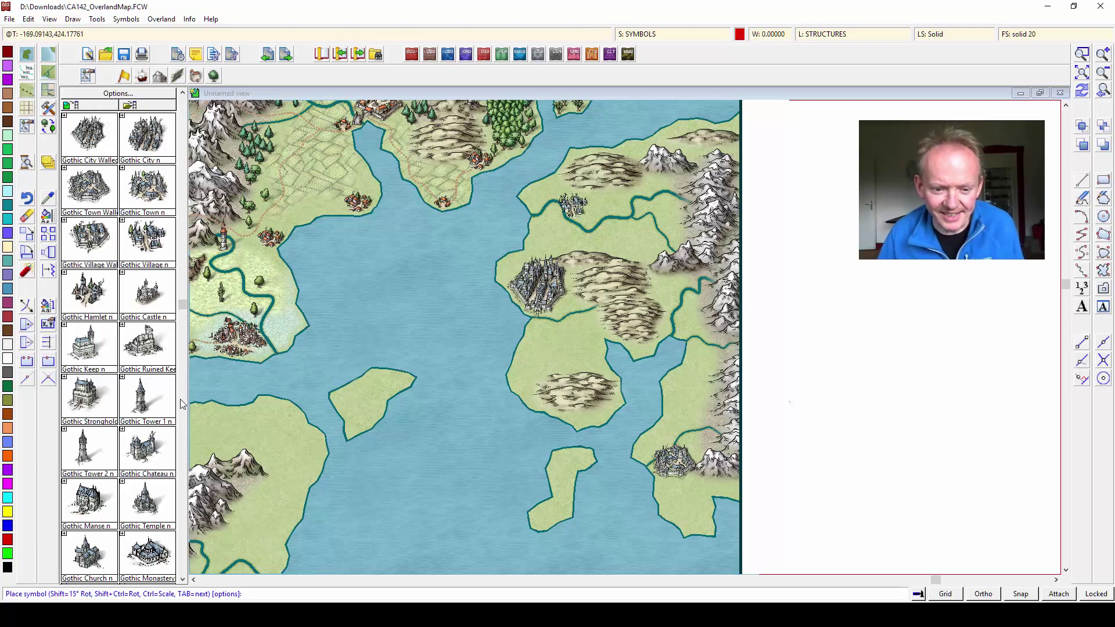
{"action": "left_click", "coordinate": [615, 203]}
{"action": "left_click", "coordinate": [581, 456]}
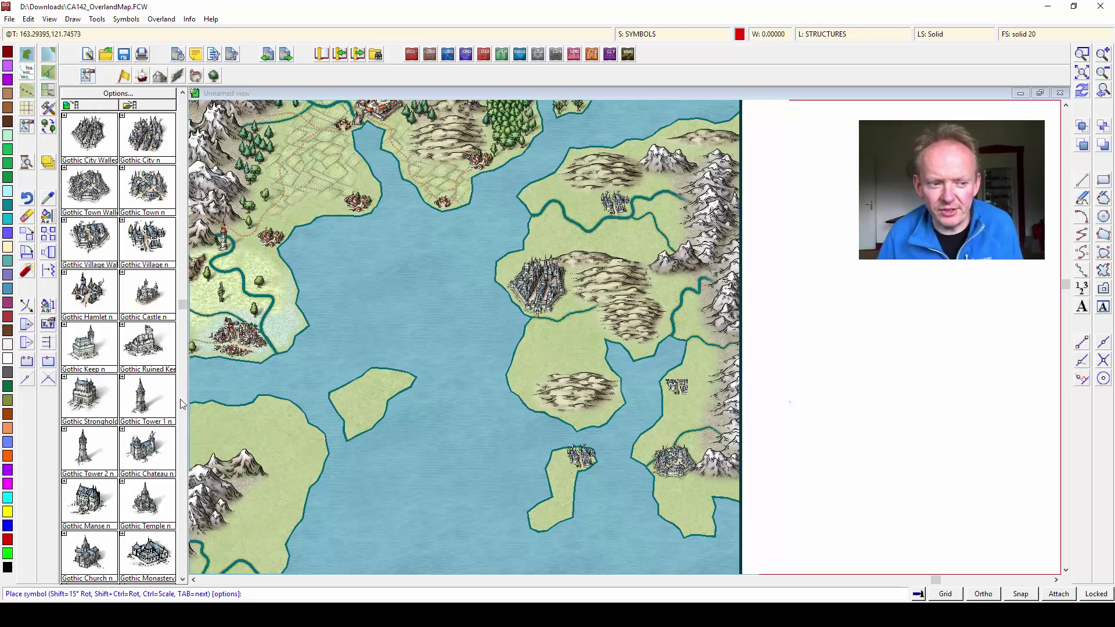
{"action": "left_click", "coordinate": [687, 323]}
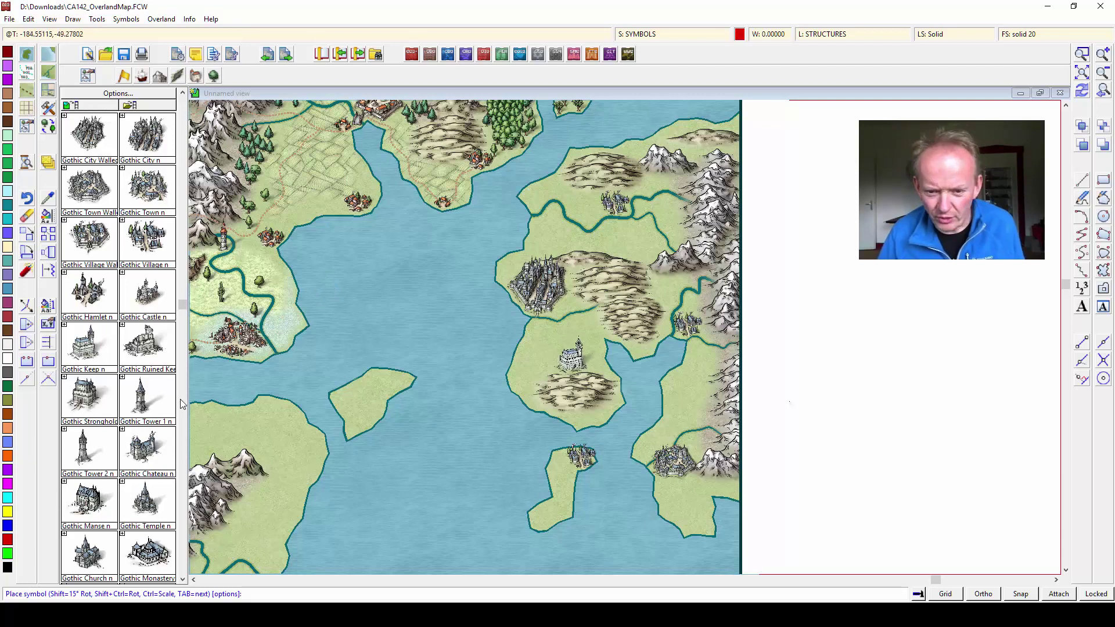
{"action": "left_click", "coordinate": [571, 355]}
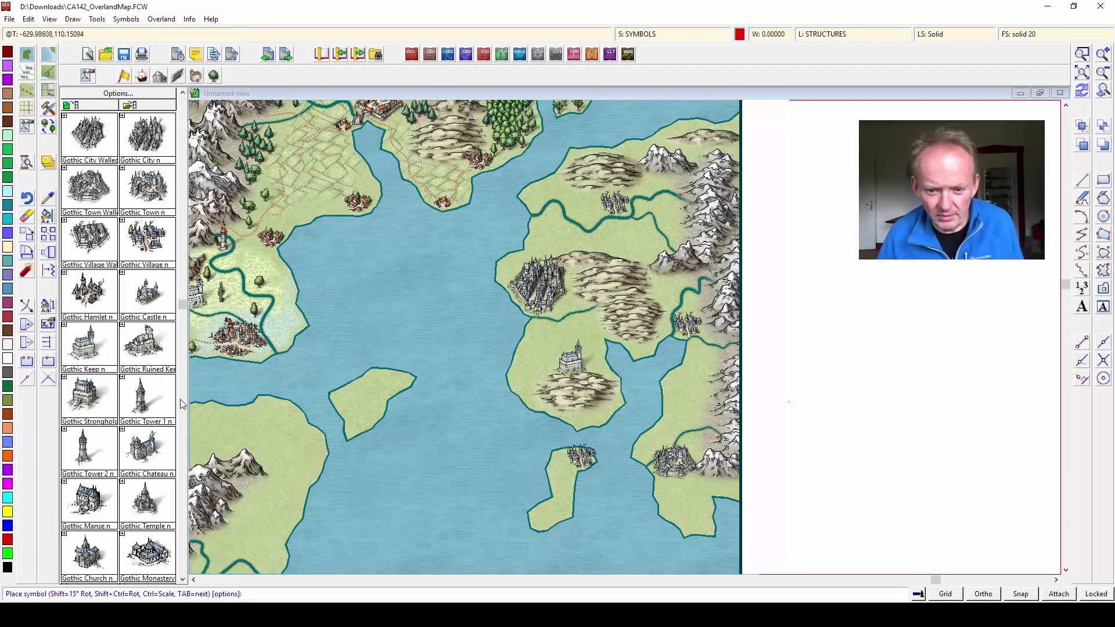
- Draw major roads from the walled Gothic city to the eastern river town, down to the southeastern town and out to the map edge
{"action": "left_click_drag", "start_coordinate": [182, 304], "coordinate": [182, 102]}
{"action": "left_click", "coordinate": [147, 138]}
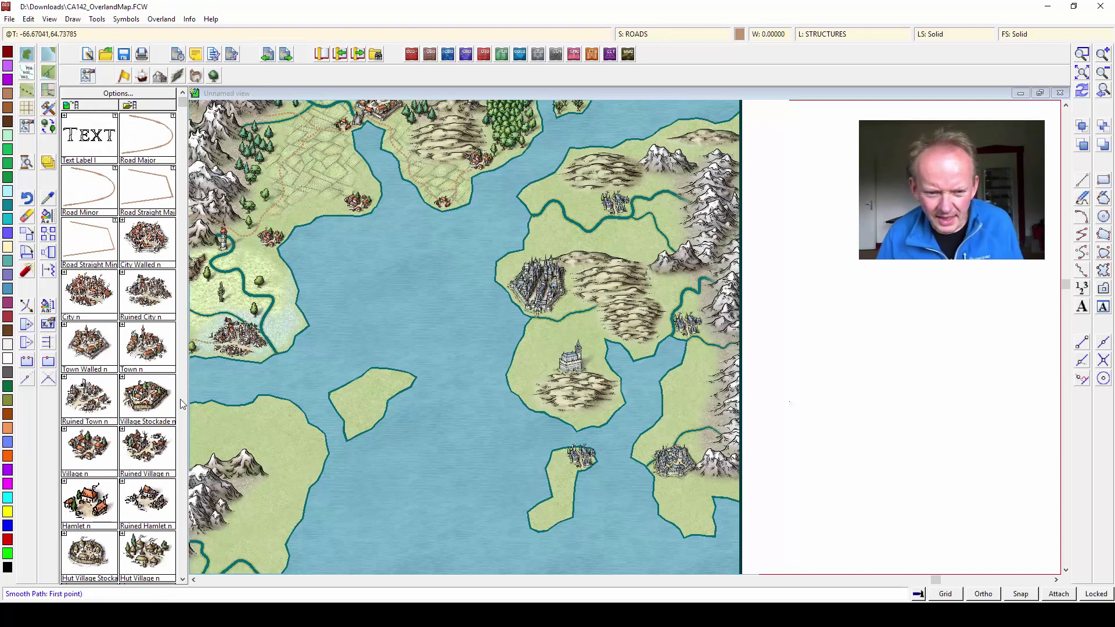
{"action": "left_click", "coordinate": [538, 314]}
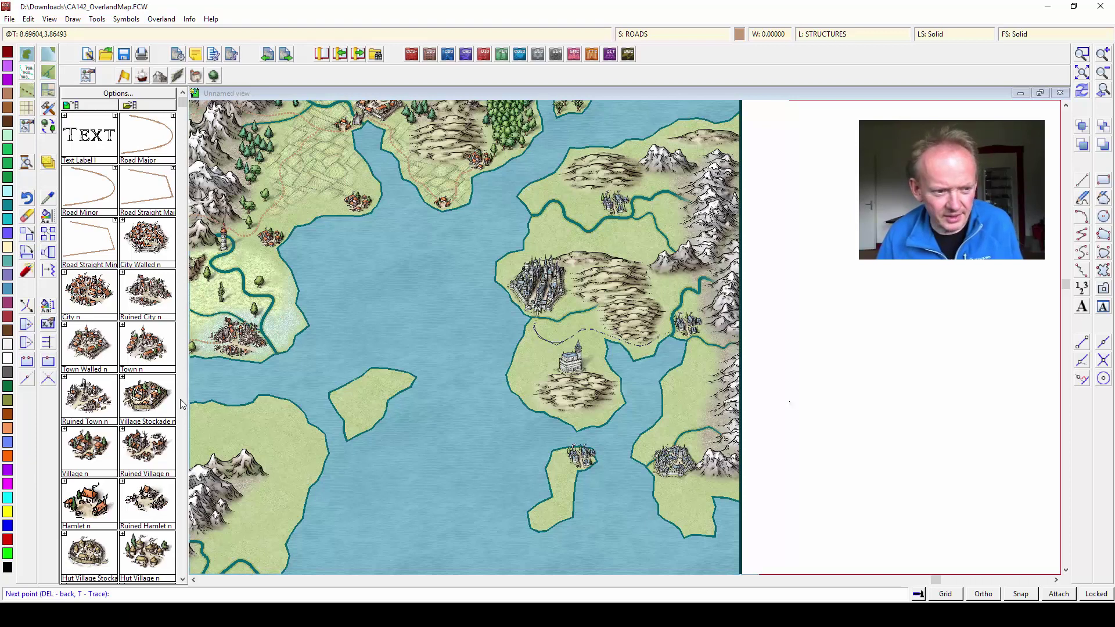
{"action": "left_click", "coordinate": [676, 333]}
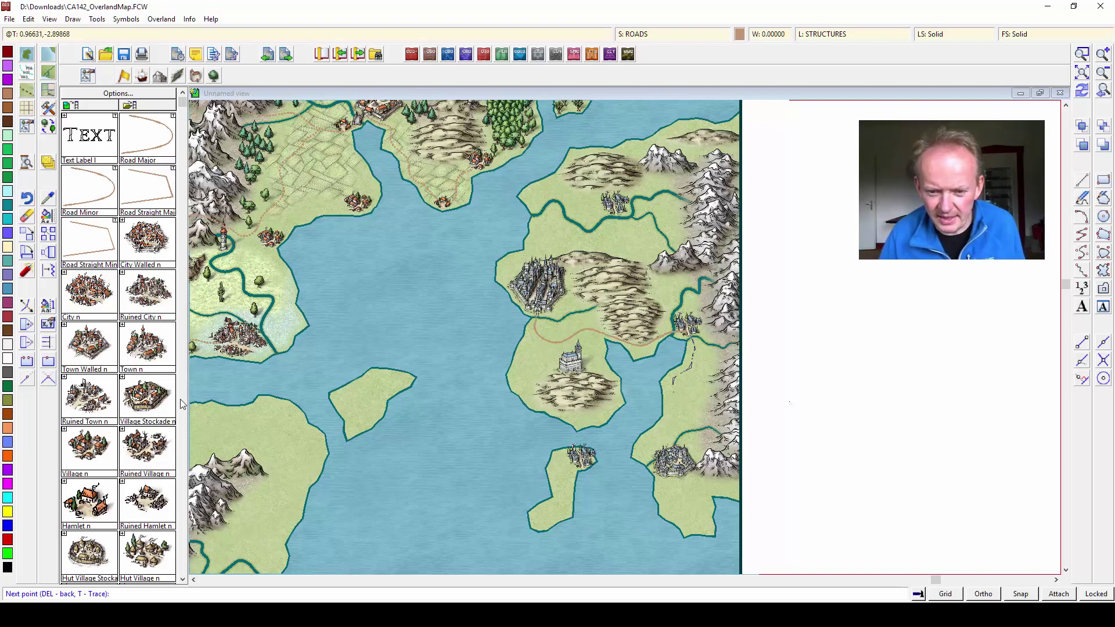
{"action": "left_click", "coordinate": [657, 446]}
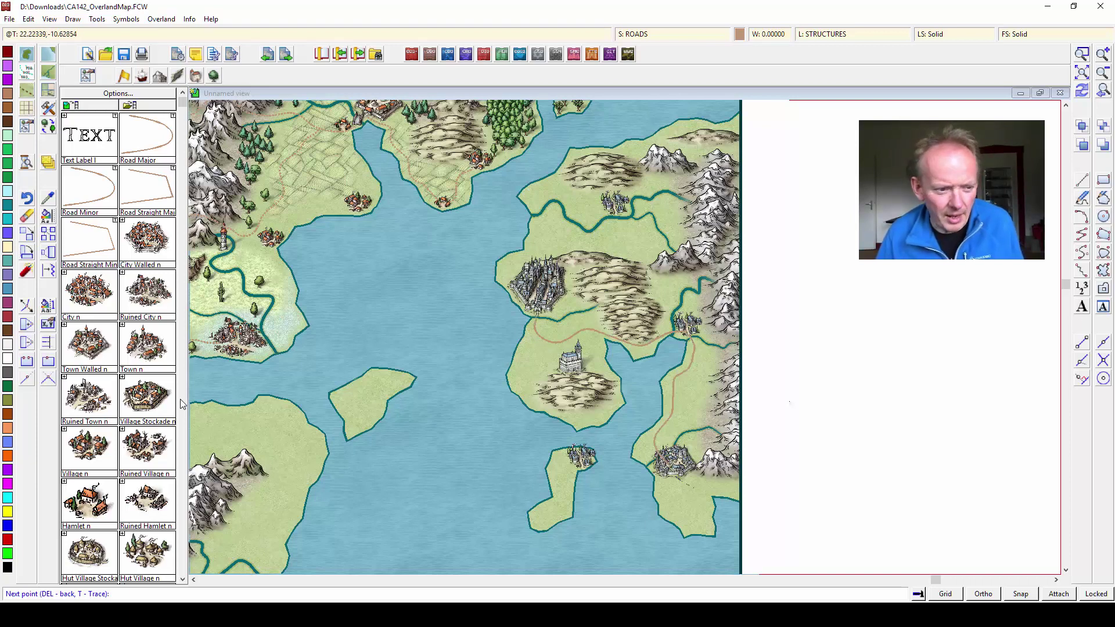
{"action": "key", "text": "Return"}
- Draw a major road from the walled Gothic city northeast to the town on the northern river
{"action": "left_click", "coordinate": [537, 301]}
{"action": "left_click", "coordinate": [616, 245]}
{"action": "left_click", "coordinate": [616, 216]}
{"action": "key", "text": "Return"}
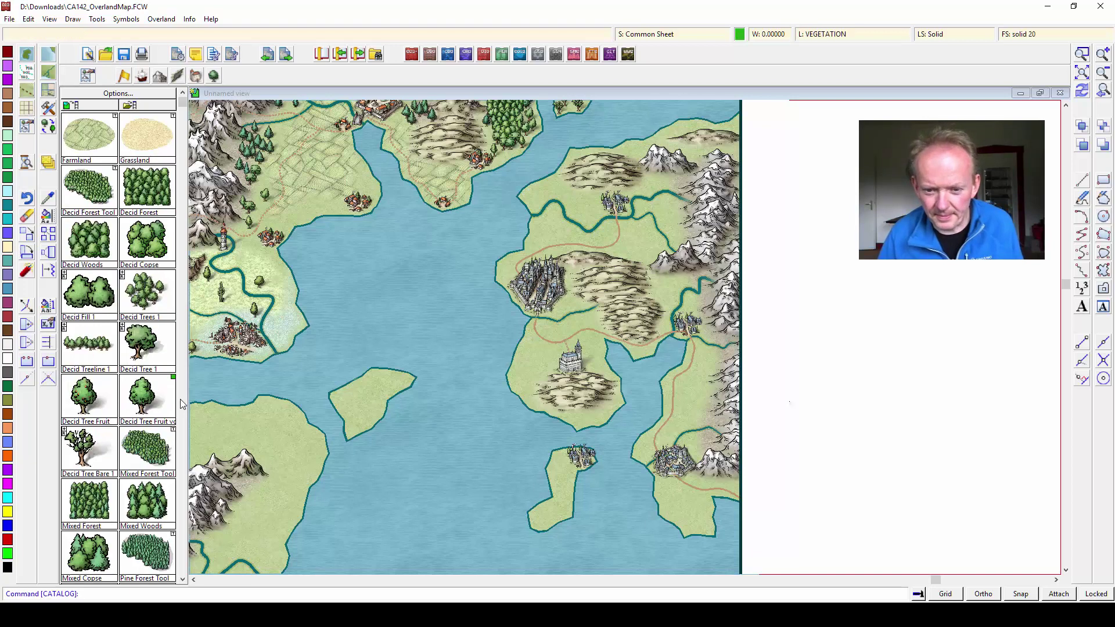
- Draw farmland along the eastern landmass's west coast and around the southeastern road and town, tracing the coastline
{"action": "left_click", "coordinate": [90, 136]}
{"action": "left_click", "coordinate": [557, 183]}
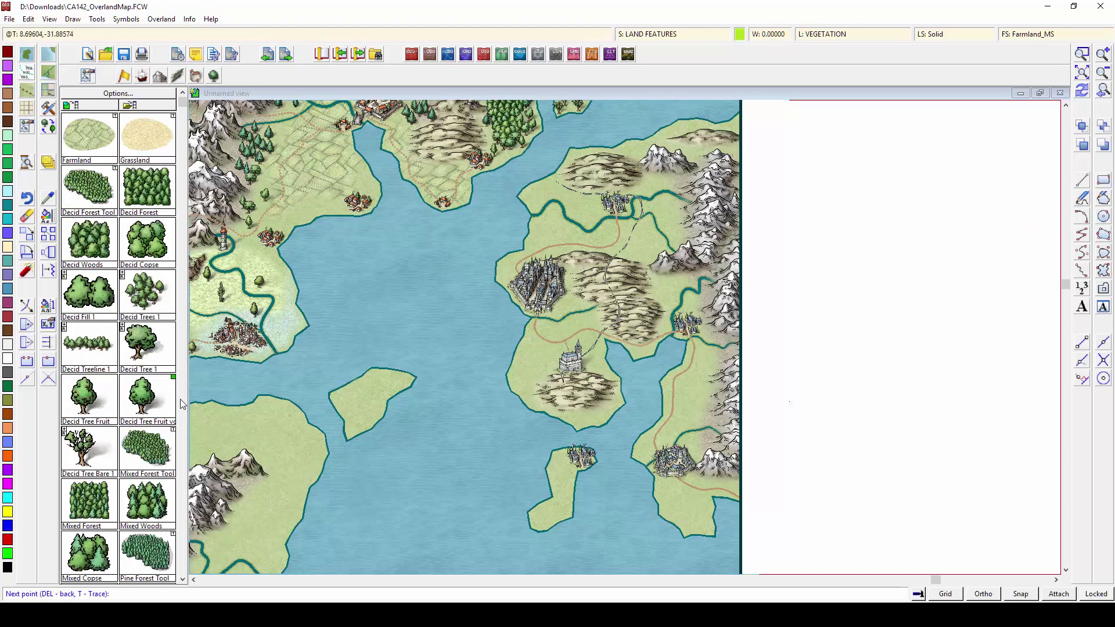
{"action": "key", "text": "t"}
{"action": "key", "text": "Return"}
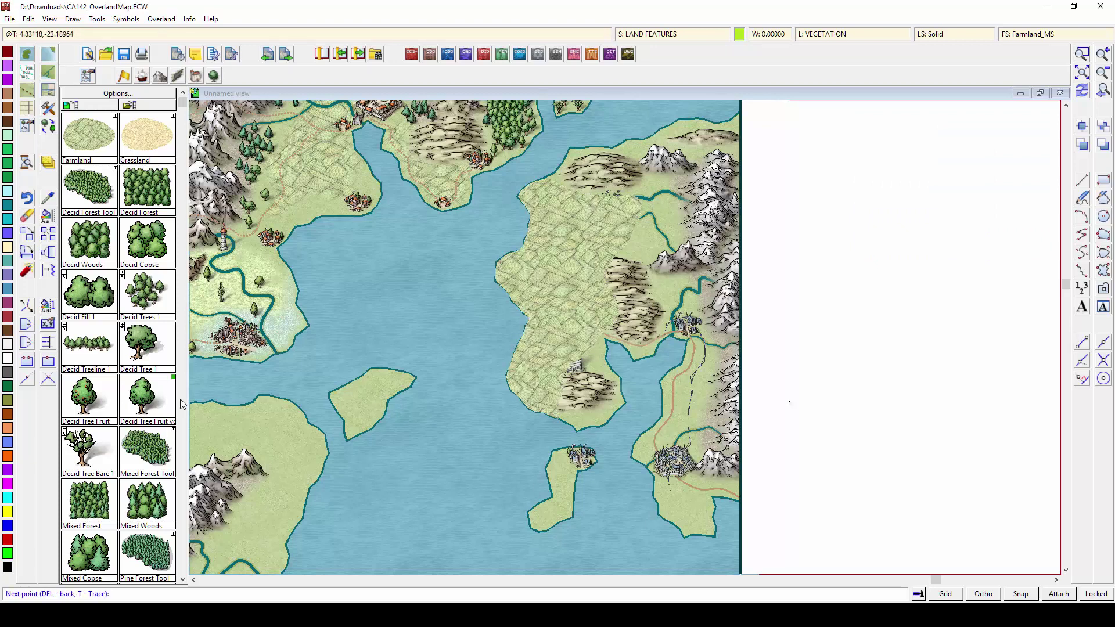
{"action": "key", "text": "Return"}
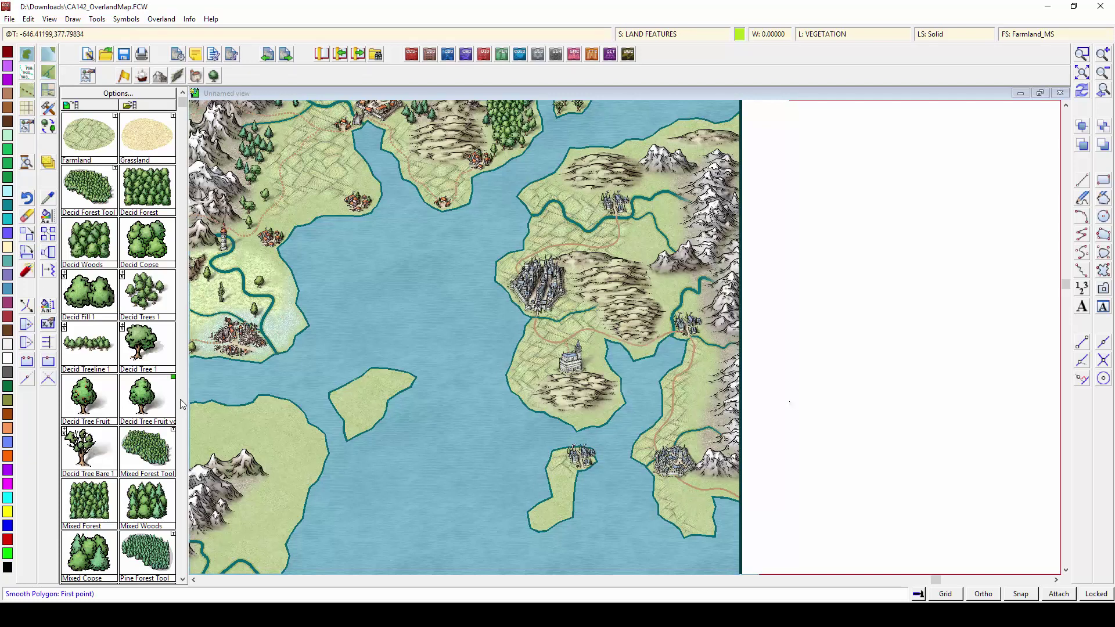
- Place deciduous tree clusters as a wood between the southeastern road and the eastern mountains
{"action": "left_click", "coordinate": [147, 295]}
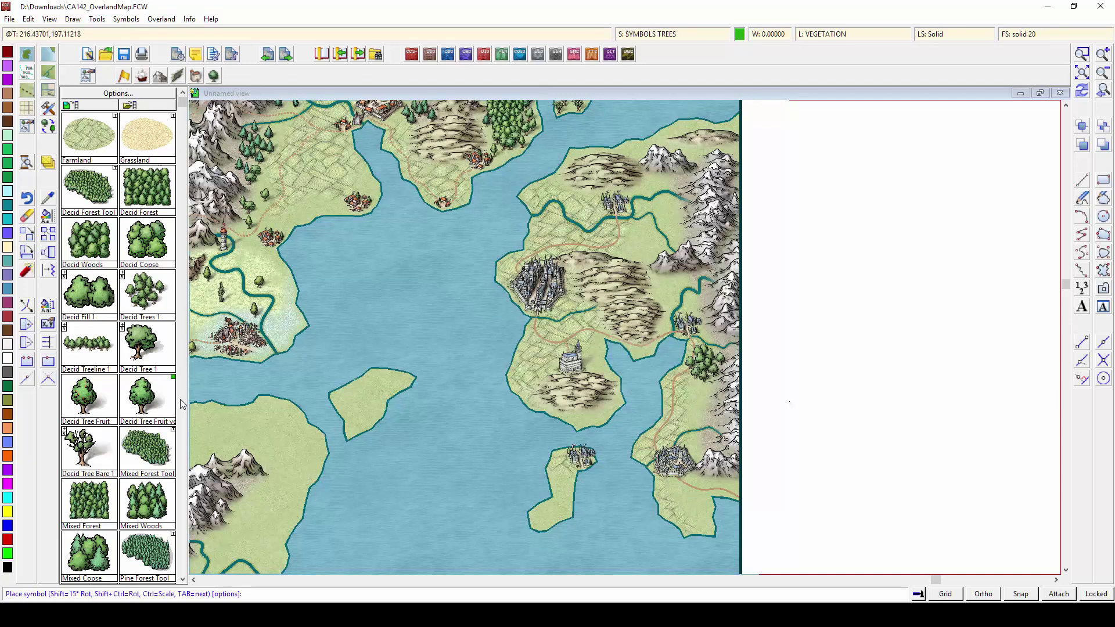
{"action": "left_click", "coordinate": [707, 363]}
{"action": "left_click", "coordinate": [697, 390]}
{"action": "left_click", "coordinate": [694, 411]}
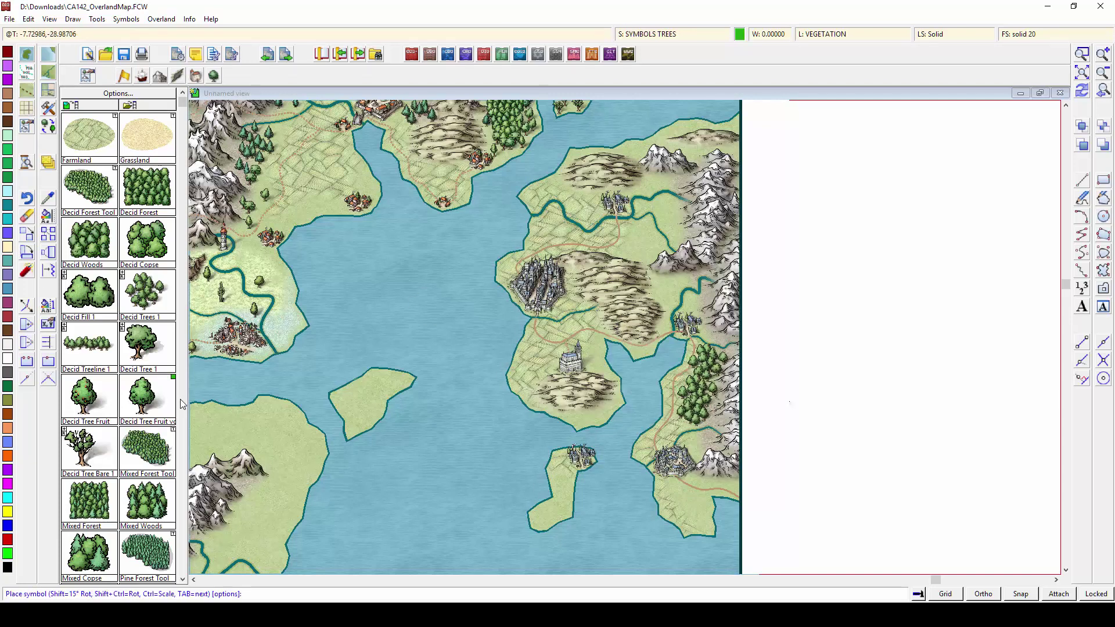
- Place deciduous tree clusters beside the northern river fork and below the small central mountains, shifting the northern cluster slightly east
{"action": "left_click", "coordinate": [677, 276]}
{"action": "left_click", "coordinate": [663, 214]}
{"action": "left_click", "coordinate": [26, 234]}
{"action": "left_click", "coordinate": [663, 213]}
{"action": "left_click", "coordinate": [671, 212]}
{"action": "key", "text": "ctrl+r"}
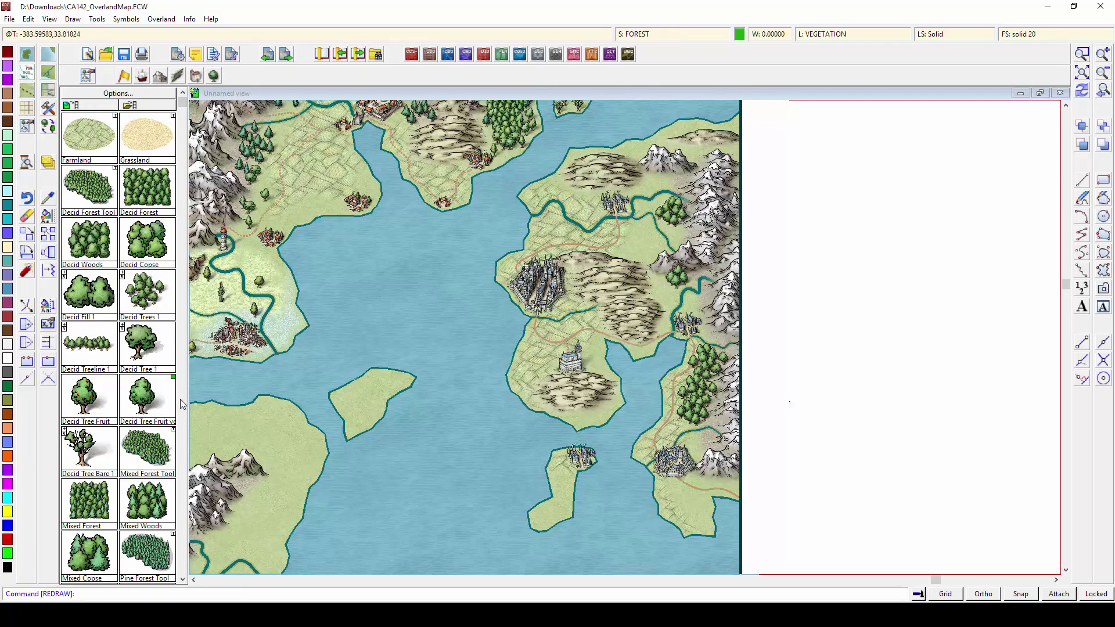
- Scatter deciduous trees around the northern town, the river fork and the edges of the new tree clusters
{"action": "left_click", "coordinate": [147, 290]}
{"action": "left_click", "coordinate": [708, 293]}
{"action": "left_click", "coordinate": [669, 296]}
{"action": "left_click", "coordinate": [647, 262]}
{"action": "left_click", "coordinate": [645, 226]}
{"action": "left_click", "coordinate": [674, 235]}
{"action": "left_click", "coordinate": [646, 183]}
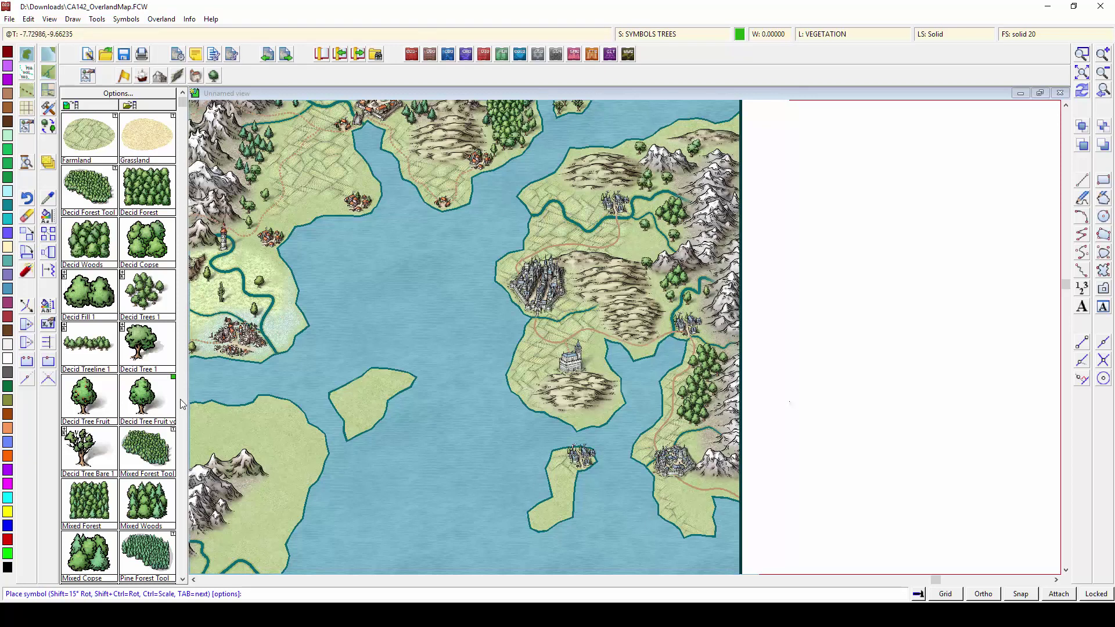
- Scatter deciduous trees around the southeastern Gothic town and across the farmland south of it
{"action": "left_click", "coordinate": [717, 415]}
{"action": "left_click", "coordinate": [696, 443]}
{"action": "left_click", "coordinate": [704, 476]}
{"action": "left_click", "coordinate": [722, 478]}
{"action": "left_click", "coordinate": [731, 482]}
{"action": "left_click", "coordinate": [699, 510]}
{"action": "left_click", "coordinate": [710, 524]}
- Scatter deciduous trees among the central hills, beside the Gothic fortress and below the southern hills
{"action": "left_click", "coordinate": [641, 348]}
{"action": "left_click", "coordinate": [601, 284]}
{"action": "left_click", "coordinate": [637, 317]}
{"action": "left_click", "coordinate": [599, 351]}
{"action": "left_click", "coordinate": [598, 360]}
{"action": "left_click", "coordinate": [594, 346]}
{"action": "left_click", "coordinate": [608, 405]}
{"action": "left_click", "coordinate": [590, 414]}
{"action": "left_click", "coordinate": [582, 421]}
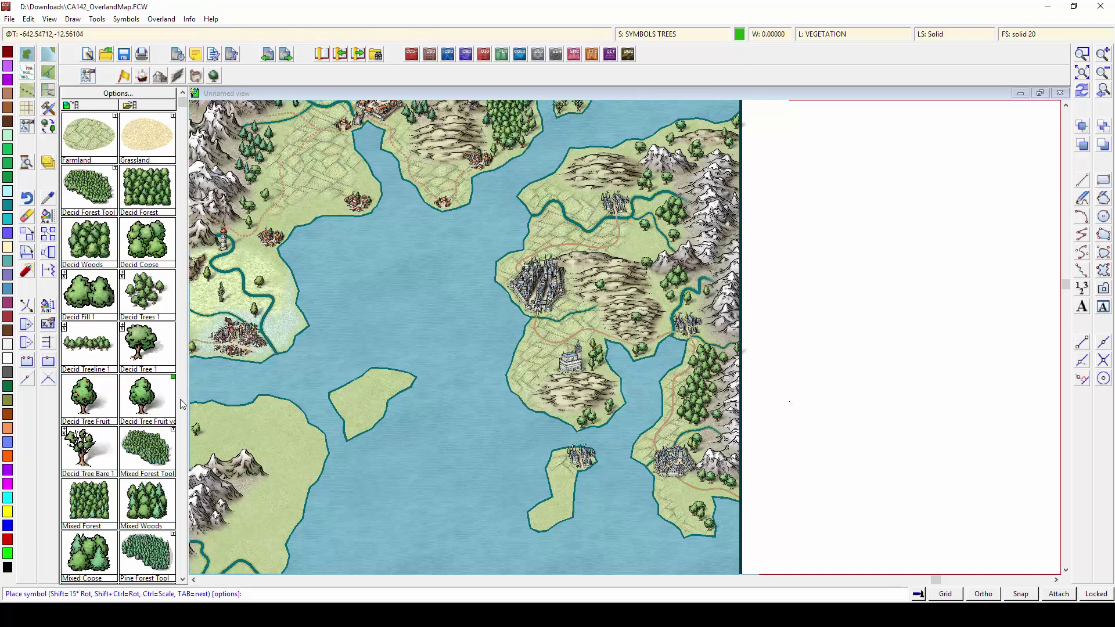
- Fill the southern half of the eastern landmass's small island with jungle trees
{"action": "left_click", "coordinate": [182, 403]}
{"action": "left_click", "coordinate": [566, 487]}
{"action": "left_click", "coordinate": [562, 495]}
{"action": "left_click", "coordinate": [557, 500]}
{"action": "left_click", "coordinate": [550, 506]}
{"action": "left_click", "coordinate": [540, 512]}
{"action": "left_click", "coordinate": [551, 512]}
{"action": "left_click", "coordinate": [561, 504]}
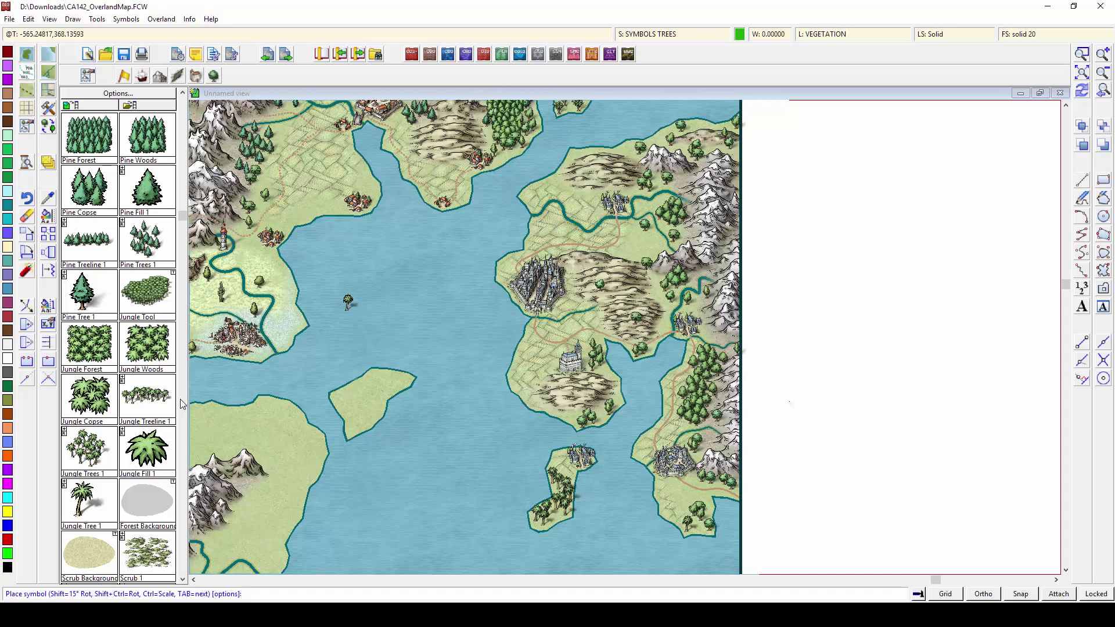
- Add bridges where the major roads cross the rivers near the walled Gothic city, mirroring the symbol for the northern crossing
{"action": "left_click", "coordinate": [195, 75]}
{"action": "left_click", "coordinate": [181, 403]}
{"action": "left_click", "coordinate": [181, 403]}
{"action": "left_click", "coordinate": [89, 135]}
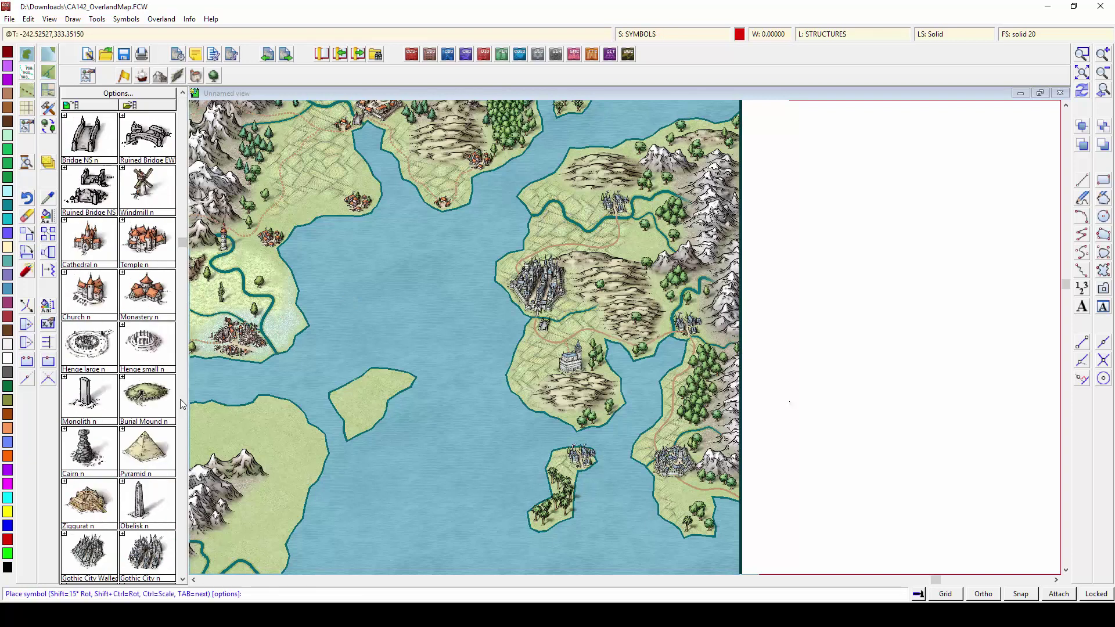
{"action": "scroll", "coordinate": [183, 404], "scroll_direction": "up", "scroll_amount": 1}
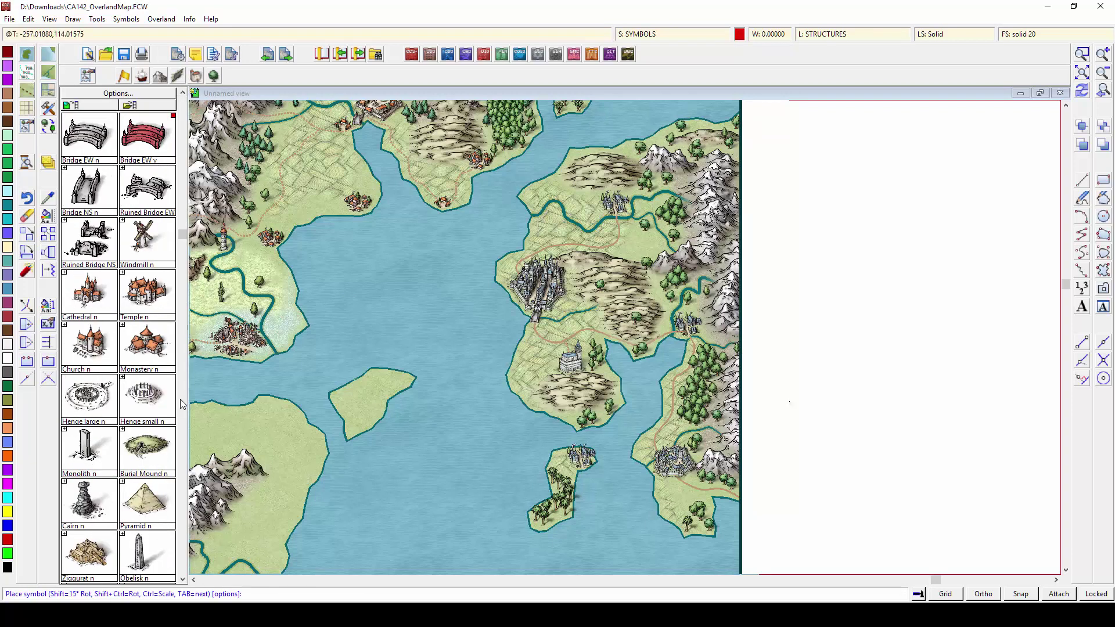
{"action": "right_click", "coordinate": [609, 222]}
{"action": "left_click", "coordinate": [608, 304]}
{"action": "left_click", "coordinate": [609, 252]}
- Sort the map's symbols so they overlap in the correct order
{"action": "left_click", "coordinate": [126, 19]}
{"action": "left_click", "coordinate": [152, 131]}
{"action": "right_click", "coordinate": [362, 242]}
{"action": "left_click", "coordinate": [402, 276]}
{"action": "key", "text": "d"}
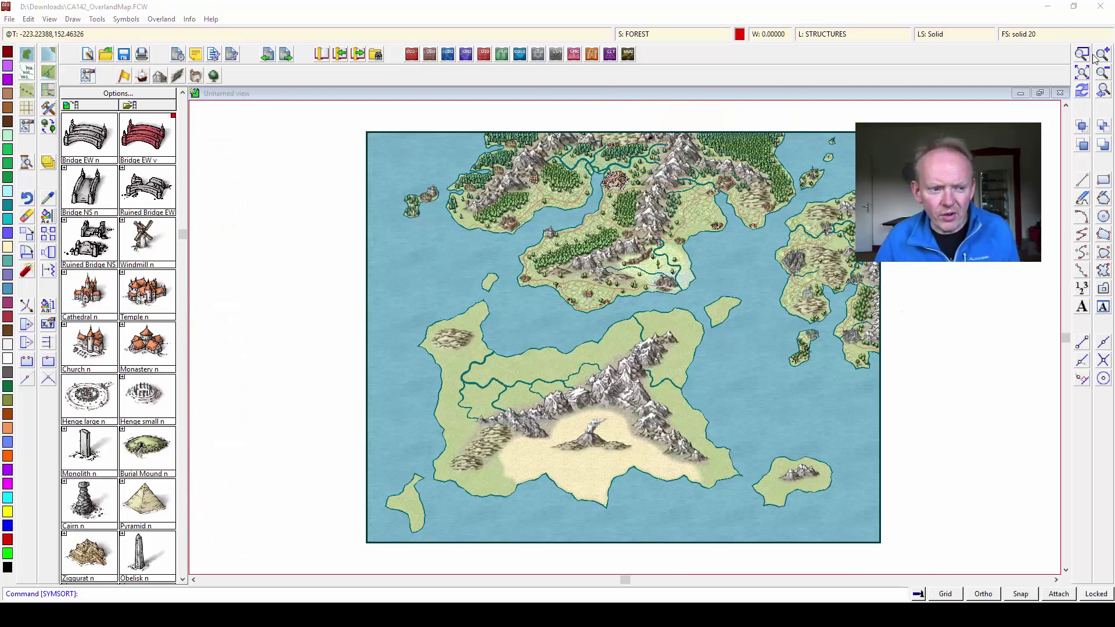
- Place a walled Oriental city at scale 2 on the small island off the southern continent's northeast coast
{"action": "left_click", "coordinate": [1088, 54]}
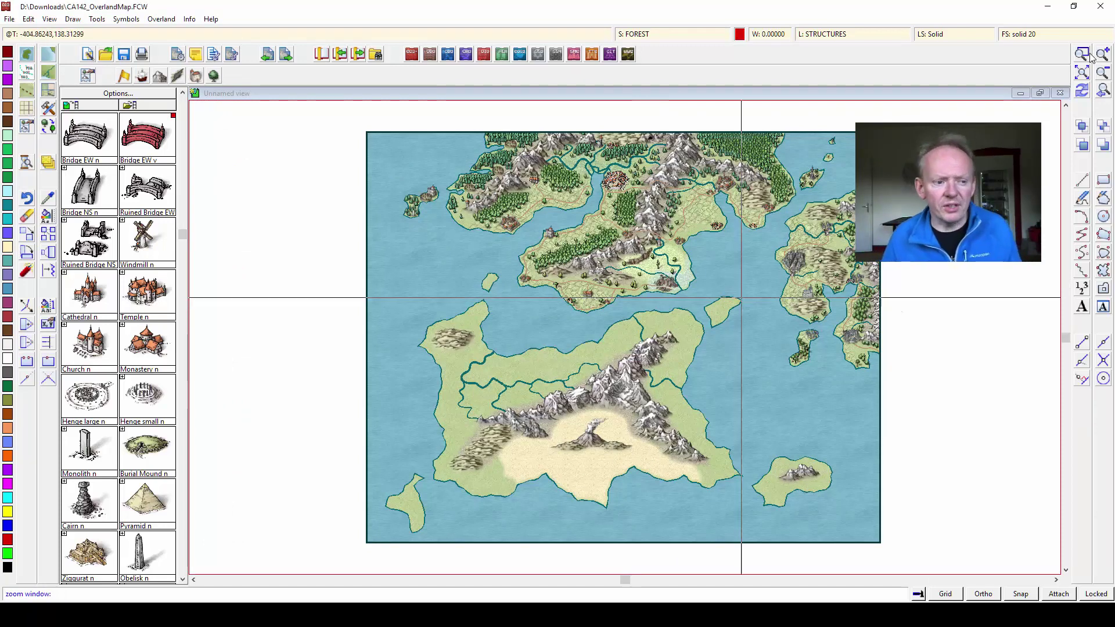
{"action": "left_click", "coordinate": [762, 281]}
{"action": "left_click", "coordinate": [639, 401]}
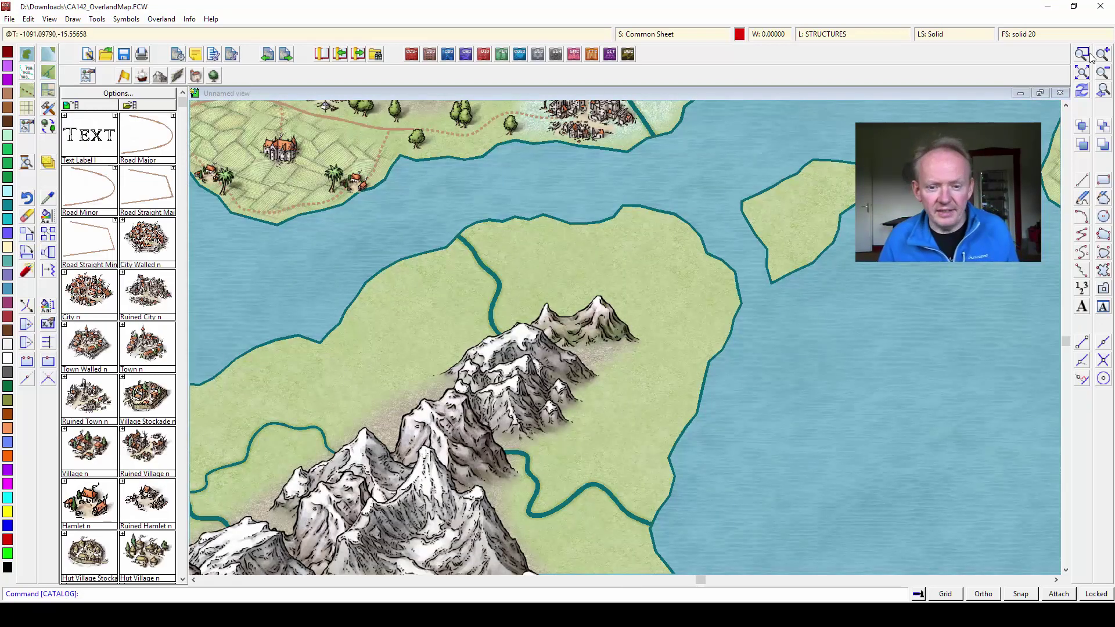
{"action": "scroll", "coordinate": [118, 342], "scroll_direction": "down", "scroll_amount": 3}
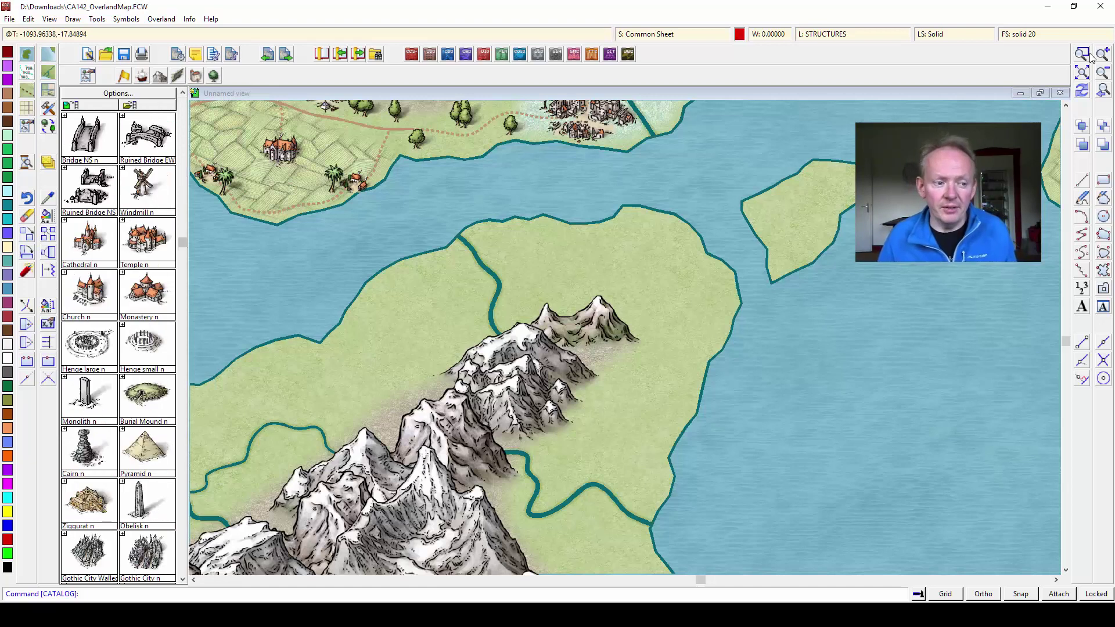
{"action": "scroll", "coordinate": [118, 342], "scroll_direction": "down", "scroll_amount": 3}
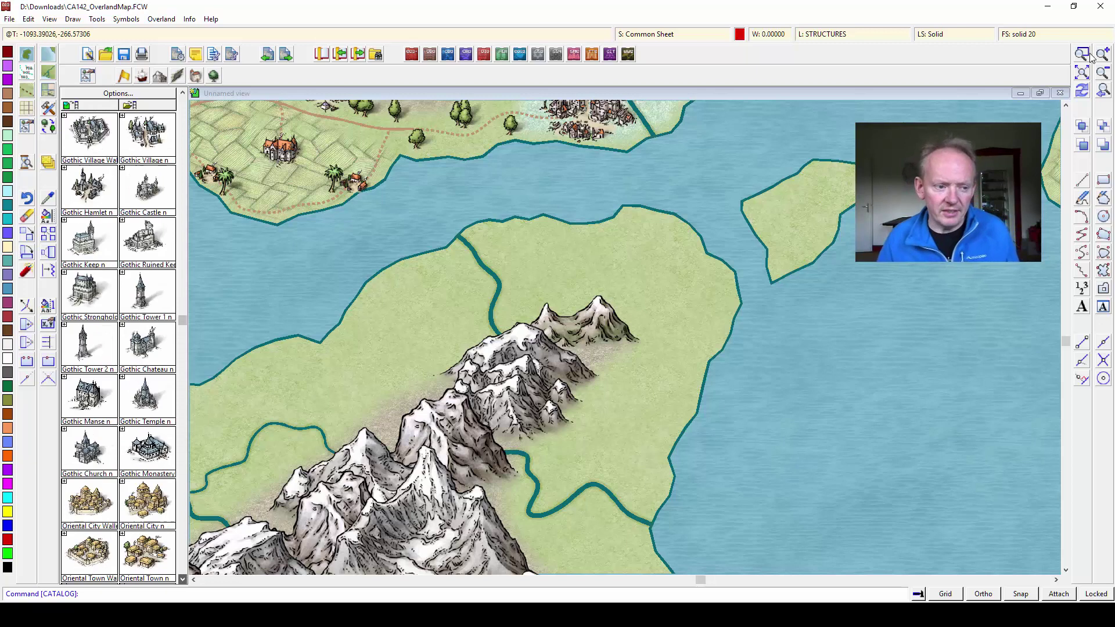
{"action": "left_click", "coordinate": [89, 450]}
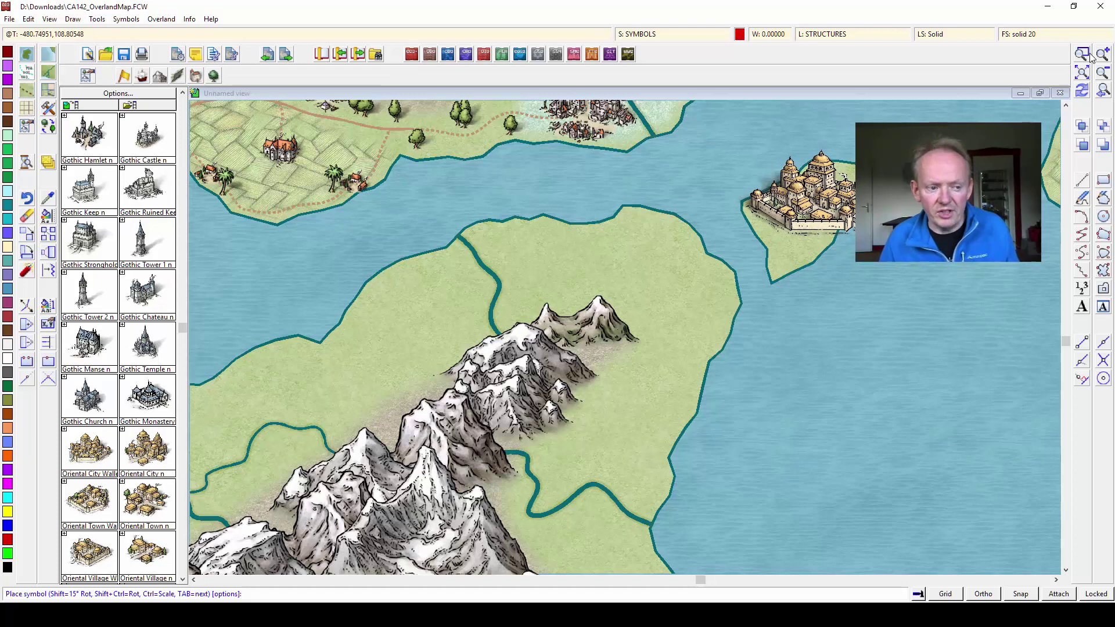
{"action": "key", "text": "Return"}
{"action": "type", "text": "2"}
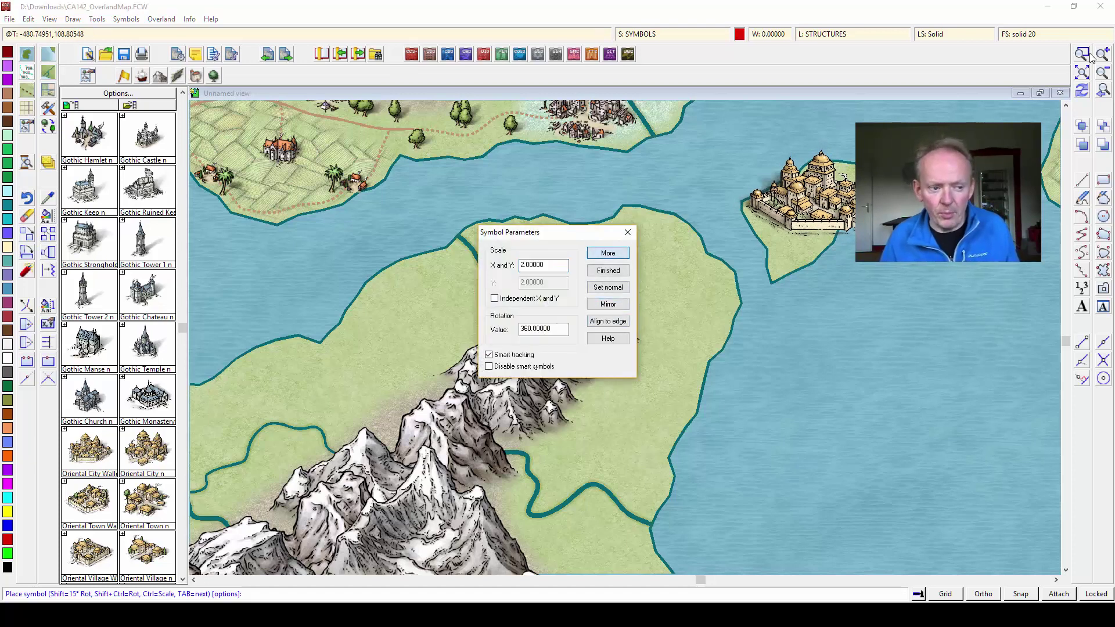
{"action": "key", "text": "Return"}
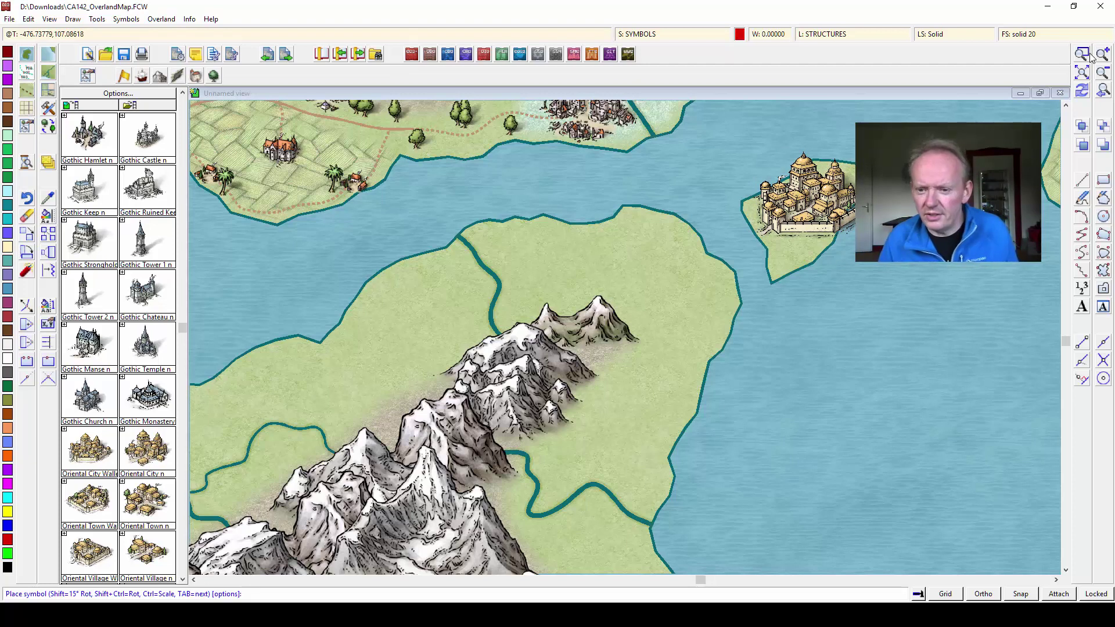
{"action": "left_click", "coordinate": [806, 197]}
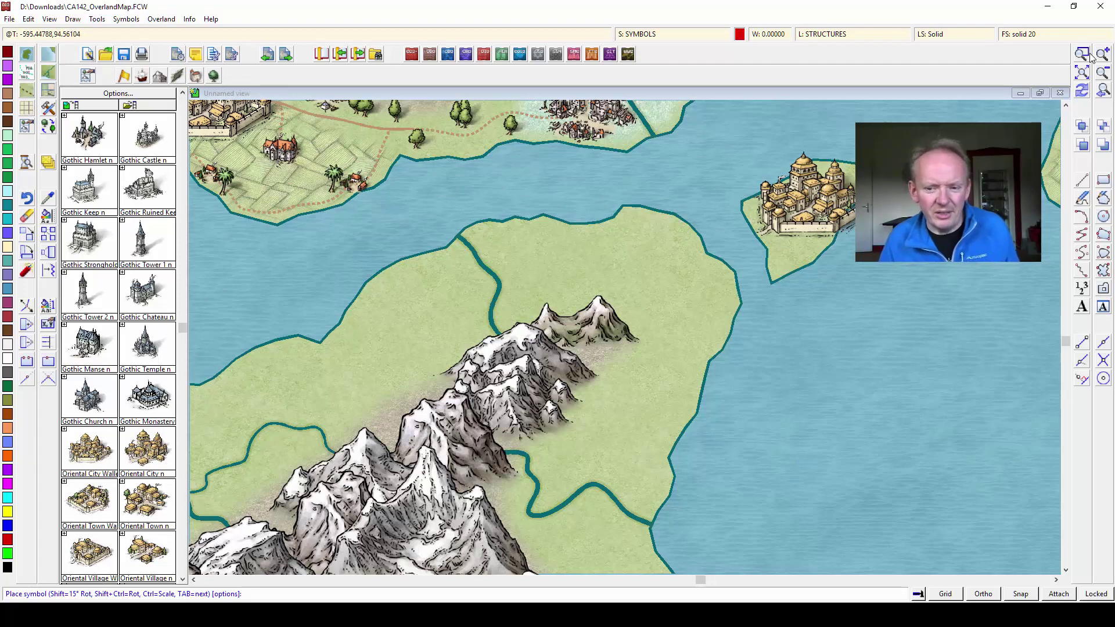
- Edit the small island's coastline to bulge its southeastern shore outward around the Oriental city
{"action": "left_click", "coordinate": [26, 54]}
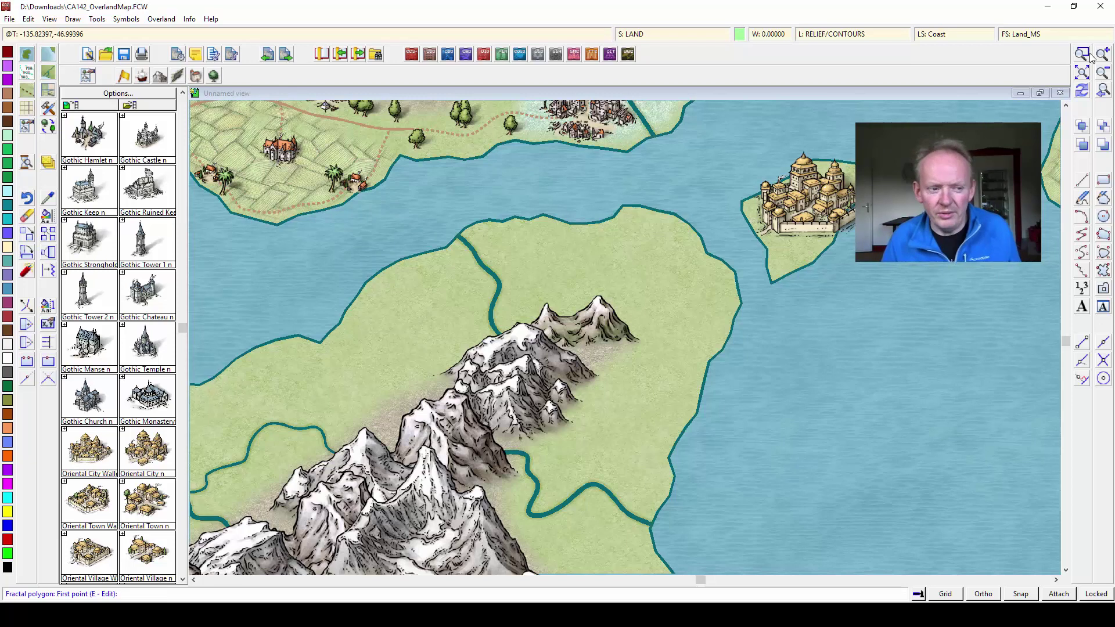
{"action": "key", "text": "e"}
{"action": "left_click", "coordinate": [834, 241]}
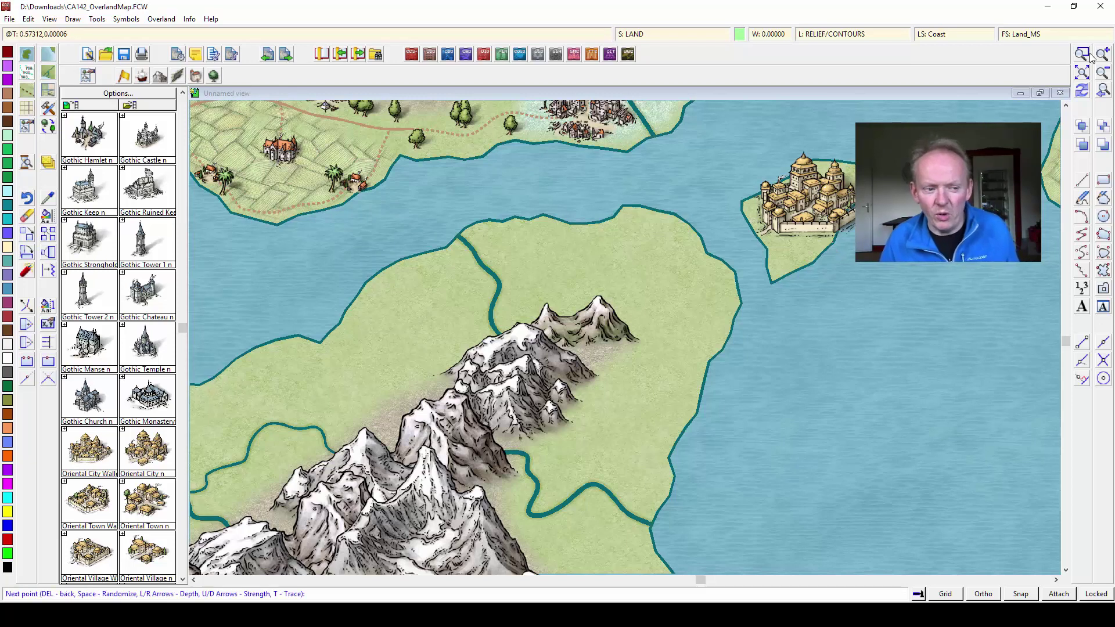
{"action": "right_click", "coordinate": [883, 204]}
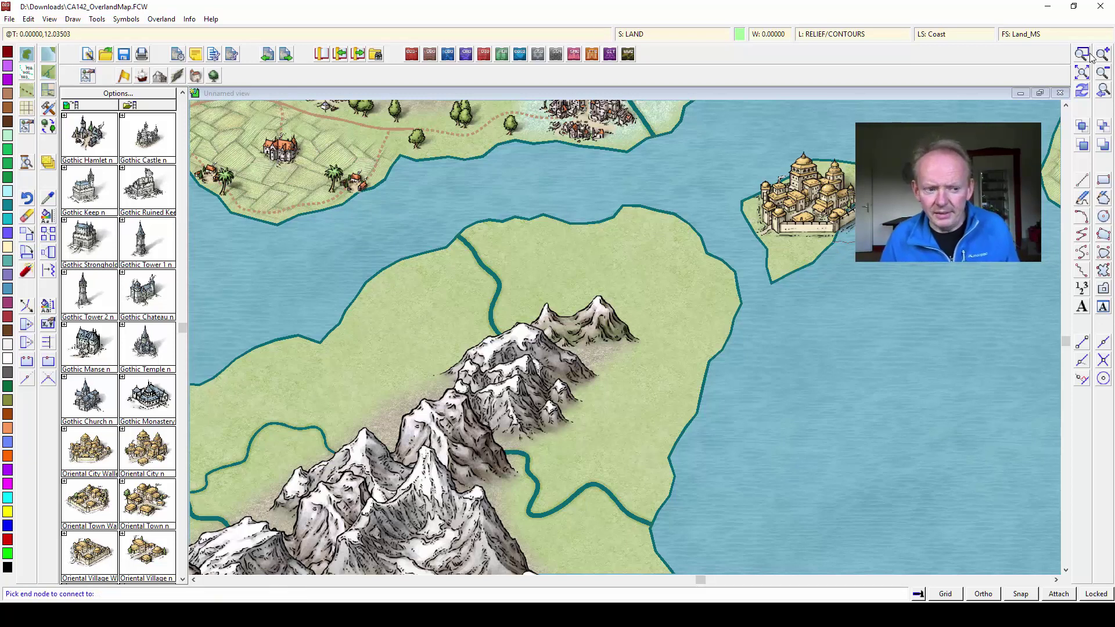
{"action": "left_click", "coordinate": [859, 201]}
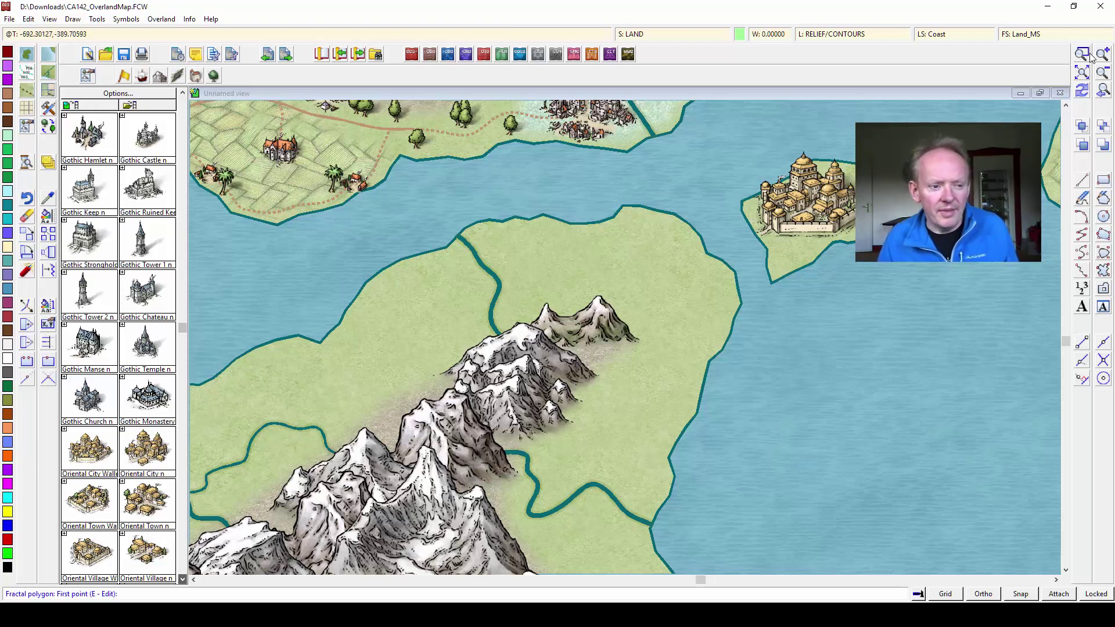
- Place an Oriental tower on the island's southern tip and another at its northeastern corner, mirroring the symbol
{"action": "left_click", "coordinate": [182, 579]}
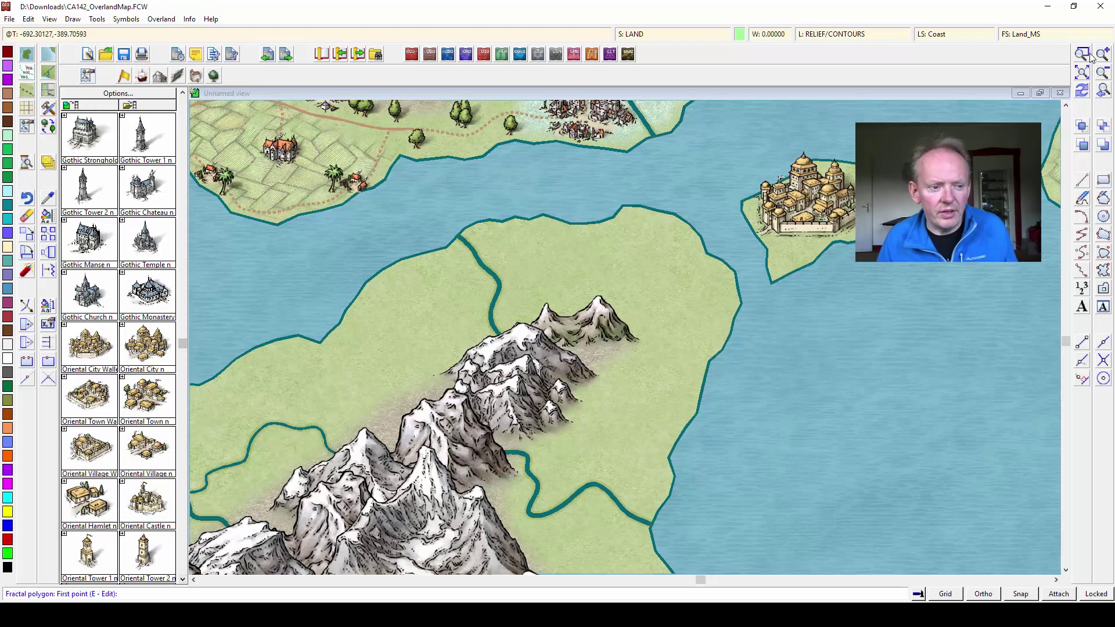
{"action": "left_click", "coordinate": [145, 555]}
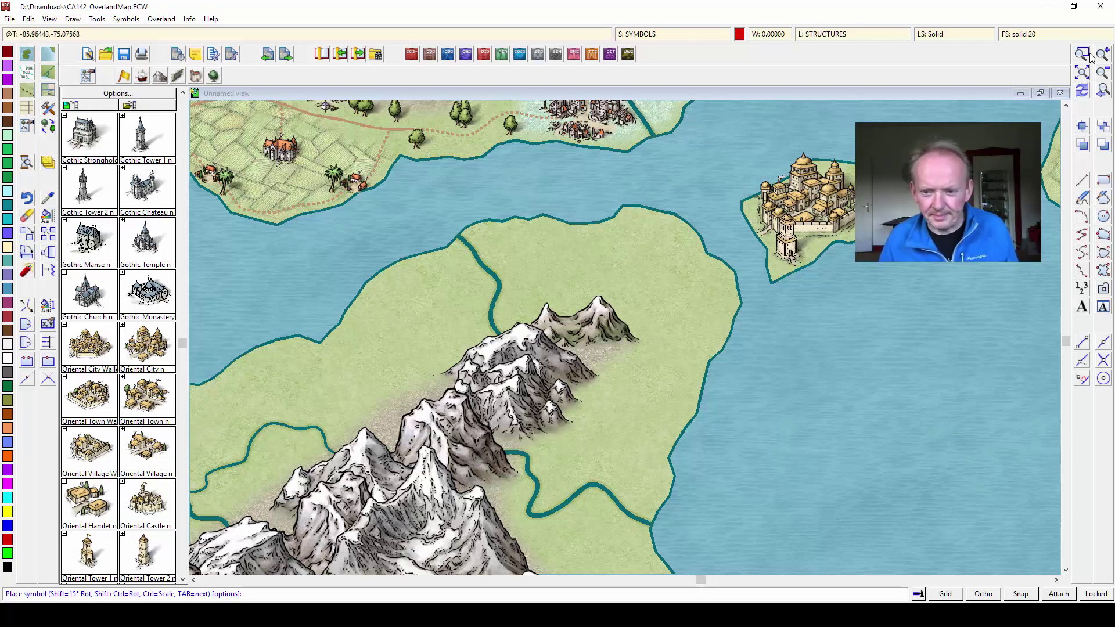
{"action": "right_click", "coordinate": [787, 257]}
{"action": "left_click", "coordinate": [608, 304]}
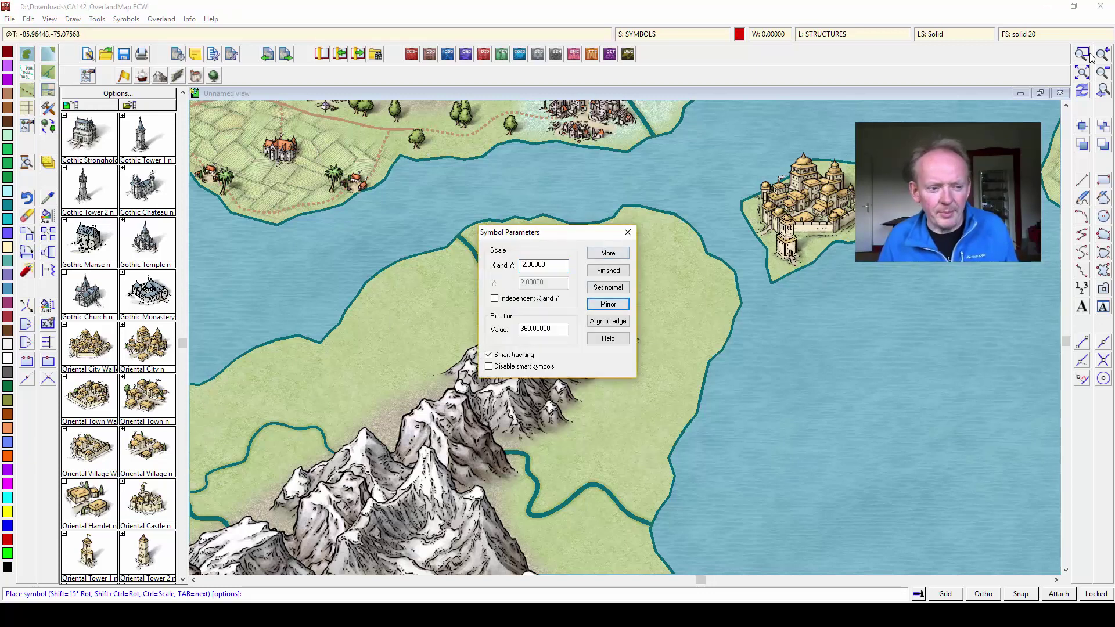
{"action": "left_click", "coordinate": [608, 252]}
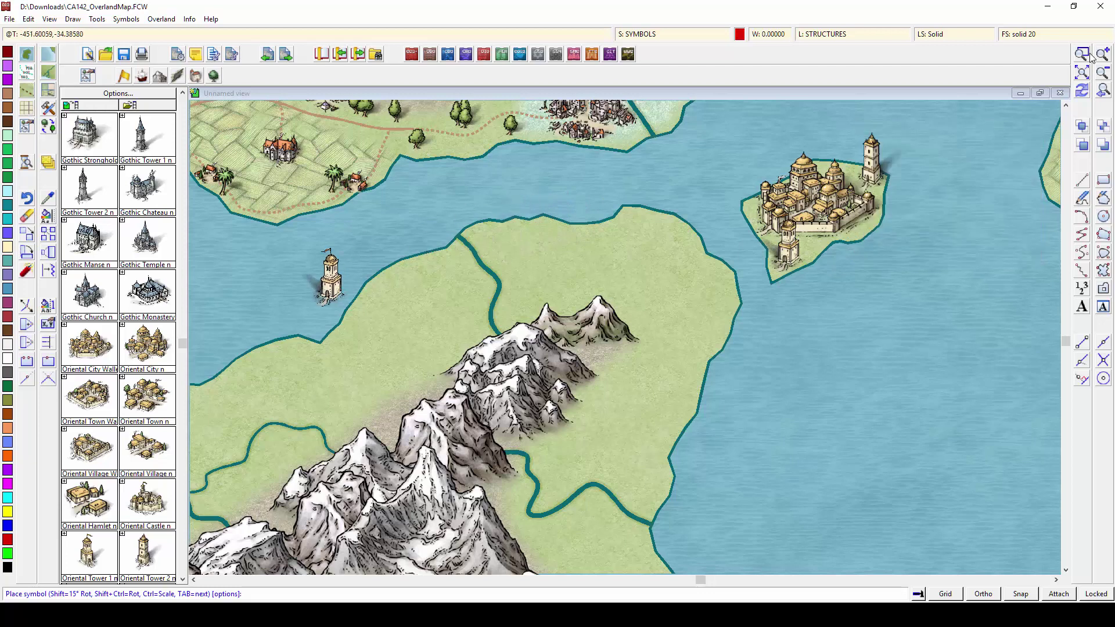
- Place an Oriental castle on the southern continent's northeast coast and a small Oriental settlement at the northern river mouth
{"action": "left_click", "coordinate": [147, 503]}
{"action": "left_click", "coordinate": [692, 254]}
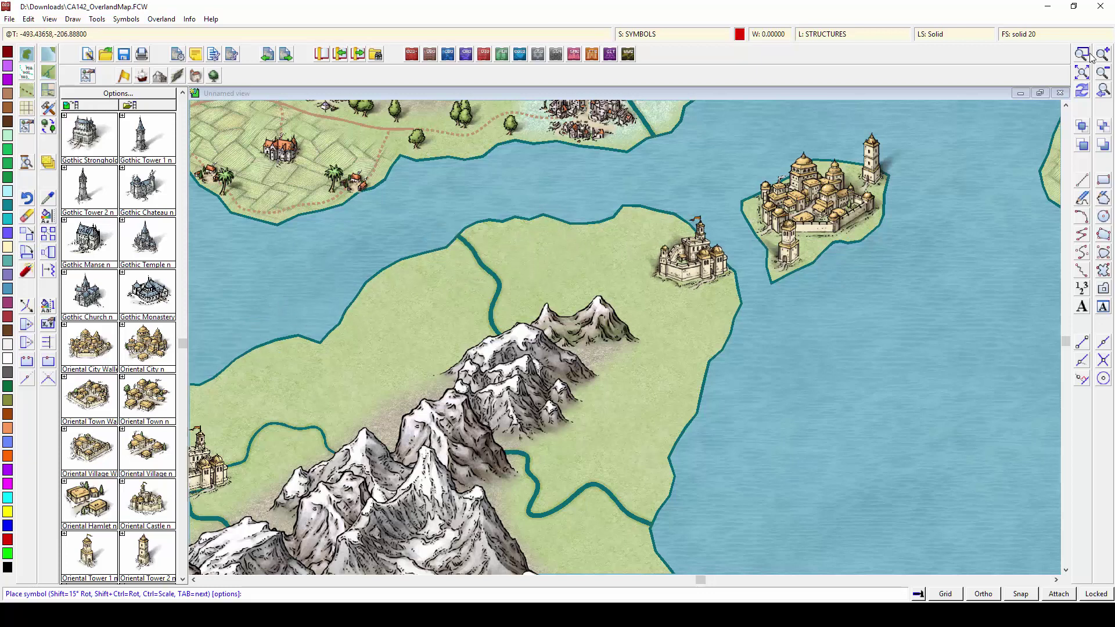
{"action": "left_click", "coordinate": [504, 235]}
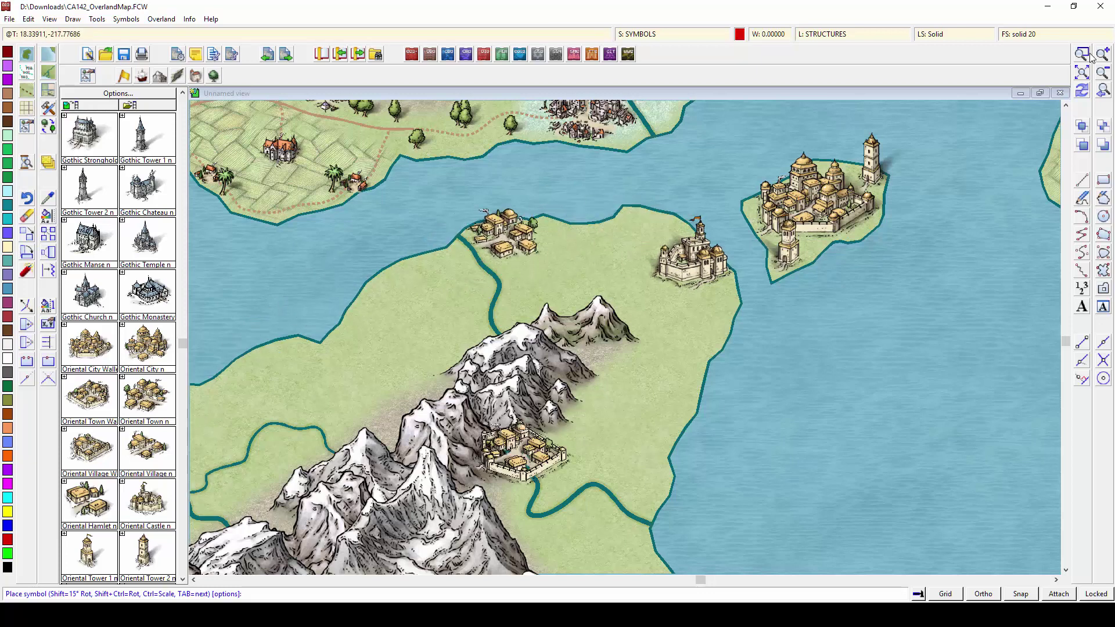
- Place a walled Oriental settlement at the eastern river mouth, beside the southern continent's east coast
{"action": "right_click", "coordinate": [597, 522]}
{"action": "left_click", "coordinate": [610, 304]}
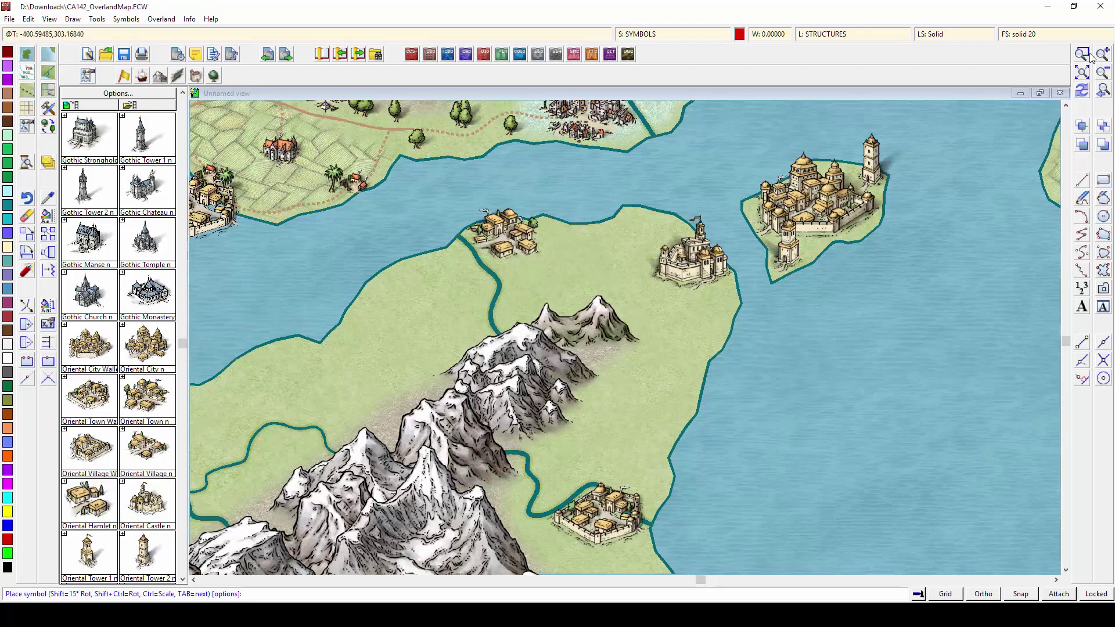
{"action": "key", "text": "Escape"}
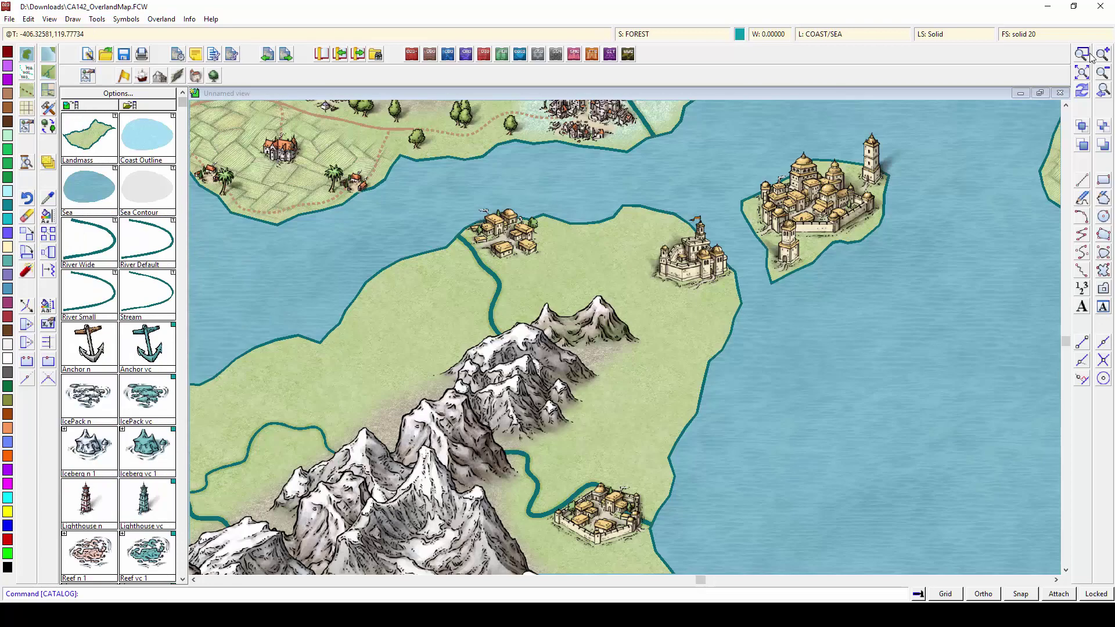
- Place a TradeShip n symbol from the coast and sea symbols just off the small island's southeastern shore
{"action": "left_click", "coordinate": [89, 503]}
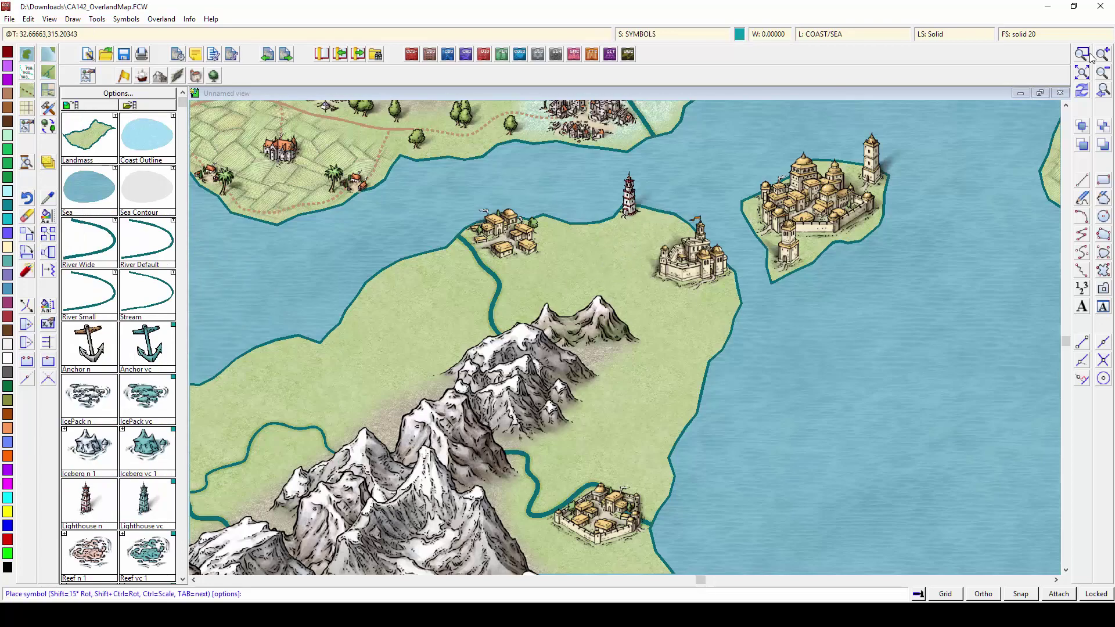
{"action": "left_click", "coordinate": [183, 476]}
{"action": "left_click", "coordinate": [89, 345]}
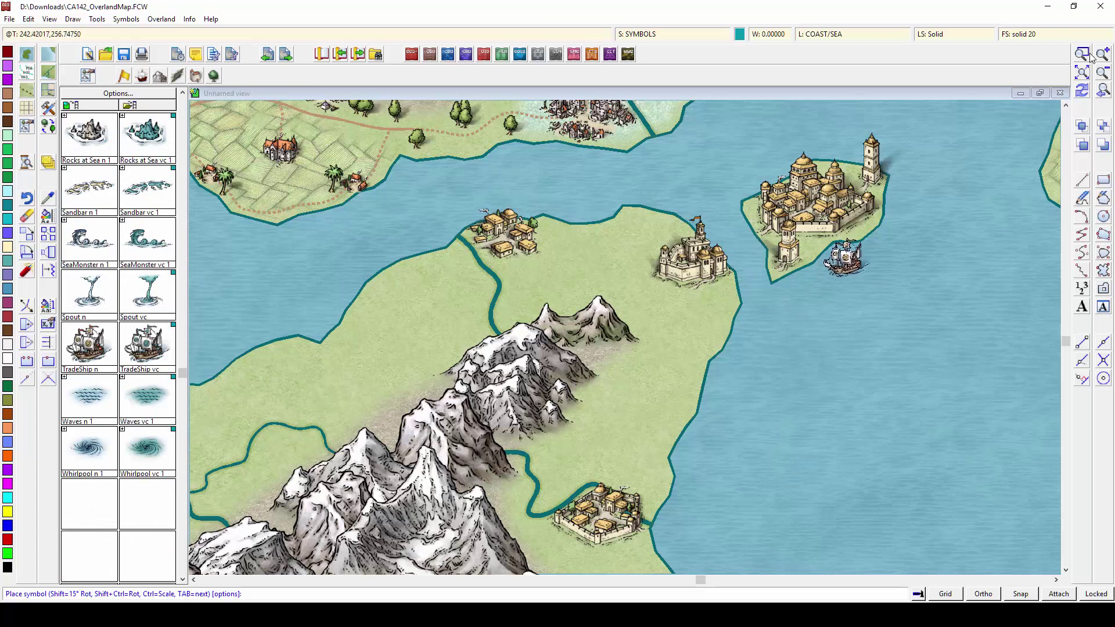
{"action": "left_click", "coordinate": [841, 265]}
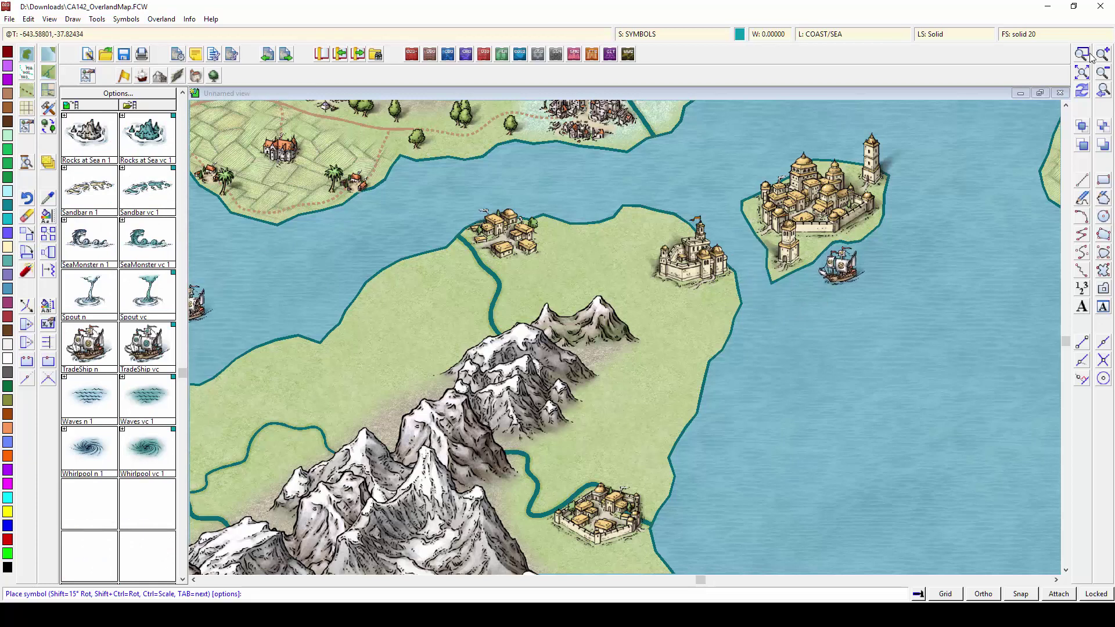
- Choose the Whirlpool n 1 symbol for the strait west of the small island
{"action": "left_click", "coordinate": [89, 448]}
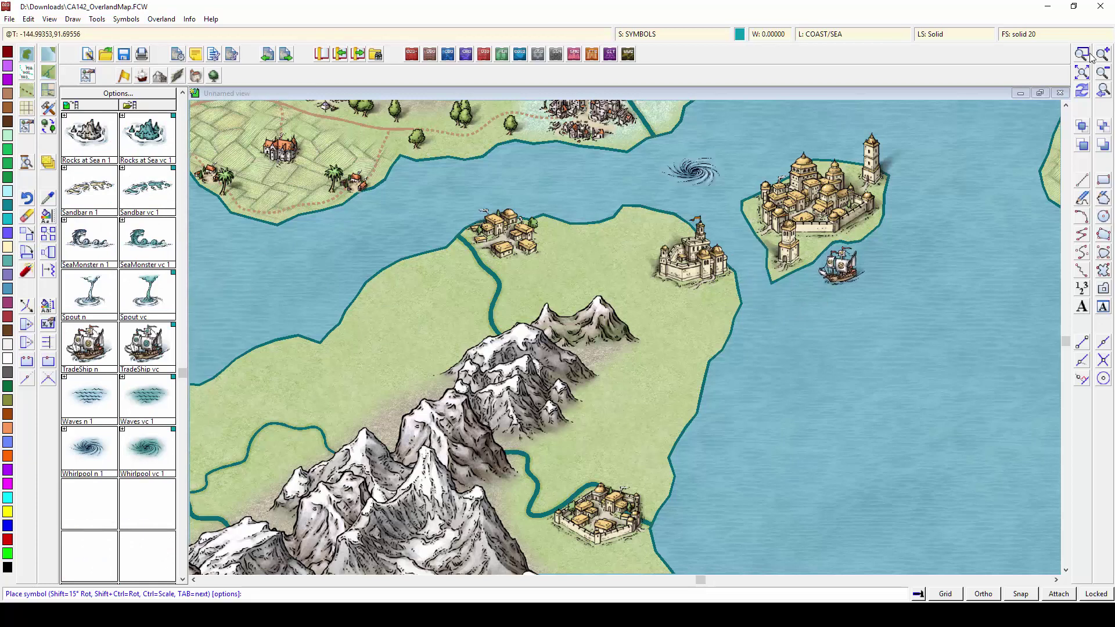
- Scale up the whirlpool symbol and place it in the strait west of the island city
{"action": "key", "text": "ctrl"}
{"action": "left_click", "coordinate": [689, 173]}
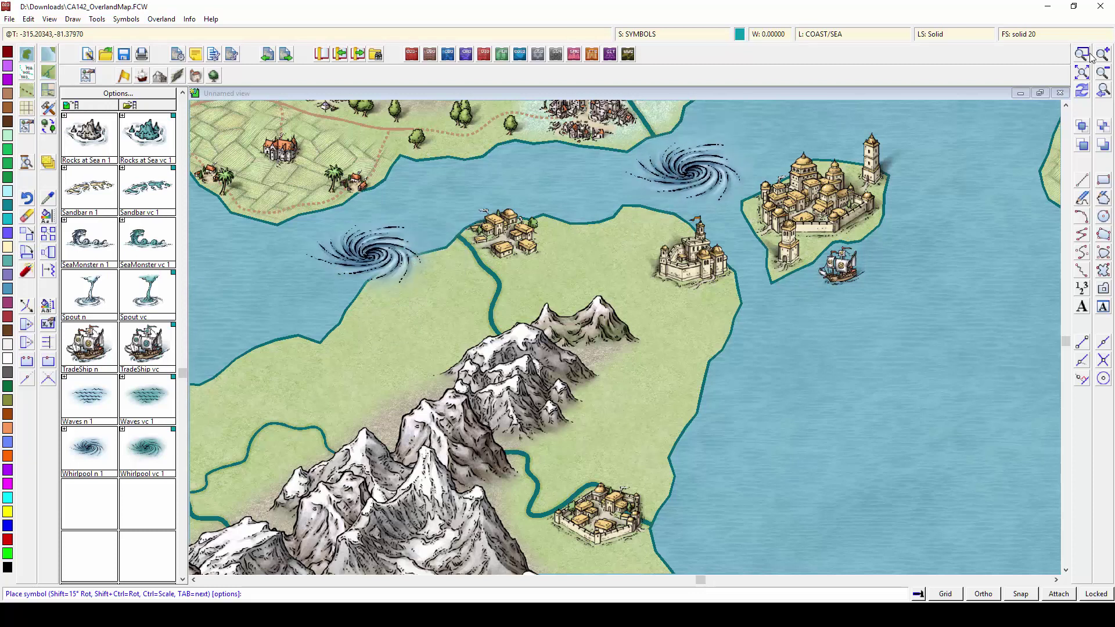
{"action": "right_click", "coordinate": [341, 247]}
{"action": "left_click", "coordinate": [608, 287]}
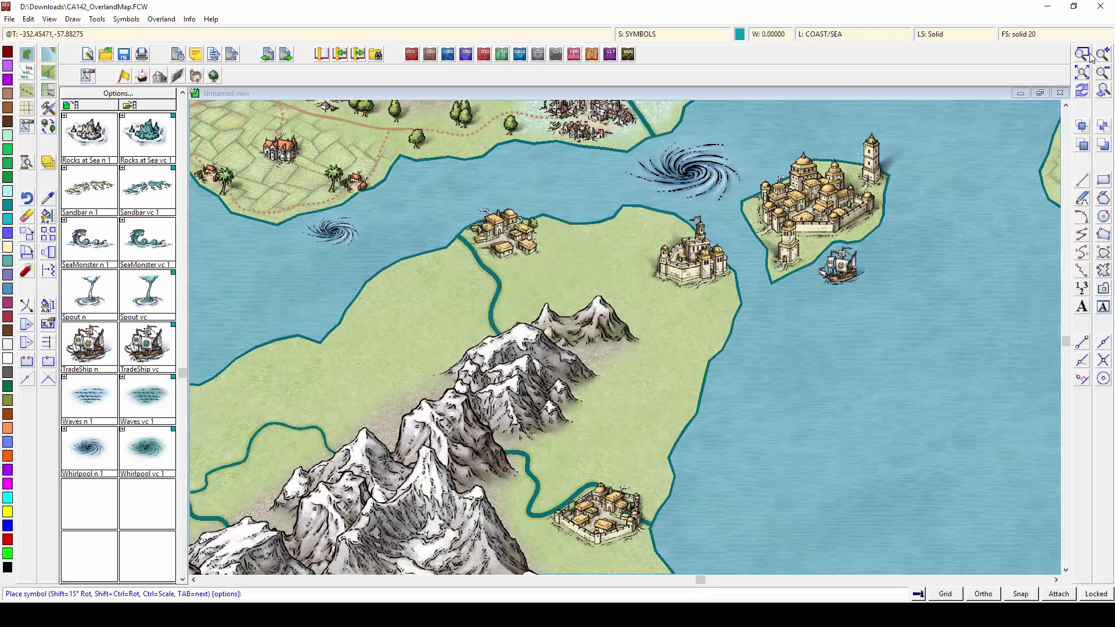
- Draw a Farmland area along the northern and eastern coast around the snowy mountains, tracing the coastline
{"action": "left_click", "coordinate": [214, 75]}
{"action": "left_click", "coordinate": [89, 135]}
{"action": "left_click", "coordinate": [348, 356]}
{"action": "left_click", "coordinate": [331, 354]}
{"action": "key", "text": "t"}
{"action": "left_click", "coordinate": [325, 347]}
{"action": "left_click", "coordinate": [322, 343]}
{"action": "left_click", "coordinate": [668, 567]}
{"action": "left_click", "coordinate": [605, 511]}
{"action": "left_click", "coordinate": [671, 330]}
{"action": "right_click", "coordinate": [543, 288]}
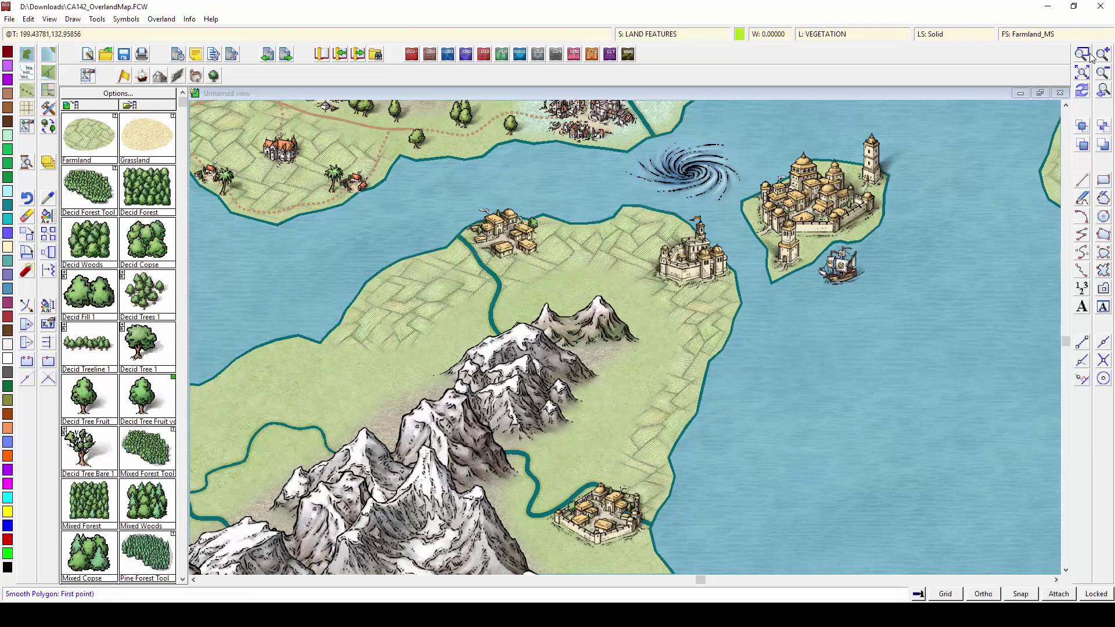
- Draw a Grassland area around the mountains, inside the farmland belt between the northern town, castle and southern walled town
{"action": "key", "text": "ctrl+e"}
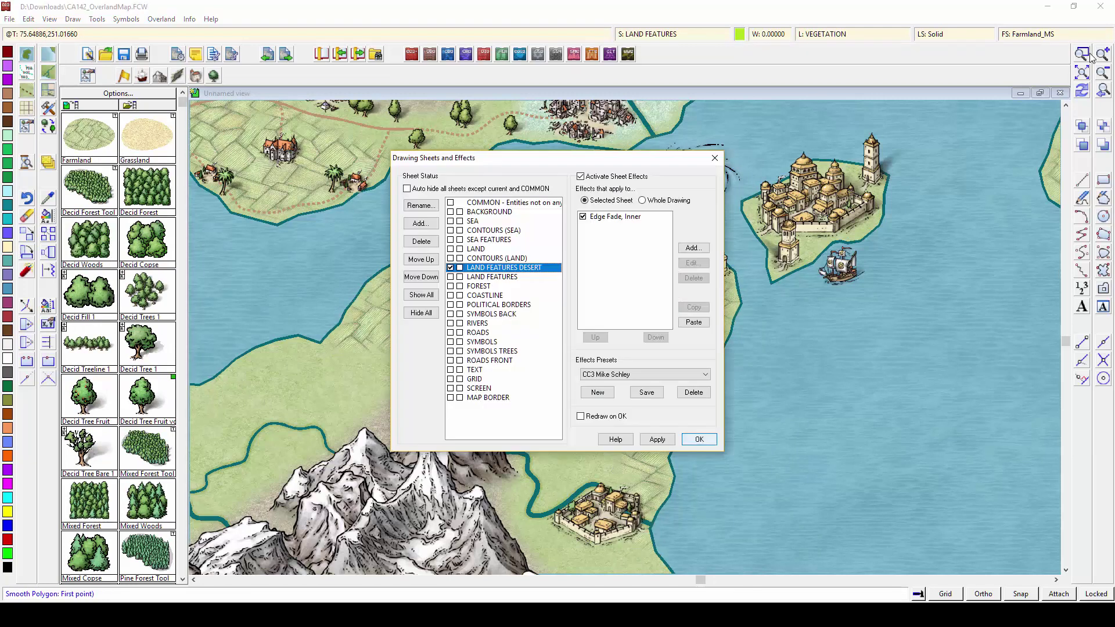
{"action": "key", "text": "Return"}
{"action": "left_click", "coordinate": [444, 471]}
{"action": "left_click", "coordinate": [523, 431]}
{"action": "left_click", "coordinate": [601, 462]}
{"action": "left_click", "coordinate": [668, 409]}
{"action": "left_click", "coordinate": [686, 282]}
{"action": "left_click", "coordinate": [572, 244]}
{"action": "left_click", "coordinate": [482, 264]}
{"action": "right_click", "coordinate": [482, 264]}
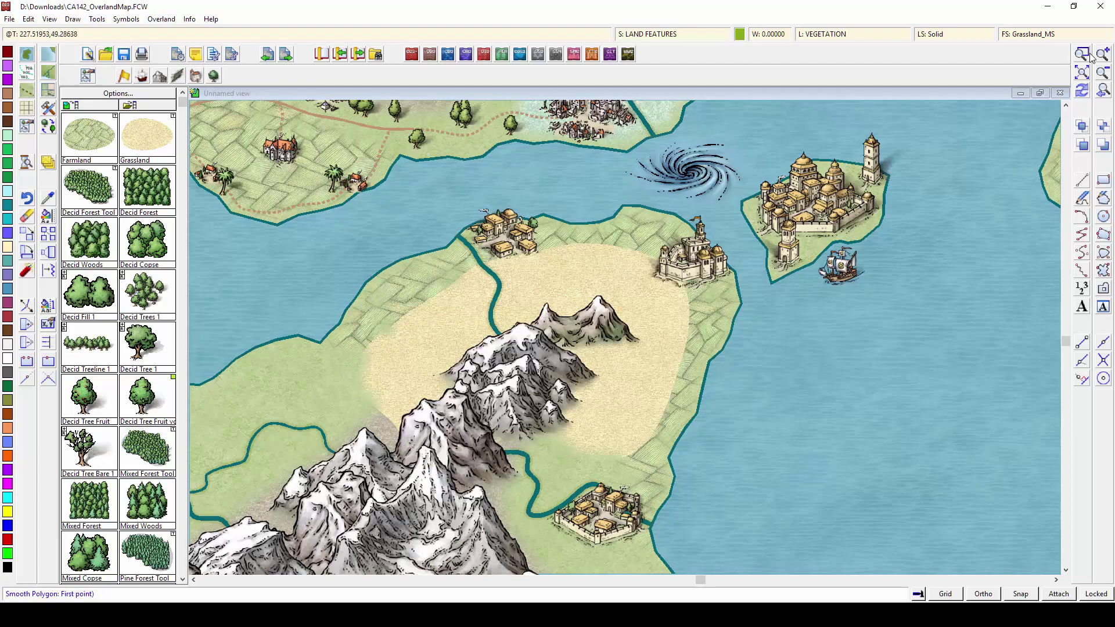
- Move the sandy grassland area to the LAND FEATURES DESERT sheet, beneath the farmland
{"action": "right_click", "coordinate": [48, 162]}
{"action": "left_click", "coordinate": [110, 263]}
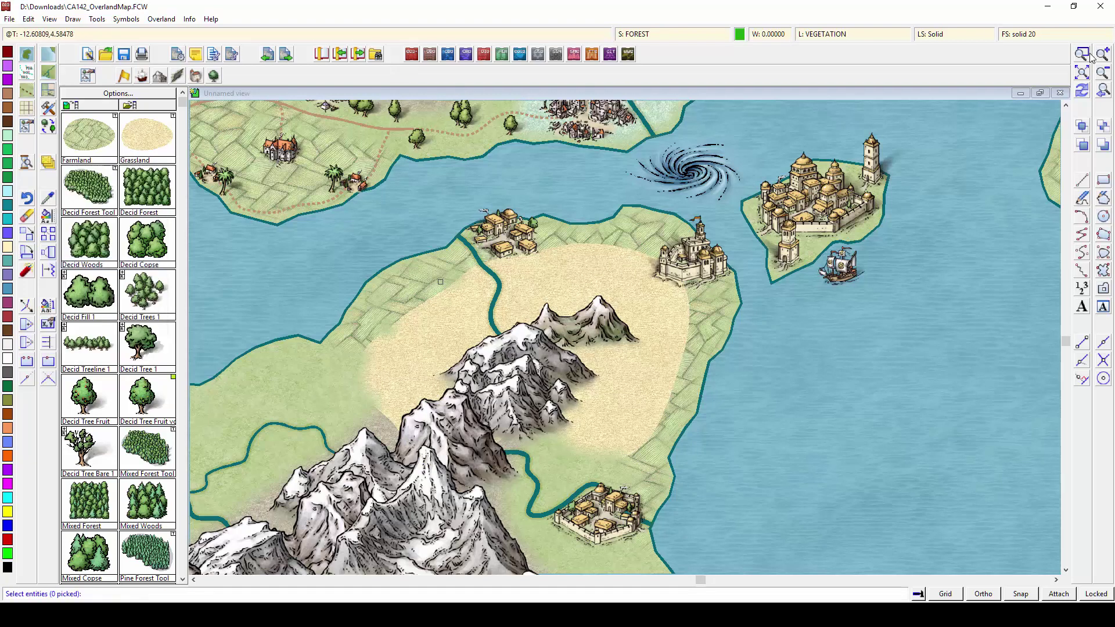
{"action": "left_click", "coordinate": [491, 263]}
{"action": "right_click", "coordinate": [501, 283]}
{"action": "left_click", "coordinate": [523, 292]}
{"action": "left_click", "coordinate": [509, 277]}
{"action": "left_click", "coordinate": [556, 415]}
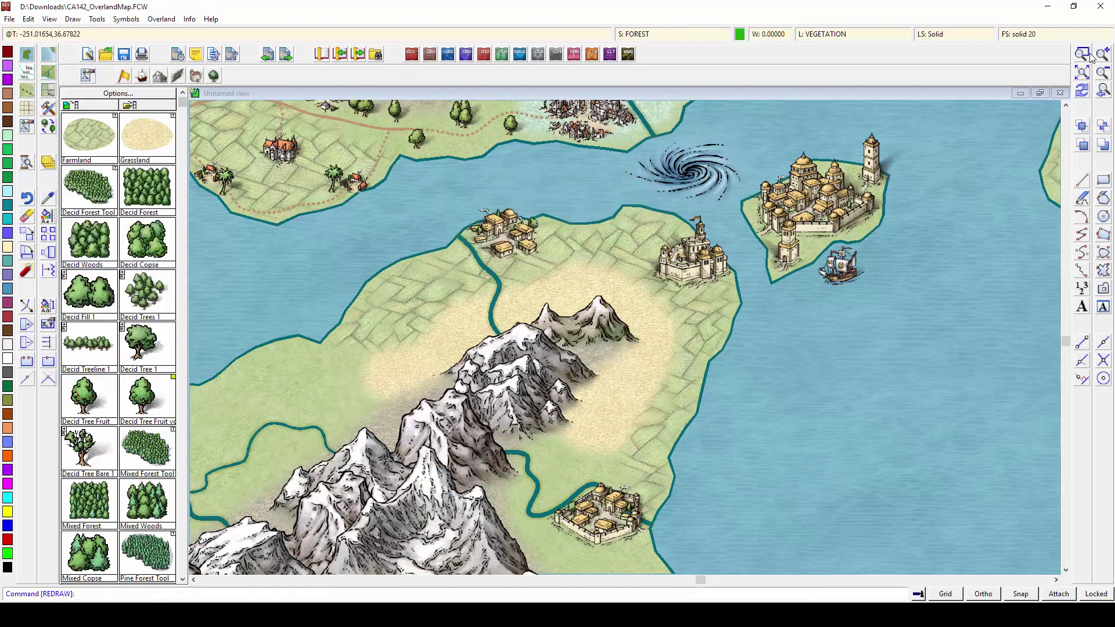
- Place Jungle Tree 1 palms along the northern farmland coast between the town and the castle
{"action": "left_click_drag", "start_coordinate": [183, 102], "coordinate": [182, 216]}
{"action": "left_click", "coordinate": [88, 501]}
{"action": "left_click", "coordinate": [453, 250]}
{"action": "left_click", "coordinate": [545, 223]}
{"action": "left_click", "coordinate": [637, 216]}
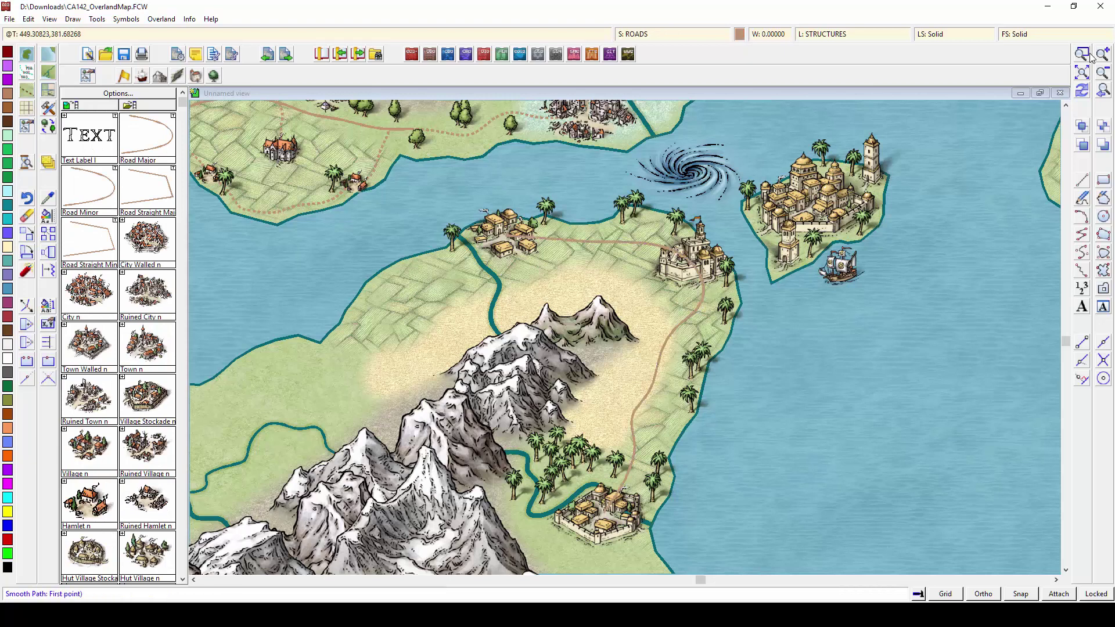
- Place a walled Oriental settlement at the river mouth on the western part of the continent
{"action": "left_click", "coordinate": [1088, 54]}
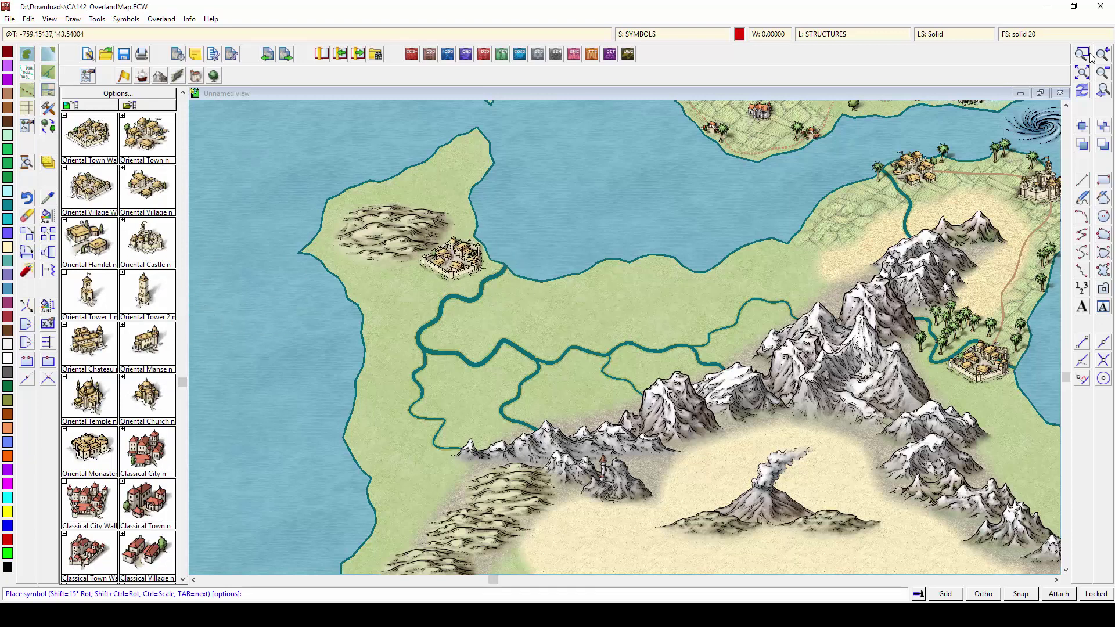
{"action": "left_click", "coordinate": [515, 282]}
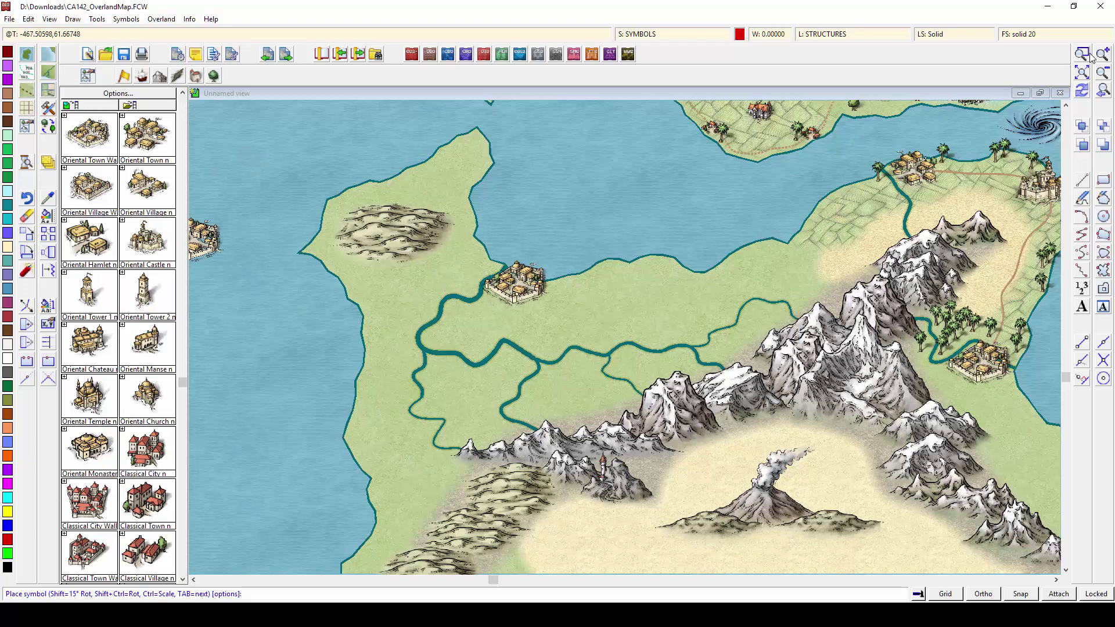
- Draw a Jungle Tool forest between the northern coast and the main river, east of the walled Oriental settlement, tracing the coastline
{"action": "left_click", "coordinate": [214, 76]}
{"action": "scroll", "coordinate": [118, 343], "scroll_direction": "down", "scroll_amount": 5}
{"action": "left_click", "coordinate": [147, 292]}
{"action": "left_click", "coordinate": [792, 245]}
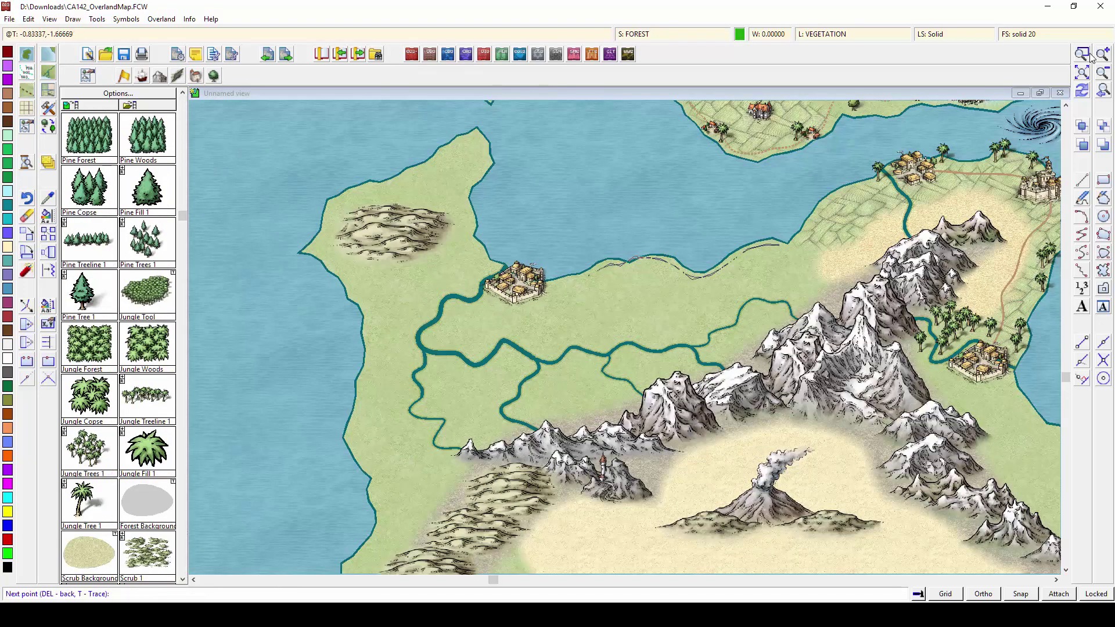
{"action": "left_click", "coordinate": [457, 311]}
{"action": "left_click", "coordinate": [437, 337]}
{"action": "left_click", "coordinate": [485, 347]}
{"action": "left_click", "coordinate": [491, 330]}
{"action": "left_click", "coordinate": [540, 343]}
{"action": "left_click", "coordinate": [630, 329]}
{"action": "left_click", "coordinate": [704, 334]}
{"action": "left_click", "coordinate": [738, 289]}
{"action": "left_click", "coordinate": [812, 285]}
{"action": "left_click", "coordinate": [814, 253]}
{"action": "right_click", "coordinate": [814, 253]}
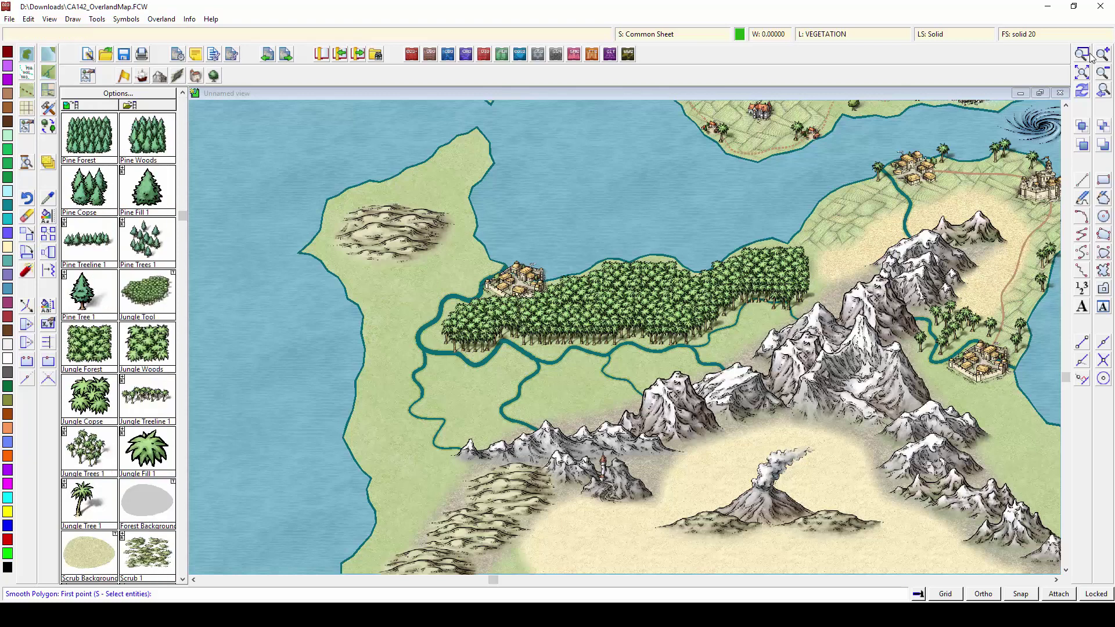
- Place clusters of jungle trees south of the dense forest, between the river branches and the mountains
{"action": "left_click", "coordinate": [88, 504]}
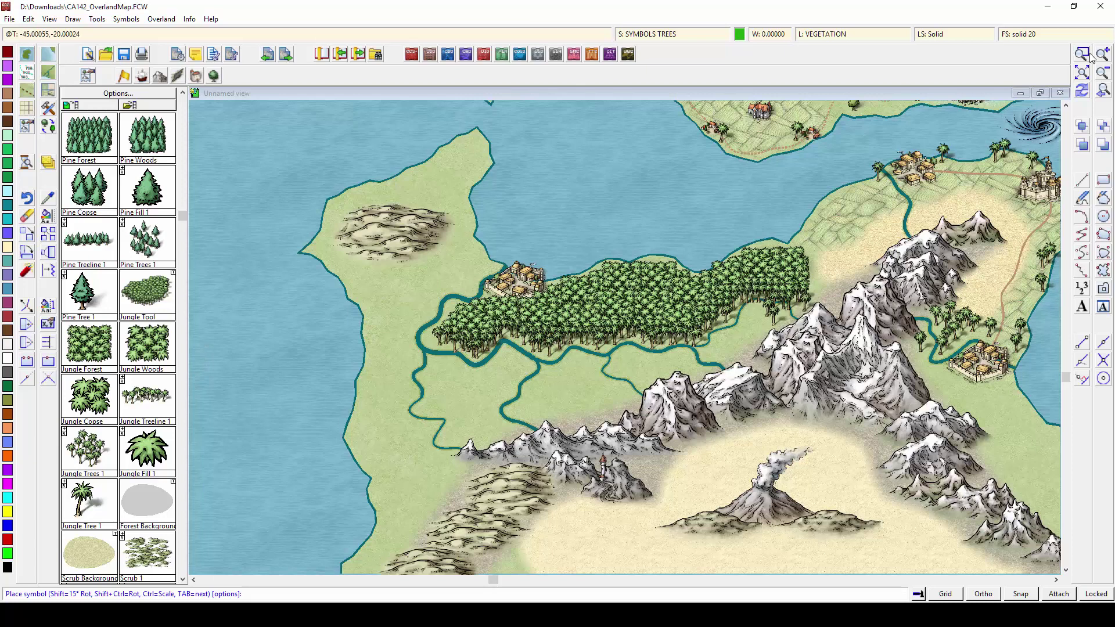
{"action": "left_click", "coordinate": [508, 363]}
{"action": "left_click", "coordinate": [579, 364]}
{"action": "left_click", "coordinate": [629, 362]}
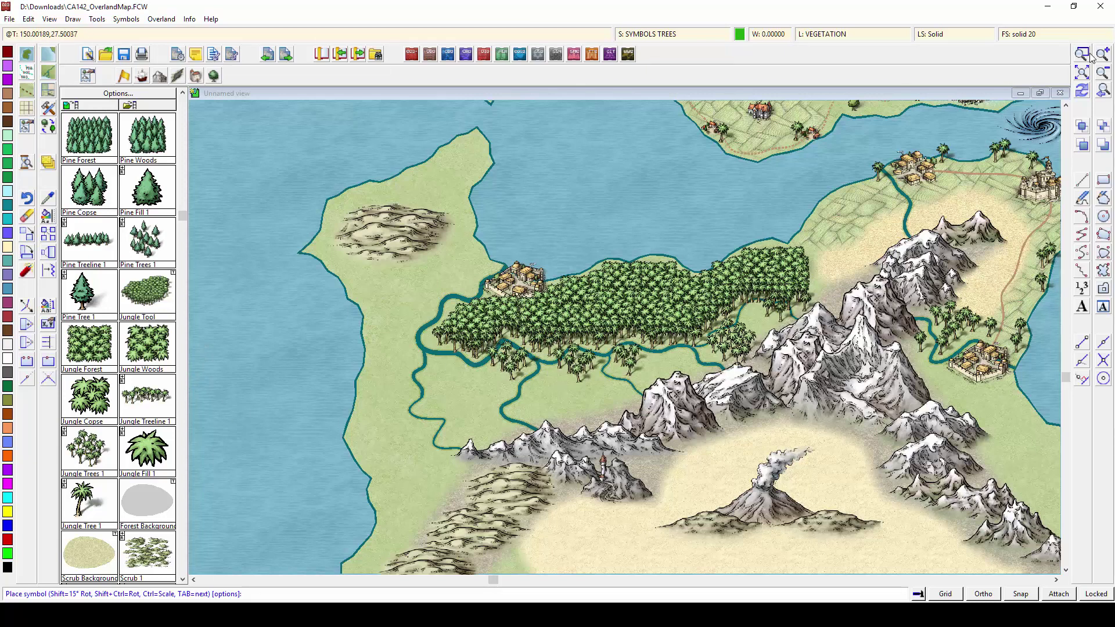
{"action": "left_click", "coordinate": [551, 384]}
{"action": "left_click", "coordinate": [596, 388]}
{"action": "left_click", "coordinate": [501, 389]}
{"action": "left_click", "coordinate": [441, 374]}
{"action": "left_click", "coordinate": [469, 395]}
{"action": "left_click", "coordinate": [478, 424]}
{"action": "left_click", "coordinate": [584, 407]}
{"action": "left_click", "coordinate": [618, 396]}
{"action": "left_click", "coordinate": [541, 401]}
{"action": "left_click", "coordinate": [645, 367]}
{"action": "left_click", "coordinate": [737, 340]}
- Fill the gaps between the river branches and mountains with single Jungle Tree 1 palms
{"action": "left_click", "coordinate": [89, 500]}
{"action": "left_click", "coordinate": [761, 325]}
{"action": "left_click", "coordinate": [722, 354]}
{"action": "left_click", "coordinate": [662, 366]}
{"action": "left_click", "coordinate": [676, 368]}
{"action": "left_click", "coordinate": [694, 373]}
{"action": "left_click", "coordinate": [530, 411]}
{"action": "left_click", "coordinate": [567, 417]}
{"action": "left_click", "coordinate": [500, 426]}
{"action": "left_click", "coordinate": [436, 401]}
{"action": "left_click", "coordinate": [453, 409]}
{"action": "left_click", "coordinate": [450, 438]}
{"action": "left_click", "coordinate": [429, 337]}
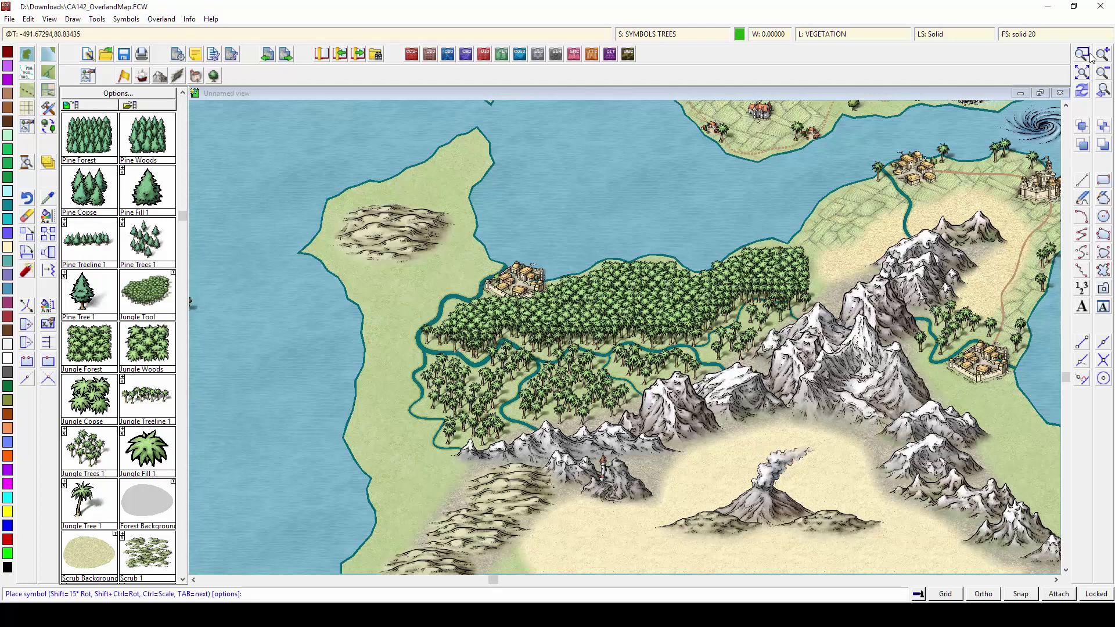
- Place clusters of jungle trees along the west bank of the river, from the walled settlement down to the southern hills
{"action": "left_click", "coordinate": [456, 270]}
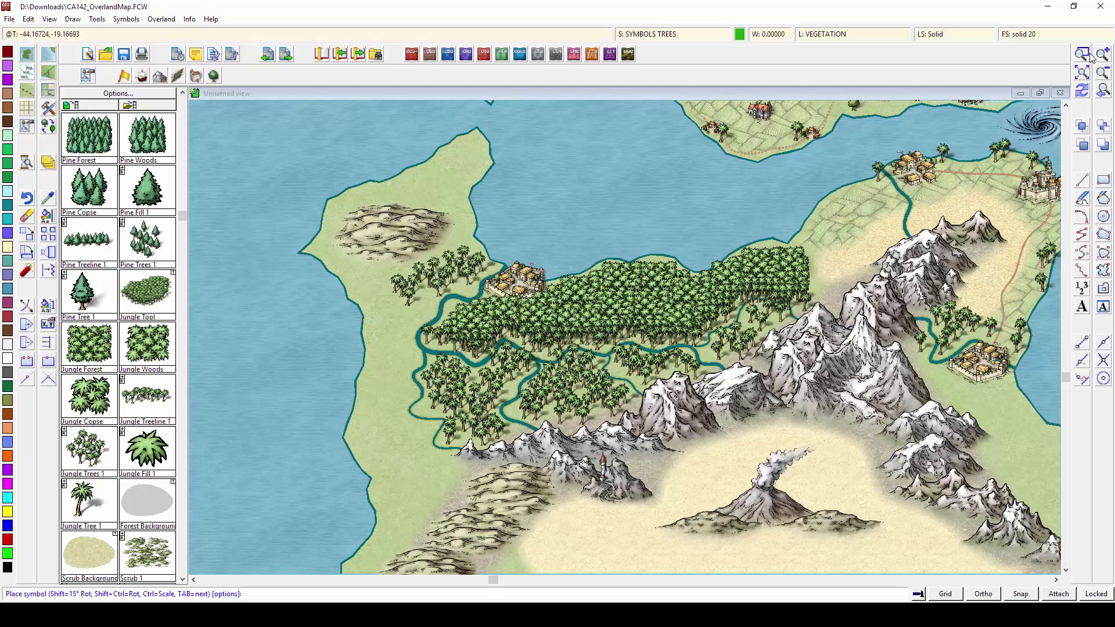
{"action": "left_click", "coordinate": [415, 306]}
{"action": "left_click", "coordinate": [400, 349]}
{"action": "left_click", "coordinate": [395, 357]}
{"action": "left_click", "coordinate": [381, 282]}
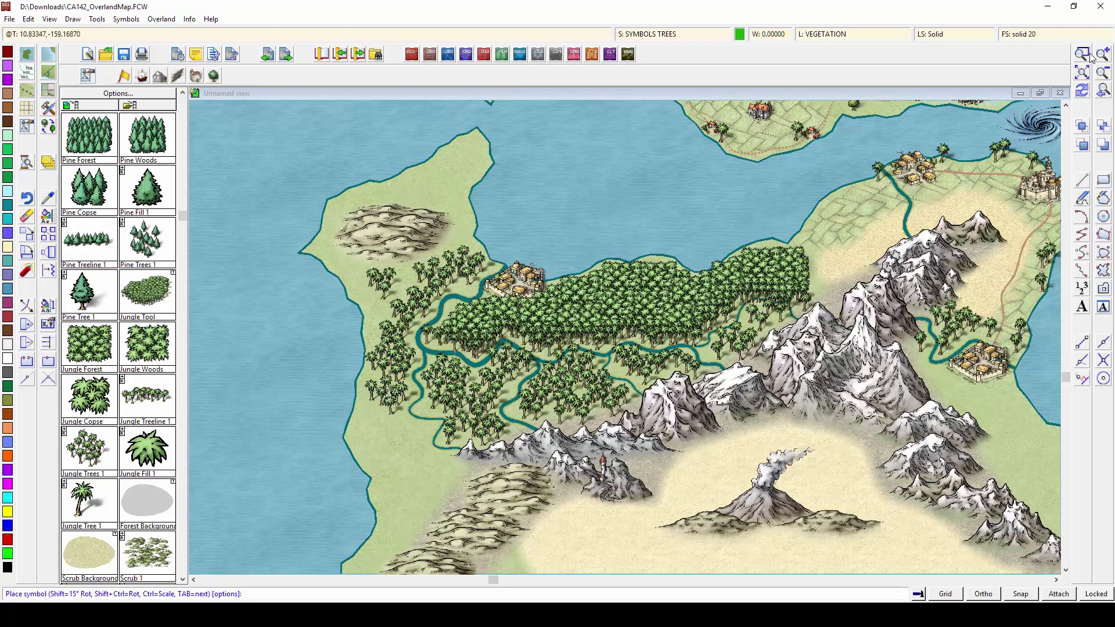
{"action": "left_click", "coordinate": [390, 396]}
{"action": "left_click", "coordinate": [385, 423]}
{"action": "left_click", "coordinate": [410, 447]}
- Add single Jungle Tree 1 palms along the western coast and down to the southern hills
{"action": "left_click", "coordinate": [89, 501]}
{"action": "left_click", "coordinate": [364, 297]}
{"action": "left_click", "coordinate": [377, 325]}
{"action": "left_click", "coordinate": [353, 445]}
{"action": "left_click", "coordinate": [366, 447]}
{"action": "left_click", "coordinate": [382, 471]}
{"action": "left_click", "coordinate": [409, 484]}
{"action": "left_click", "coordinate": [428, 496]}
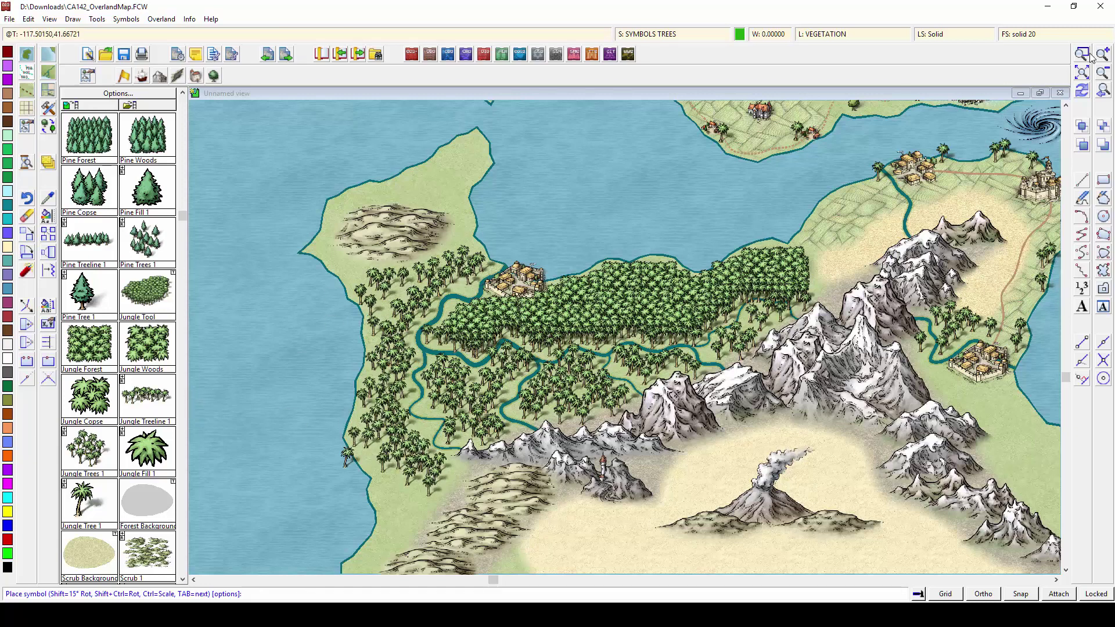
- Add single palms around the eastern end of the dense jungle and along its northern coast
{"action": "left_click", "coordinate": [816, 270]}
{"action": "left_click", "coordinate": [824, 280]}
{"action": "left_click", "coordinate": [819, 289]}
{"action": "left_click", "coordinate": [803, 243]}
{"action": "left_click", "coordinate": [772, 258]}
{"action": "left_click", "coordinate": [762, 260]}
{"action": "left_click", "coordinate": [654, 273]}
{"action": "left_click", "coordinate": [827, 196]}
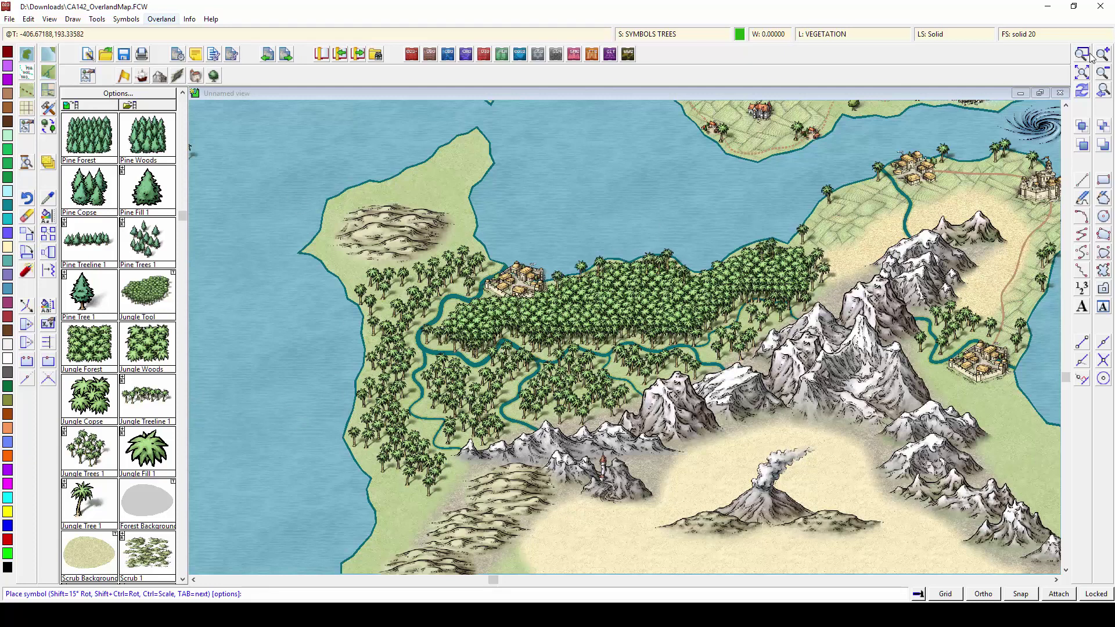
- Sort all symbols in the map so they overlap in the correct order
{"action": "double_click", "coordinate": [152, 7]}
{"action": "left_click", "coordinate": [701, 9]}
{"action": "left_click", "coordinate": [126, 19]}
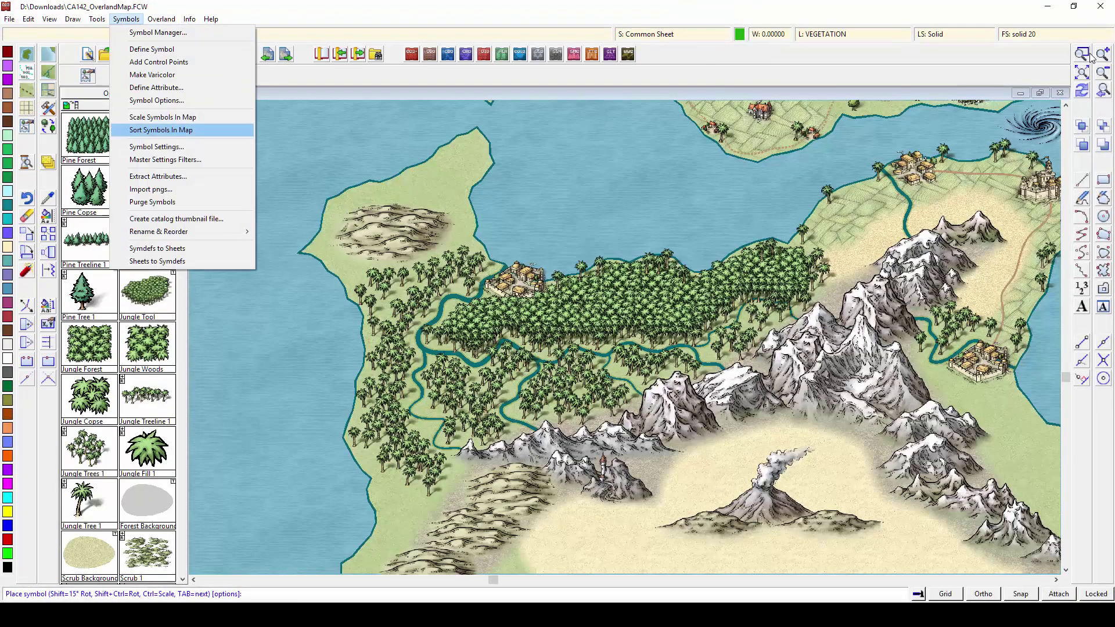
{"action": "left_click", "coordinate": [160, 128]}
{"action": "key", "text": "a"}
{"action": "right_click", "coordinate": [317, 240]}
{"action": "key", "text": "Return"}
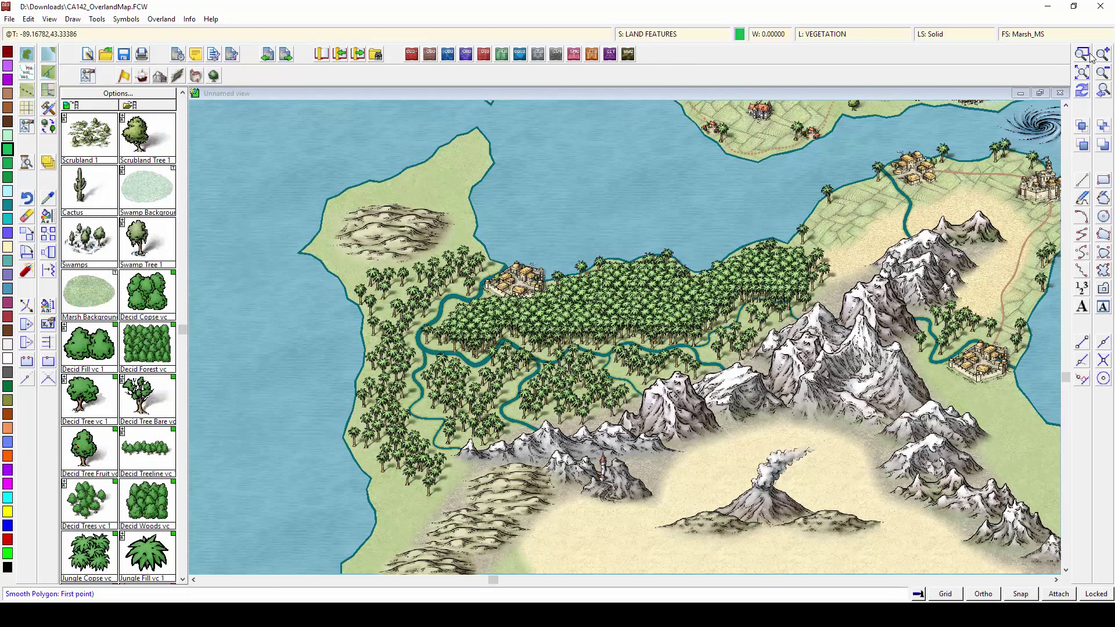
- Draw a Marsh Background area beneath the jungle, tracing the western and northern coastlines
{"action": "key", "text": "t"}
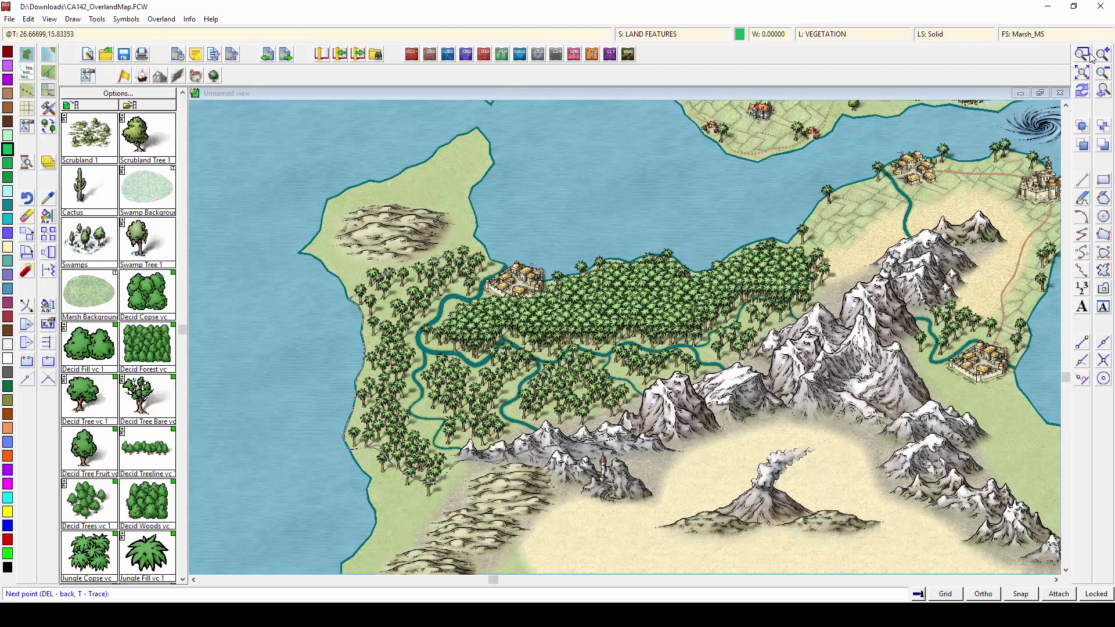
{"action": "key", "text": "t"}
{"action": "left_click", "coordinate": [486, 255]}
{"action": "right_click", "coordinate": [486, 254]}
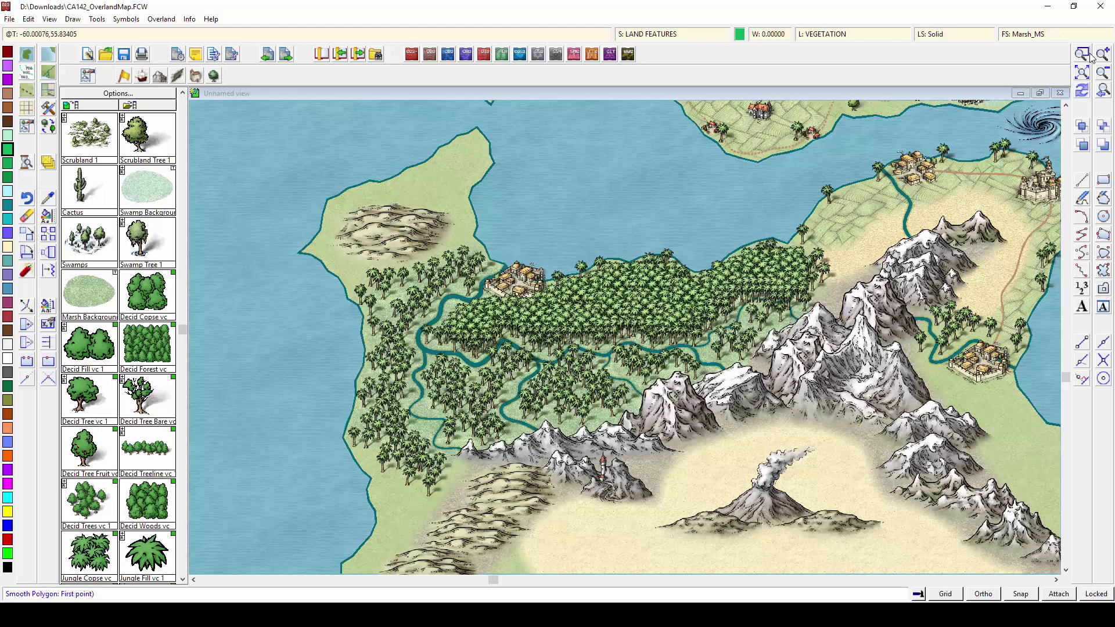
- Place a Lighthouse symbol at the northern tip of the western peninsula
{"action": "left_click", "coordinate": [196, 75]}
{"action": "scroll", "coordinate": [118, 348], "scroll_direction": "down", "scroll_amount": 5}
{"action": "left_click", "coordinate": [141, 75]}
{"action": "left_click", "coordinate": [89, 503]}
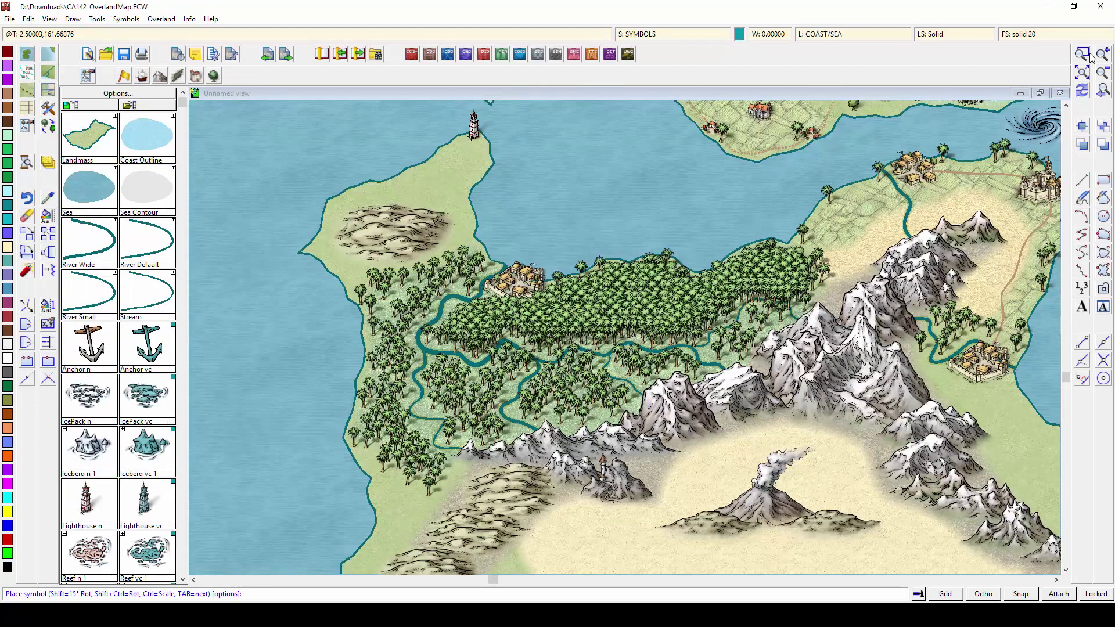
{"action": "left_click", "coordinate": [474, 125]}
- Place an Oriental Temple beside the lighthouse and a smaller Oriental building just north of the peninsula's hills
{"action": "scroll", "coordinate": [119, 337], "scroll_direction": "down", "scroll_amount": 5}
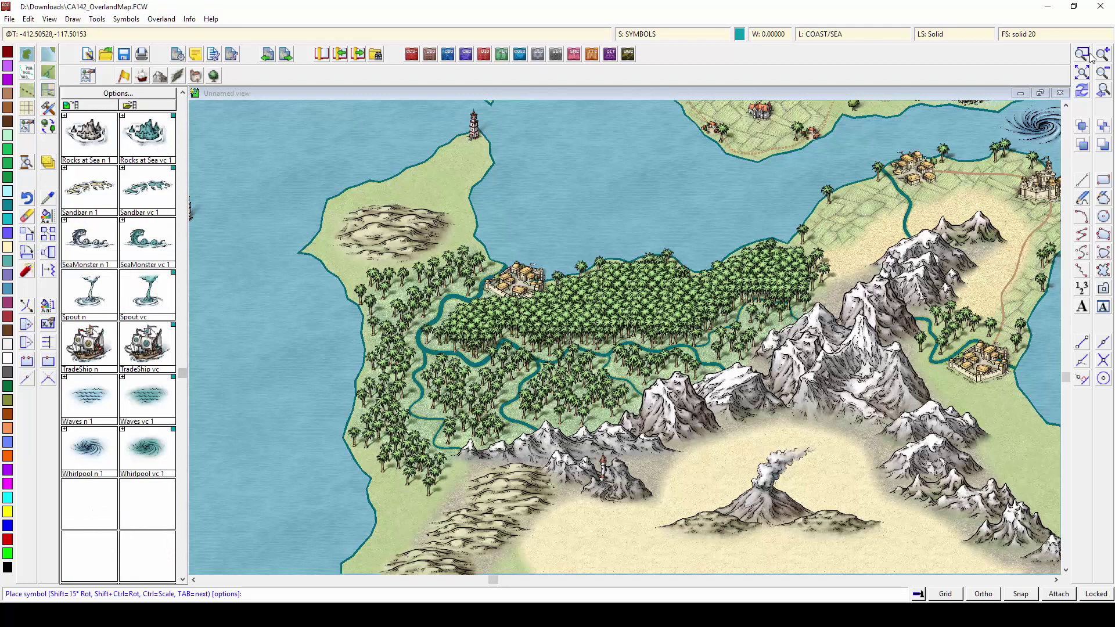
{"action": "left_click", "coordinate": [196, 75]}
{"action": "scroll", "coordinate": [119, 337], "scroll_direction": "down", "scroll_amount": 4}
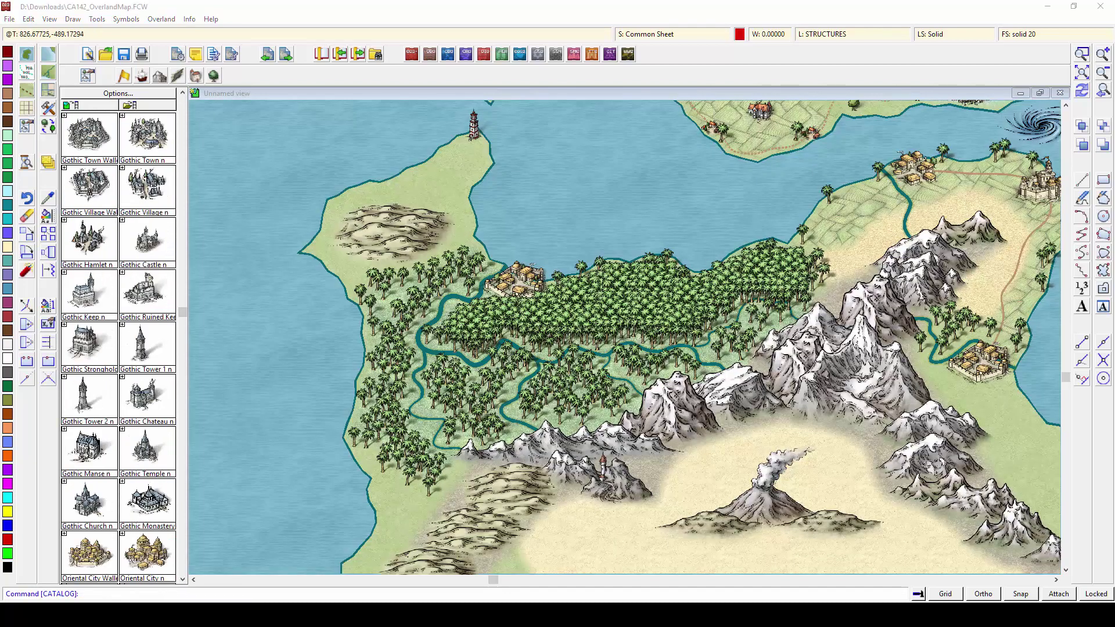
{"action": "left_click", "coordinate": [184, 403]}
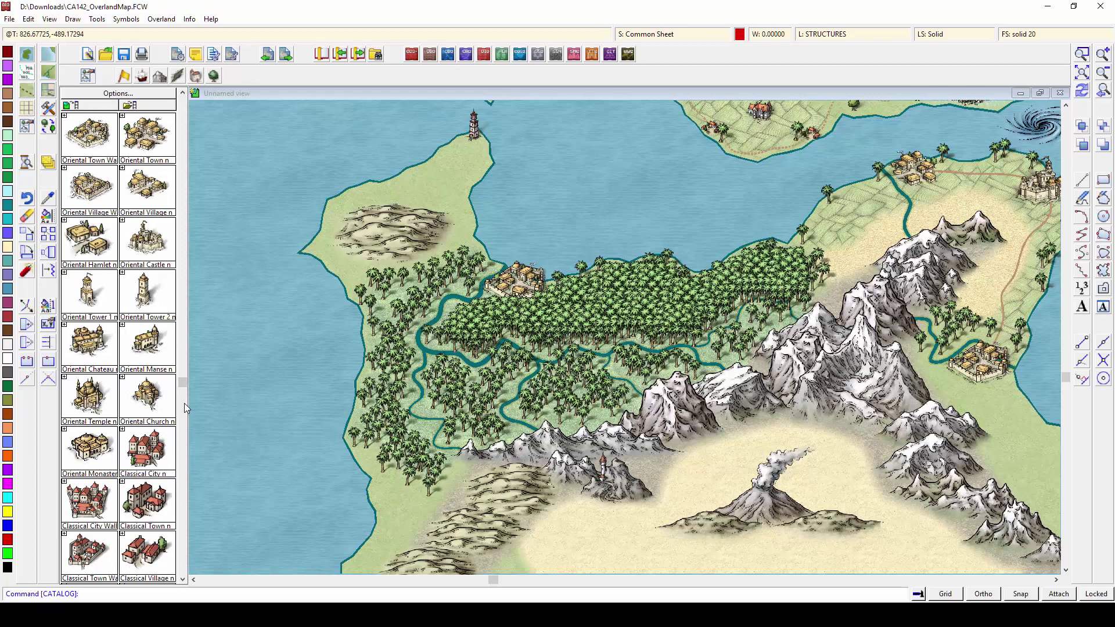
{"action": "left_click", "coordinate": [89, 396]}
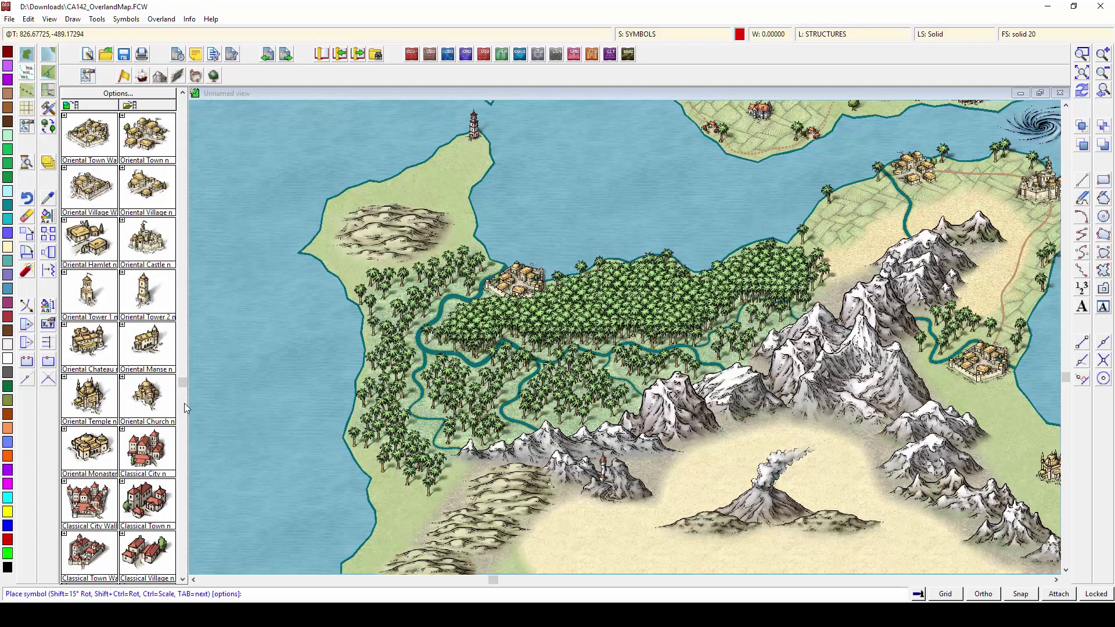
{"action": "left_click", "coordinate": [463, 141]}
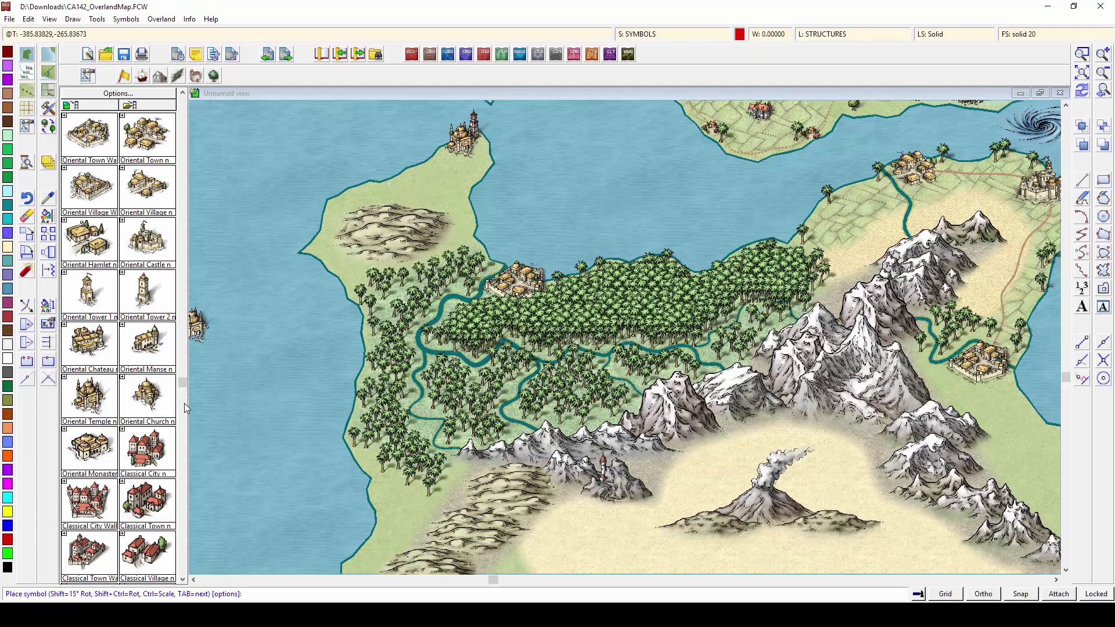
{"action": "left_click", "coordinate": [417, 196]}
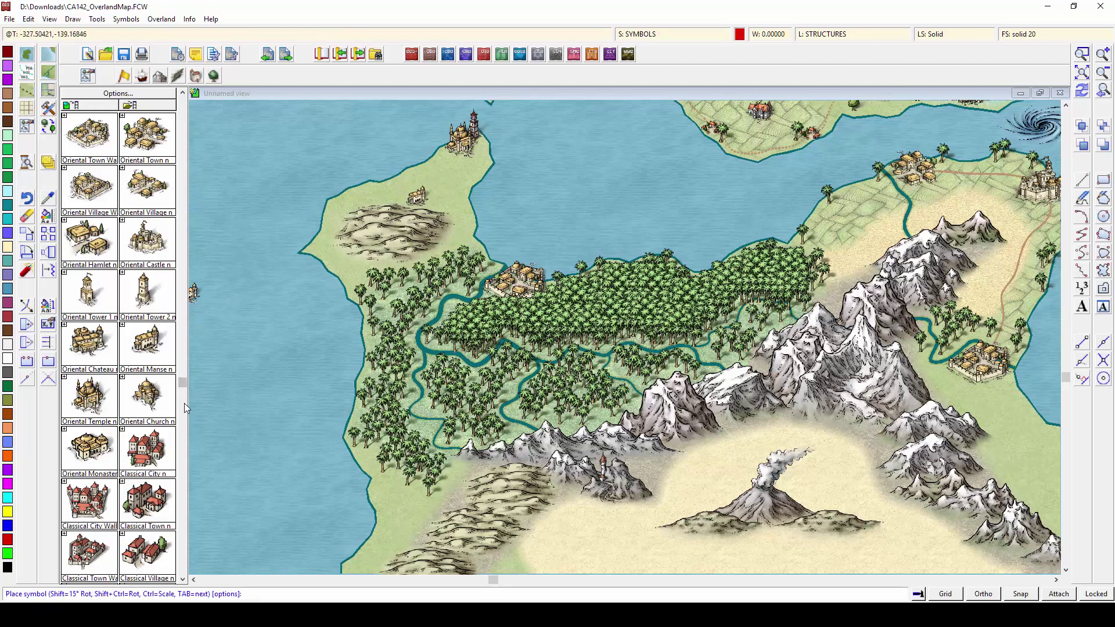
- Draw a Road Minor path from the temple to the small building by the hills
{"action": "scroll", "coordinate": [183, 403], "scroll_direction": "up", "scroll_amount": 5}
{"action": "scroll", "coordinate": [184, 403], "scroll_direction": "down", "scroll_amount": 5}
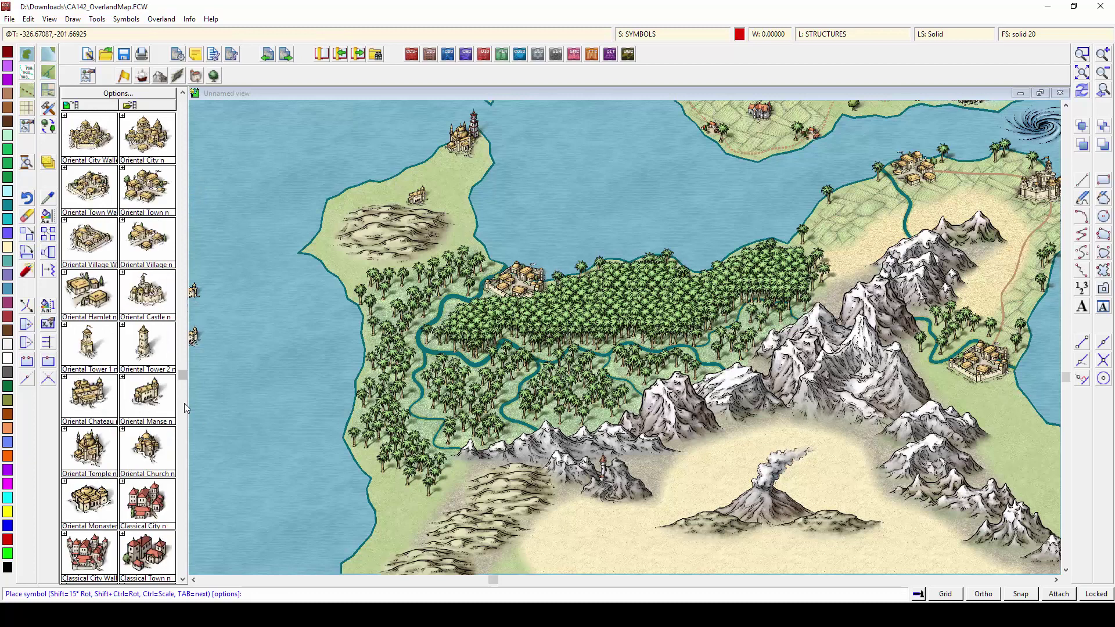
{"action": "scroll", "coordinate": [183, 403], "scroll_direction": "up", "scroll_amount": 10}
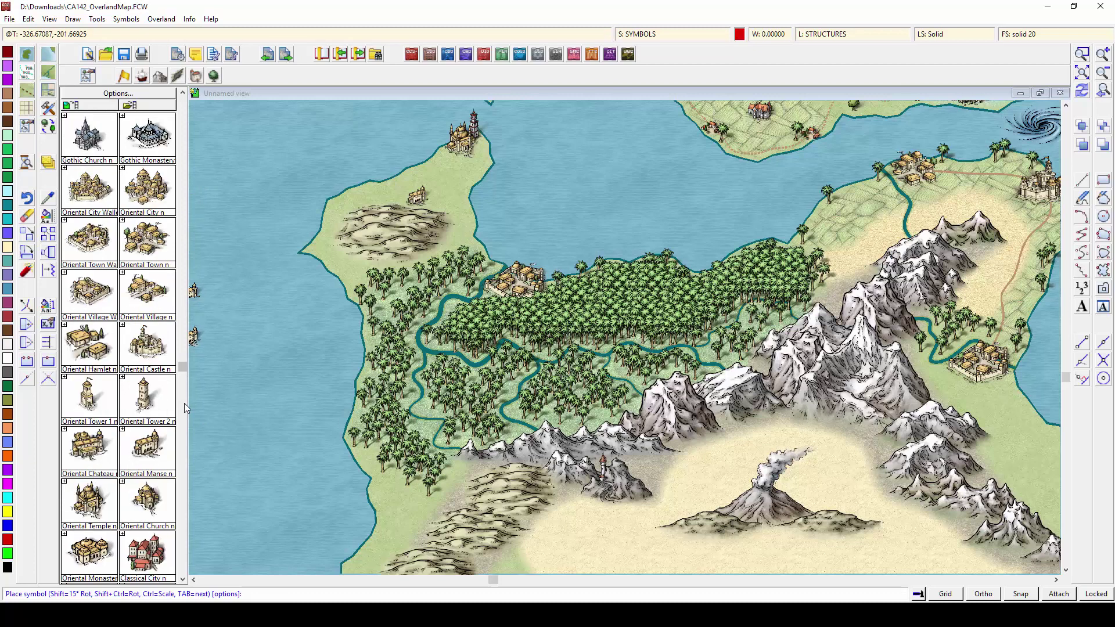
{"action": "left_click", "coordinate": [88, 188]}
{"action": "left_click", "coordinate": [471, 161]}
{"action": "left_click", "coordinate": [446, 191]}
{"action": "left_click", "coordinate": [429, 204]}
{"action": "right_click", "coordinate": [429, 204]}
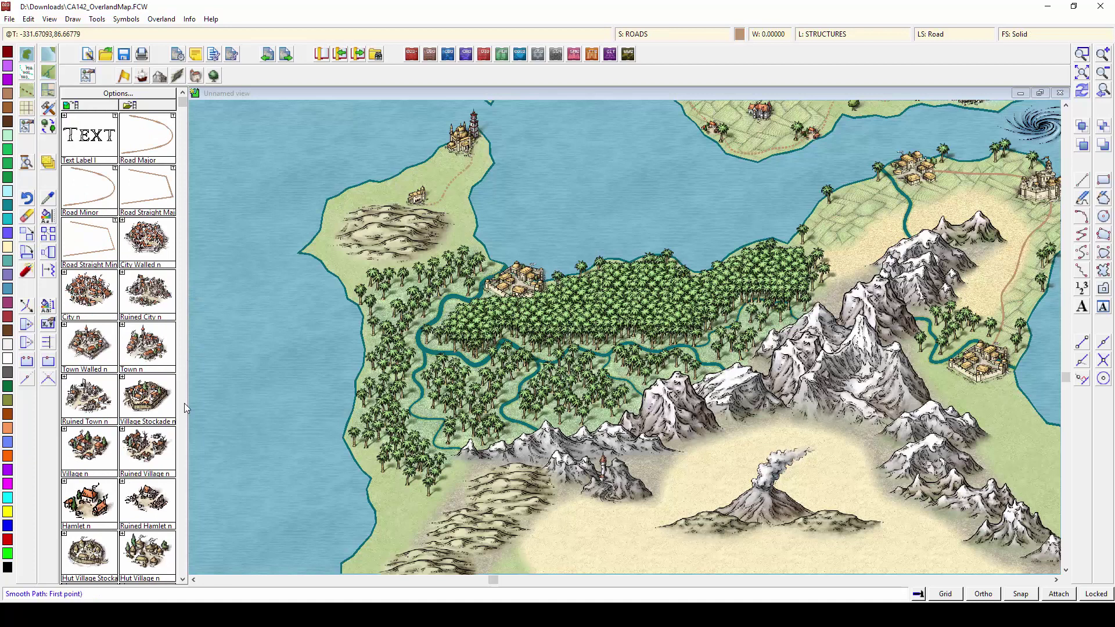
- Scatter palms and scrubland trees around the temple, the road and the hills on the western peninsula
{"action": "scroll", "coordinate": [183, 403], "scroll_direction": "down", "scroll_amount": 3}
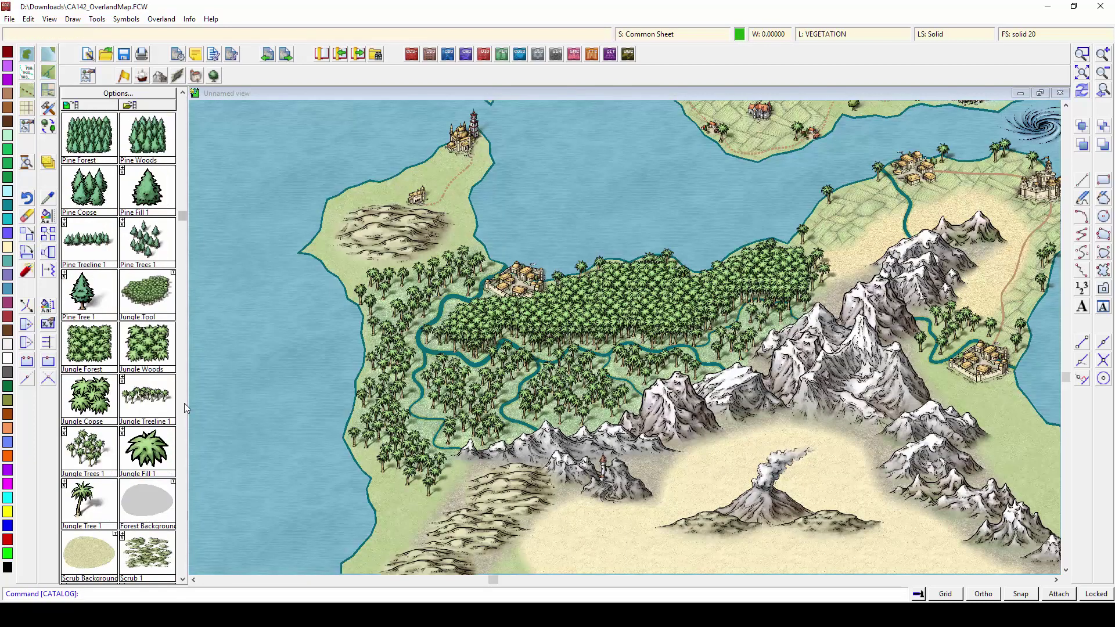
{"action": "left_click", "coordinate": [147, 552]}
{"action": "left_click", "coordinate": [182, 579]}
{"action": "left_click", "coordinate": [89, 552]}
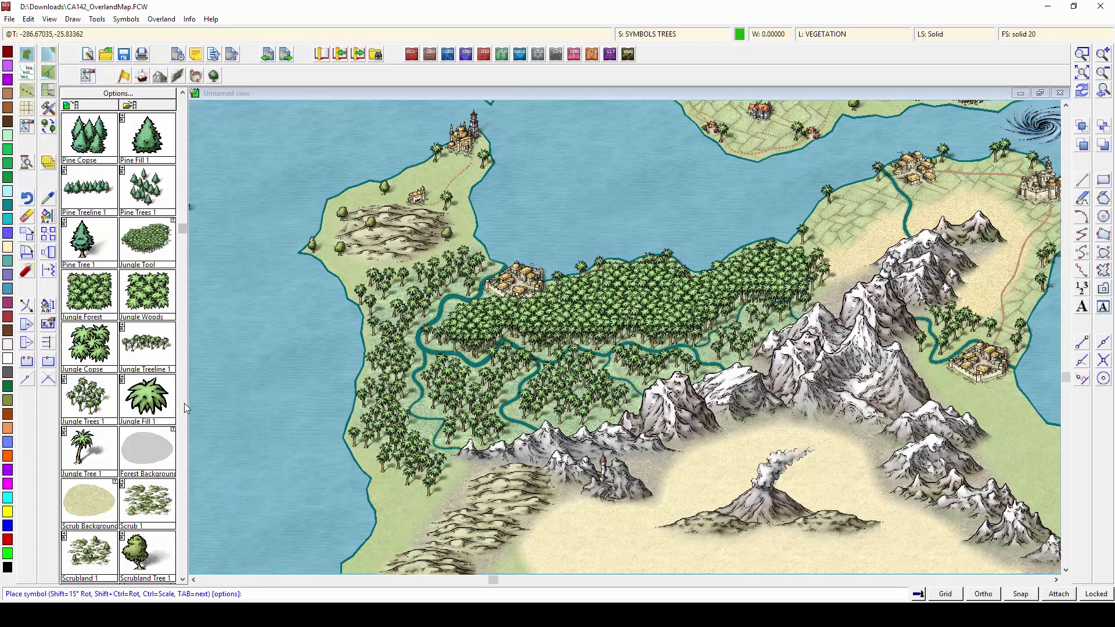
- Place an Obelisk symbol between the small oriental building and the road on the western peninsula
{"action": "scroll", "coordinate": [184, 403], "scroll_direction": "down", "scroll_amount": 8}
{"action": "left_click", "coordinate": [196, 75]}
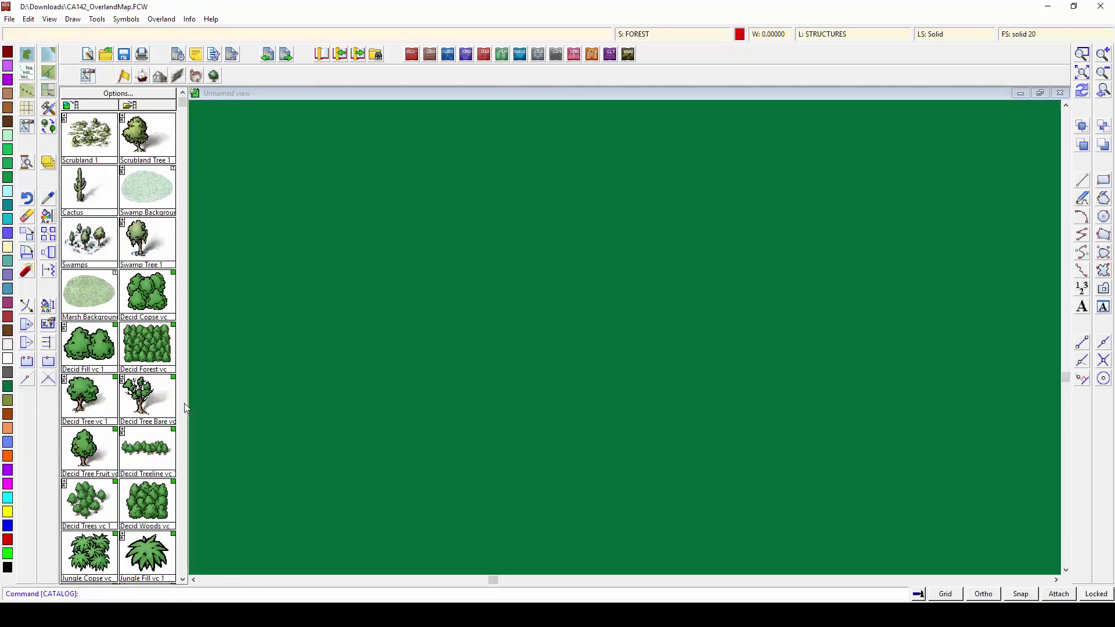
{"action": "scroll", "coordinate": [183, 403], "scroll_direction": "down", "scroll_amount": 2}
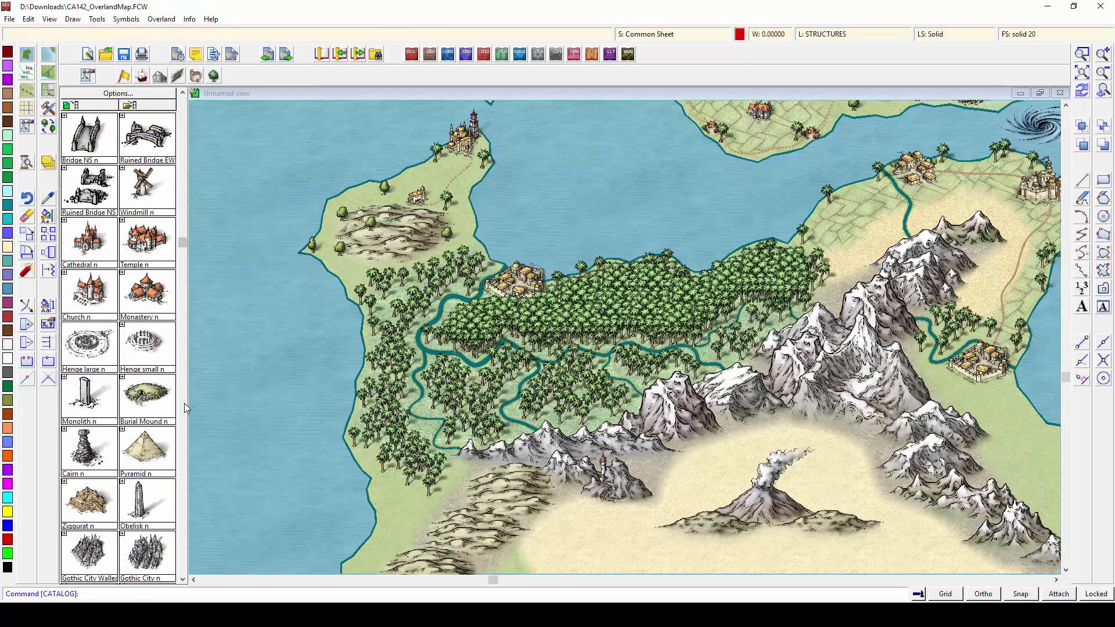
{"action": "left_click", "coordinate": [147, 501]}
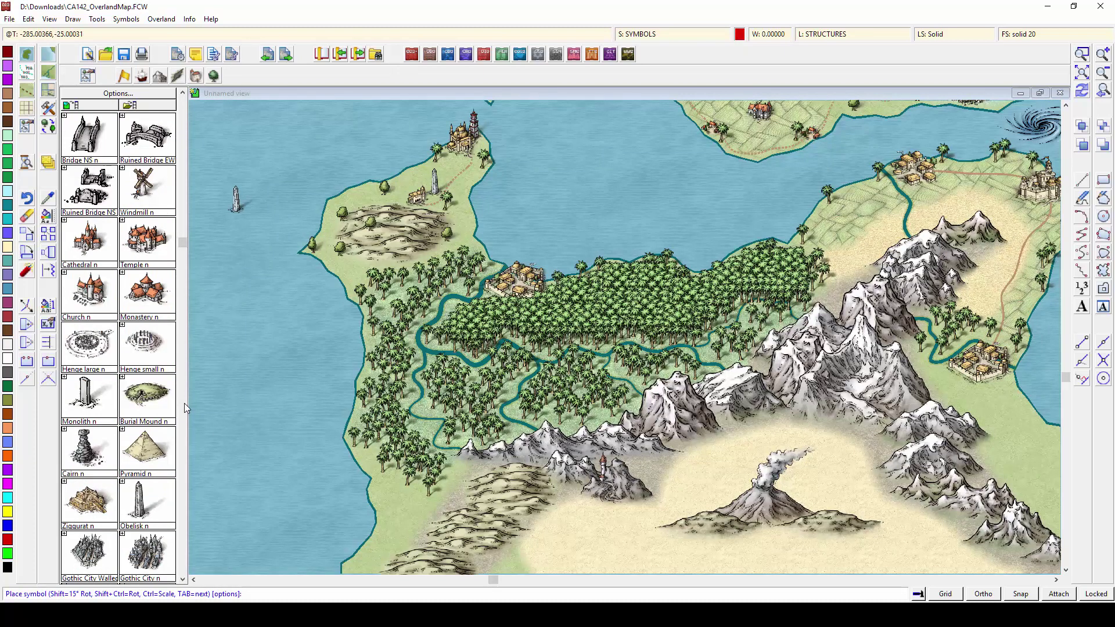
{"action": "right_click", "coordinate": [316, 261]}
{"action": "key", "text": "Escape"}
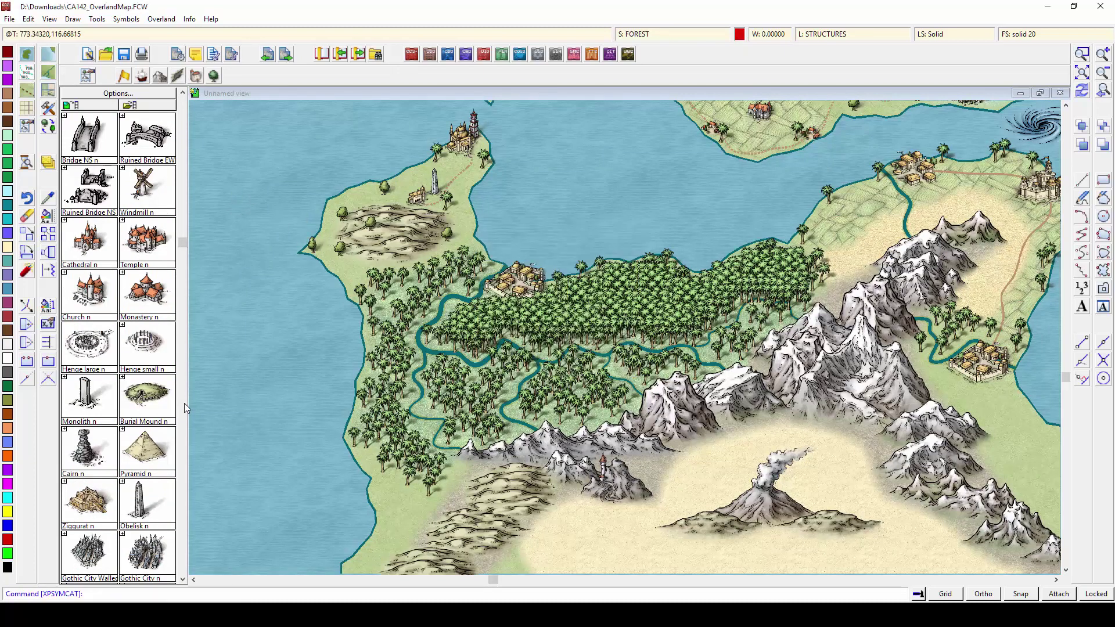
- Place a Burial Mound symbol on the northern part of the islet just north of the temple peninsula
{"action": "left_click", "coordinate": [1080, 72]}
{"action": "left_click", "coordinate": [1081, 54]}
{"action": "left_click", "coordinate": [462, 261]}
{"action": "left_click", "coordinate": [545, 318]}
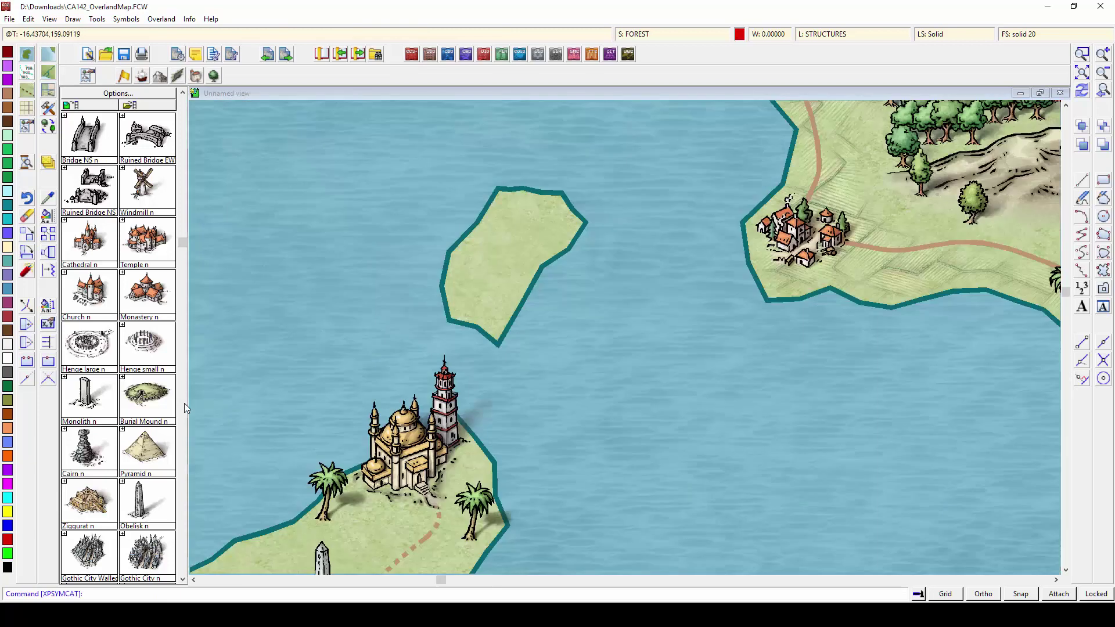
{"action": "left_click", "coordinate": [147, 395]}
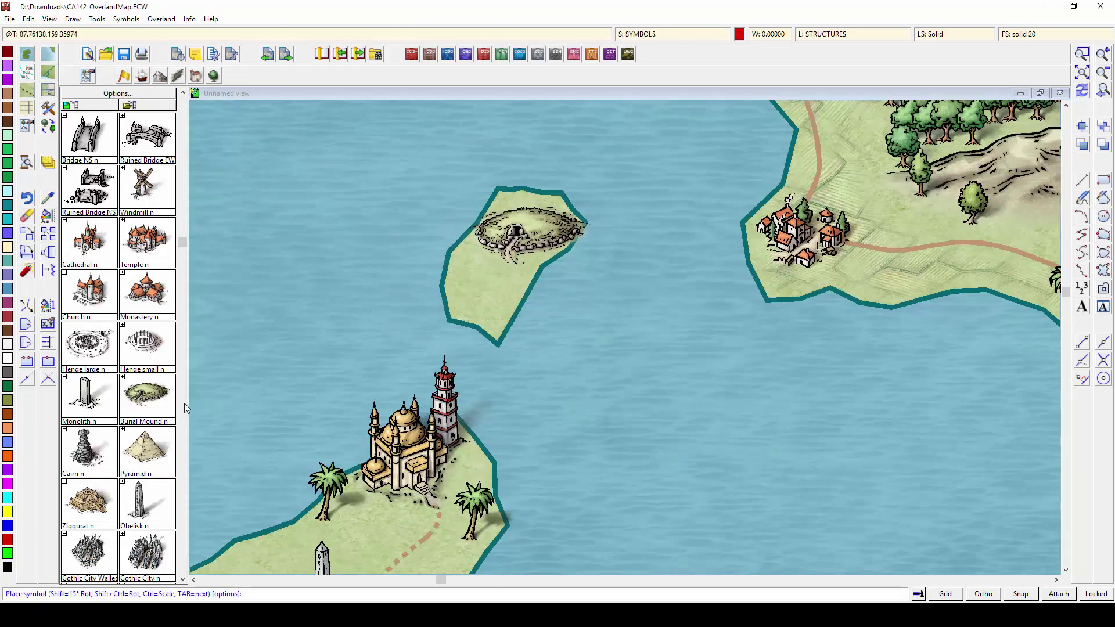
{"action": "left_click", "coordinate": [529, 235]}
{"action": "right_click", "coordinate": [275, 253]}
{"action": "left_click", "coordinate": [607, 270]}
- Place a Ruined Tower symbol on the southern part of the islet, below the burial mound
{"action": "left_click", "coordinate": [89, 450]}
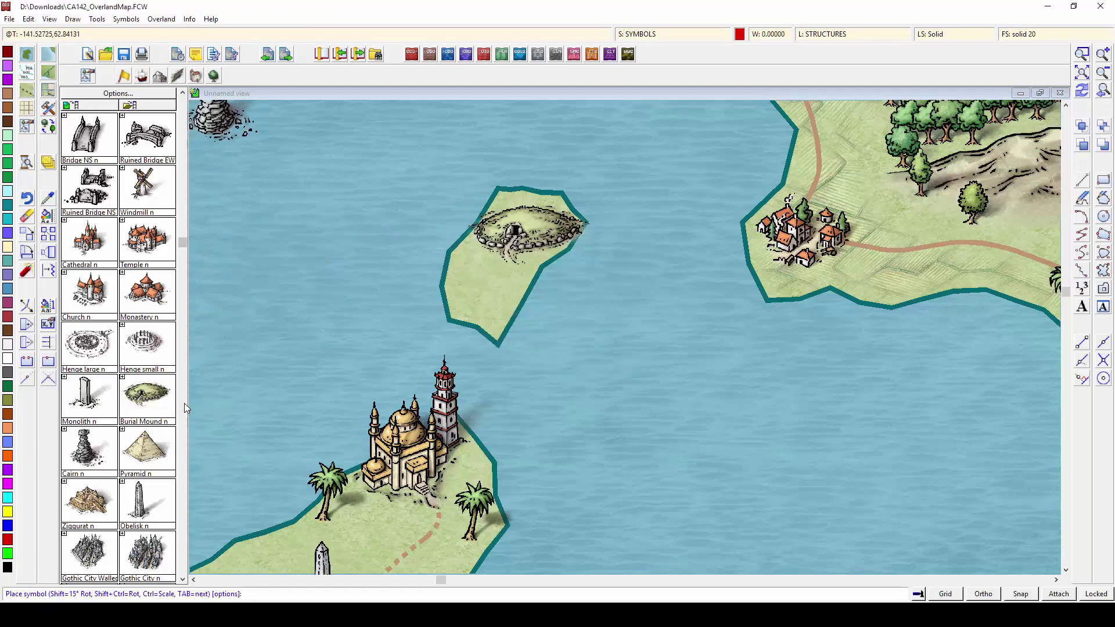
{"action": "left_click", "coordinate": [213, 76]}
{"action": "left_click", "coordinate": [195, 75]}
{"action": "left_click", "coordinate": [184, 404]}
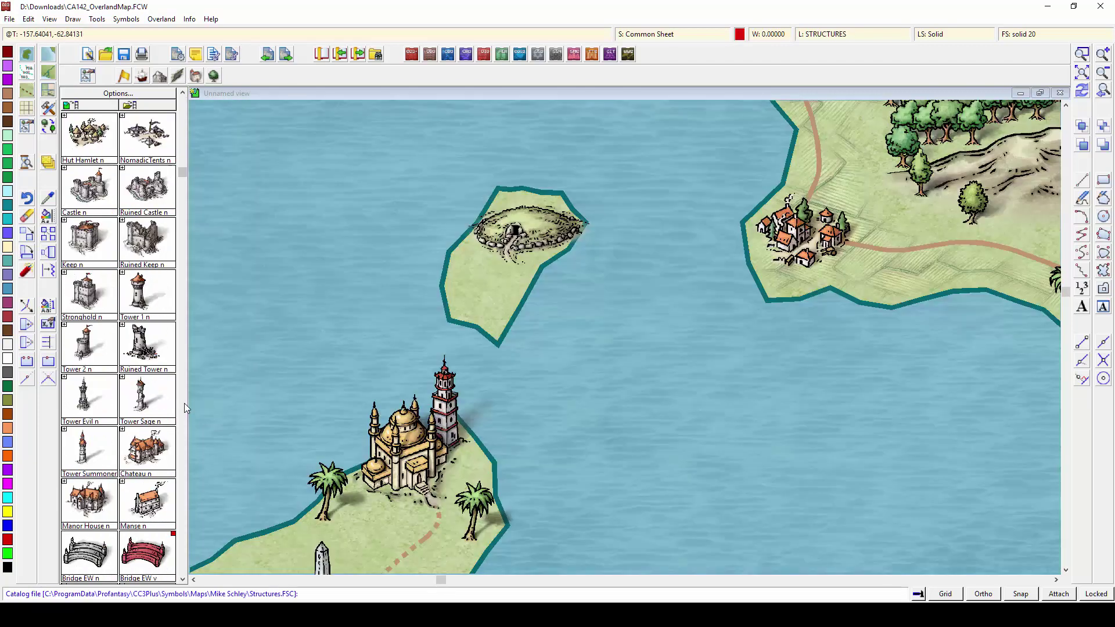
{"action": "left_click", "coordinate": [147, 347]}
{"action": "left_click", "coordinate": [477, 300]}
- Scatter a few Decid Tree 1 symbols around the burial mound and the ruined tower on the islet
{"action": "left_click", "coordinate": [214, 75]}
{"action": "left_click", "coordinate": [147, 345]}
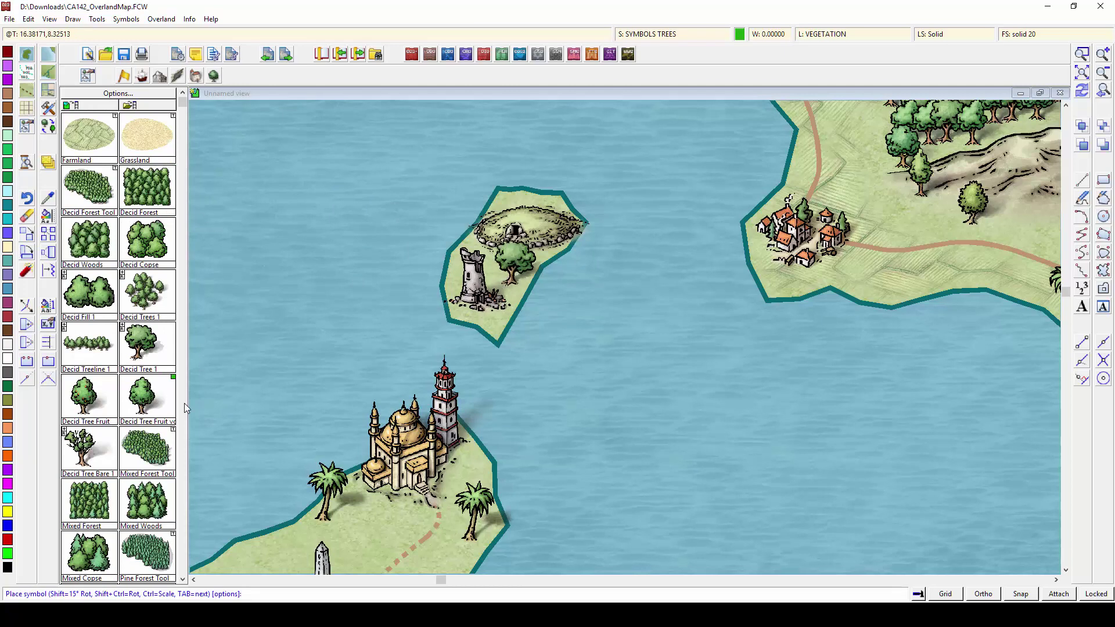
{"action": "left_click", "coordinate": [509, 185]}
{"action": "left_click", "coordinate": [502, 307]}
{"action": "left_click", "coordinate": [552, 235]}
{"action": "right_click", "coordinate": [321, 218]}
{"action": "left_click", "coordinate": [608, 270]}
- Place a Pyramid symbol at the southern foot of the volcano in the desert
{"action": "left_click", "coordinate": [1082, 72]}
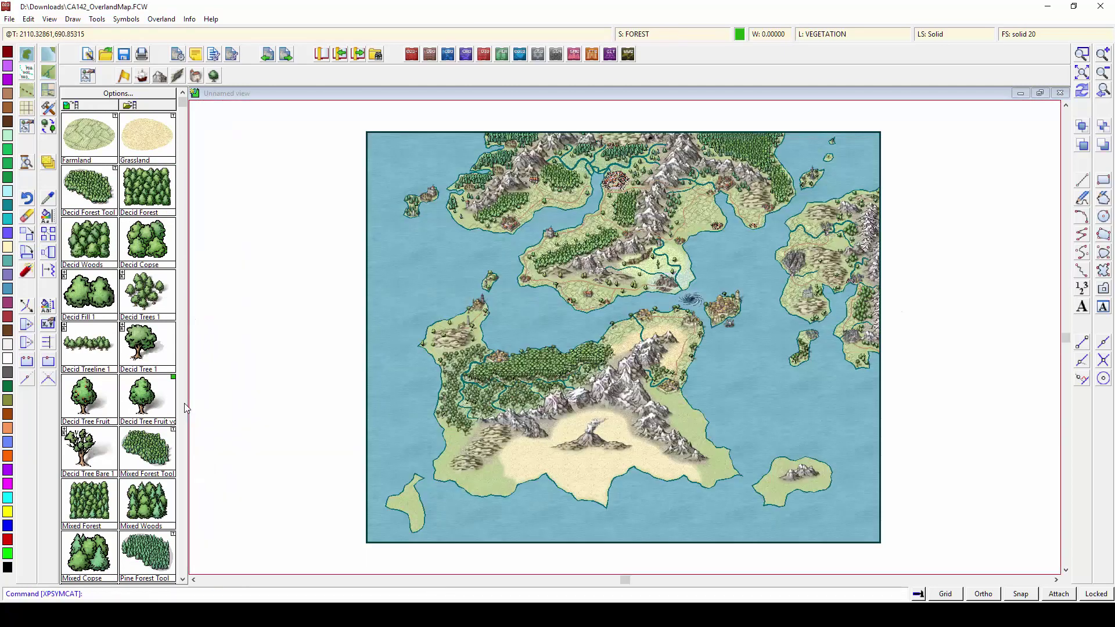
{"action": "left_click", "coordinate": [489, 374]}
{"action": "left_click", "coordinate": [746, 515]}
{"action": "left_click", "coordinate": [196, 76]}
{"action": "scroll", "coordinate": [118, 343], "scroll_direction": "down", "scroll_amount": 3}
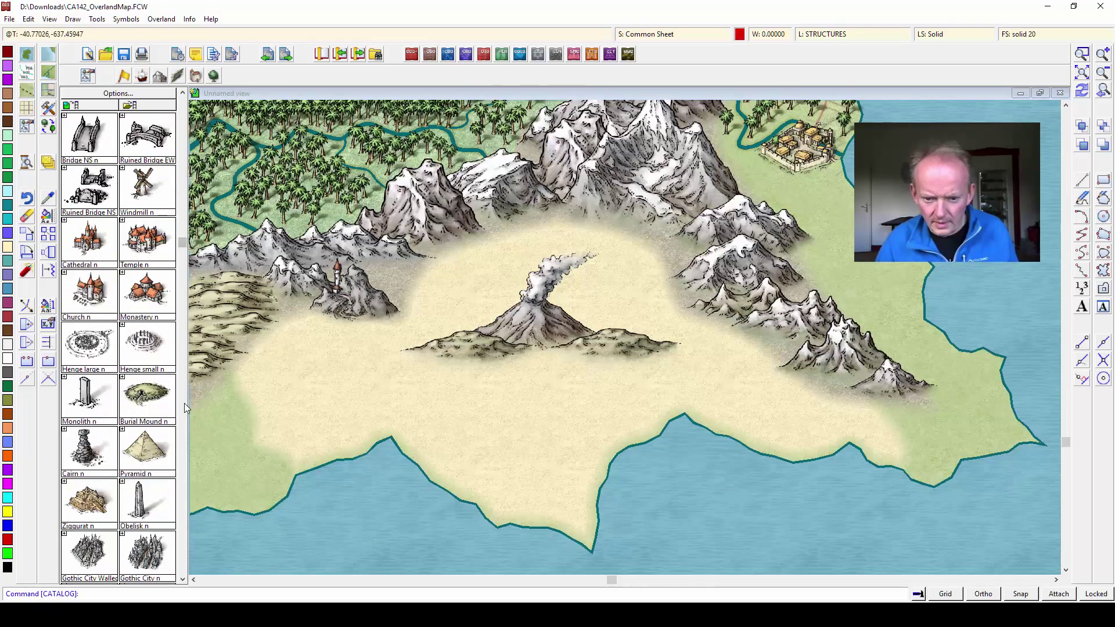
{"action": "left_click", "coordinate": [147, 450]}
{"action": "left_click", "coordinate": [541, 363]}
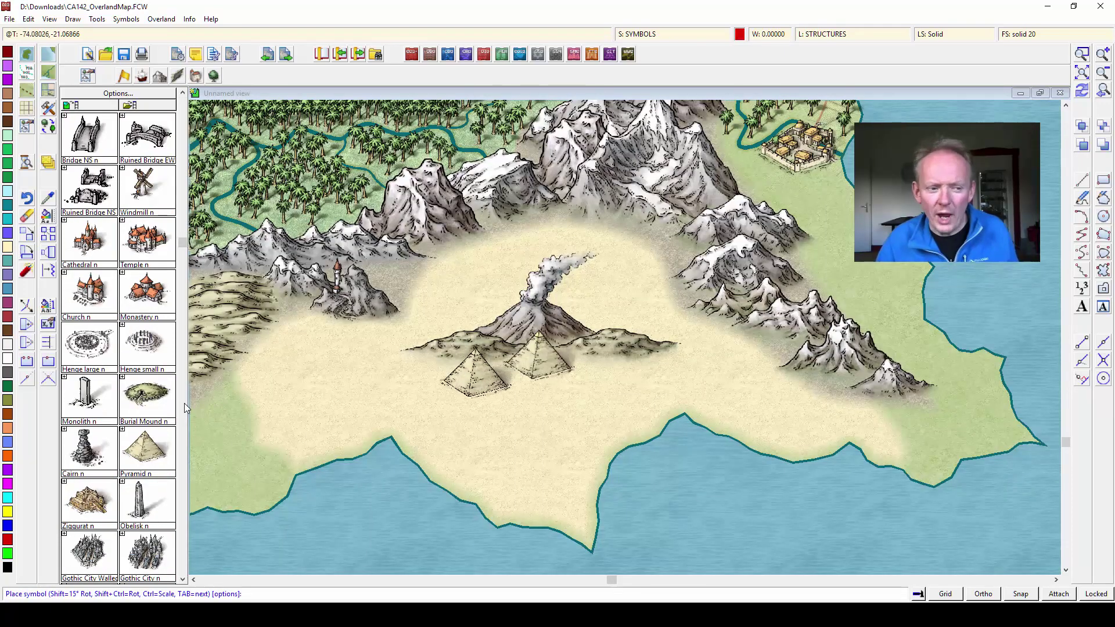
- Set the symbol scale to 1.5 and place two smaller pyramids on either side of the large one
{"action": "right_click", "coordinate": [476, 379]}
{"action": "type", "text": "1.5"}
{"action": "key", "text": "Return"}
{"action": "left_click", "coordinate": [498, 370]}
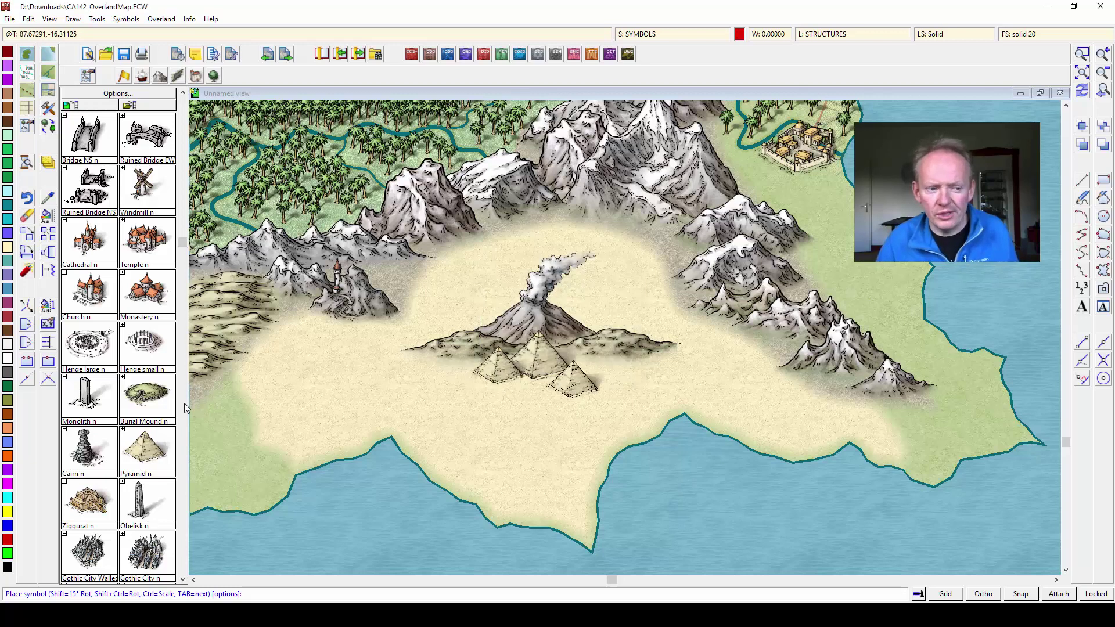
{"action": "left_click", "coordinate": [577, 385]}
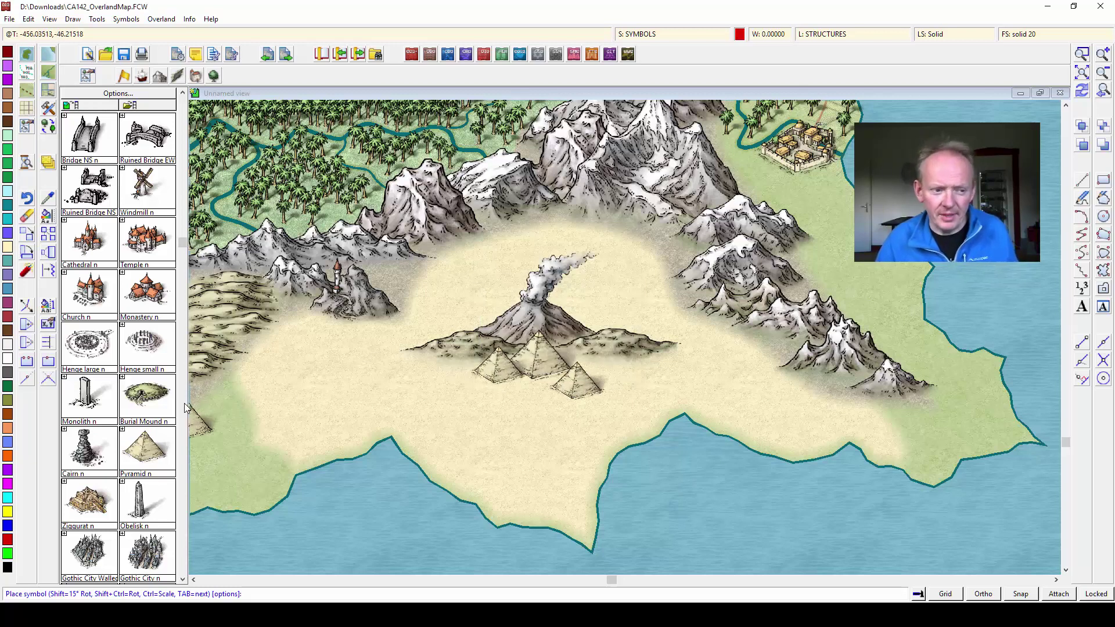
- Browse the structure symbols for something suitable to place near the pyramids
{"action": "scroll", "coordinate": [185, 408], "scroll_direction": "down", "scroll_amount": 3}
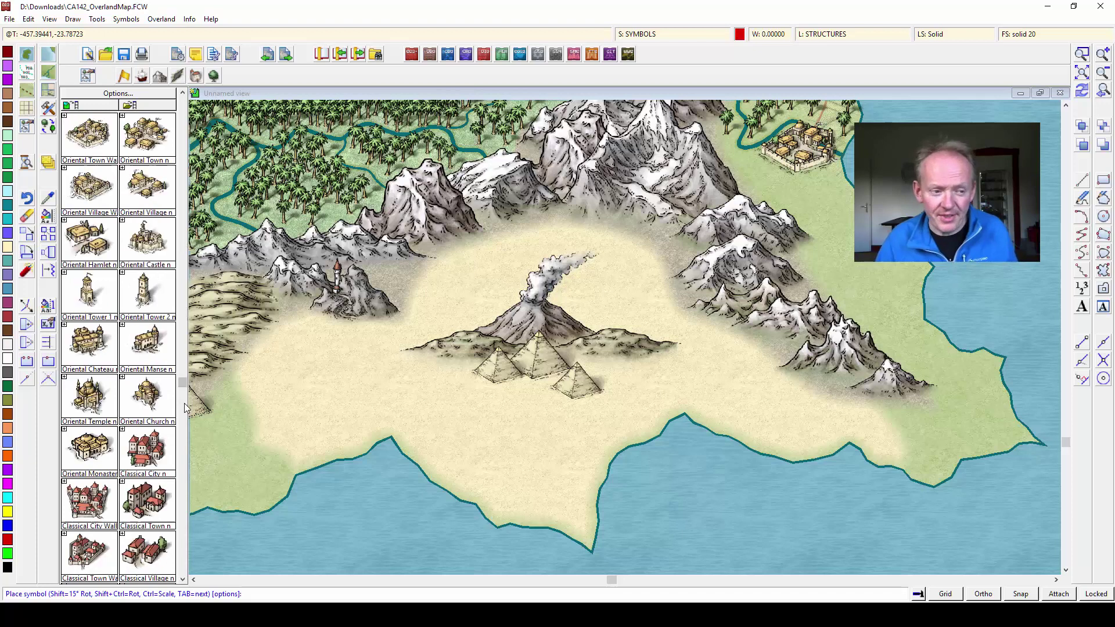
{"action": "scroll", "coordinate": [185, 408], "scroll_direction": "down", "scroll_amount": 3}
{"action": "scroll", "coordinate": [184, 408], "scroll_direction": "up", "scroll_amount": 3}
{"action": "scroll", "coordinate": [185, 408], "scroll_direction": "down", "scroll_amount": 3}
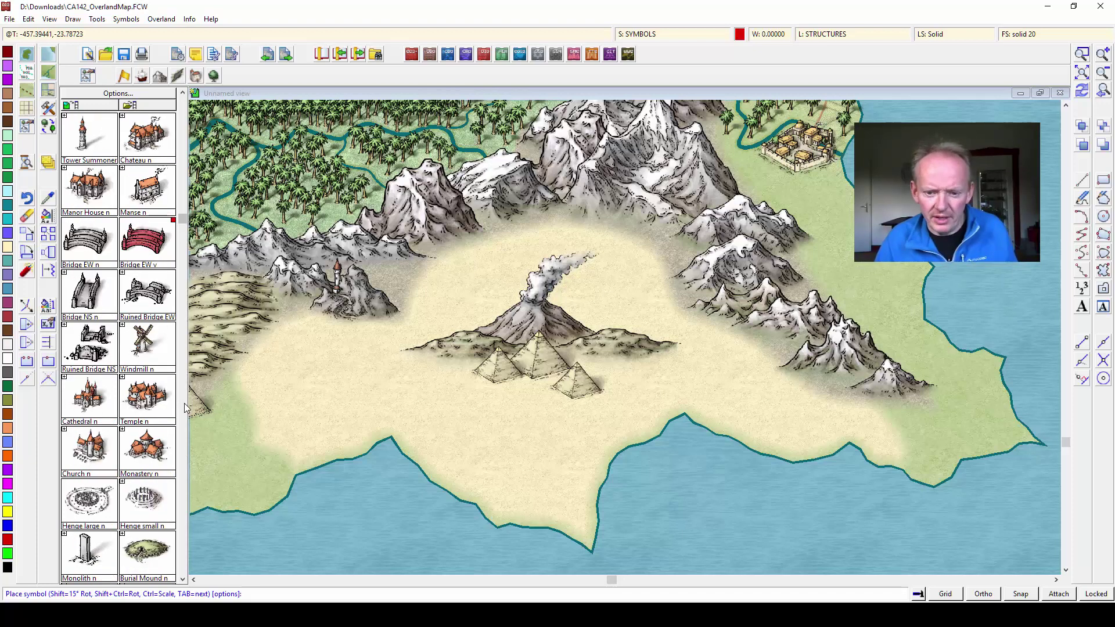
{"action": "scroll", "coordinate": [184, 408], "scroll_direction": "down", "scroll_amount": 3}
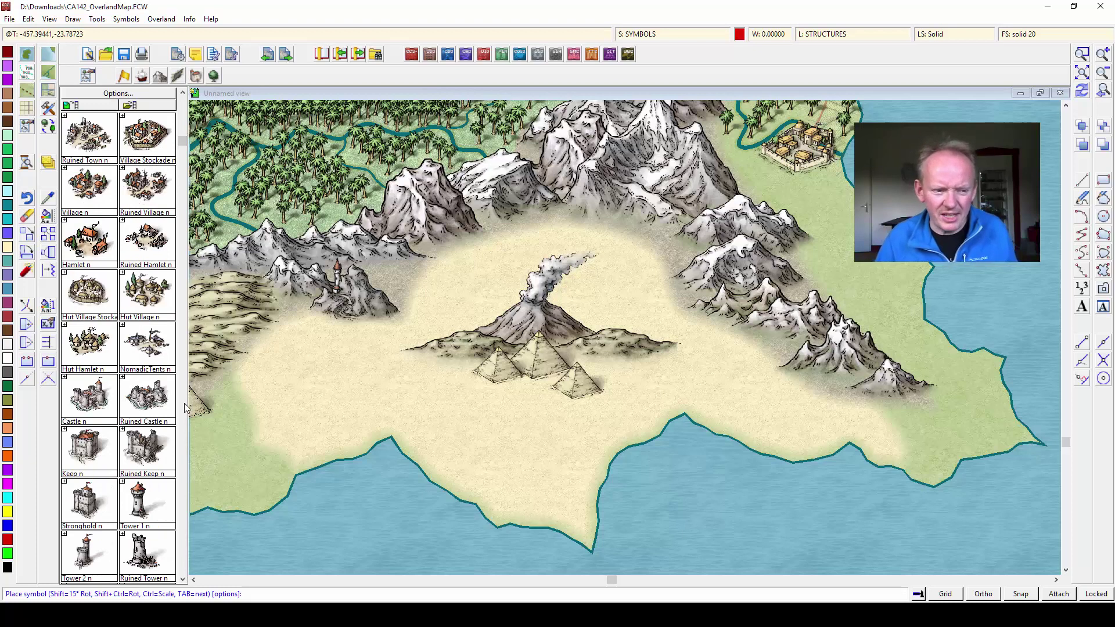
{"action": "scroll", "coordinate": [185, 408], "scroll_direction": "down", "scroll_amount": 1}
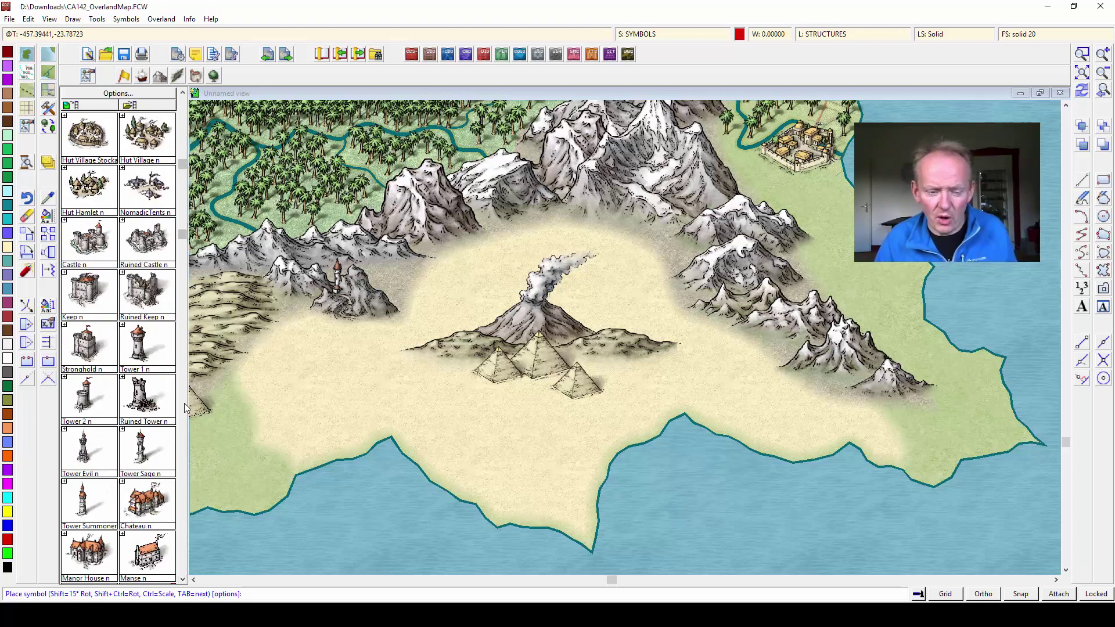
{"action": "scroll", "coordinate": [185, 408], "scroll_direction": "down", "scroll_amount": 3}
{"action": "scroll", "coordinate": [185, 408], "scroll_direction": "down", "scroll_amount": 3}
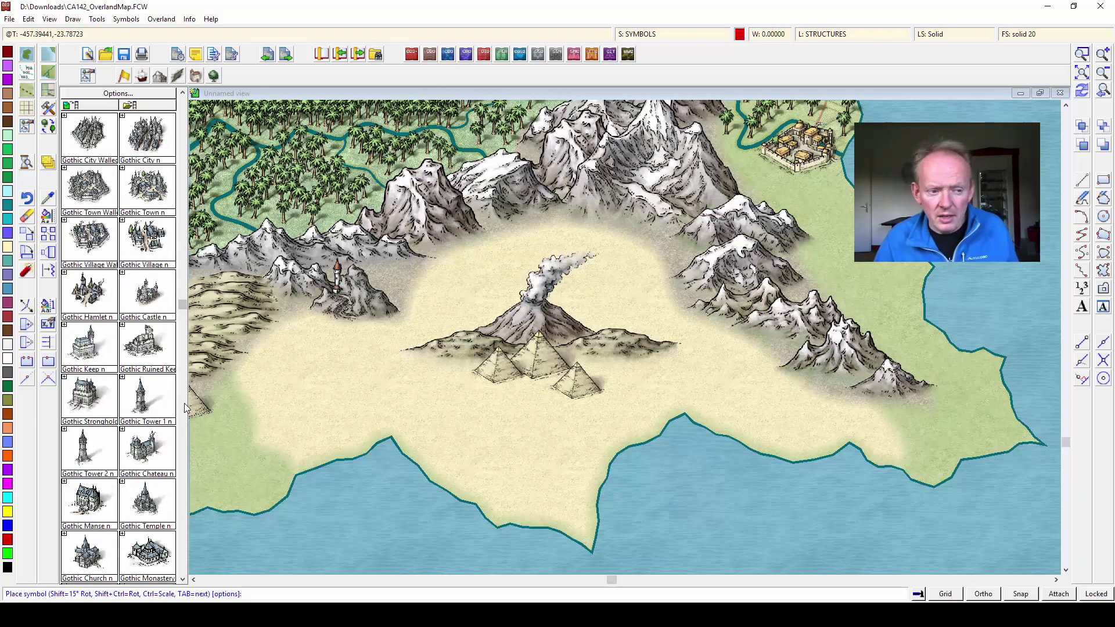
{"action": "scroll", "coordinate": [184, 408], "scroll_direction": "up", "scroll_amount": 10}
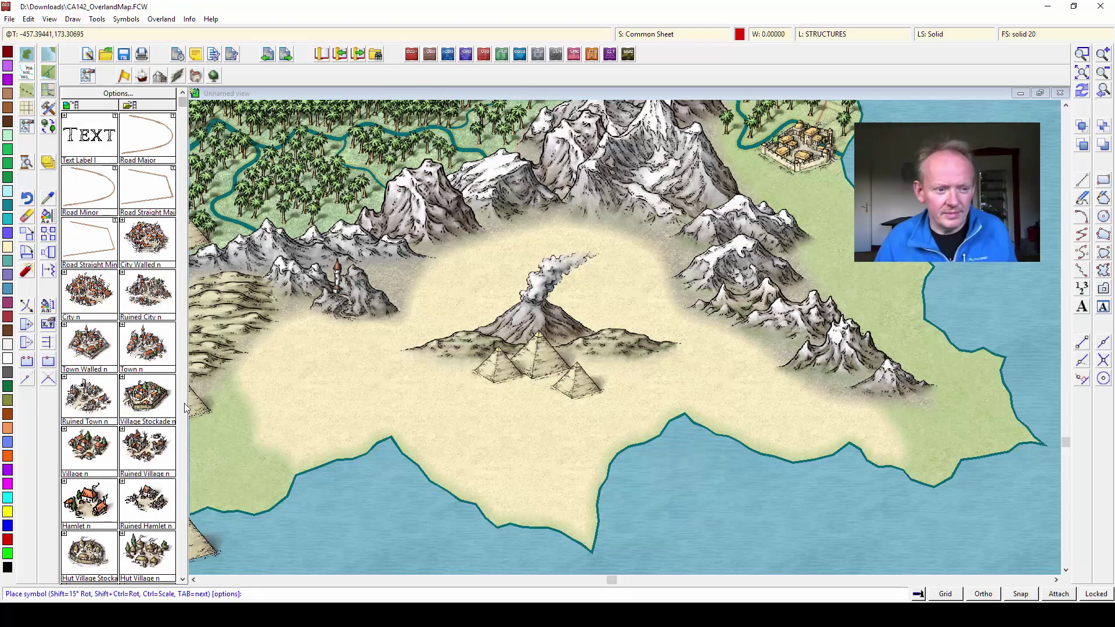
{"action": "scroll", "coordinate": [184, 408], "scroll_direction": "down", "scroll_amount": 6}
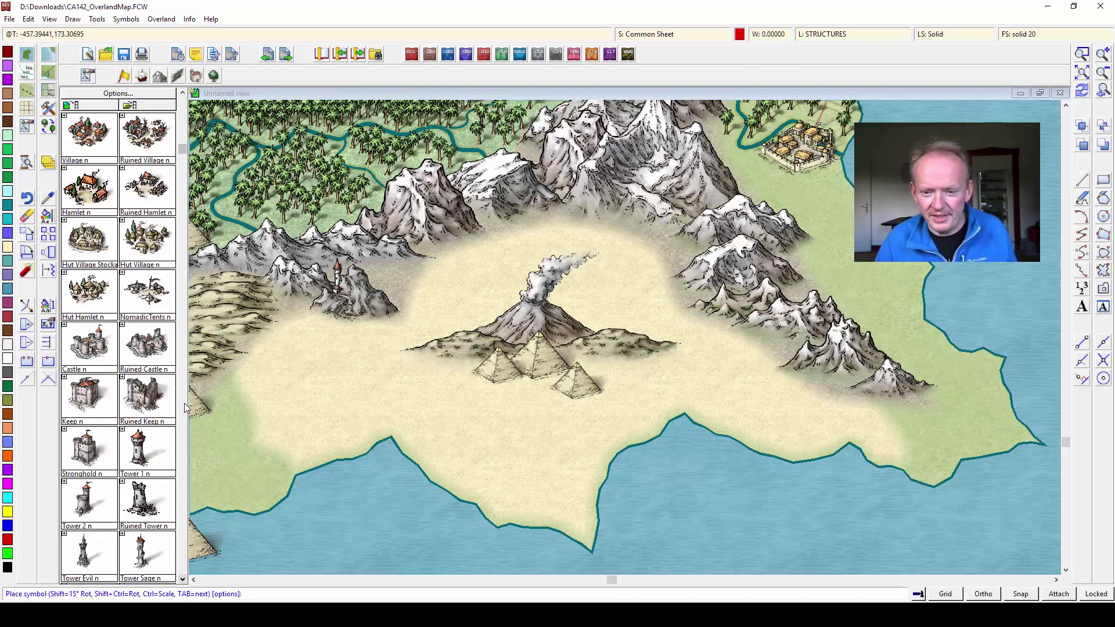
{"action": "scroll", "coordinate": [185, 408], "scroll_direction": "down", "scroll_amount": 5}
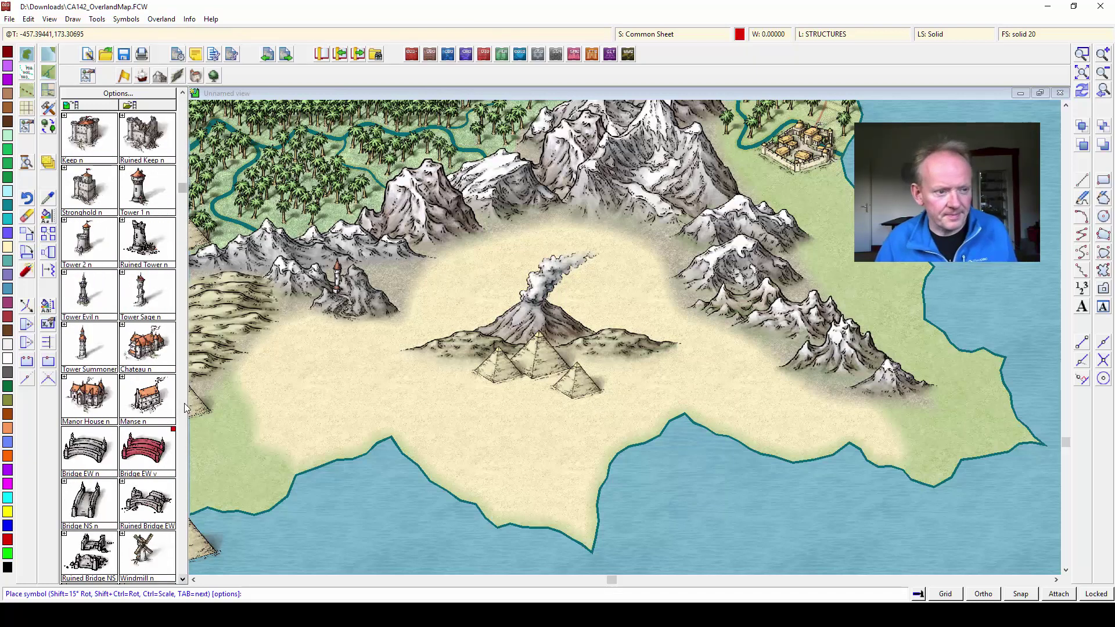
- Place a small Ruined Bridge NS symbol in the desert just south of the pyramids
{"action": "scroll", "coordinate": [184, 409], "scroll_direction": "down", "scroll_amount": 1}
{"action": "scroll", "coordinate": [184, 409], "scroll_direction": "down", "scroll_amount": 1}
{"action": "left_click", "coordinate": [89, 450]}
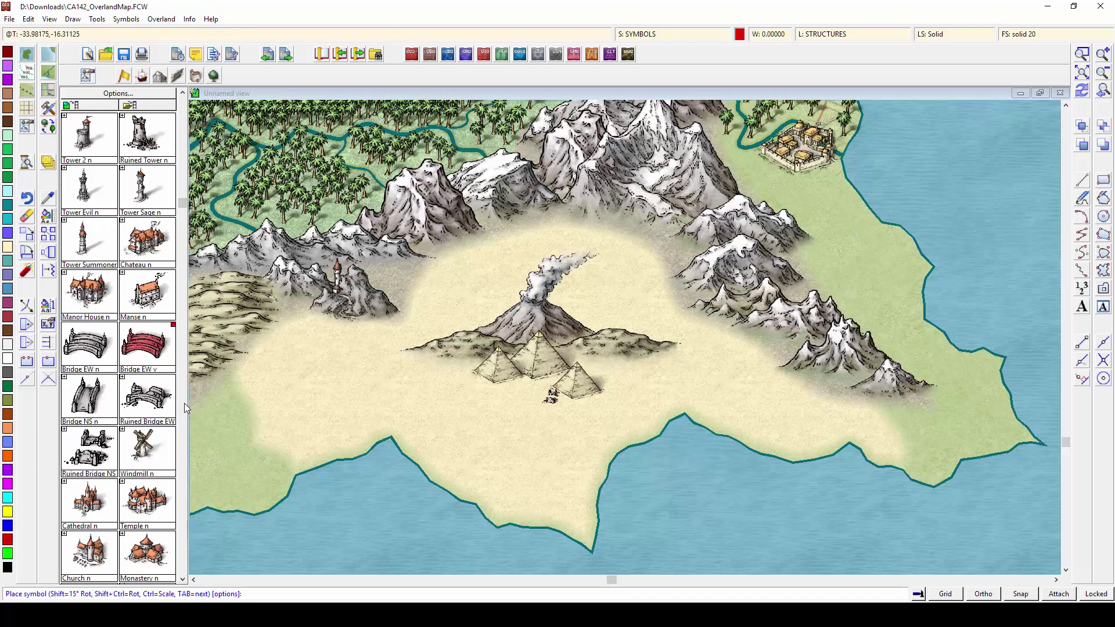
{"action": "right_click", "coordinate": [529, 400]}
{"action": "left_click", "coordinate": [608, 287]}
{"action": "left_click", "coordinate": [526, 401]}
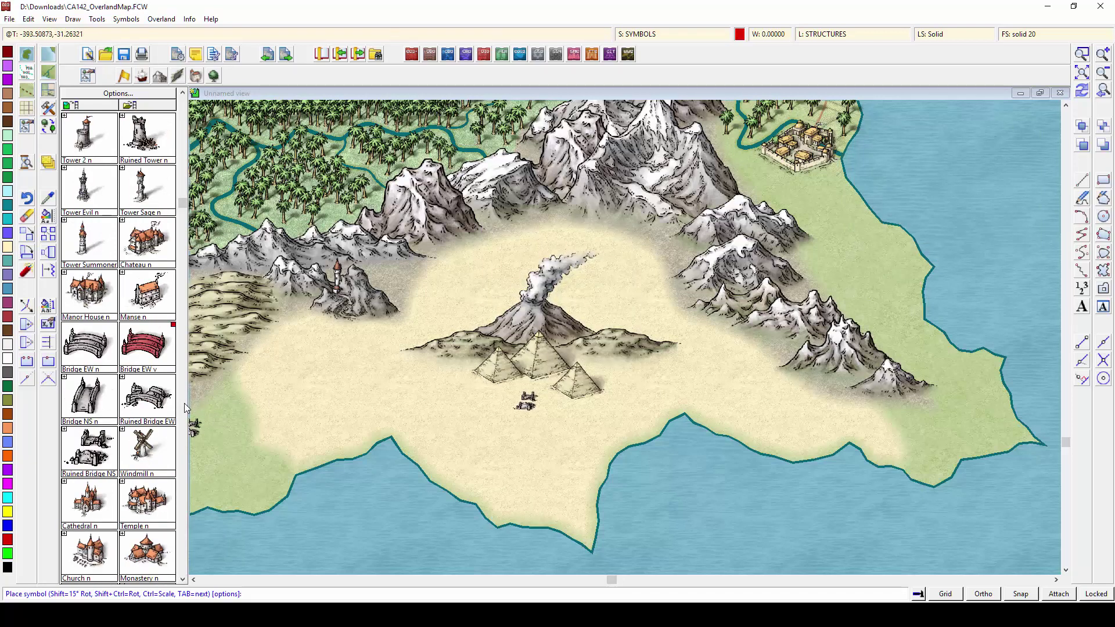
- Place a Classical Ruined Keep in the desert, just southwest of the ruined bridge
{"action": "scroll", "coordinate": [184, 408], "scroll_direction": "down", "scroll_amount": 10}
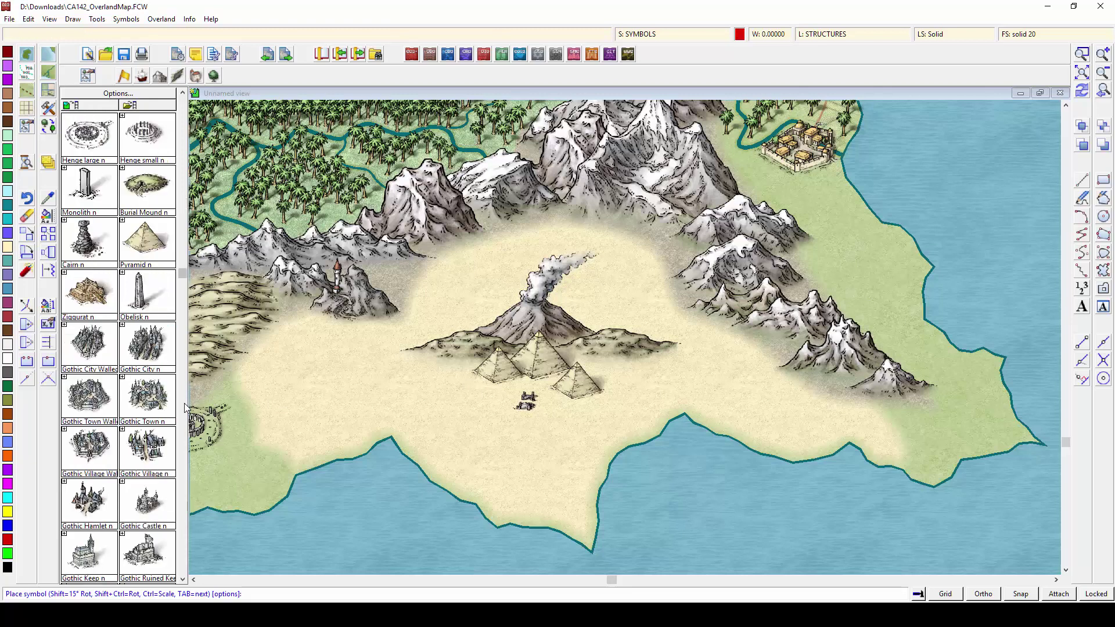
{"action": "scroll", "coordinate": [184, 408], "scroll_direction": "down", "scroll_amount": 9}
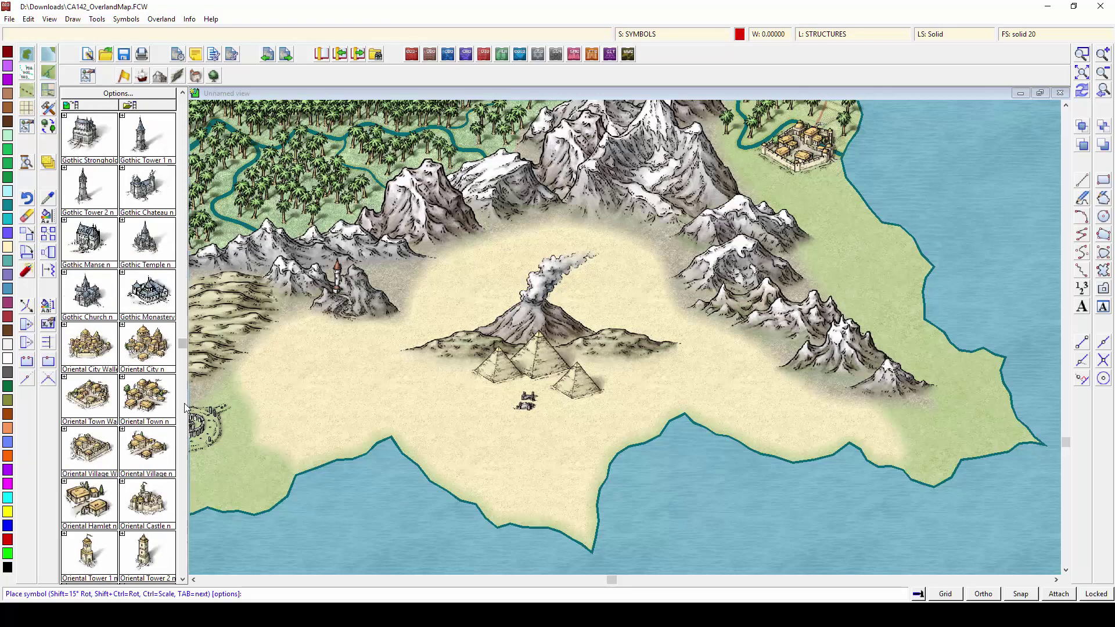
{"action": "scroll", "coordinate": [185, 408], "scroll_direction": "down", "scroll_amount": 9}
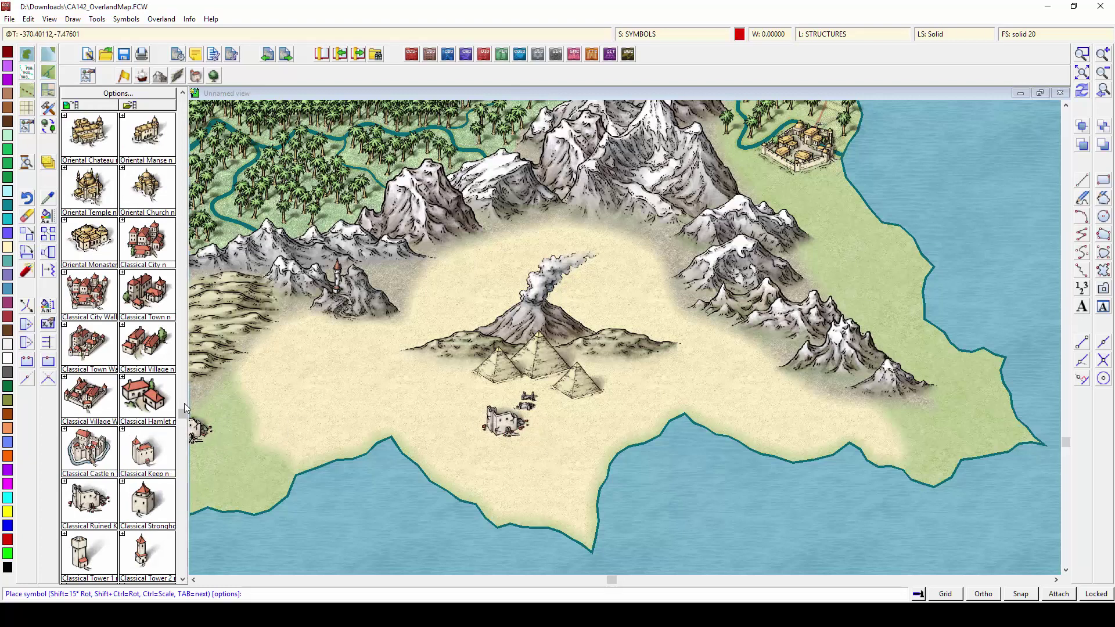
- Place a Ruined Keep with a ruined village beside it near the southern tip of the desert
{"action": "scroll", "coordinate": [185, 409], "scroll_direction": "down", "scroll_amount": 9}
{"action": "scroll", "coordinate": [184, 408], "scroll_direction": "up", "scroll_amount": 20}
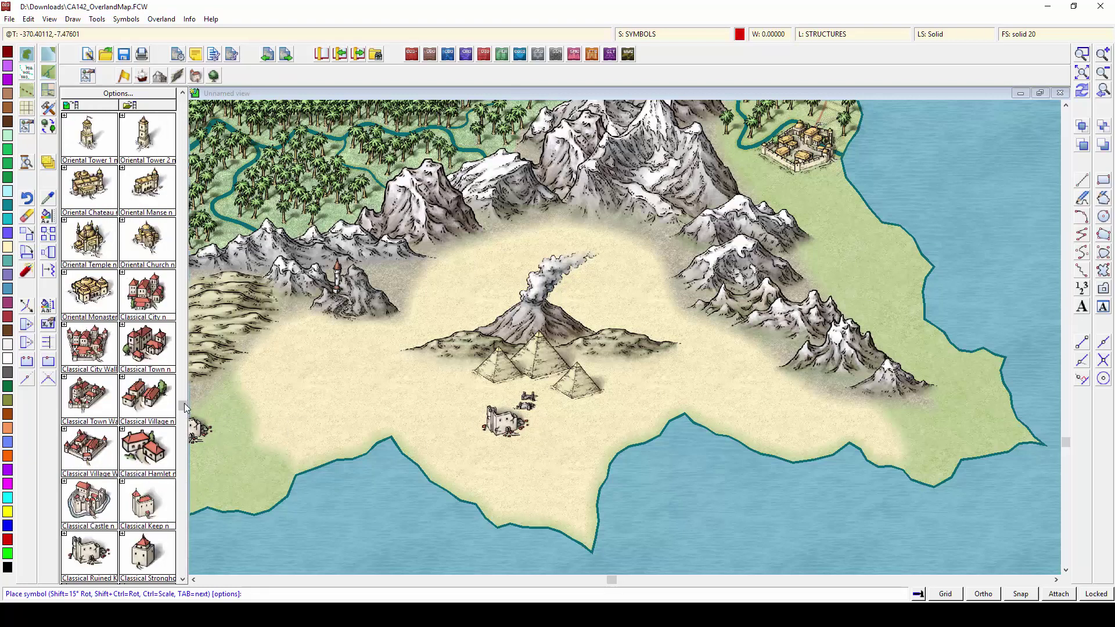
{"action": "scroll", "coordinate": [185, 408], "scroll_direction": "up", "scroll_amount": 10}
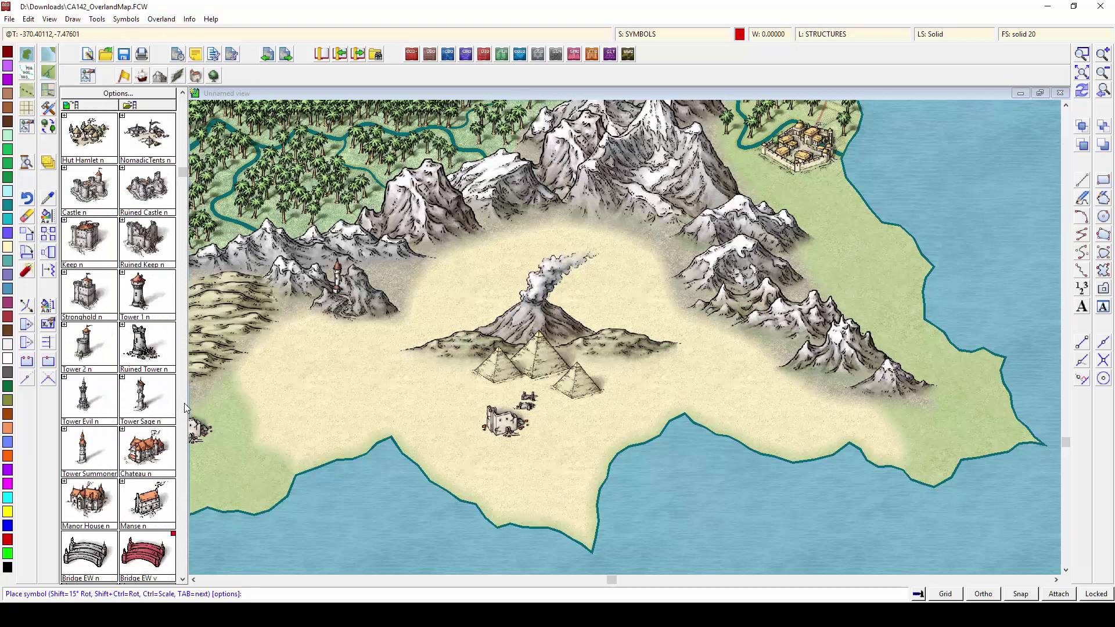
{"action": "scroll", "coordinate": [184, 408], "scroll_direction": "up", "scroll_amount": 1}
{"action": "scroll", "coordinate": [184, 408], "scroll_direction": "up", "scroll_amount": 2}
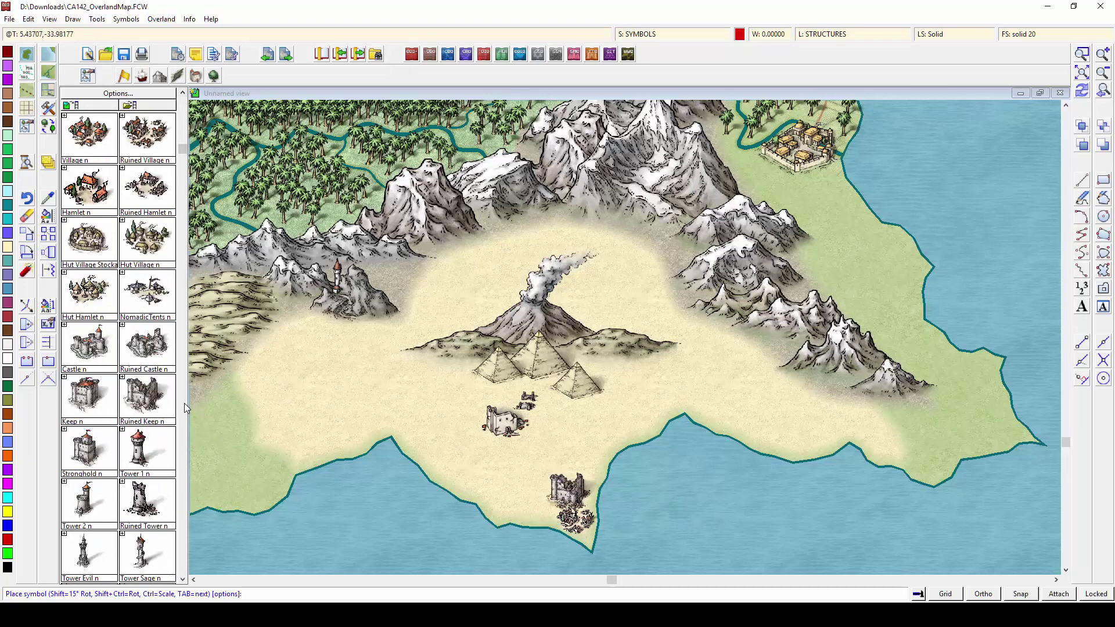
- Draw a dotted minor road linking the pyramids, the ruins below them and the ruined village at the southern tip
{"action": "scroll", "coordinate": [185, 408], "scroll_direction": "up", "scroll_amount": 6}
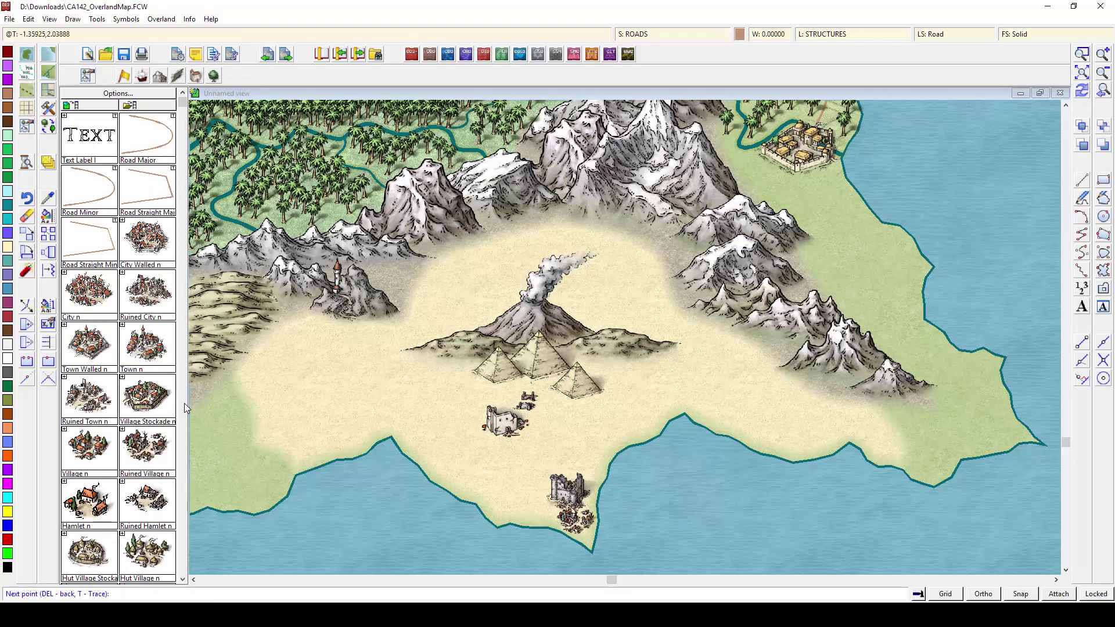
{"action": "key", "text": "Return"}
{"action": "left_click", "coordinate": [530, 437]}
{"action": "key", "text": "Return"}
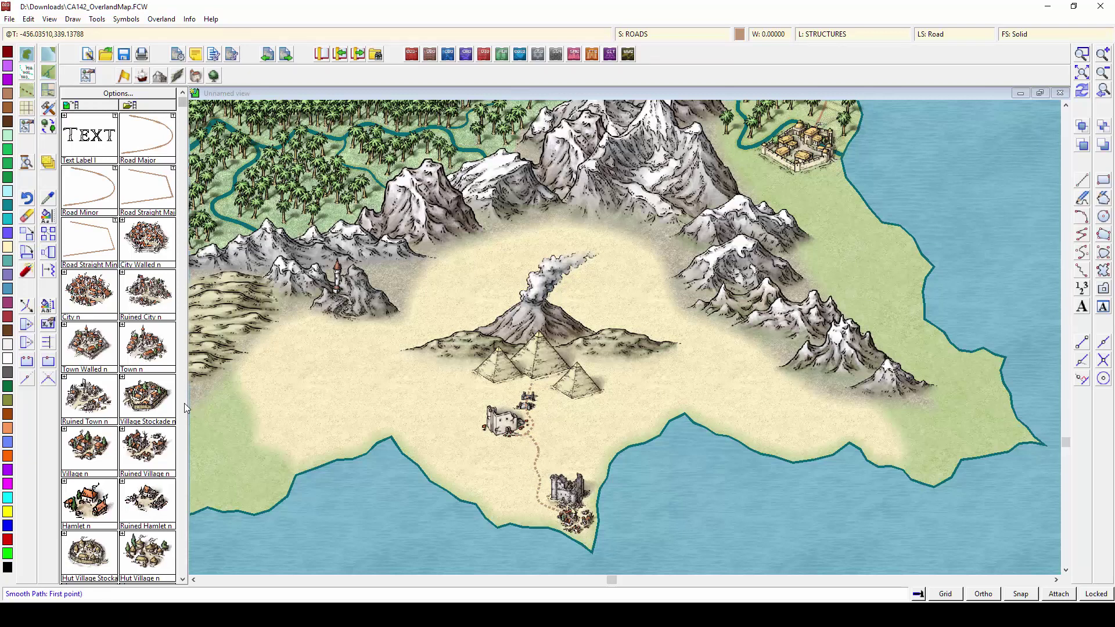
- Place three Sand symbols in the desert, two west and one east of the pyramids, and an Oasis 2 east of the mountain tower
{"action": "left_click", "coordinate": [177, 75]}
{"action": "left_click", "coordinate": [147, 239]}
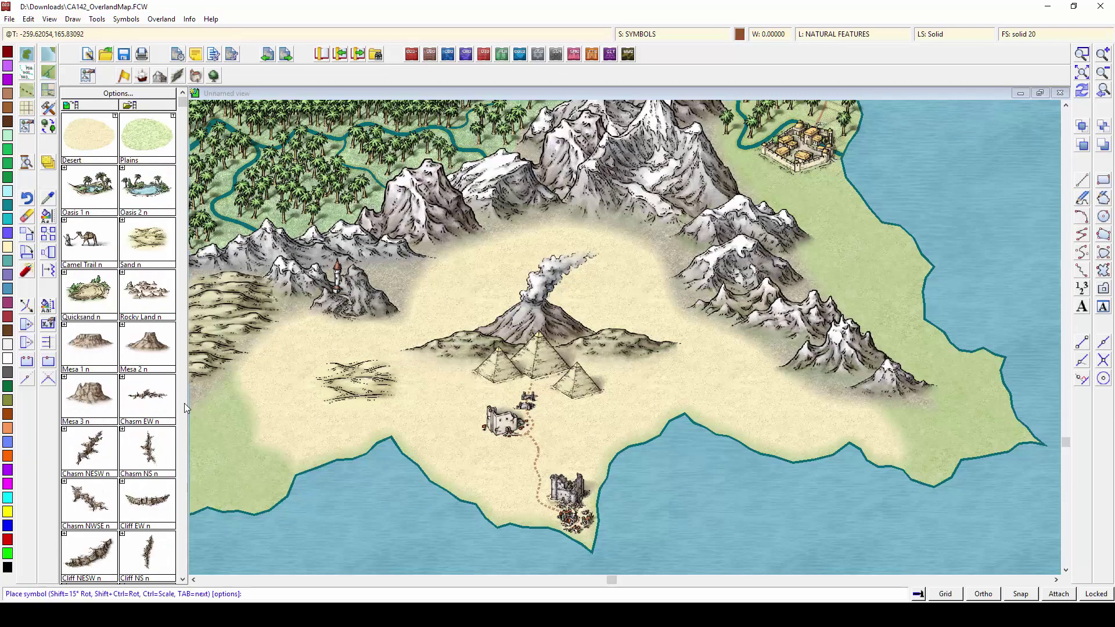
{"action": "left_click", "coordinate": [332, 374]}
{"action": "left_click", "coordinate": [401, 399]}
{"action": "left_click", "coordinate": [695, 374]}
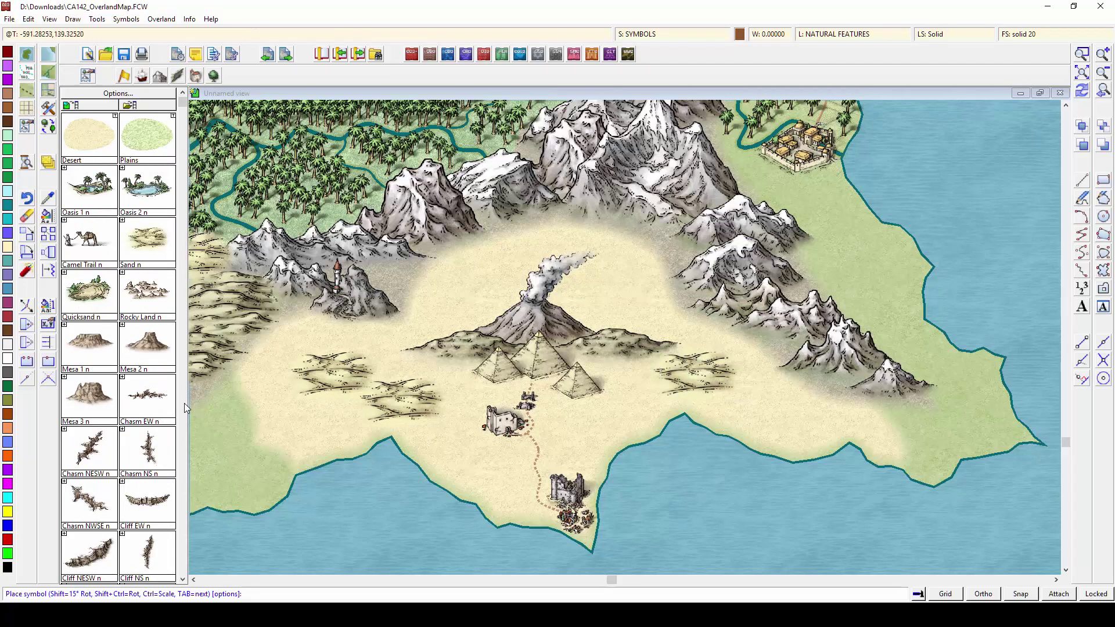
{"action": "left_click", "coordinate": [147, 186]}
{"action": "left_click", "coordinate": [431, 285]}
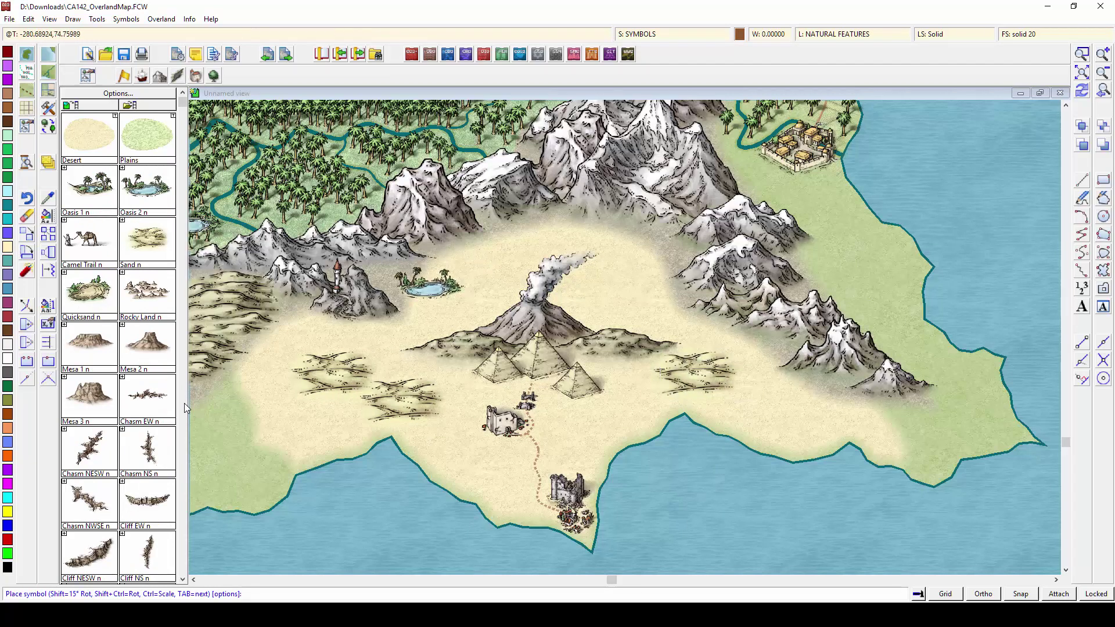
- Place Mesa 2, Mesa 3 and Mesa 1 symbols along the mountain foot on the northern edge of the desert
{"action": "left_click", "coordinate": [147, 345]}
{"action": "left_click", "coordinate": [572, 214]}
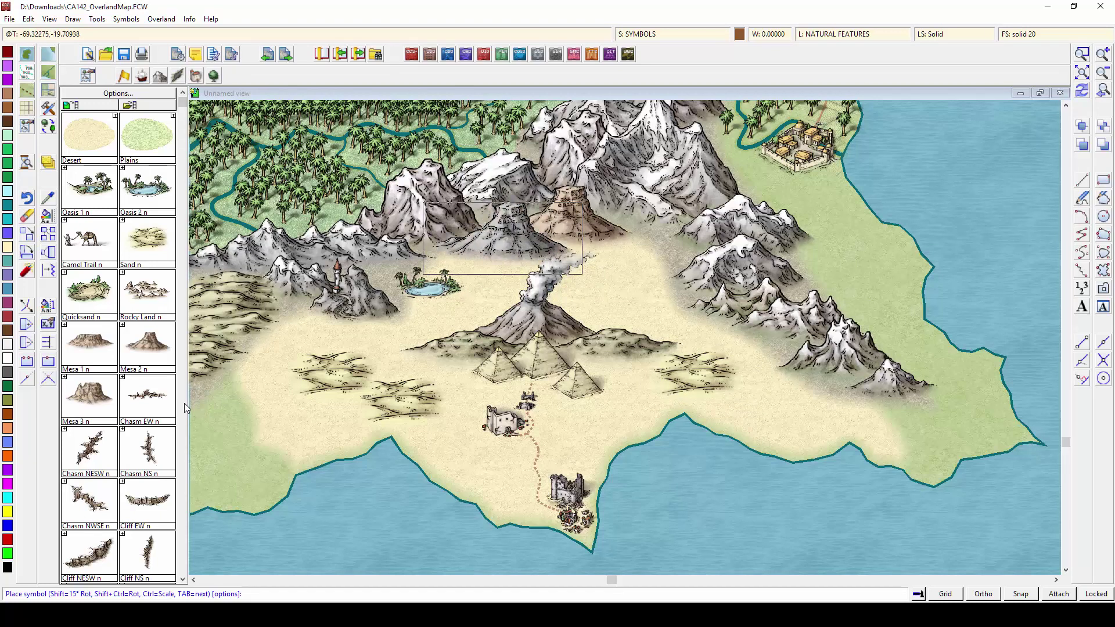
{"action": "left_click", "coordinate": [89, 398]}
{"action": "left_click", "coordinate": [489, 231]}
{"action": "left_click", "coordinate": [89, 345]}
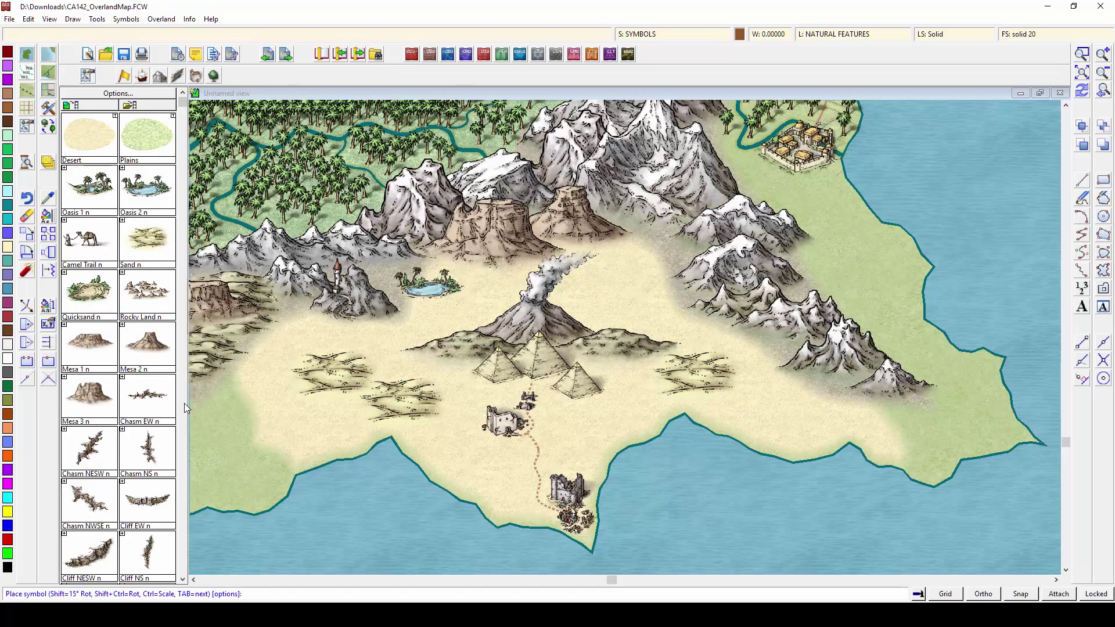
{"action": "left_click", "coordinate": [650, 239]}
- Sort the map's symbols so that the mesas and mountains overlap in the correct order
{"action": "left_click", "coordinate": [125, 19]}
{"action": "left_click", "coordinate": [139, 129]}
{"action": "right_click", "coordinate": [325, 216]}
{"action": "left_click", "coordinate": [343, 267]}
{"action": "key", "text": "d"}
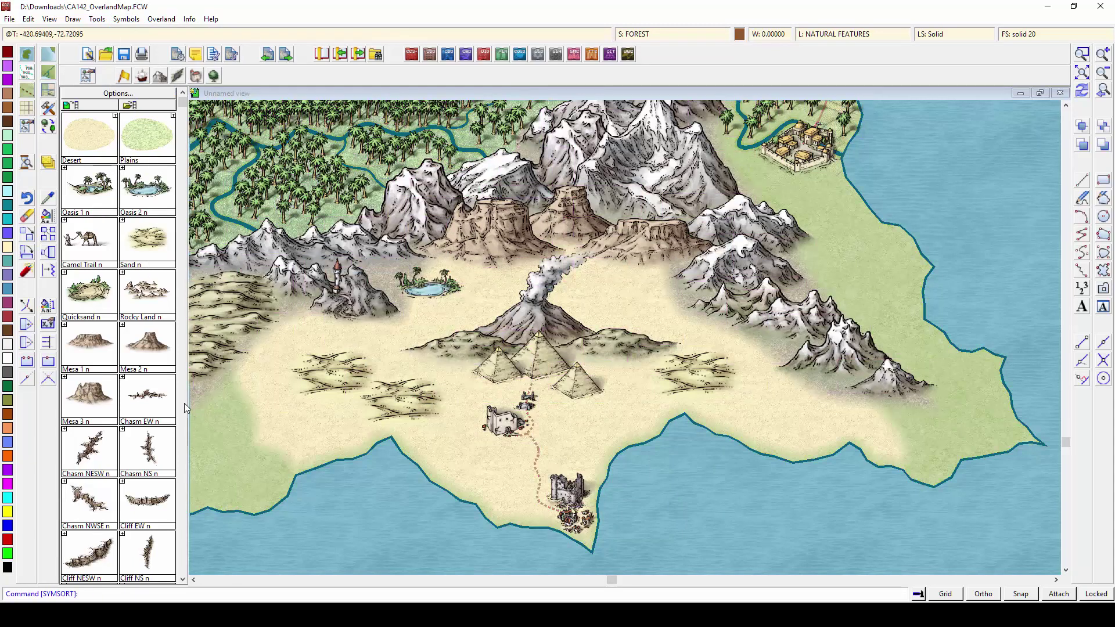
{"action": "left_click", "coordinate": [89, 450]}
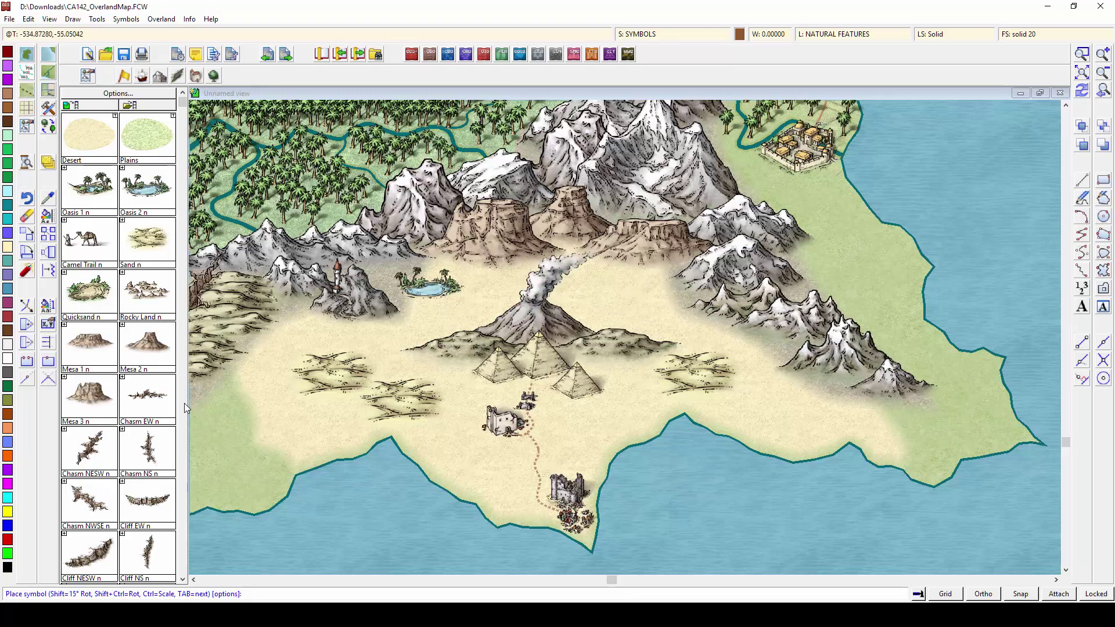
- Draw a dotted road across the desert from its eastern edge, behind the volcano and past the oasis, to its western edge
{"action": "left_click", "coordinate": [195, 76]}
{"action": "left_click", "coordinate": [147, 137]}
{"action": "left_click", "coordinate": [886, 424]}
{"action": "left_click", "coordinate": [853, 418]}
{"action": "left_click", "coordinate": [830, 419]}
{"action": "left_click", "coordinate": [802, 413]}
{"action": "left_click", "coordinate": [777, 392]}
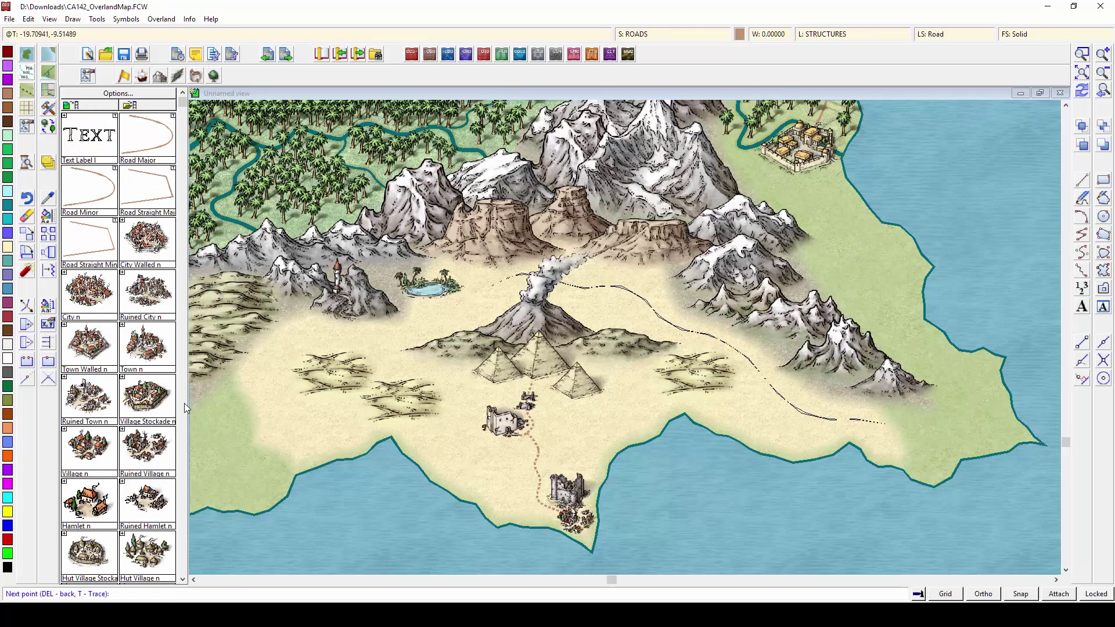
{"action": "left_click", "coordinate": [253, 404]}
{"action": "right_click", "coordinate": [253, 405]}
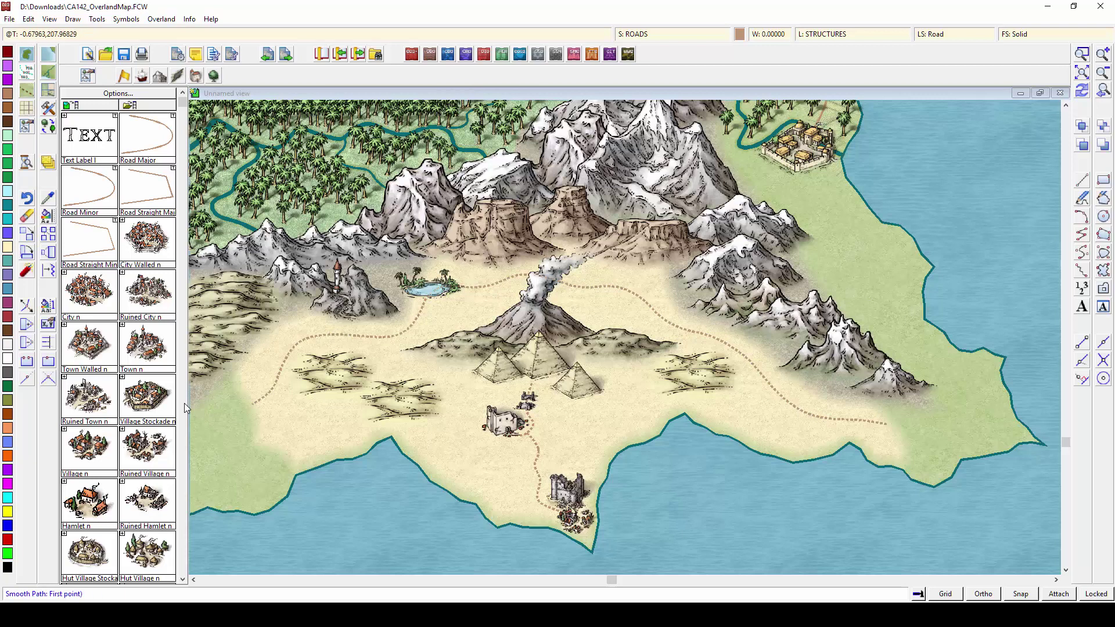
- Place walled oriental towns at the eastern tip and west of the desert, an Oriental Manse at its eastern edge and an east-coast settlement
{"action": "scroll", "coordinate": [186, 408], "scroll_direction": "down", "scroll_amount": 10}
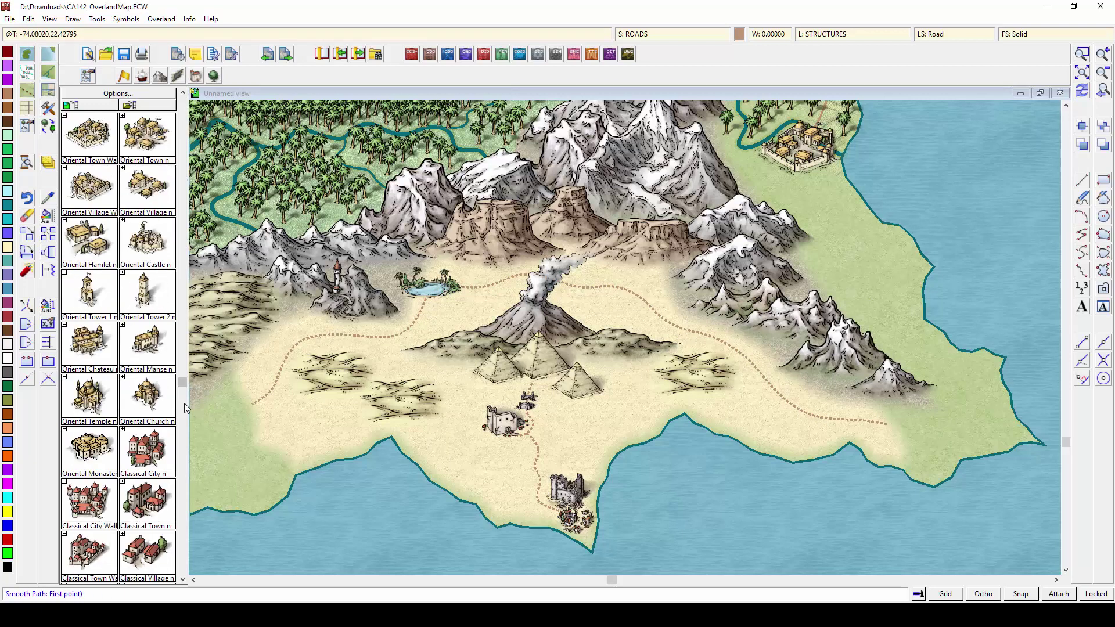
{"action": "left_click", "coordinate": [994, 428]}
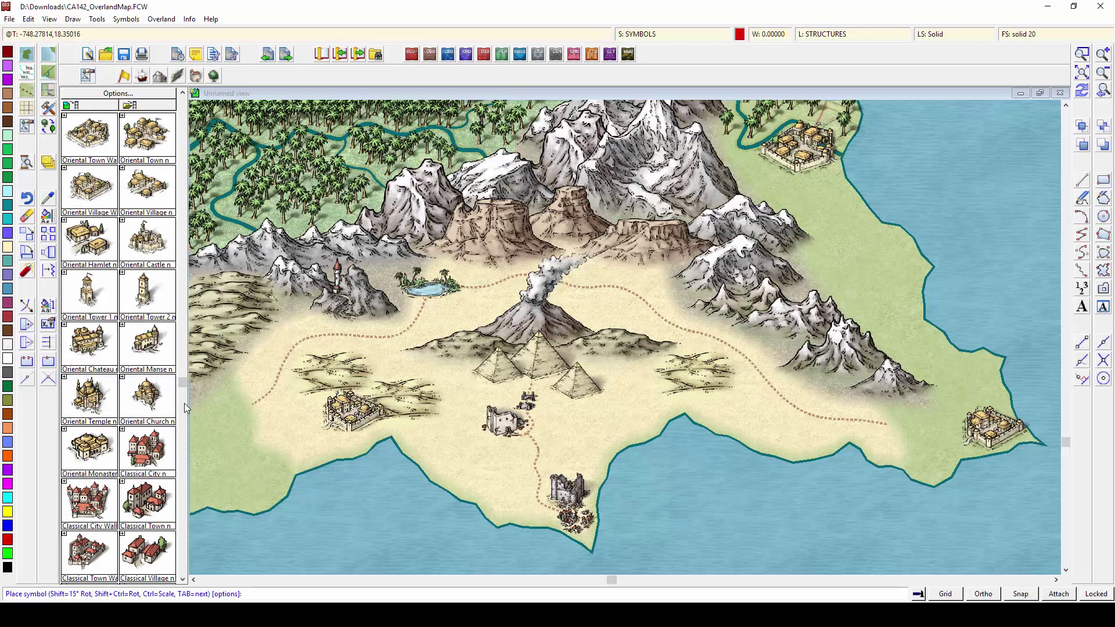
{"action": "left_click", "coordinate": [224, 411]}
{"action": "left_click", "coordinate": [147, 343]}
{"action": "left_click", "coordinate": [894, 426]}
{"action": "left_click", "coordinate": [904, 259]}
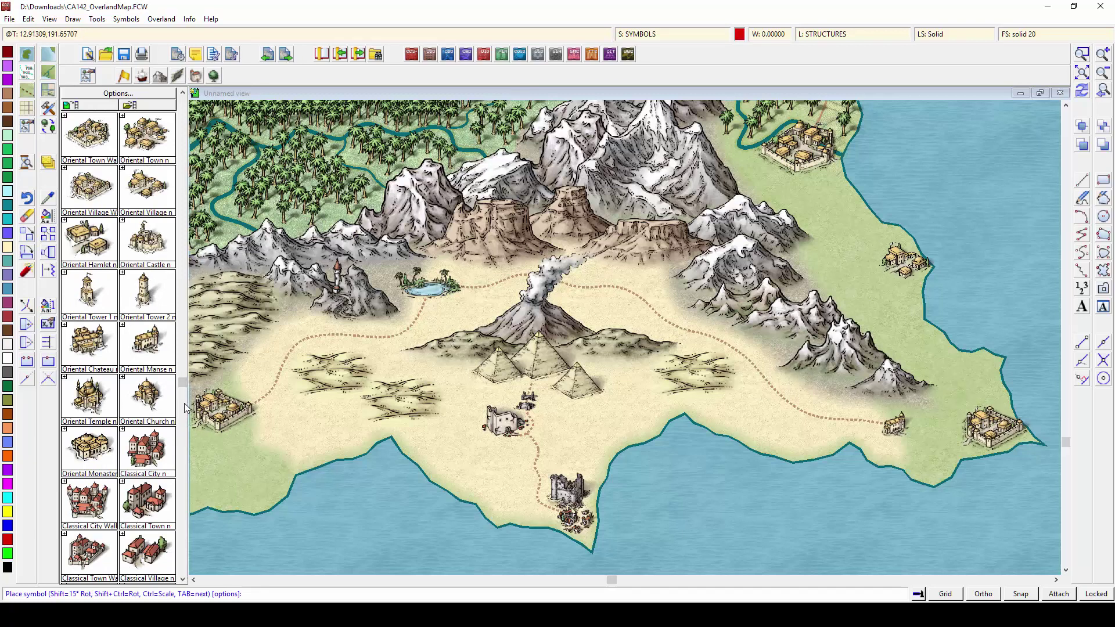
- Draw a road from the northeastern city down the east coast through the settlement and the walled town to the manse
{"action": "left_click_drag", "start_coordinate": [182, 383], "coordinate": [182, 101]}
{"action": "left_click", "coordinate": [147, 138]}
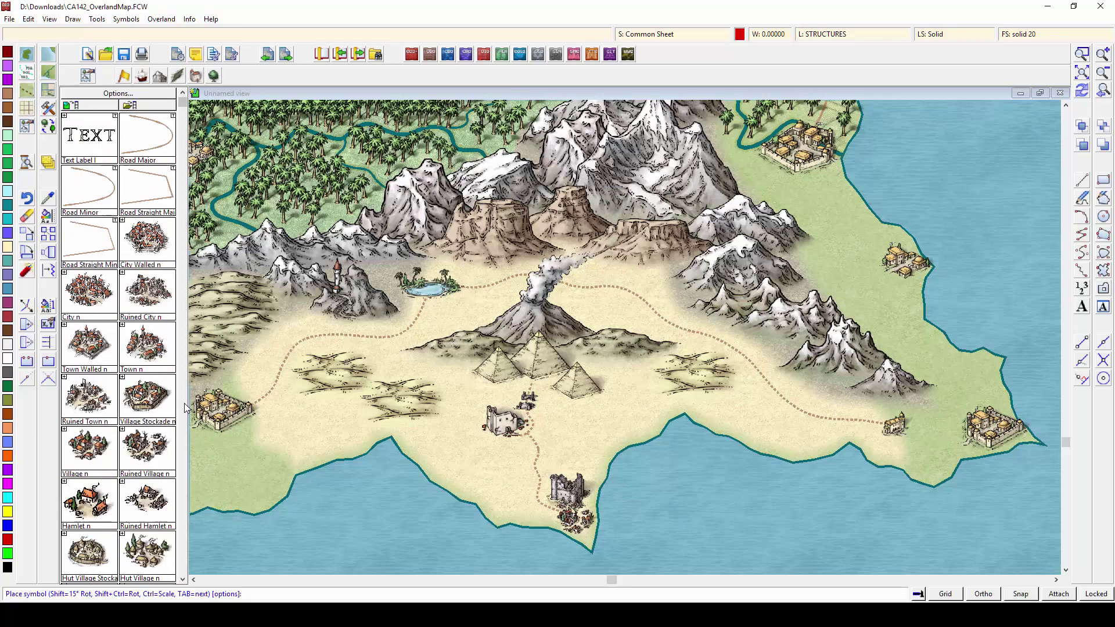
{"action": "left_click", "coordinate": [834, 161]}
{"action": "left_click", "coordinate": [829, 188]}
{"action": "left_click", "coordinate": [883, 243]}
{"action": "left_click", "coordinate": [906, 273]}
{"action": "left_click", "coordinate": [894, 301]}
{"action": "left_click", "coordinate": [918, 335]}
{"action": "left_click", "coordinate": [991, 408]}
{"action": "left_click", "coordinate": [961, 446]}
{"action": "right_click", "coordinate": [185, 406]}
- Fill the coastal strip between the eastern mountains and the sea with Farmland, tracing the coastline for its outer edge
{"action": "left_click", "coordinate": [213, 76]}
{"action": "left_click", "coordinate": [88, 138]}
{"action": "left_click", "coordinate": [816, 193]}
{"action": "key", "text": "t"}
{"action": "left_click", "coordinate": [847, 181]}
{"action": "left_click", "coordinate": [847, 181]}
{"action": "left_click", "coordinate": [944, 480]}
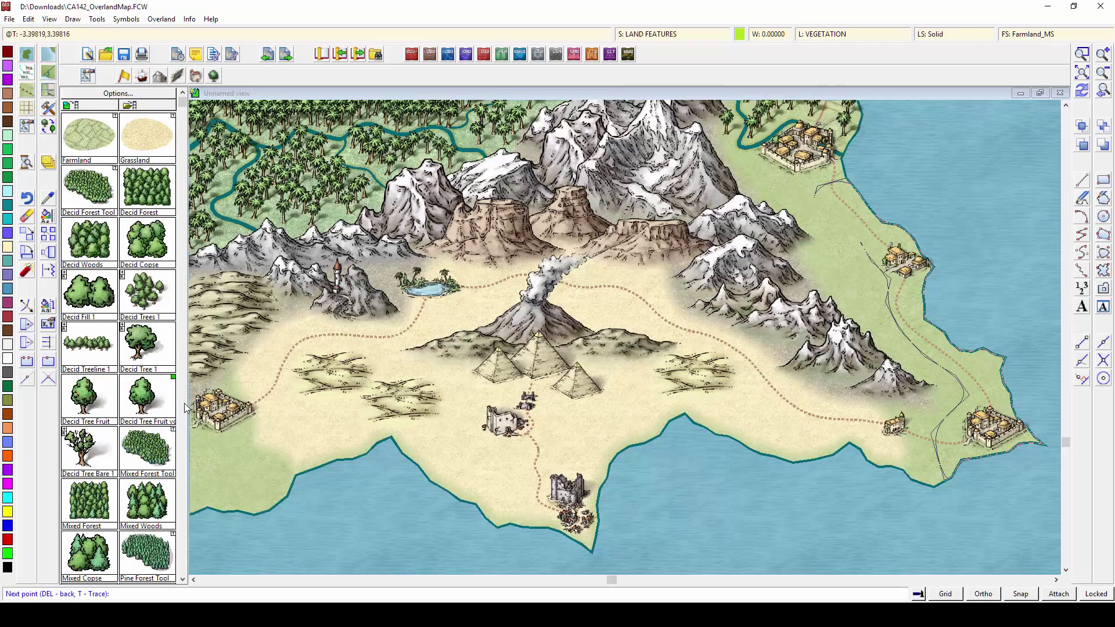
{"action": "right_click", "coordinate": [185, 406]}
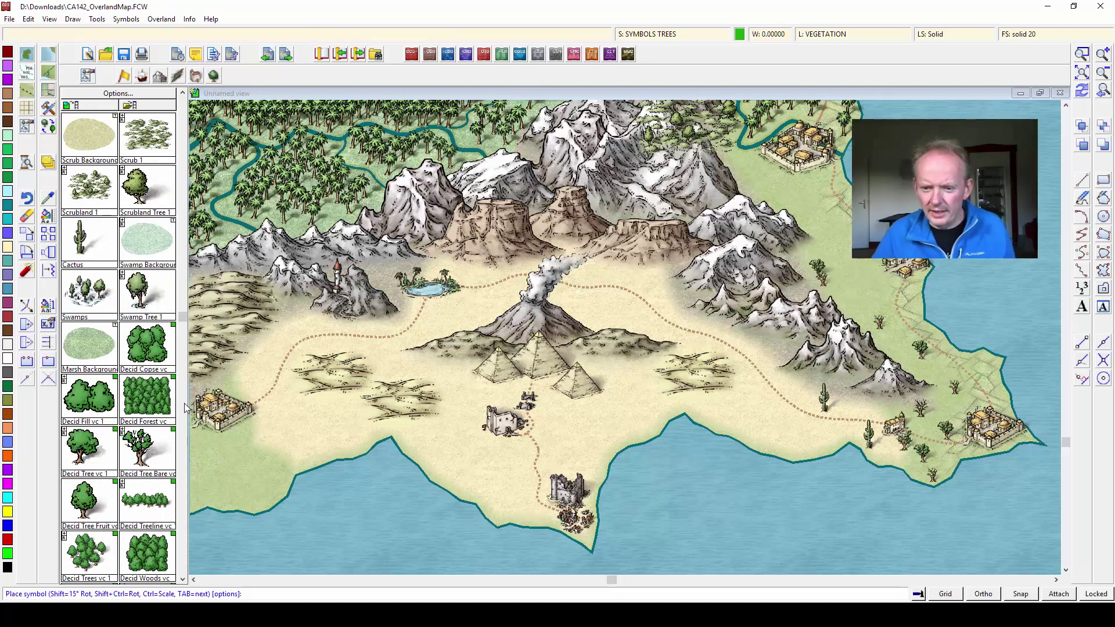
- Make SYMBOLS BACK the active sheet
{"action": "left_click", "coordinate": [672, 33]}
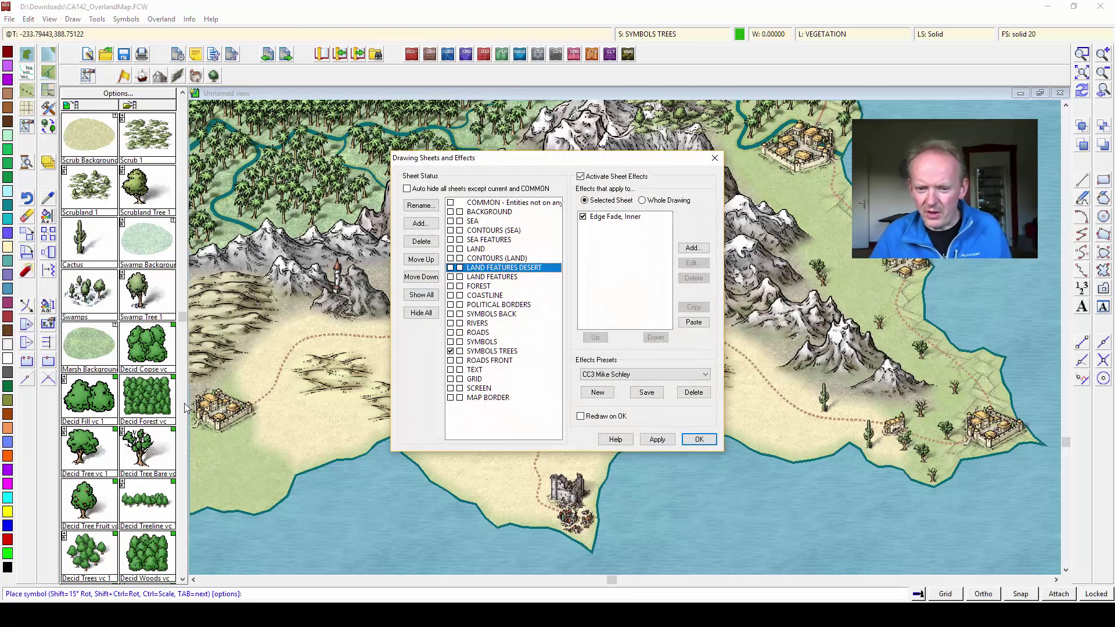
{"action": "left_click", "coordinate": [450, 341]}
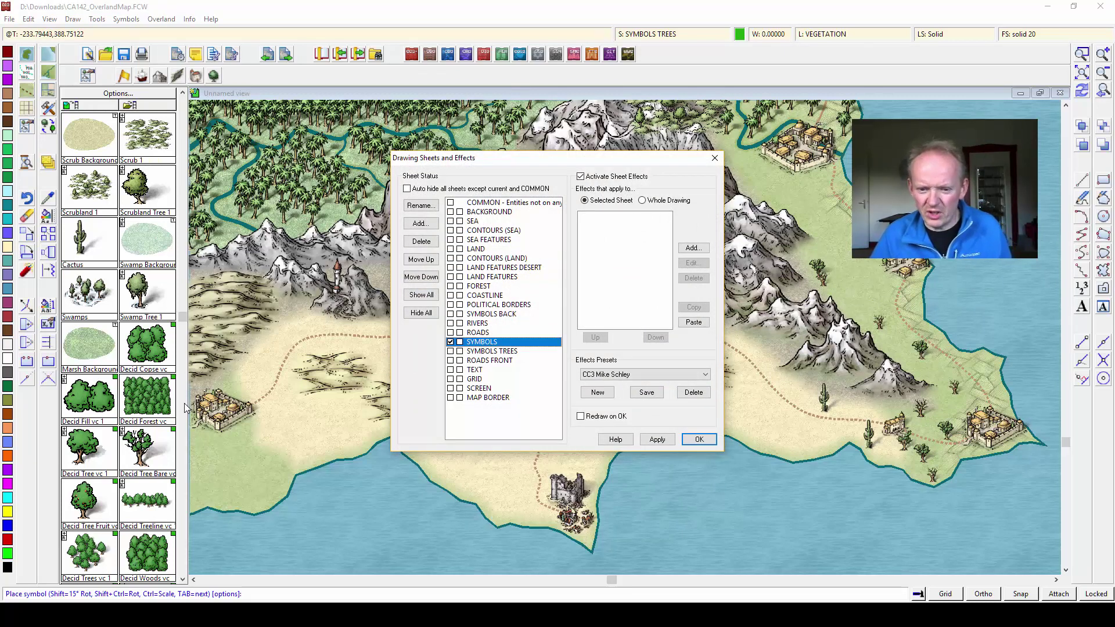
{"action": "key", "text": "Up"}
{"action": "key", "text": "Up"}
{"action": "key", "text": "Up"}
{"action": "key", "text": "Return"}
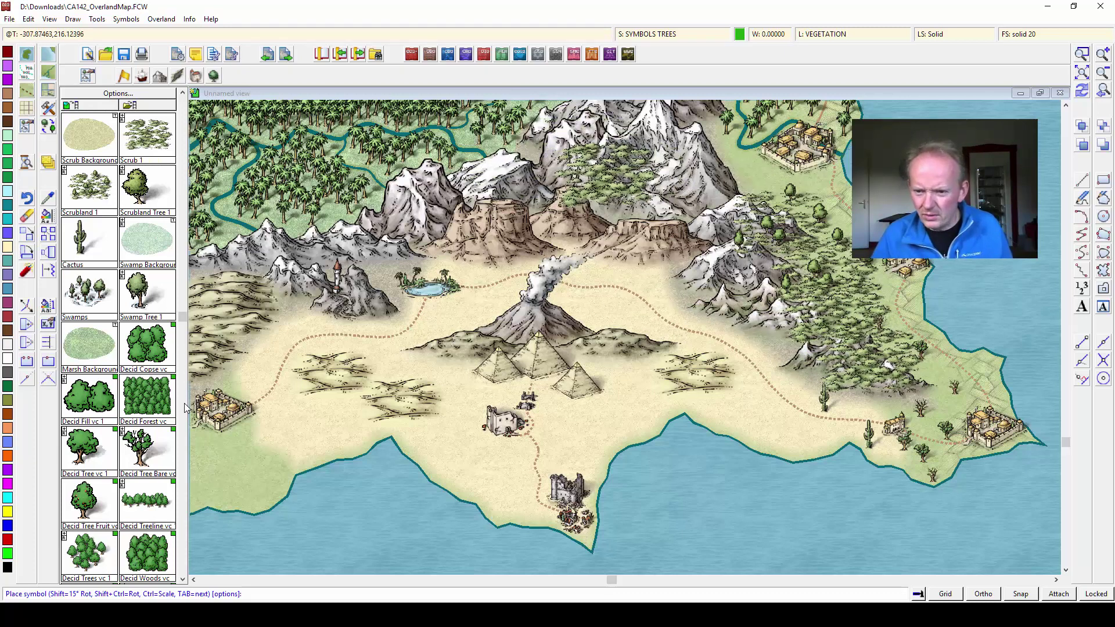
- Finish placing scrub and select the scrub patches over the eastern mountains for a move to another sheet
{"action": "right_click", "coordinate": [566, 168]}
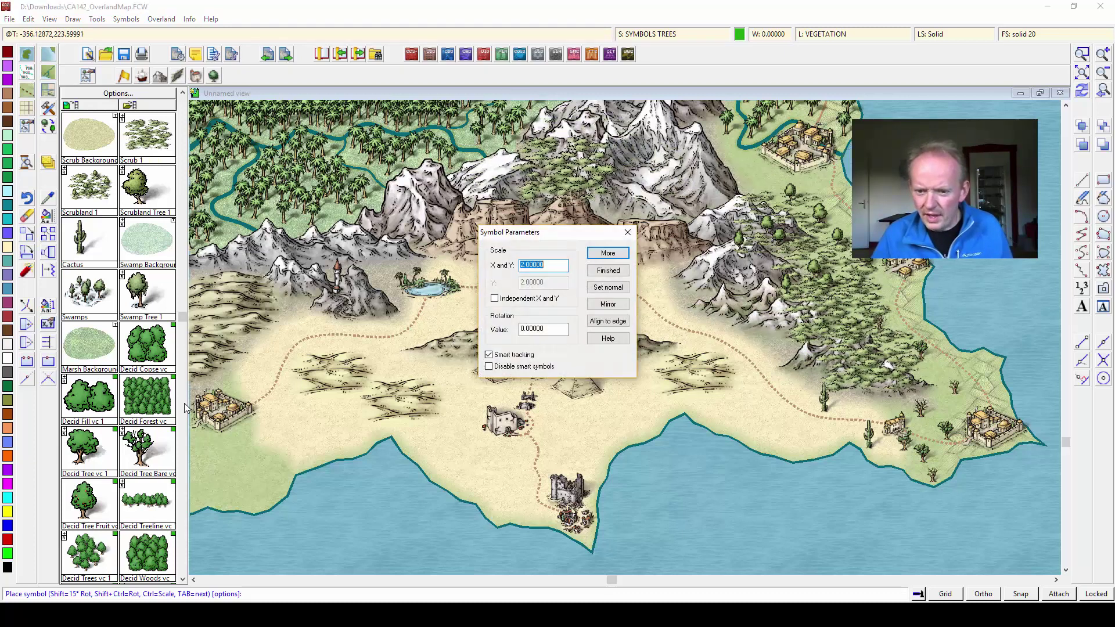
{"action": "left_click", "coordinate": [608, 270]}
{"action": "right_click", "coordinate": [48, 162]}
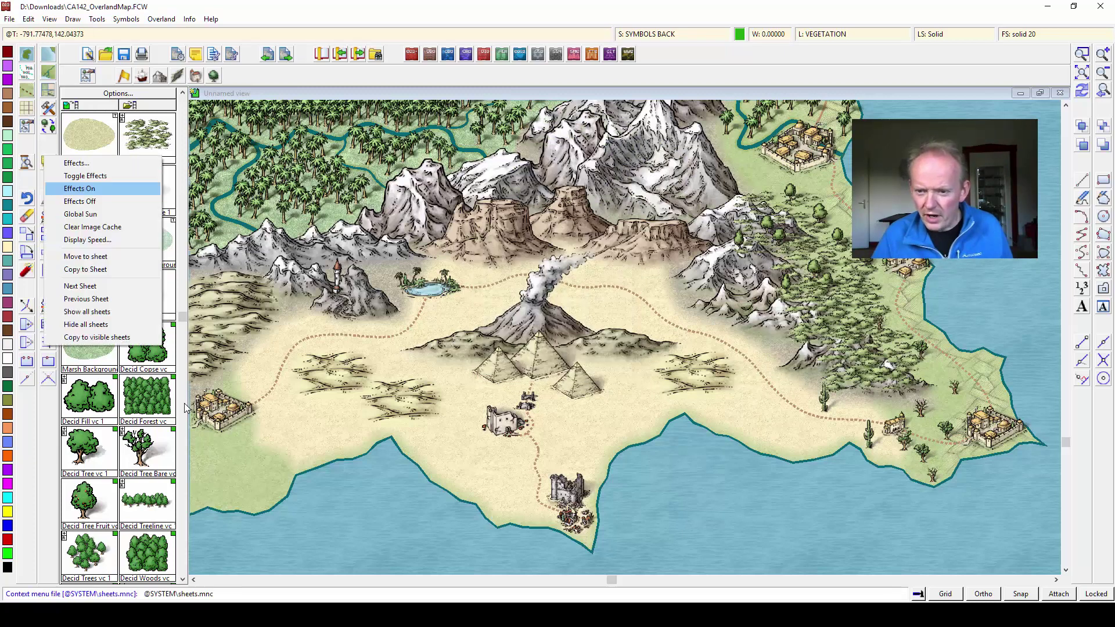
{"action": "key", "text": "Return"}
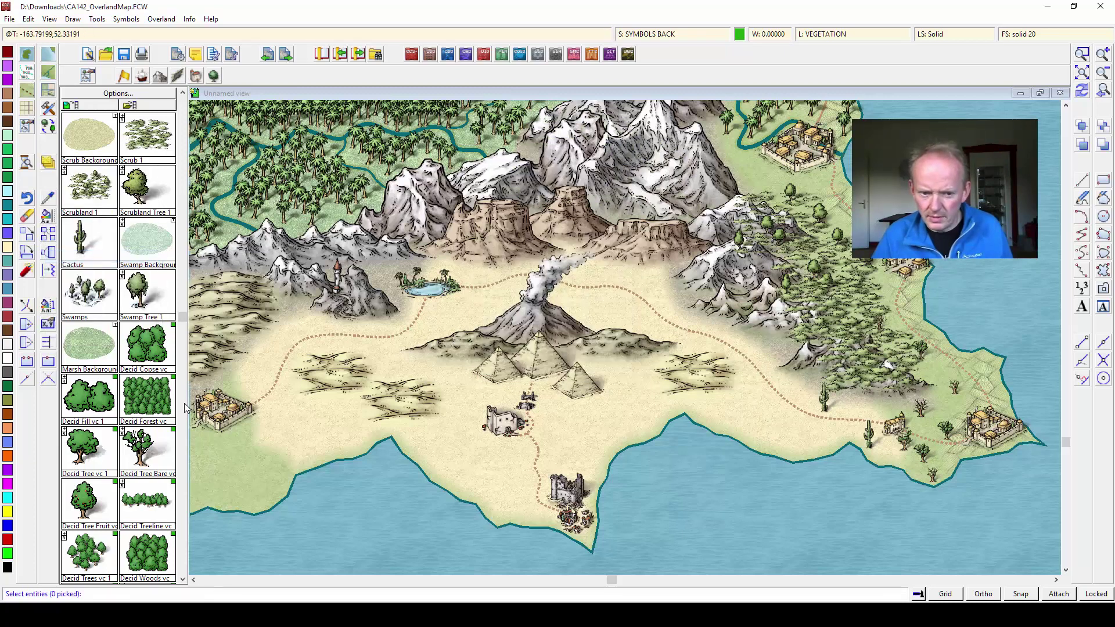
{"action": "left_click", "coordinate": [185, 406]}
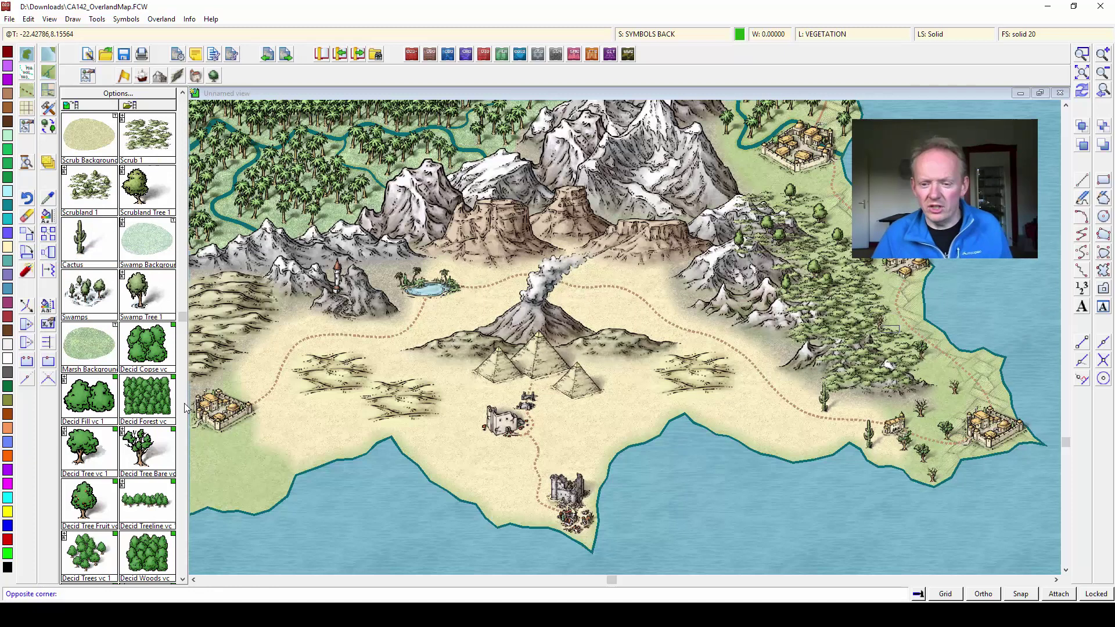
{"action": "left_click", "coordinate": [185, 407]}
{"action": "left_click", "coordinate": [837, 267]}
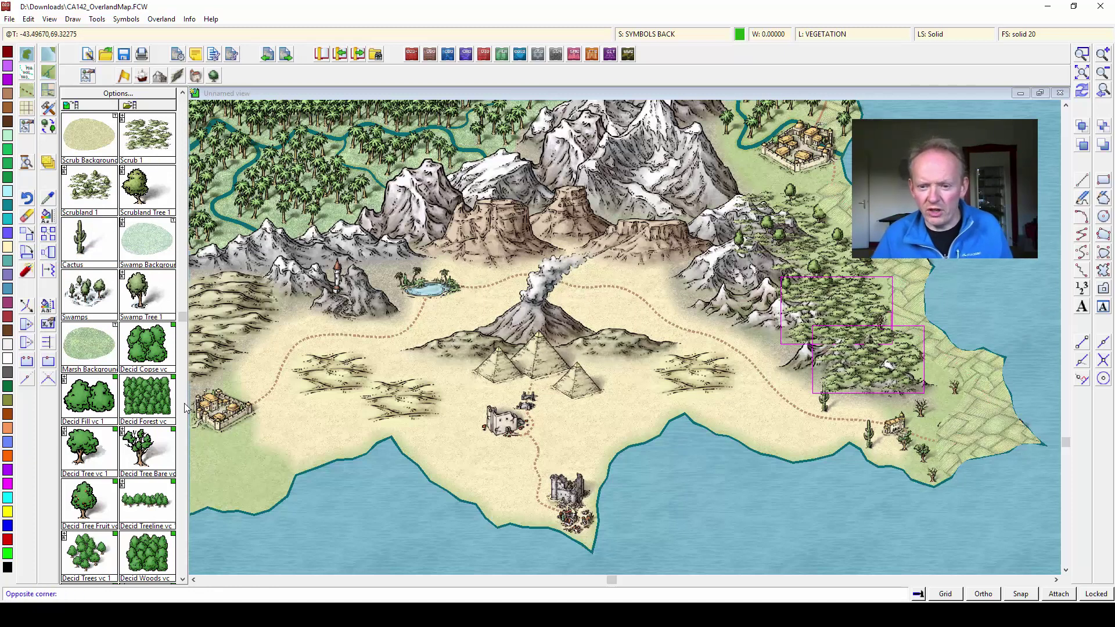
{"action": "left_click", "coordinate": [829, 245]}
{"action": "left_click", "coordinate": [840, 260]}
{"action": "left_click", "coordinate": [839, 260]}
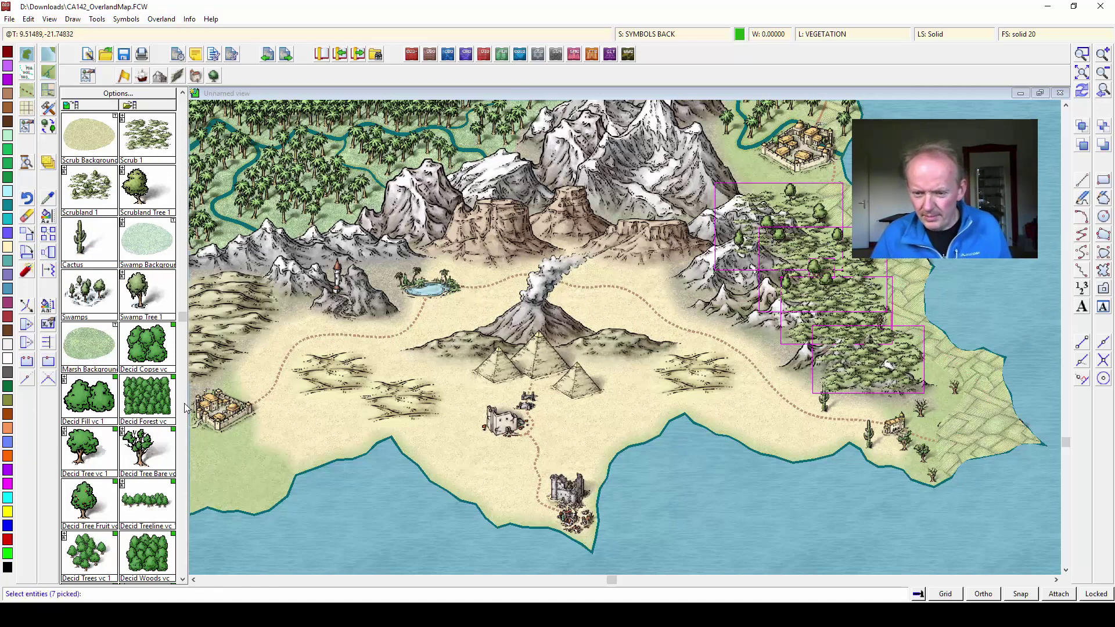
- Narrow the selection to symbol references with And (Both) combining, and move the scrub patches to the SYMBOLS BACK sheet
{"action": "right_click", "coordinate": [854, 279]}
{"action": "mouse_move", "coordinate": [888, 311]}
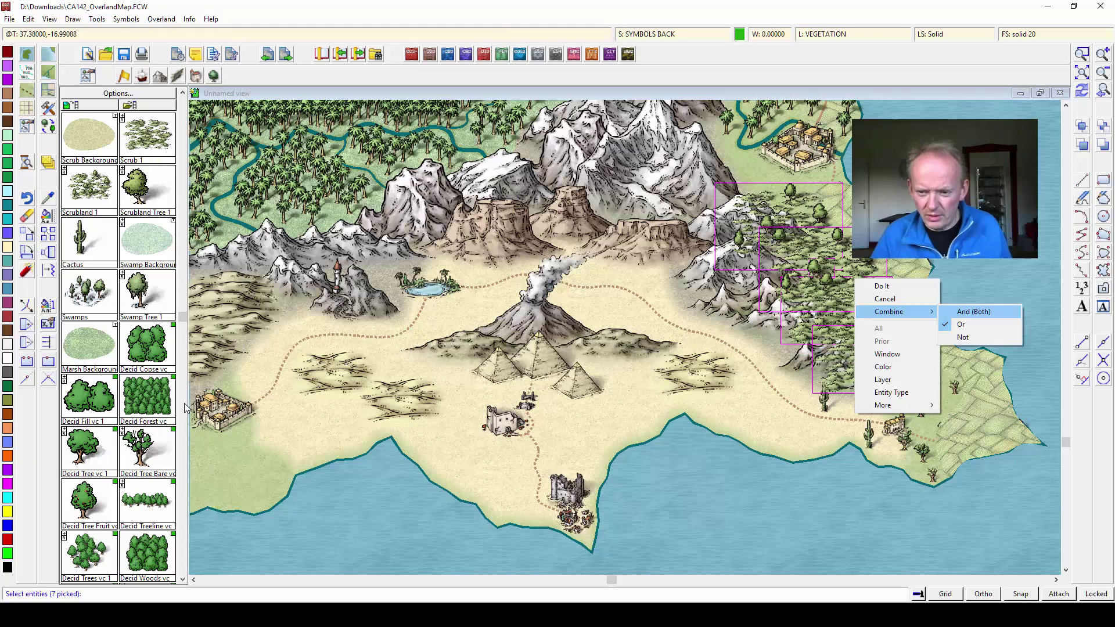
{"action": "left_click", "coordinate": [974, 311]}
{"action": "right_click", "coordinate": [737, 259]}
{"action": "left_click", "coordinate": [772, 371]}
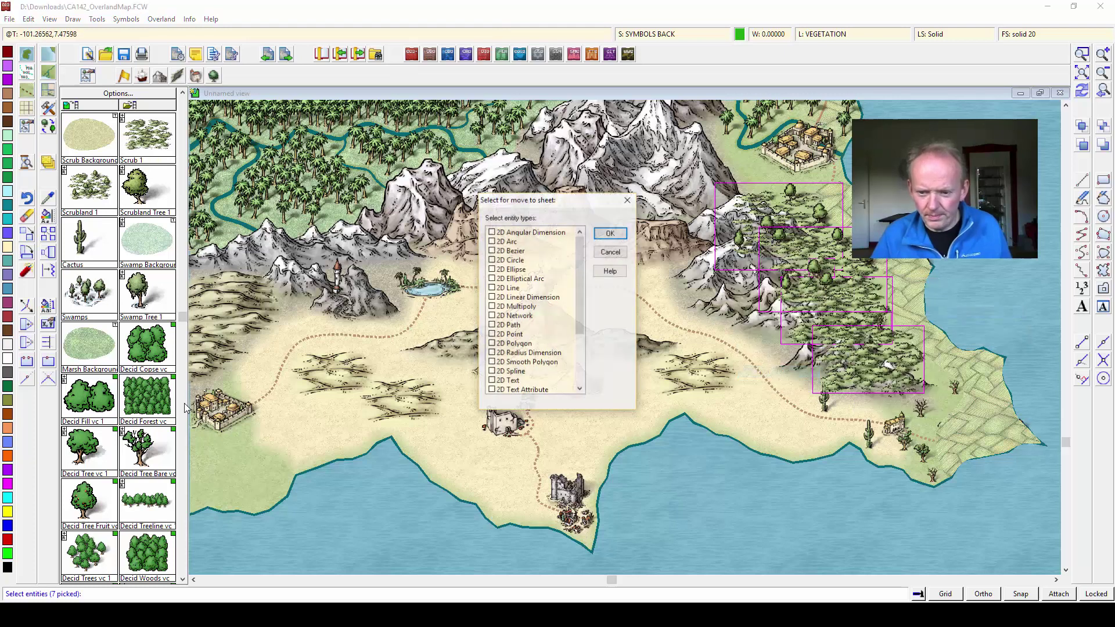
{"action": "left_click_drag", "start_coordinate": [580, 285], "coordinate": [580, 334]}
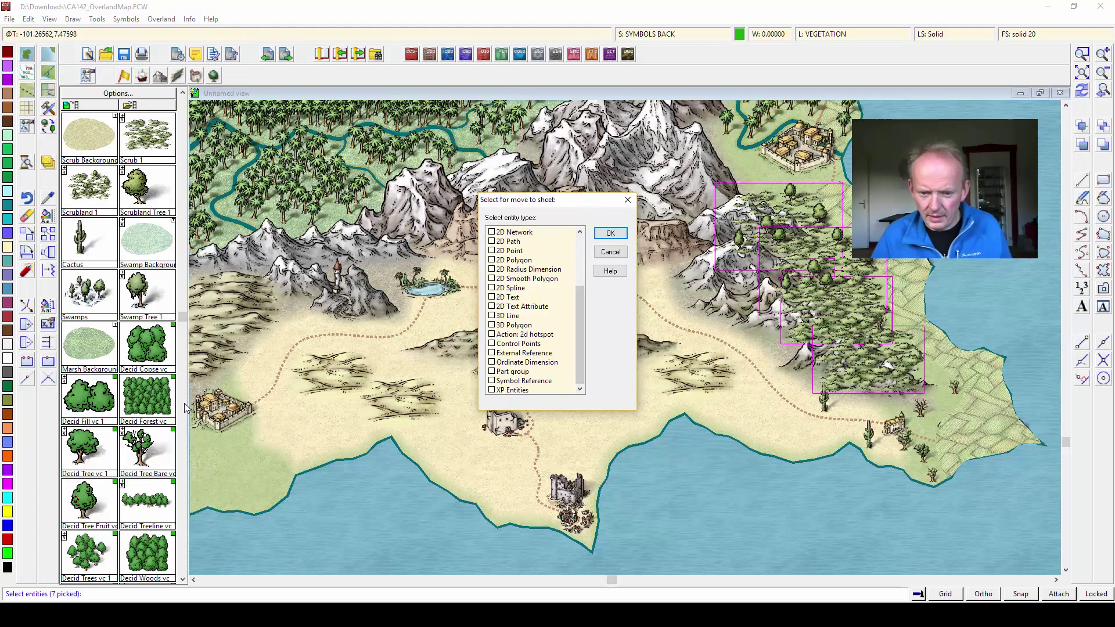
{"action": "key", "text": "Return"}
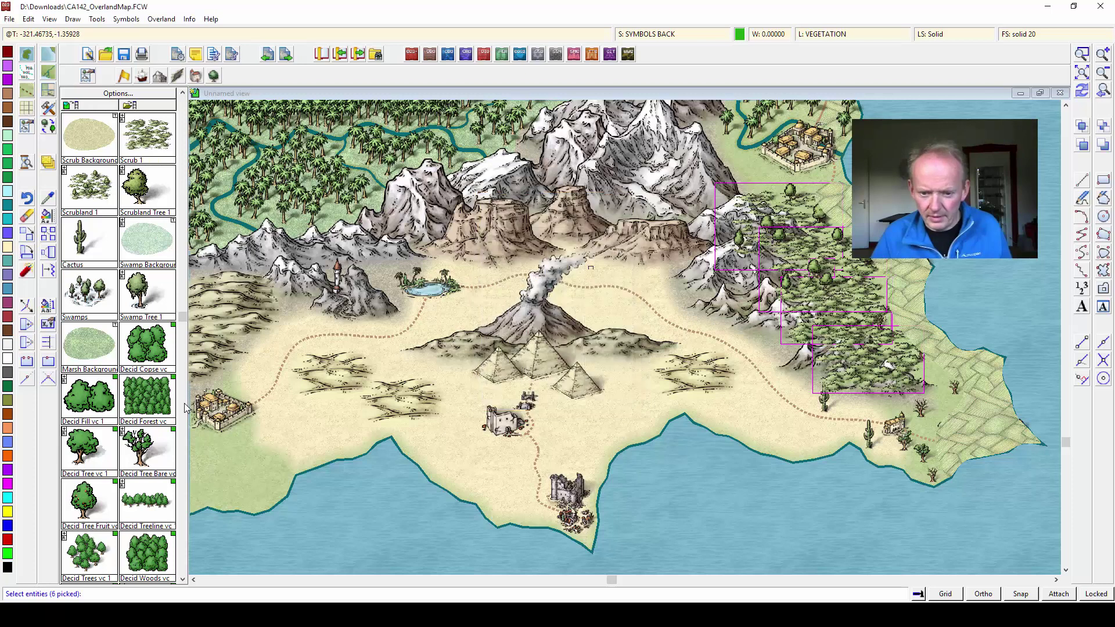
{"action": "right_click", "coordinate": [587, 274]}
{"action": "key", "text": "Return"}
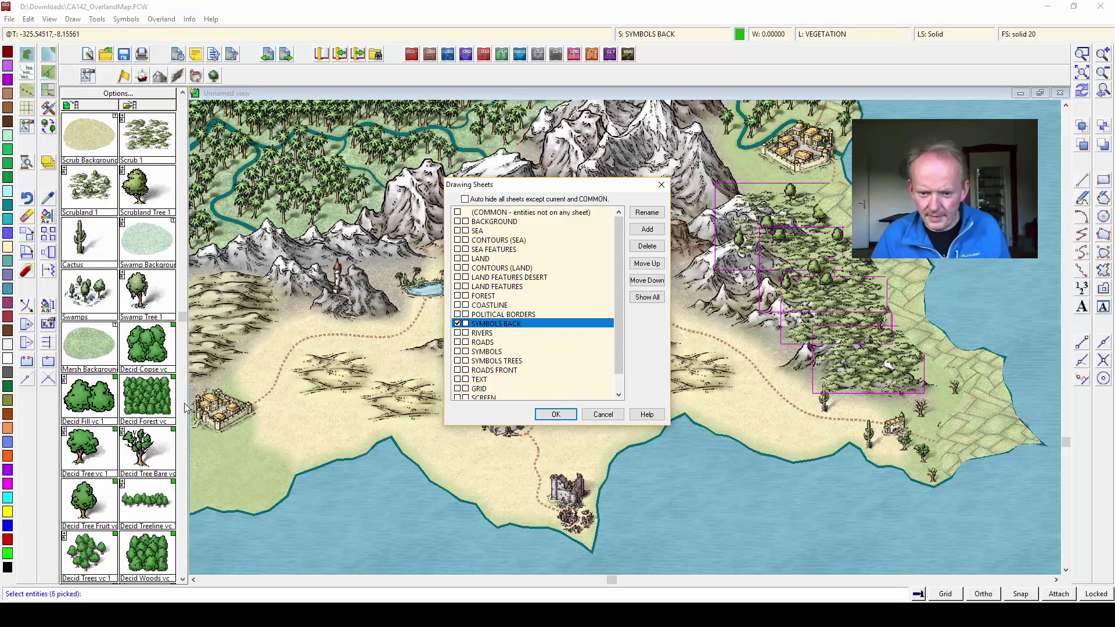
{"action": "key", "text": "Return"}
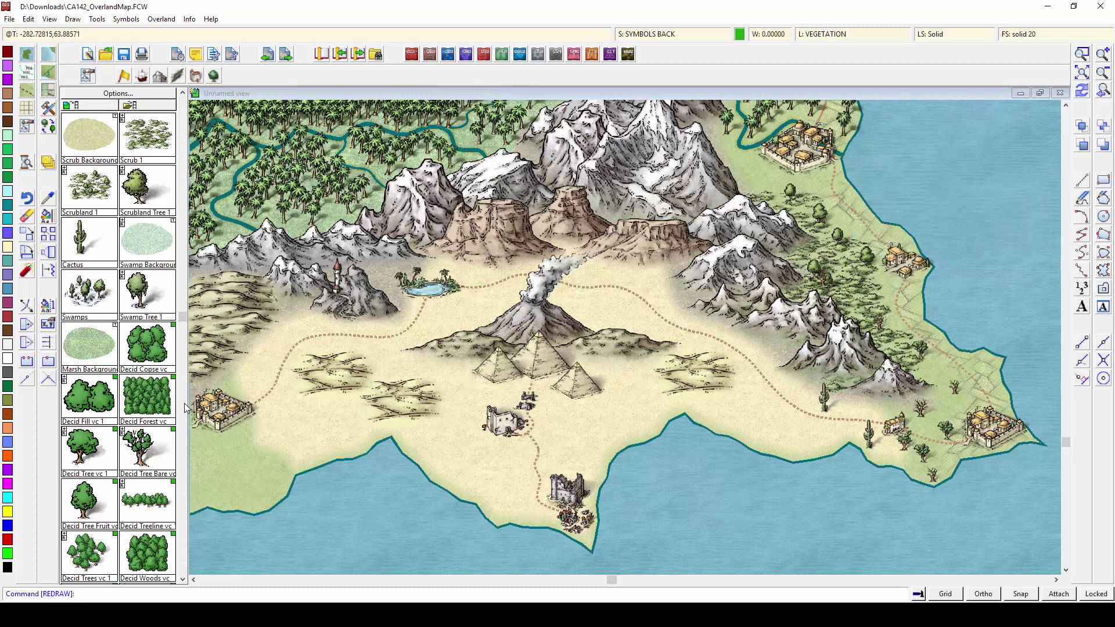
- Draw a Swamp Background area on the continent's southwest coast, tracing the coastline for its outer edge
{"action": "left_click", "coordinate": [1081, 72]}
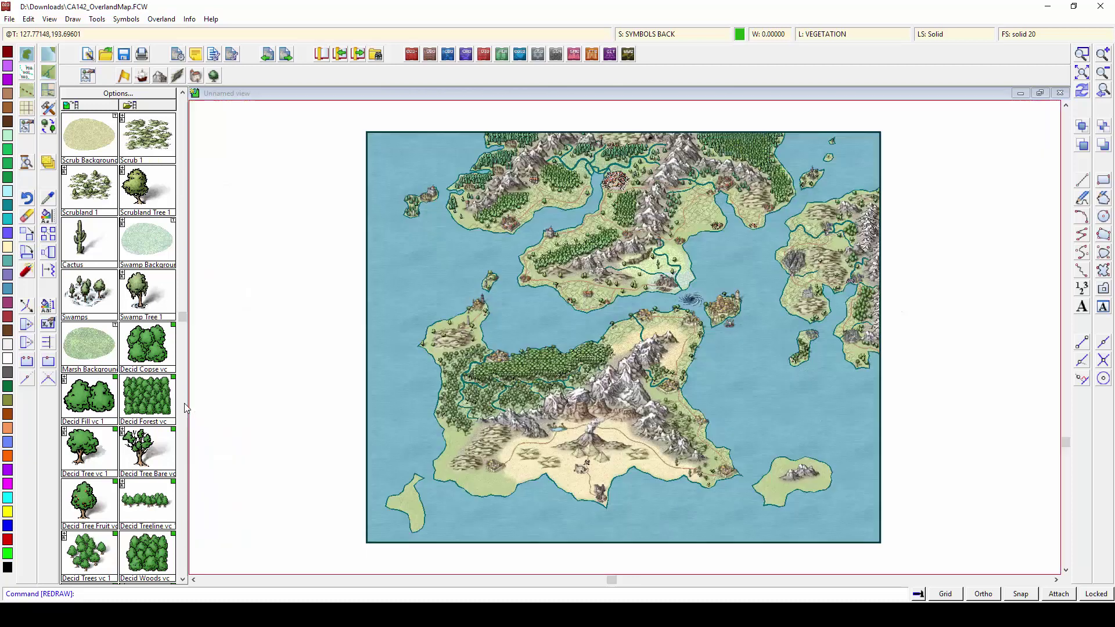
{"action": "left_click", "coordinate": [1082, 54]}
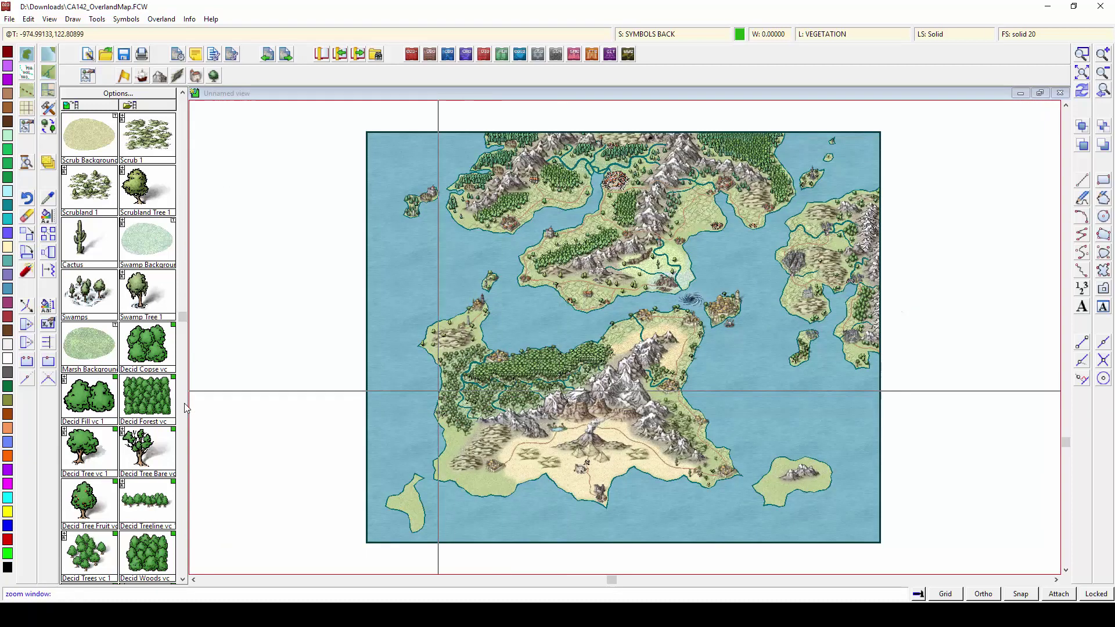
{"action": "left_click", "coordinate": [378, 411]}
{"action": "left_click", "coordinate": [539, 540]}
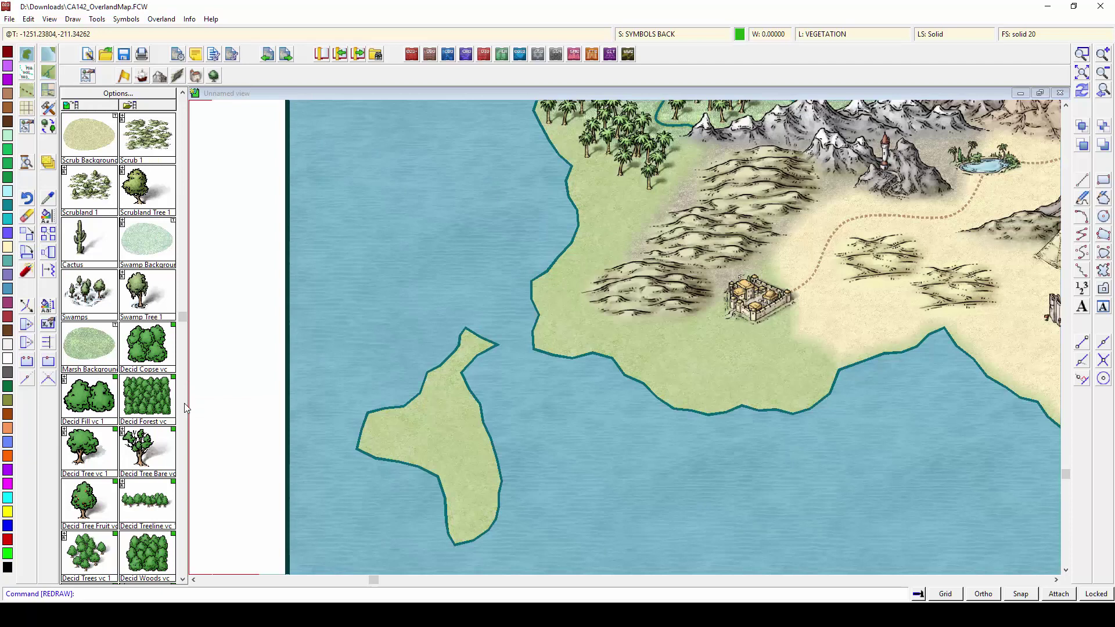
{"action": "left_click", "coordinate": [147, 239]}
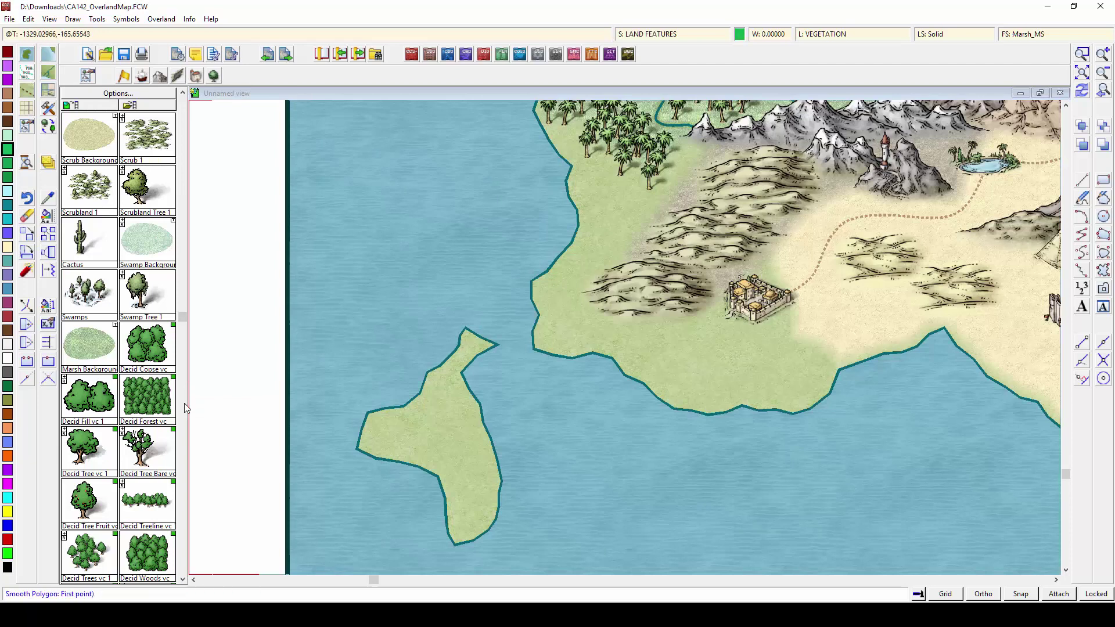
{"action": "left_click", "coordinate": [611, 243]}
{"action": "key", "text": "t"}
{"action": "left_click", "coordinate": [578, 226]}
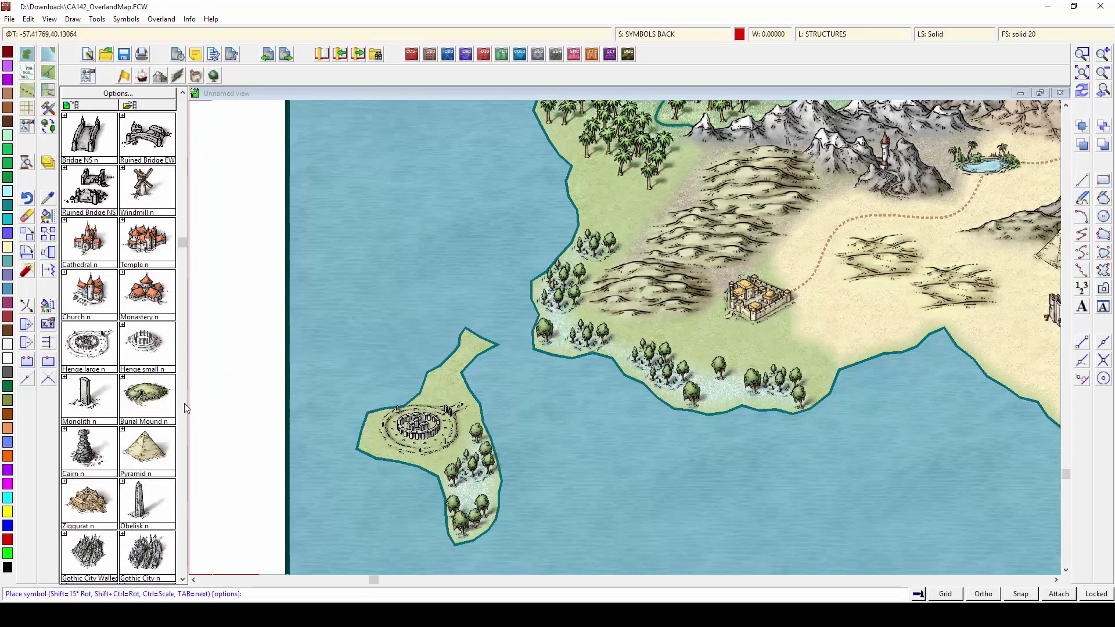
- Place a large henge on the southwestern islet and scatter deciduous trees along the islet's western and northern shores
{"action": "left_click", "coordinate": [418, 430]}
{"action": "left_click", "coordinate": [214, 75]}
{"action": "left_click", "coordinate": [146, 343]}
{"action": "left_click", "coordinate": [370, 433]}
{"action": "left_click", "coordinate": [373, 440]}
{"action": "left_click", "coordinate": [466, 336]}
{"action": "left_click", "coordinate": [450, 366]}
{"action": "left_click", "coordinate": [434, 373]}
{"action": "left_click", "coordinate": [444, 377]}
{"action": "left_click", "coordinate": [463, 391]}
{"action": "left_click", "coordinate": [431, 393]}
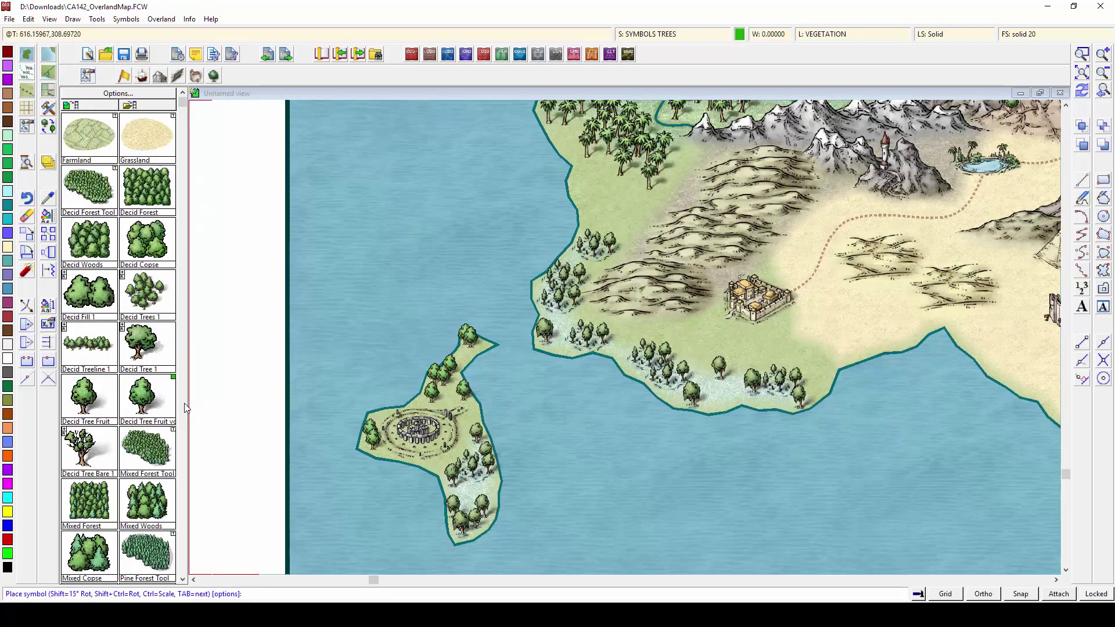
- Place three Hills 1 symbols on the southeastern island, in front of and southwest of its mountains
{"action": "left_click", "coordinate": [1080, 72]}
{"action": "left_click", "coordinate": [1080, 54]}
{"action": "left_click", "coordinate": [694, 427]}
{"action": "left_click", "coordinate": [838, 515]}
{"action": "right_click", "coordinate": [547, 330]}
{"action": "key", "text": "Escape"}
{"action": "left_click", "coordinate": [159, 76]}
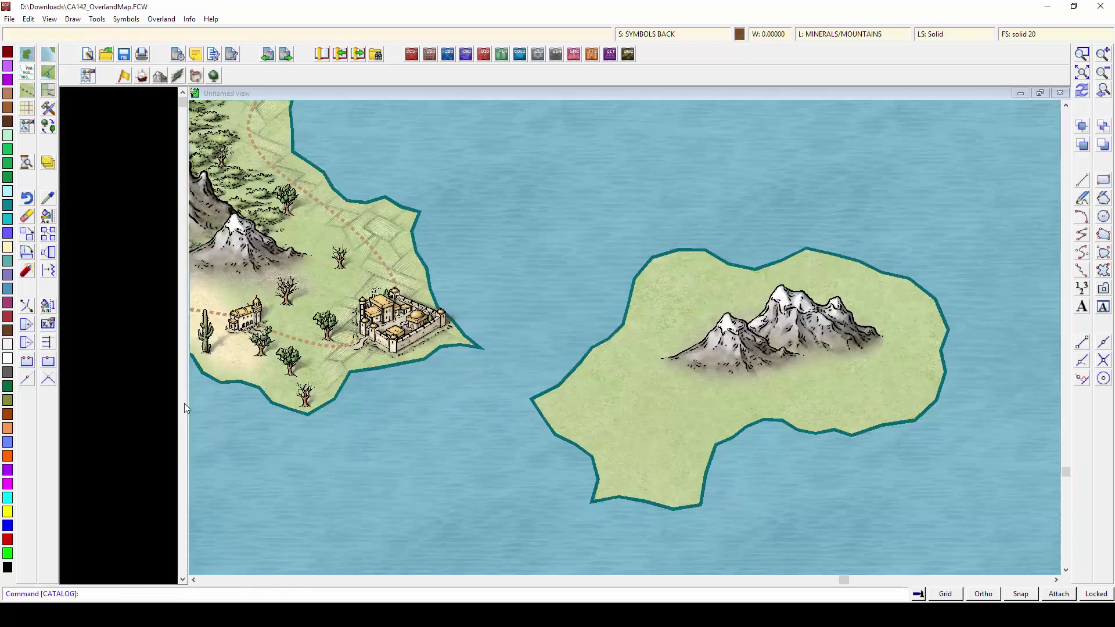
{"action": "left_click", "coordinate": [182, 403]}
{"action": "left_click", "coordinate": [89, 291]}
{"action": "left_click", "coordinate": [694, 375]}
{"action": "left_click", "coordinate": [819, 373]}
{"action": "left_click", "coordinate": [660, 418]}
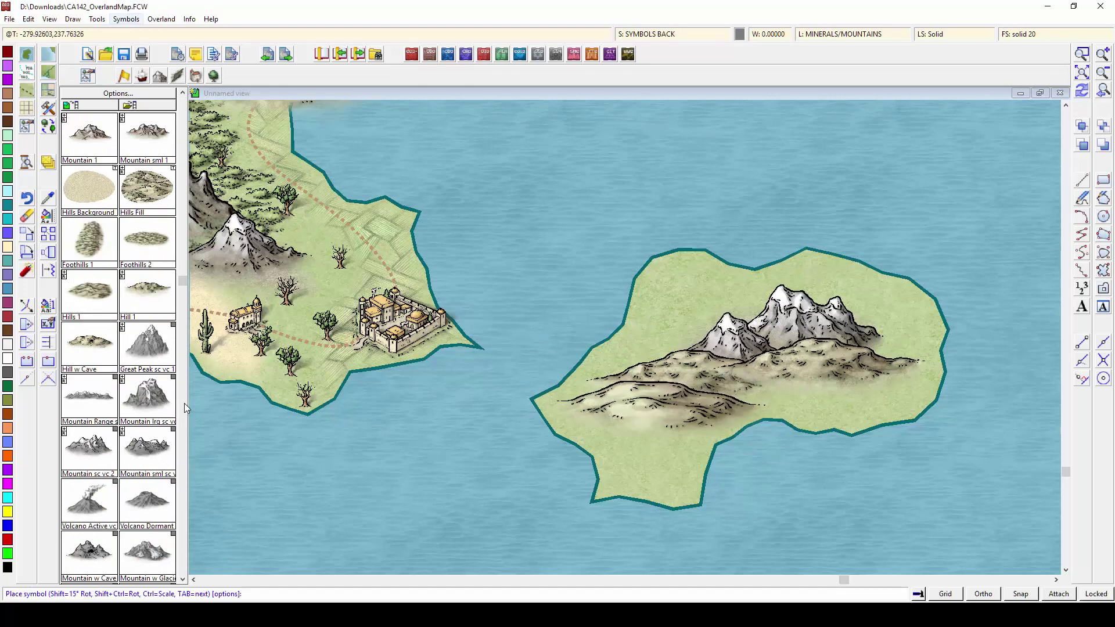
- Place a town on the southeastern island's northwest coast and hut hamlets below its mountains, at its southern tip and on its east coast
{"action": "left_click", "coordinate": [126, 19]}
{"action": "left_click", "coordinate": [152, 203]}
{"action": "right_click", "coordinate": [474, 198]}
{"action": "left_click", "coordinate": [488, 225]}
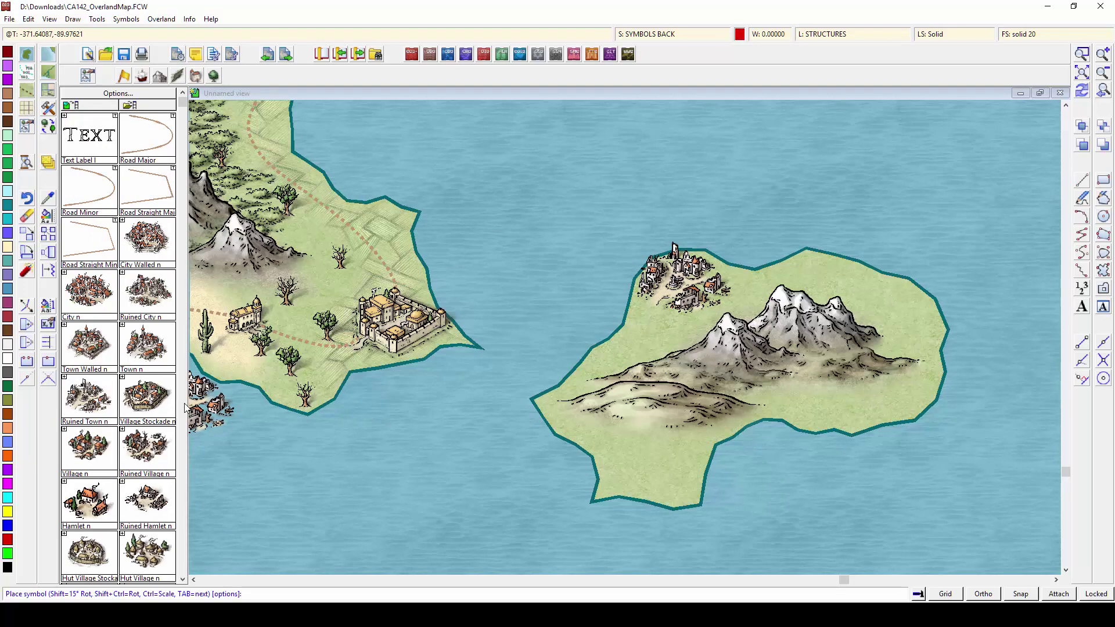
{"action": "scroll", "coordinate": [185, 406], "scroll_direction": "down", "scroll_amount": 3}
{"action": "left_click", "coordinate": [774, 388]}
{"action": "left_click", "coordinate": [676, 485]}
{"action": "left_click", "coordinate": [916, 385]}
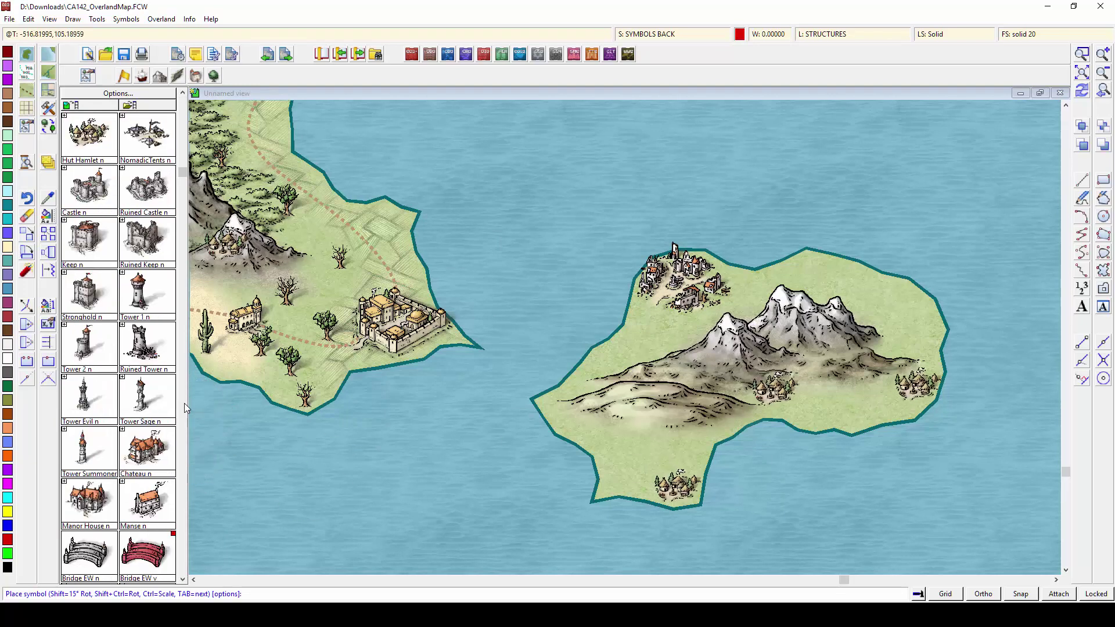
- Scatter tree symbols along the southeastern island's western, southern, eastern and northern shores and around its hut hamlets
{"action": "left_click", "coordinate": [213, 75]}
{"action": "left_click", "coordinate": [89, 395]}
{"action": "left_click", "coordinate": [644, 327]}
{"action": "left_click", "coordinate": [634, 338]}
{"action": "left_click", "coordinate": [642, 343]}
{"action": "left_click", "coordinate": [609, 360]}
{"action": "left_click", "coordinate": [630, 443]}
{"action": "left_click", "coordinate": [611, 451]}
{"action": "left_click", "coordinate": [631, 456]}
{"action": "left_click", "coordinate": [620, 474]}
{"action": "left_click", "coordinate": [612, 485]}
{"action": "left_click", "coordinate": [685, 456]}
{"action": "left_click", "coordinate": [742, 415]}
{"action": "left_click", "coordinate": [729, 423]}
{"action": "left_click", "coordinate": [829, 401]}
{"action": "left_click", "coordinate": [813, 406]}
{"action": "left_click", "coordinate": [878, 405]}
{"action": "left_click", "coordinate": [892, 417]}
{"action": "left_click", "coordinate": [869, 418]}
{"action": "left_click", "coordinate": [854, 403]}
{"action": "left_click", "coordinate": [844, 411]}
{"action": "left_click", "coordinate": [836, 424]}
{"action": "left_click", "coordinate": [801, 423]}
{"action": "left_click", "coordinate": [745, 266]}
{"action": "left_click", "coordinate": [791, 258]}
{"action": "left_click", "coordinate": [807, 247]}
{"action": "left_click", "coordinate": [861, 273]}
{"action": "left_click", "coordinate": [902, 277]}
{"action": "left_click", "coordinate": [889, 288]}
{"action": "left_click", "coordinate": [921, 298]}
{"action": "left_click", "coordinate": [928, 316]}
{"action": "left_click", "coordinate": [935, 335]}
{"action": "left_click", "coordinate": [896, 347]}
{"action": "left_click", "coordinate": [824, 288]}
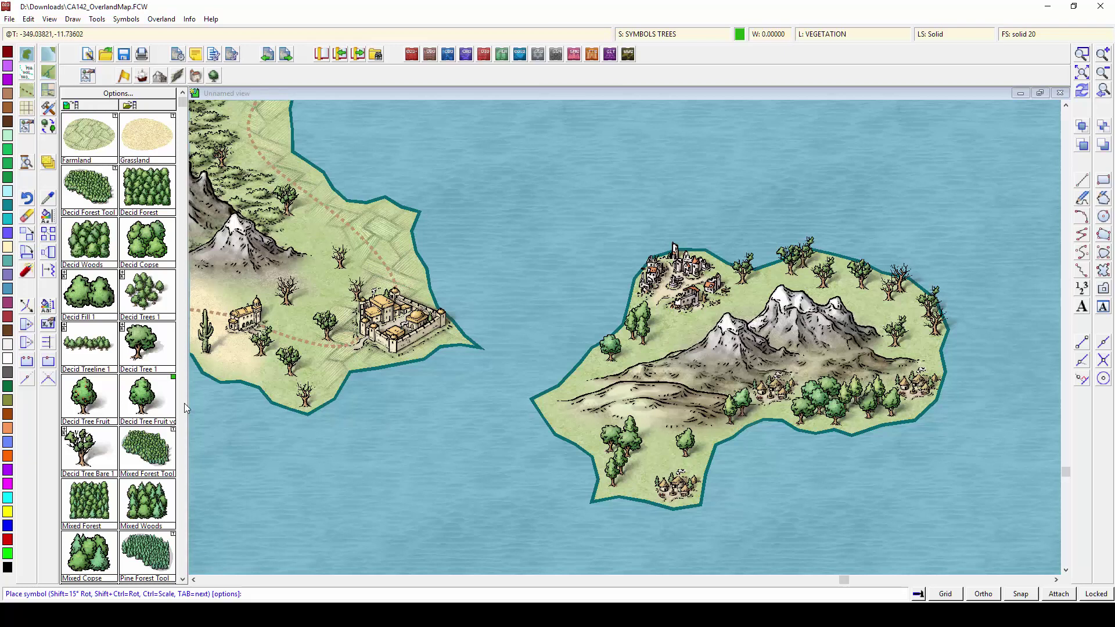
- Draw a River Default on the southeastern island, running from its mountains toward the west coast
{"action": "left_click", "coordinate": [141, 75]}
{"action": "left_click", "coordinate": [147, 238]}
{"action": "left_click", "coordinate": [702, 392]}
{"action": "left_click", "coordinate": [751, 300]}
{"action": "left_click", "coordinate": [720, 301]}
{"action": "left_click", "coordinate": [702, 321]}
{"action": "left_click", "coordinate": [678, 326]}
{"action": "key", "text": "Return"}
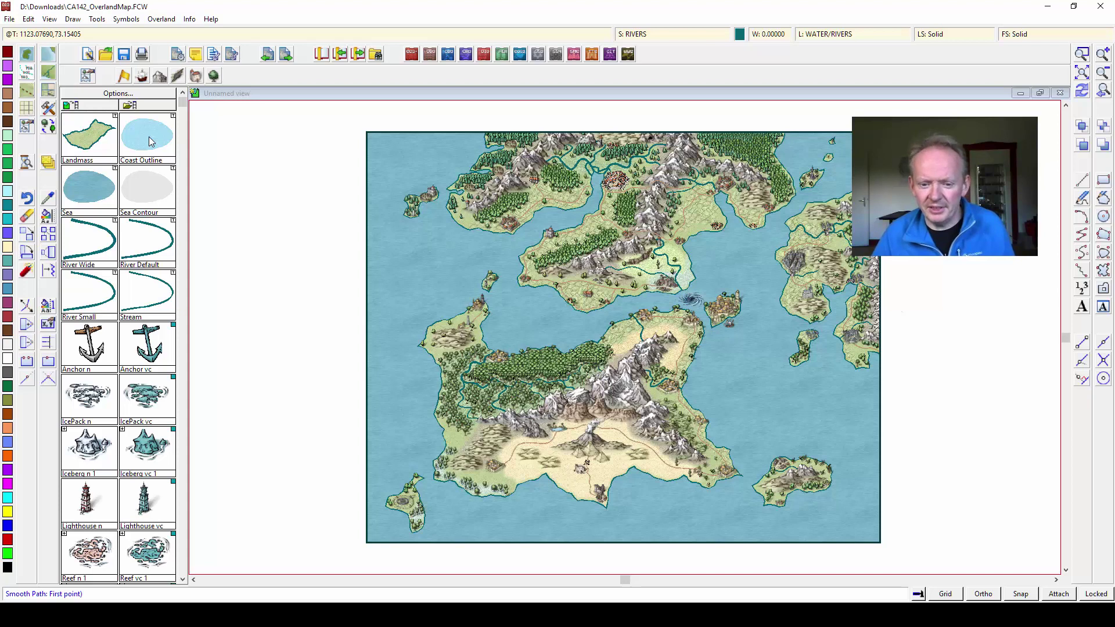
- Draw a smooth path just offshore around the coasts of all the continents and islands, starting at the map's northern edge
{"action": "left_click", "coordinate": [476, 132]}
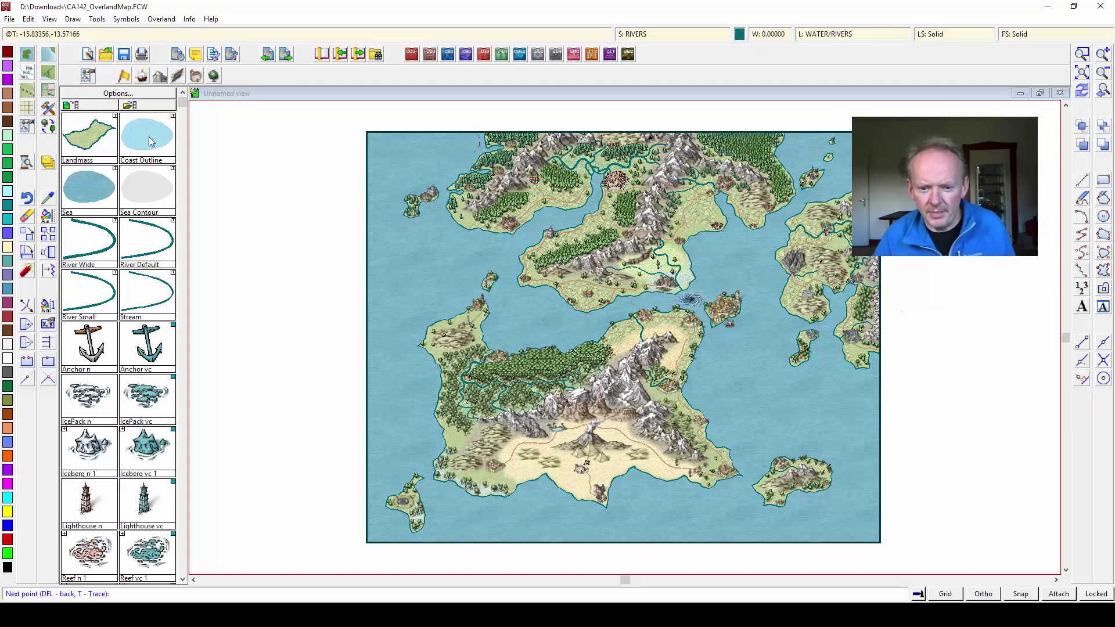
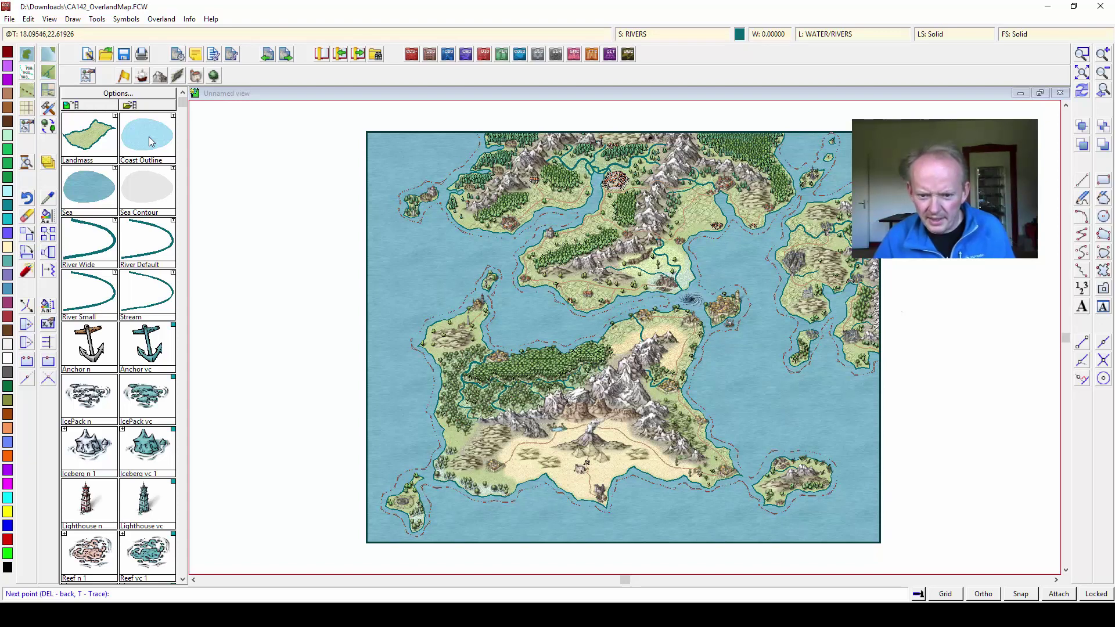
{"action": "left_click", "coordinate": [150, 142]}
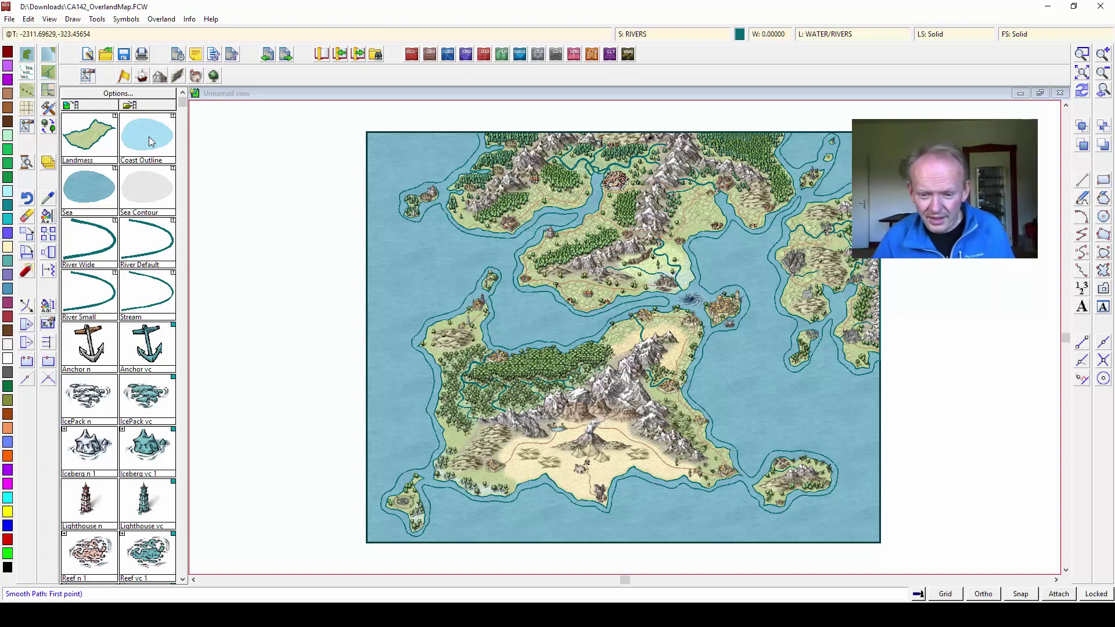
{"action": "key", "text": "Escape"}
- Edit the offshore path's 2D spline so that it forms a closed shape
{"action": "key", "text": "Return"}
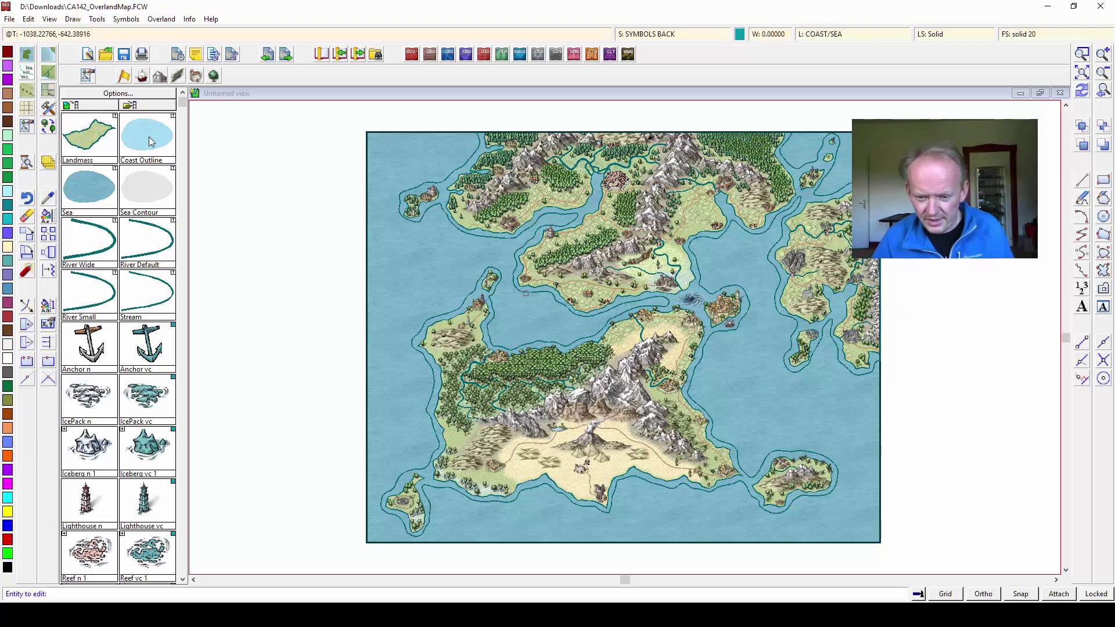
{"action": "left_click", "coordinate": [526, 291]}
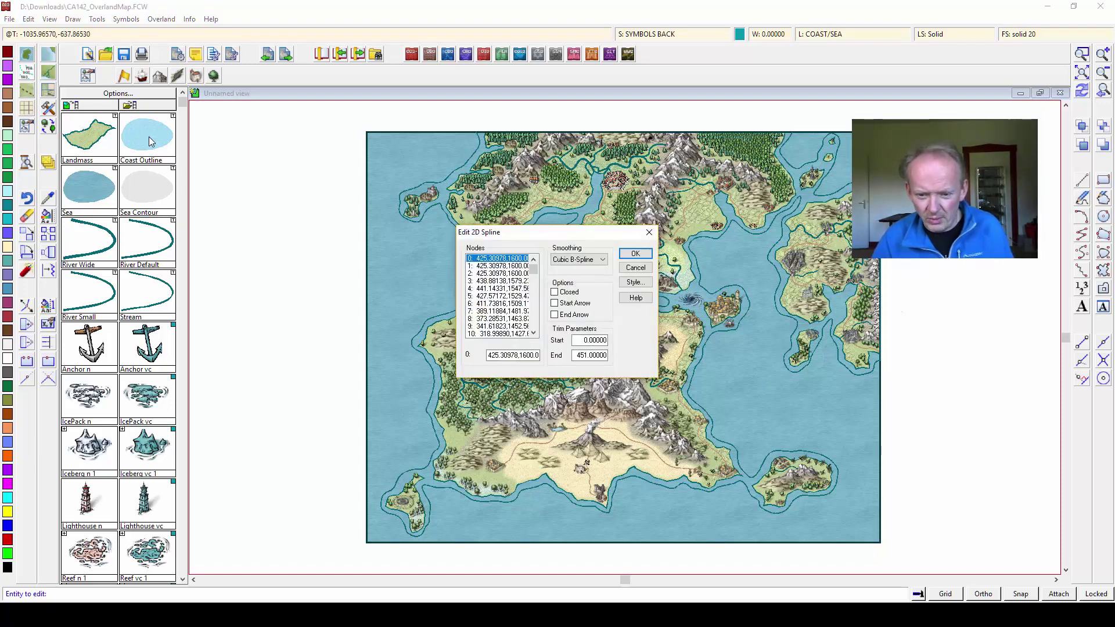
{"action": "key", "text": "Return"}
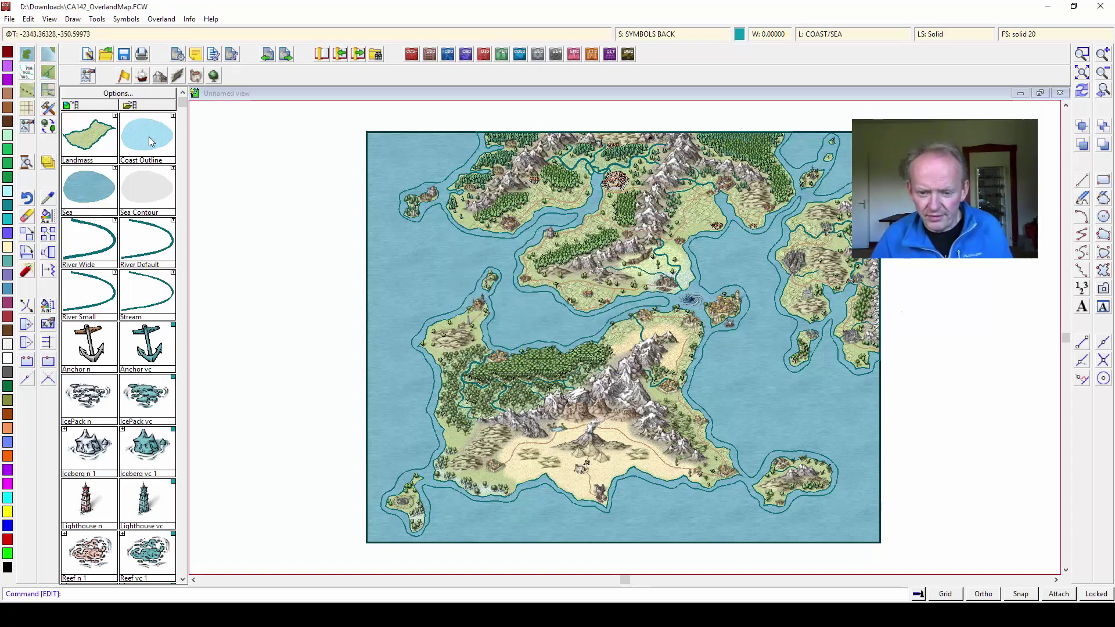
- Change the offshore path like a draw tool, giving it the light blue filled coast outline style
{"action": "left_click", "coordinate": [47, 215]}
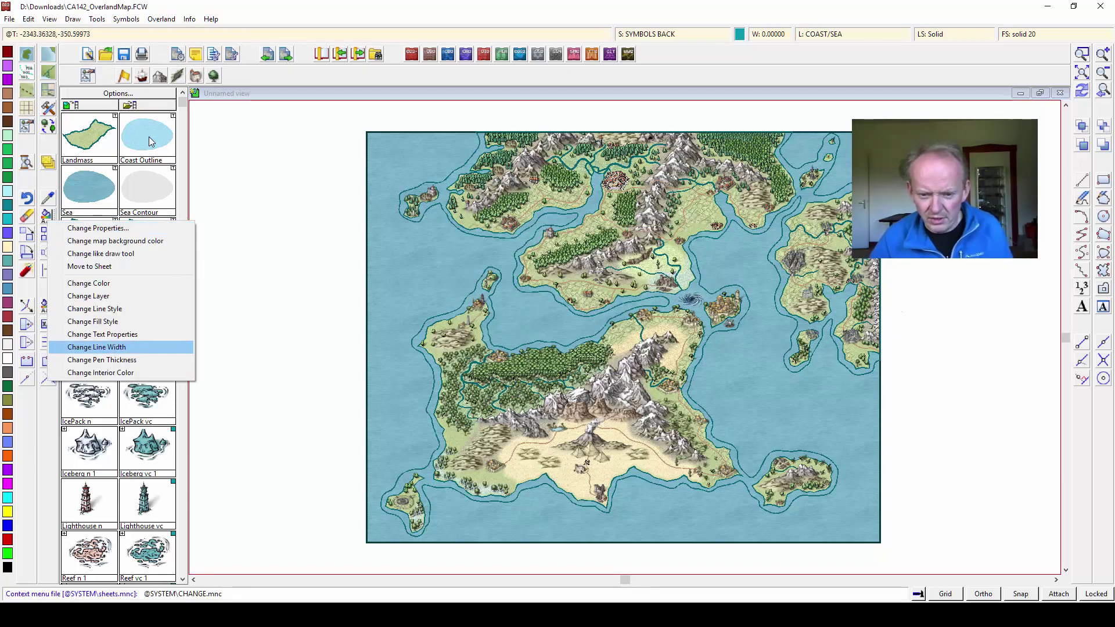
{"action": "left_click", "coordinate": [100, 253]}
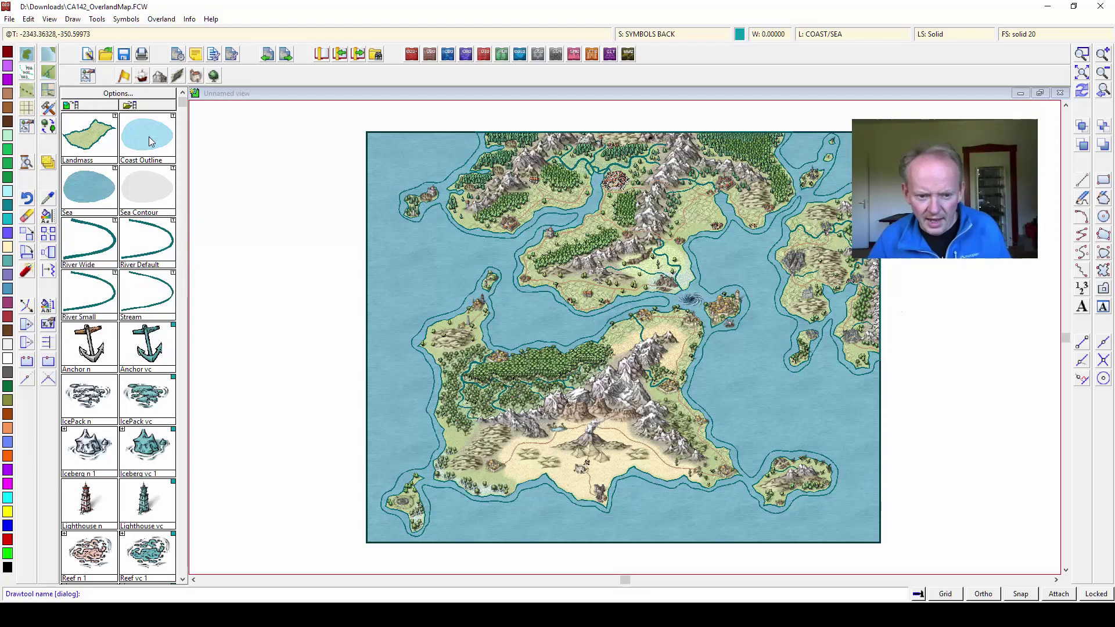
{"action": "key", "text": "Return"}
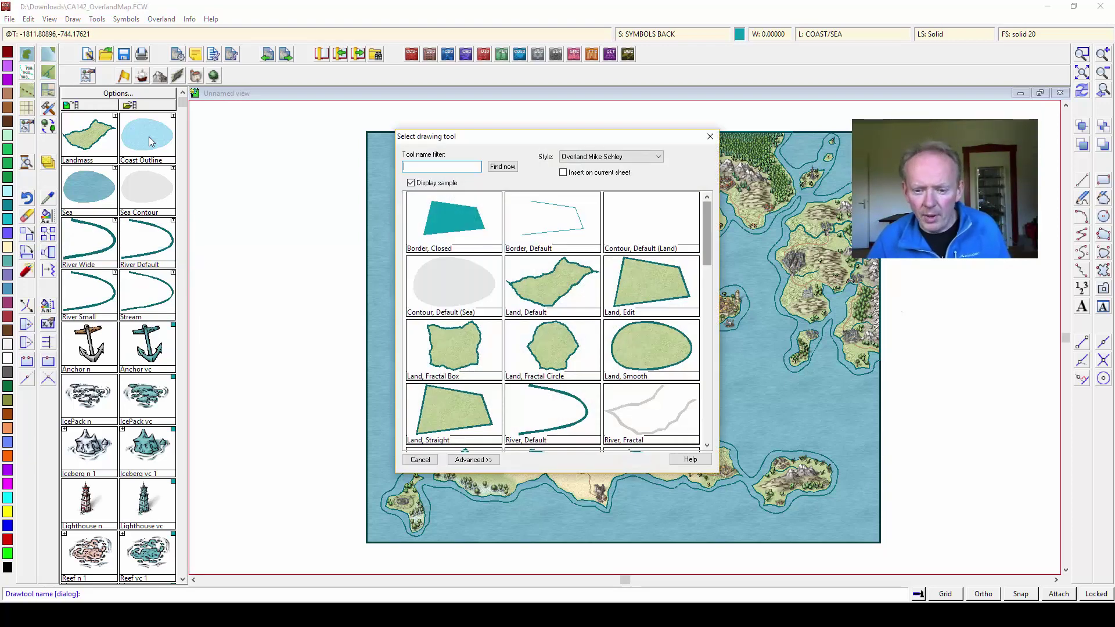
{"action": "left_click_drag", "start_coordinate": [707, 234], "coordinate": [707, 315]}
{"action": "left_click", "coordinate": [651, 348]}
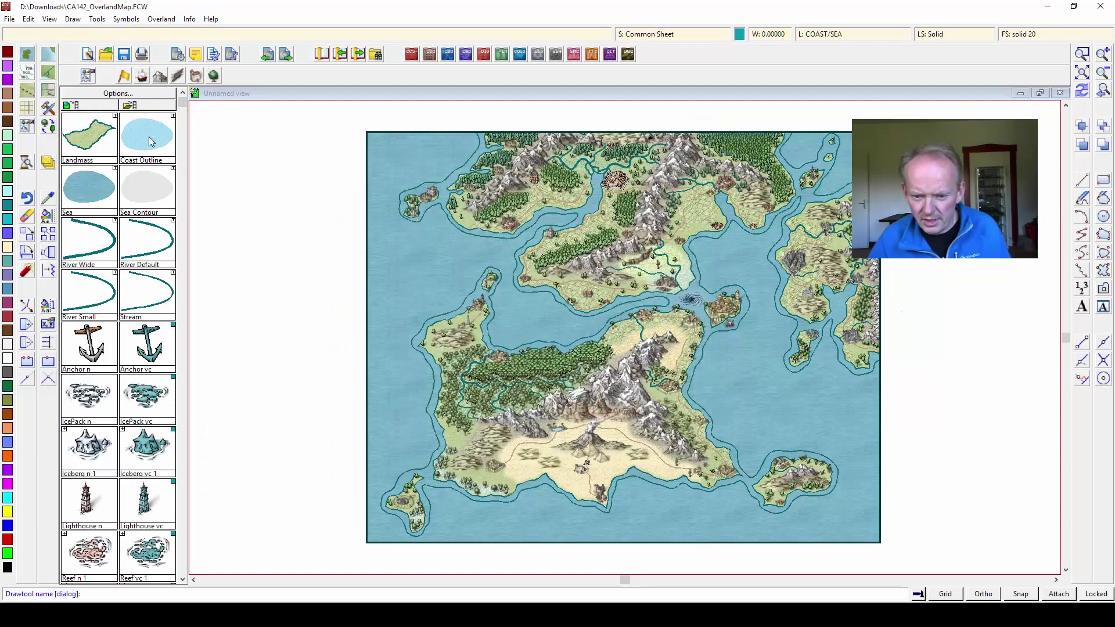
{"action": "left_click", "coordinate": [697, 349]}
{"action": "right_click", "coordinate": [706, 355]}
{"action": "left_click", "coordinate": [150, 142]}
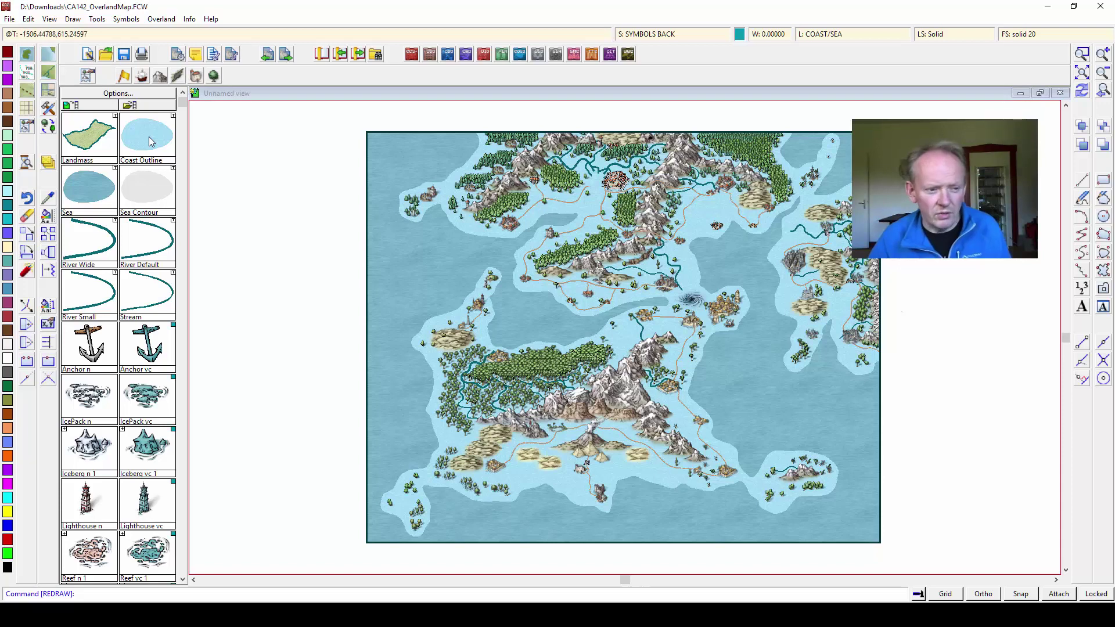
- Move the light blue coast outline shape to the SEA sheet
{"action": "right_click", "coordinate": [49, 165]}
{"action": "left_click", "coordinate": [90, 267]}
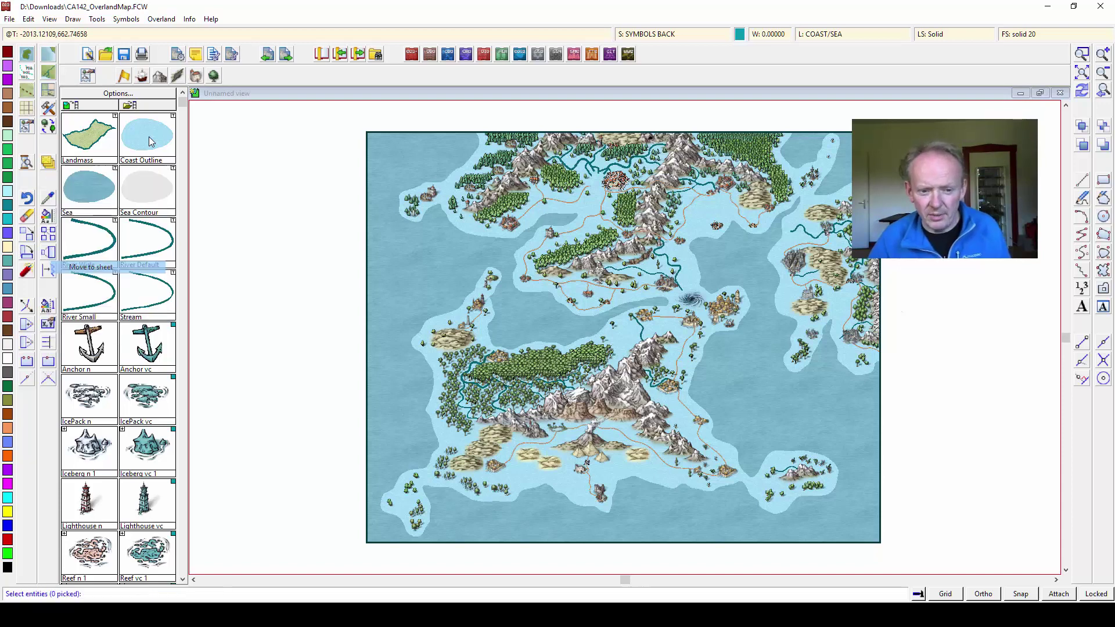
{"action": "left_click", "coordinate": [446, 225]}
{"action": "right_click", "coordinate": [388, 240]}
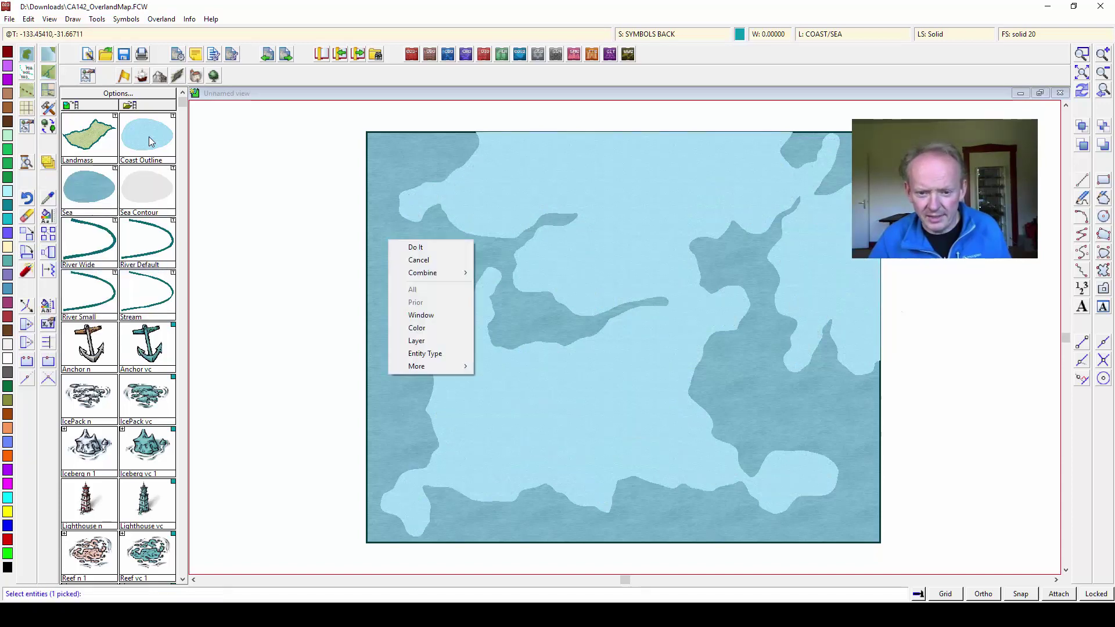
{"action": "left_click", "coordinate": [415, 247]}
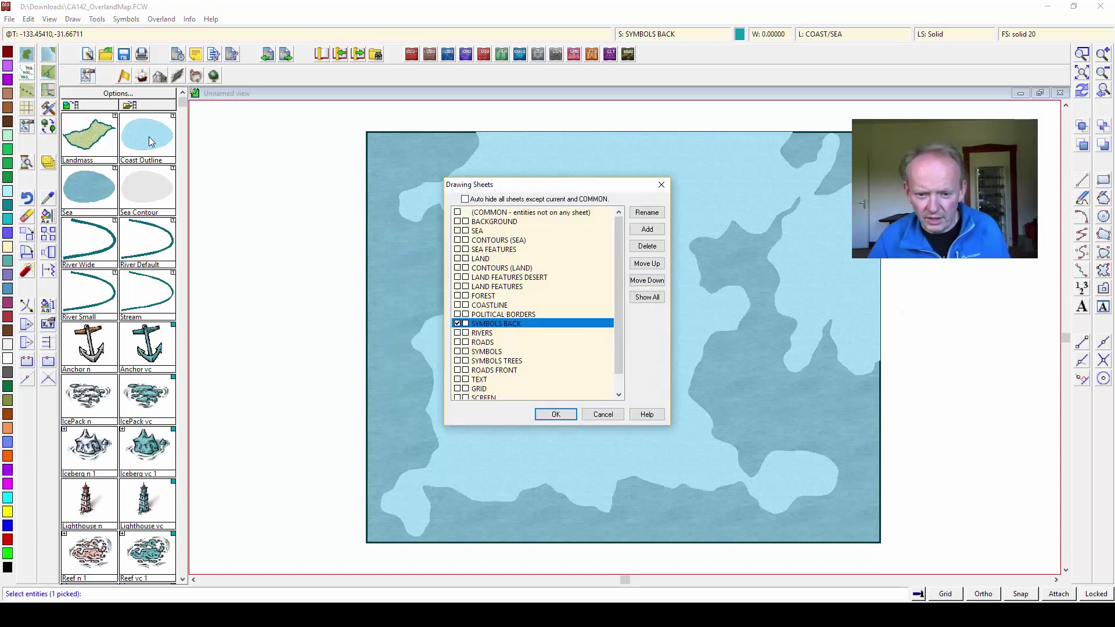
{"action": "left_click", "coordinate": [477, 231]}
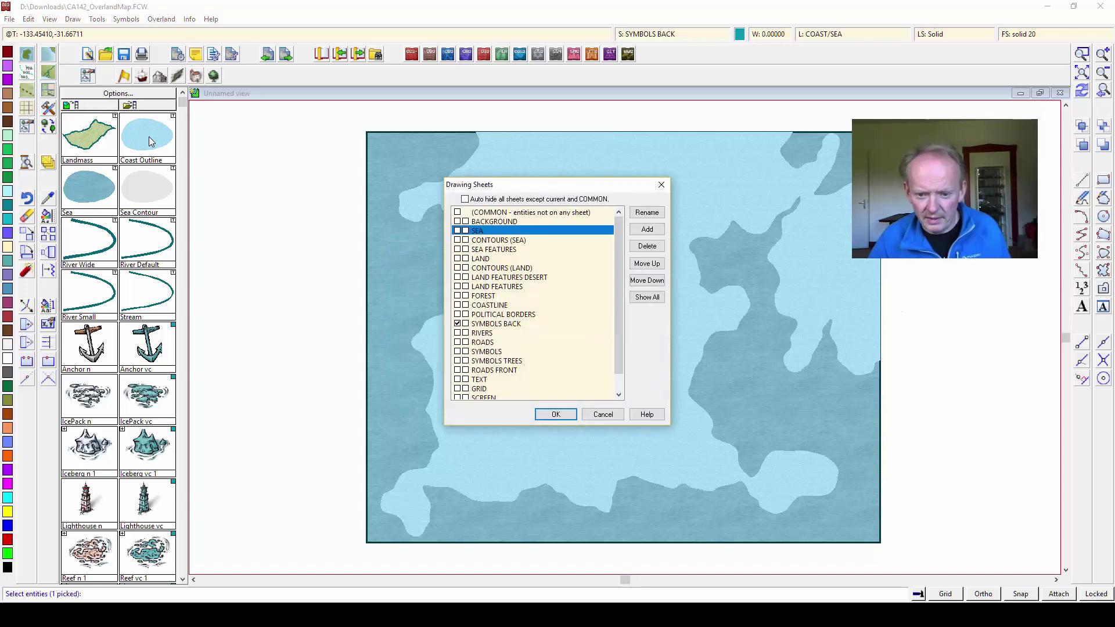
{"action": "key", "text": "Return"}
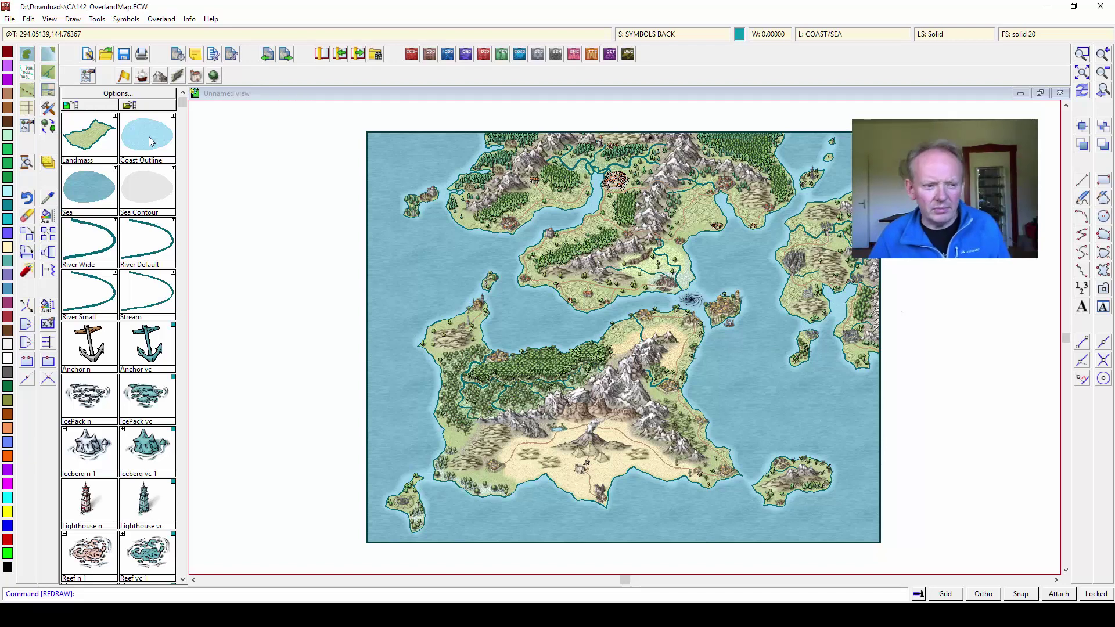
- Draw a Sea Contour area across the open sea in the map's northwest corner
{"action": "left_click", "coordinate": [150, 141]}
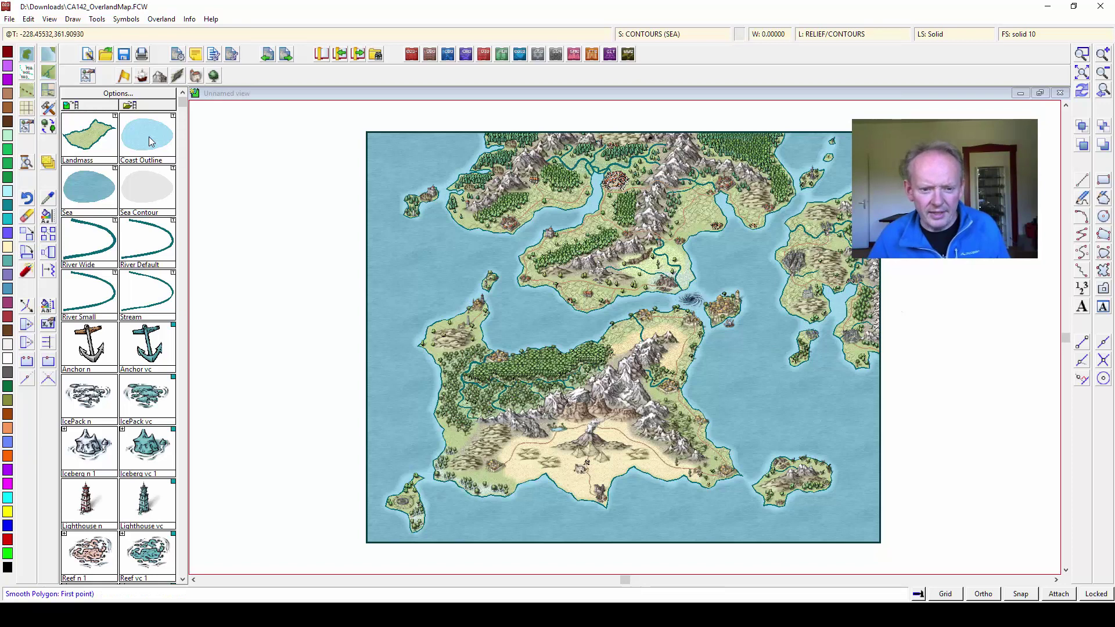
{"action": "left_click", "coordinate": [441, 135]}
{"action": "left_click", "coordinate": [440, 149]}
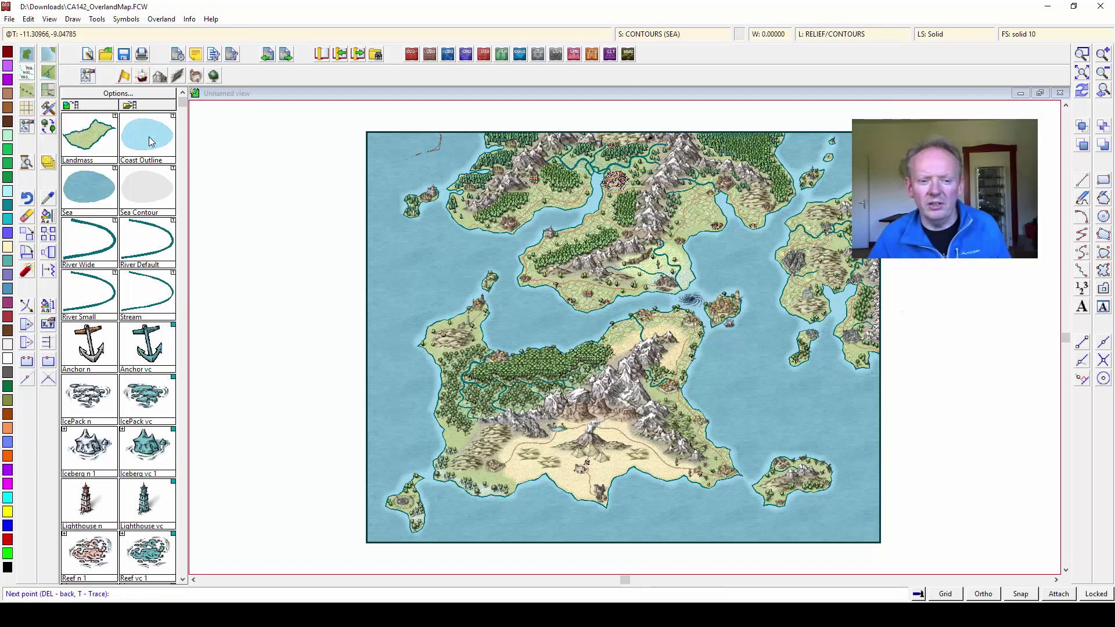
{"action": "left_click", "coordinate": [382, 166]}
{"action": "left_click", "coordinate": [376, 188]}
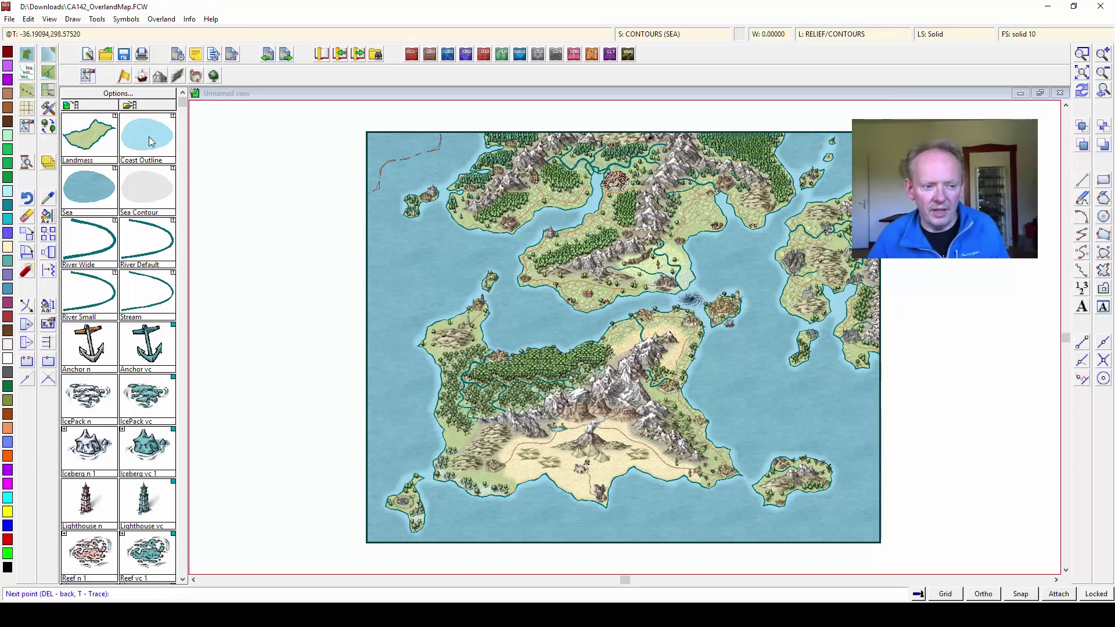
{"action": "left_click", "coordinate": [361, 116]}
{"action": "right_click", "coordinate": [362, 116]}
- Draw a sea contour along the map's western edge, bulging toward the strait and running down past the southern continent
{"action": "left_click", "coordinate": [367, 231]}
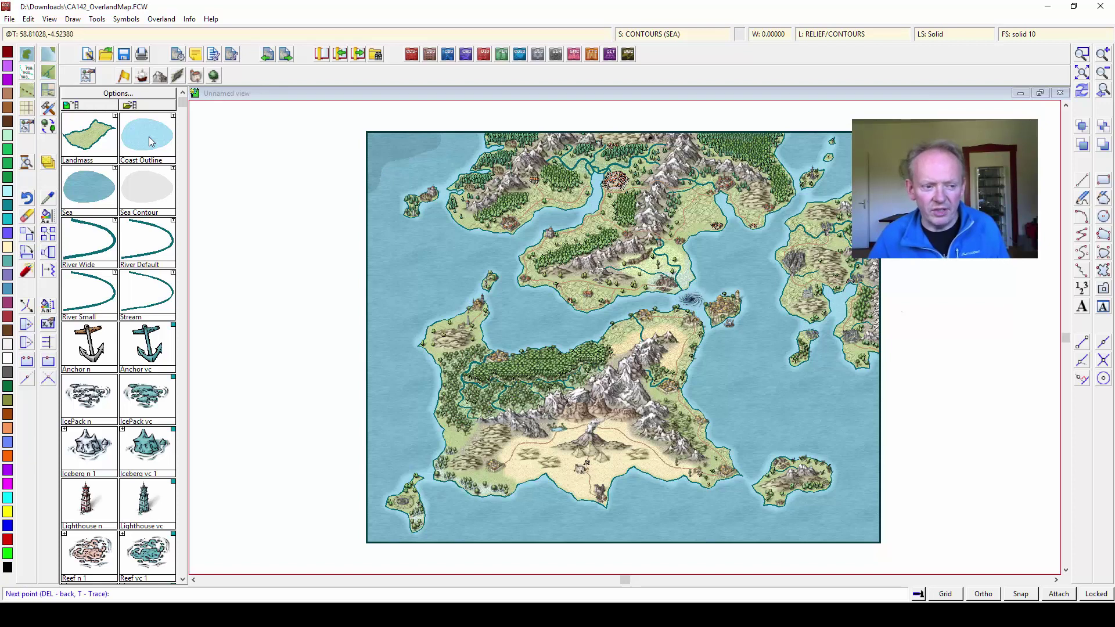
{"action": "left_click", "coordinate": [428, 253]}
{"action": "left_click", "coordinate": [456, 249]}
{"action": "left_click", "coordinate": [459, 262]}
{"action": "left_click", "coordinate": [435, 272]}
{"action": "left_click", "coordinate": [410, 282]}
{"action": "left_click", "coordinate": [396, 308]}
{"action": "left_click", "coordinate": [377, 318]}
{"action": "left_click", "coordinate": [378, 340]}
{"action": "left_click", "coordinate": [393, 366]}
{"action": "left_click", "coordinate": [385, 388]}
{"action": "left_click", "coordinate": [406, 434]}
{"action": "left_click", "coordinate": [376, 465]}
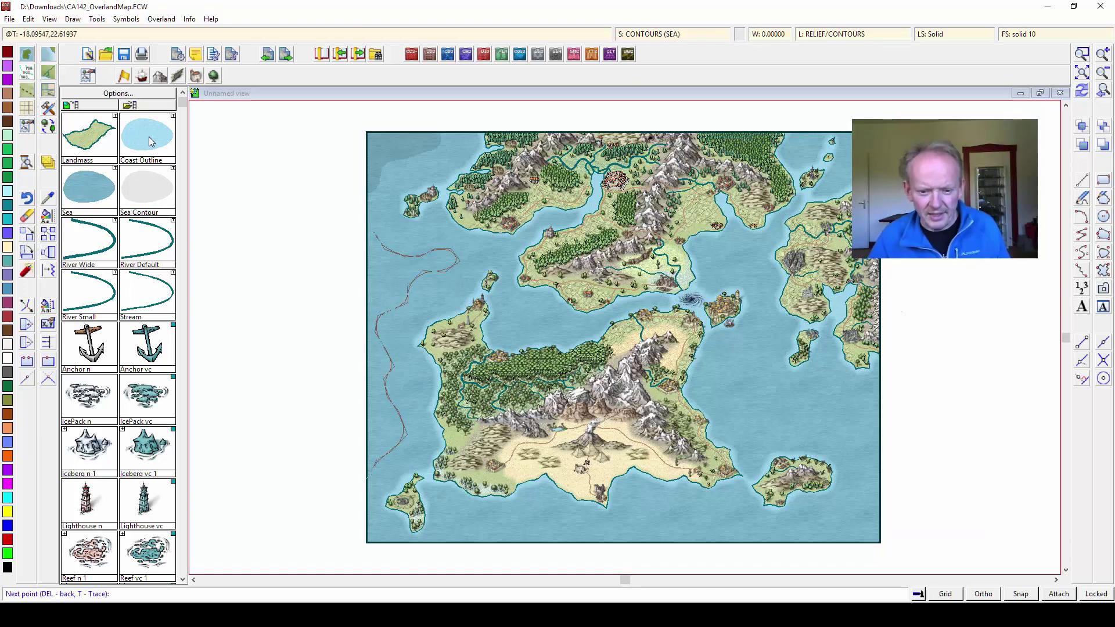
{"action": "right_click", "coordinate": [367, 478]}
- Draw a sea contour along the map's southern edge, below the southern continent's desert coast
{"action": "left_click", "coordinate": [456, 539]}
{"action": "left_click", "coordinate": [450, 531]}
{"action": "left_click", "coordinate": [458, 516]}
{"action": "left_click", "coordinate": [497, 523]}
{"action": "left_click", "coordinate": [571, 517]}
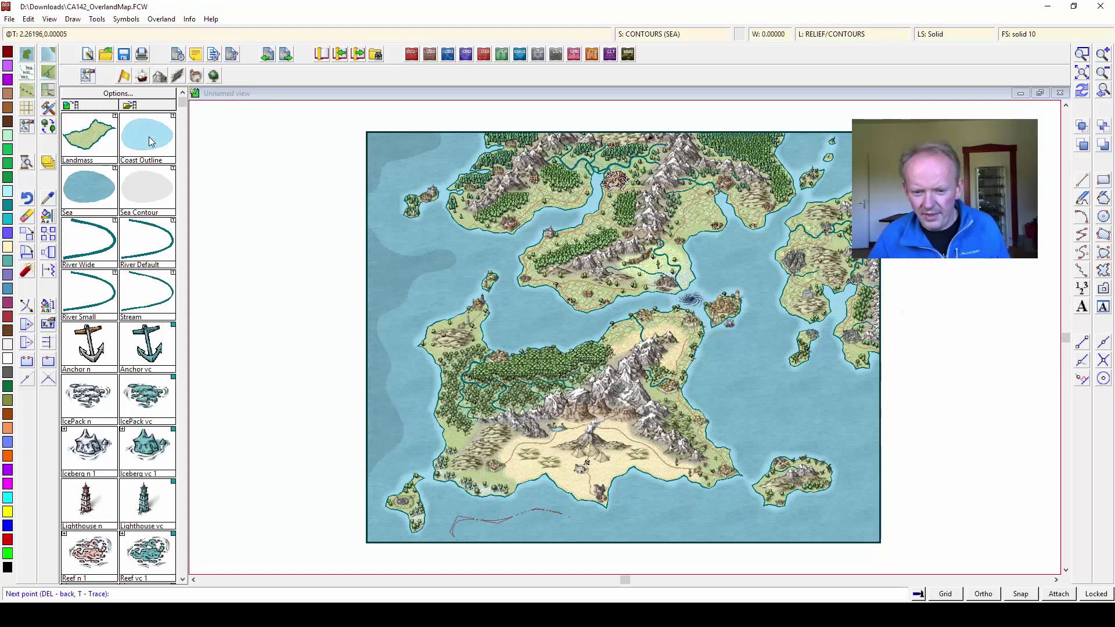
{"action": "key", "text": "Return"}
- Draw a sea contour around the south and east of the southeastern island, ending near the map's eastern edge
{"action": "left_click", "coordinate": [620, 541]}
{"action": "left_click", "coordinate": [641, 516]}
{"action": "left_click", "coordinate": [635, 499]}
{"action": "left_click", "coordinate": [653, 497]}
{"action": "left_click", "coordinate": [707, 516]}
{"action": "left_click", "coordinate": [731, 506]}
{"action": "left_click", "coordinate": [768, 529]}
{"action": "left_click", "coordinate": [785, 525]}
{"action": "left_click", "coordinate": [819, 529]}
{"action": "left_click", "coordinate": [846, 514]}
{"action": "left_click", "coordinate": [866, 493]}
{"action": "left_click", "coordinate": [843, 440]}
{"action": "left_click", "coordinate": [808, 434]}
{"action": "left_click", "coordinate": [805, 411]}
{"action": "left_click", "coordinate": [839, 387]}
{"action": "left_click", "coordinate": [860, 392]}
{"action": "key", "text": "Return"}
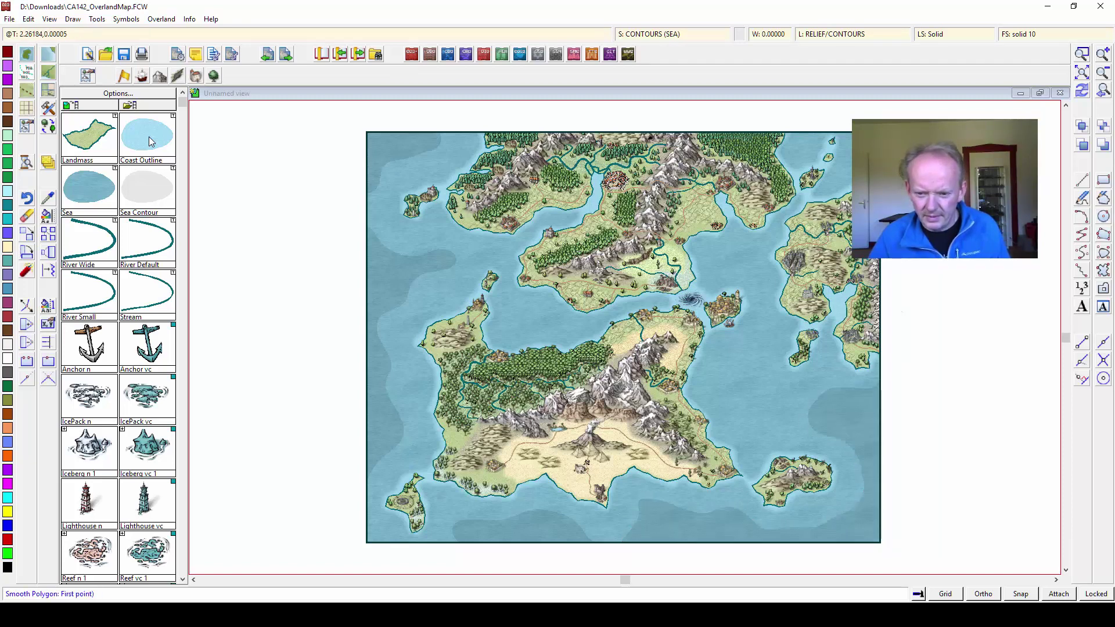
- Draw a closed sea contour in the open water between the southern continent's east coast and the eastern islands
{"action": "left_click", "coordinate": [742, 347]}
{"action": "left_click", "coordinate": [727, 359]}
{"action": "left_click", "coordinate": [732, 375]}
{"action": "left_click", "coordinate": [733, 393]}
{"action": "left_click", "coordinate": [720, 410]}
{"action": "left_click", "coordinate": [736, 426]}
{"action": "left_click", "coordinate": [762, 434]}
{"action": "left_click", "coordinate": [754, 432]}
{"action": "left_click", "coordinate": [783, 415]}
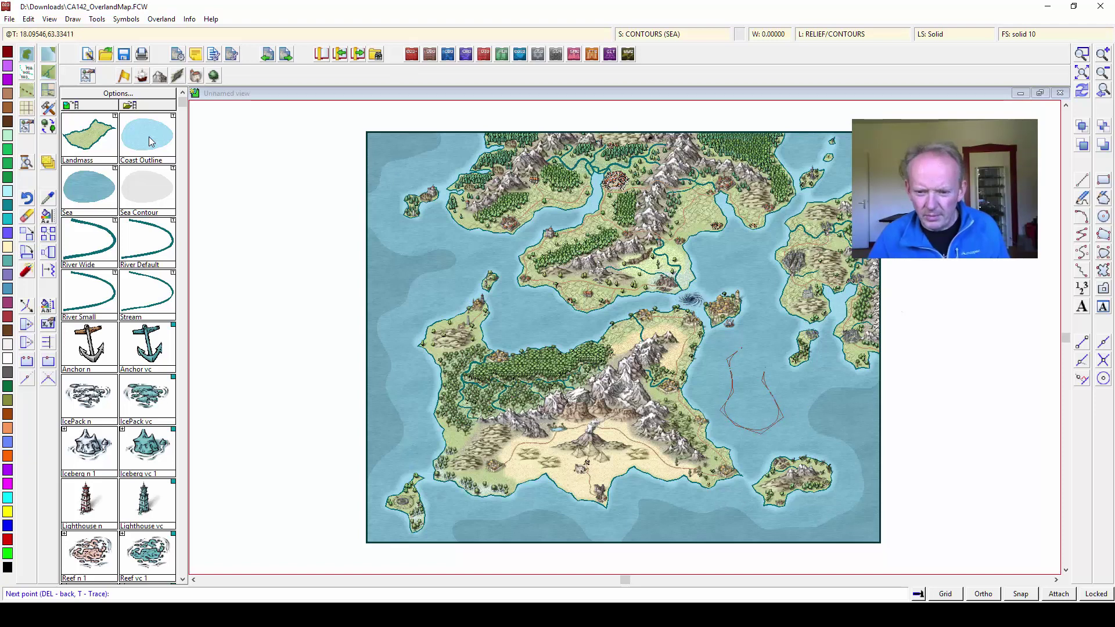
{"action": "key", "text": "Return"}
- Draw two small sea contours, one in the strait north of the southern continent and one north of the whirlpool's eastern island
{"action": "left_click", "coordinate": [522, 309]}
{"action": "left_click", "coordinate": [514, 314]}
{"action": "left_click", "coordinate": [515, 327]}
{"action": "left_click", "coordinate": [534, 335]}
{"action": "left_click", "coordinate": [551, 322]}
{"action": "key", "text": "Return"}
{"action": "left_click", "coordinate": [718, 262]}
{"action": "left_click", "coordinate": [742, 269]}
{"action": "key", "text": "Return"}
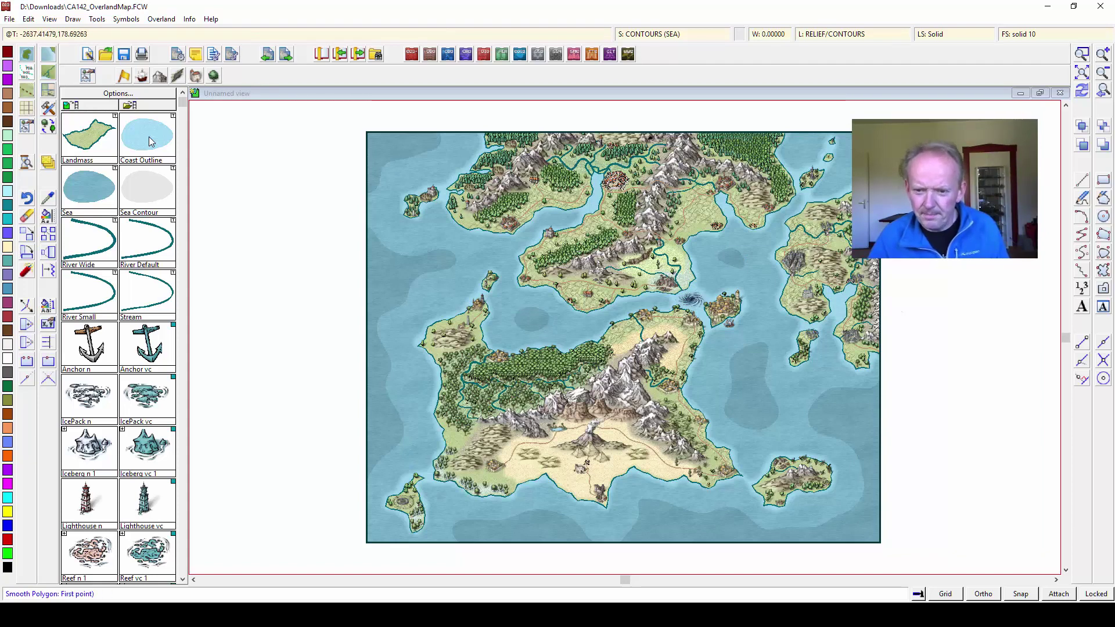
- Leave the contour drawing command and redo the undone sea contours
{"action": "key", "text": "Escape"}
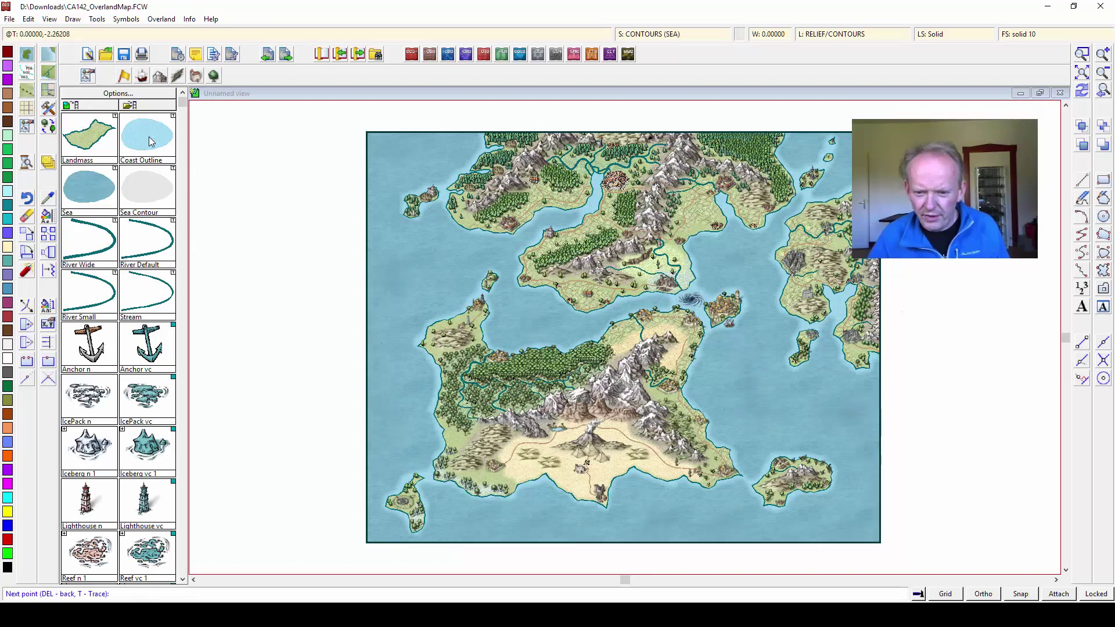
{"action": "right_click", "coordinate": [150, 137]}
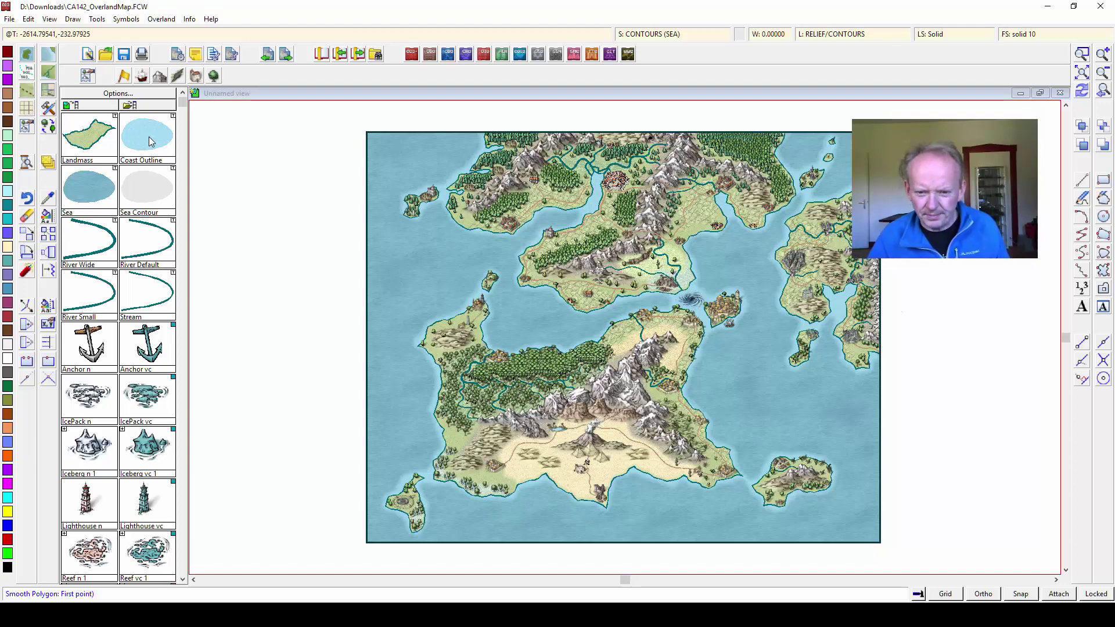
{"action": "right_click", "coordinate": [27, 197]}
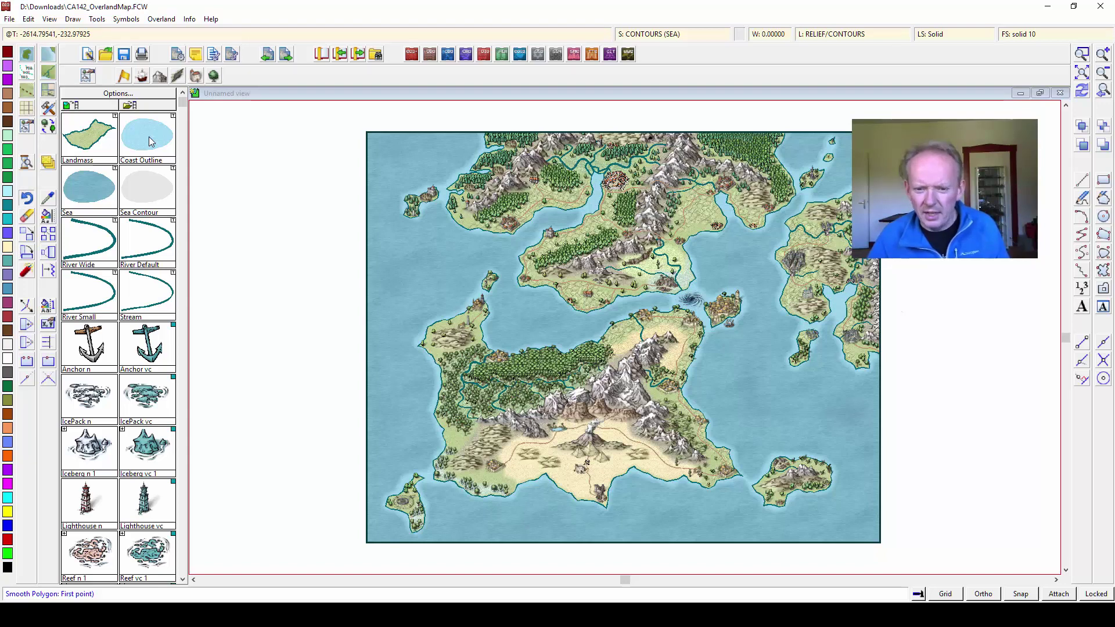
{"action": "left_click", "coordinate": [44, 208]}
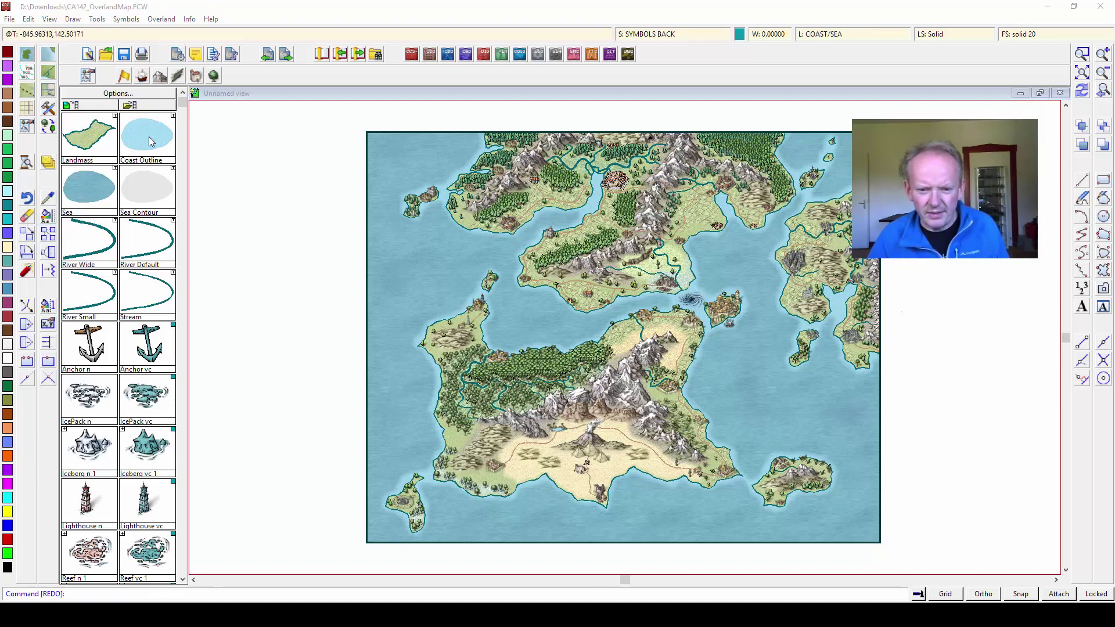
- Apply the drawing sheets settings with sheet effects deactivated and redraw the map
{"action": "left_click", "coordinate": [27, 162]}
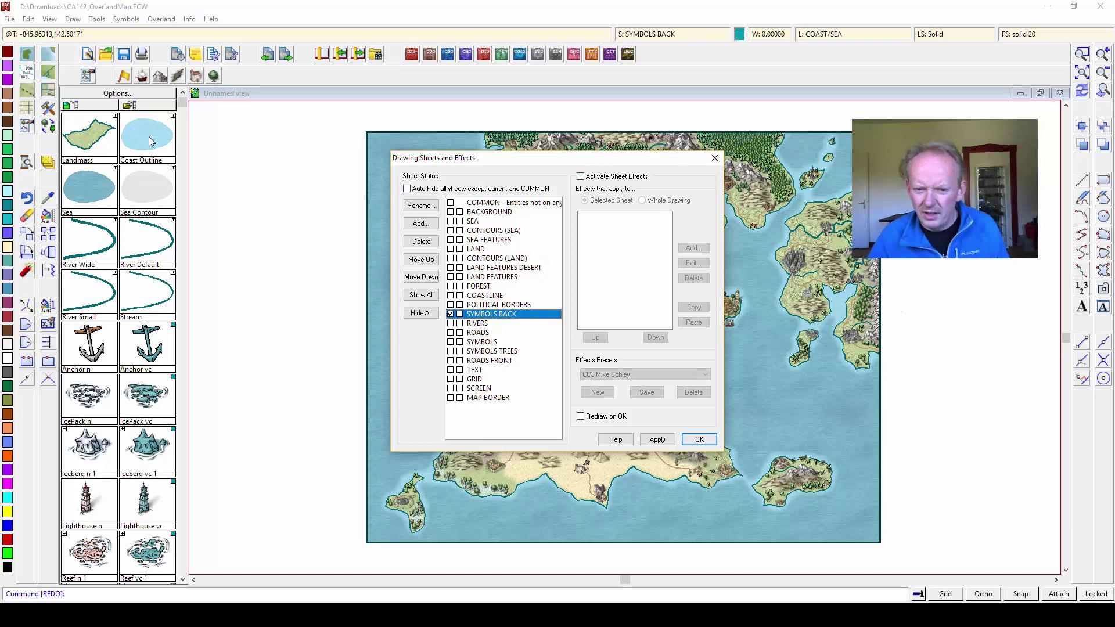
{"action": "left_click", "coordinate": [699, 439]}
{"action": "left_click", "coordinate": [1082, 90]}
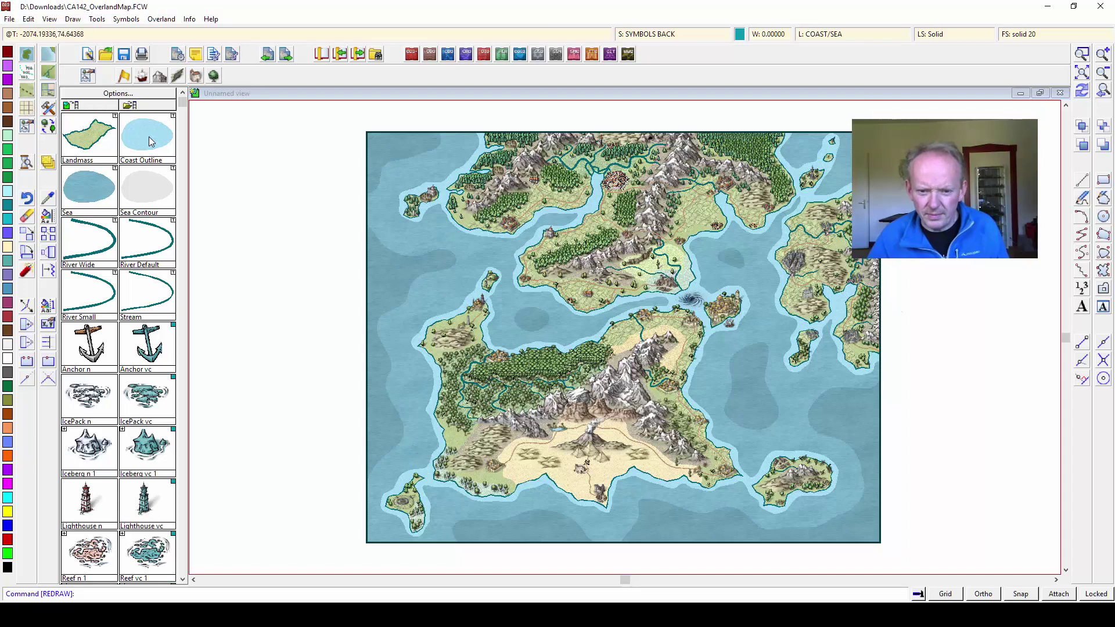
- Draw one more closed sea contour on the CONTOURS (SEA) sheet, end the drawing command, and turn the sheet effects on
{"action": "left_click", "coordinate": [150, 142]}
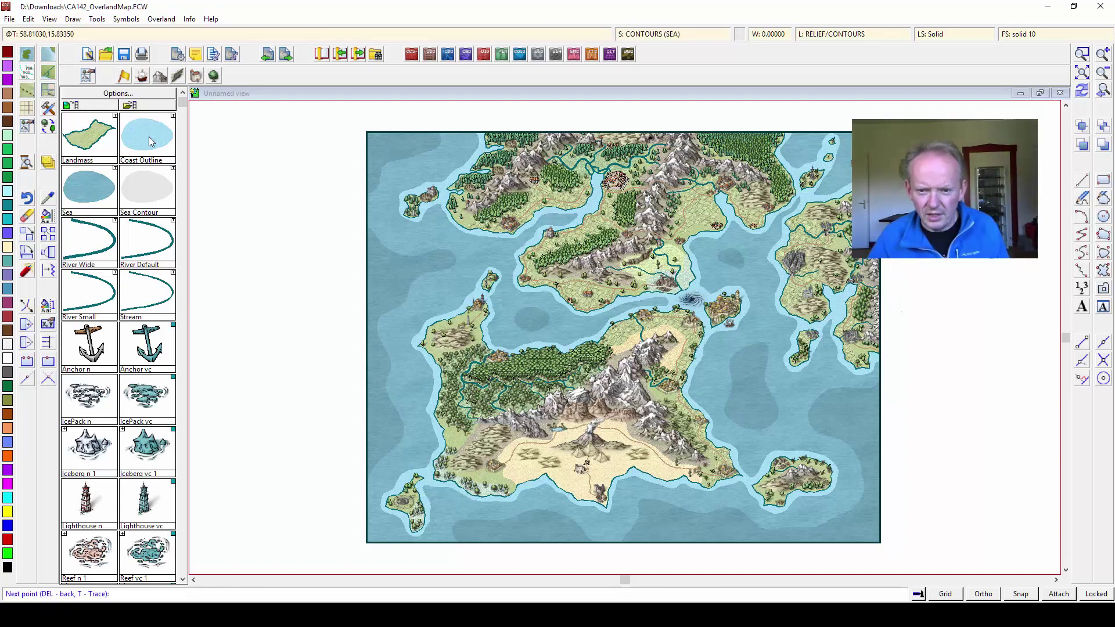
{"action": "key", "text": "Delete"}
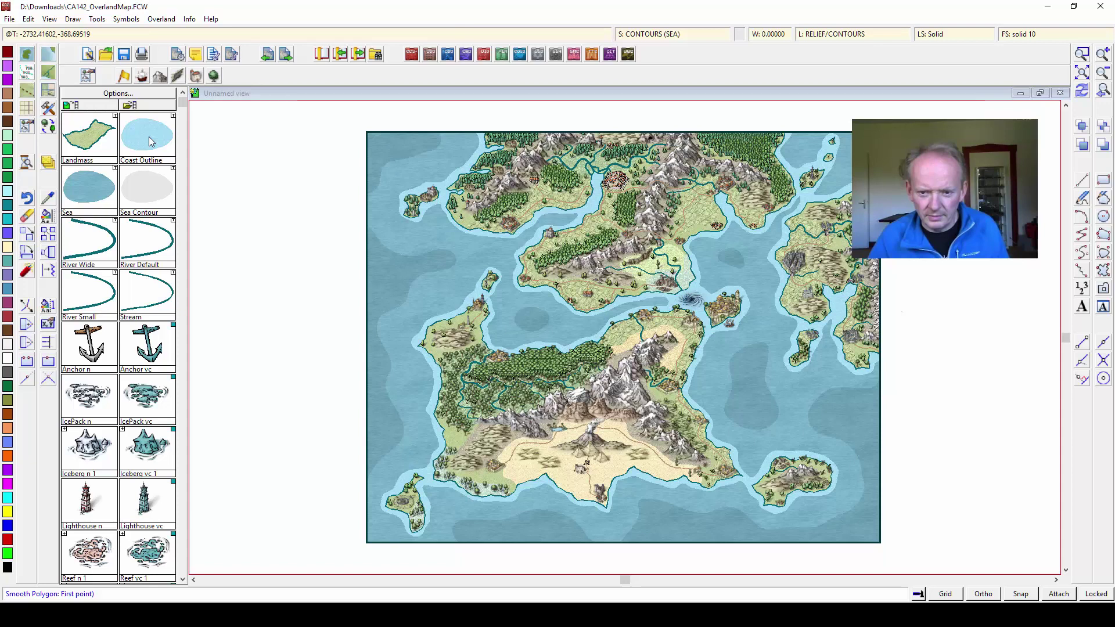
{"action": "right_click", "coordinate": [149, 141]}
{"action": "key", "text": "Return"}
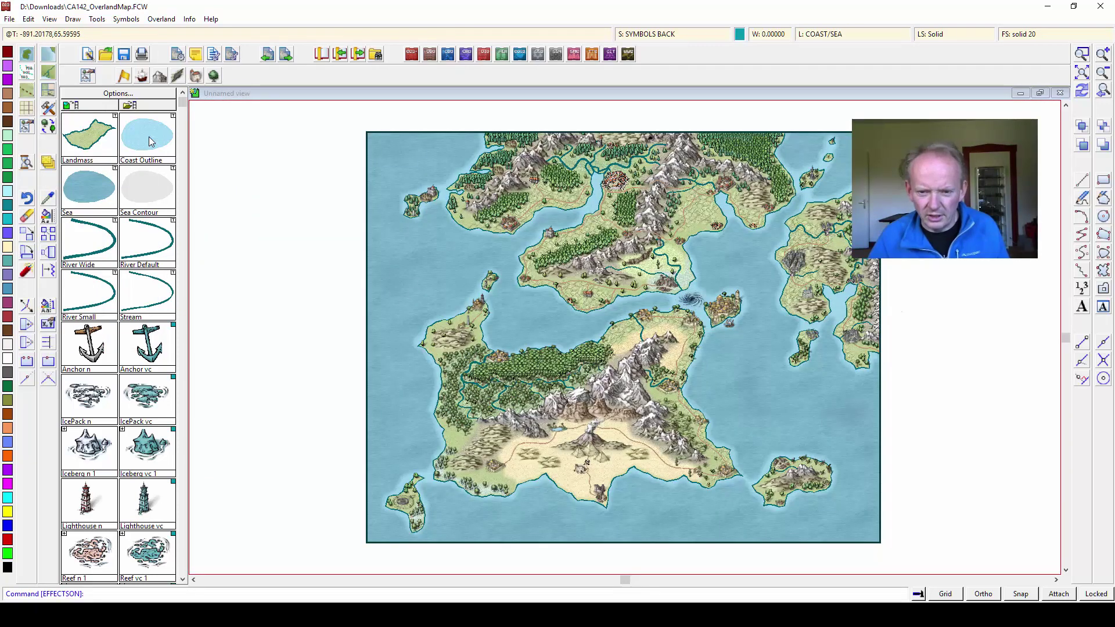
- Try an edge width of 5 for the Edge Fade, Inner effect on the CONTOURS (SEA) sheet
{"action": "left_click", "coordinate": [494, 230]}
{"action": "left_click", "coordinate": [616, 216]}
{"action": "left_click", "coordinate": [693, 263]}
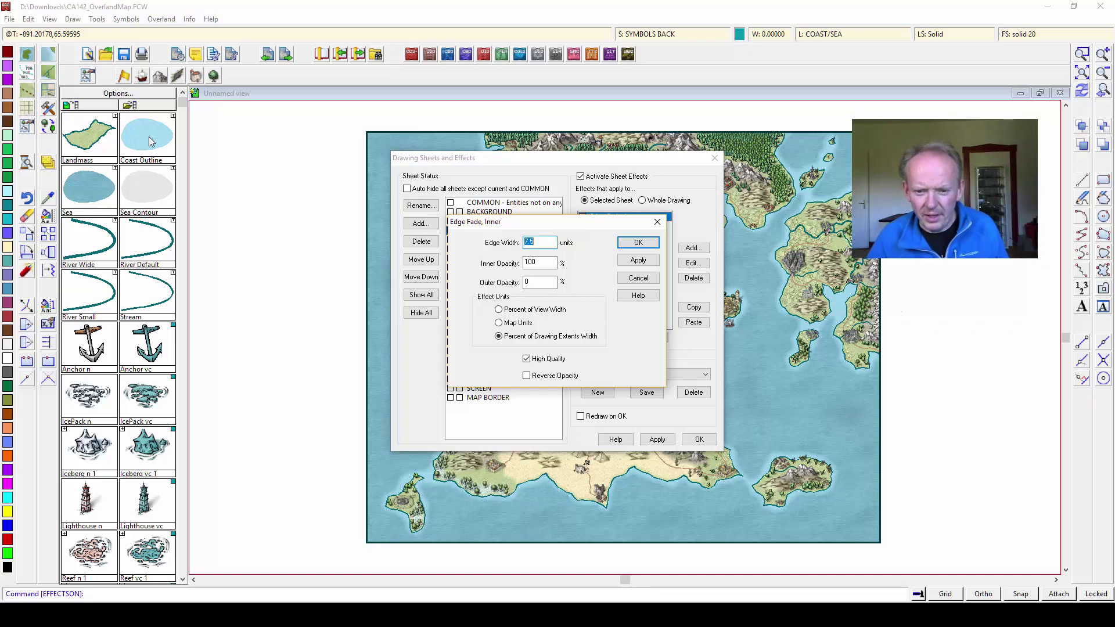
{"action": "type", "text": "15"}
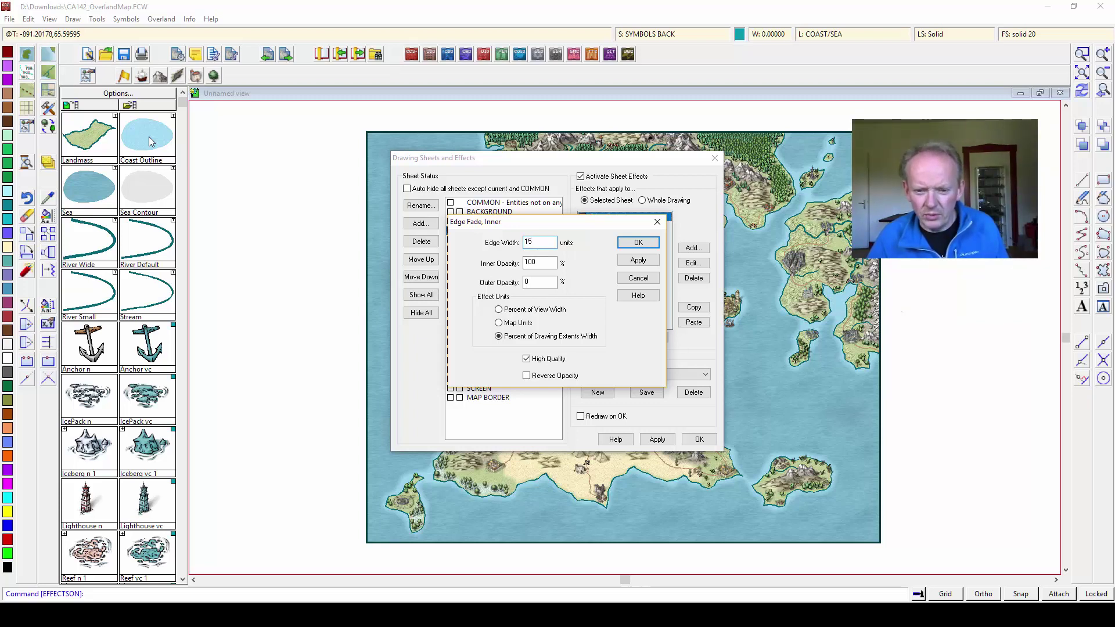
{"action": "key", "text": "ctrl+a"}
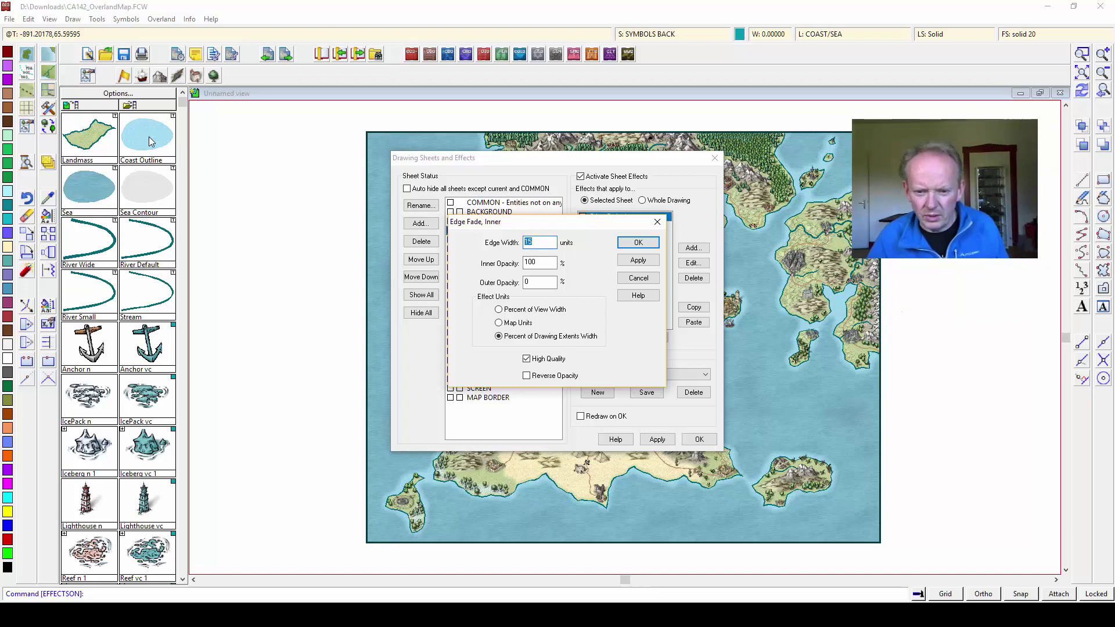
{"action": "key", "text": "Return"}
{"action": "key", "text": "Return"}
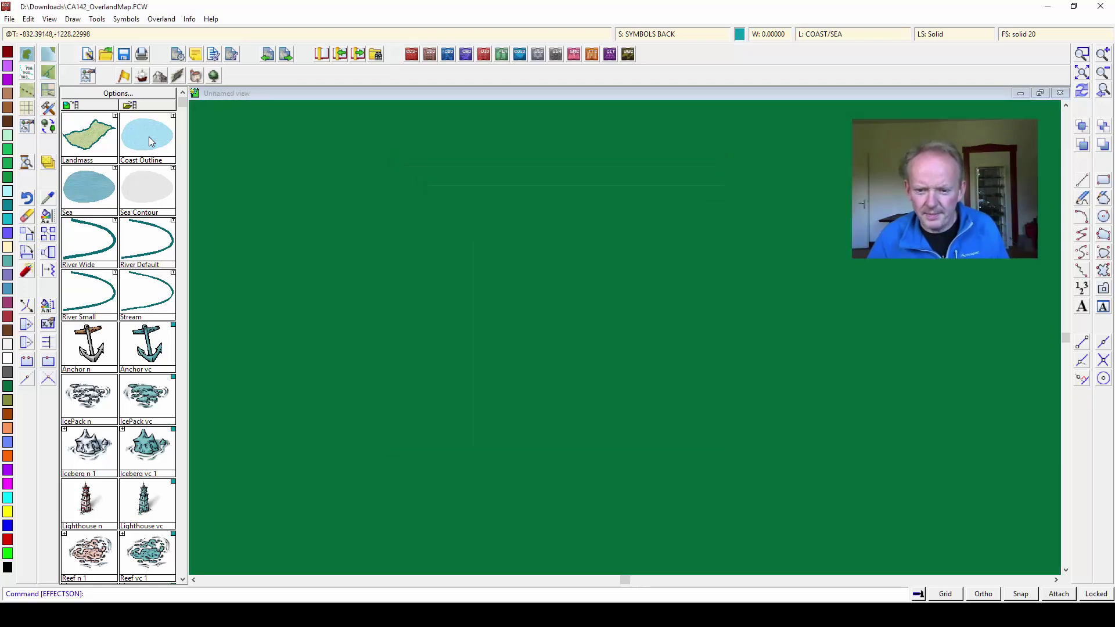
- Try an edge width of 2 for the sea contours' inner edge fade and inspect the northwestern sea up close
{"action": "left_click", "coordinate": [1081, 54]}
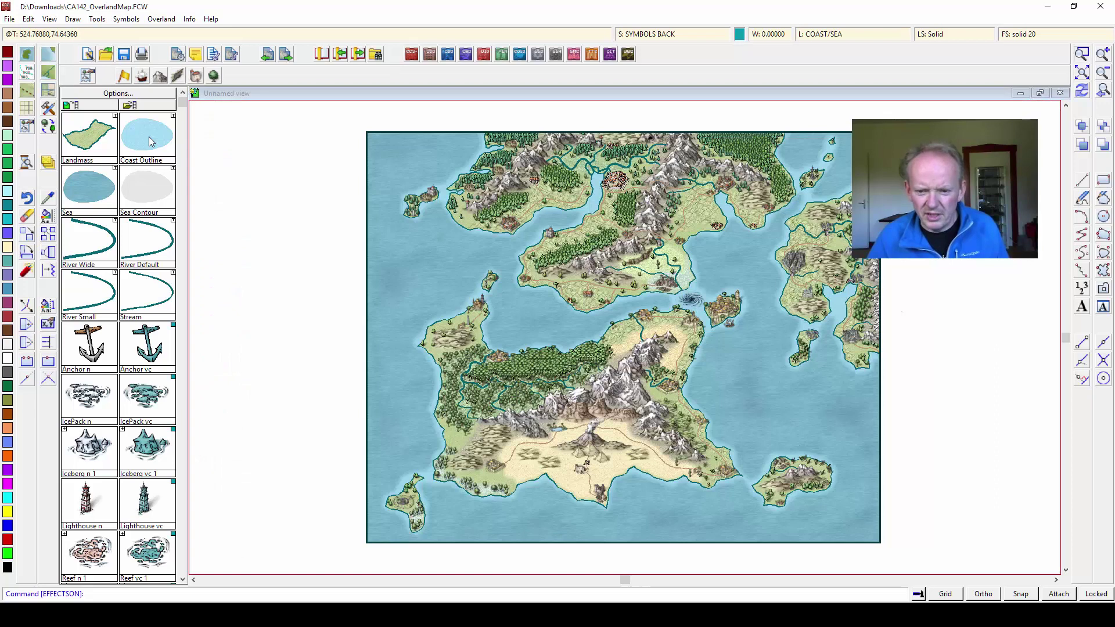
{"action": "left_click", "coordinate": [342, 219]}
{"action": "left_click", "coordinate": [457, 312]}
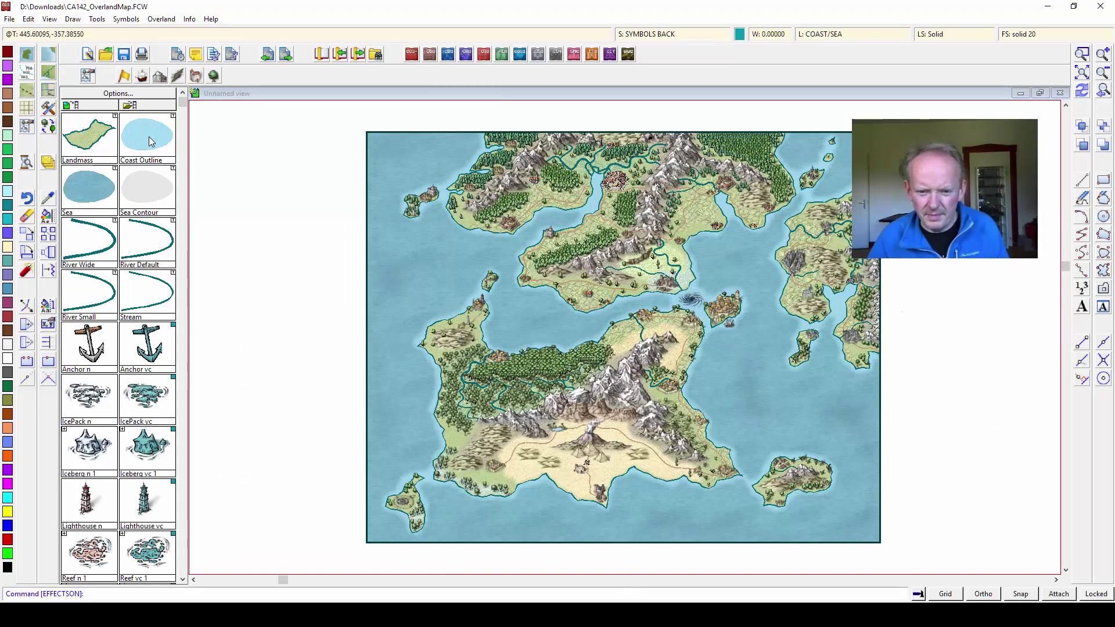
{"action": "key", "text": "Return"}
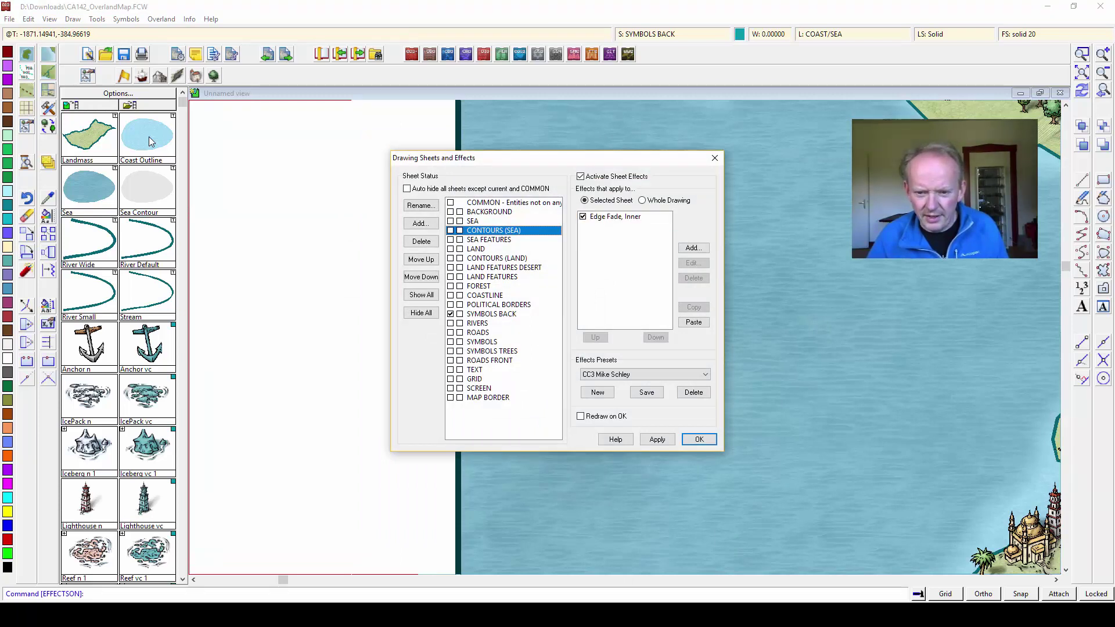
{"action": "left_click", "coordinate": [615, 216]}
{"action": "left_click", "coordinate": [693, 263]}
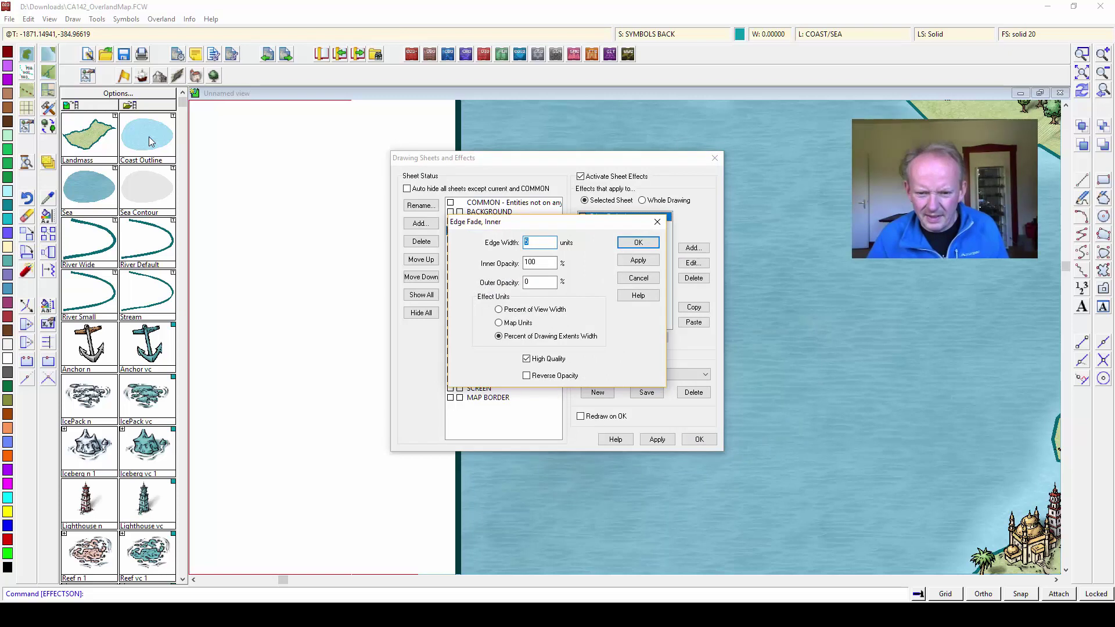
{"action": "type", "text": "2"}
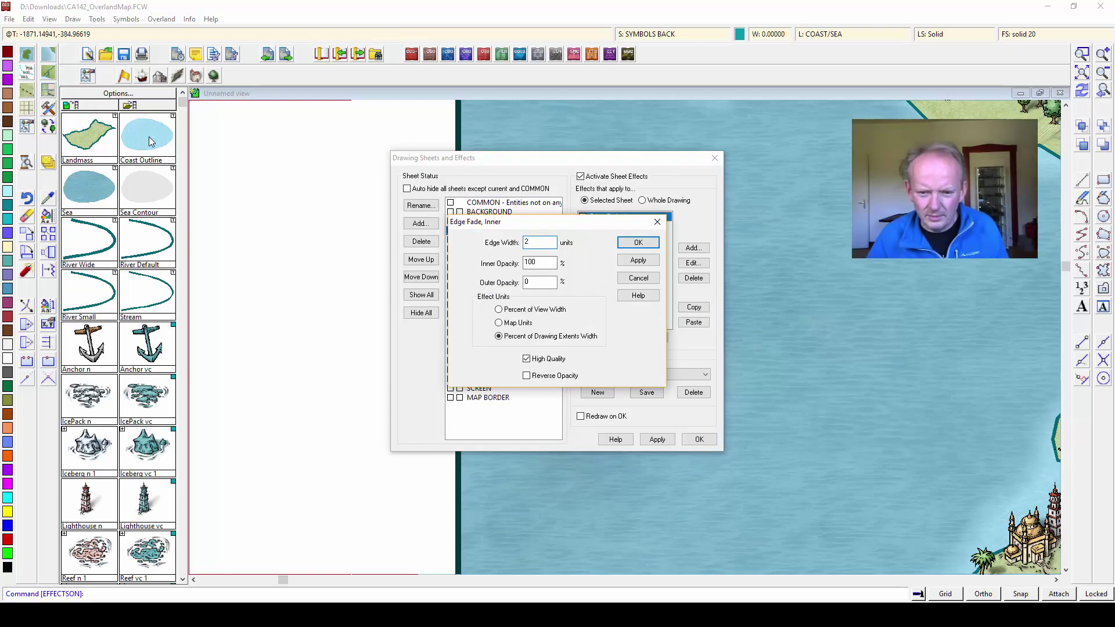
{"action": "key", "text": "Return"}
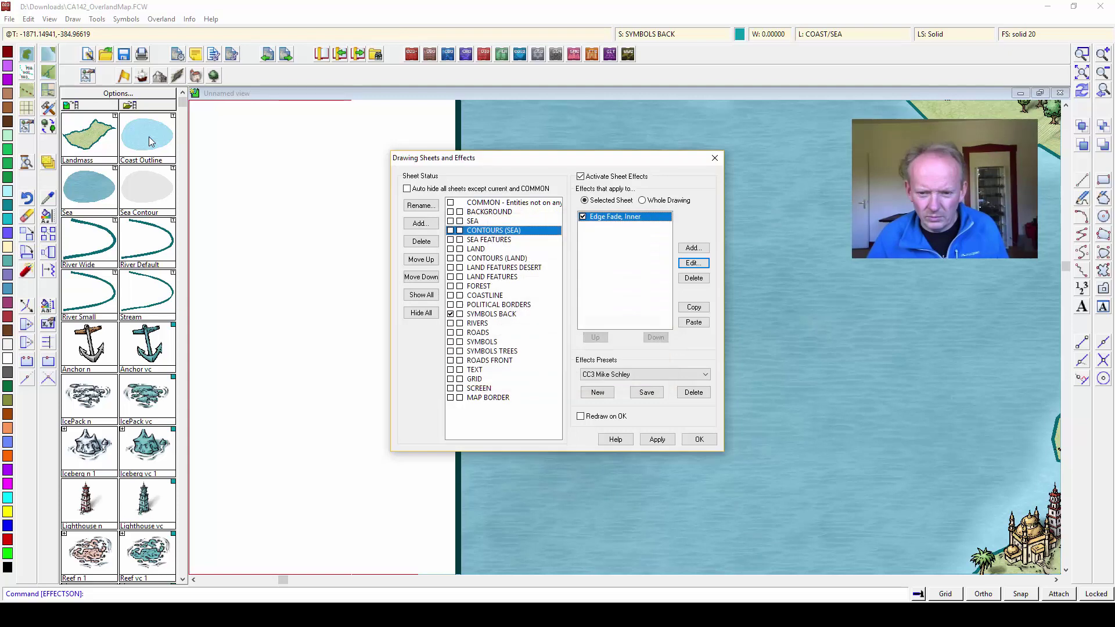
{"action": "key", "text": "Return"}
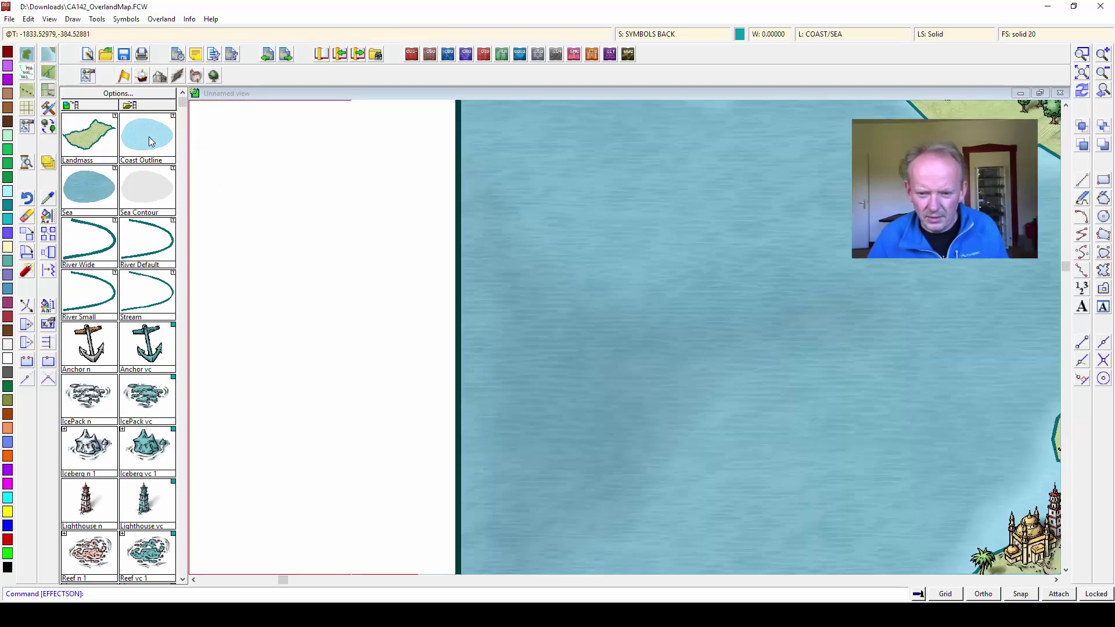
- Set the inner edge fade width on the CONTOURS (SEA) sheet to .75 and view the whole map
{"action": "left_click", "coordinate": [48, 162]}
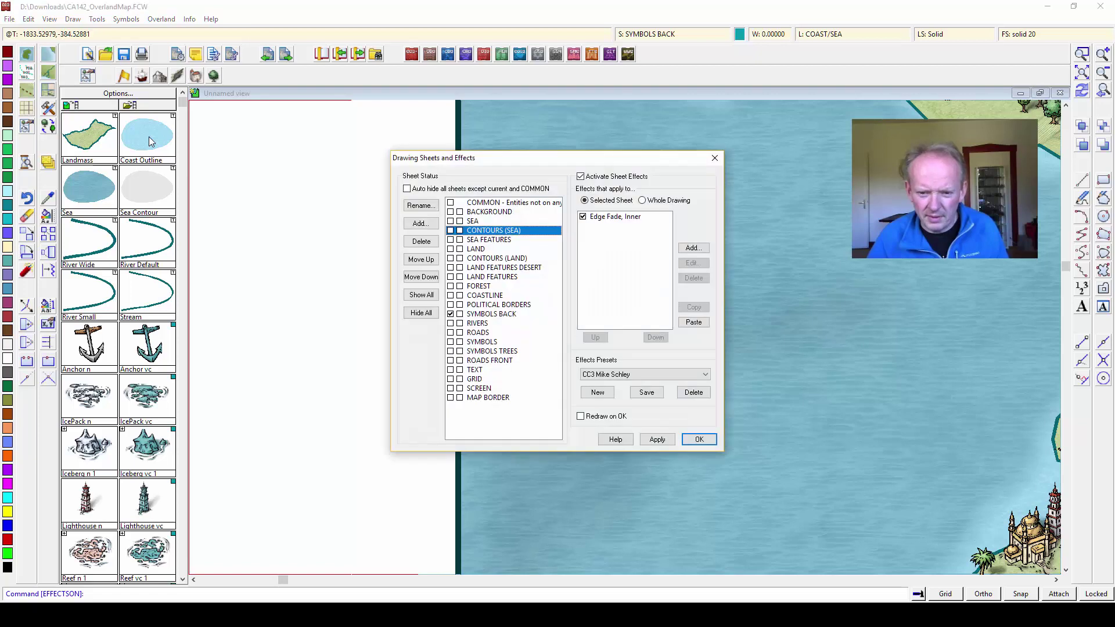
{"action": "left_click", "coordinate": [615, 216]}
{"action": "left_click", "coordinate": [694, 263]}
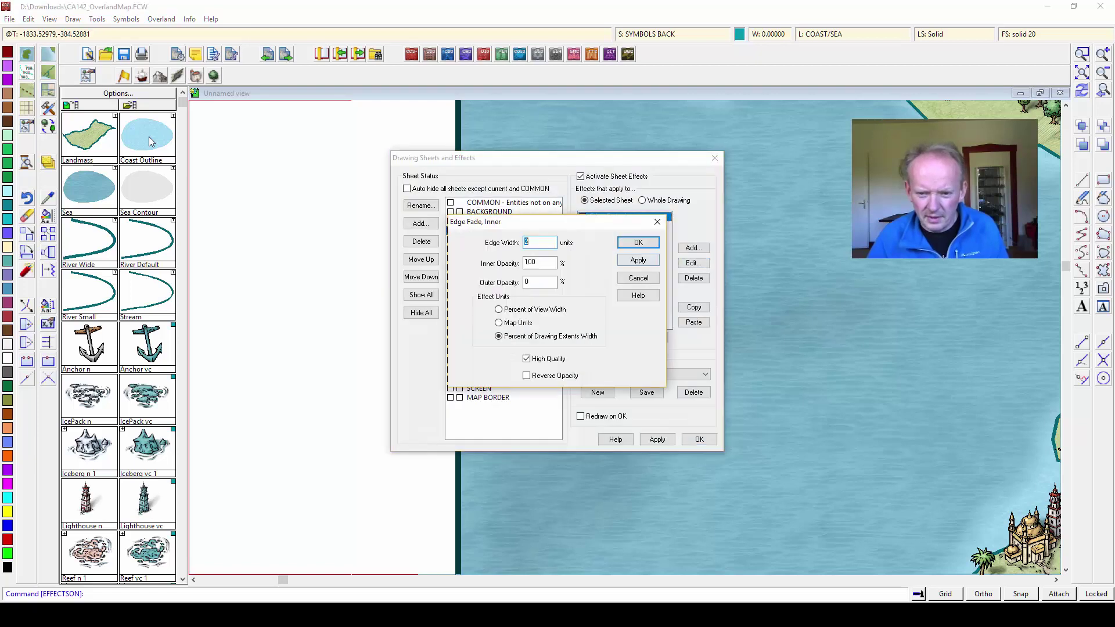
{"action": "key", "text": "BackSpace"}
{"action": "type", "text": ".75"}
{"action": "left_click", "coordinate": [637, 242]}
{"action": "key", "text": "Return"}
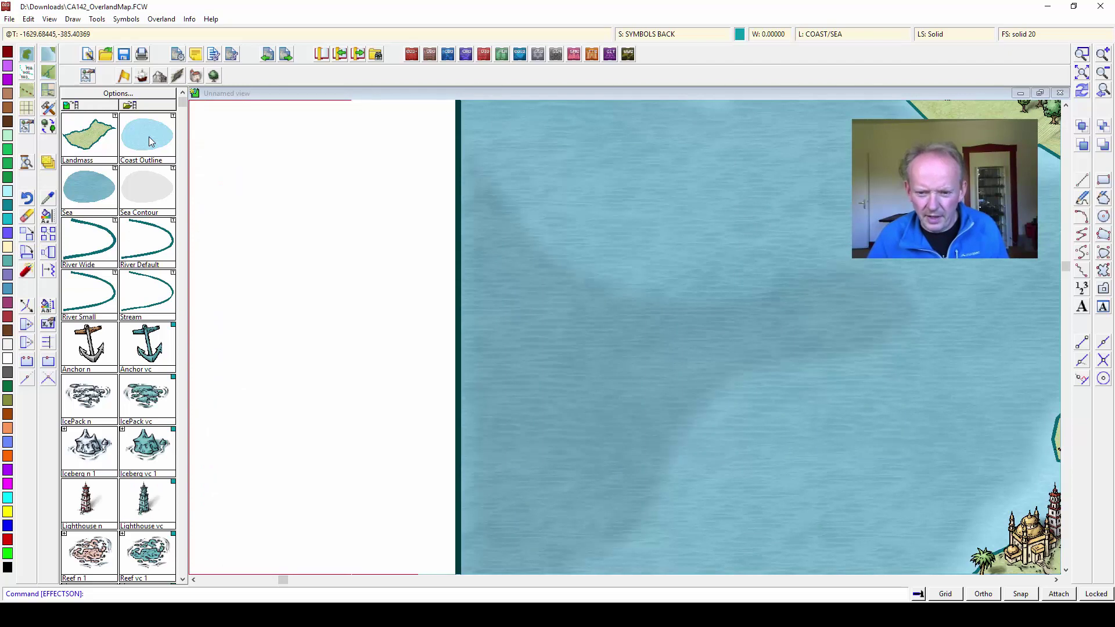
{"action": "left_click", "coordinate": [1103, 90]}
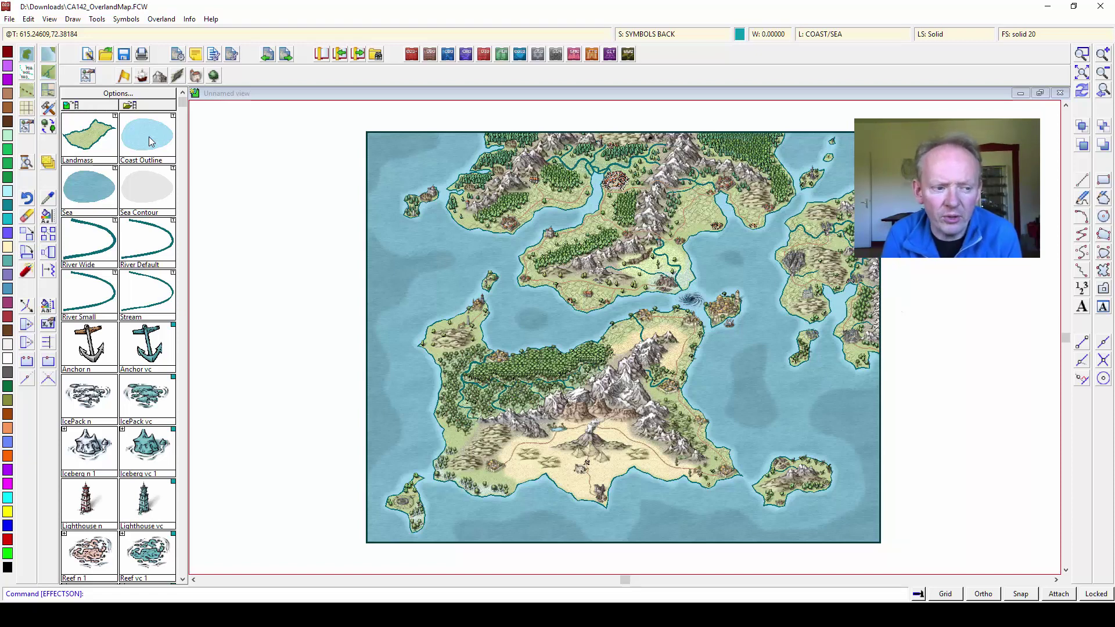
- Start a Border (Area) political border for the northern continent and set its colour to bright red, number 168
{"action": "key", "text": "alt+Tab"}
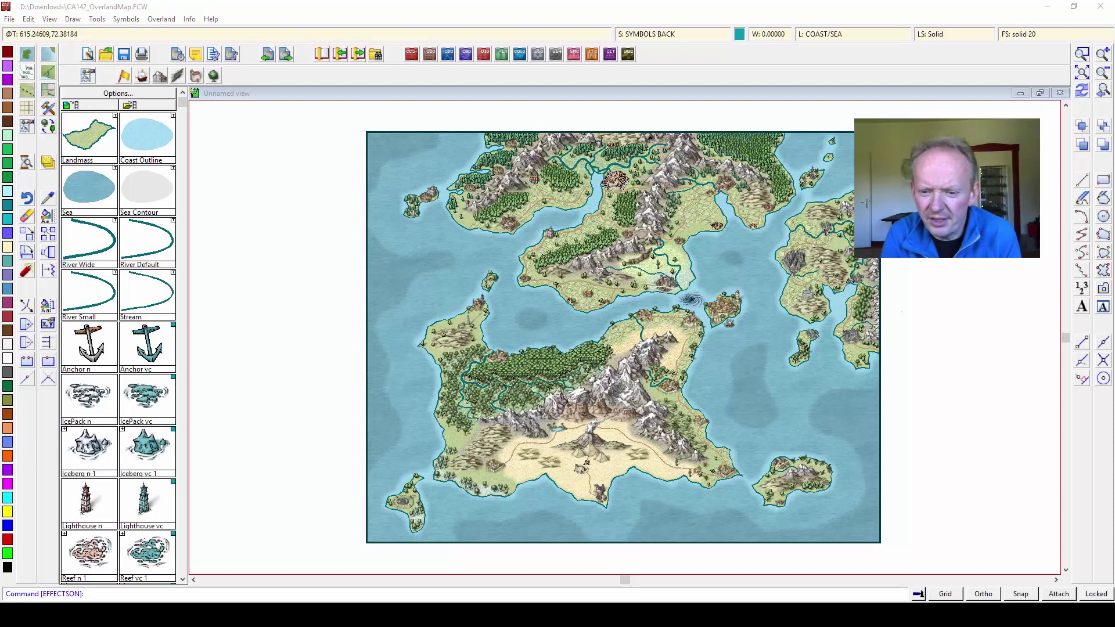
{"action": "left_click", "coordinate": [1083, 55]}
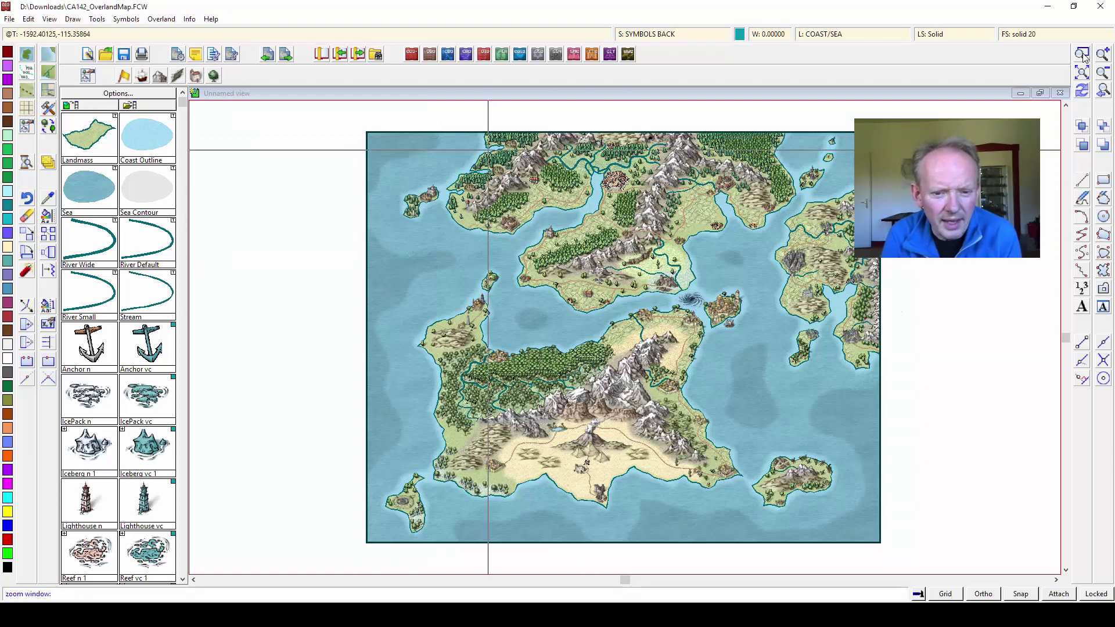
{"action": "left_click", "coordinate": [433, 122]}
{"action": "left_click", "coordinate": [804, 317]}
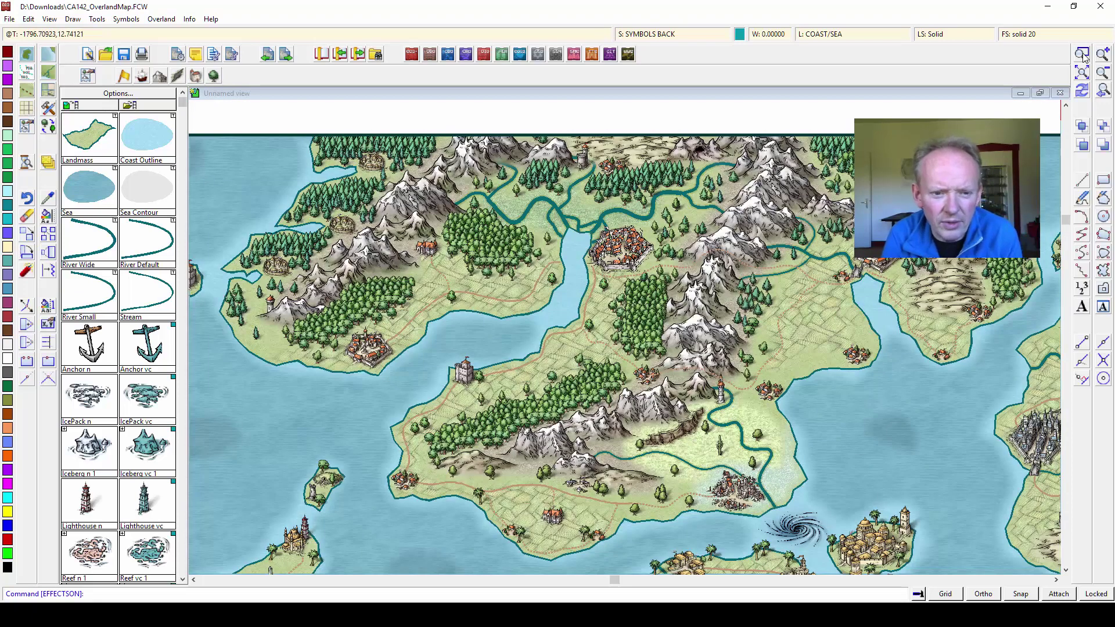
{"action": "left_click", "coordinate": [124, 76]}
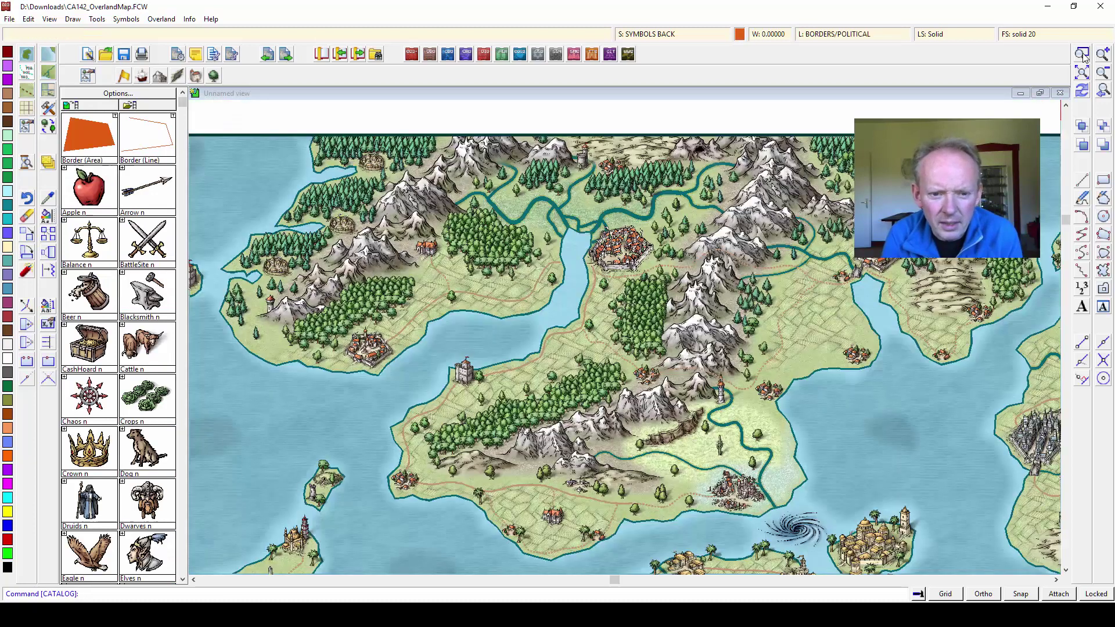
{"action": "left_click", "coordinate": [89, 138]}
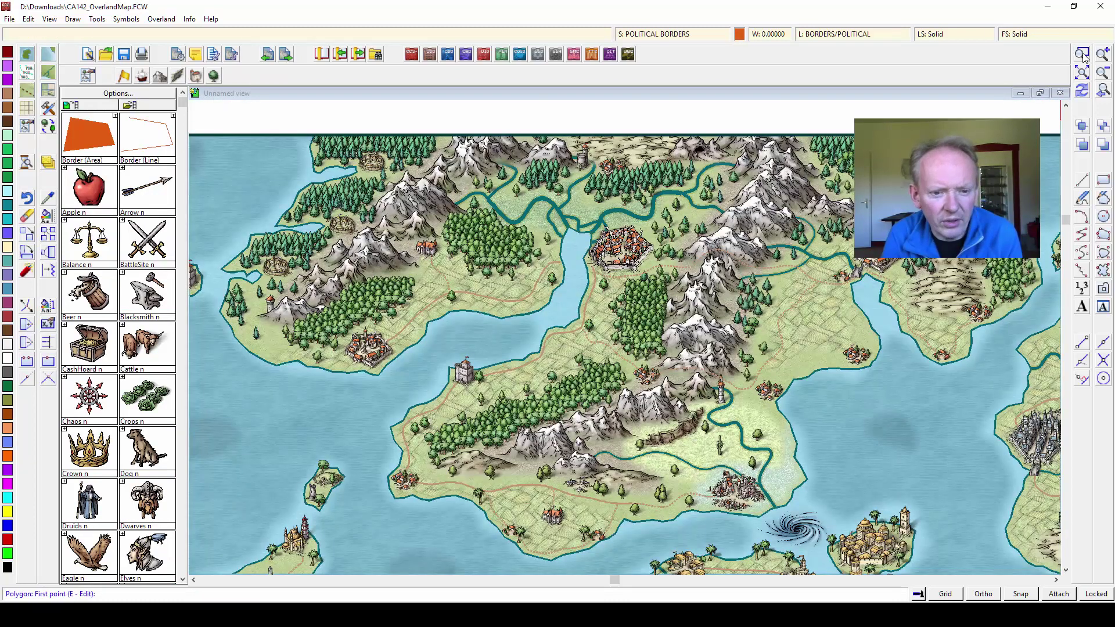
{"action": "left_click", "coordinate": [739, 33]}
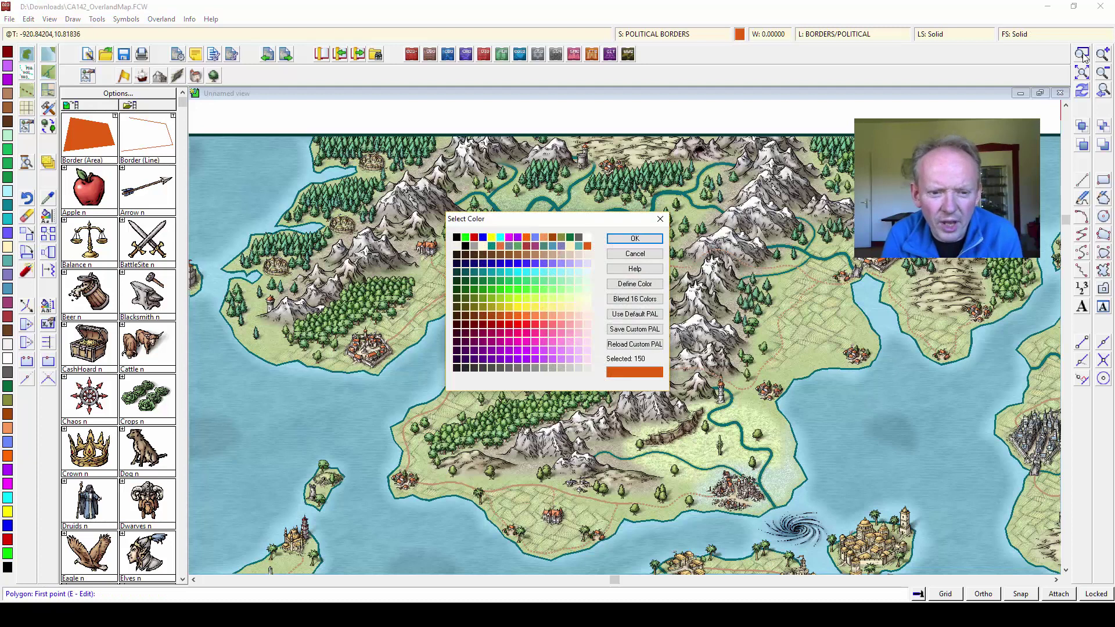
{"action": "left_click", "coordinate": [517, 325]}
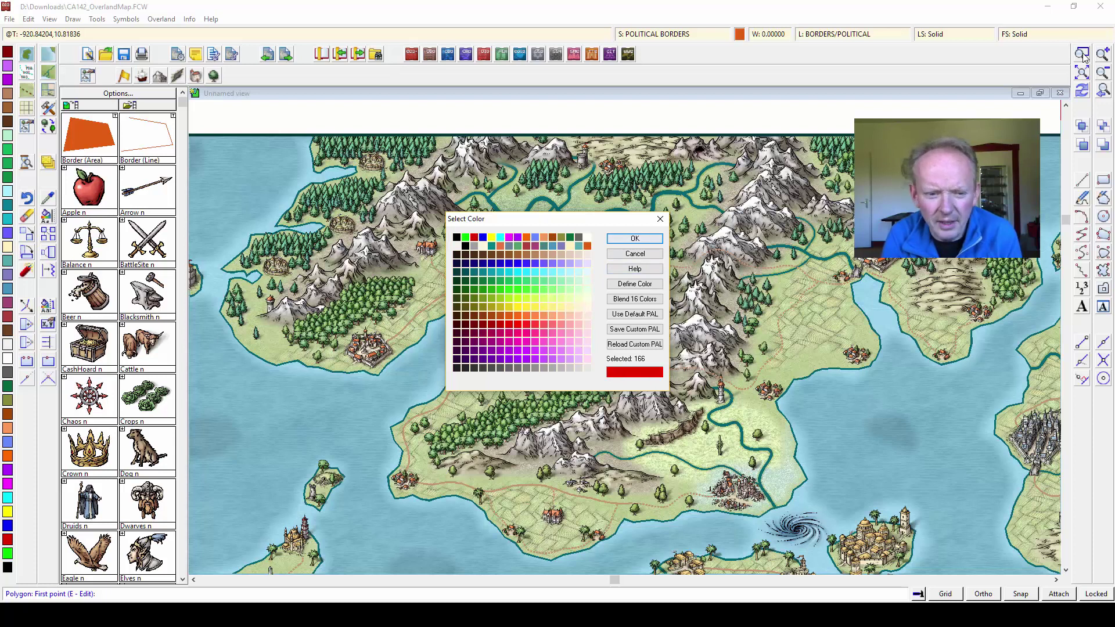
{"action": "left_click", "coordinate": [527, 324]}
{"action": "key", "text": "Return"}
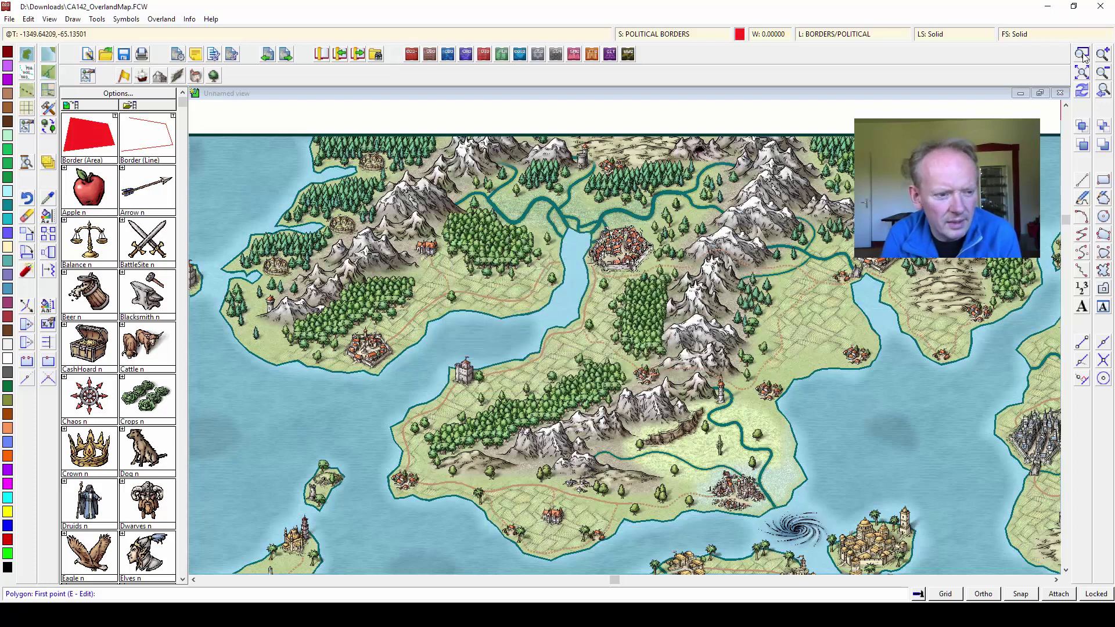
- Draw the red border area between the northern continent's two mountain ranges, tracing its southwestern coast and closing beyond the map's northern edge
{"action": "left_click", "coordinate": [490, 127]}
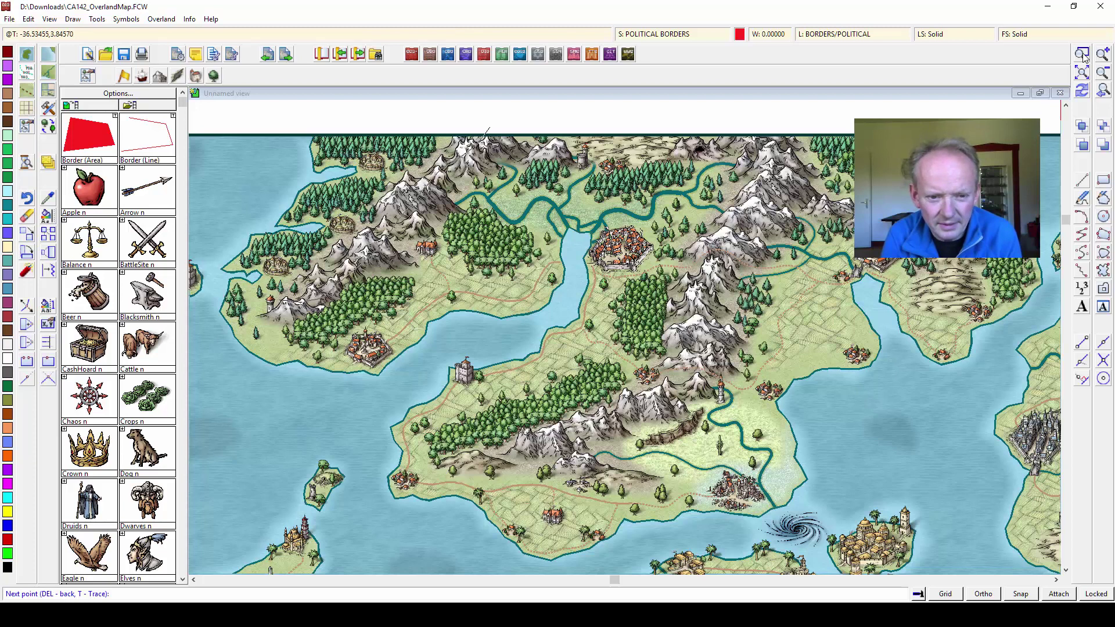
{"action": "key", "text": "t"}
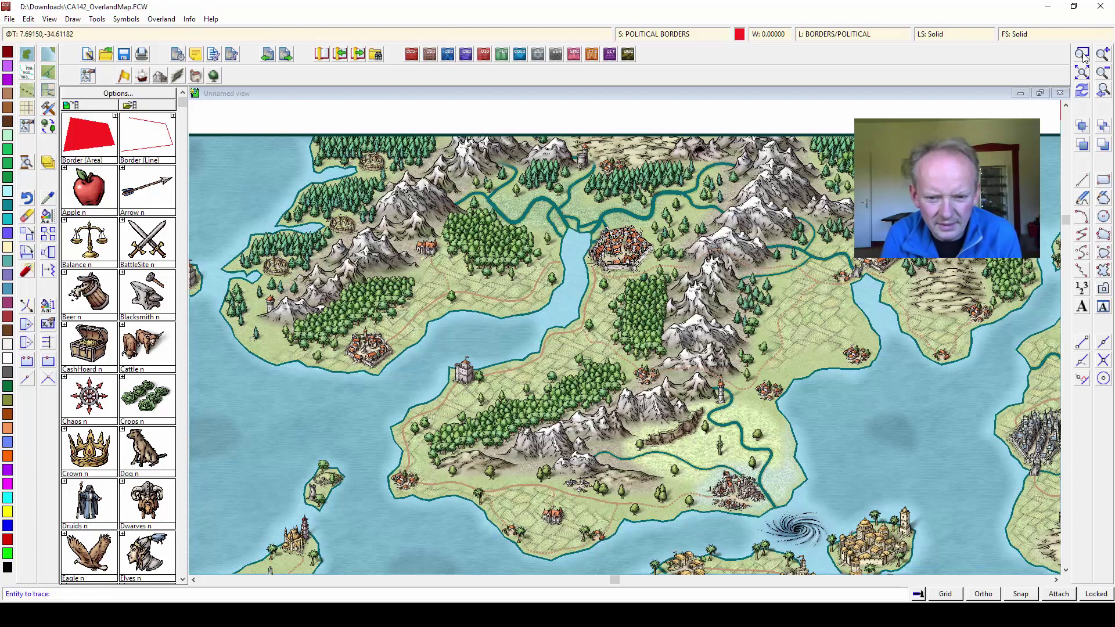
{"action": "left_click", "coordinate": [244, 342]}
{"action": "left_click", "coordinate": [244, 343]}
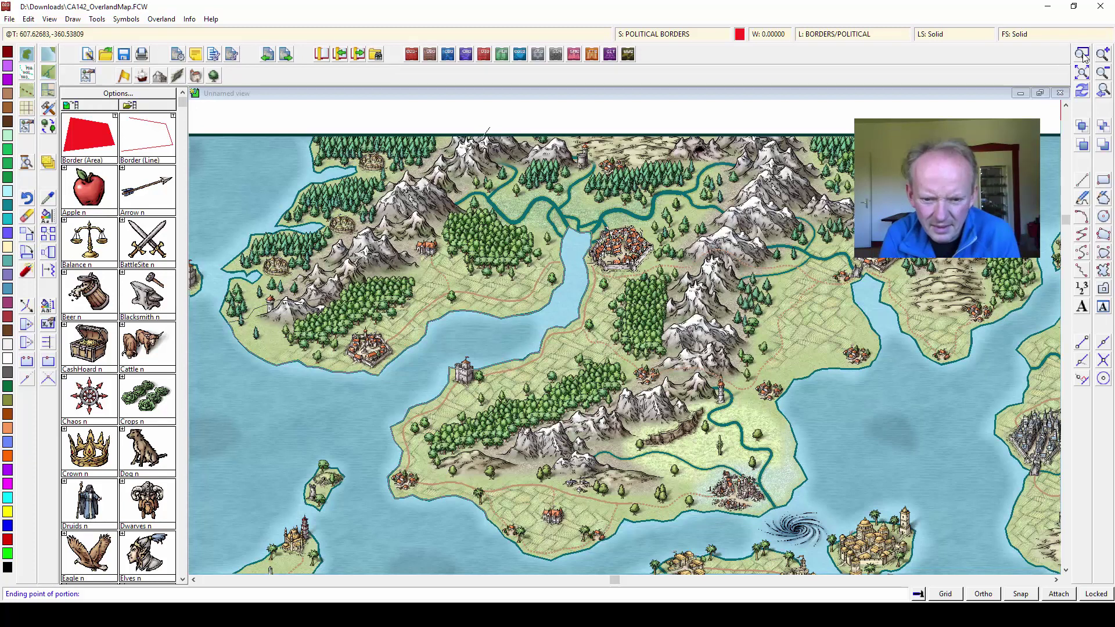
{"action": "left_click", "coordinate": [633, 520]}
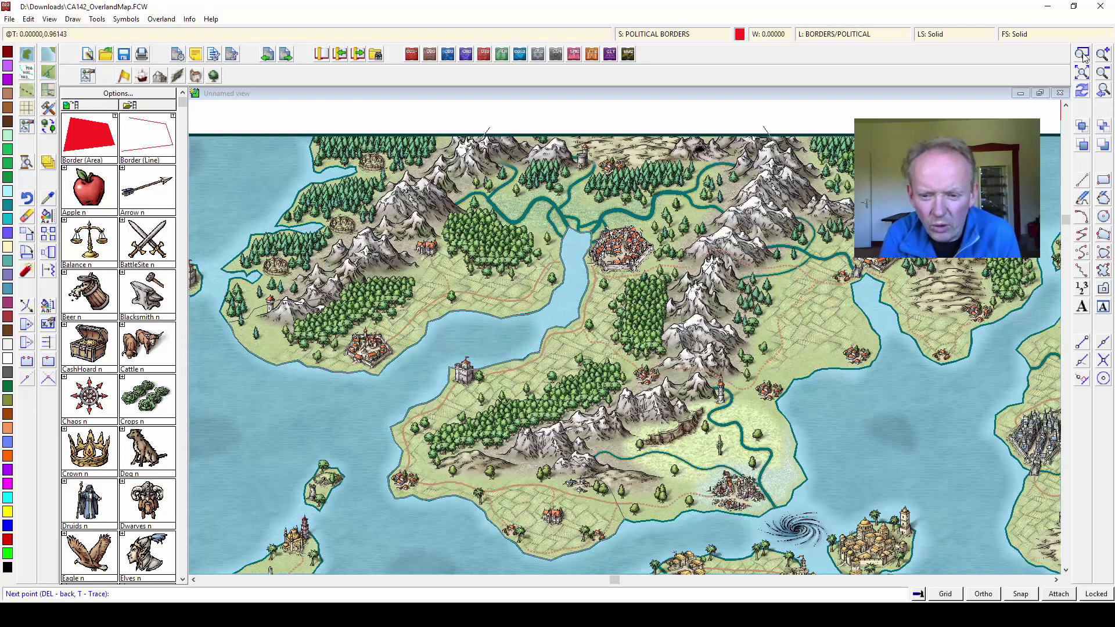
{"action": "left_click", "coordinate": [732, 105]}
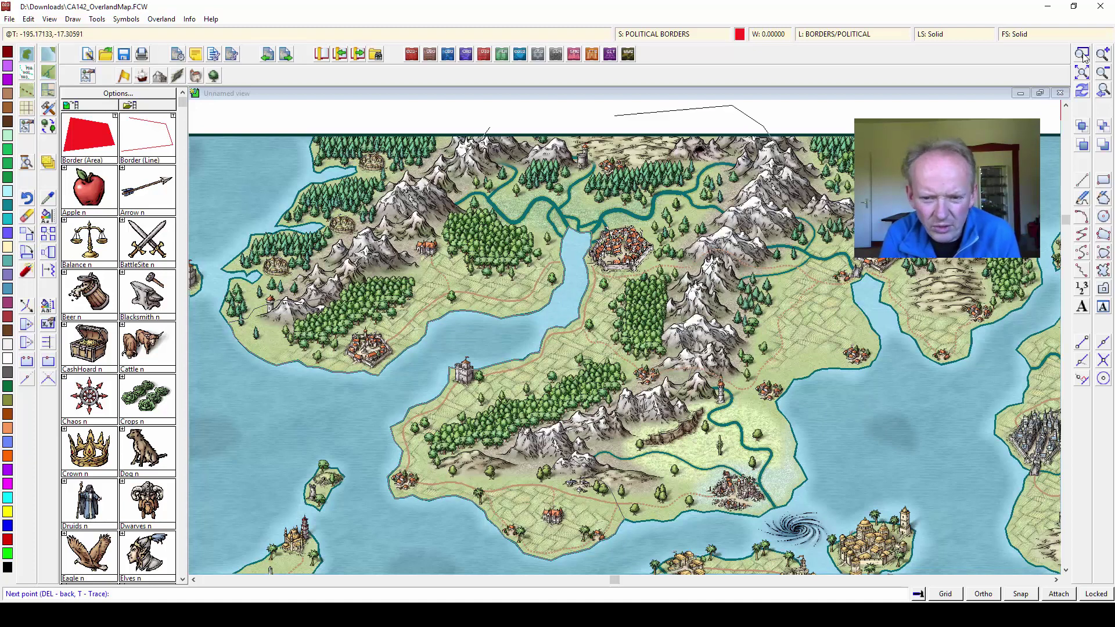
{"action": "left_click", "coordinate": [506, 104]}
{"action": "right_click", "coordinate": [505, 104]}
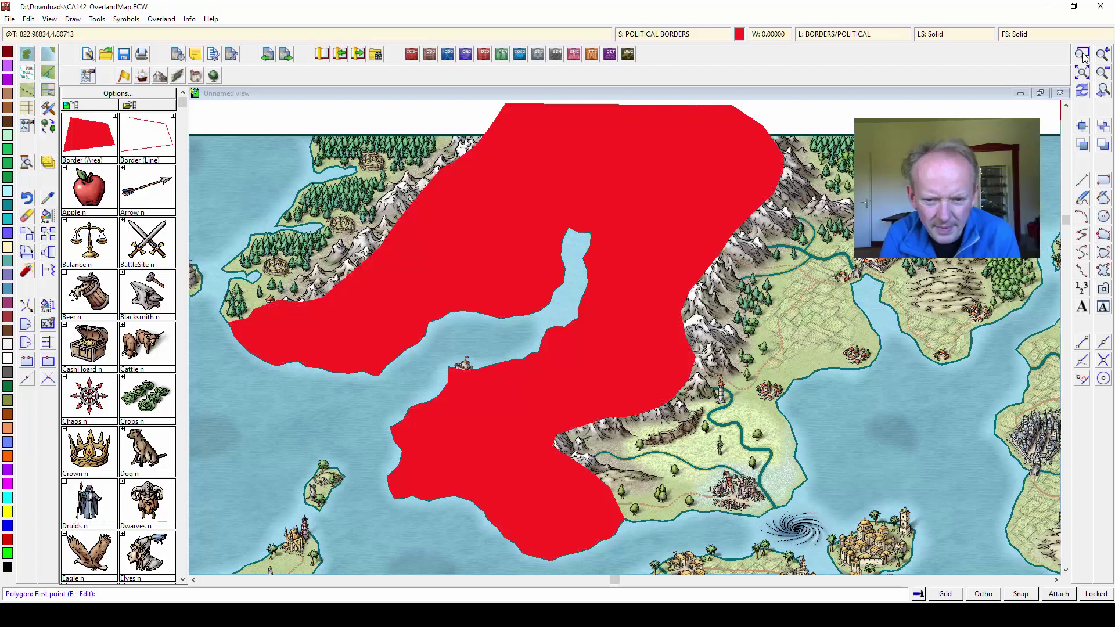
{"action": "left_click", "coordinate": [1082, 54]}
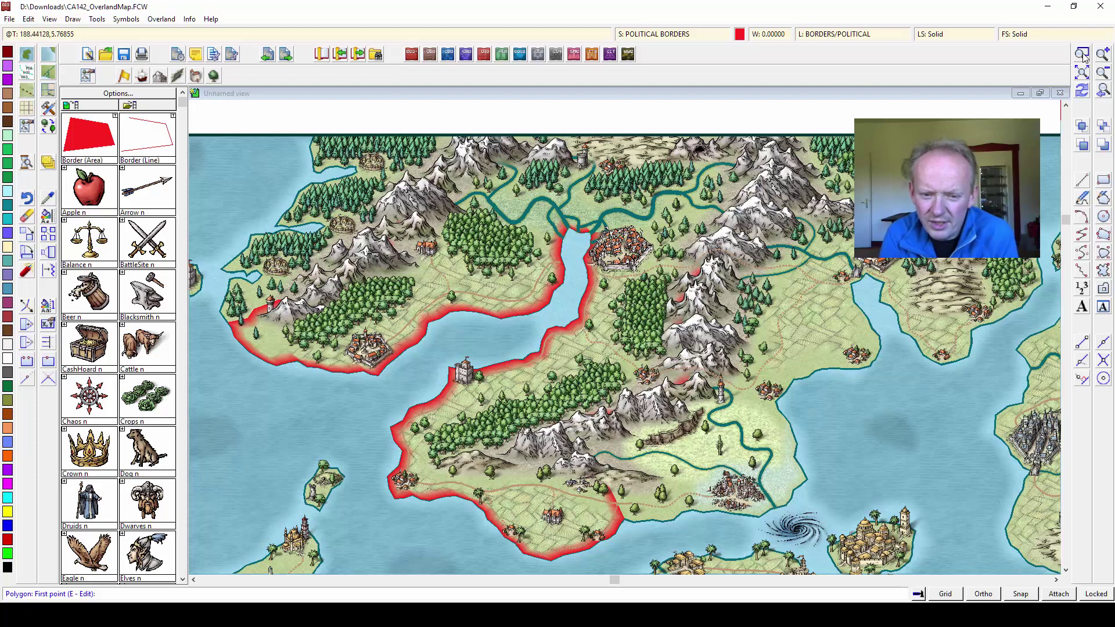
- Set the political border colour to bright blue, number 56, for the northern continent's eastern realm
{"action": "left_click", "coordinate": [739, 34]}
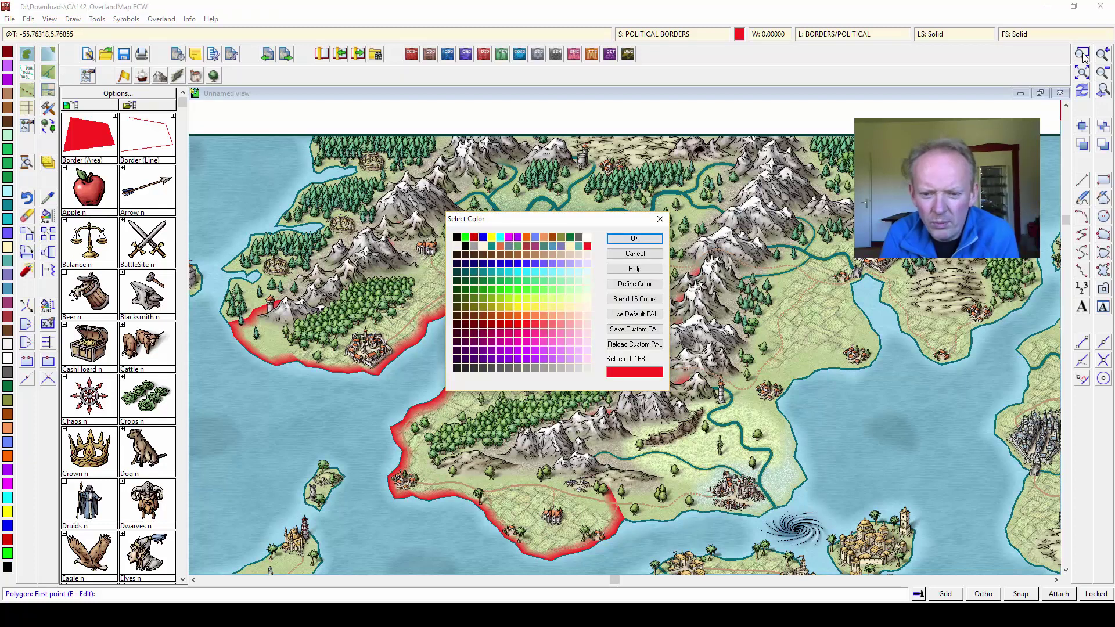
{"action": "left_click", "coordinate": [526, 263]}
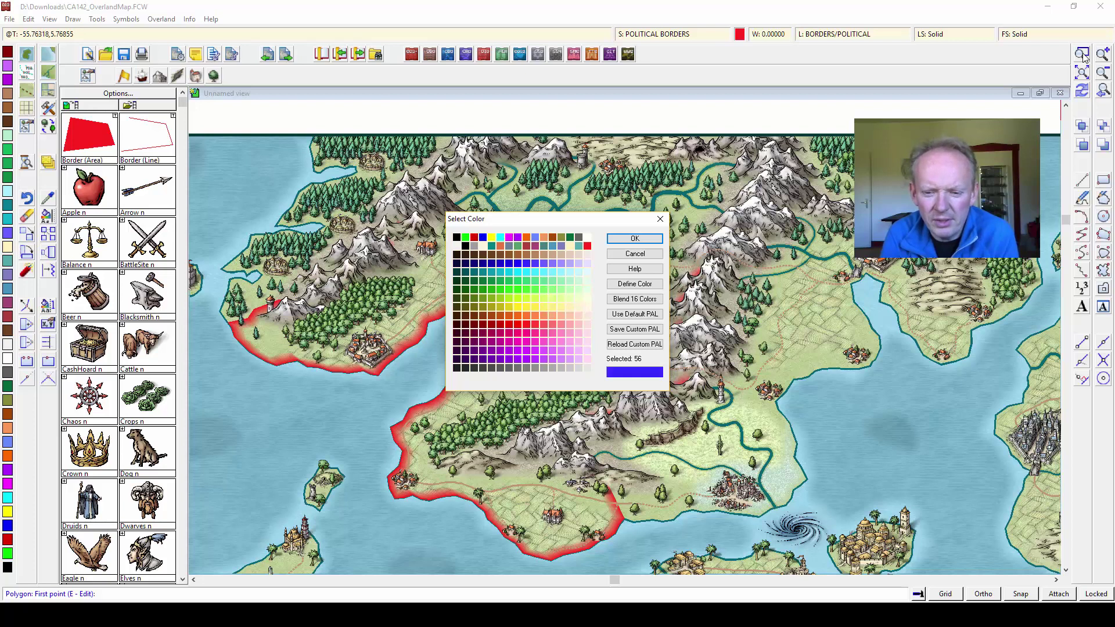
{"action": "left_click", "coordinate": [509, 264]}
{"action": "left_click", "coordinate": [527, 263]}
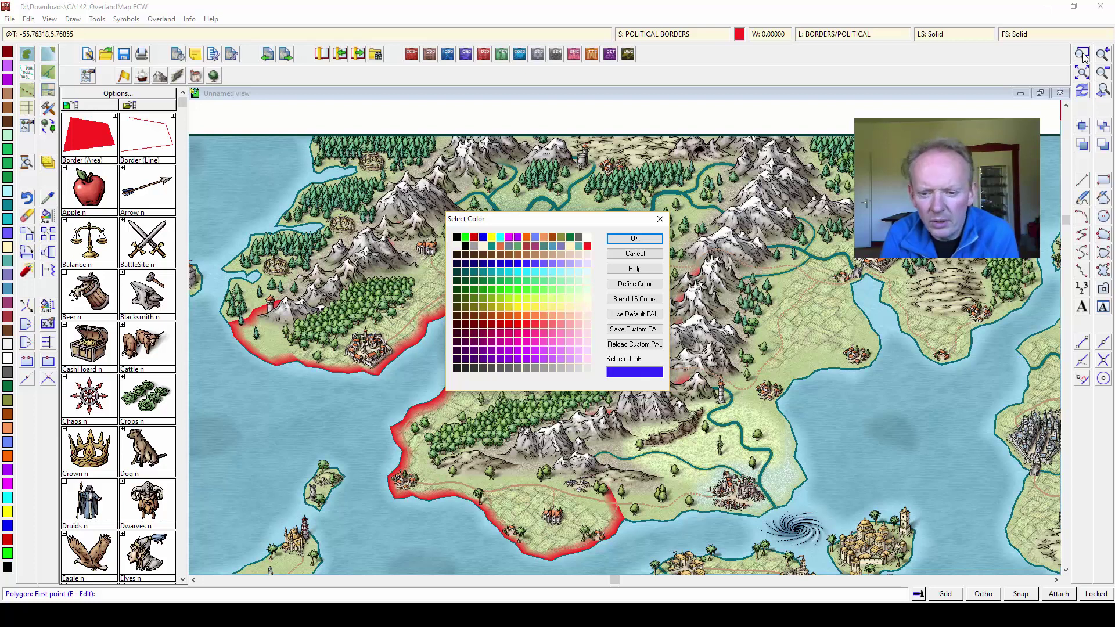
{"action": "left_click", "coordinate": [634, 238]}
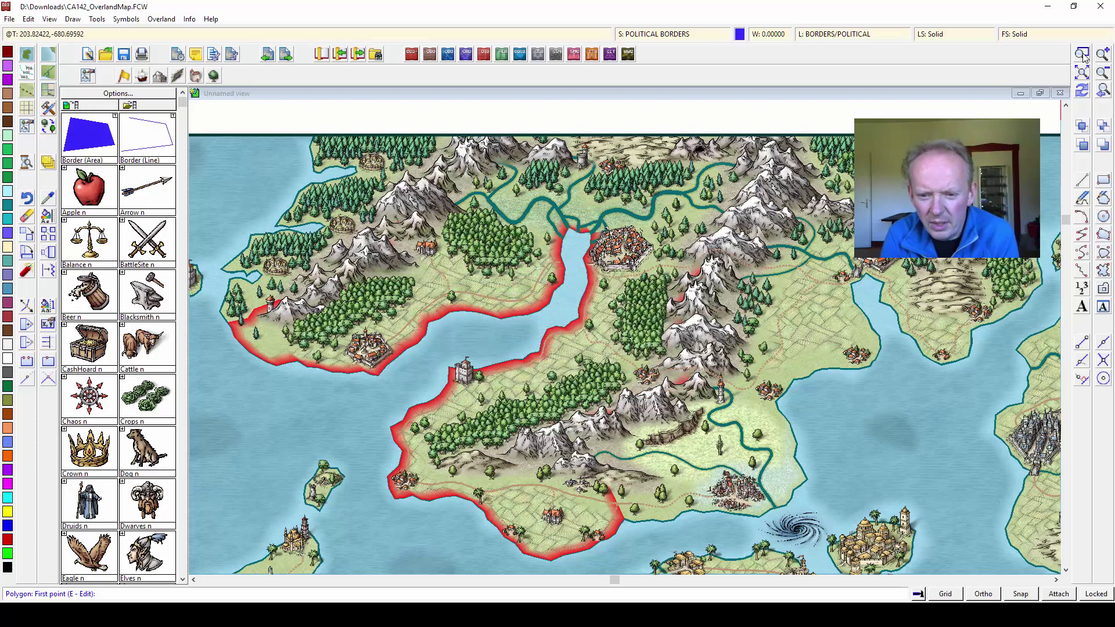
- Draw the blue border area beside the red realm, tracing the northern continent's southeastern coast and closing inland through the mountains
{"action": "left_click", "coordinate": [624, 511]}
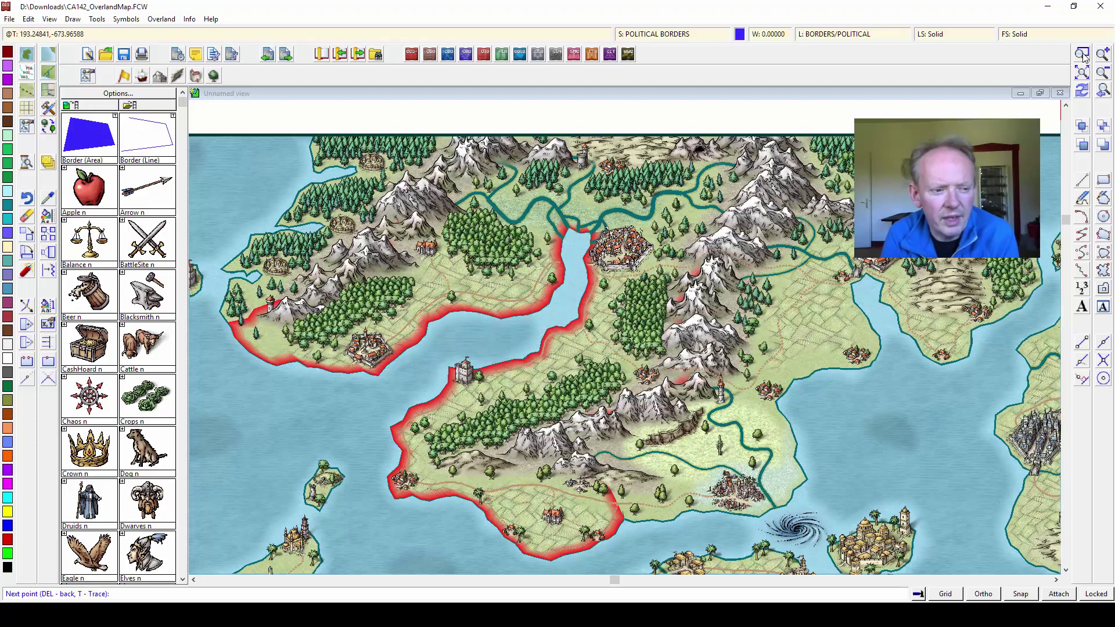
{"action": "key", "text": "t"}
{"action": "left_click", "coordinate": [651, 521]}
{"action": "left_click", "coordinate": [627, 520]}
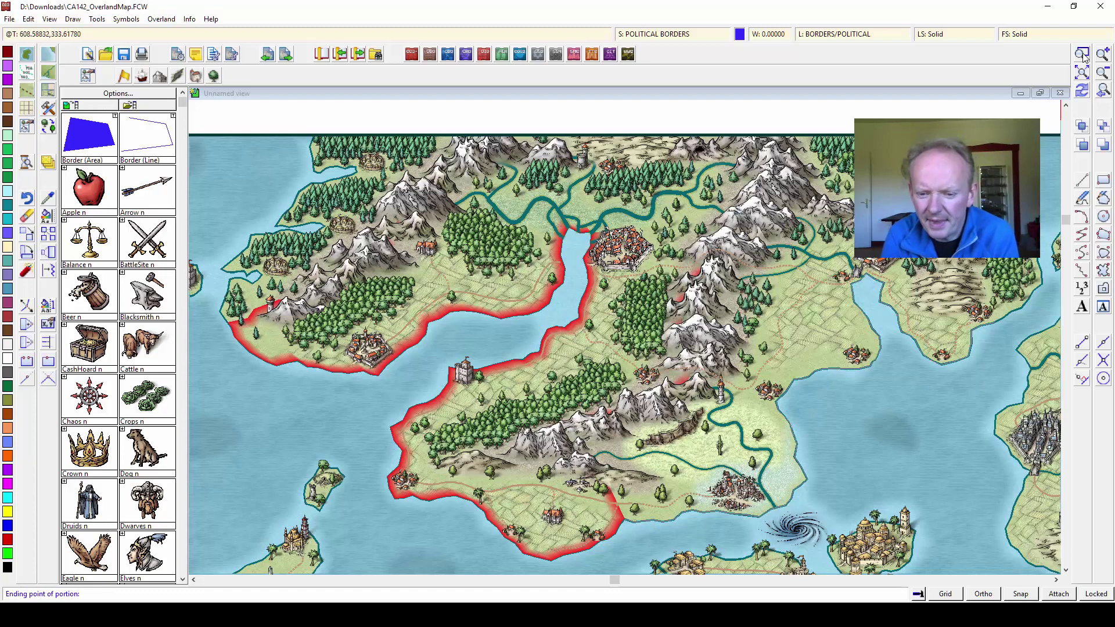
{"action": "left_click", "coordinate": [999, 307]}
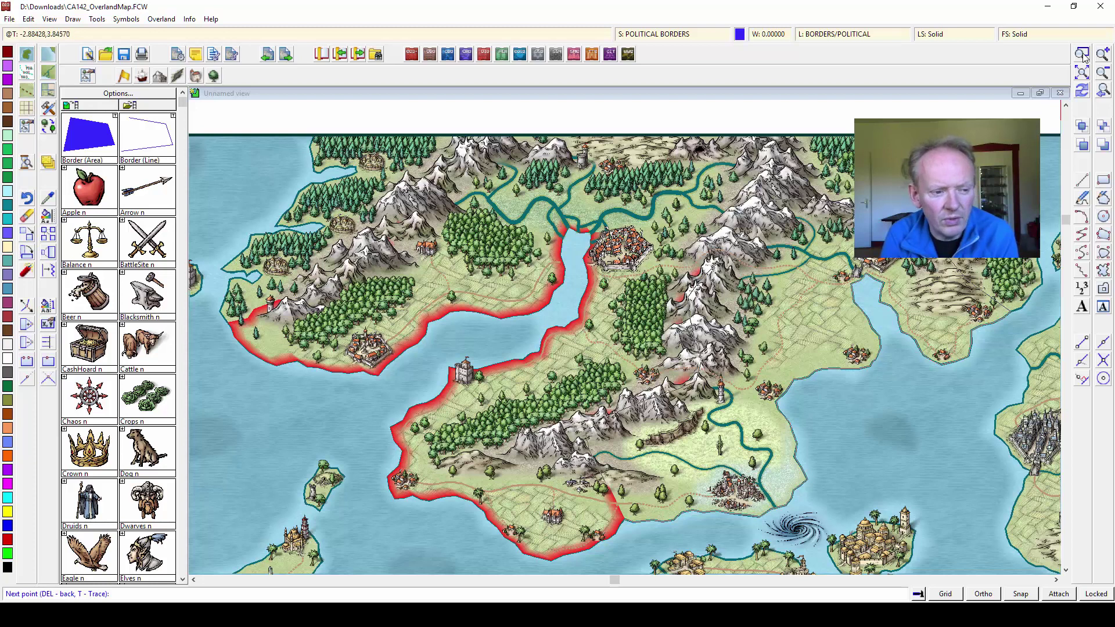
{"action": "key", "text": "Return"}
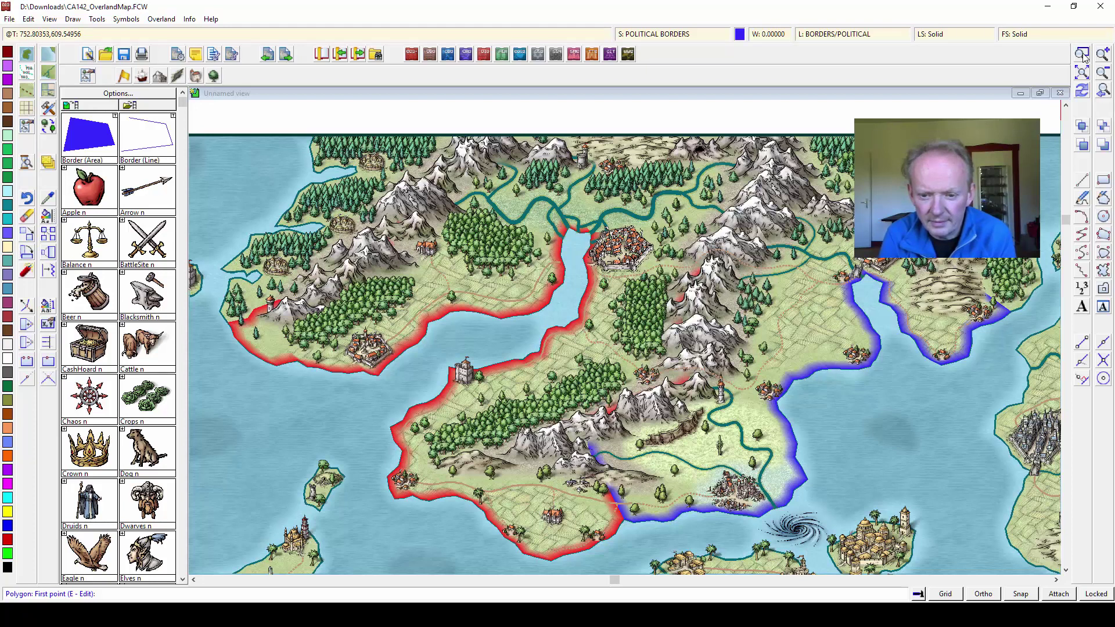
- Try moving the POLITICAL BORDERS sheet down the sheet order to directly after SYMBOLS TREES and apply it
{"action": "key", "text": "ctrl+shift+s"}
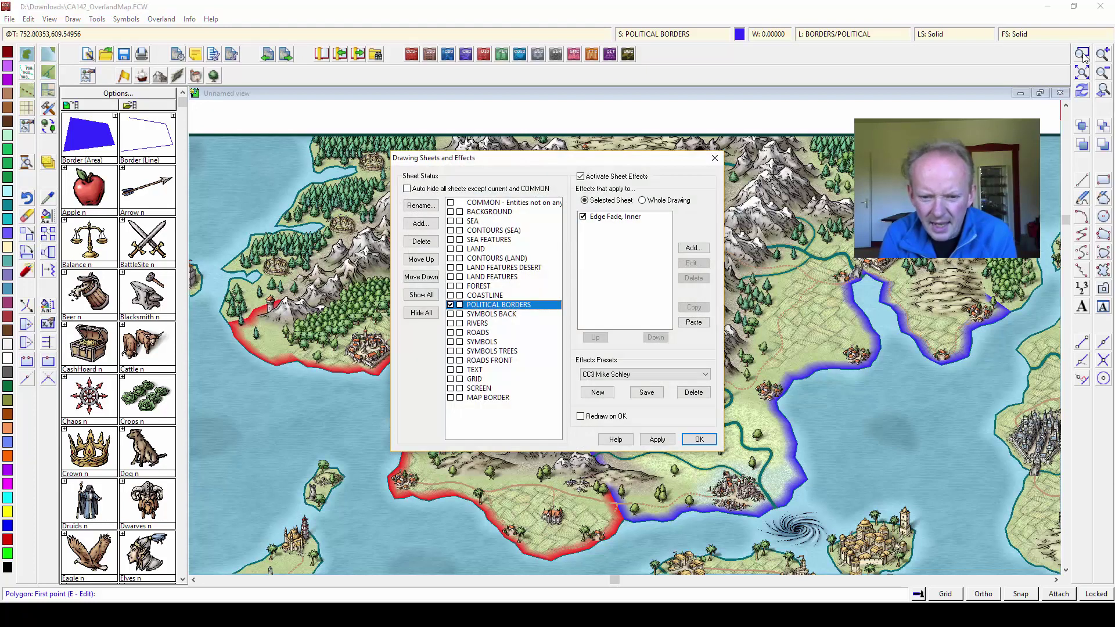
{"action": "key", "text": "shift+Tab"}
{"action": "key", "text": "shift+Tab"}
{"action": "key", "text": "space"}
{"action": "key", "text": "space"}
{"action": "key", "text": "space"}
{"action": "key", "text": "space"}
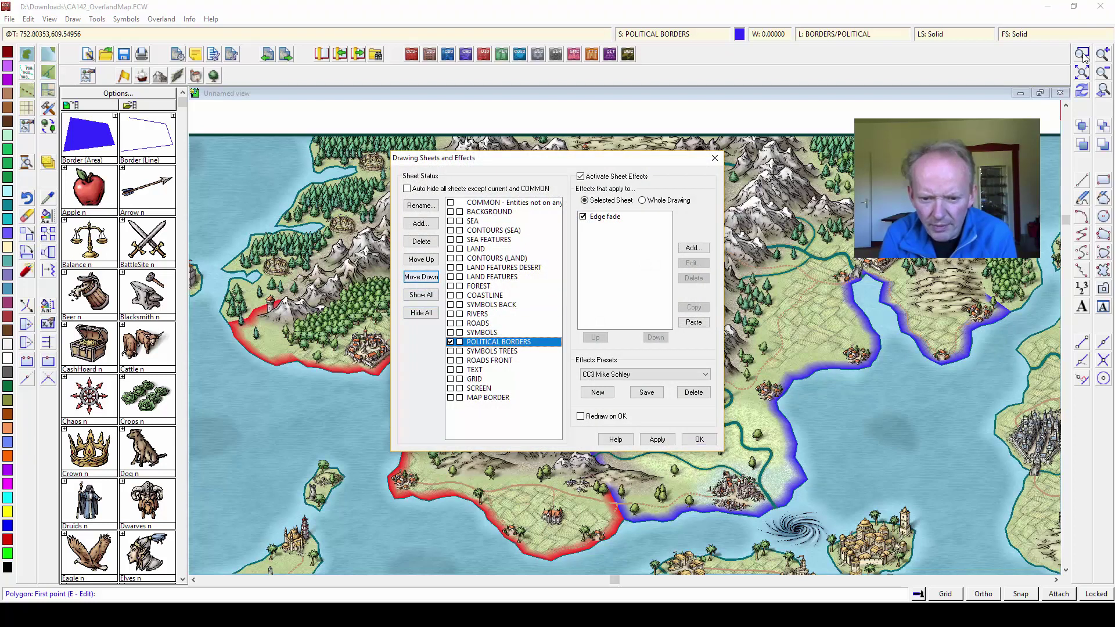
{"action": "key", "text": "space"}
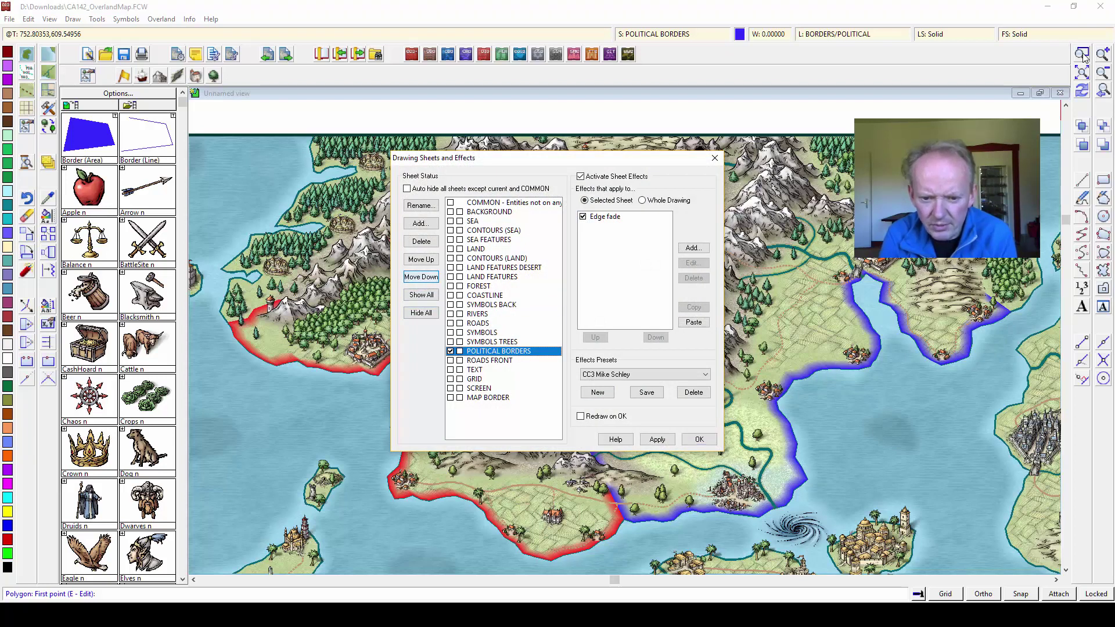
{"action": "key", "text": "Return"}
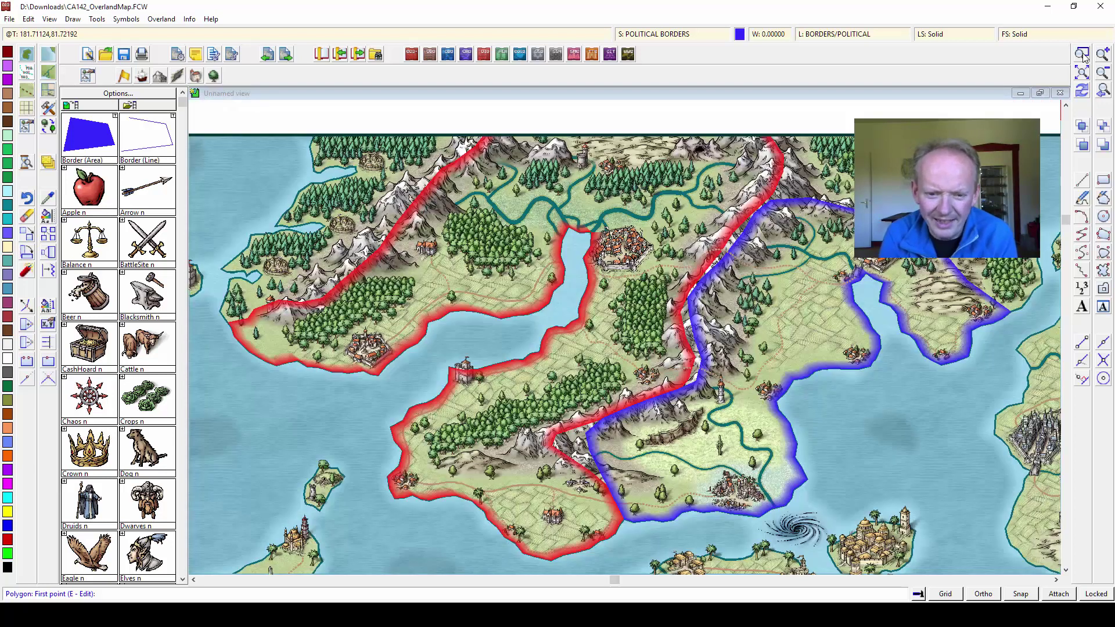
- Move the POLITICAL BORDERS sheet up the sheet order to directly between FOREST and COASTLINE and apply it
{"action": "key", "text": "Return"}
{"action": "key", "text": "alt+u"}
{"action": "key", "text": "alt+u"}
{"action": "key", "text": "alt+u"}
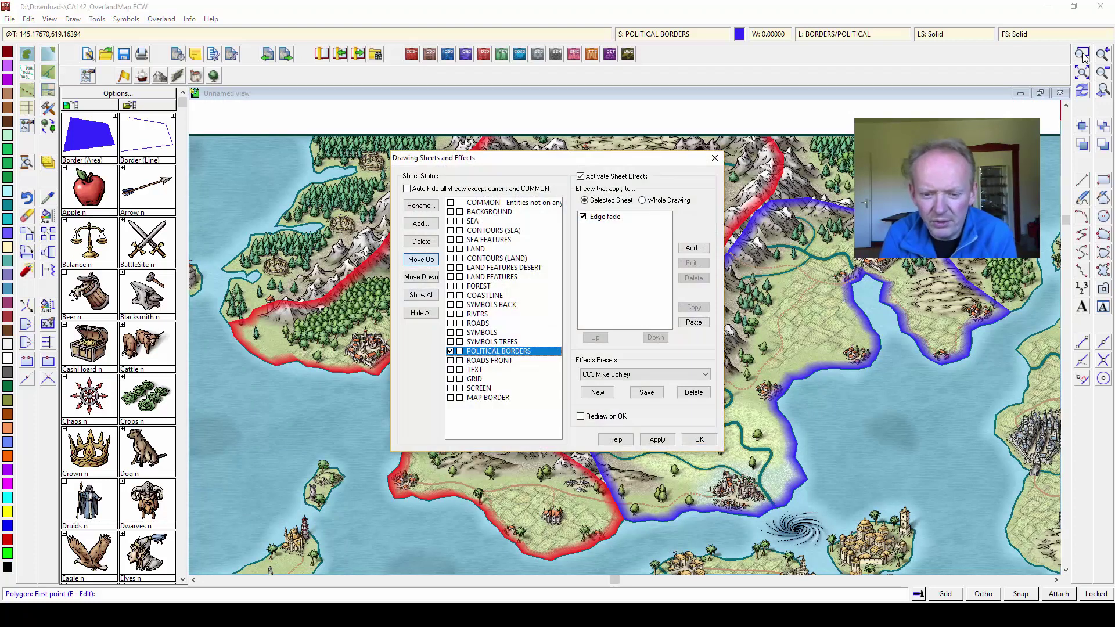
{"action": "key", "text": "alt+u"}
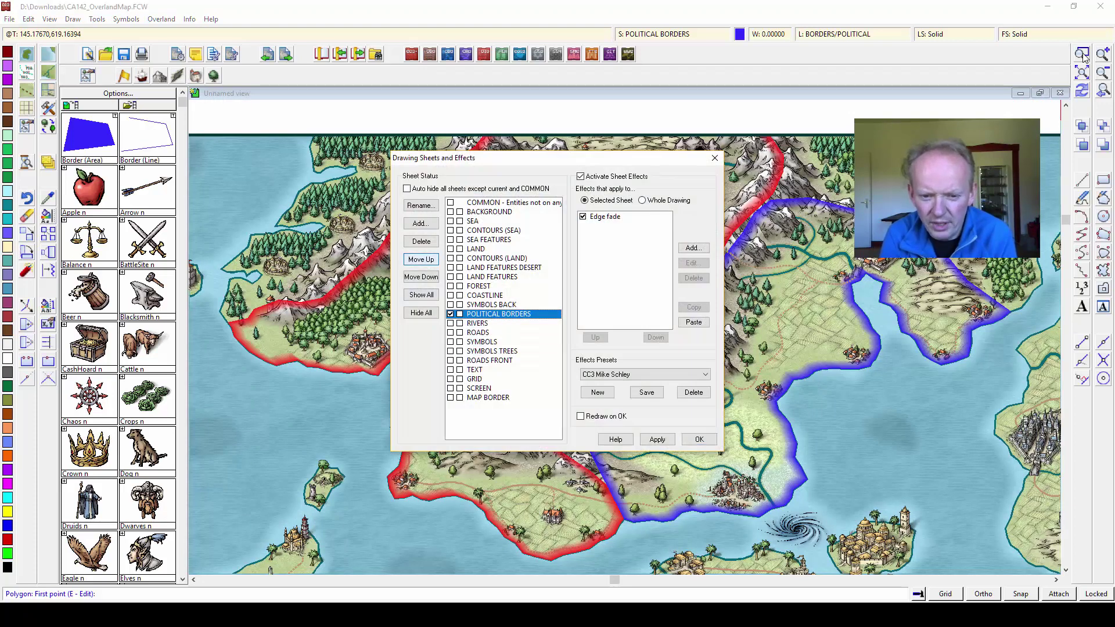
{"action": "key", "text": "alt+u"}
{"action": "key", "text": "alt+u"}
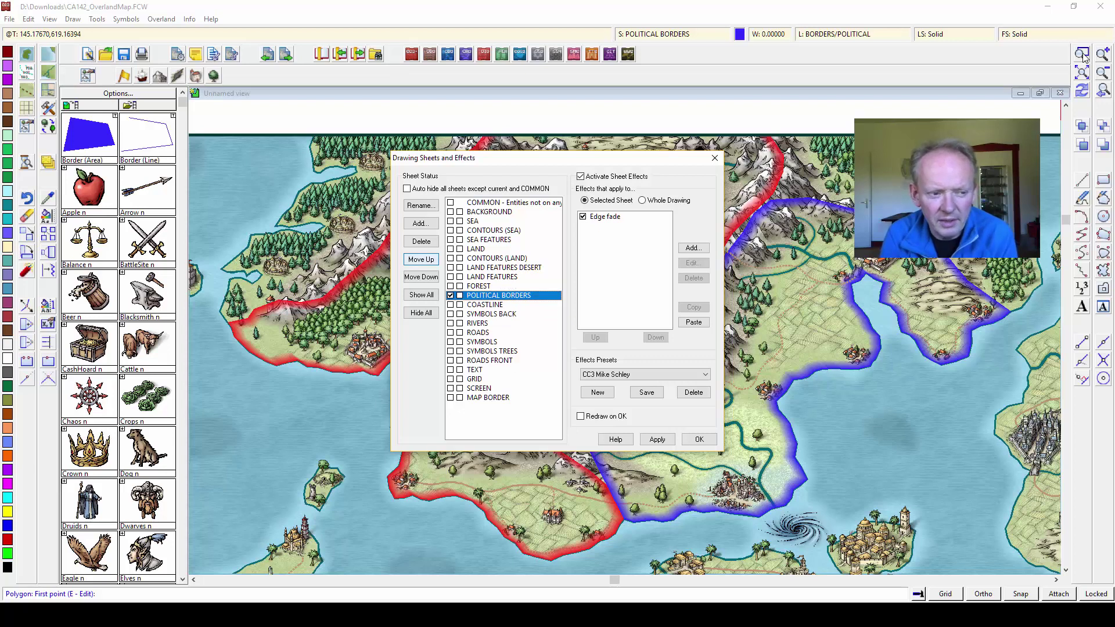
{"action": "key", "text": "Return"}
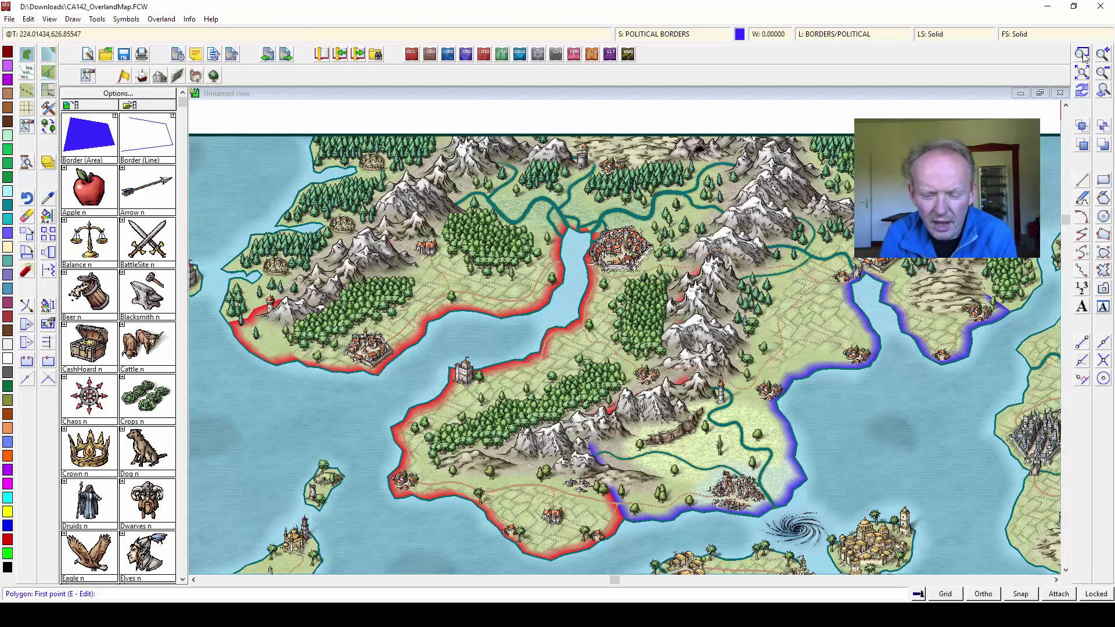
- Bring the eastern continent into close view and set the political border colour to magenta pink, number 184
{"action": "left_click", "coordinate": [1081, 72]}
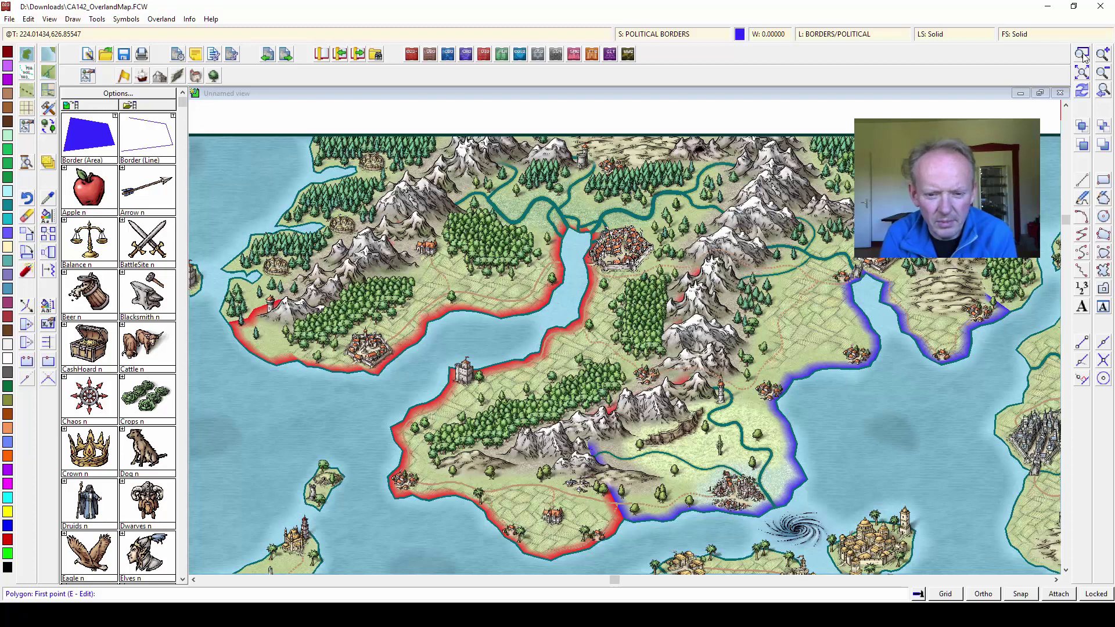
{"action": "left_click", "coordinate": [1081, 53]}
{"action": "left_click", "coordinate": [745, 188]}
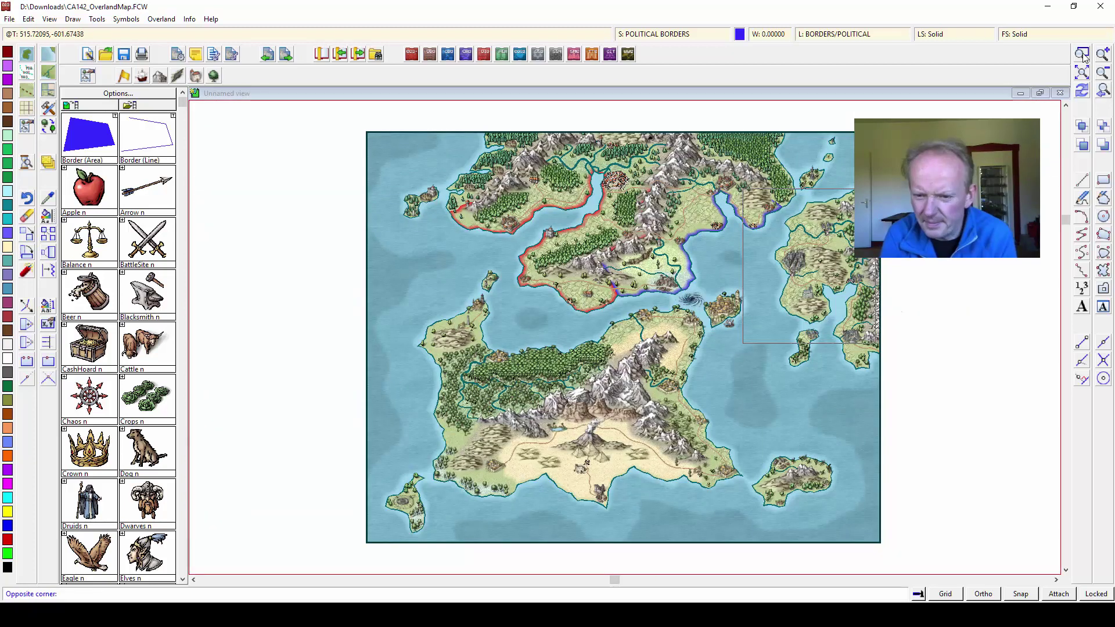
{"action": "left_click", "coordinate": [901, 378]}
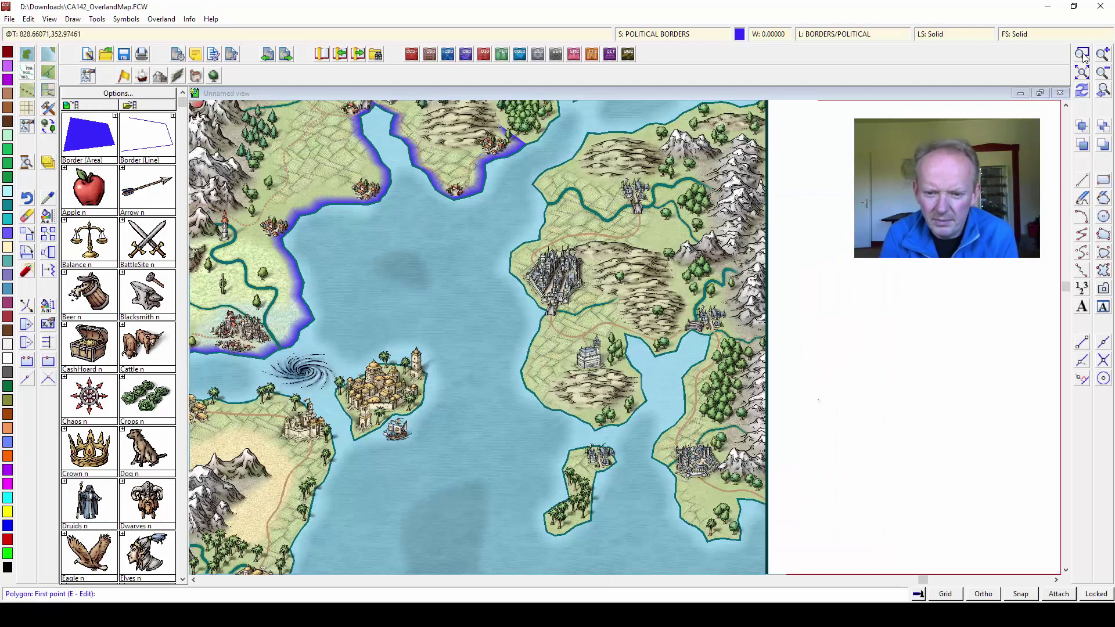
{"action": "left_click", "coordinate": [740, 34]}
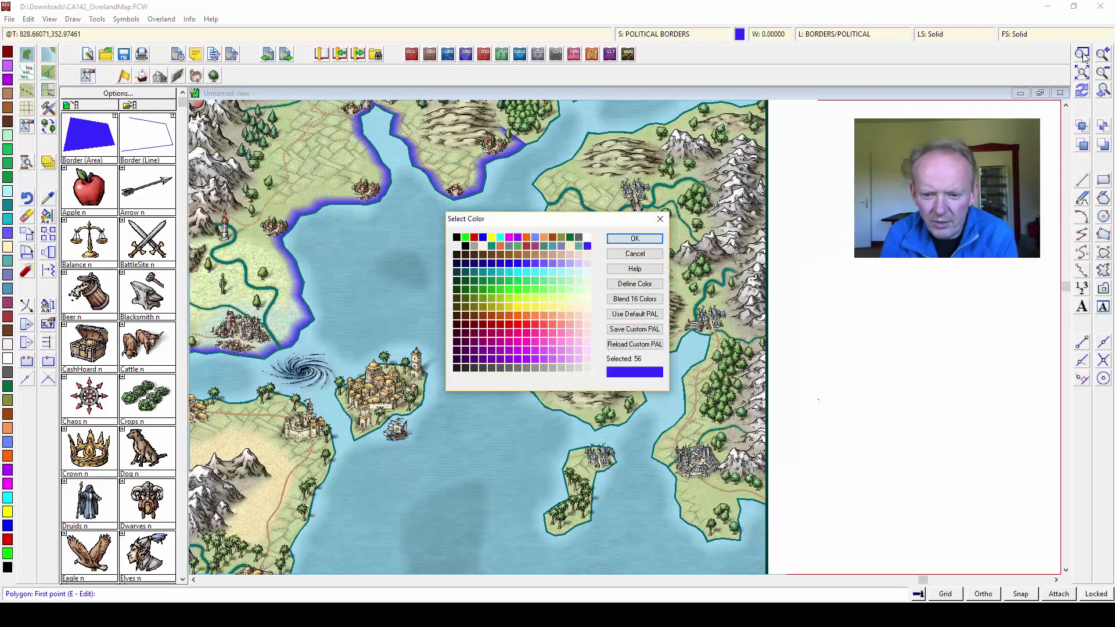
{"action": "left_click", "coordinate": [517, 341]}
{"action": "left_click", "coordinate": [526, 333]}
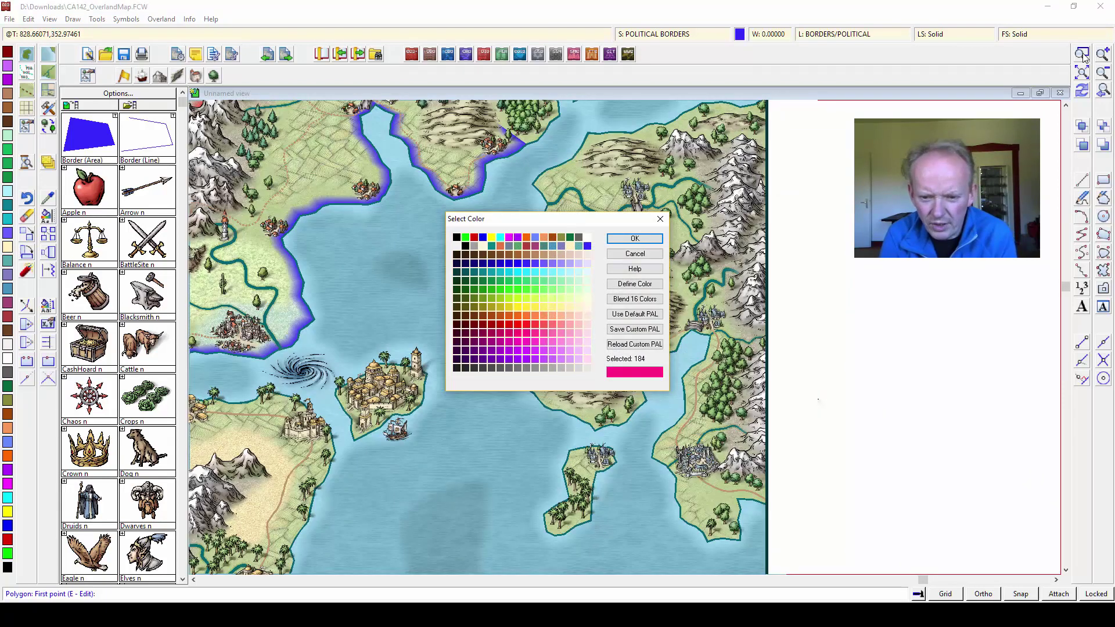
{"action": "left_click", "coordinate": [635, 238]}
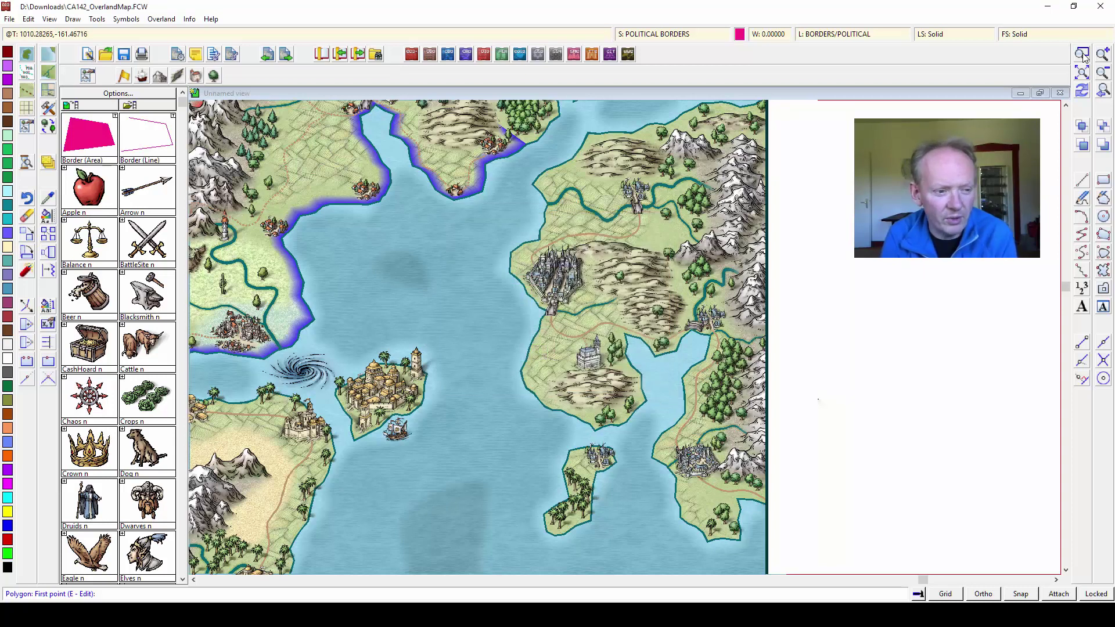
- Draw the pink border area for the eastern continent, tracing its coastline and closing beyond the map's eastern edge
{"action": "left_click", "coordinate": [780, 478]}
{"action": "key", "text": "t"}
{"action": "left_click", "coordinate": [757, 502]}
{"action": "left_click", "coordinate": [767, 503]}
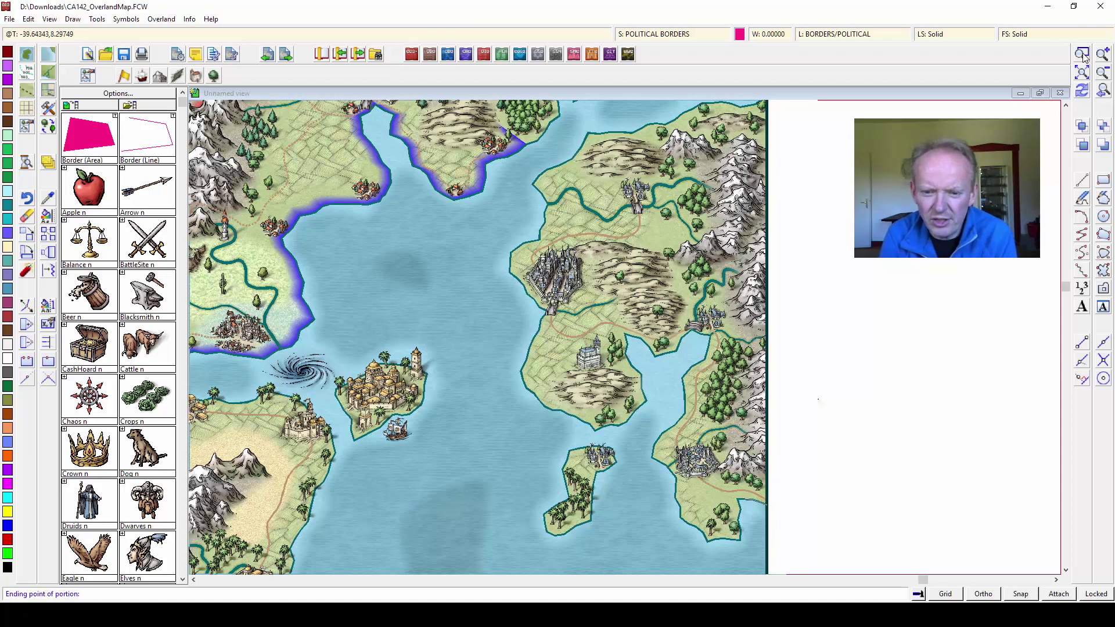
{"action": "left_click", "coordinate": [764, 103]}
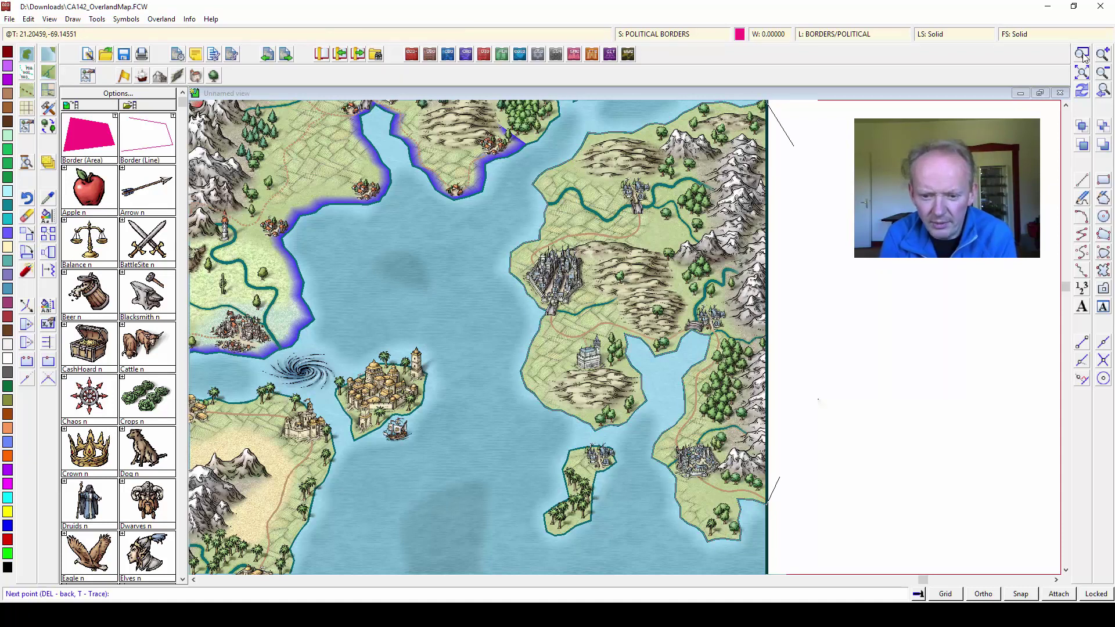
{"action": "left_click", "coordinate": [796, 183]}
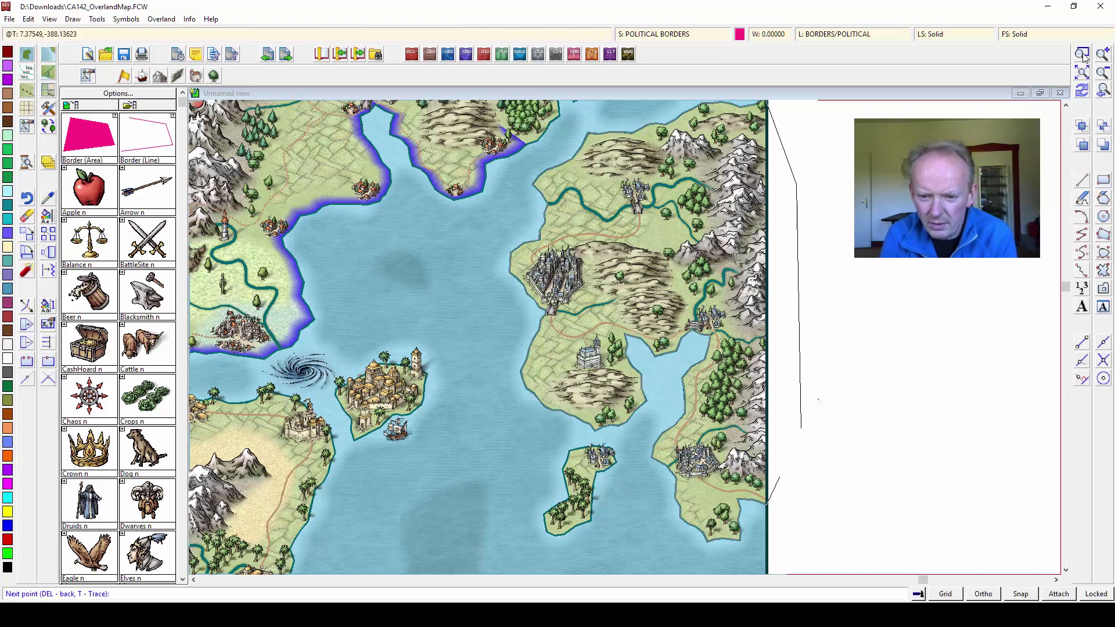
{"action": "left_click", "coordinate": [801, 428]}
{"action": "right_click", "coordinate": [801, 428]}
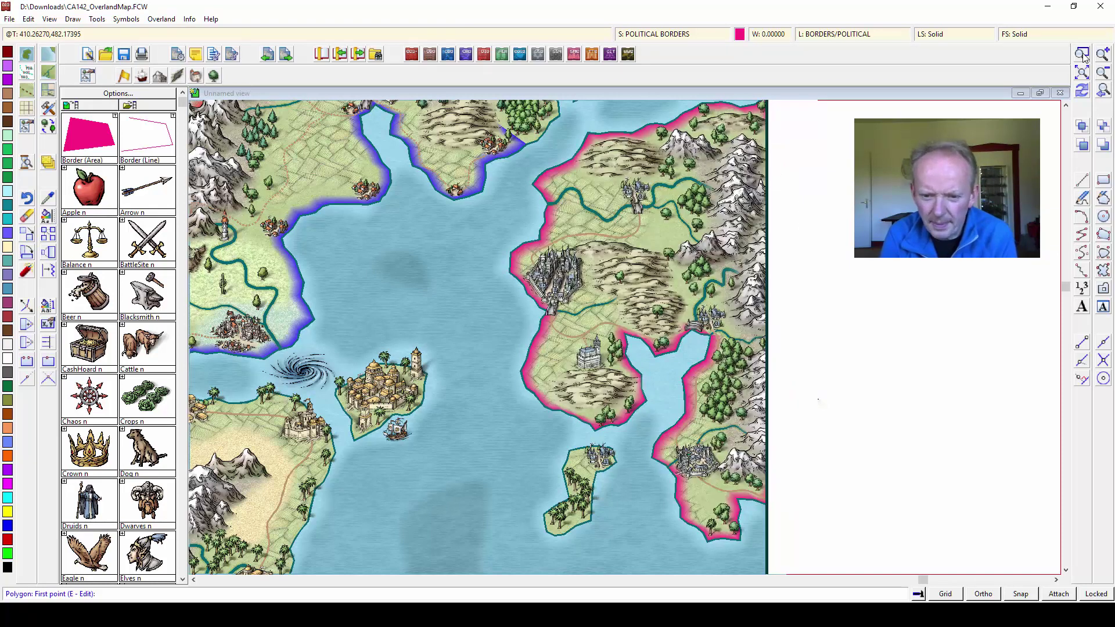
- Show the whole map and set the political border colour to yellow, number 135
{"action": "left_click", "coordinate": [1083, 56]}
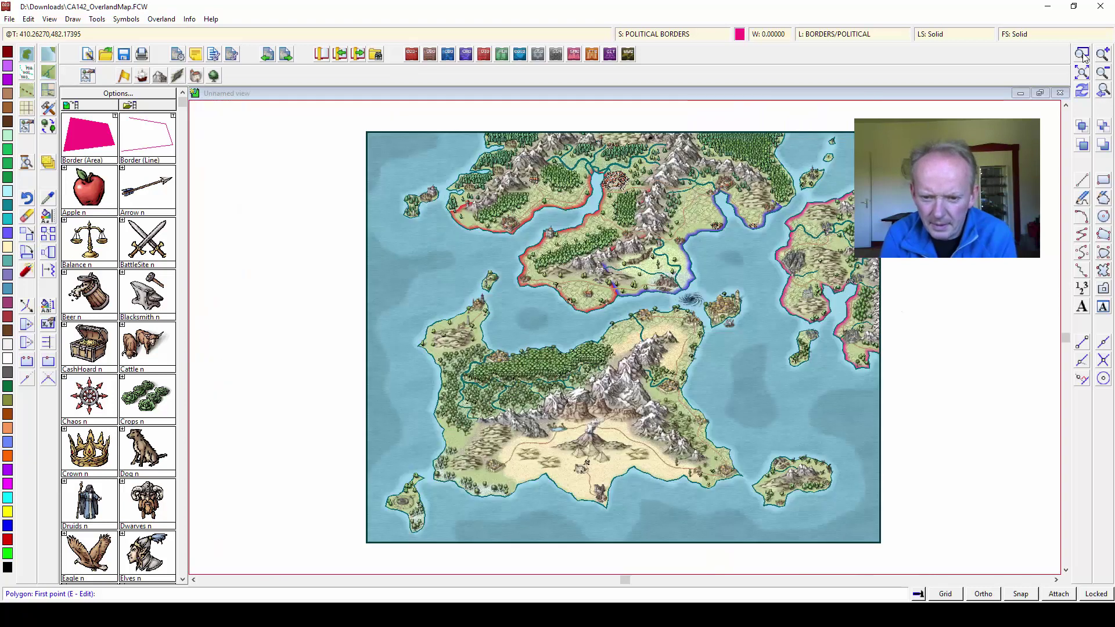
{"action": "left_click", "coordinate": [740, 34]}
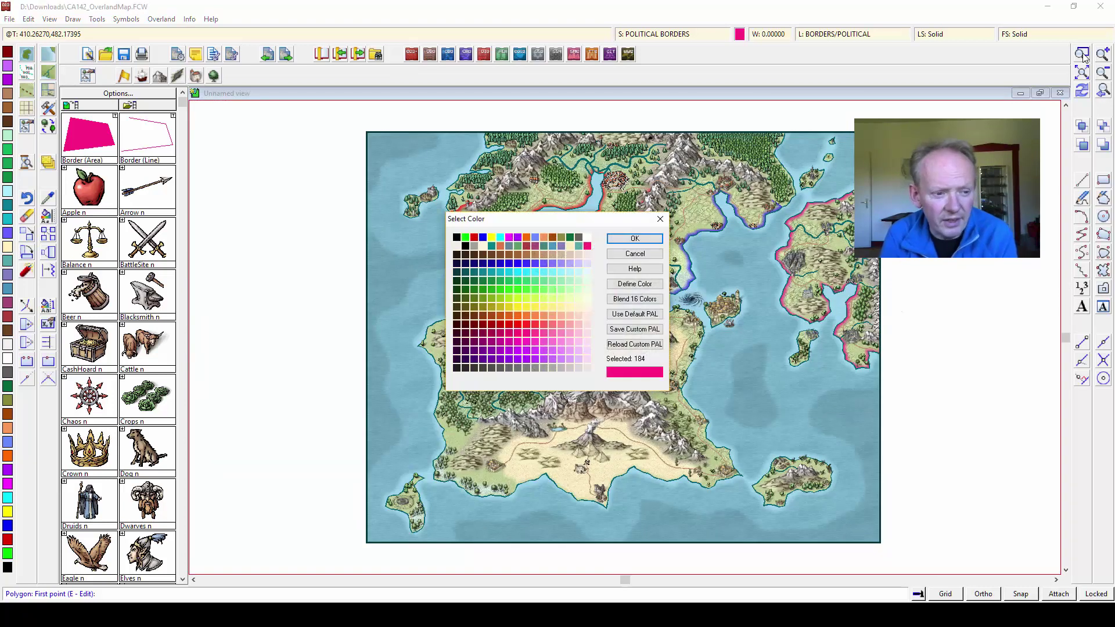
{"action": "left_click", "coordinate": [518, 307]}
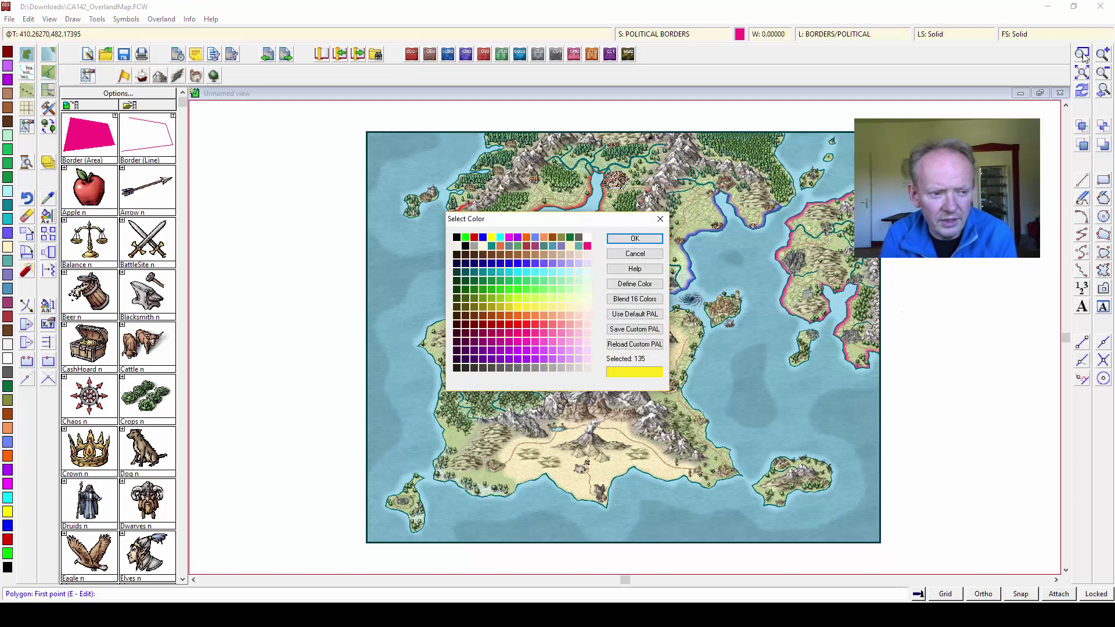
{"action": "key", "text": "Return"}
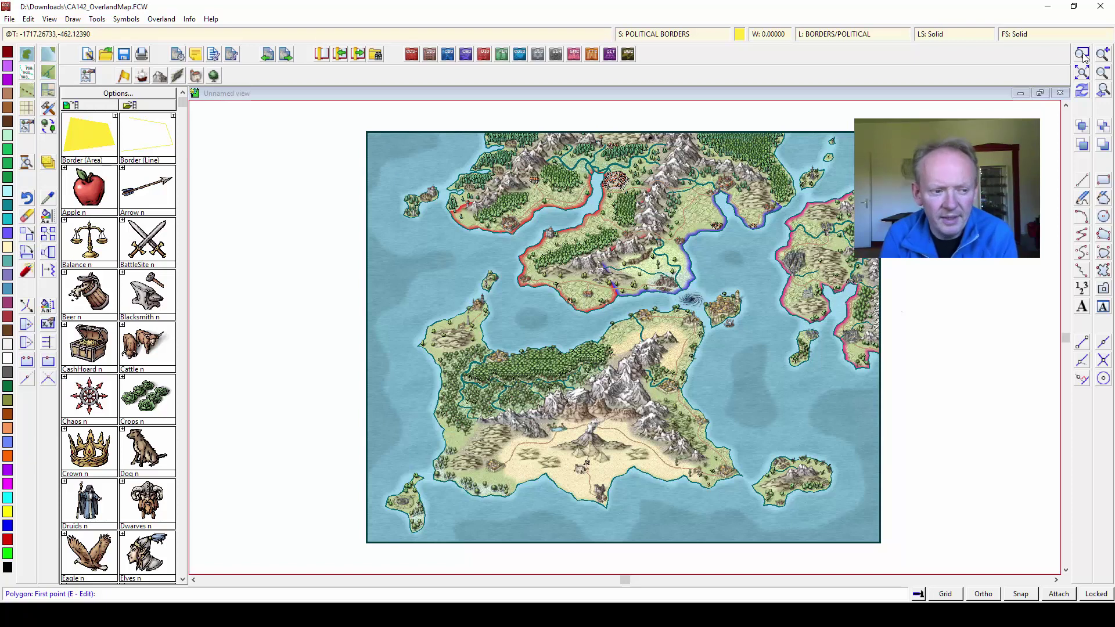
- Draw the yellow border area for the large southern continent by tracing its coastline
{"action": "left_click", "coordinate": [432, 331]}
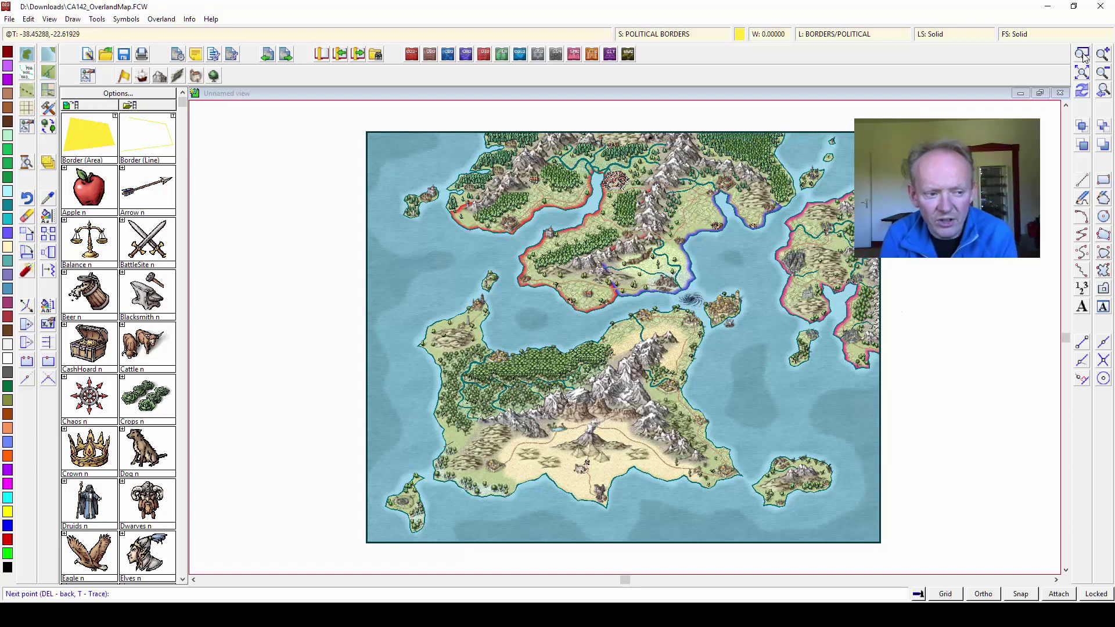
{"action": "key", "text": "t"}
{"action": "left_click", "coordinate": [445, 449]}
{"action": "left_click", "coordinate": [445, 449]}
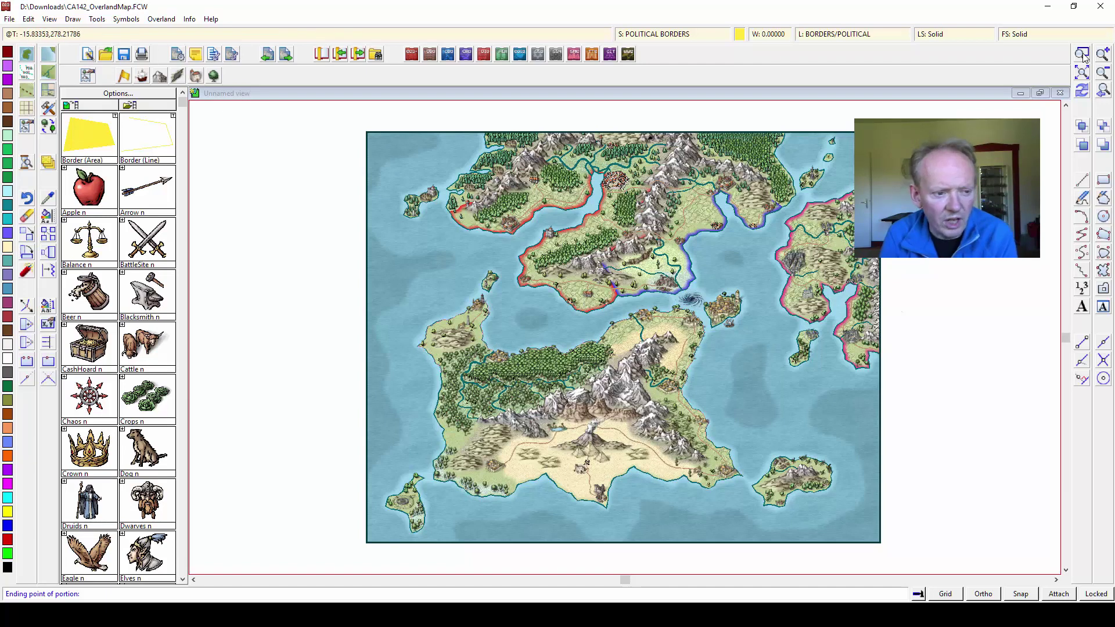
{"action": "left_click", "coordinate": [697, 323]}
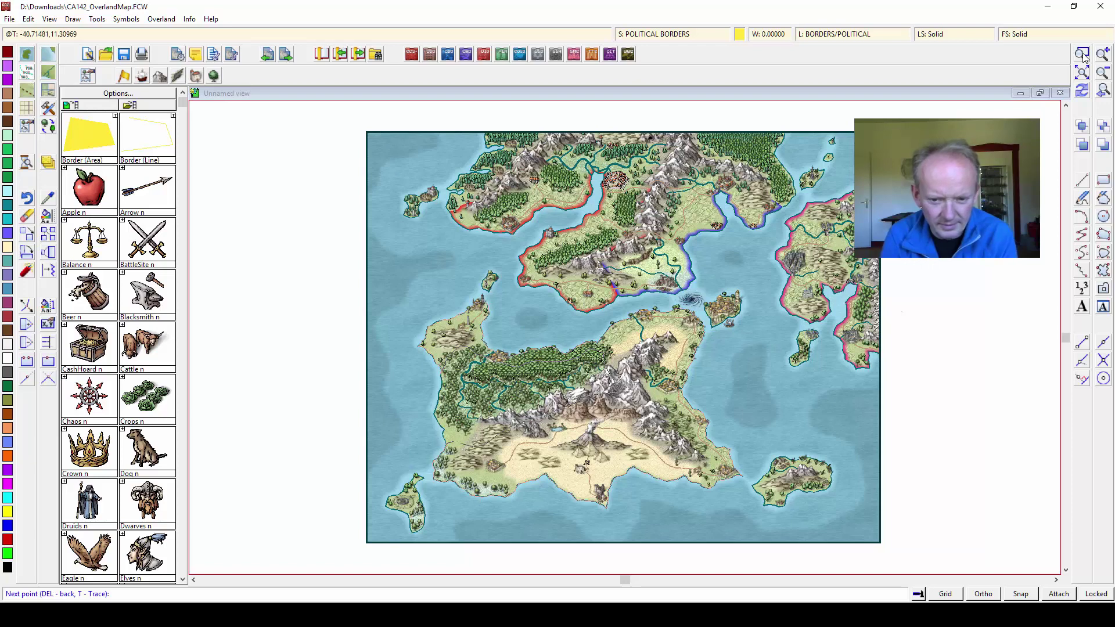
{"action": "key", "text": "Return"}
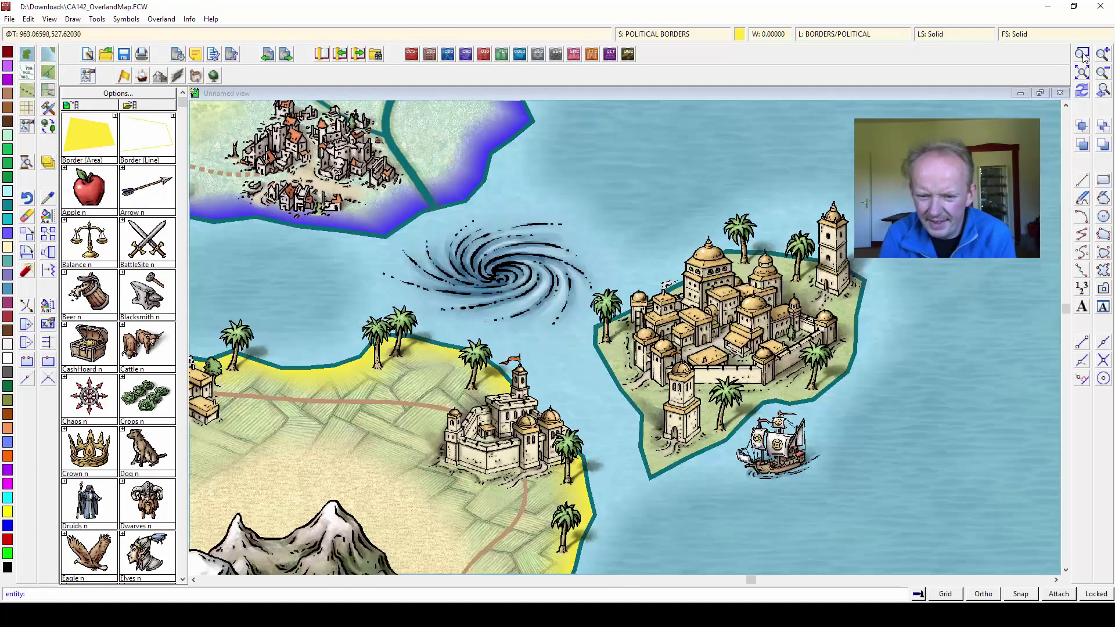
- Draw a yellow border area over the walled-city island east of the whirlpool by tracing its coastline
{"action": "left_click", "coordinate": [594, 345]}
{"action": "key", "text": "t"}
{"action": "left_click", "coordinate": [609, 366]}
{"action": "left_click", "coordinate": [606, 365]}
{"action": "left_click", "coordinate": [601, 324]}
{"action": "right_click", "coordinate": [600, 324]}
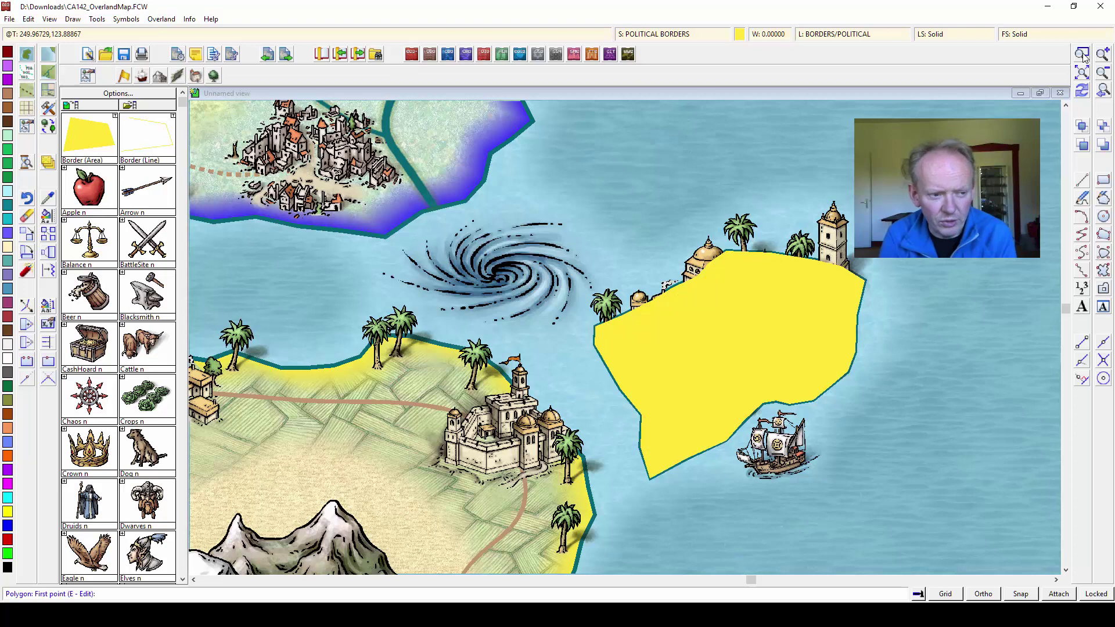
- Finish drawing the political border areas and show the whole map
{"action": "left_click", "coordinate": [1083, 55]}
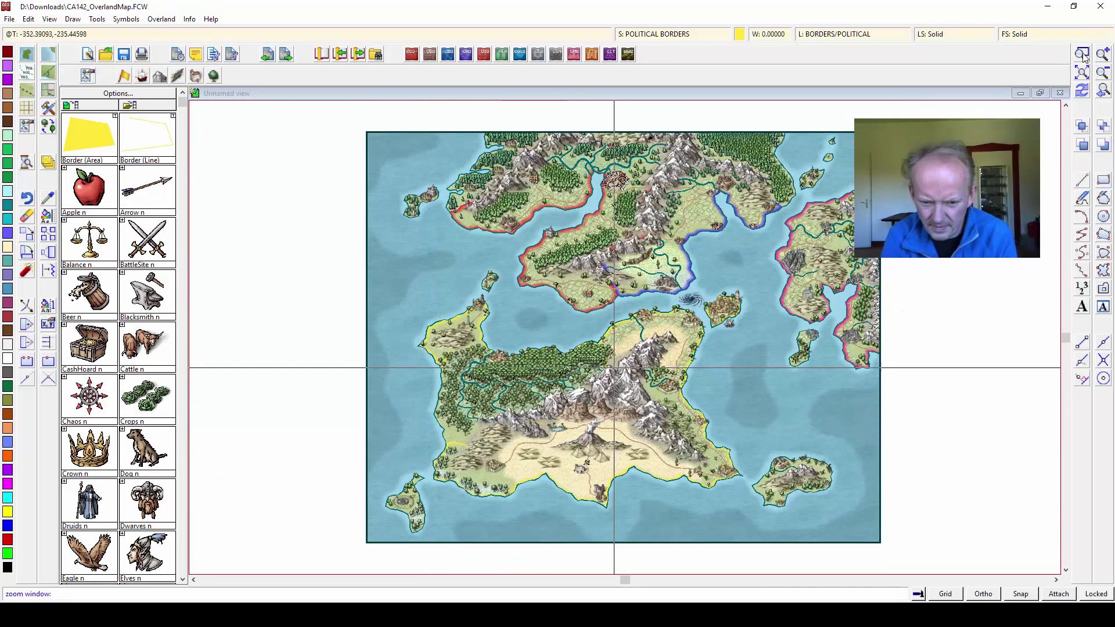
{"action": "key", "text": "Escape"}
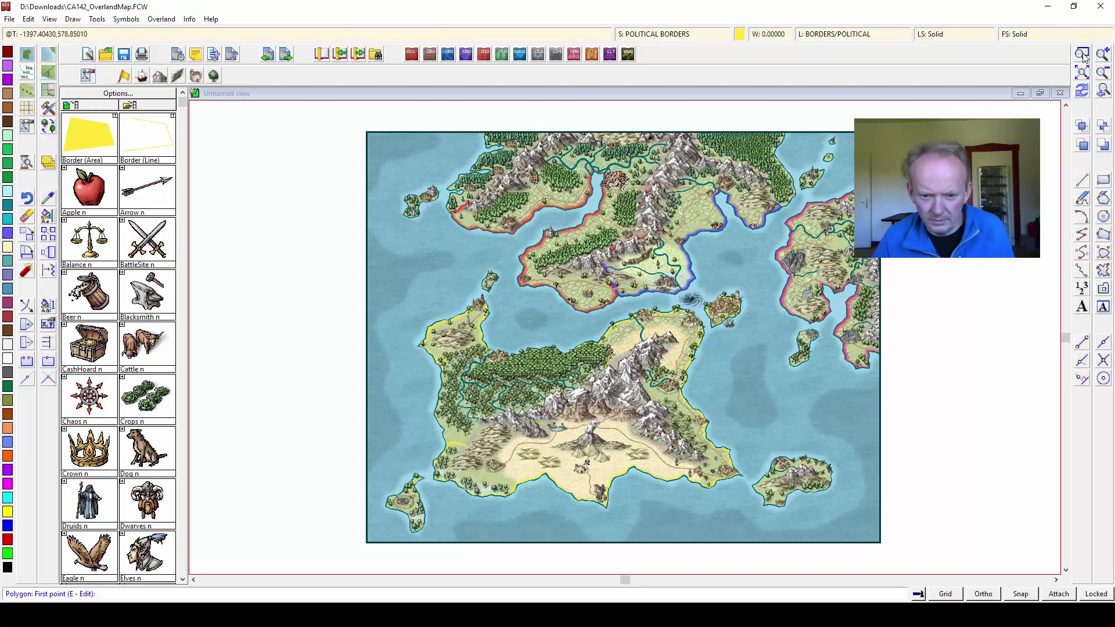
{"action": "key", "text": "Escape"}
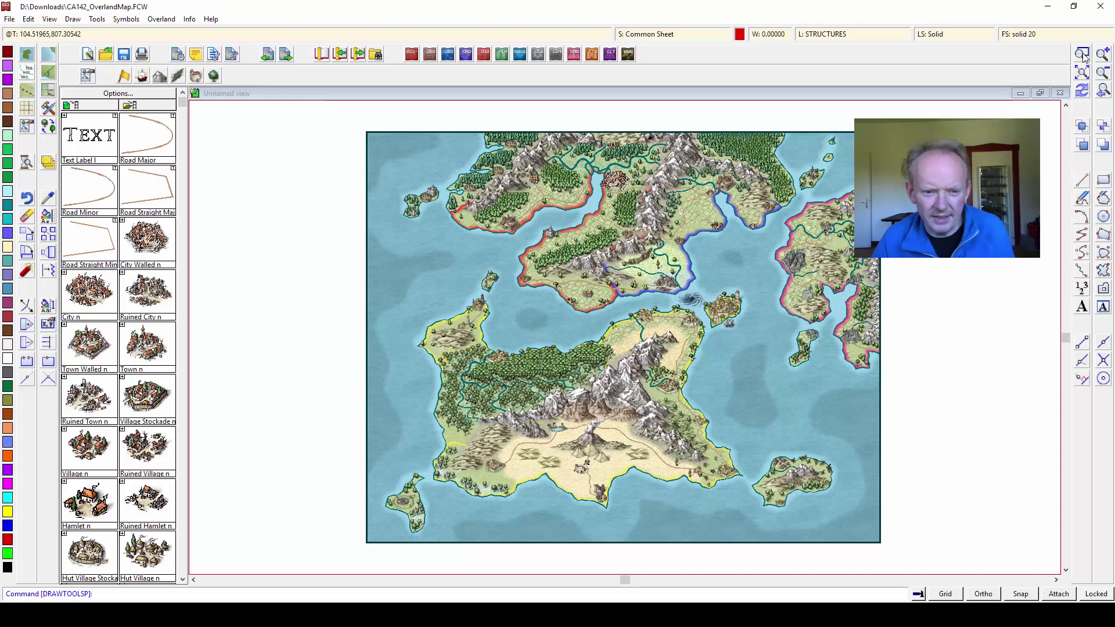
- Set the drawing colour to white, number 15, for labelling the northwestern realm
{"action": "left_click", "coordinate": [1081, 54]}
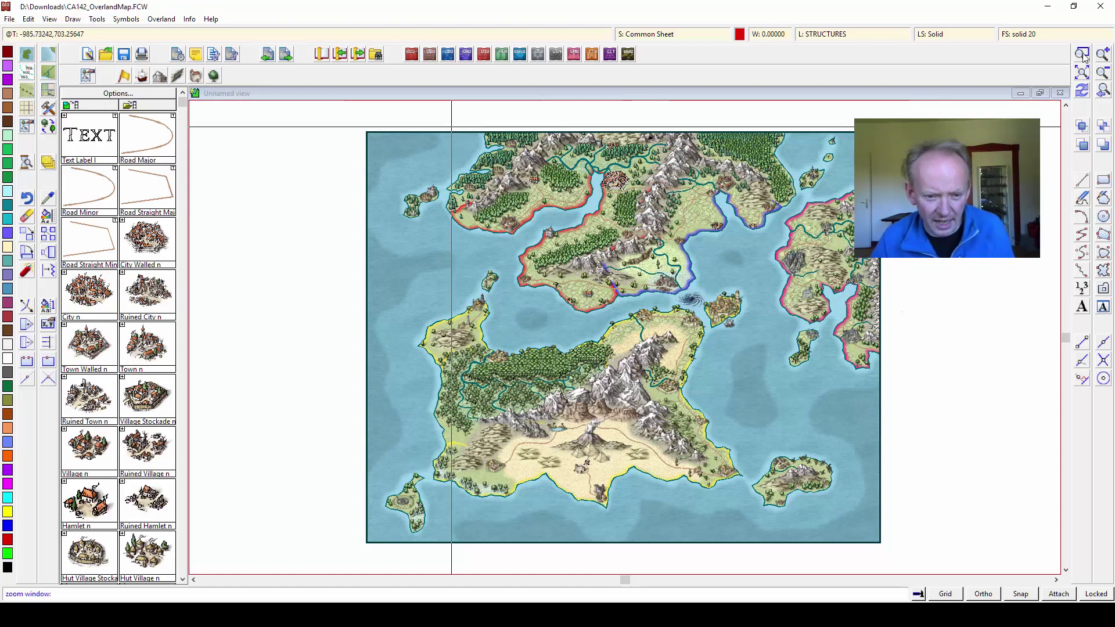
{"action": "left_click", "coordinate": [438, 128]}
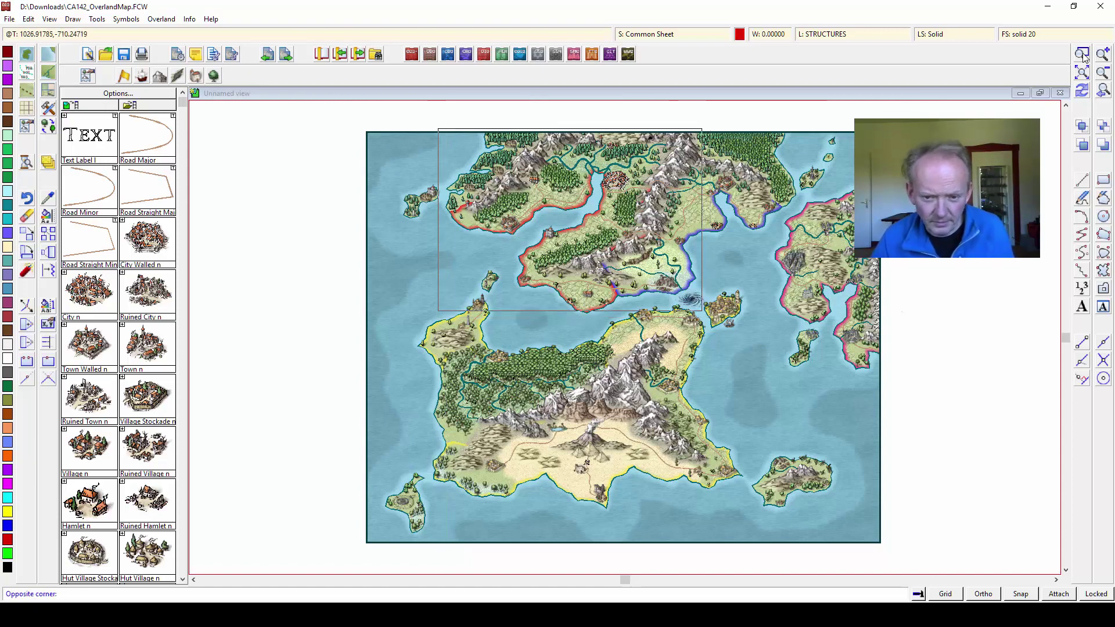
{"action": "left_click", "coordinate": [700, 316]}
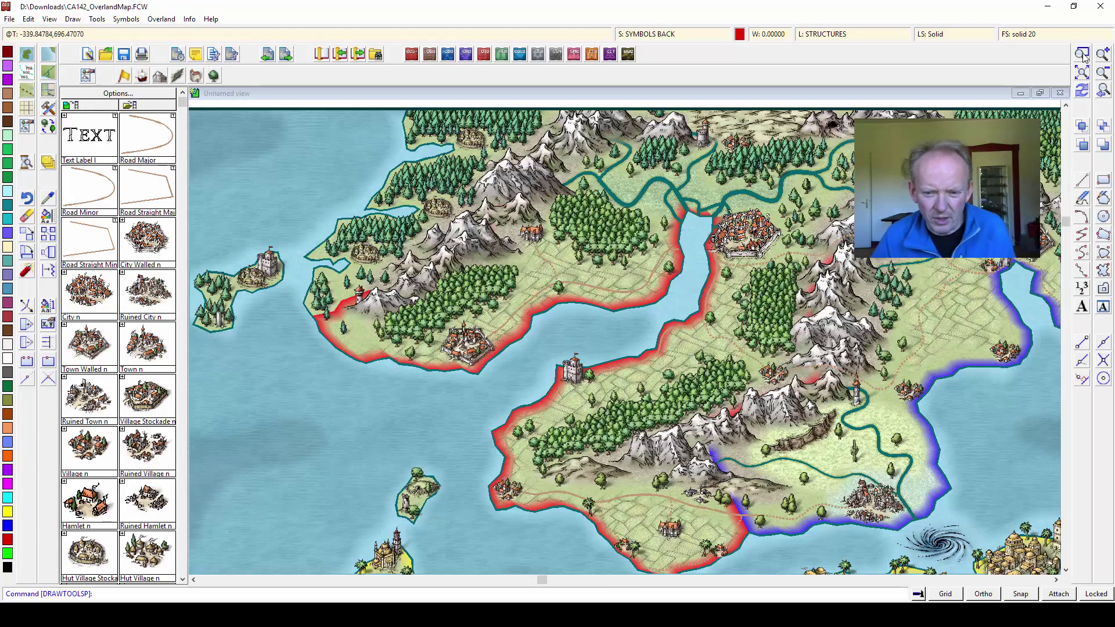
{"action": "left_click", "coordinate": [739, 34]}
{"action": "left_click", "coordinate": [587, 237]}
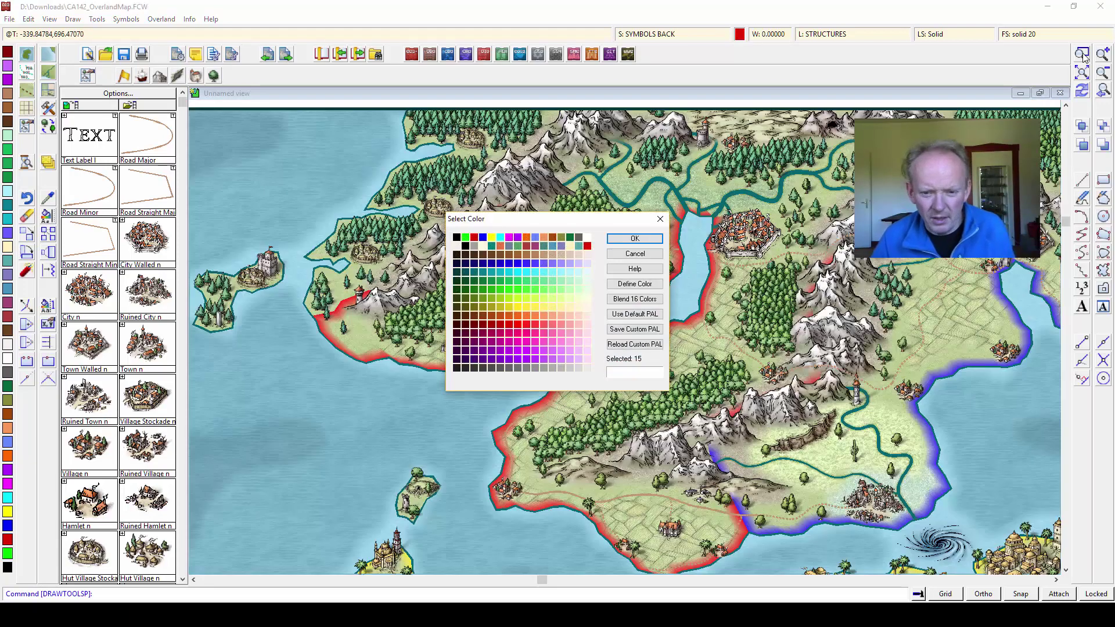
{"action": "key", "text": "Return"}
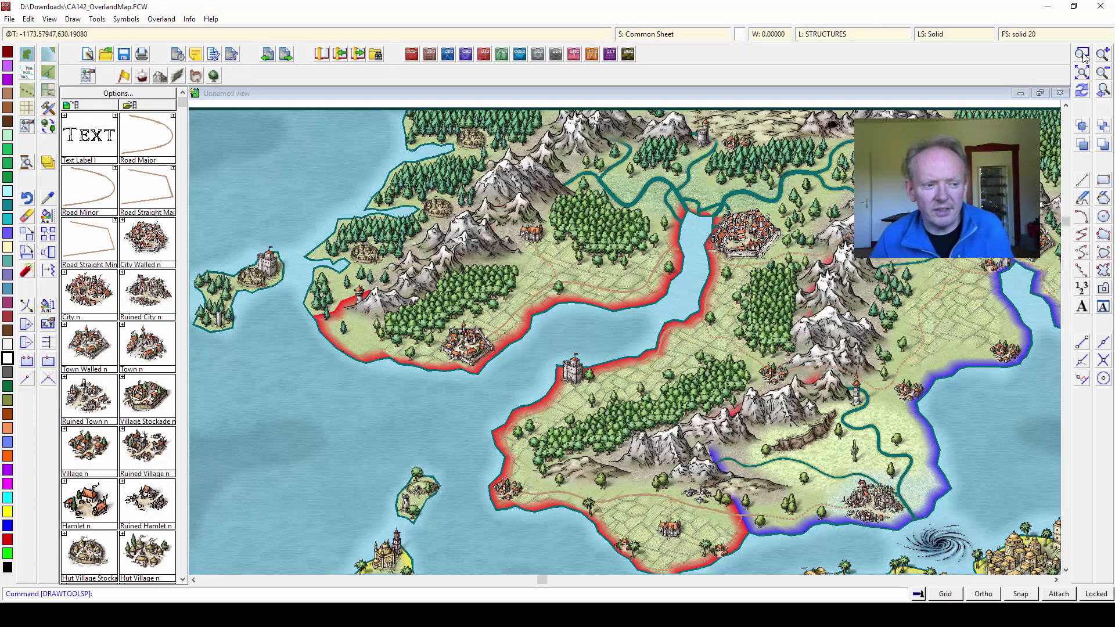
- Add the text label Kingshome above the walled city at the head of the red-bordered inlet
{"action": "type", "text": "TEX"}
{"action": "key", "text": "Return"}
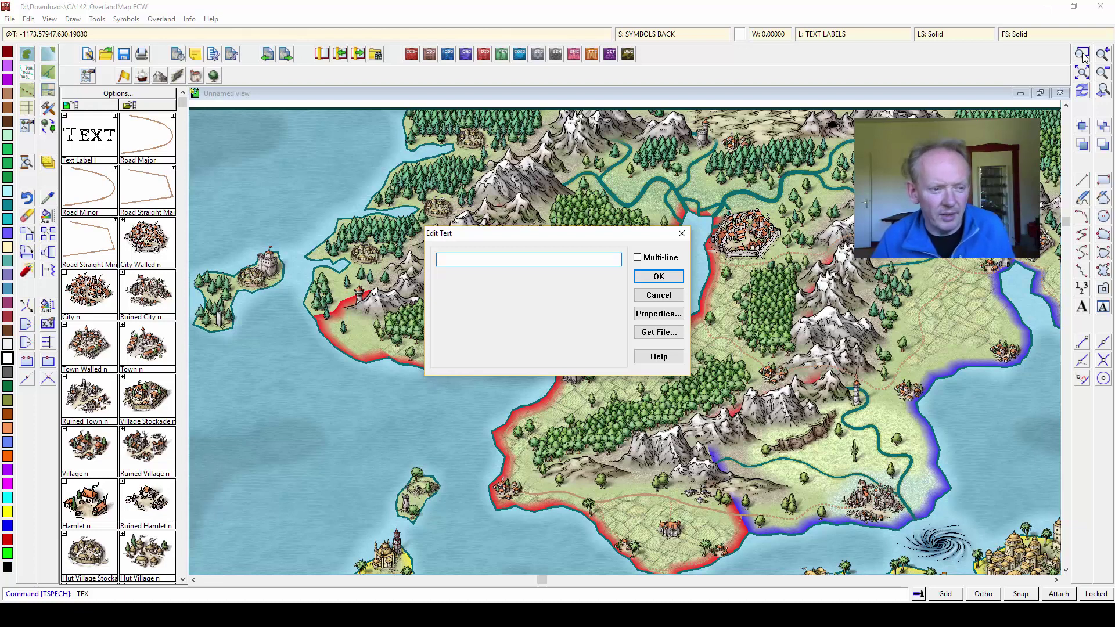
{"action": "type", "text": "Kingshome"}
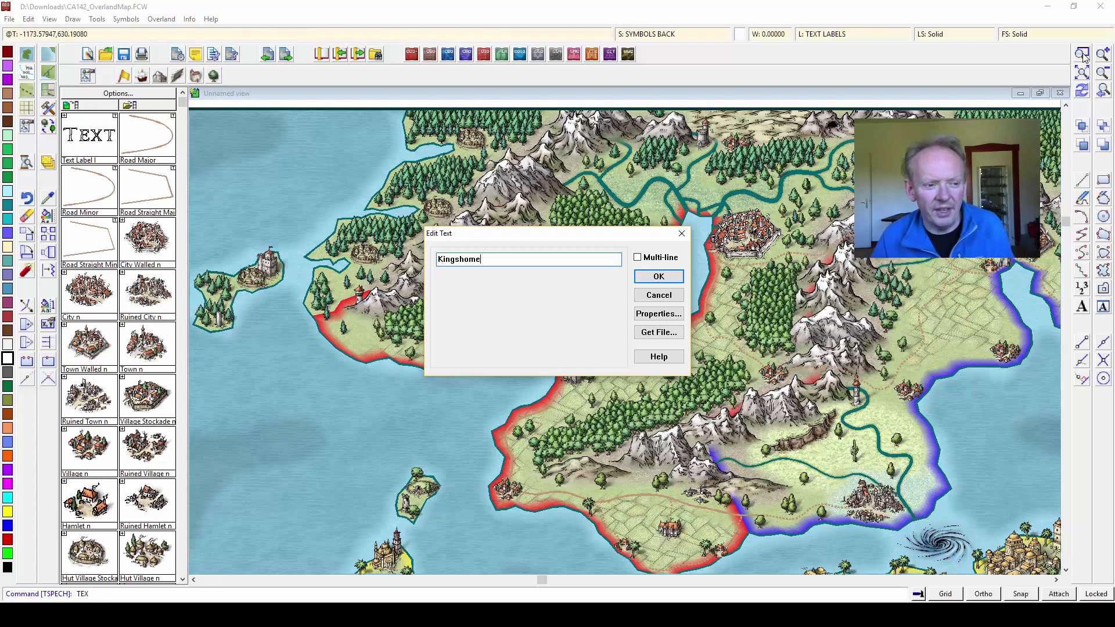
{"action": "key", "text": "Return"}
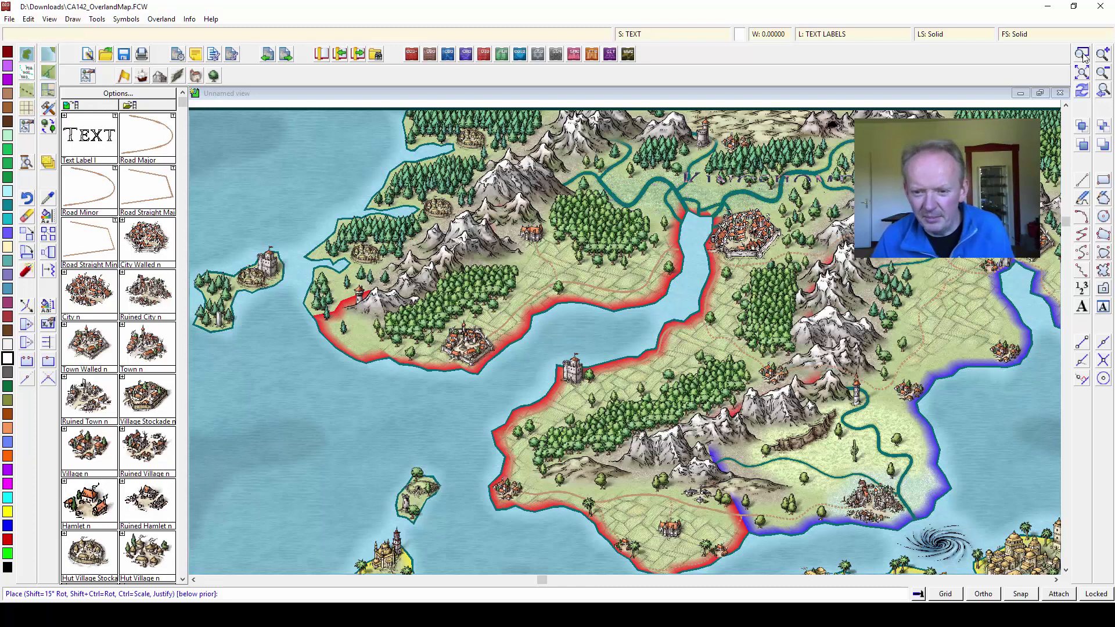
{"action": "left_click", "coordinate": [745, 195]}
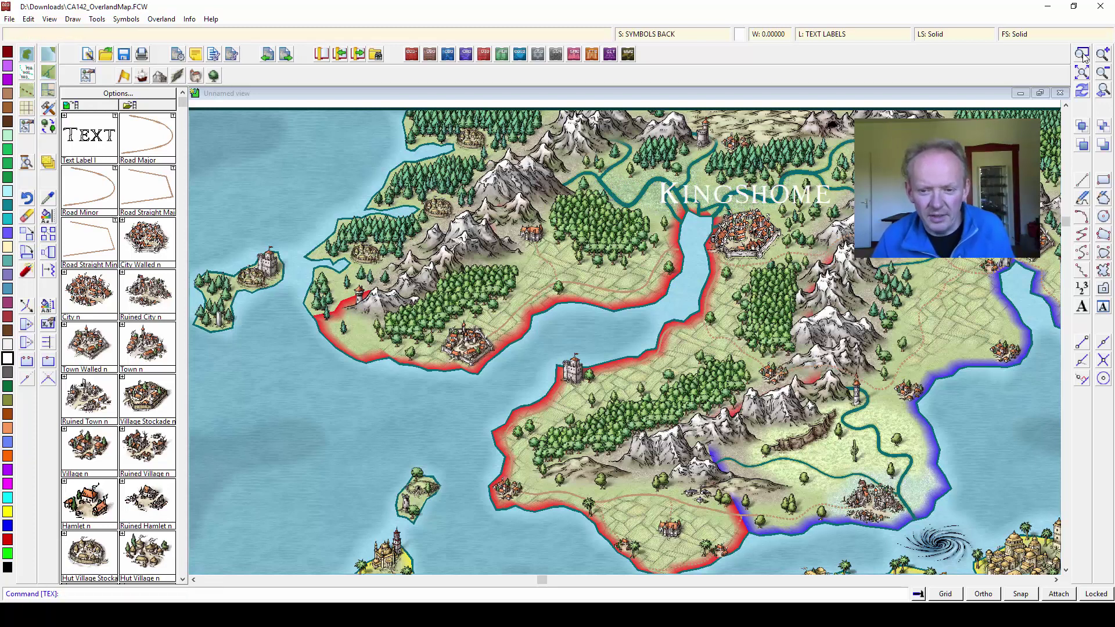
- Set the text height of the Kingshome label to 25
{"action": "left_click", "coordinate": [1082, 56]}
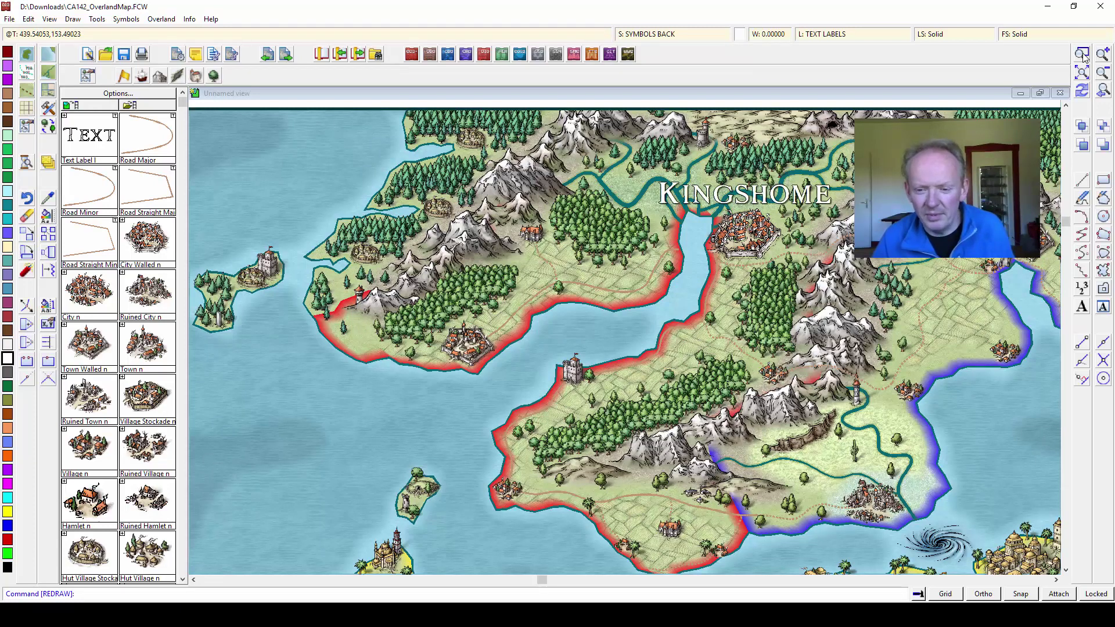
{"action": "left_click", "coordinate": [1082, 55]}
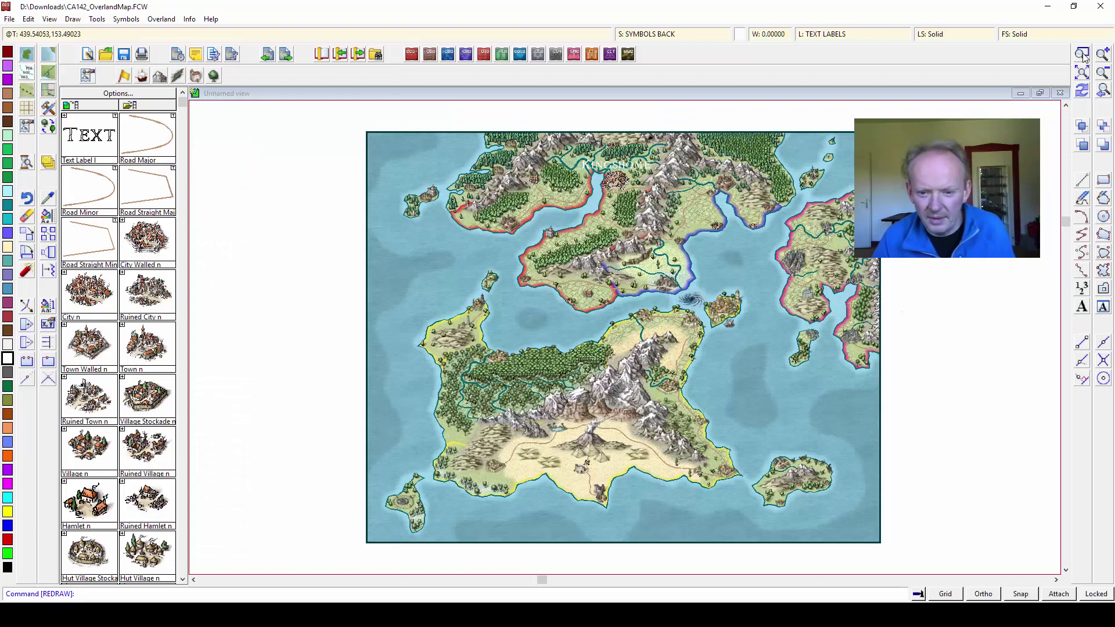
{"action": "left_click", "coordinate": [1083, 55]}
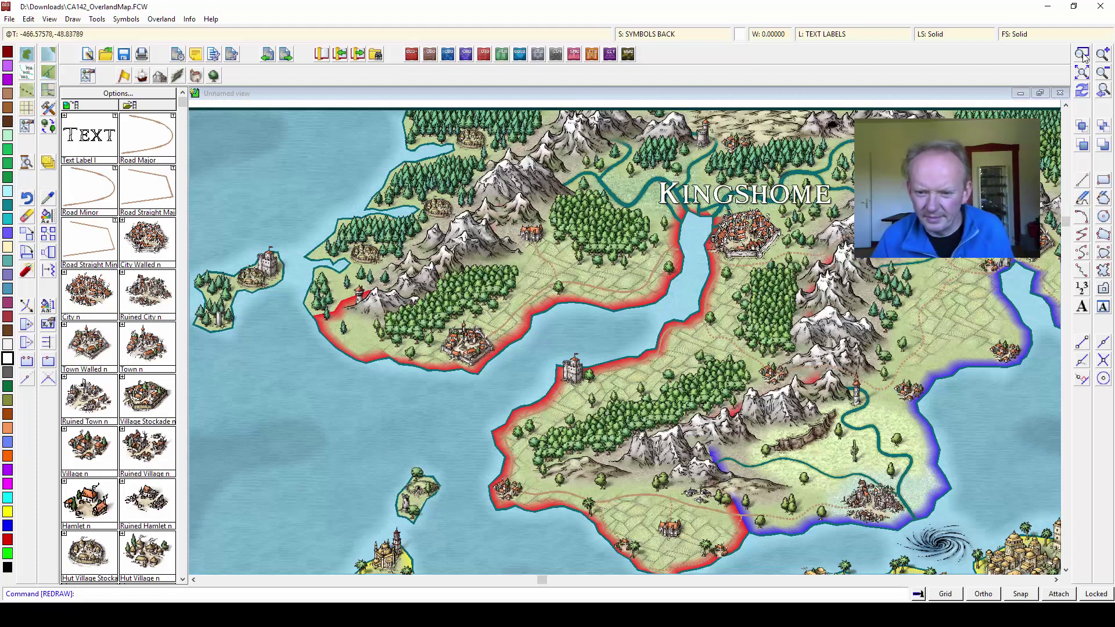
{"action": "right_click", "coordinate": [50, 218]}
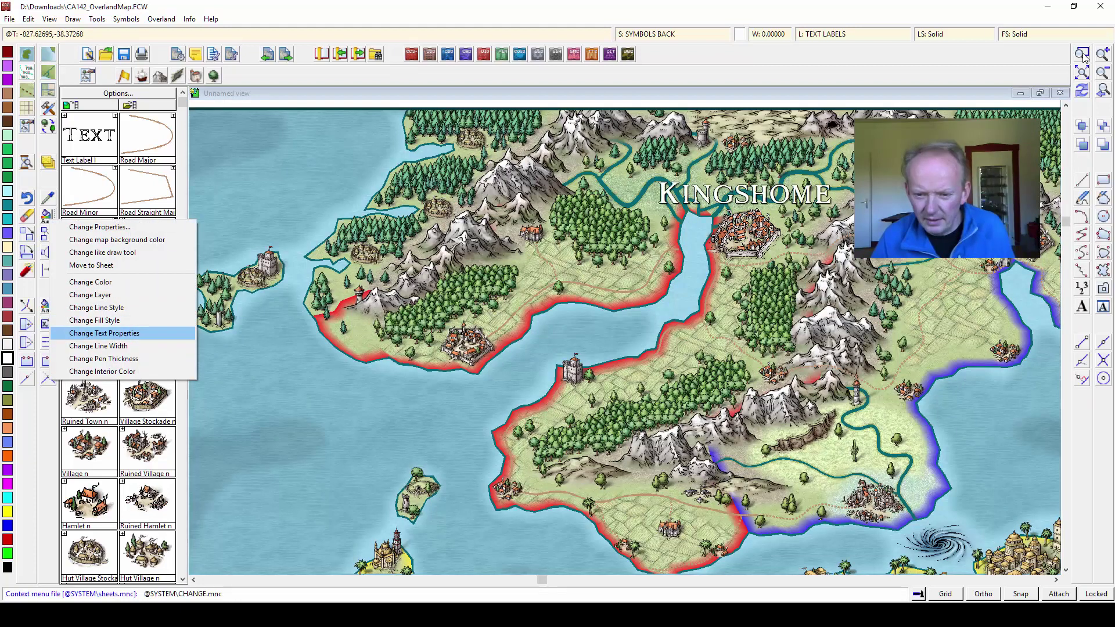
{"action": "key", "text": "Return"}
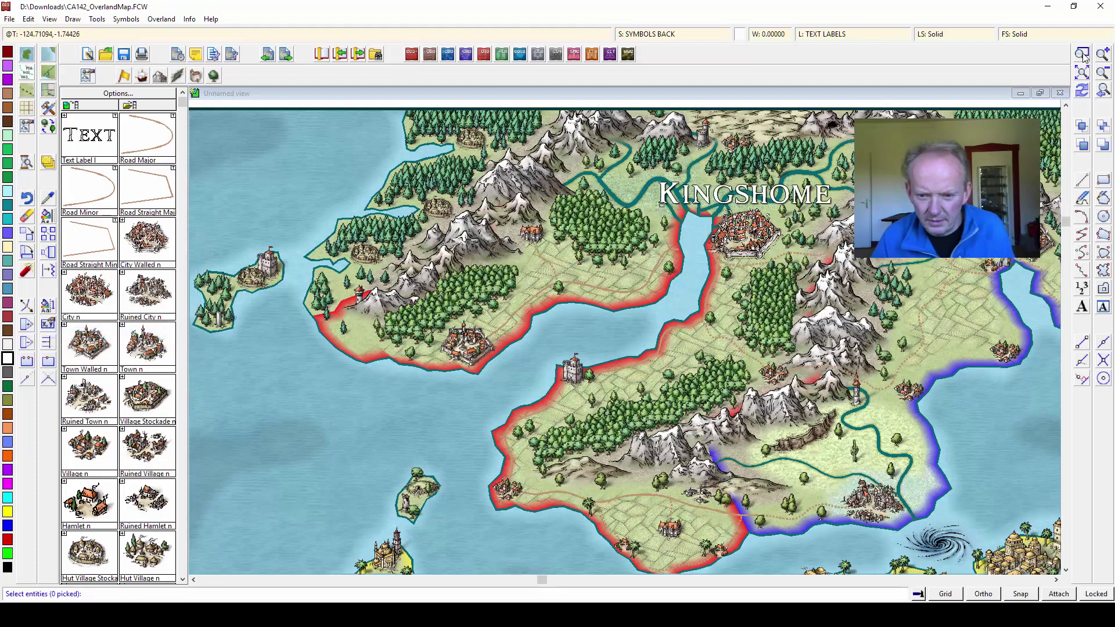
{"action": "left_click", "coordinate": [651, 207]}
{"action": "right_click", "coordinate": [650, 208]}
{"action": "left_click", "coordinate": [650, 211]}
{"action": "left_click", "coordinate": [496, 249]}
{"action": "key", "text": "shift+End"}
{"action": "key", "text": "BackSpace"}
{"action": "key", "text": "BackSpace"}
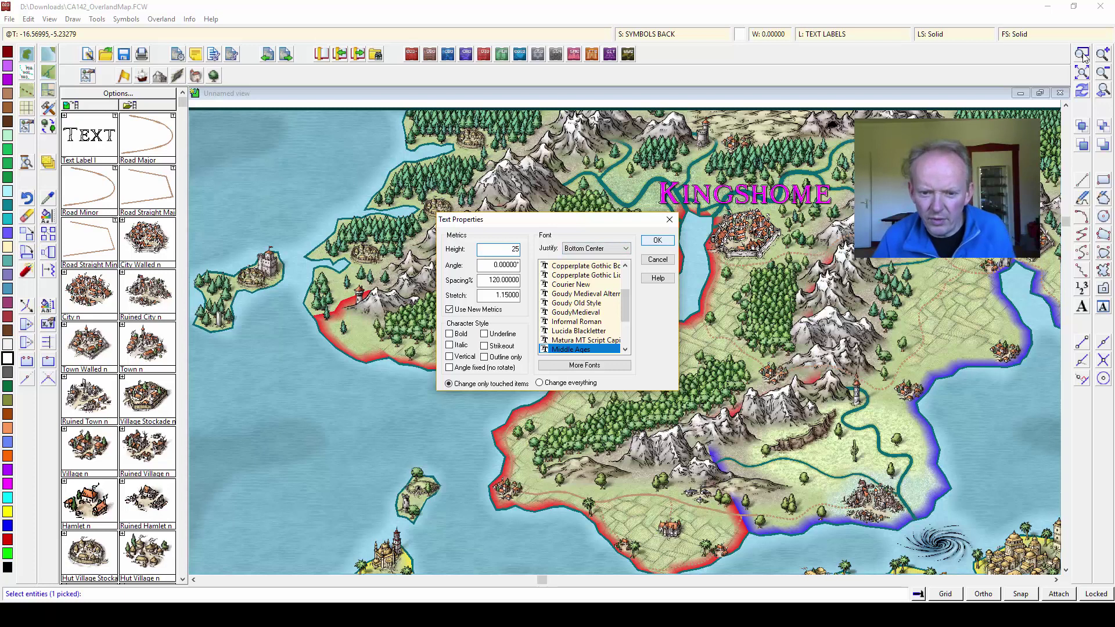
{"action": "key", "text": "Return"}
- Make the Kingshome label's properties the current settings for new text
{"action": "left_click", "coordinate": [1083, 57]}
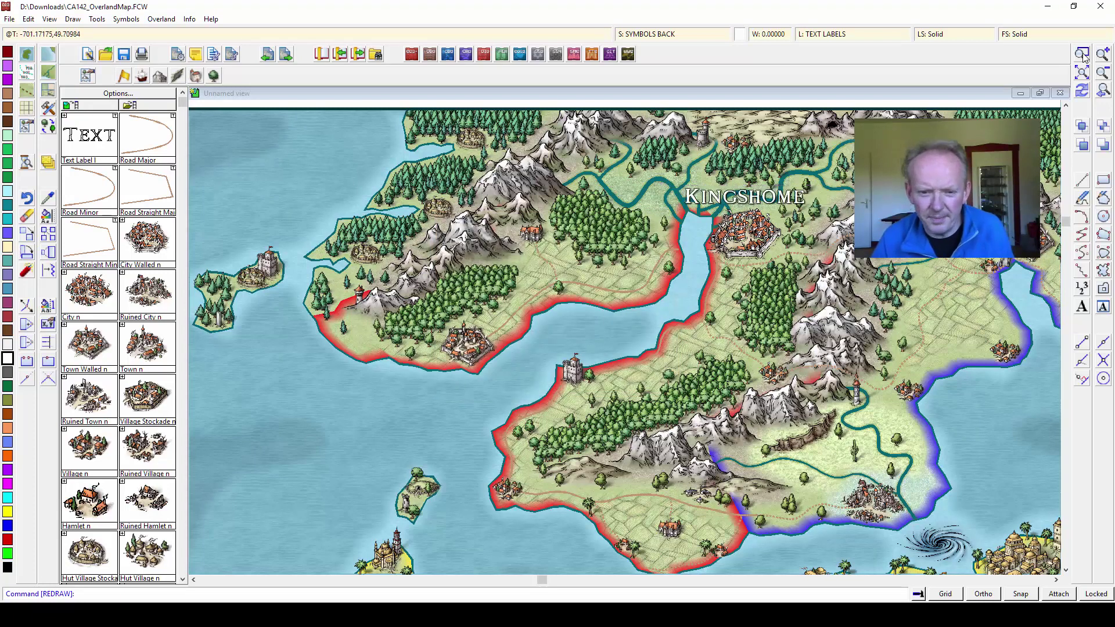
{"action": "left_click", "coordinate": [48, 197]}
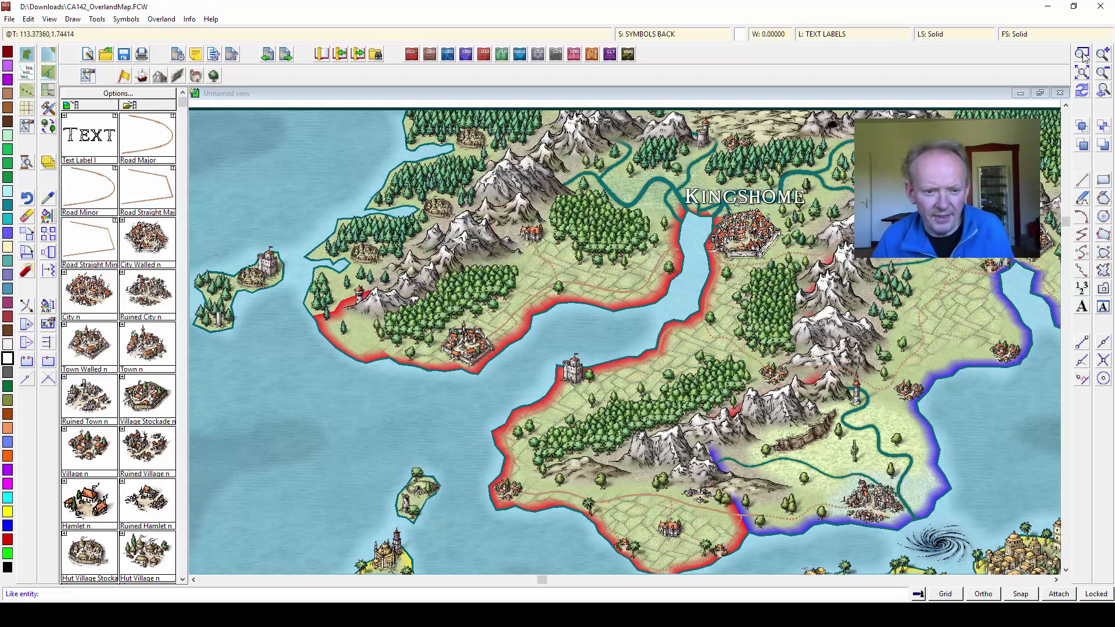
{"action": "left_click", "coordinate": [744, 196]}
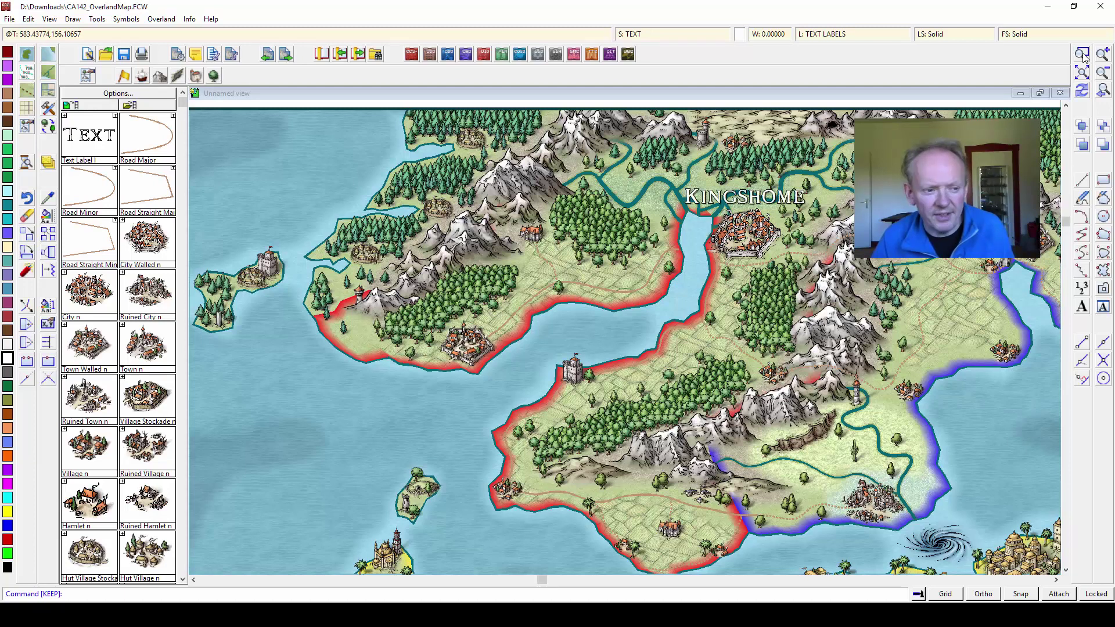
- Add the text label Bjerkaskov above the walled city at the head of the blue-bordered inlet
{"action": "left_click", "coordinate": [1082, 55]}
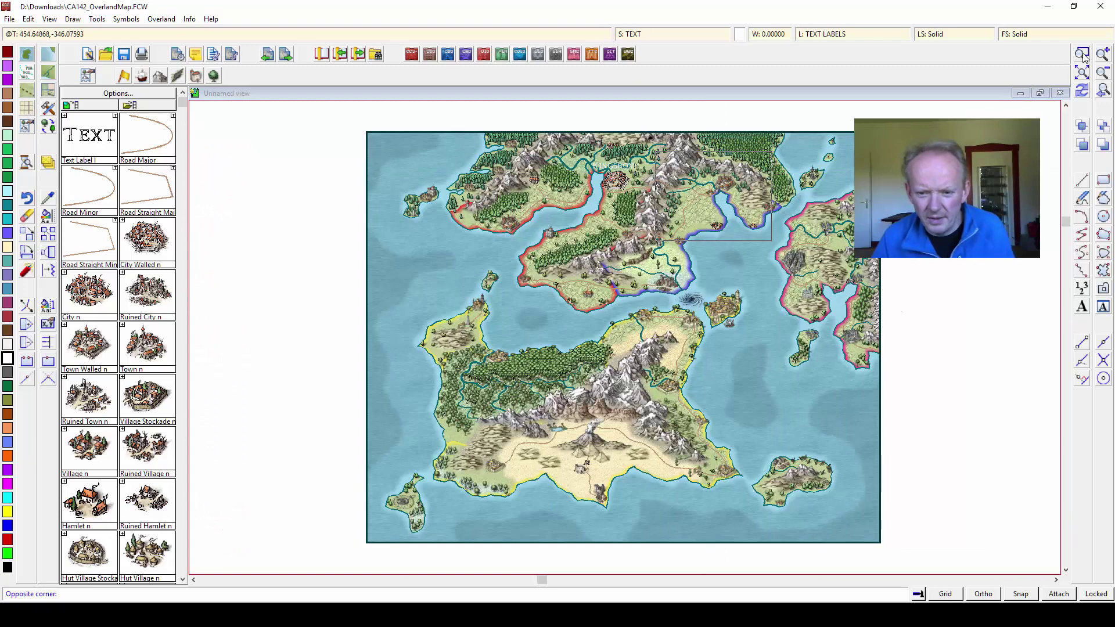
{"action": "left_click", "coordinate": [894, 372]}
{"action": "left_click", "coordinate": [1082, 55]}
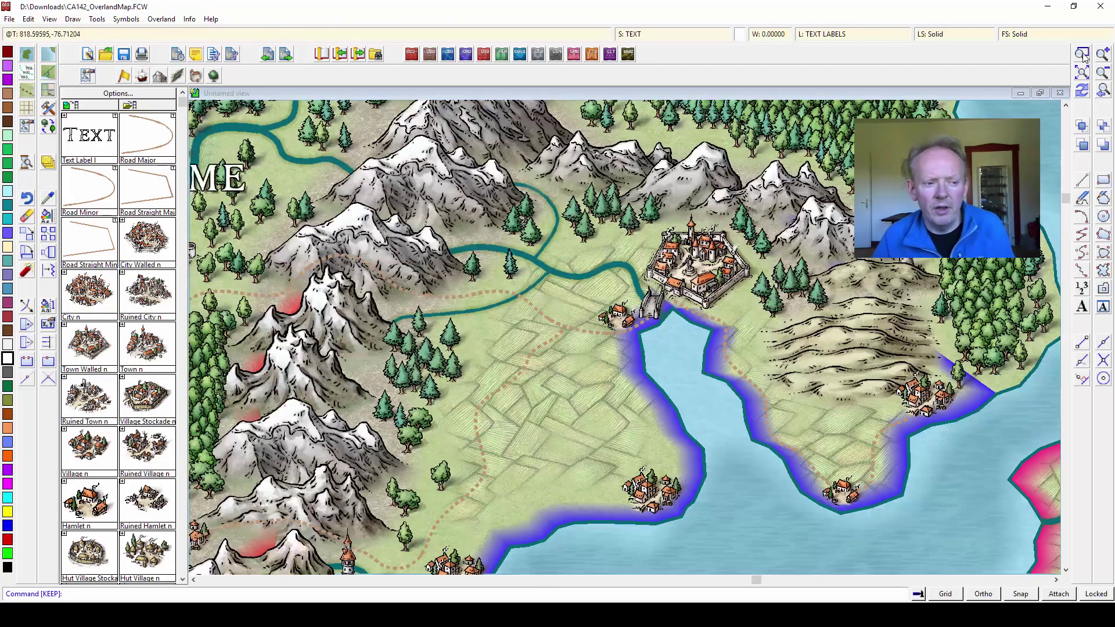
{"action": "left_click", "coordinate": [1082, 306]}
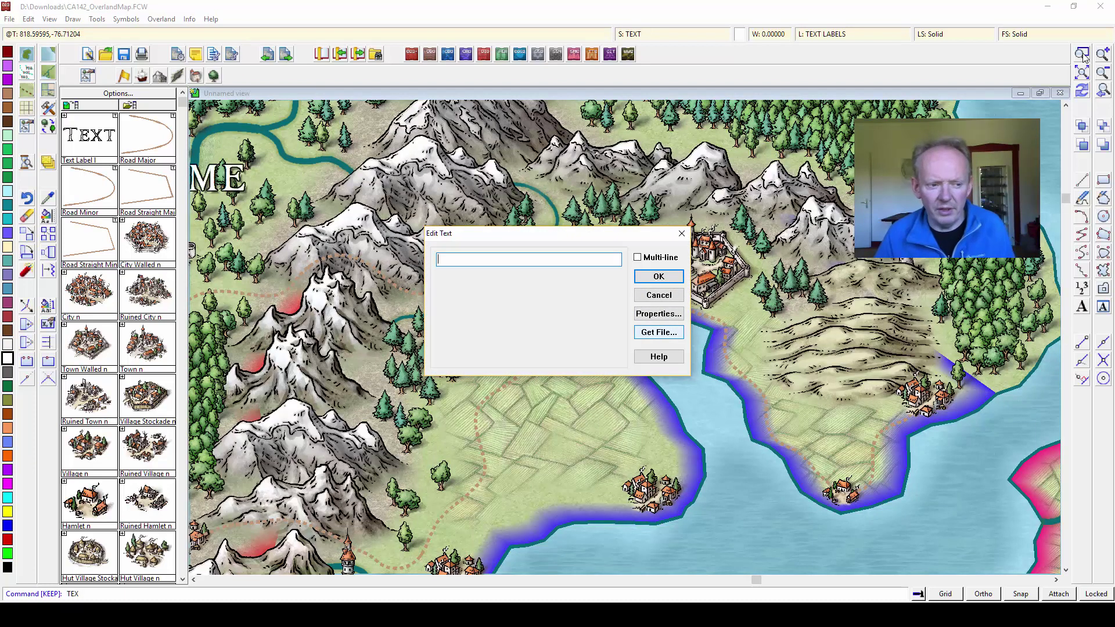
{"action": "type", "text": "Bjerka"}
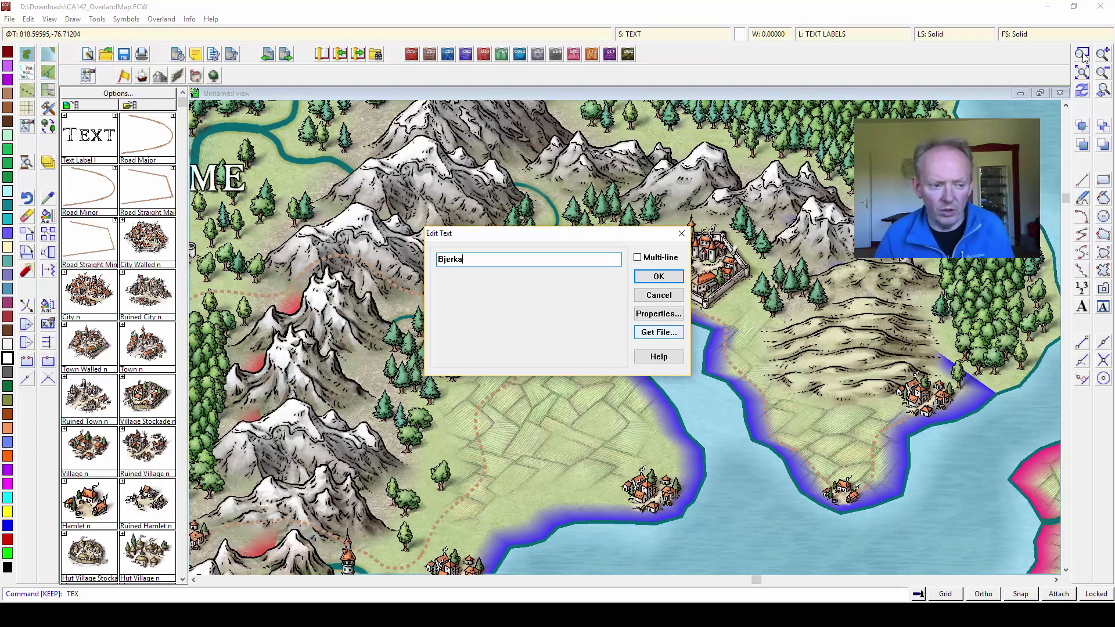
{"action": "type", "text": "gard"}
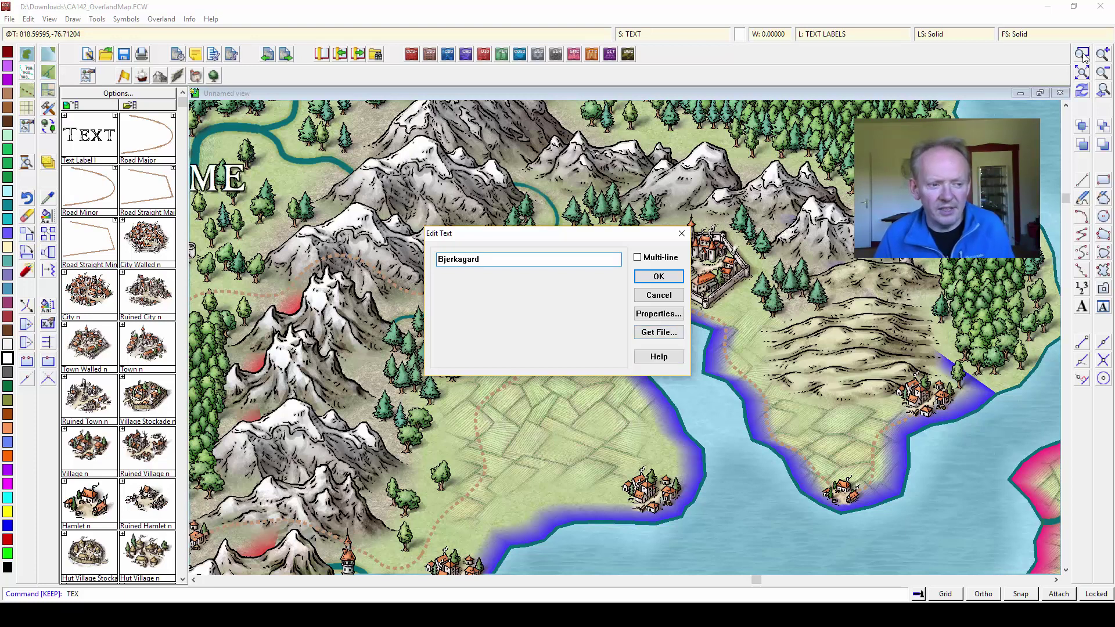
{"action": "key", "text": "BackSpace"}
{"action": "key", "text": "BackSpace"}
{"action": "key", "text": "BackSpace"}
{"action": "key", "text": "BackSpace"}
{"action": "type", "text": "skov"}
{"action": "key", "text": "Return"}
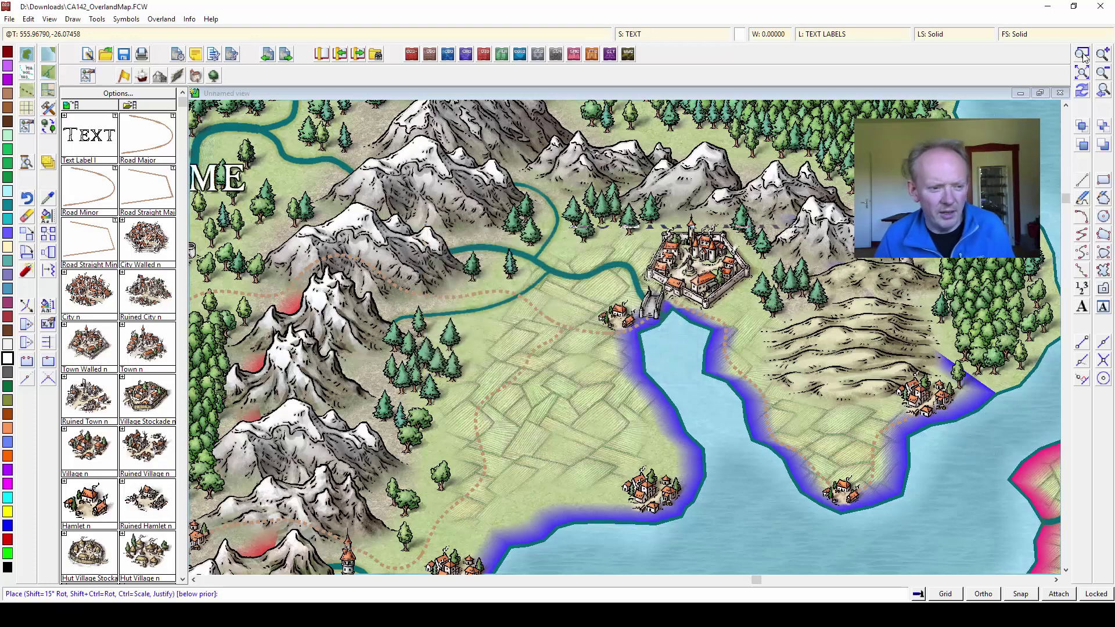
{"action": "left_click", "coordinate": [697, 199]}
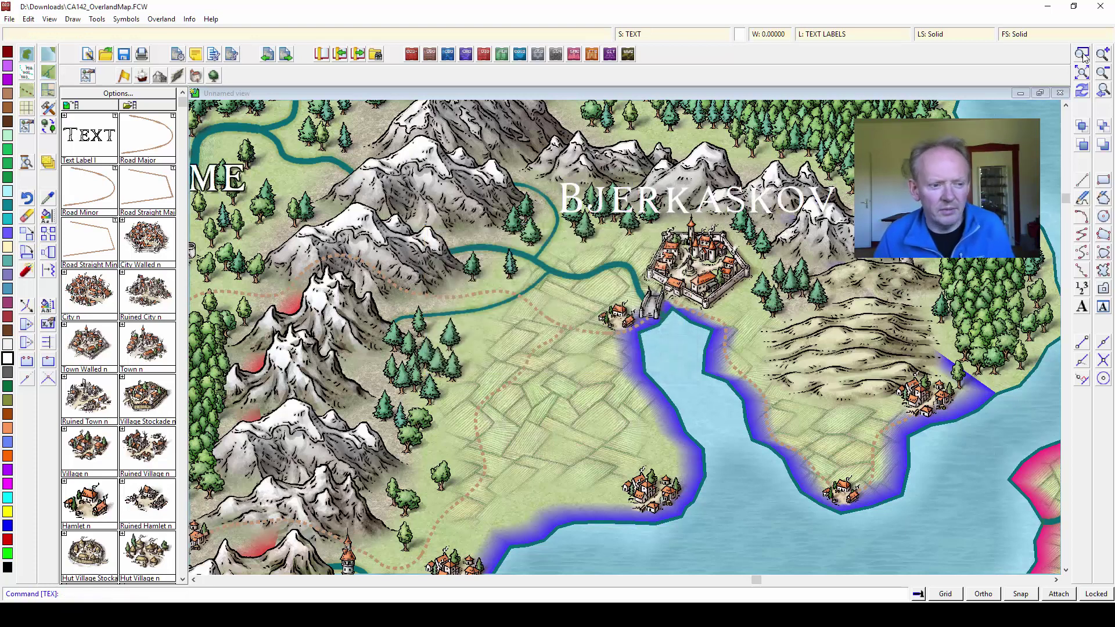
- Add the text label Corantia above the large grey city on the eastern continent's west coast
{"action": "left_click", "coordinate": [1082, 55]}
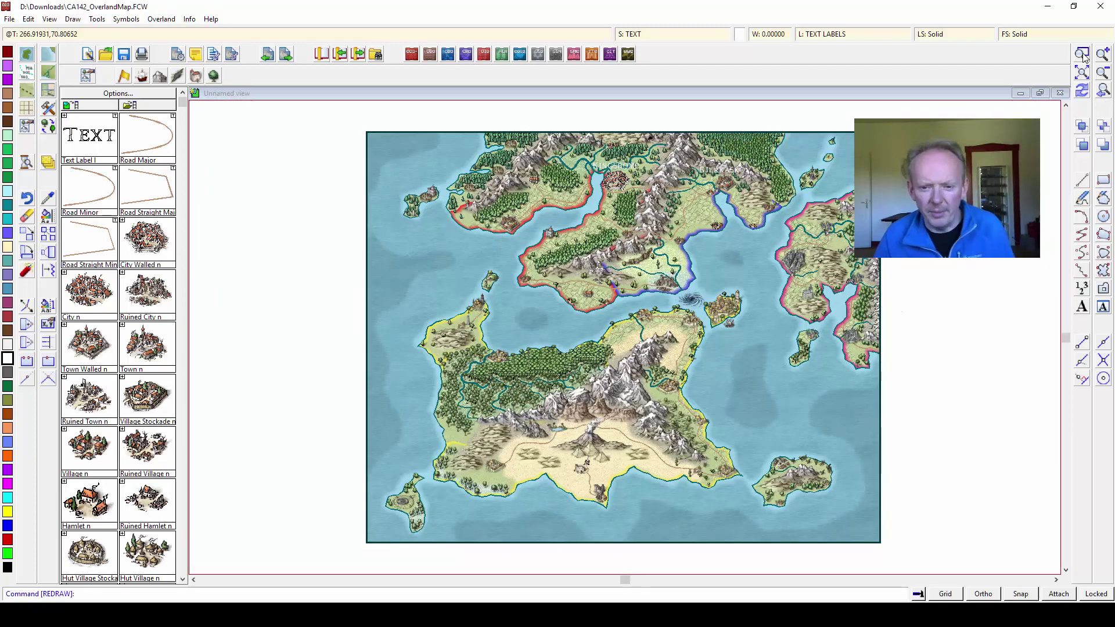
{"action": "left_click", "coordinate": [1084, 56]}
{"action": "left_click", "coordinate": [736, 208]}
{"action": "left_click", "coordinate": [886, 363]}
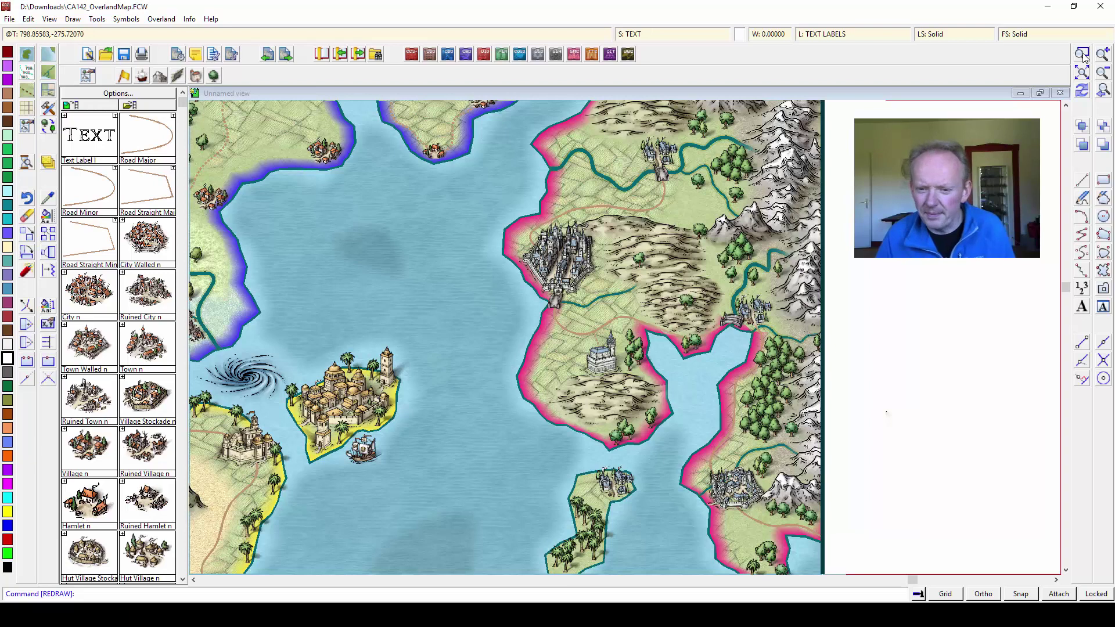
{"action": "left_click", "coordinate": [1081, 306]}
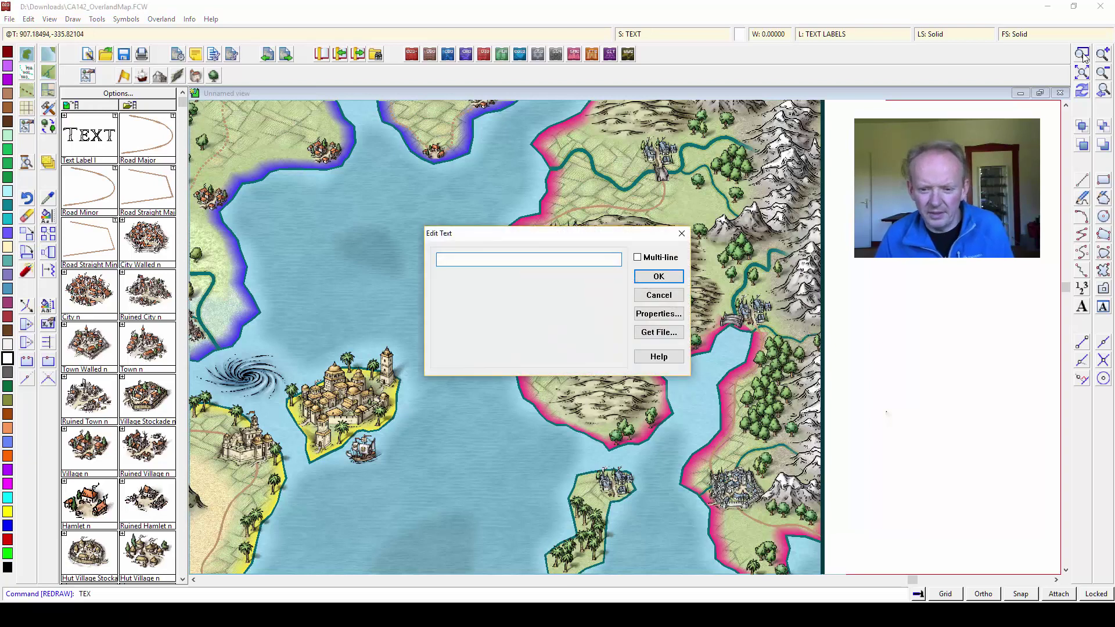
{"action": "type", "text": "COrantia"}
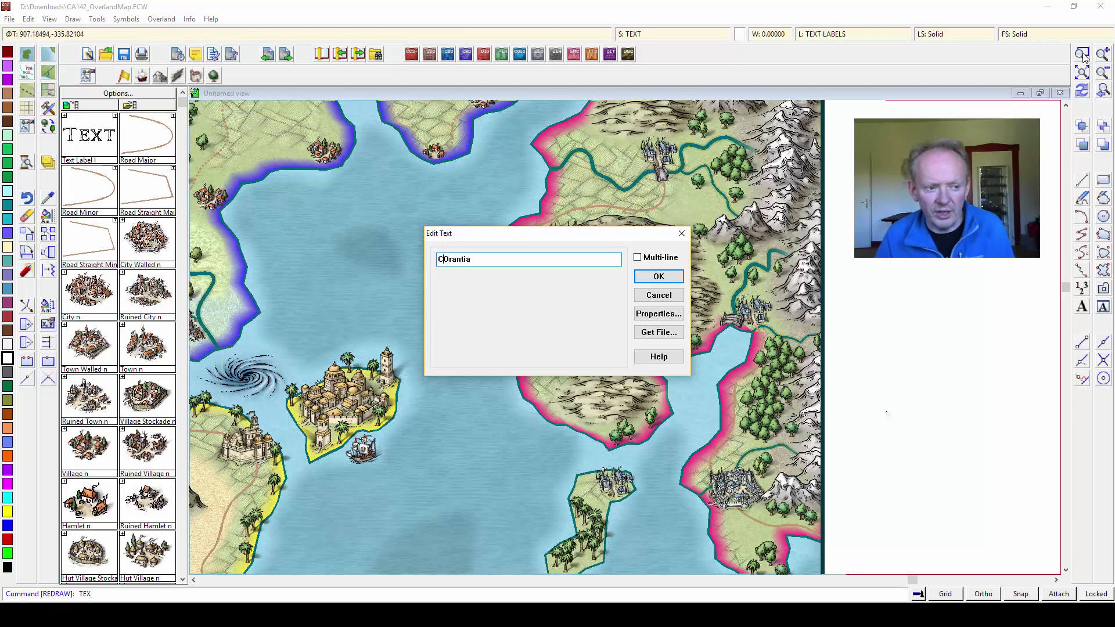
{"action": "key", "text": "BackSpace"}
{"action": "type", "text": "o"}
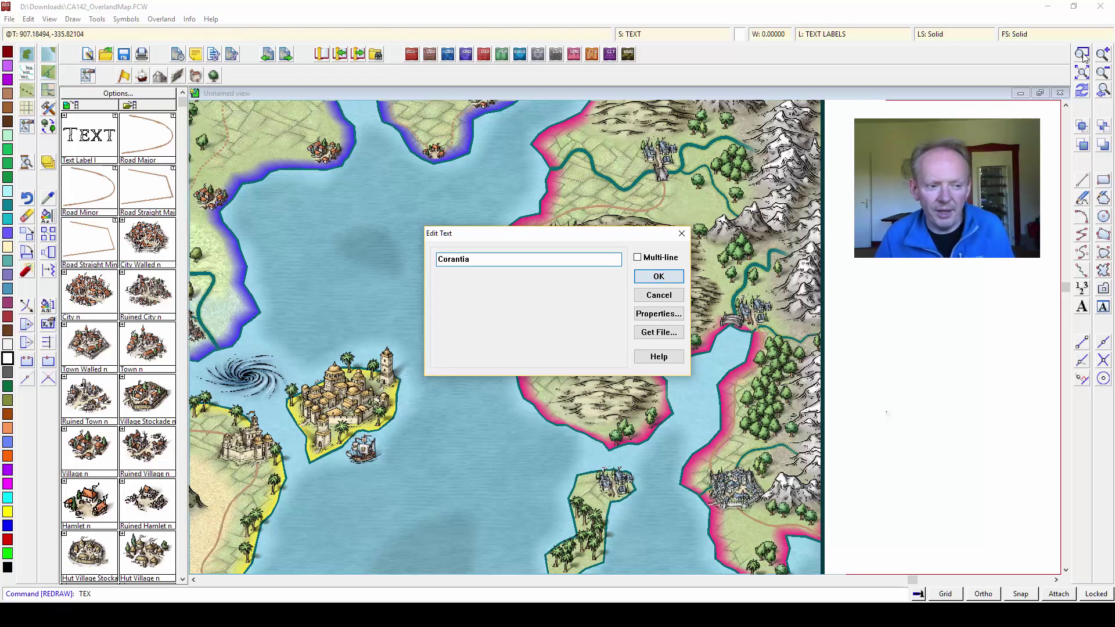
{"action": "key", "text": "Return"}
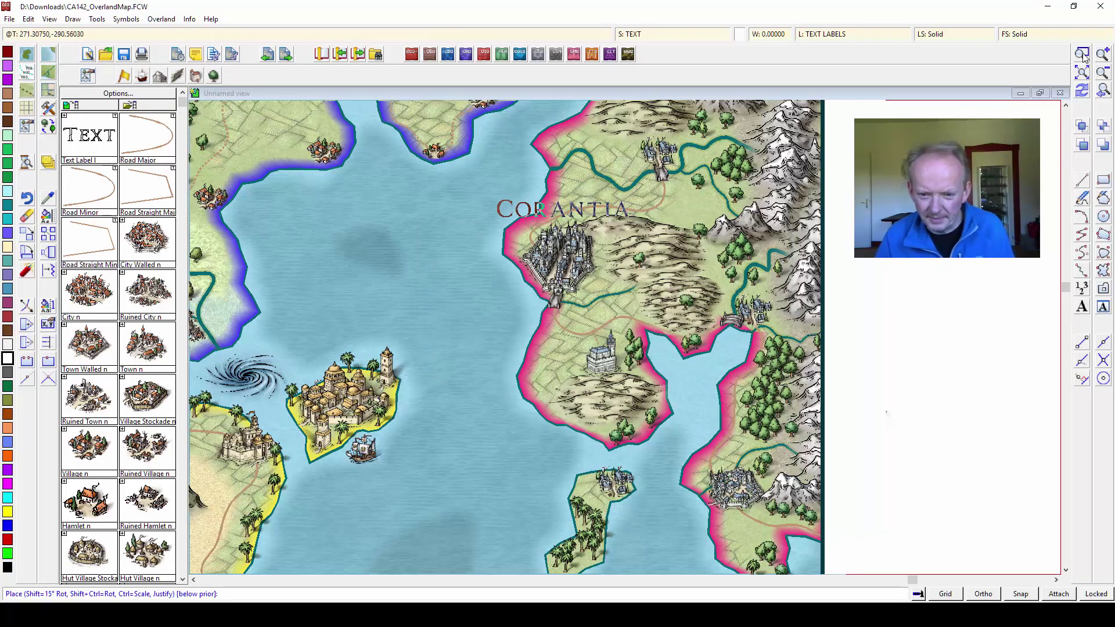
{"action": "left_click", "coordinate": [563, 208]}
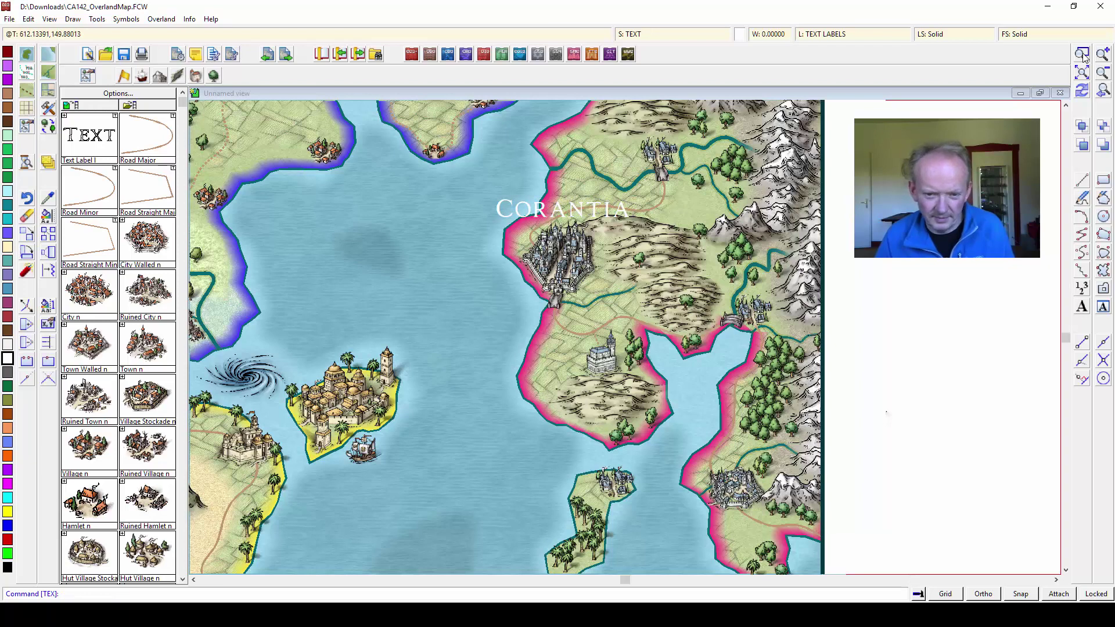
- Add the text label Al-Goranada above the domed city on the yellow-bordered island beside the whirlpool
{"action": "left_click", "coordinate": [1082, 54]}
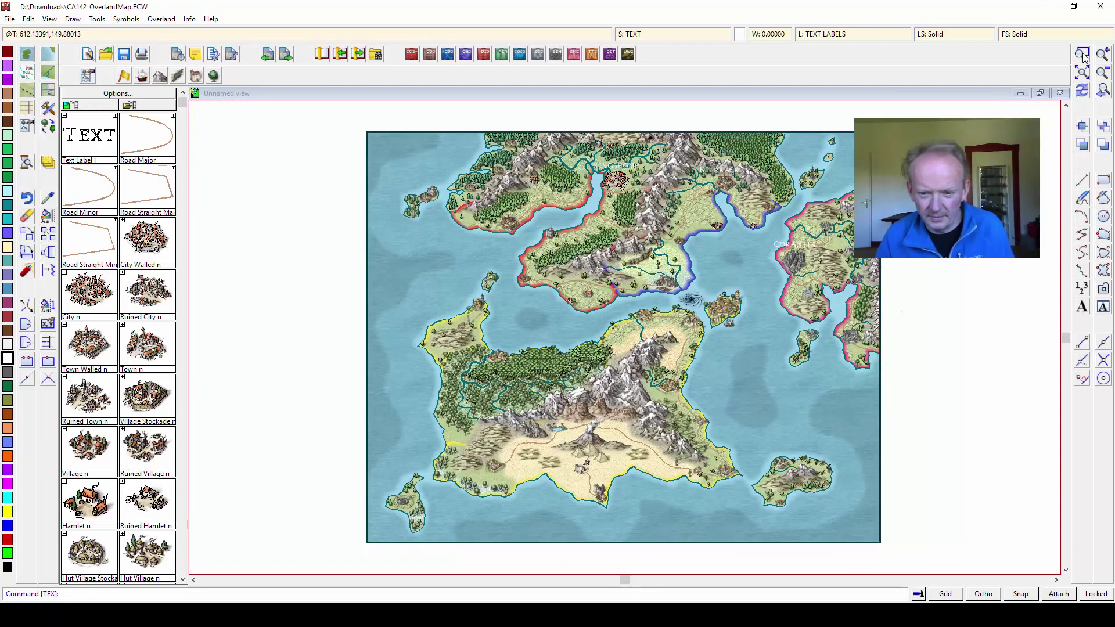
{"action": "left_click", "coordinate": [1083, 54]}
{"action": "left_click", "coordinate": [612, 269]}
{"action": "left_click", "coordinate": [770, 367]}
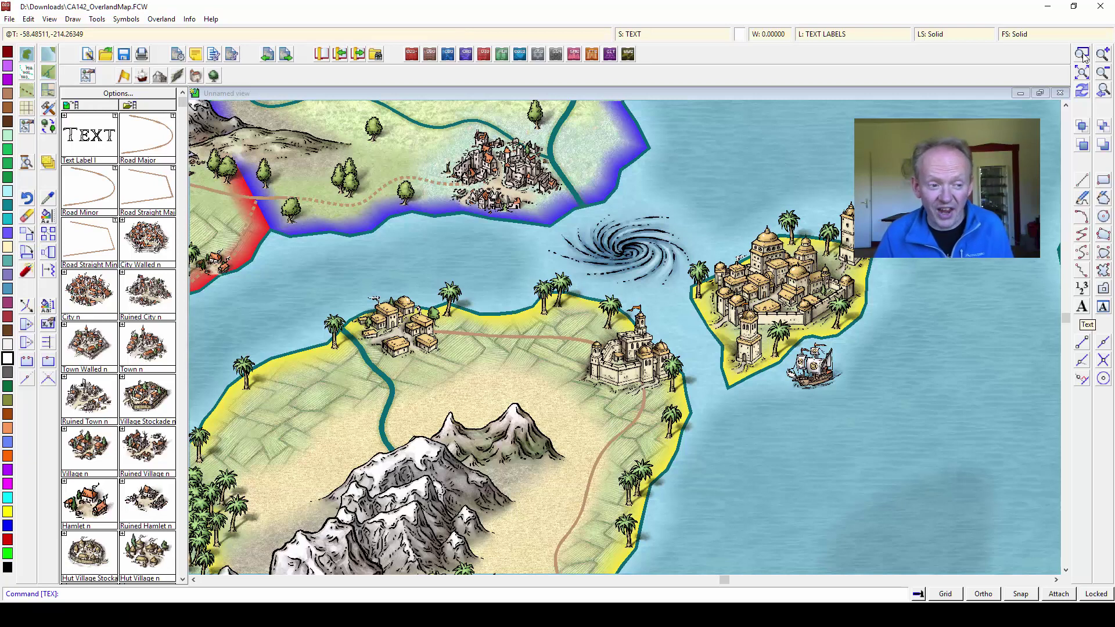
{"action": "left_click", "coordinate": [1081, 306]}
{"action": "type", "text": "Al"}
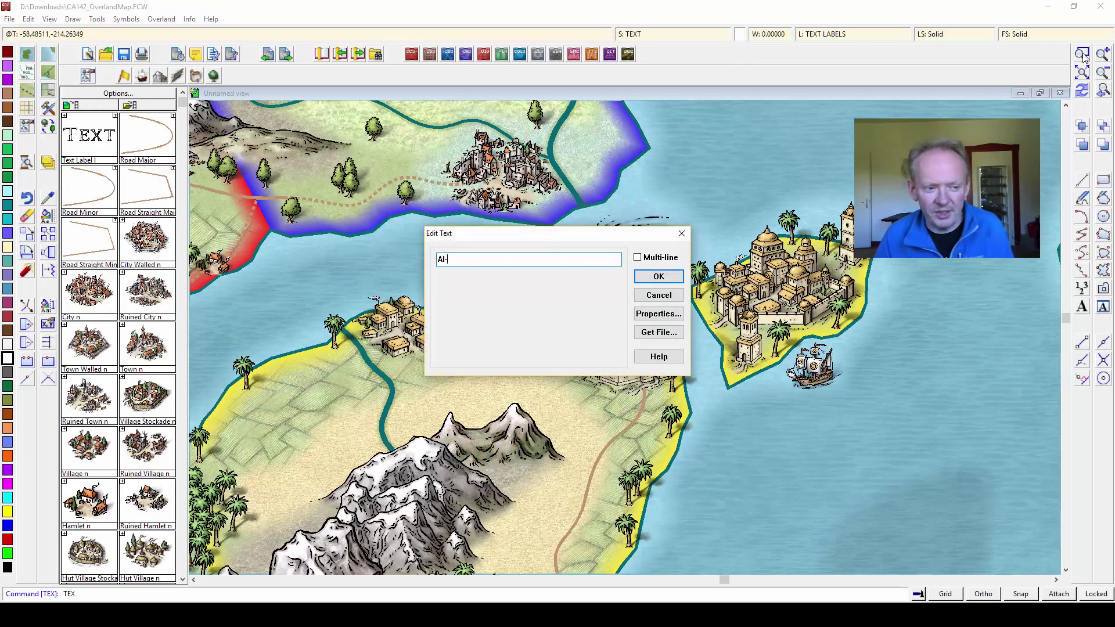
{"action": "type", "text": "-G"}
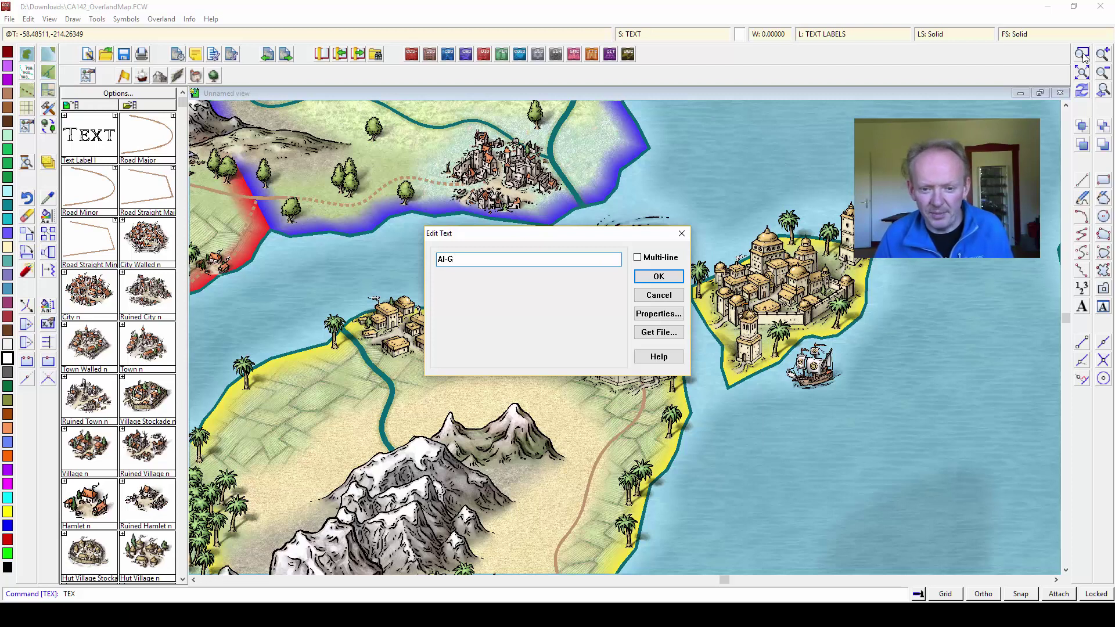
{"action": "type", "text": "ora"}
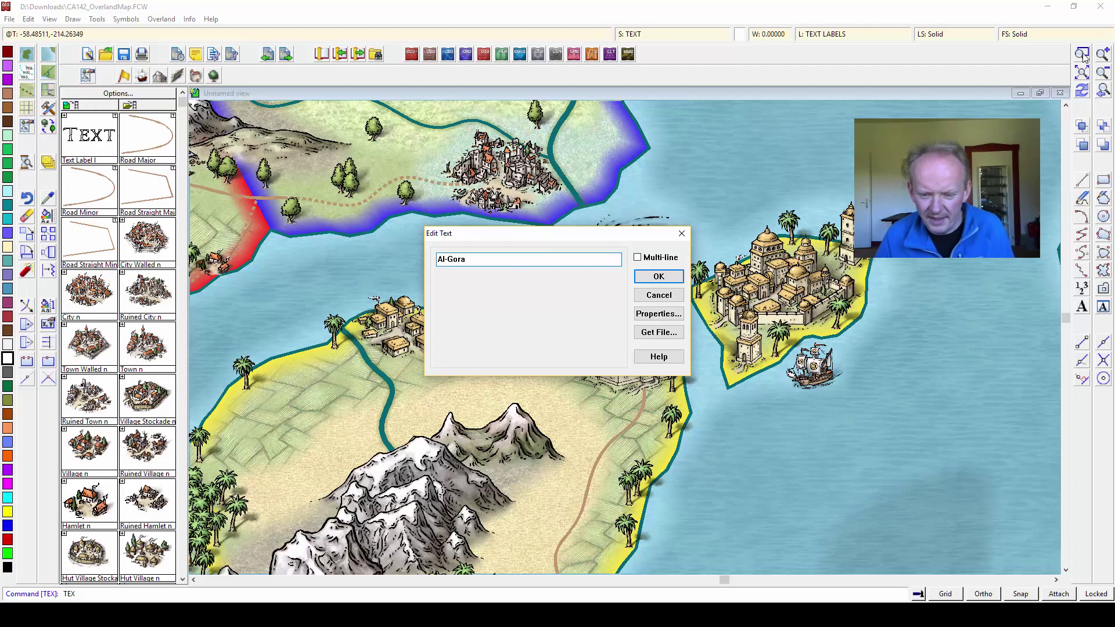
{"action": "type", "text": "nada"}
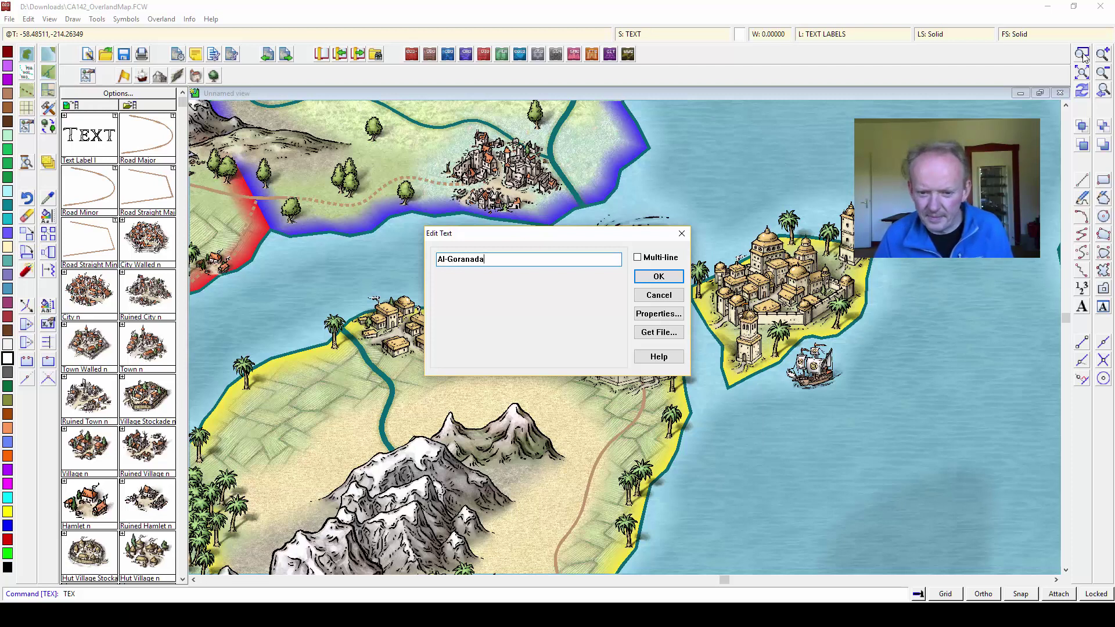
{"action": "key", "text": "Return"}
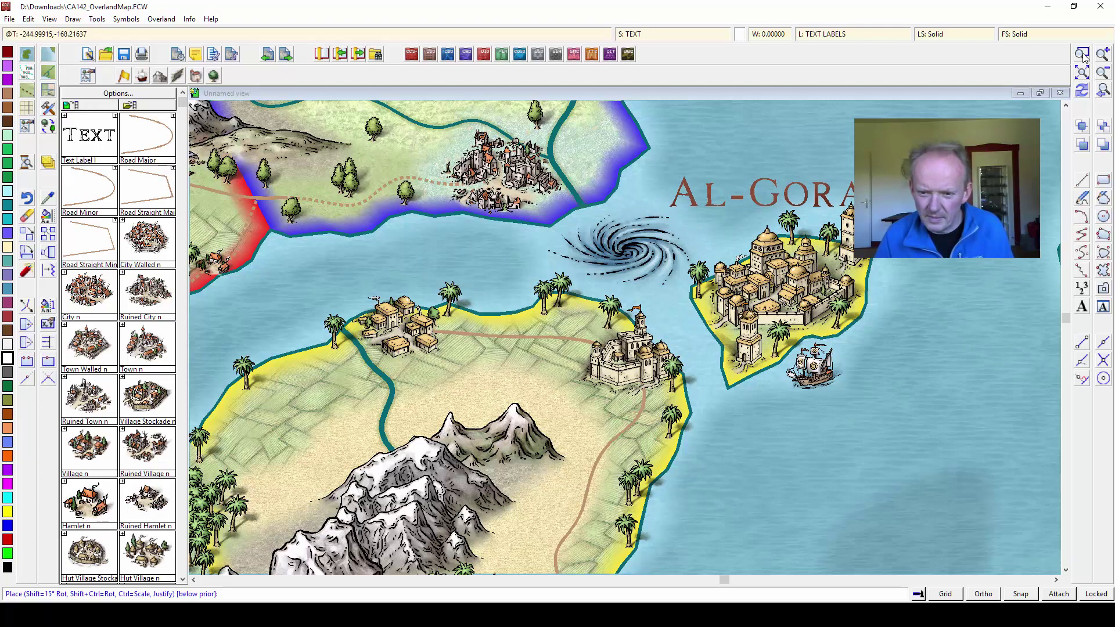
{"action": "left_click", "coordinate": [795, 192]}
{"action": "left_click", "coordinate": [1081, 90]}
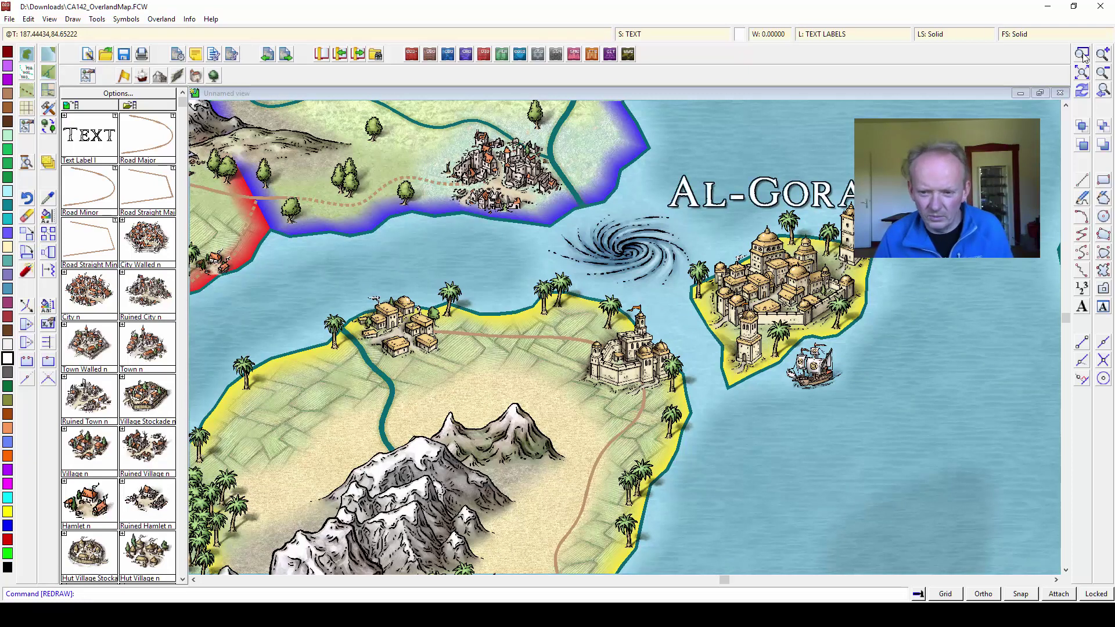
- Set the text height for new labels to 35
{"action": "left_click", "coordinate": [1084, 55]}
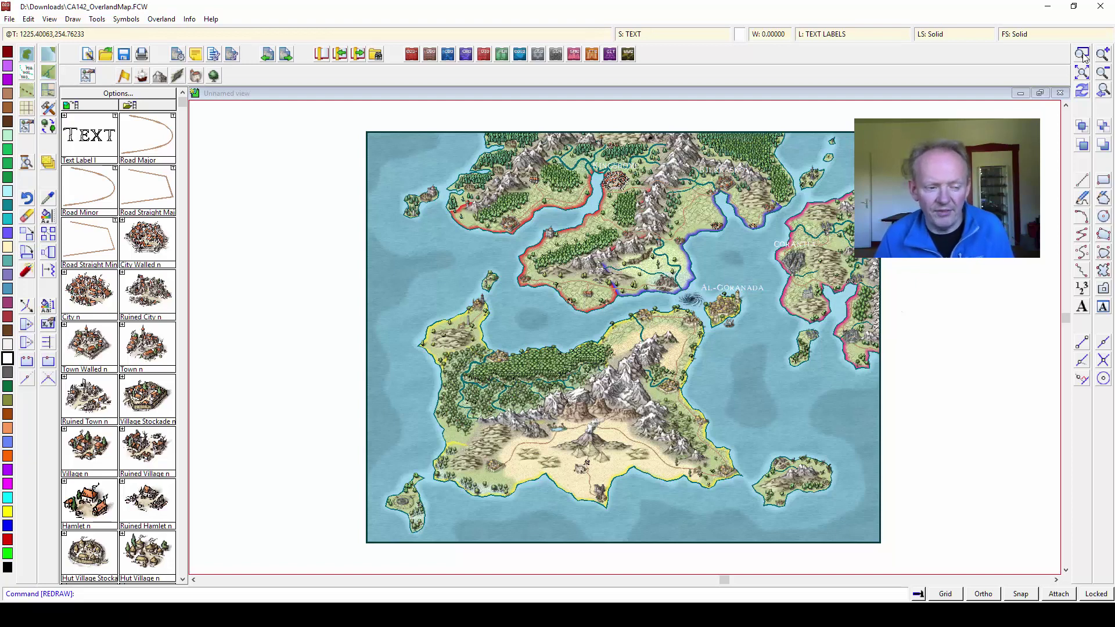
{"action": "left_click", "coordinate": [1080, 308]}
{"action": "left_click", "coordinate": [659, 295]}
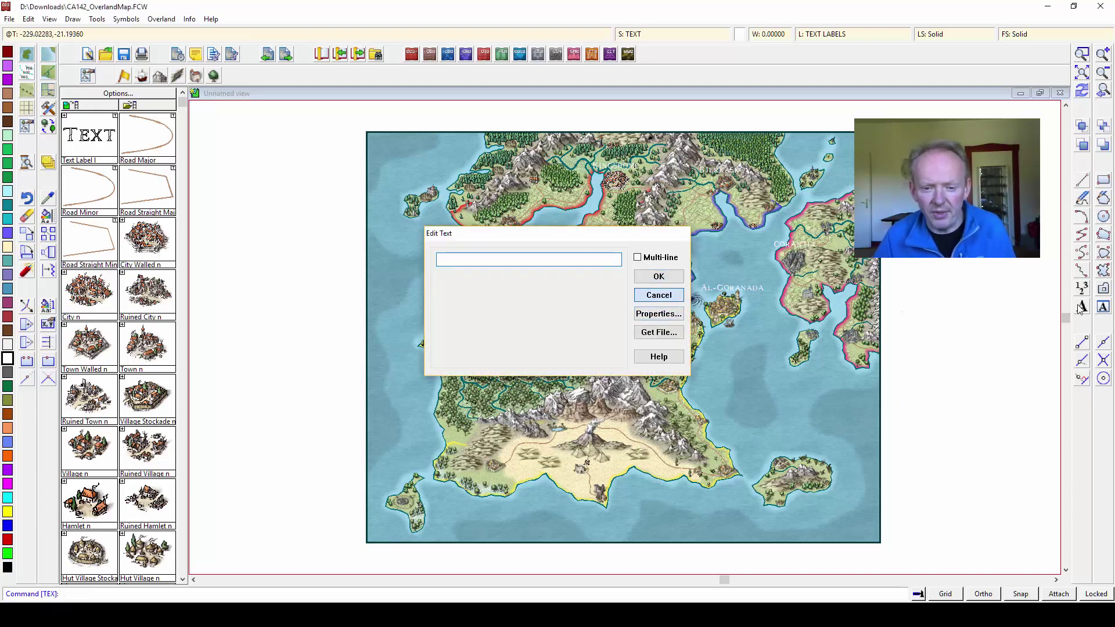
{"action": "left_click", "coordinate": [1102, 306]}
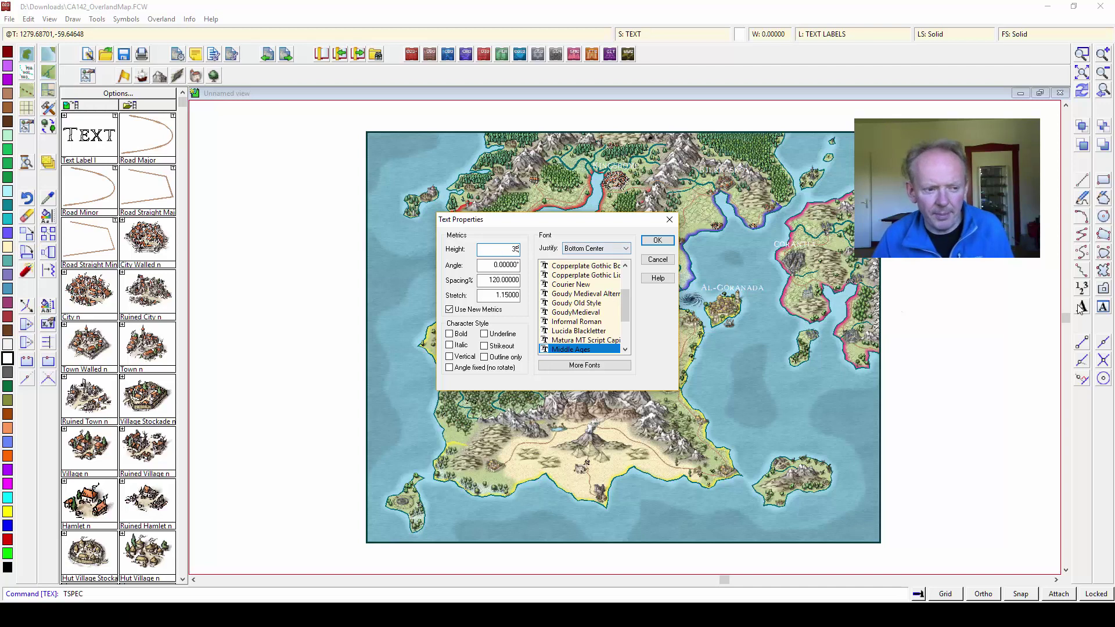
{"action": "key", "text": "Return"}
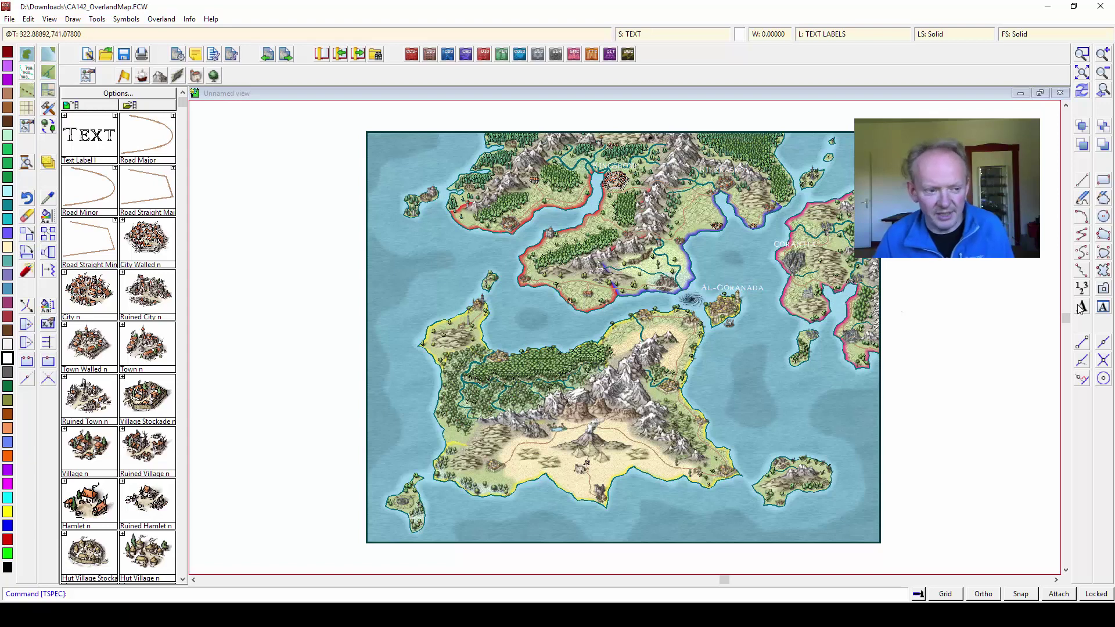
- Add the realm label Albion in salmon-pink colour 172 on the red-bordered land west of Kingshome's inlet
{"action": "left_click", "coordinate": [1080, 307]}
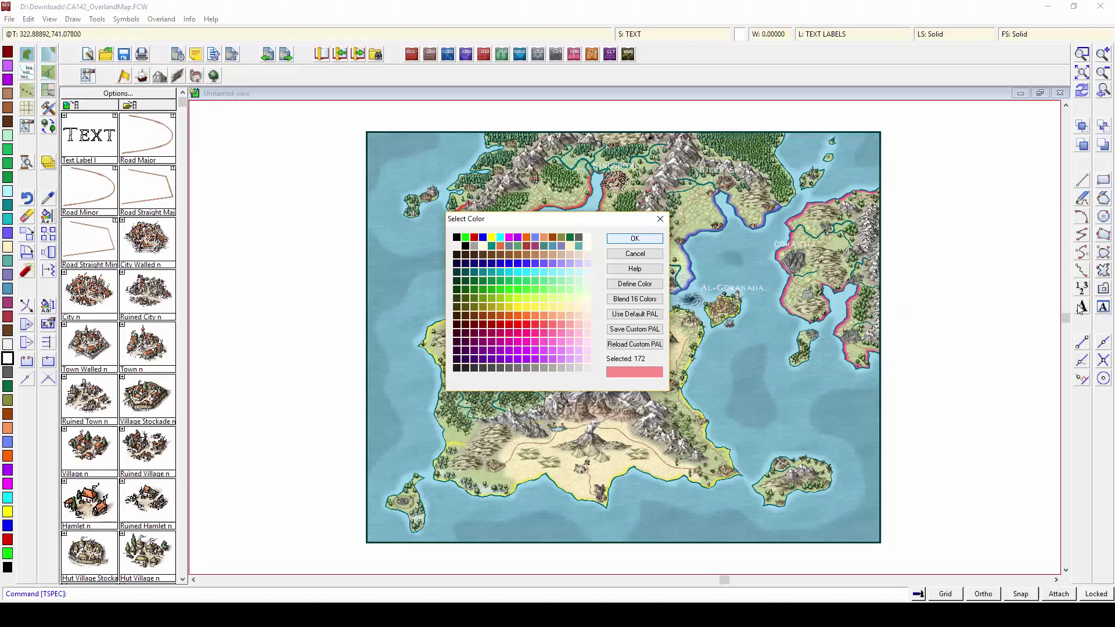
{"action": "key", "text": "Return"}
{"action": "type", "text": "Albion"}
{"action": "key", "text": "Return"}
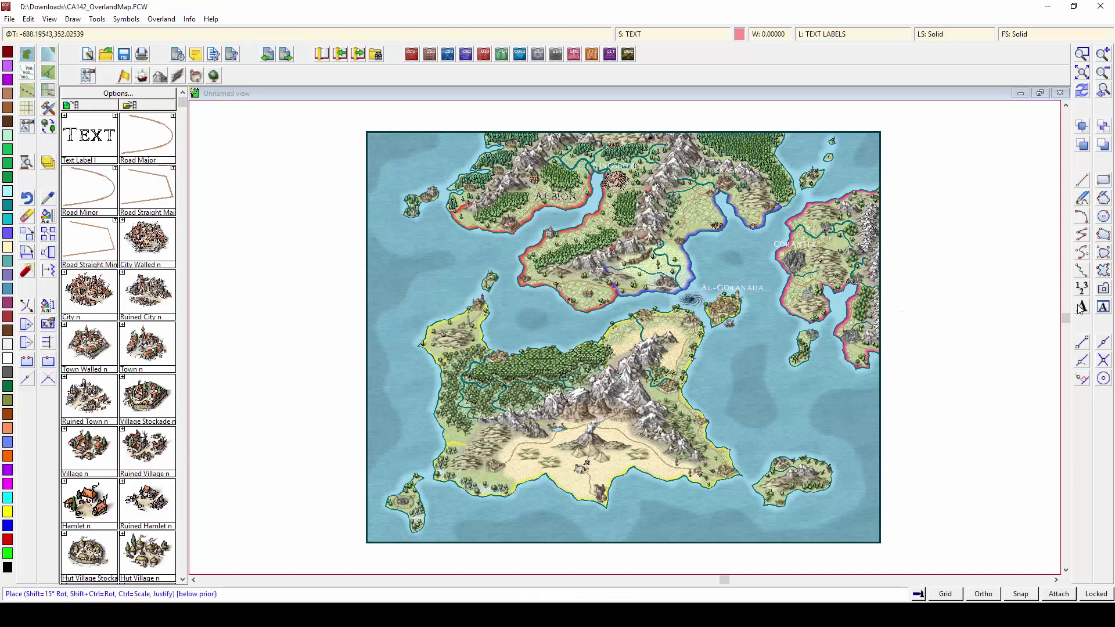
{"action": "left_click", "coordinate": [556, 198]}
{"action": "left_click", "coordinate": [1081, 90]}
{"action": "left_click", "coordinate": [1082, 54]}
{"action": "left_click", "coordinate": [495, 150]}
{"action": "left_click", "coordinate": [644, 235]}
{"action": "left_click", "coordinate": [1082, 72]}
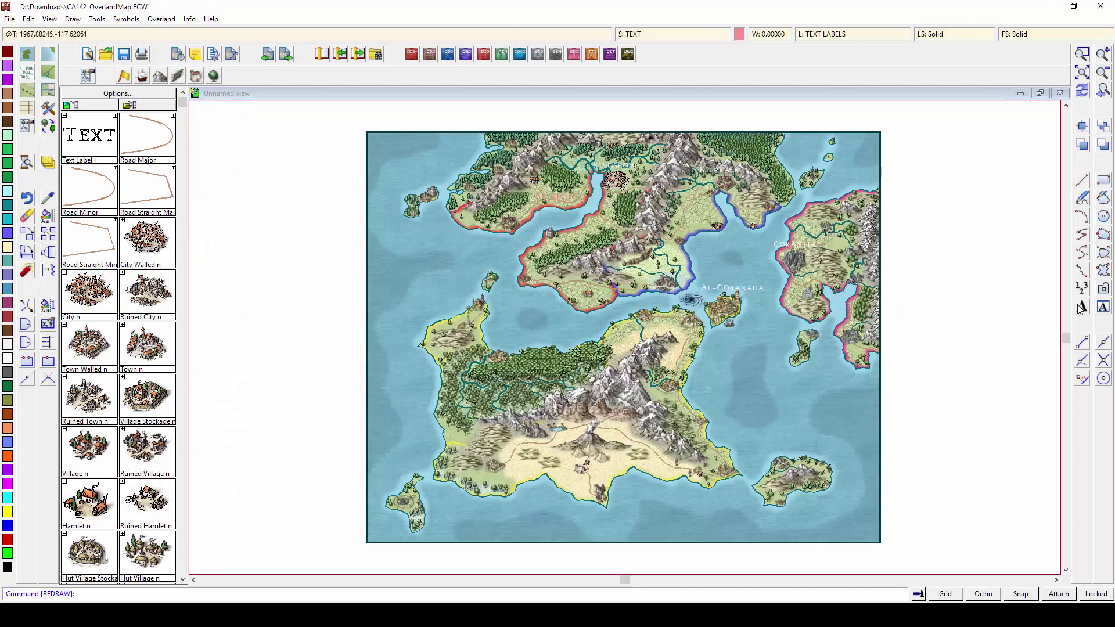
- Add the realm label Jorgland in pale lavender across the blue-bordered land south of Bjerkaskov
{"action": "left_click", "coordinate": [739, 34]}
{"action": "left_click", "coordinate": [578, 262]}
{"action": "left_click", "coordinate": [635, 238]}
{"action": "left_click", "coordinate": [1079, 309]}
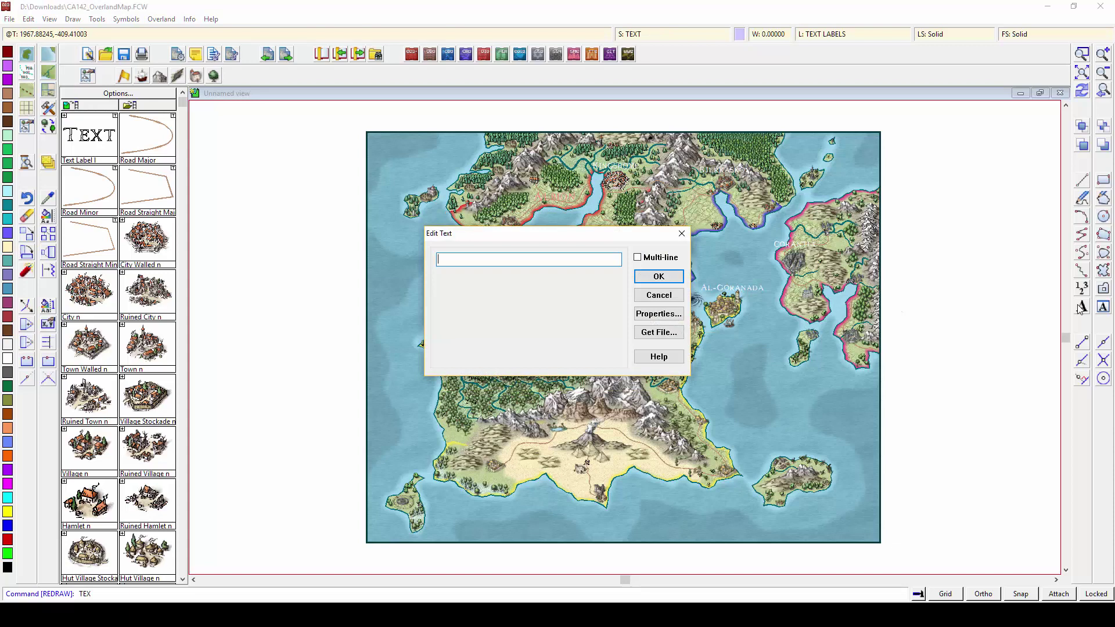
{"action": "type", "text": "Jorgland"}
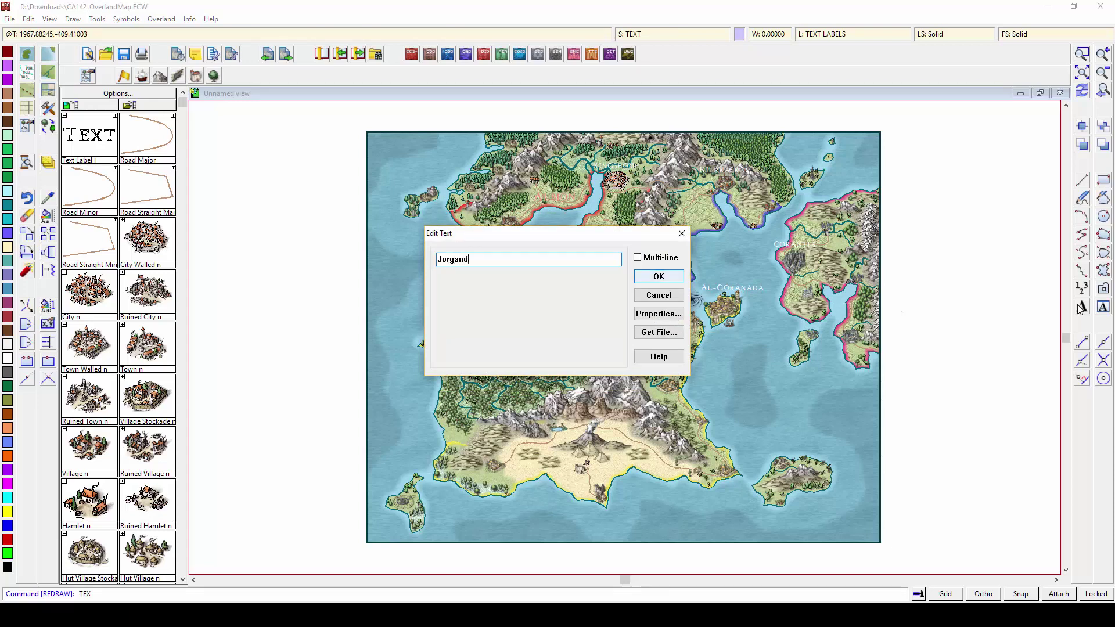
{"action": "key", "text": "Left"}
{"action": "key", "text": "Left"}
{"action": "key", "text": "Left"}
{"action": "type", "text": "l"}
{"action": "key", "text": "Return"}
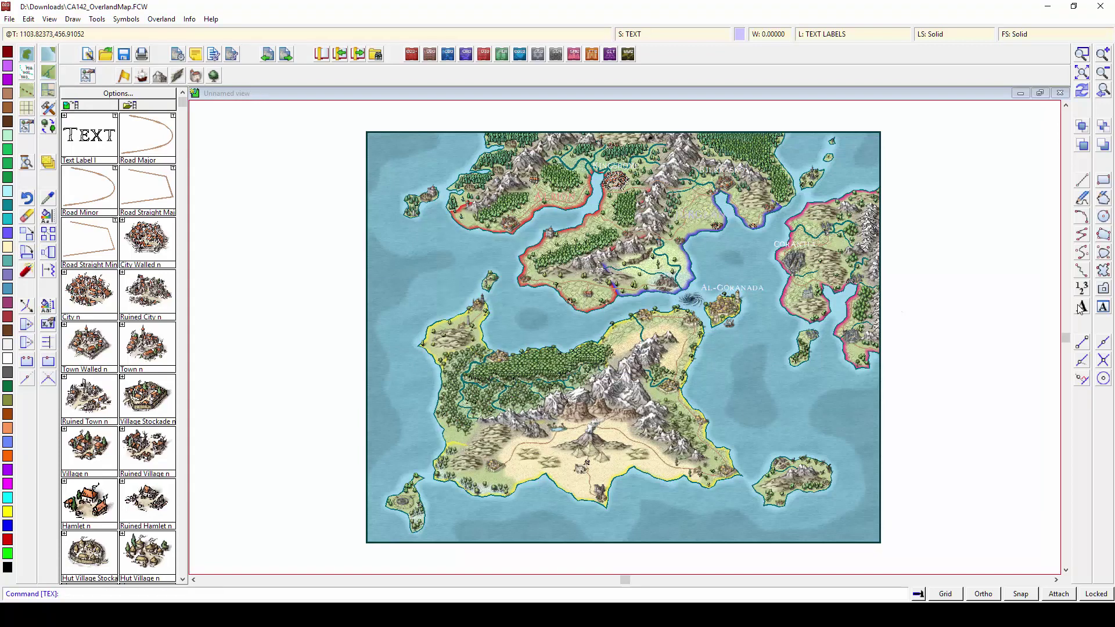
{"action": "left_click", "coordinate": [1081, 54]}
{"action": "left_click", "coordinate": [781, 163]}
{"action": "left_click", "coordinate": [636, 243]}
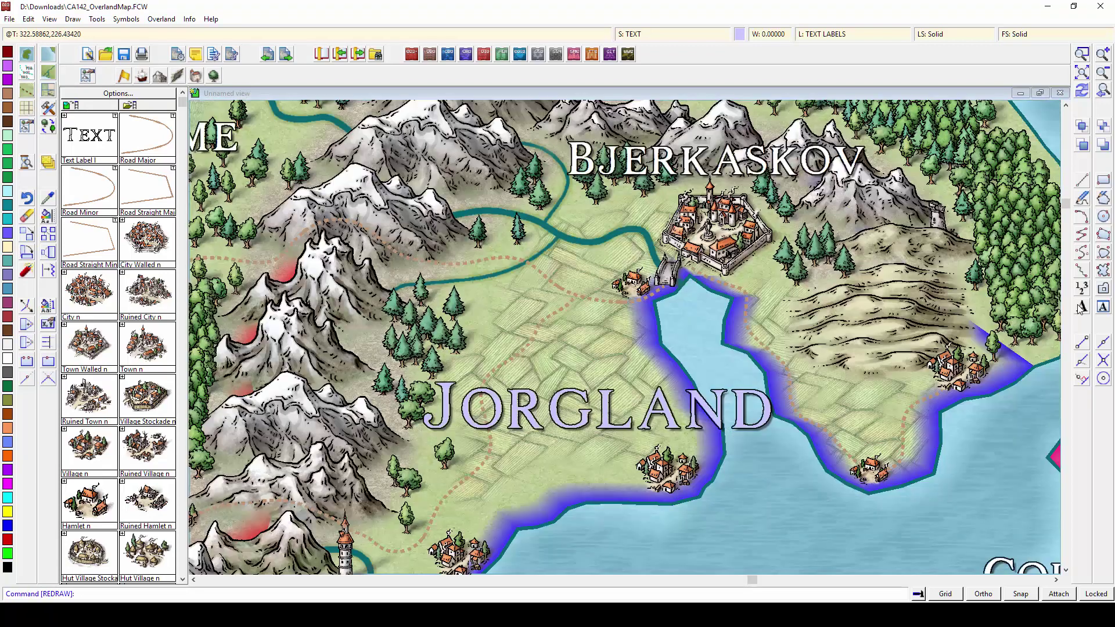
{"action": "scroll", "coordinate": [1079, 307], "scroll_direction": "down", "scroll_amount": 5}
- Add a two-line label naming the Corantian empire in pale pink colour 190 on the eastern continent
{"action": "left_click", "coordinate": [1079, 308]}
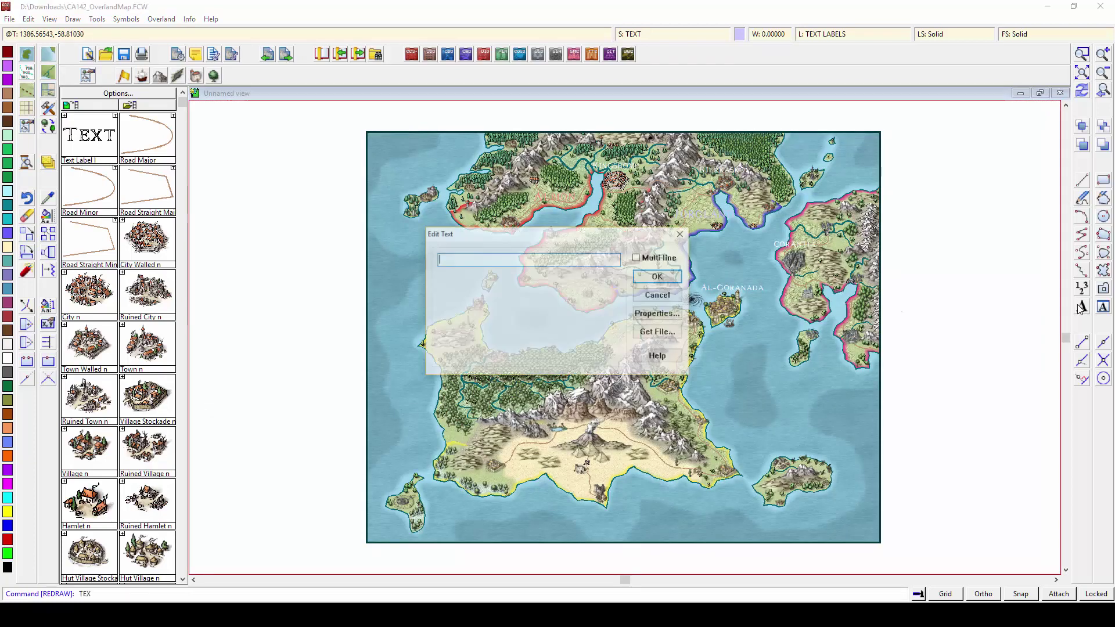
{"action": "key", "text": "Escape"}
{"action": "left_click", "coordinate": [739, 33]}
{"action": "left_click", "coordinate": [561, 340]}
{"action": "left_click", "coordinate": [562, 331]}
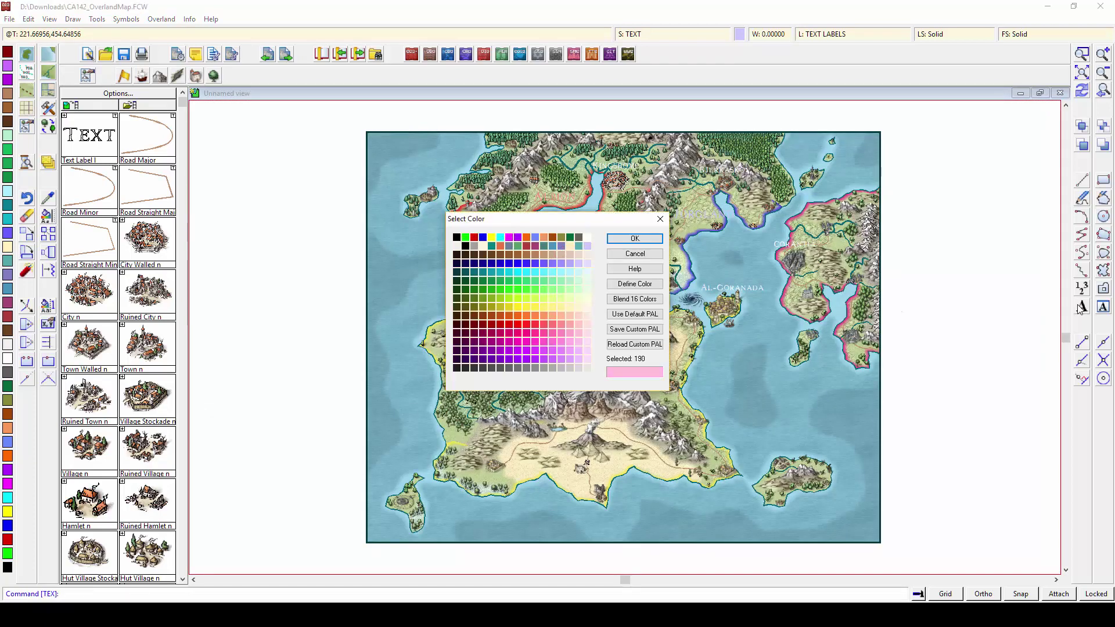
{"action": "left_click", "coordinate": [634, 237]}
{"action": "left_click", "coordinate": [1079, 308]}
{"action": "type", "text": "Corantion"}
{"action": "key", "text": "Return"}
{"action": "type", "text": "Emp"}
{"action": "left_click", "coordinate": [658, 277]}
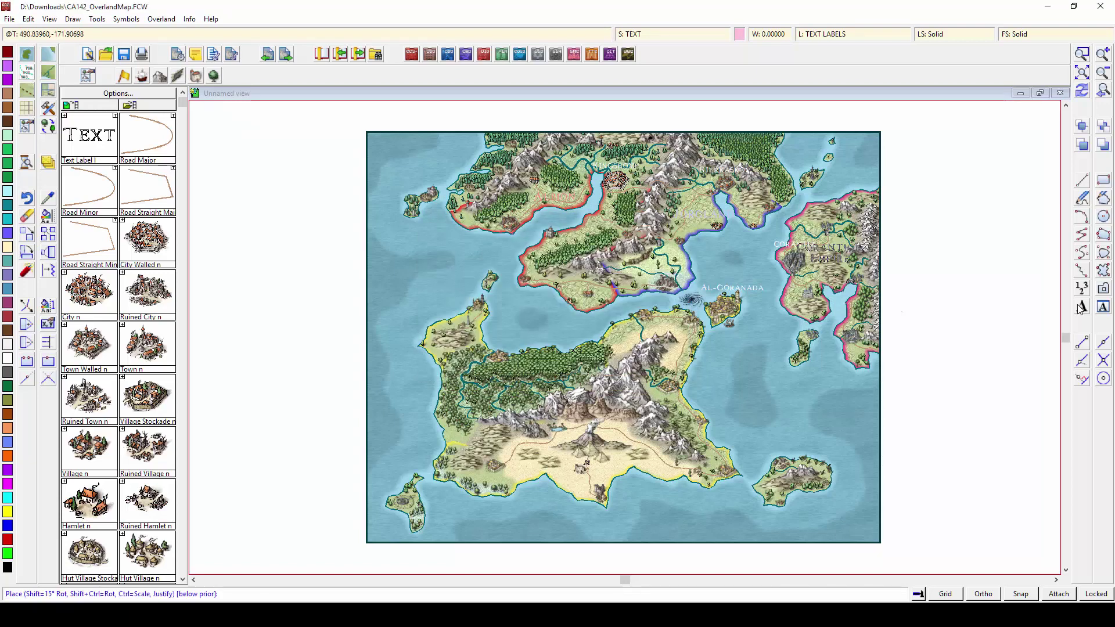
{"action": "left_click", "coordinate": [830, 263]}
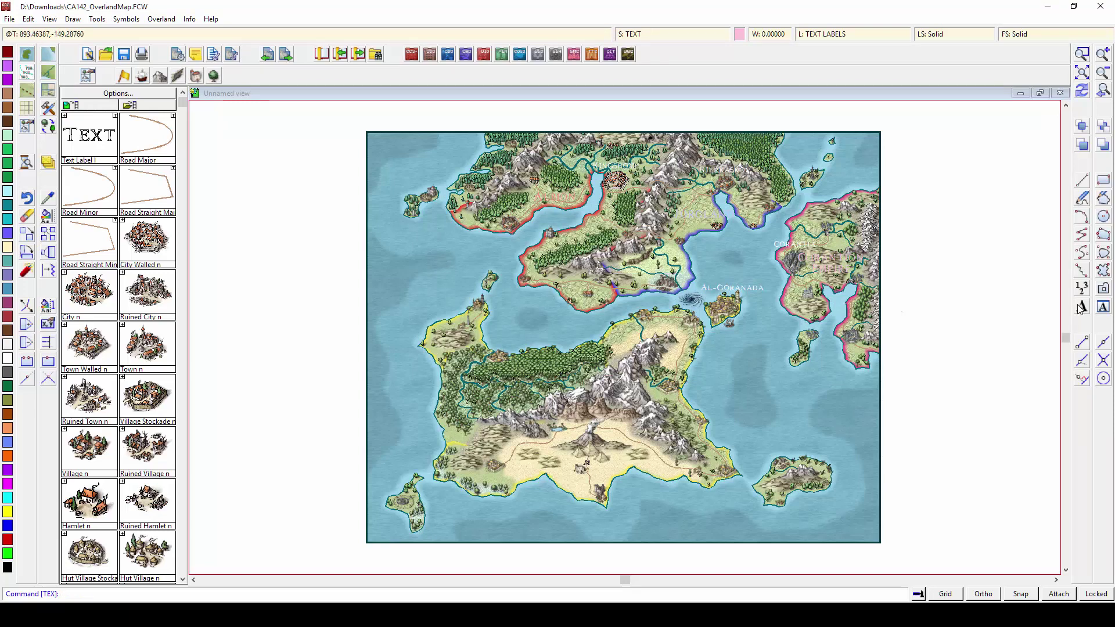
- Add the two-line realm label "Caliphate of Al-Goranada" in pale yellow on the northeast of the southern continent
{"action": "left_click", "coordinate": [740, 34]}
{"action": "left_click", "coordinate": [572, 310]}
{"action": "left_click", "coordinate": [634, 239]}
{"action": "left_click", "coordinate": [1080, 308]}
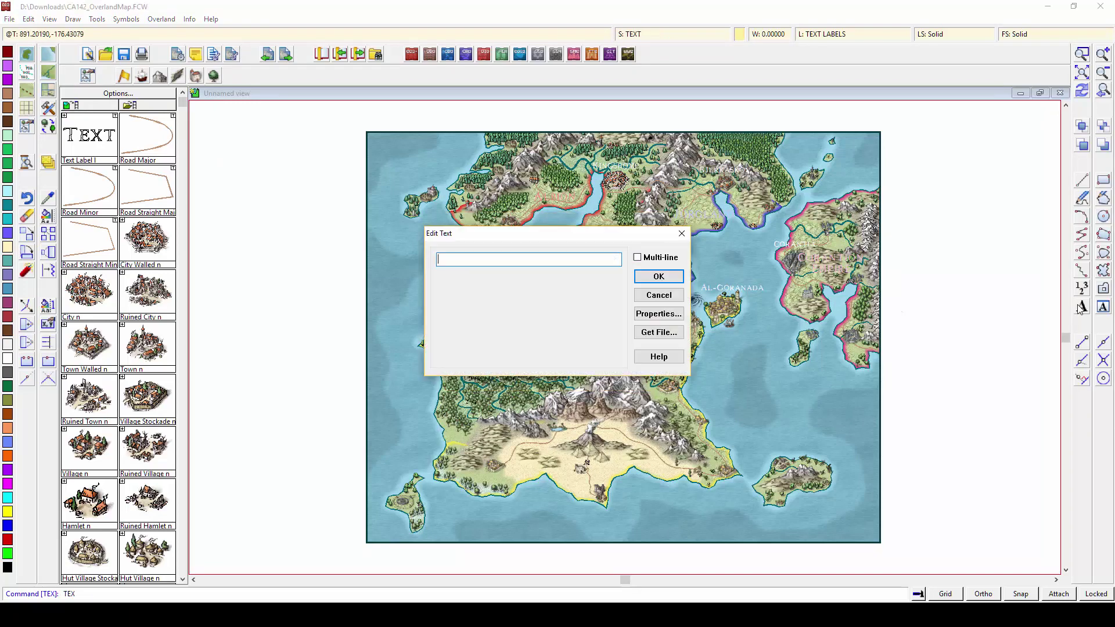
{"action": "type", "text": "Caliphate of"}
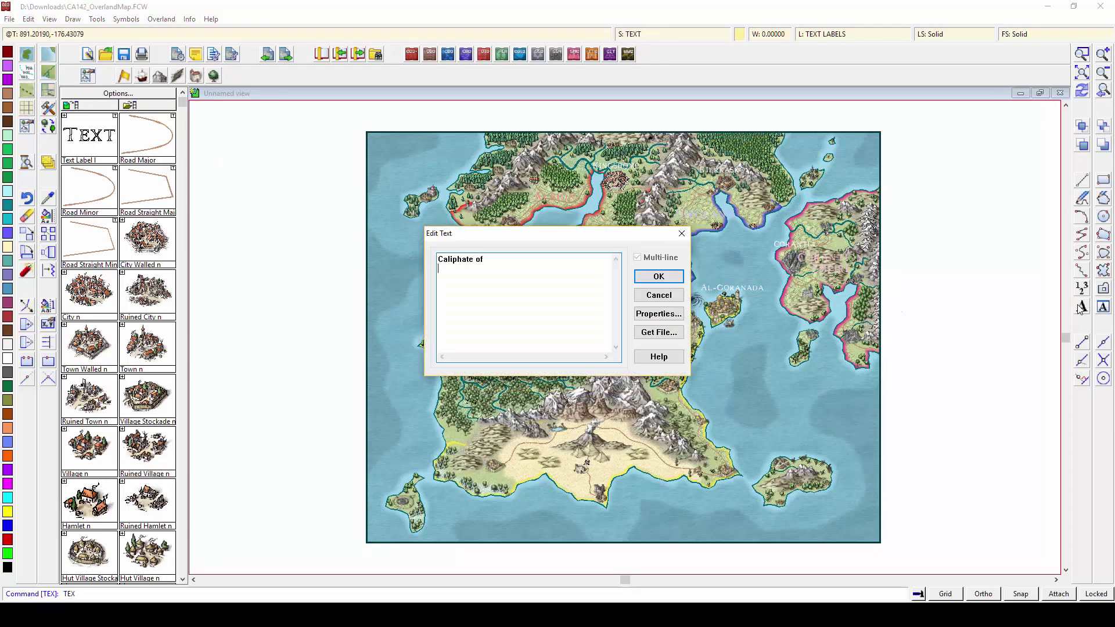
{"action": "key", "text": "Return"}
{"action": "type", "text": "Al-Goranada"}
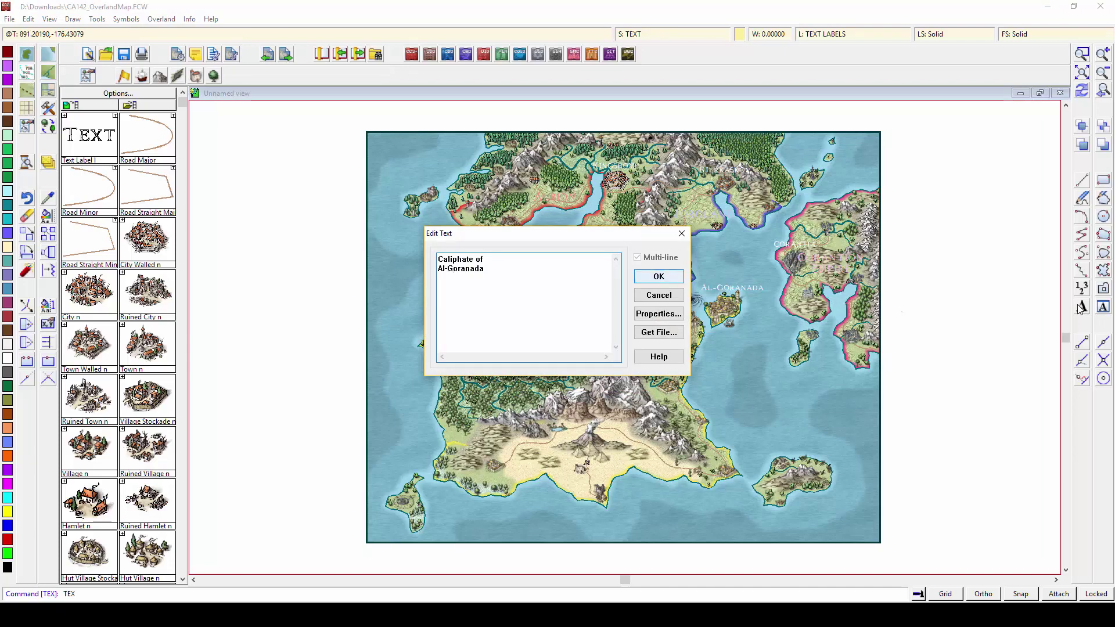
{"action": "left_click", "coordinate": [658, 276]}
{"action": "key", "text": "Escape"}
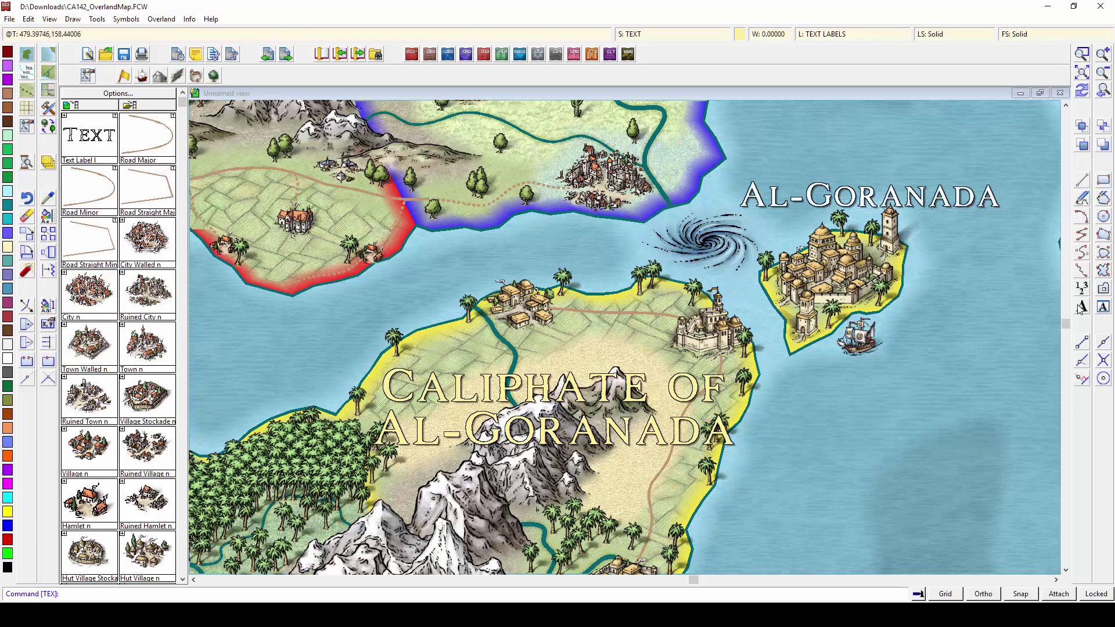
- Switch to smaller white text and add the label Port Corrad in the sea beside the walled town southwest of Albion
{"action": "left_click", "coordinate": [1079, 307]}
{"action": "key", "text": "Return"}
{"action": "key", "text": "Return"}
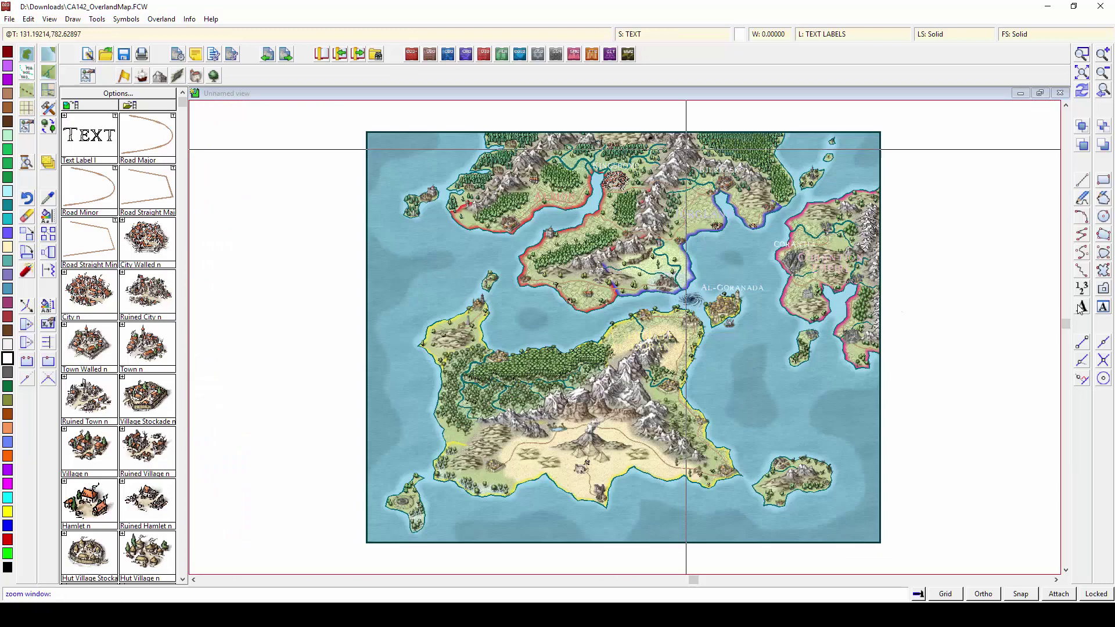
{"action": "left_click", "coordinate": [391, 128]}
{"action": "left_click", "coordinate": [526, 255]}
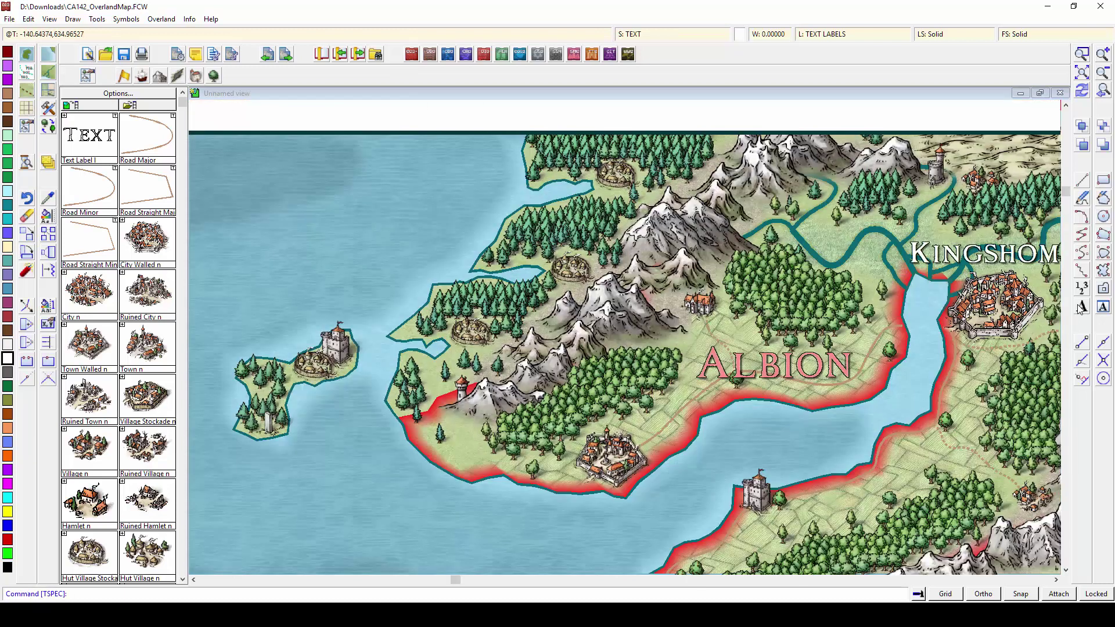
{"action": "left_click", "coordinate": [1080, 307]}
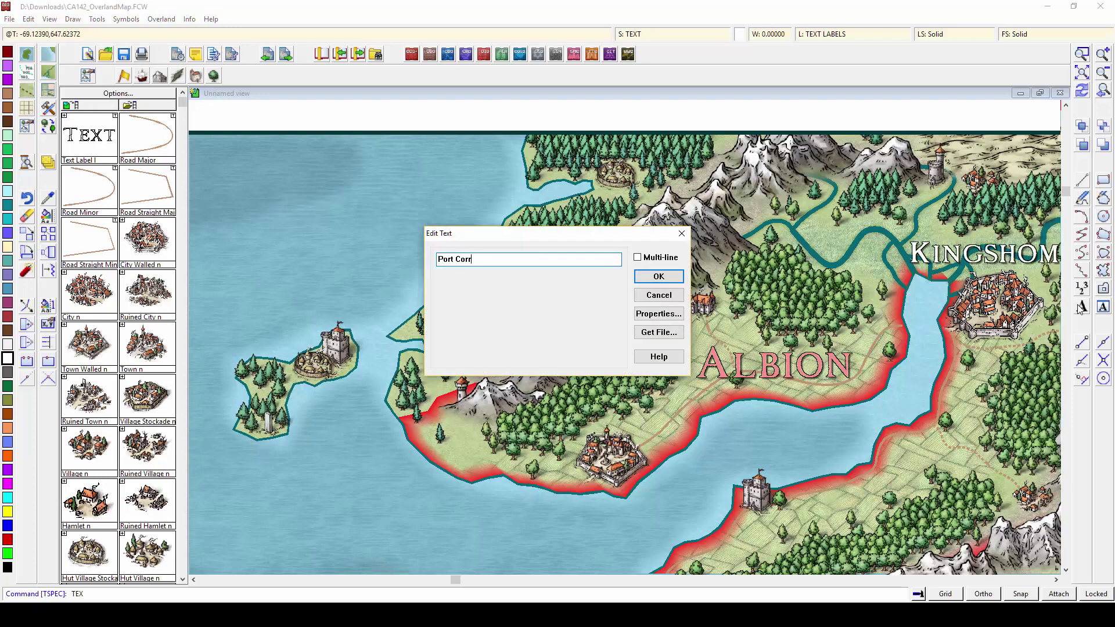
{"action": "key", "text": "Return"}
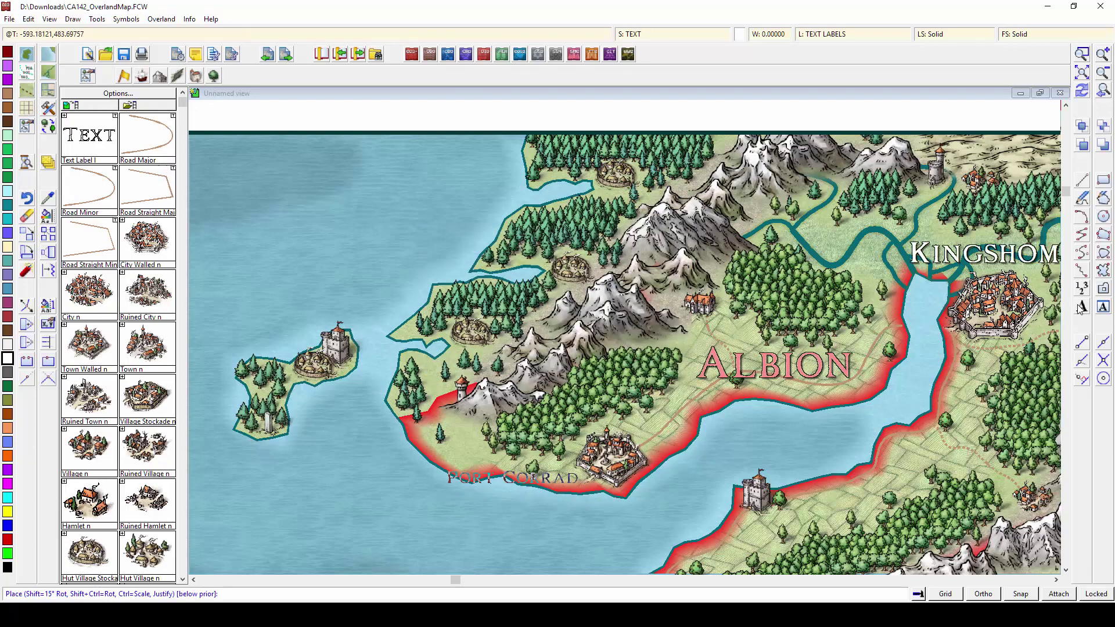
{"action": "left_click", "coordinate": [540, 503]}
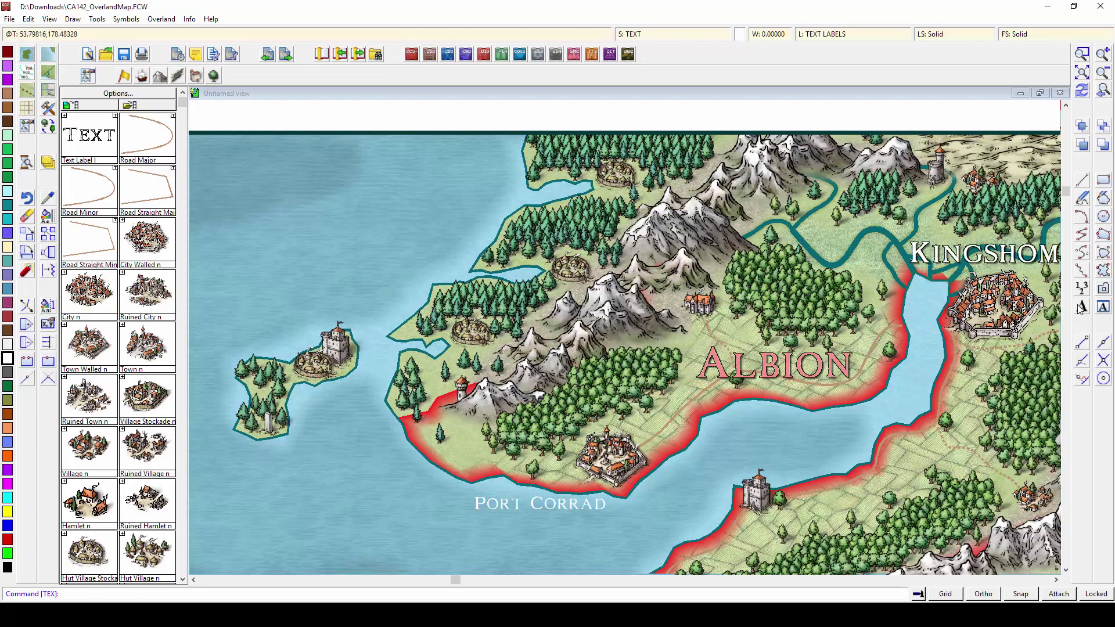
- Add the white text label Raiderburgh at the fortified settlement on the small island west of Albion
{"action": "left_click", "coordinate": [1079, 308]}
{"action": "type", "text": "Raid"}
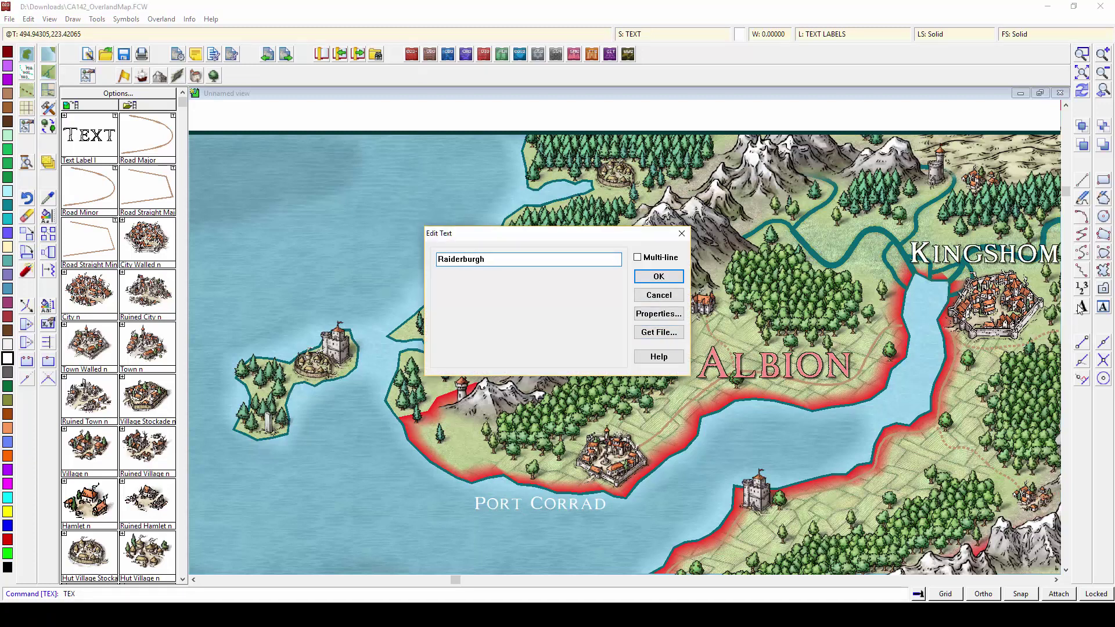
{"action": "type", "text": "erburgh"}
{"action": "key", "text": "Return"}
{"action": "left_click", "coordinate": [327, 313]}
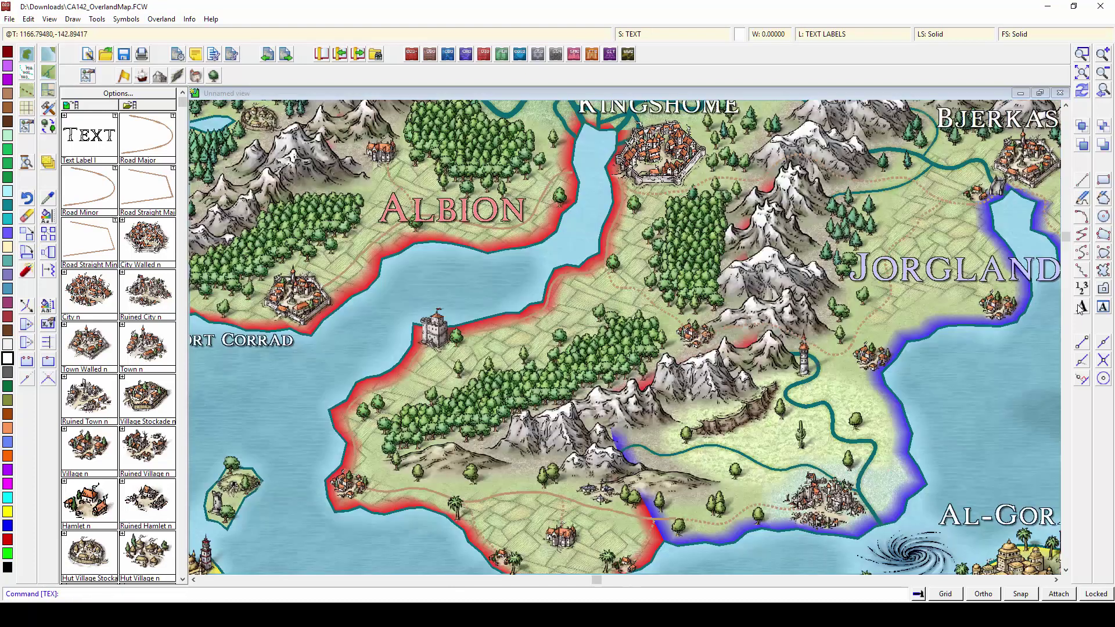
- Add the white text label Castle Varn in the inlet beside the coastal castle southeast of Albion
{"action": "left_click", "coordinate": [1080, 307]}
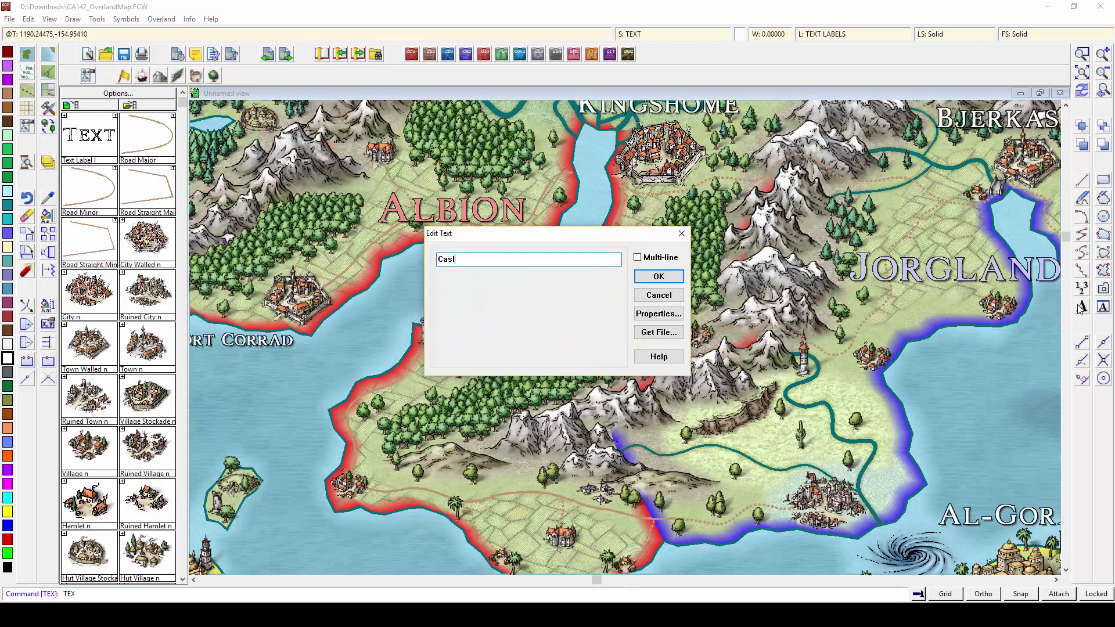
{"action": "type", "text": "Castle Veig"}
{"action": "key", "text": "BackSpace"}
{"action": "key", "text": "BackSpace"}
{"action": "key", "text": "Return"}
{"action": "left_click", "coordinate": [442, 298]}
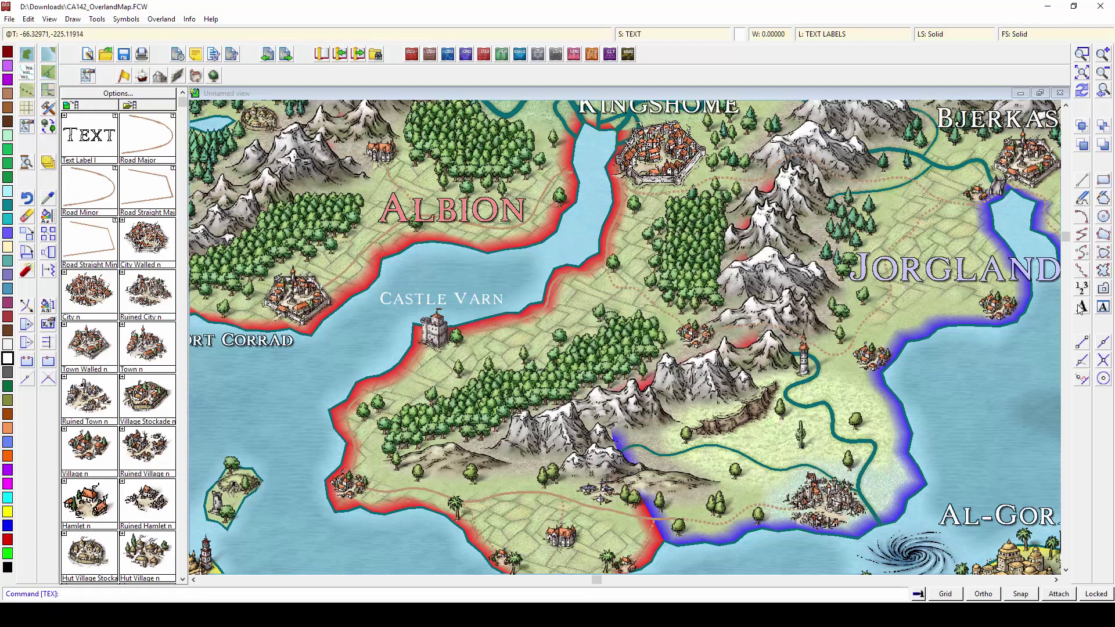
- Add the two-line label "Ruins of Hestvorn" above the ruined city on the southern coast of Jorgland
{"action": "left_click", "coordinate": [1078, 308]}
{"action": "type", "text": "Ruins"}
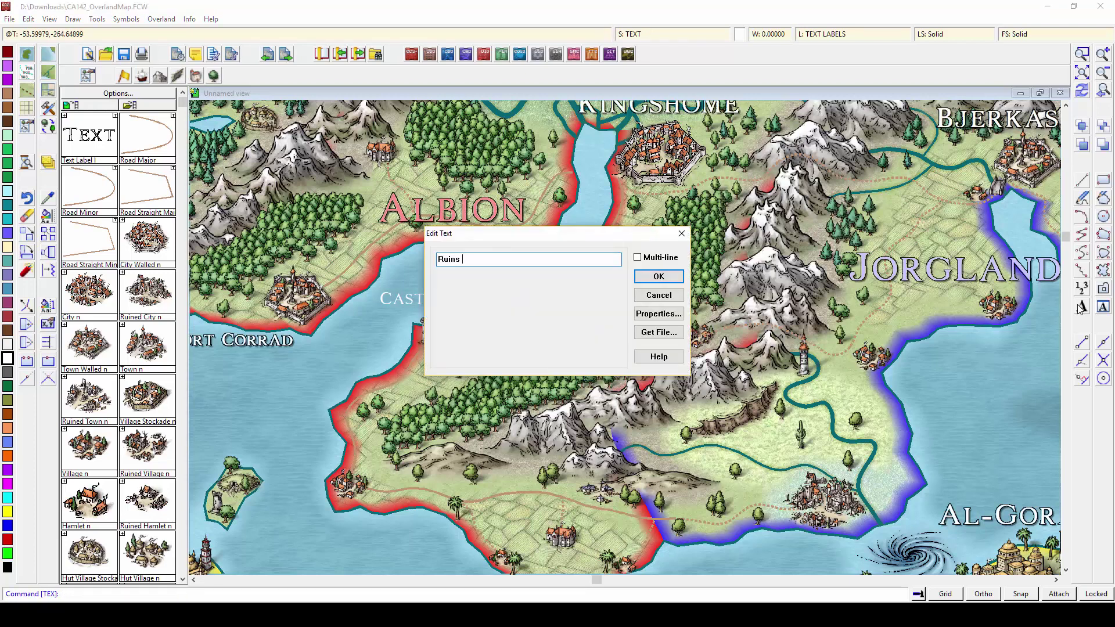
{"action": "type", "text": " of"}
{"action": "key", "text": "ctrl+Return"}
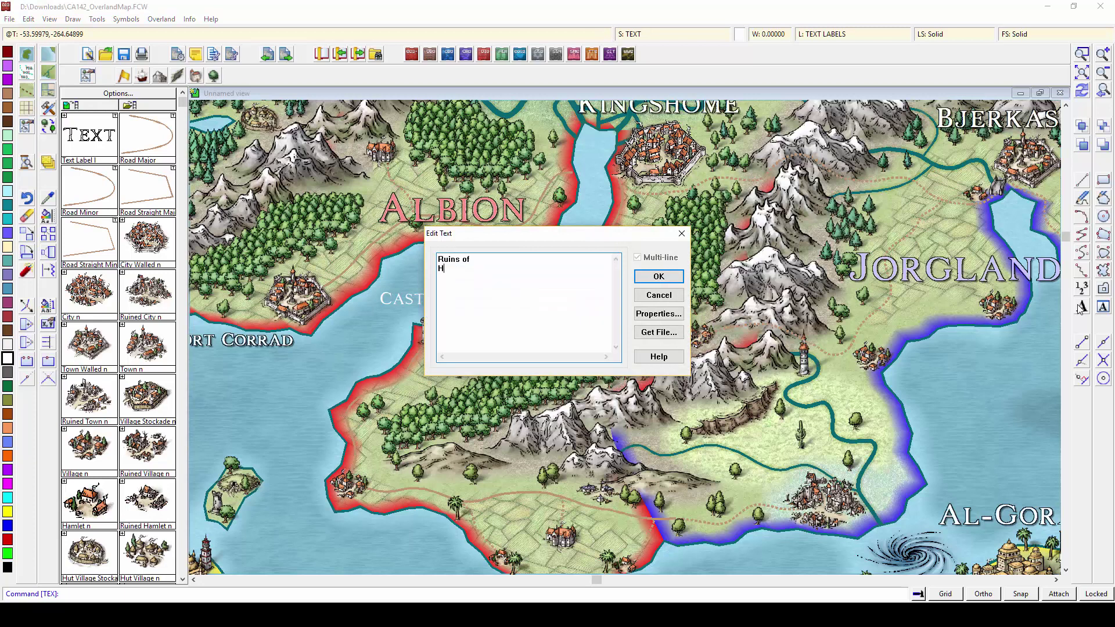
{"action": "key", "text": "Return"}
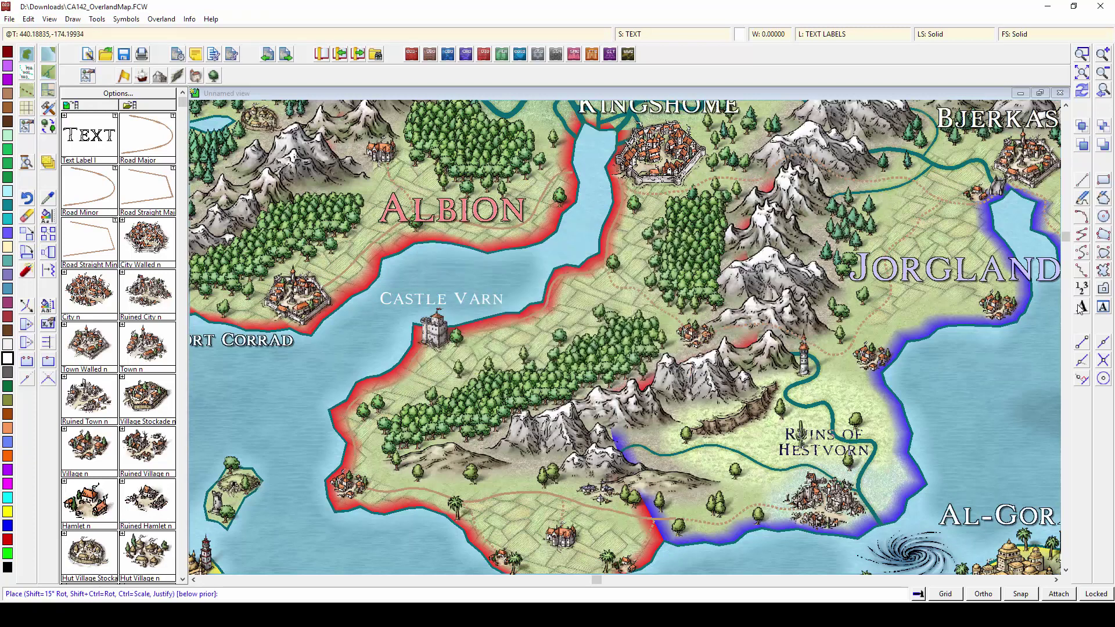
- Add the three-line label "The Forlorn Tower" in the sea northwest of the island tower east of Bjerkaskov
{"action": "left_click", "coordinate": [1081, 72]}
{"action": "left_click", "coordinate": [1081, 54]}
{"action": "left_click", "coordinate": [829, 149]}
{"action": "left_click", "coordinate": [889, 323]}
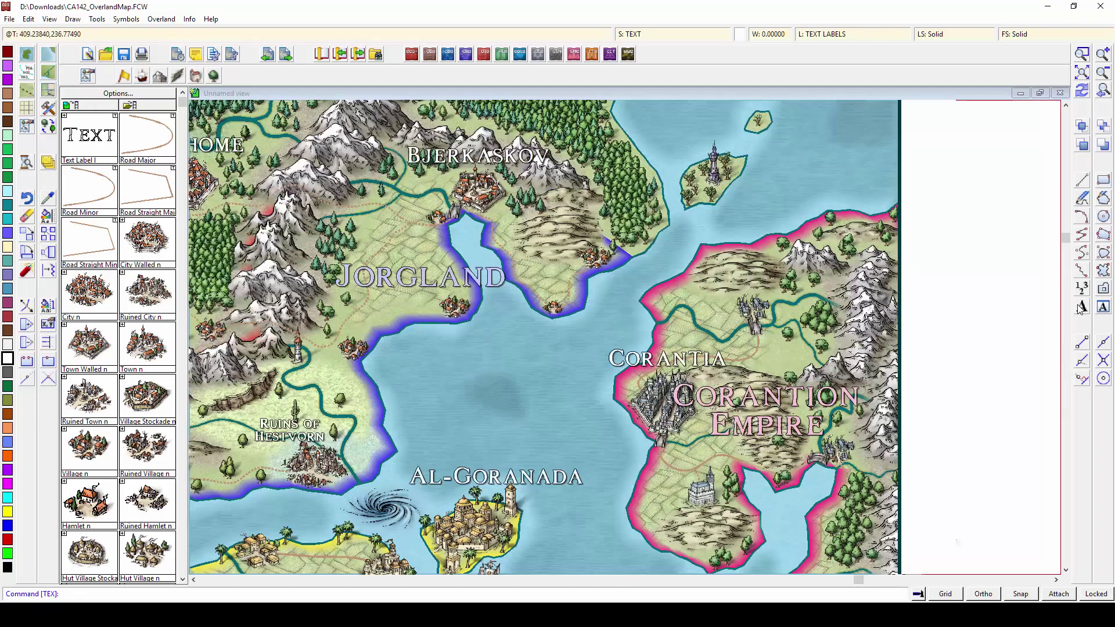
{"action": "key", "text": "Return"}
{"action": "type", "text": "The Forlorn Tower"}
{"action": "left_click", "coordinate": [637, 257]}
{"action": "left_click", "coordinate": [455, 259]}
{"action": "key", "text": "Return"}
{"action": "left_click", "coordinate": [467, 268]}
{"action": "key", "text": "BackSpace"}
{"action": "key", "text": "Return"}
{"action": "left_click", "coordinate": [659, 276]}
{"action": "left_click", "coordinate": [681, 136]}
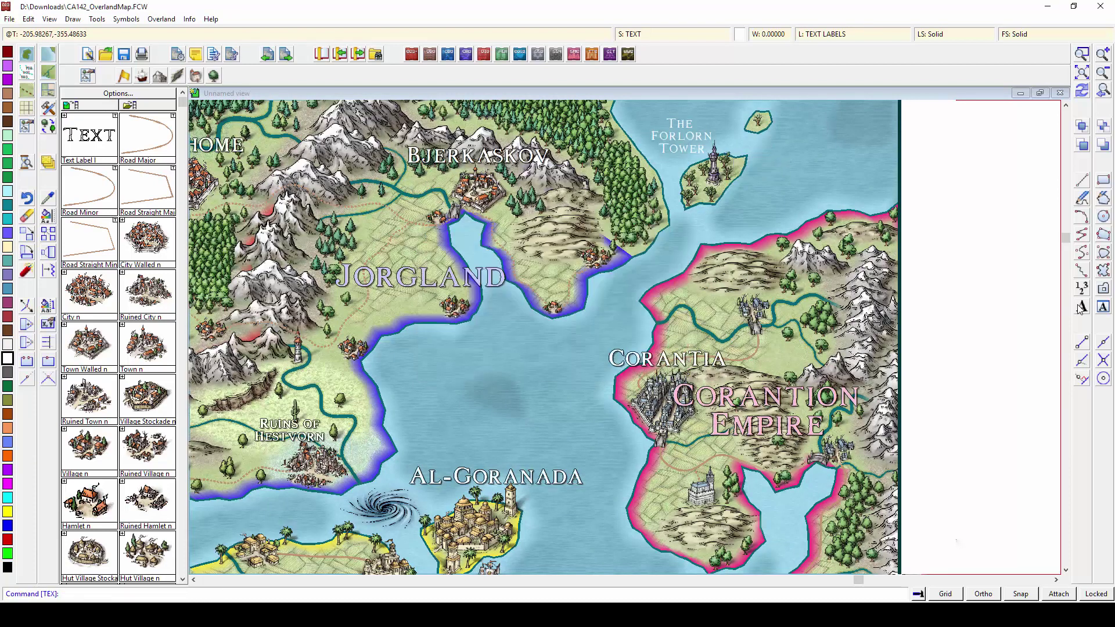
- Label the keep in the southern Corantian empire The Vault and the river town north of Corantia Northbridge
{"action": "left_click", "coordinate": [1080, 307]}
{"action": "type", "text": "Nor"}
{"action": "key", "text": "shift+Home"}
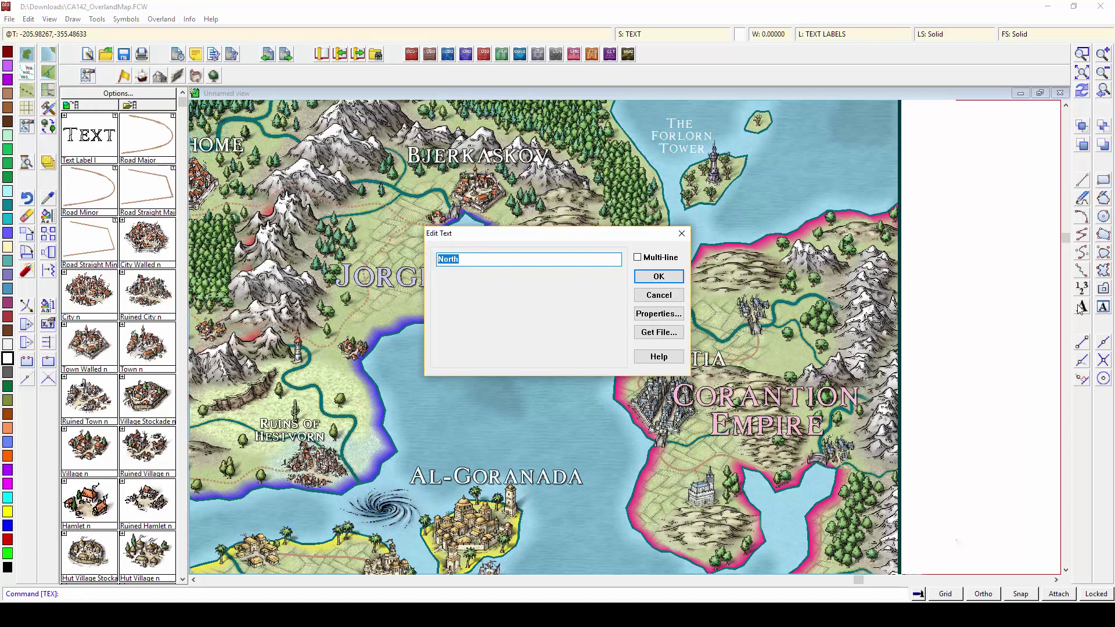
{"action": "type", "text": "The Vault"}
{"action": "key", "text": "Return"}
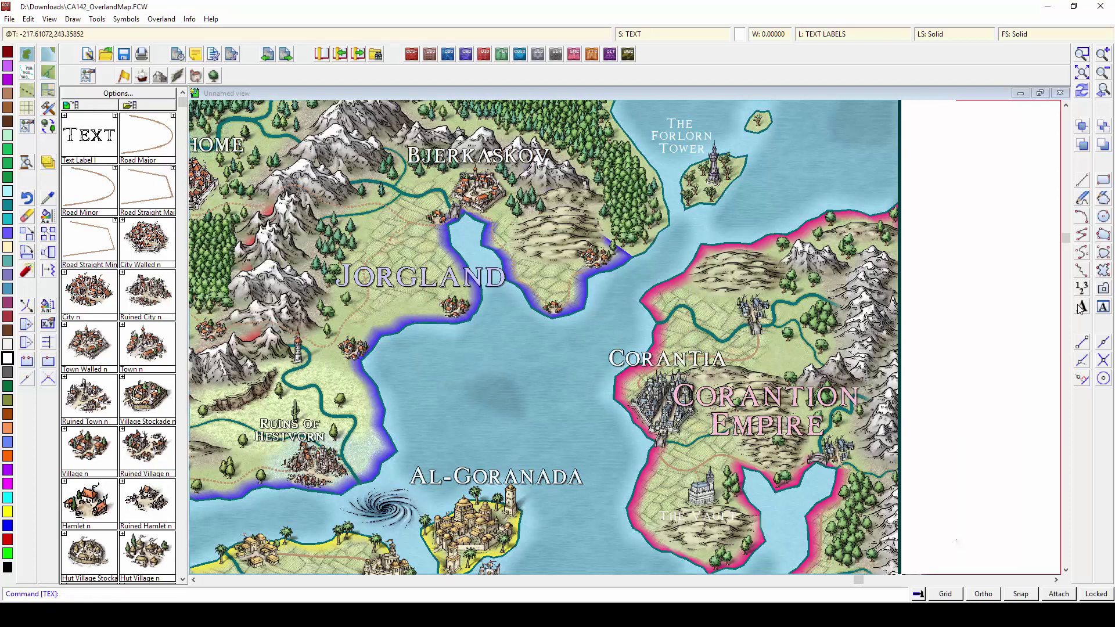
{"action": "type", "text": "Northbridge"}
{"action": "key", "text": "Return"}
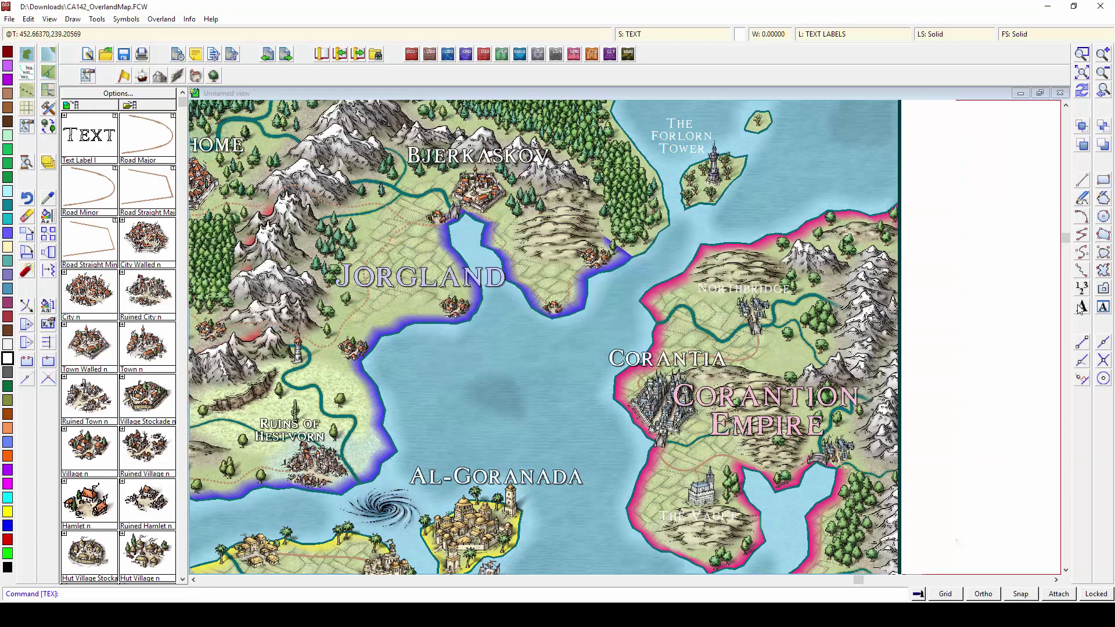
- Add the label Talmira in the sea beside the walled desert town on the southern continent's east coast
{"action": "left_click", "coordinate": [1082, 72]}
{"action": "left_click", "coordinate": [1082, 54]}
{"action": "left_click", "coordinate": [548, 285]}
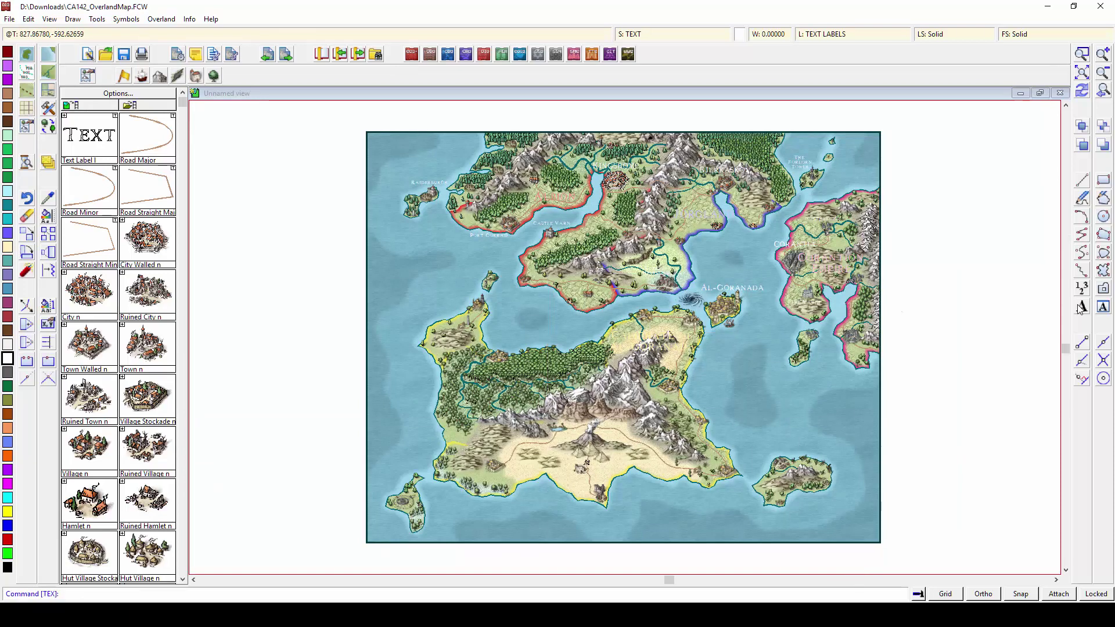
{"action": "left_click", "coordinate": [806, 390]}
{"action": "left_click", "coordinate": [1081, 308]}
{"action": "type", "text": "Talmira"}
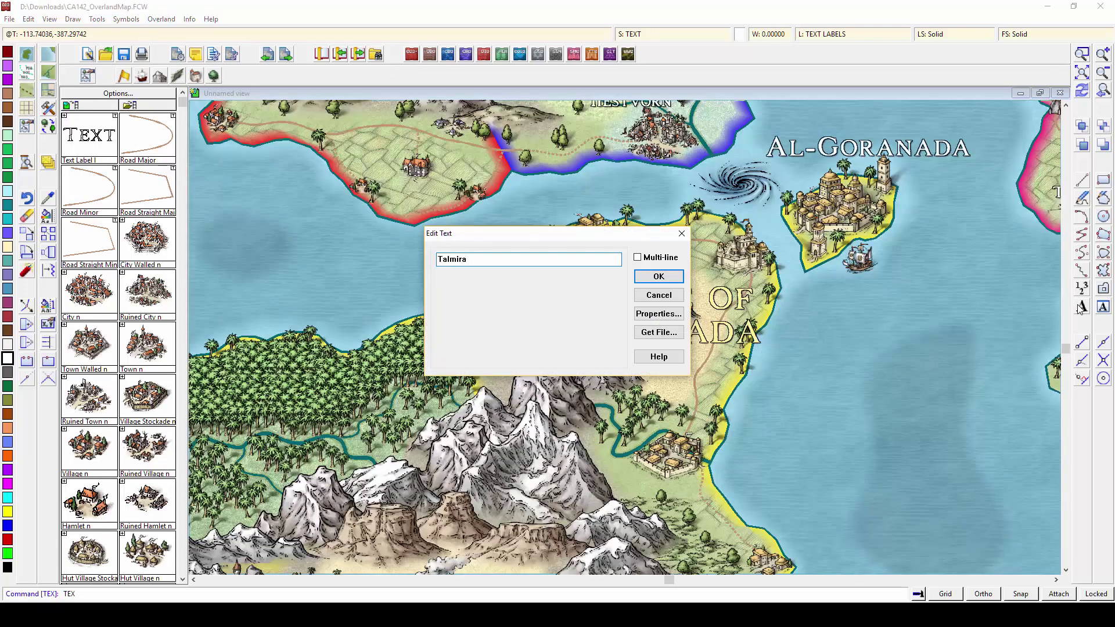
{"action": "key", "text": "Return"}
{"action": "left_click", "coordinate": [713, 467]}
- Add the label Brabang in the sea above the town on the Caliphate's northern coast
{"action": "left_click", "coordinate": [1079, 307]}
{"action": "type", "text": "Braban"}
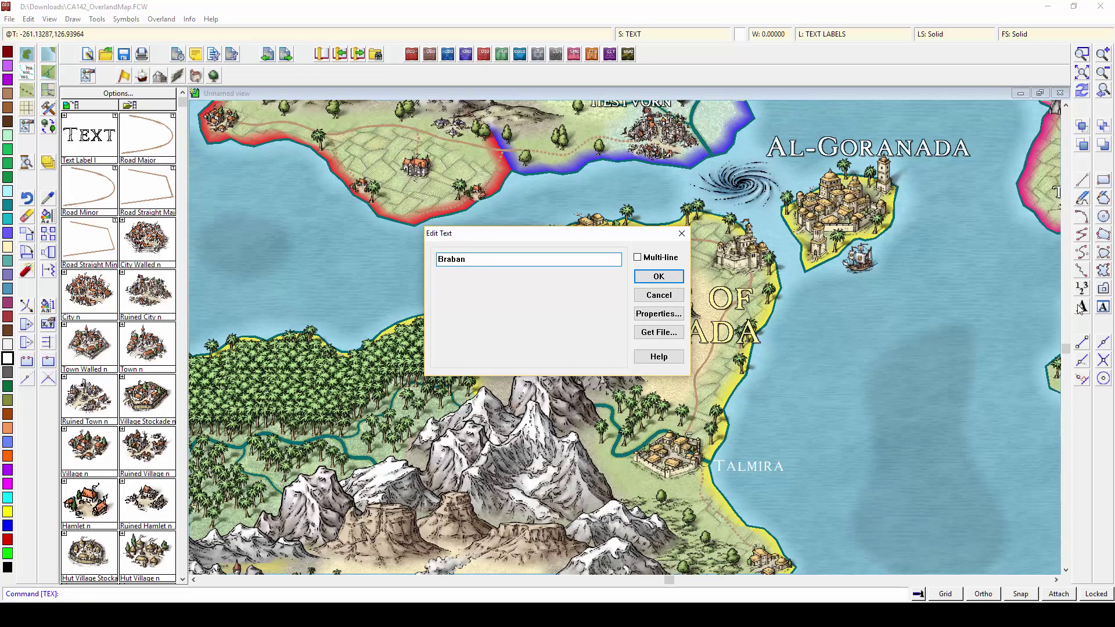
{"action": "type", "text": "g"}
{"action": "key", "text": "Return"}
{"action": "left_click", "coordinate": [554, 204]}
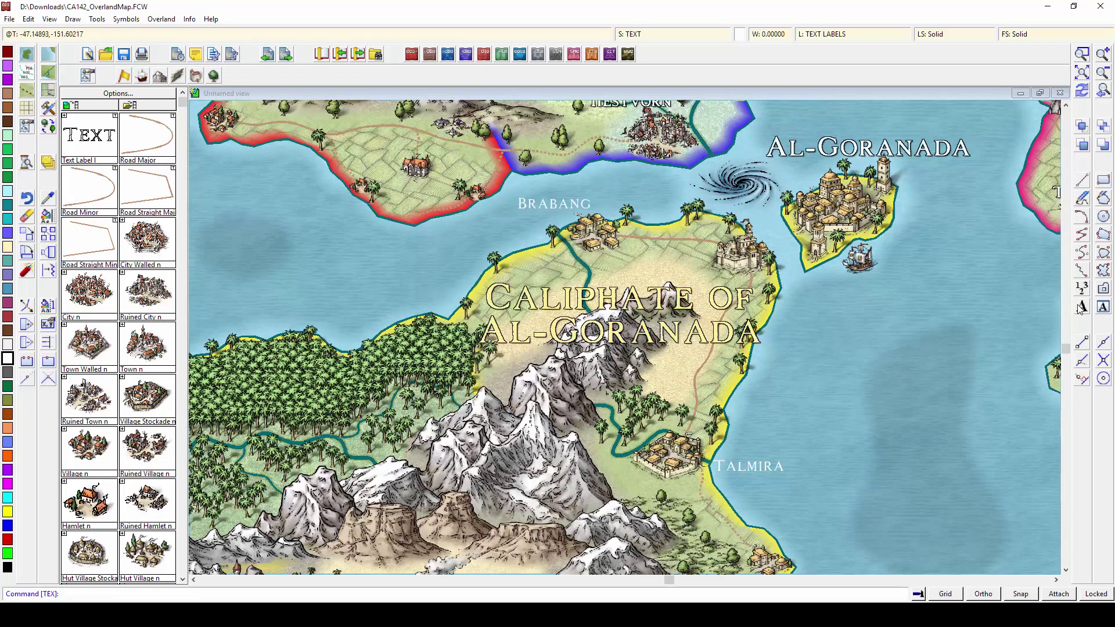
- Add the three-line label "Temple of the Prophet" in the sea beside the temple on the southern continent's northwest peninsula
{"action": "left_click", "coordinate": [1082, 72]}
{"action": "left_click", "coordinate": [1082, 54]}
{"action": "left_click", "coordinate": [396, 259]}
{"action": "left_click", "coordinate": [543, 378]}
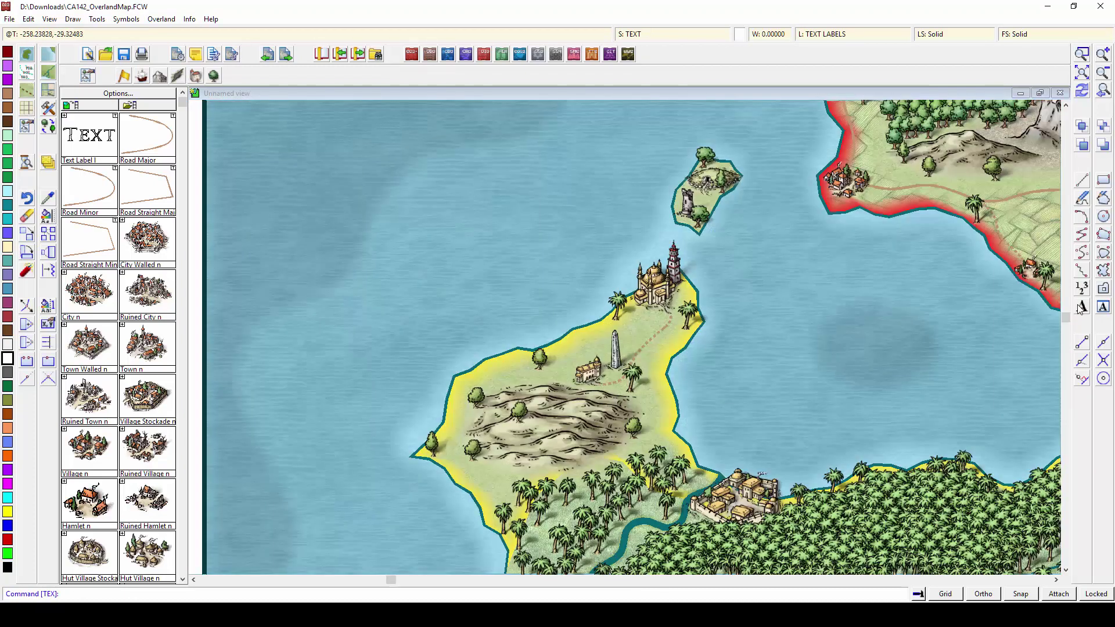
{"action": "left_click", "coordinate": [1082, 306]}
{"action": "type", "text": "Temple"}
{"action": "key", "text": "Return"}
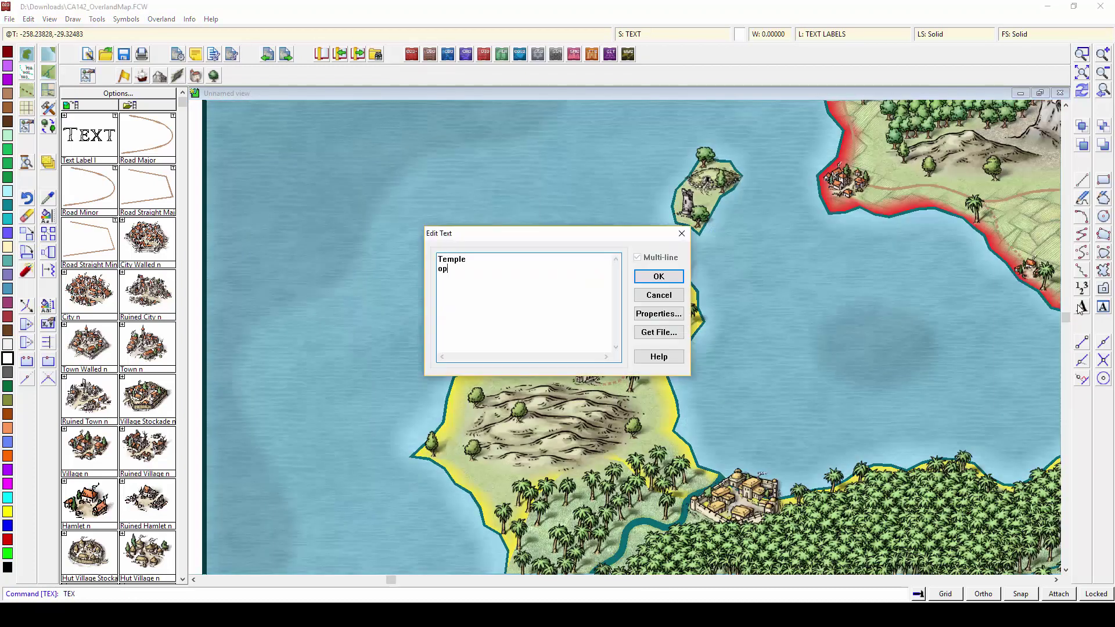
{"action": "type", "text": "of the"}
{"action": "key", "text": "Return"}
{"action": "type", "text": "Prophet"}
{"action": "left_click", "coordinate": [658, 277]}
{"action": "left_click", "coordinate": [605, 231]}
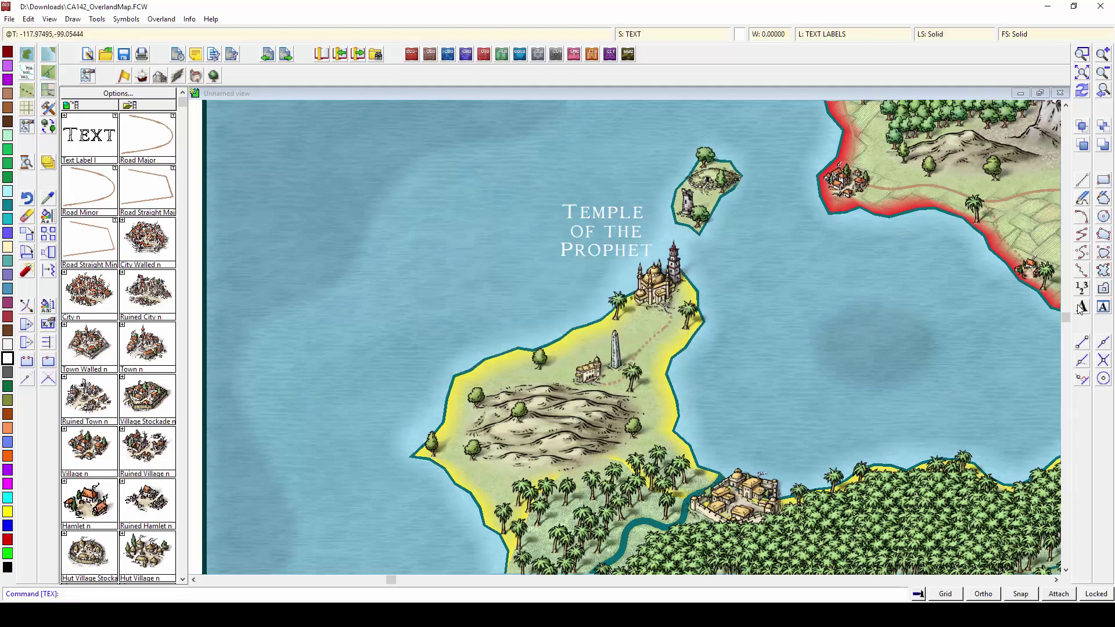
- Add the single-line label "The Burning Mountain" across the smoking volcano in the southern desert
{"action": "left_click", "coordinate": [1103, 90]}
{"action": "left_click", "coordinate": [1081, 54]}
{"action": "key", "text": "Escape"}
{"action": "left_click", "coordinate": [1078, 308]}
{"action": "type", "text": "The Burning Mountain"}
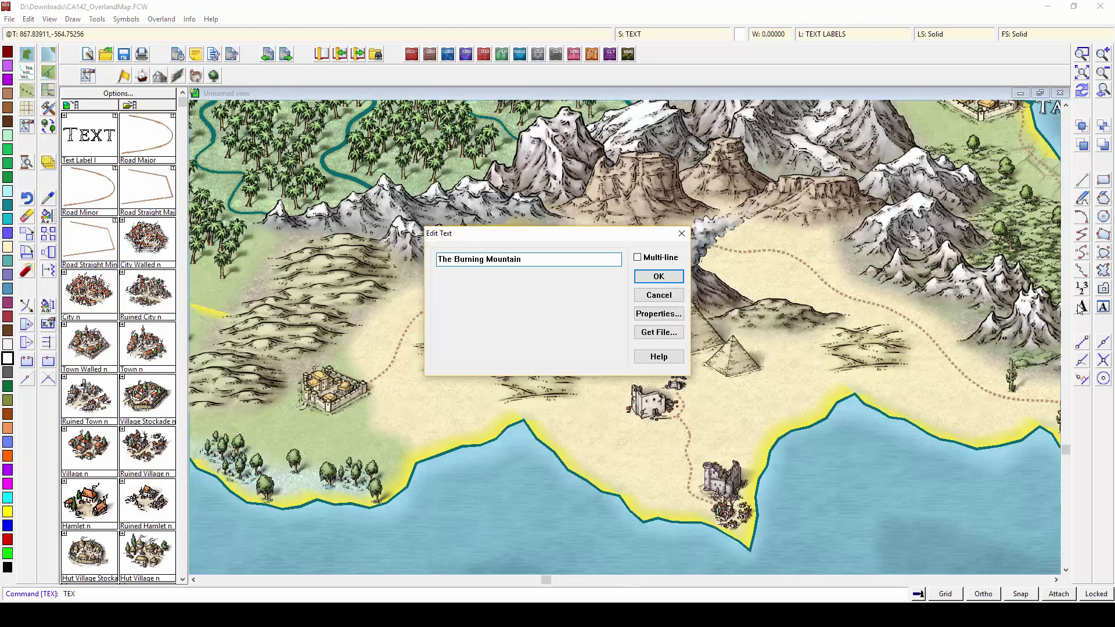
{"action": "key", "text": "Return"}
- Add the two-line label "The Tombs of Arazhir" in the desert just south of the pyramids and refresh the map
{"action": "left_click", "coordinate": [1079, 307]}
{"action": "type", "text": "The Tombs"}
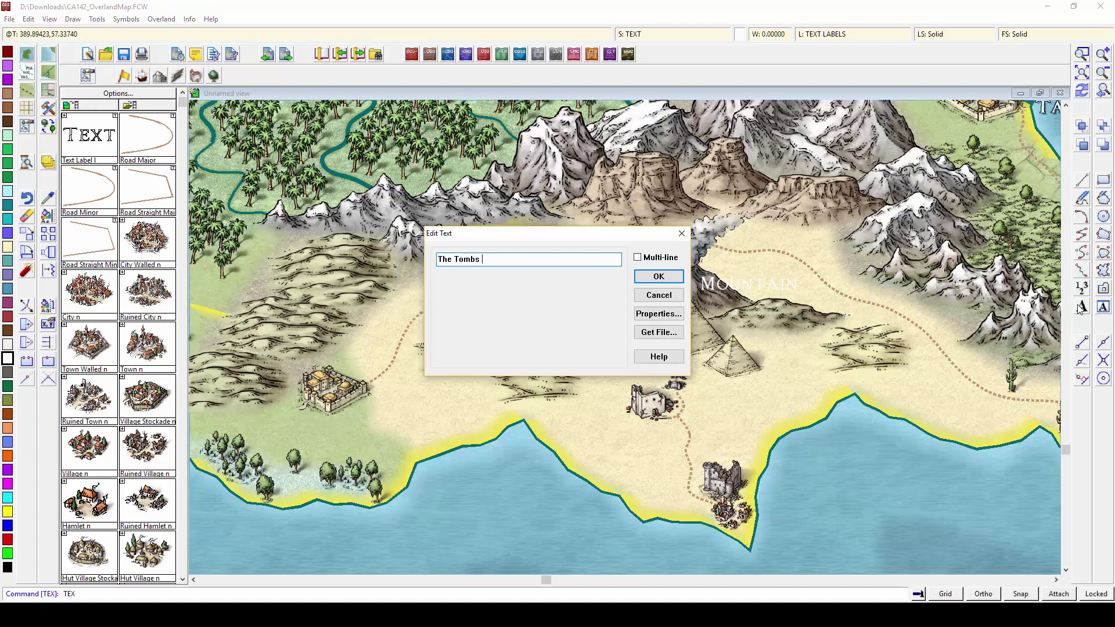
{"action": "key", "text": "ctrl+Return"}
{"action": "type", "text": "of Arazhir"}
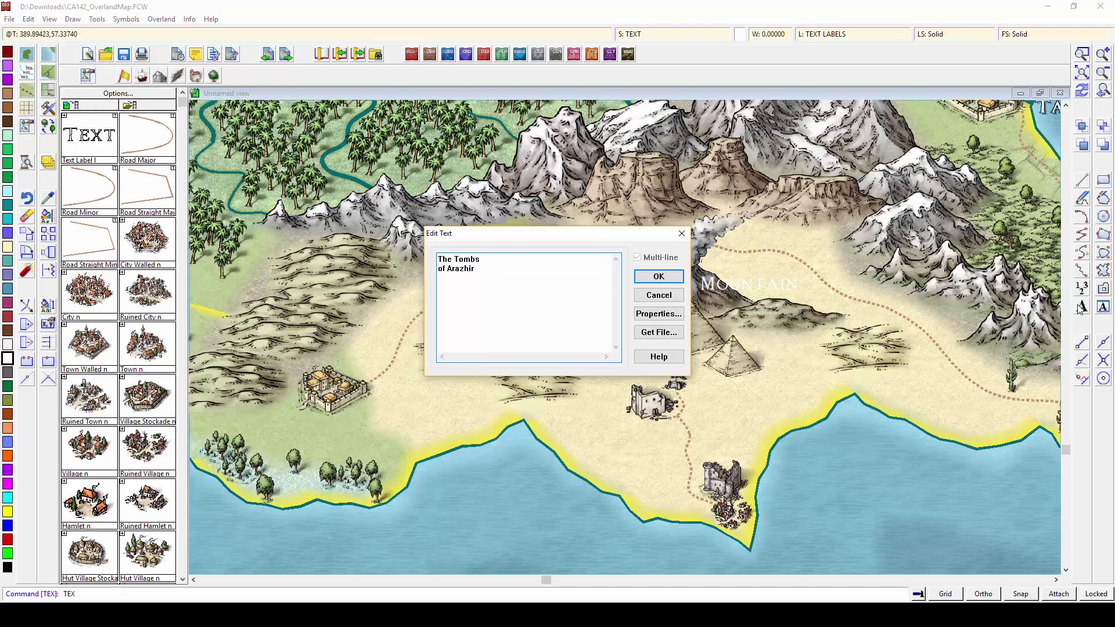
{"action": "key", "text": "Return"}
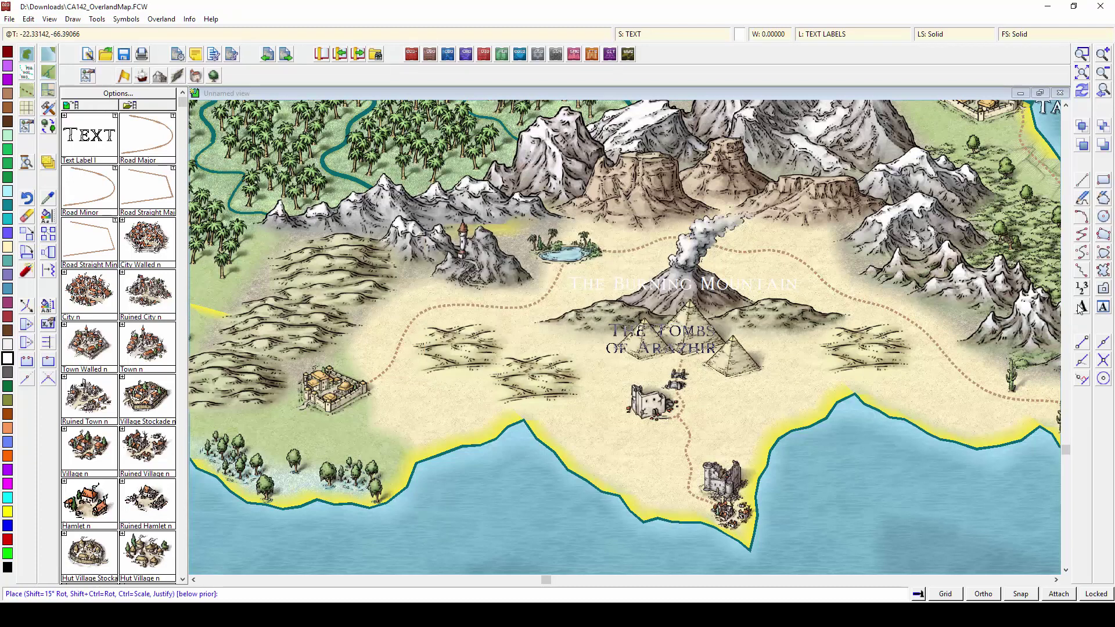
{"action": "left_click", "coordinate": [1081, 90]}
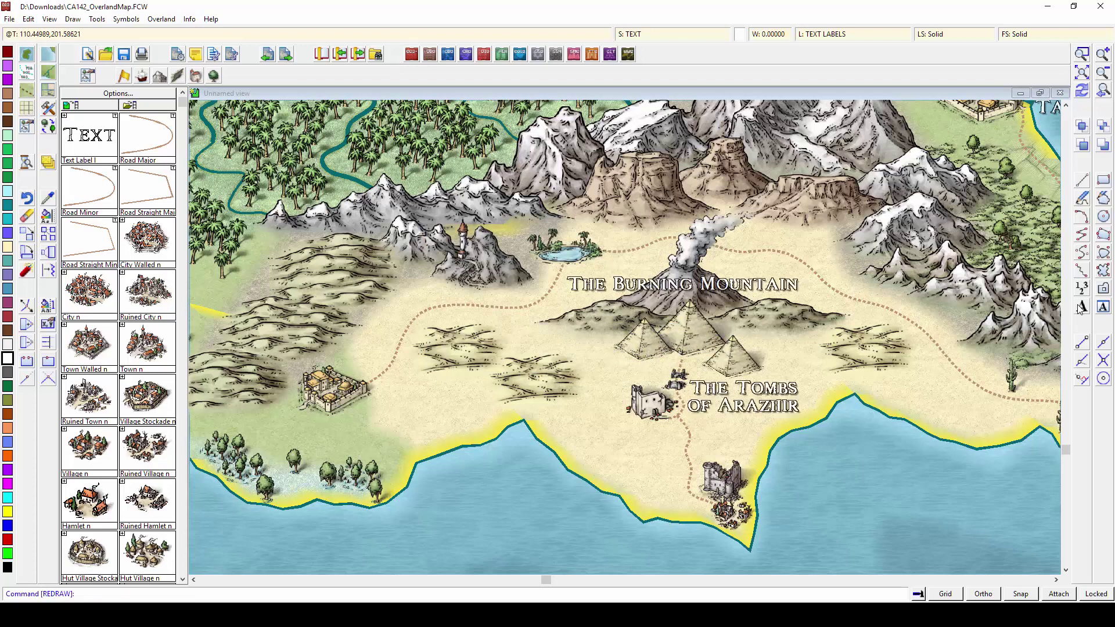
- Add the three-line label "Isle of Stones" in the sea northwest of the stone circle on the southwestern island
{"action": "key", "text": "ctrl+e"}
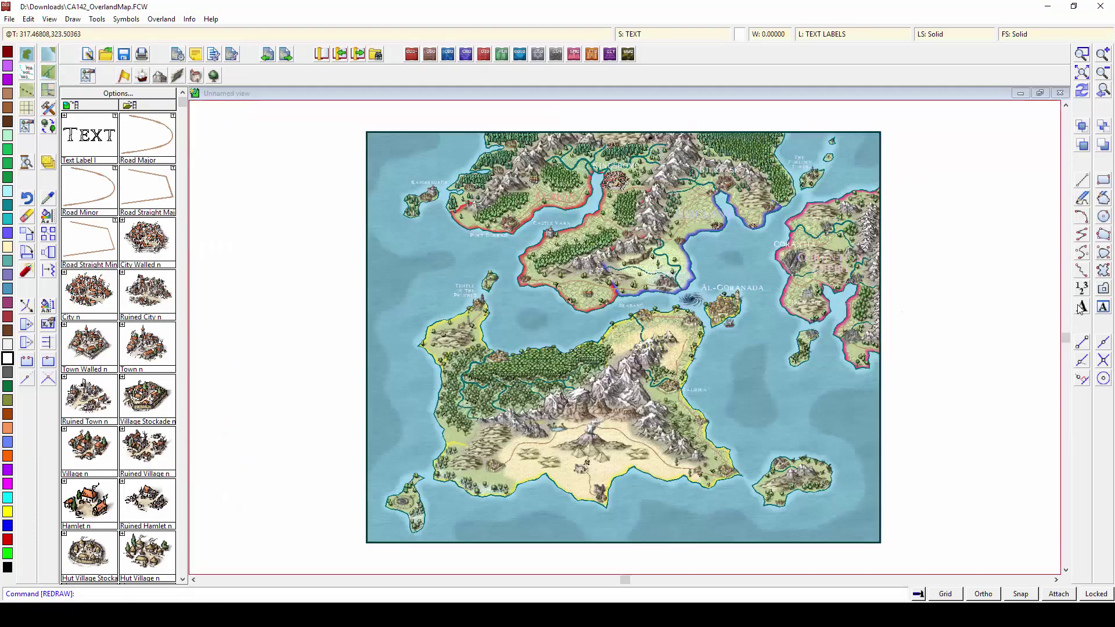
{"action": "left_click", "coordinate": [1081, 53]}
{"action": "left_click", "coordinate": [381, 461]}
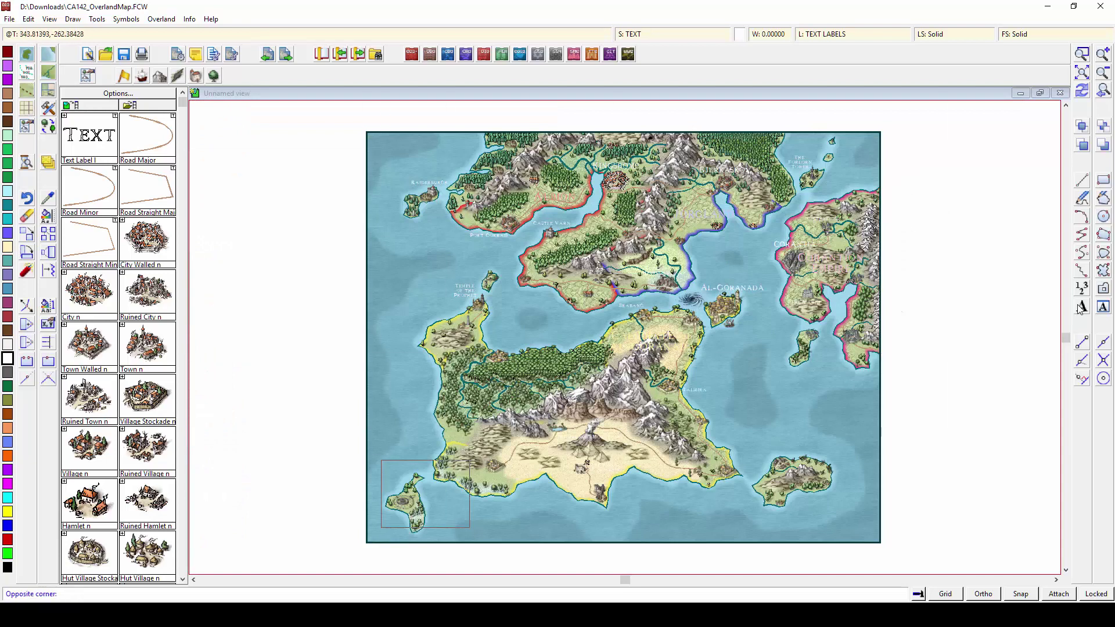
{"action": "left_click", "coordinate": [476, 538]}
{"action": "left_click", "coordinate": [1080, 308]}
{"action": "type", "text": "Isle"}
{"action": "key", "text": "Return"}
{"action": "type", "text": "of Stones"}
{"action": "key", "text": "Left"}
{"action": "key", "text": "Left"}
{"action": "key", "text": "Left"}
{"action": "key", "text": "Left"}
{"action": "key", "text": "Left"}
{"action": "key", "text": "Left"}
{"action": "key", "text": "BackSpace"}
{"action": "key", "text": "Return"}
{"action": "left_click", "coordinate": [658, 277]}
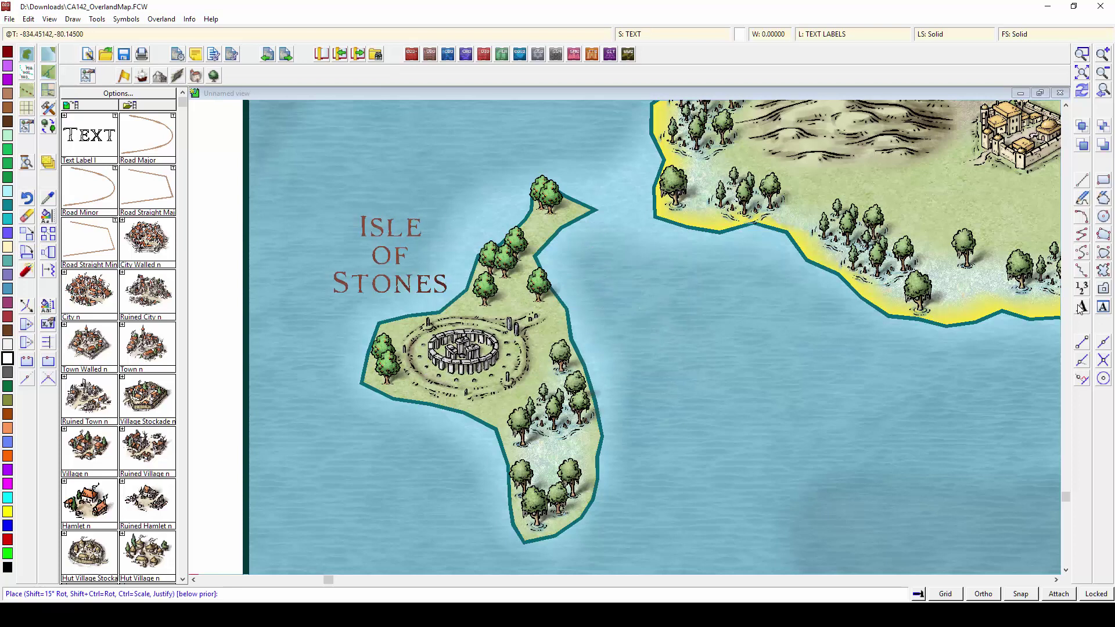
{"action": "left_click", "coordinate": [389, 254]}
- Add the two-line label "Ruins of Kamiris" in the sea above the ruined city on the southeastern island
{"action": "left_click", "coordinate": [1102, 90]}
{"action": "left_click", "coordinate": [1081, 54]}
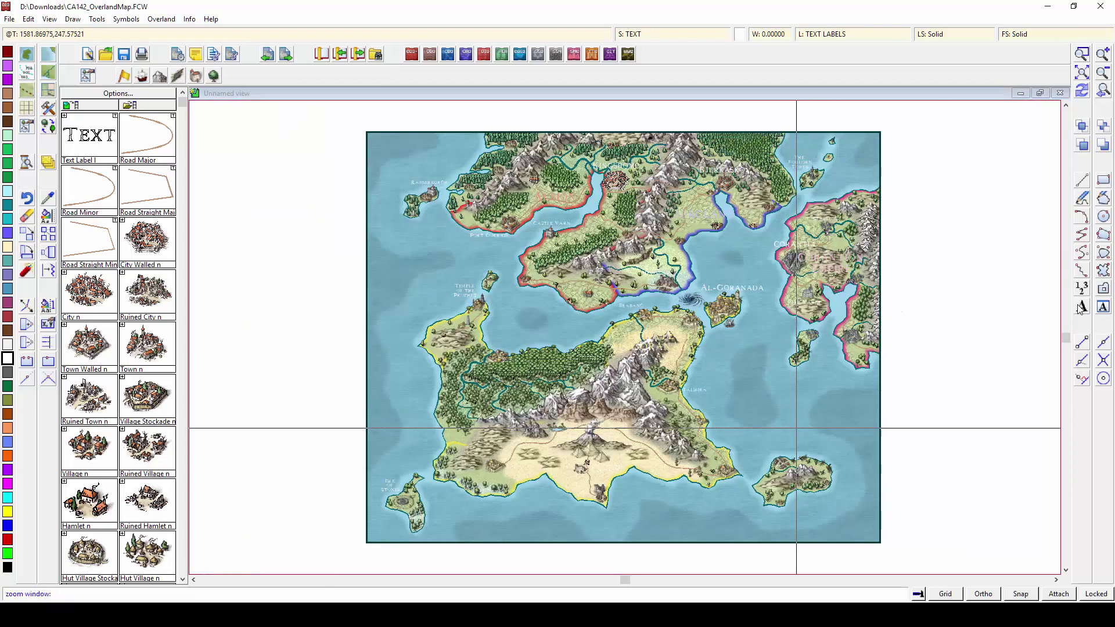
{"action": "left_click", "coordinate": [735, 441]}
{"action": "left_click", "coordinate": [848, 519]}
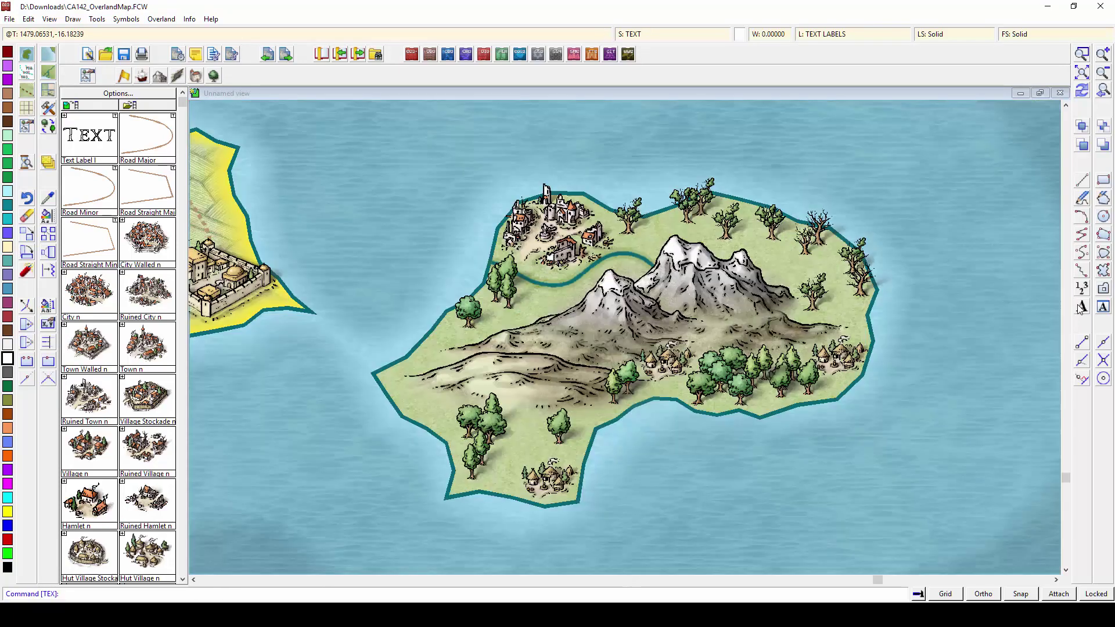
{"action": "left_click", "coordinate": [1079, 308]}
{"action": "type", "text": "Ruins of "}
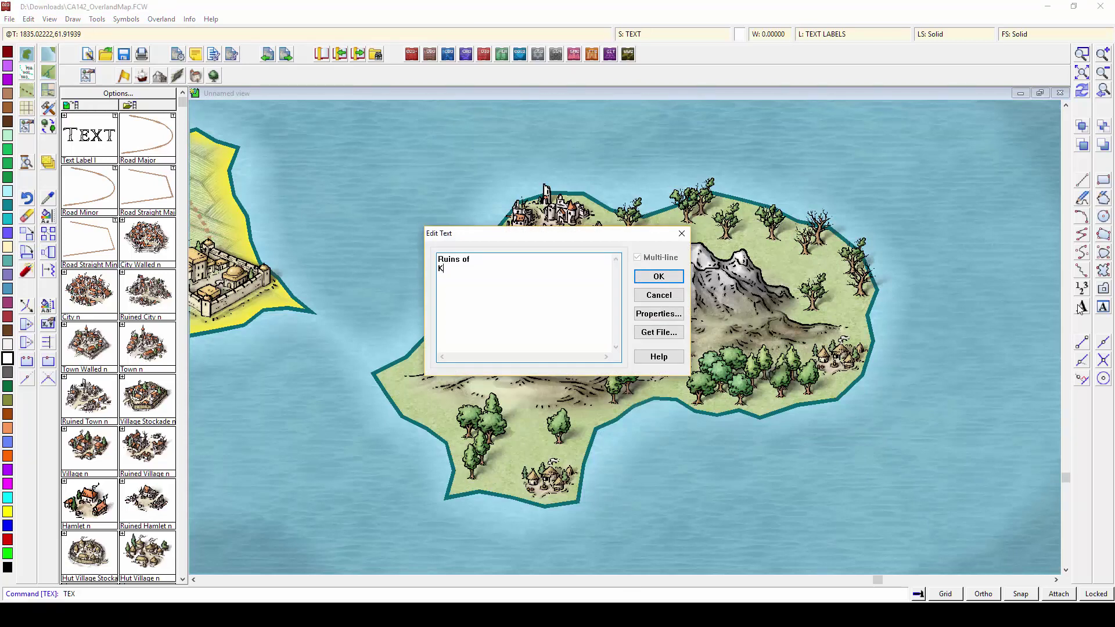
{"action": "type", "text": "Kamiris"}
{"action": "key", "text": "Return"}
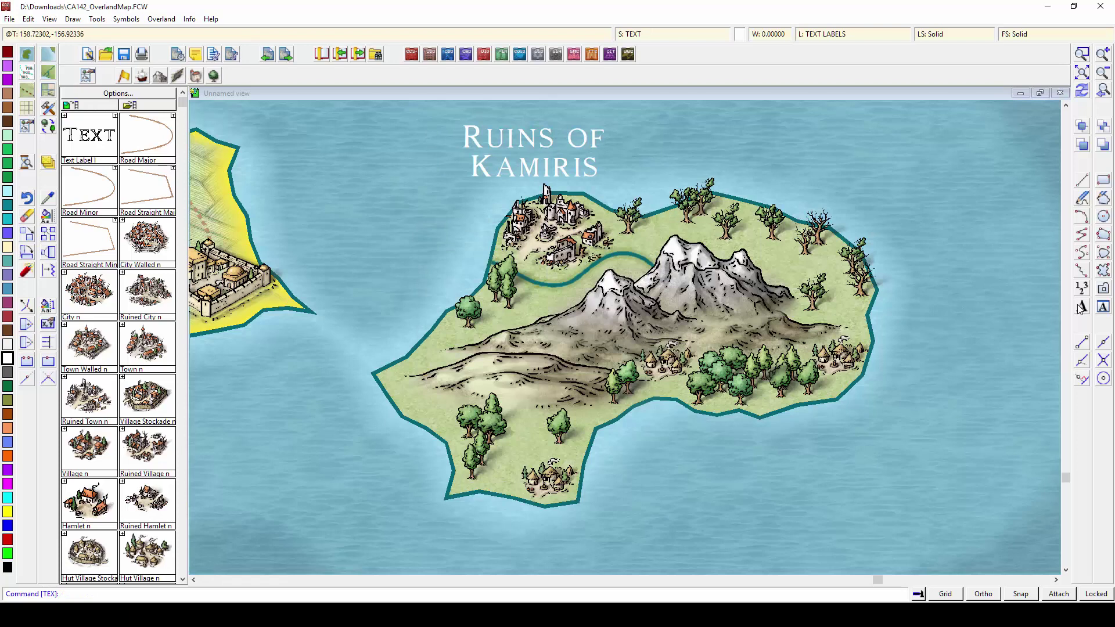
- Create the two-line label "Isle of the Forgotten People" for the southeastern island
{"action": "left_click", "coordinate": [1079, 309]}
{"action": "type", "text": "Isle of the"}
{"action": "key", "text": "ctrl+Return"}
{"action": "type", "text": "Forgotten"}
{"action": "key", "text": "ctrl+Return"}
{"action": "key", "text": "Down"}
{"action": "key", "text": "BackSpace"}
{"action": "key", "text": "Home"}
{"action": "key", "text": "BackSpace"}
{"action": "key", "text": "Right"}
{"action": "key", "text": "Right"}
{"action": "key", "text": "Right"}
{"action": "key", "text": "Right"}
{"action": "key", "text": "ctrl+Return"}
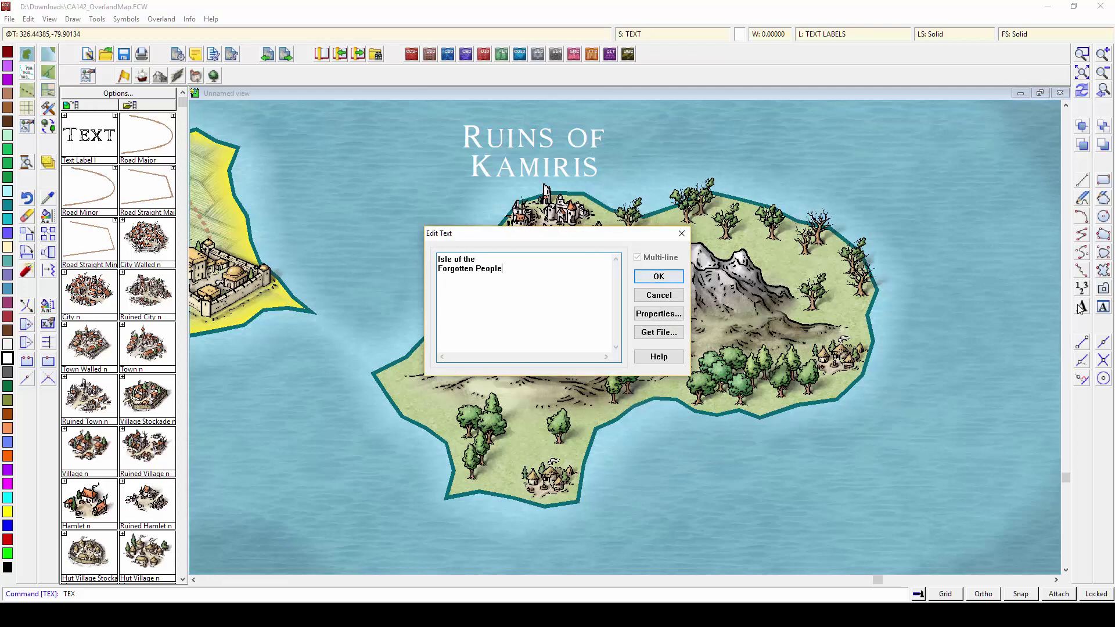
{"action": "key", "text": "Return"}
- Add the label Valyndrir in the sea above the walled town at the jungle river's mouth
{"action": "left_click", "coordinate": [1102, 91]}
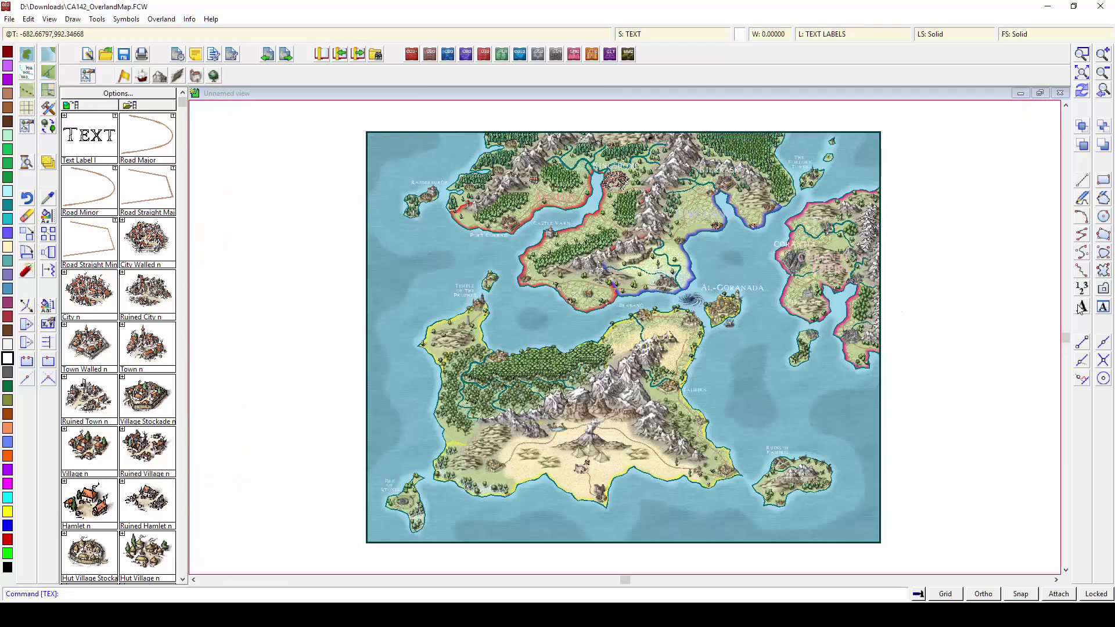
{"action": "left_click", "coordinate": [1082, 54]}
{"action": "left_click", "coordinate": [423, 323]}
{"action": "left_click", "coordinate": [631, 436]}
{"action": "left_click", "coordinate": [1081, 307]}
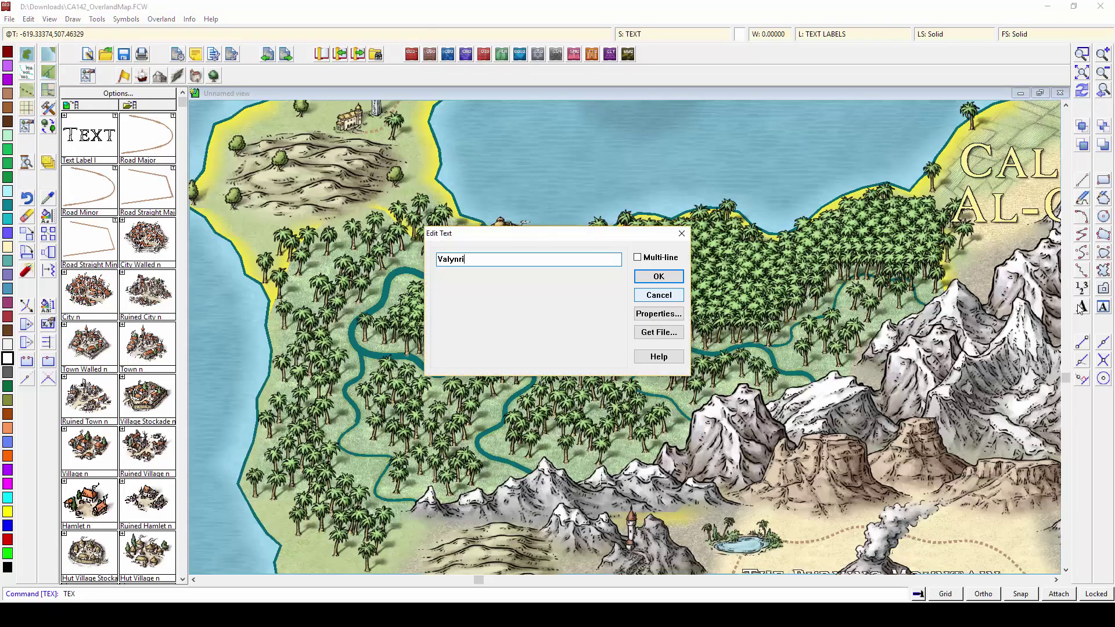
{"action": "key", "text": "Return"}
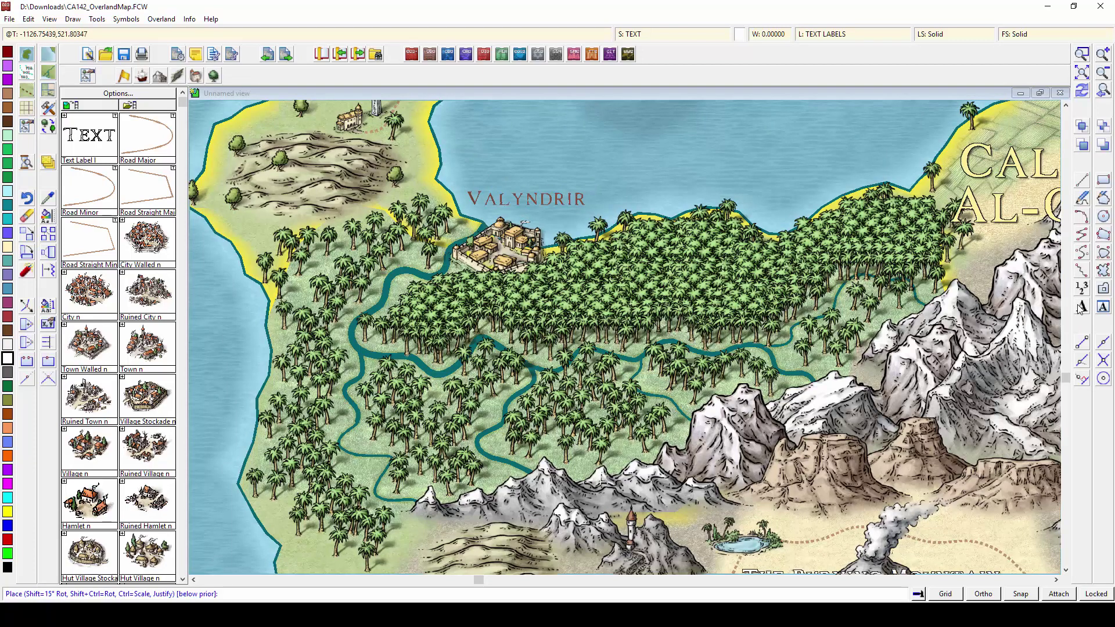
{"action": "left_click", "coordinate": [533, 205]}
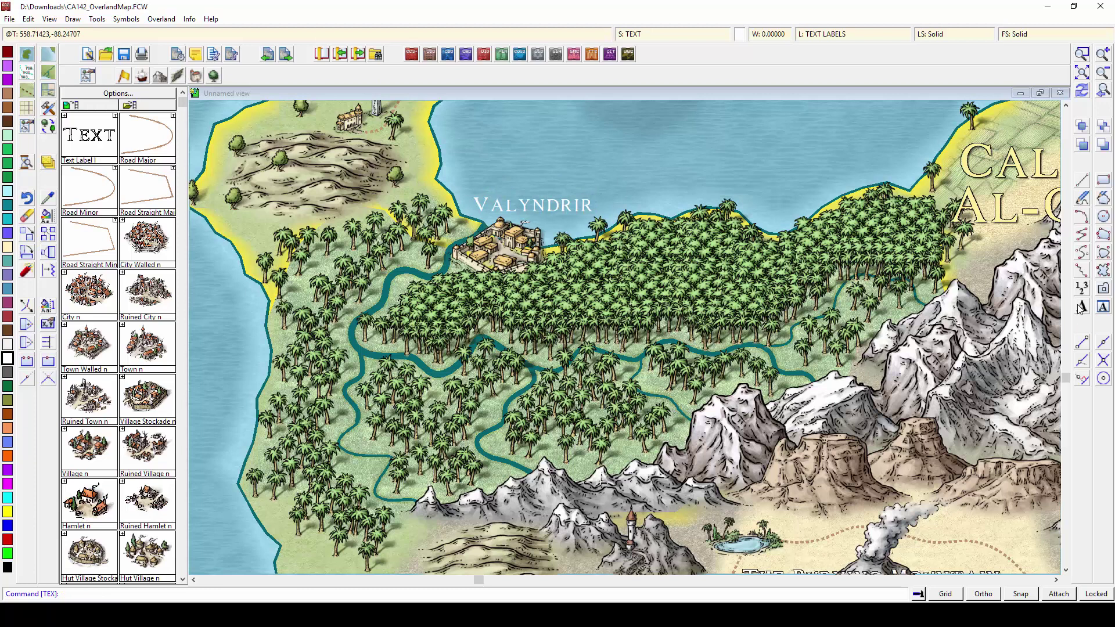
- Add the label "The Emerald Forest" in white across the dense palm jungle south of Valyndrir
{"action": "left_click", "coordinate": [1080, 308]}
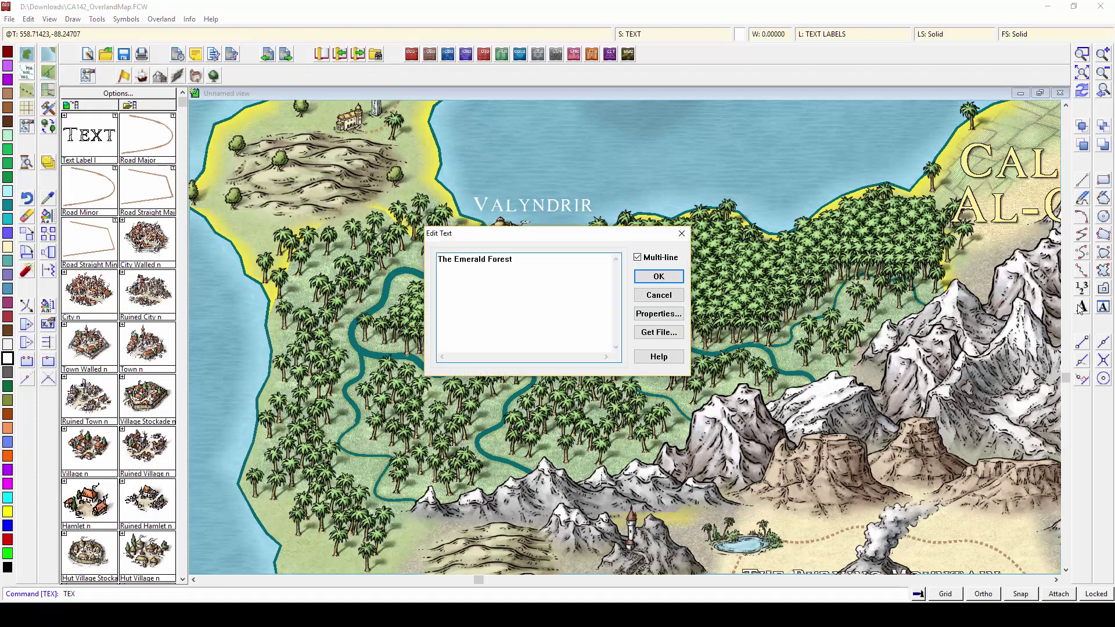
{"action": "key", "text": "Return"}
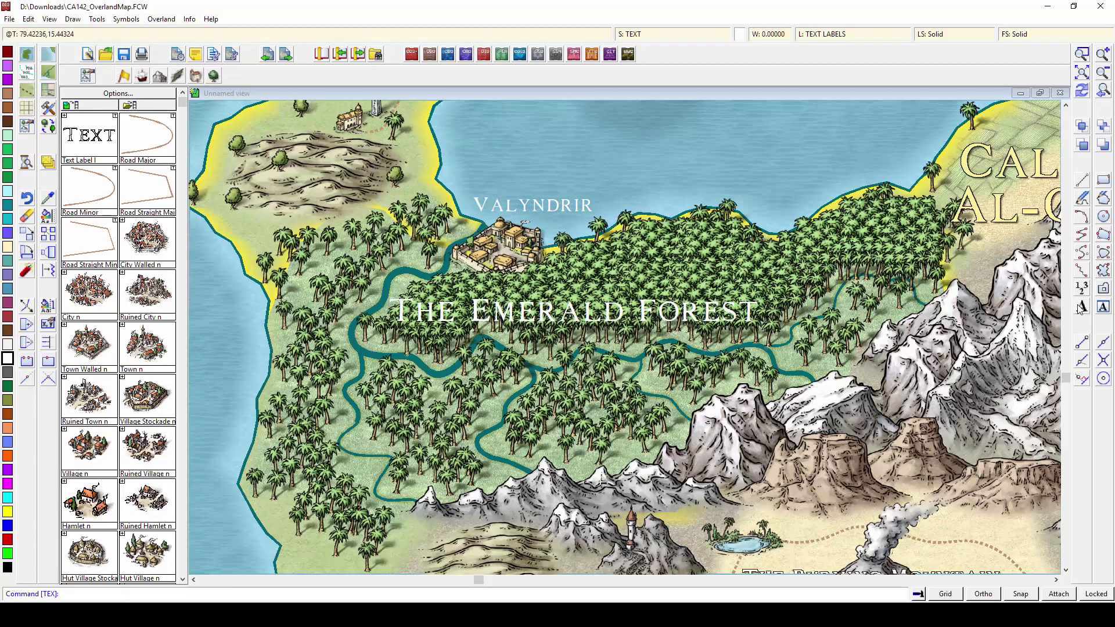
{"action": "left_click", "coordinate": [1081, 73]}
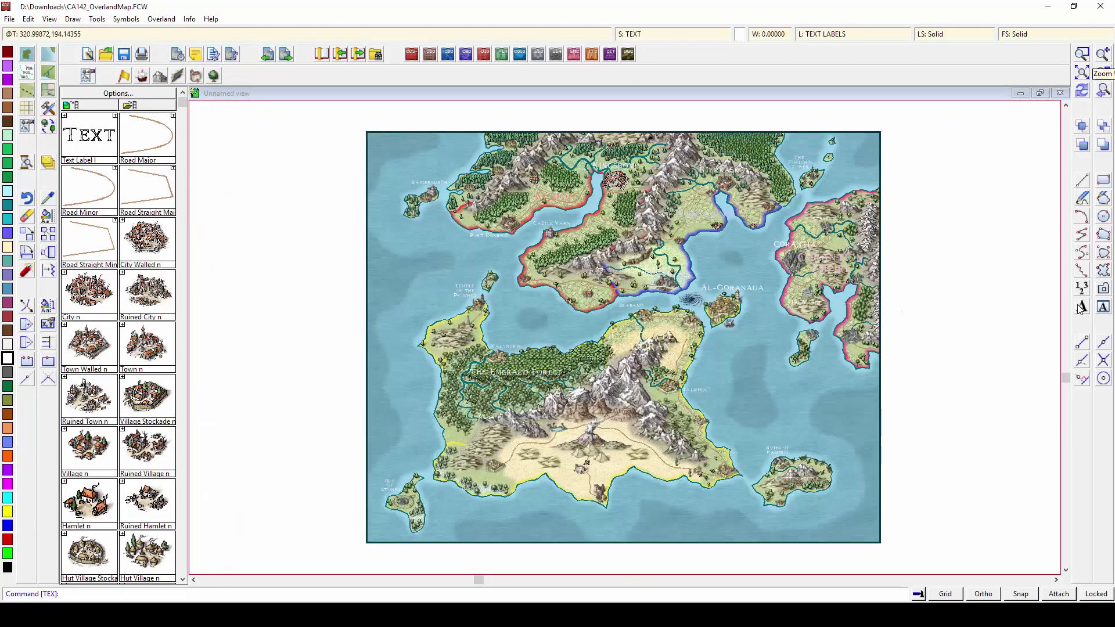
- Add the label "The Cursed Peaks" over the snowy mountain range southeast of the Emerald Forest
{"action": "left_click", "coordinate": [1082, 54]}
{"action": "left_click", "coordinate": [484, 336]}
{"action": "left_click", "coordinate": [691, 495]}
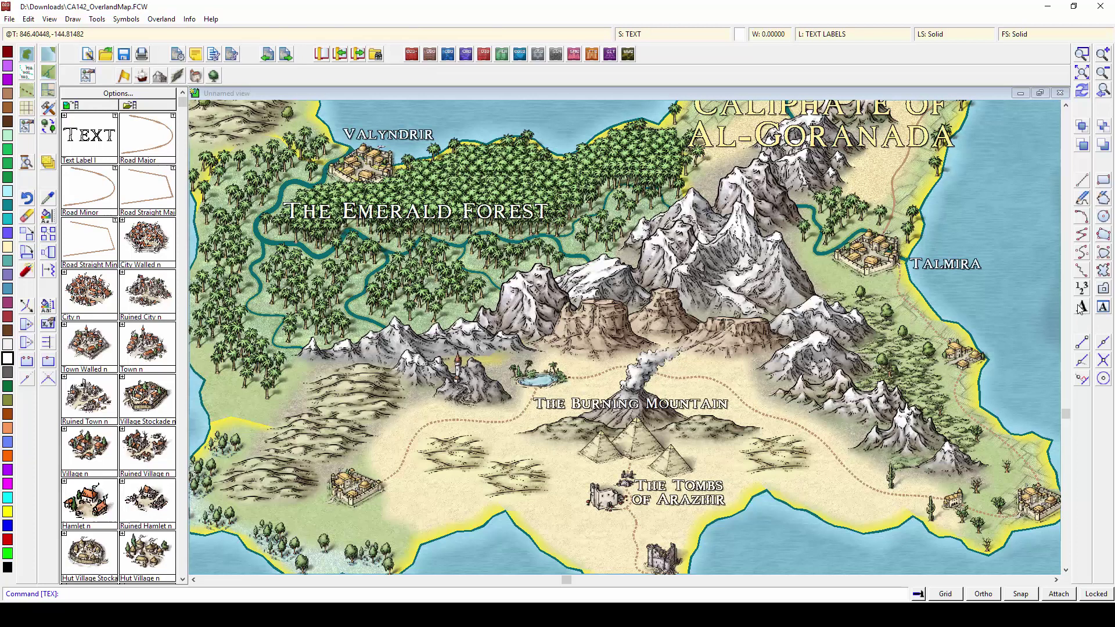
{"action": "left_click", "coordinate": [1079, 309]}
{"action": "type", "text": "The Cursed Peaks"}
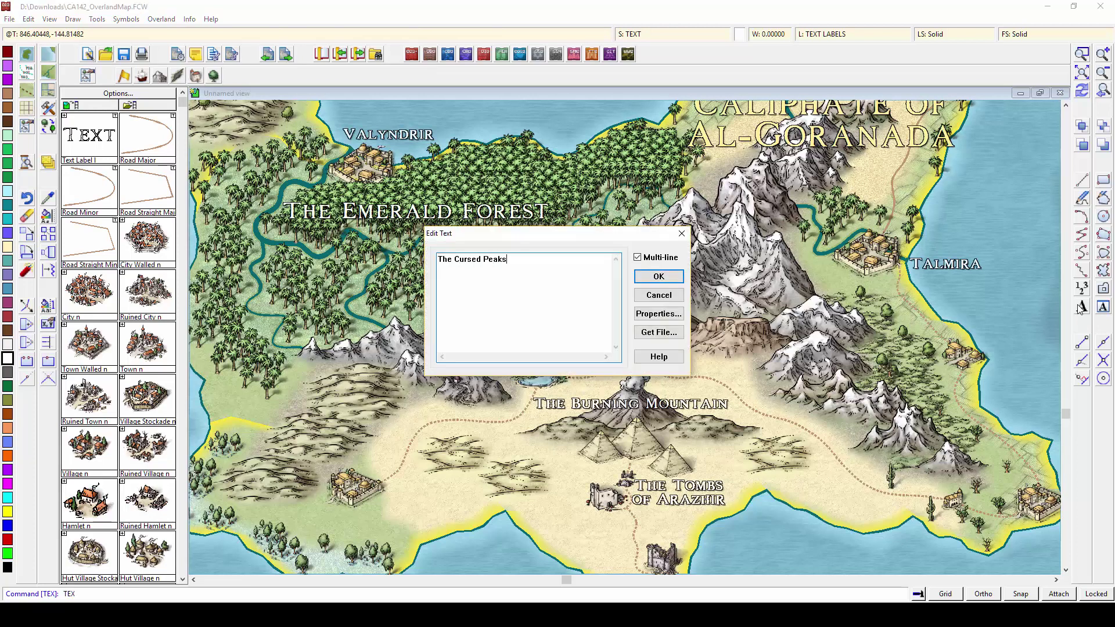
{"action": "key", "text": "Return"}
{"action": "left_click", "coordinate": [652, 251]}
{"action": "left_click", "coordinate": [1082, 90]}
- Add the label "The Border Range", rotated to follow the mountain range between Albion and Jorgland
{"action": "left_click", "coordinate": [1082, 72]}
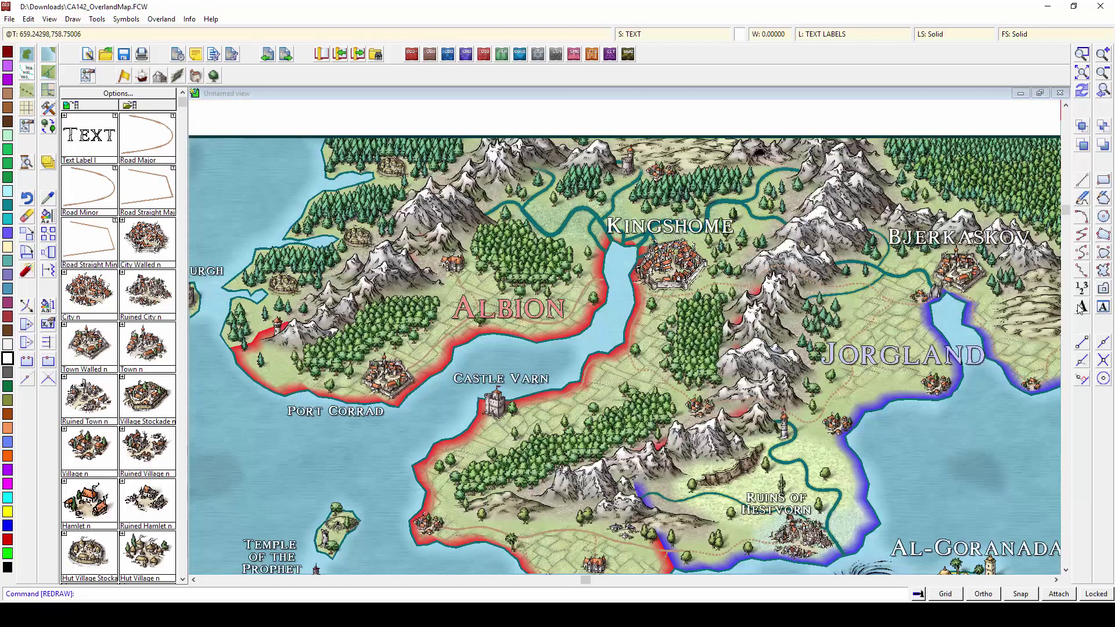
{"action": "left_click", "coordinate": [1079, 310]}
{"action": "type", "text": "The Border Range"}
{"action": "key", "text": "Return"}
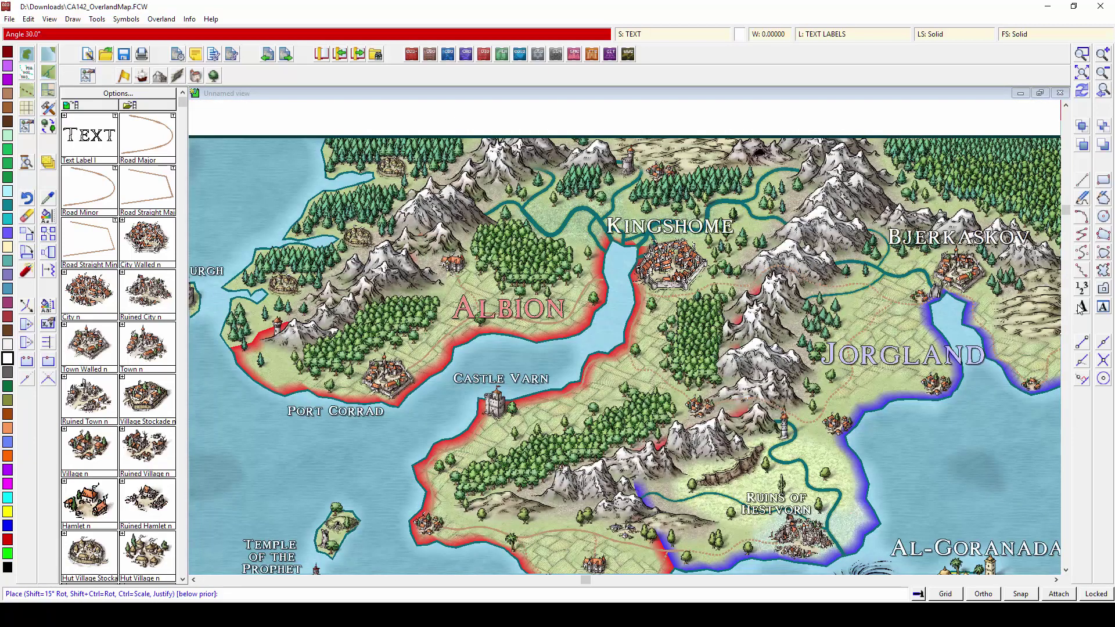
- Create the label "The Teeth" for the northern continent
{"action": "left_click", "coordinate": [1079, 310]}
{"action": "type", "text": "The Teeth"}
{"action": "key", "text": "Return"}
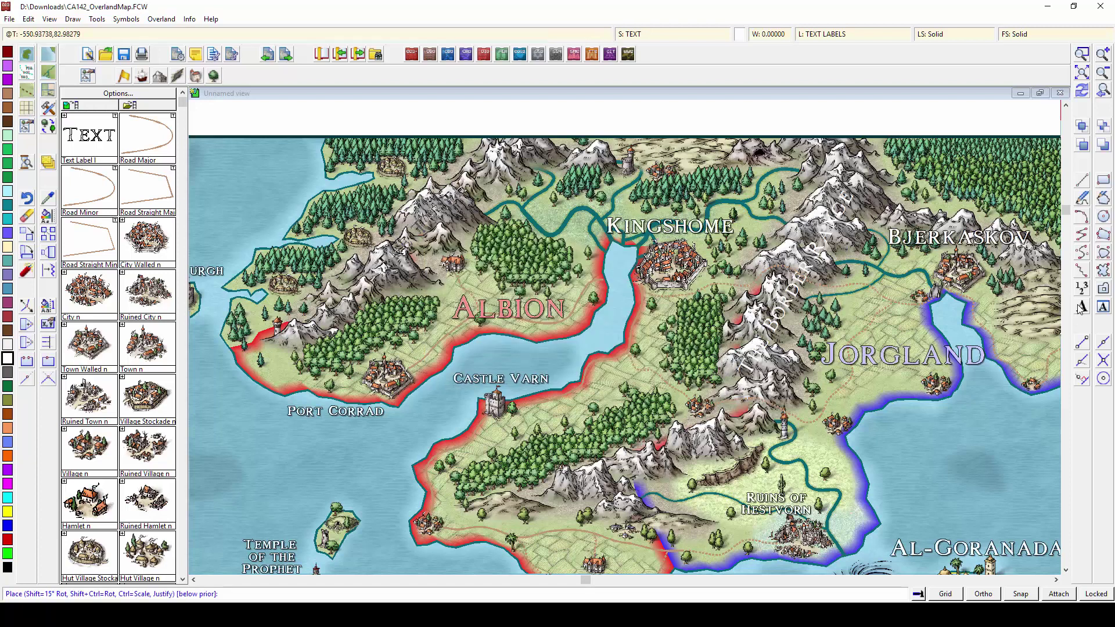
{"action": "left_click", "coordinate": [1081, 72]}
{"action": "left_click", "coordinate": [1081, 54]}
{"action": "left_click", "coordinate": [771, 203]}
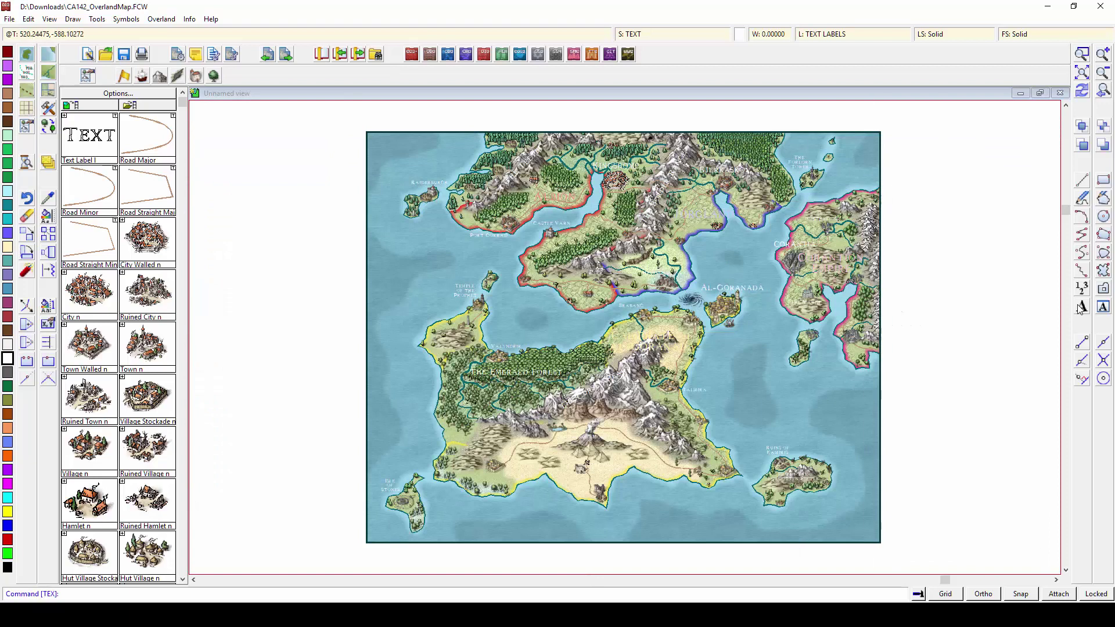
{"action": "left_click", "coordinate": [907, 344]}
{"action": "left_click", "coordinate": [1081, 72]}
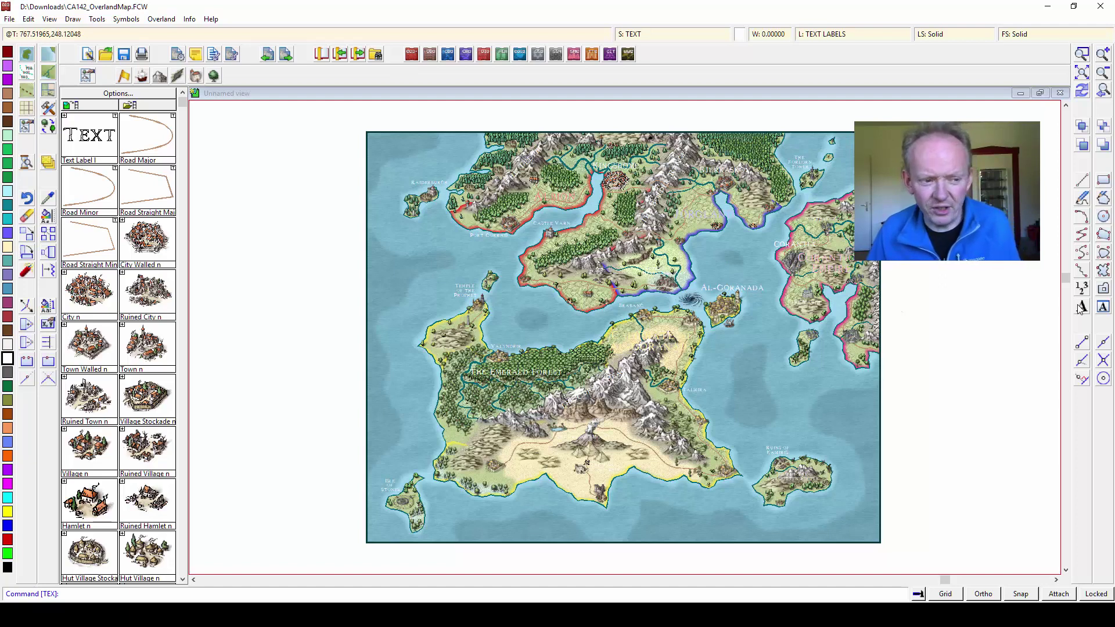
- Add a new drawing sheet named TEXT SEA directly after the TEXT sheet
{"action": "left_click", "coordinate": [672, 34]}
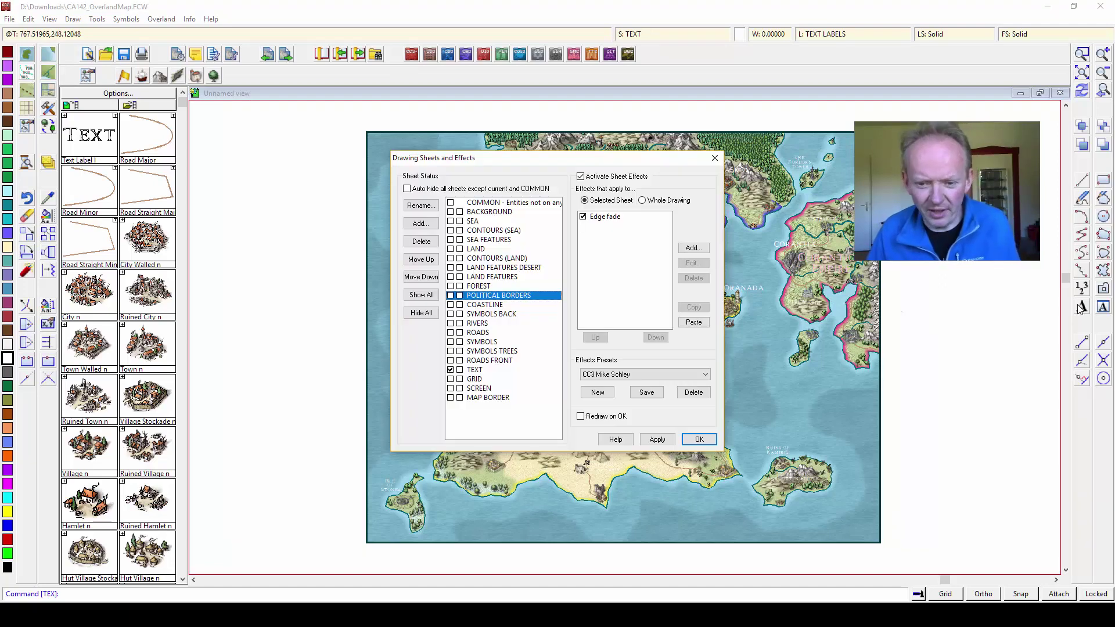
{"action": "left_click", "coordinate": [474, 370]}
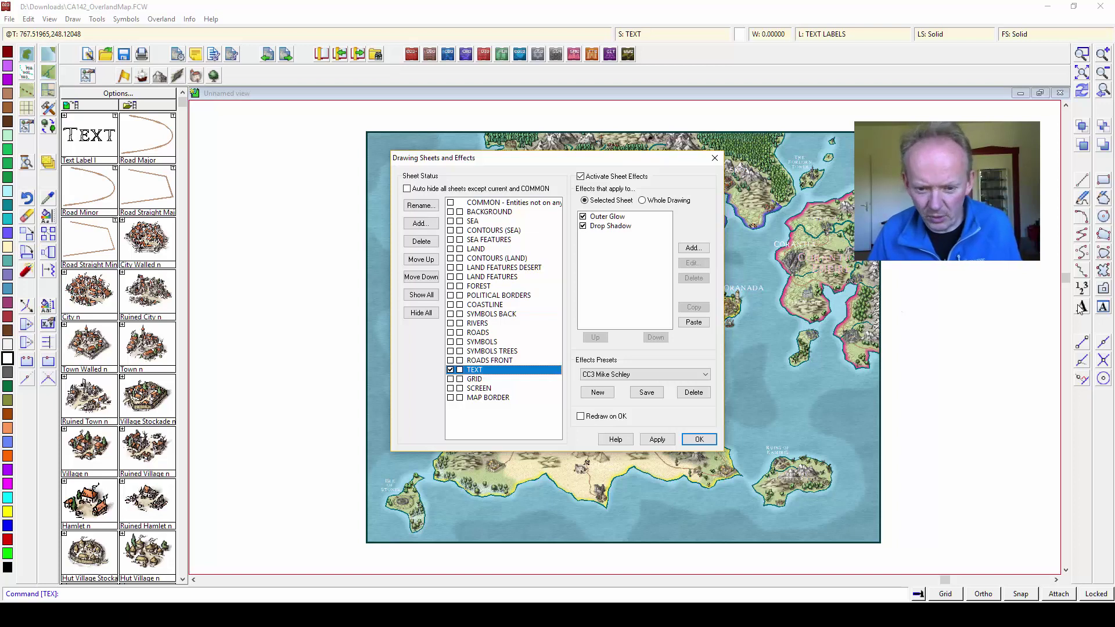
{"action": "left_click", "coordinate": [421, 224]}
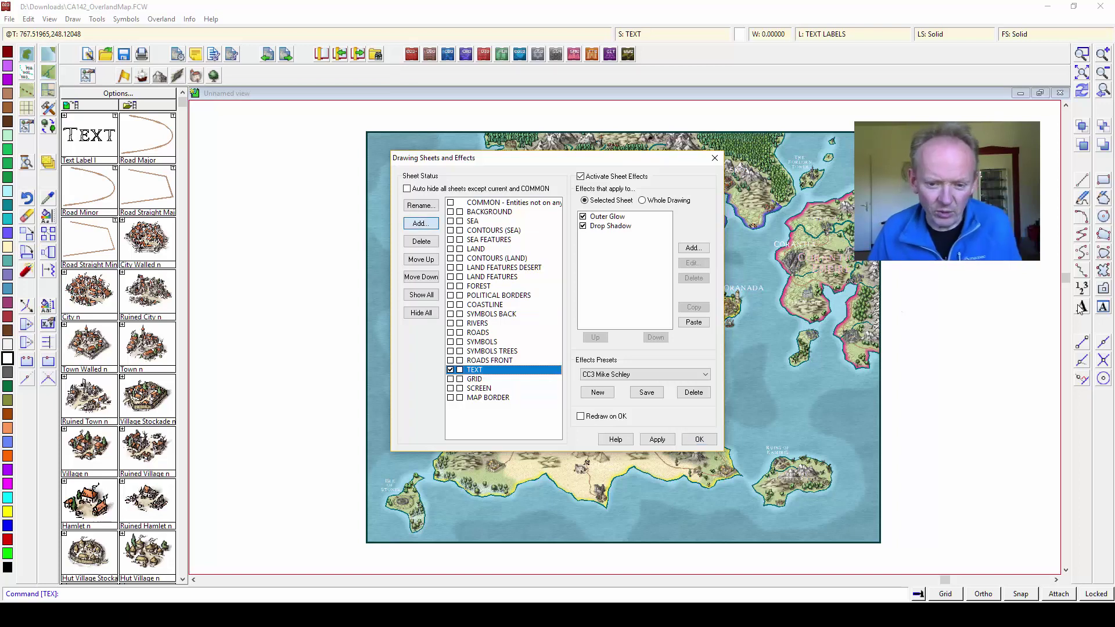
{"action": "type", "text": "TEXT SEA"}
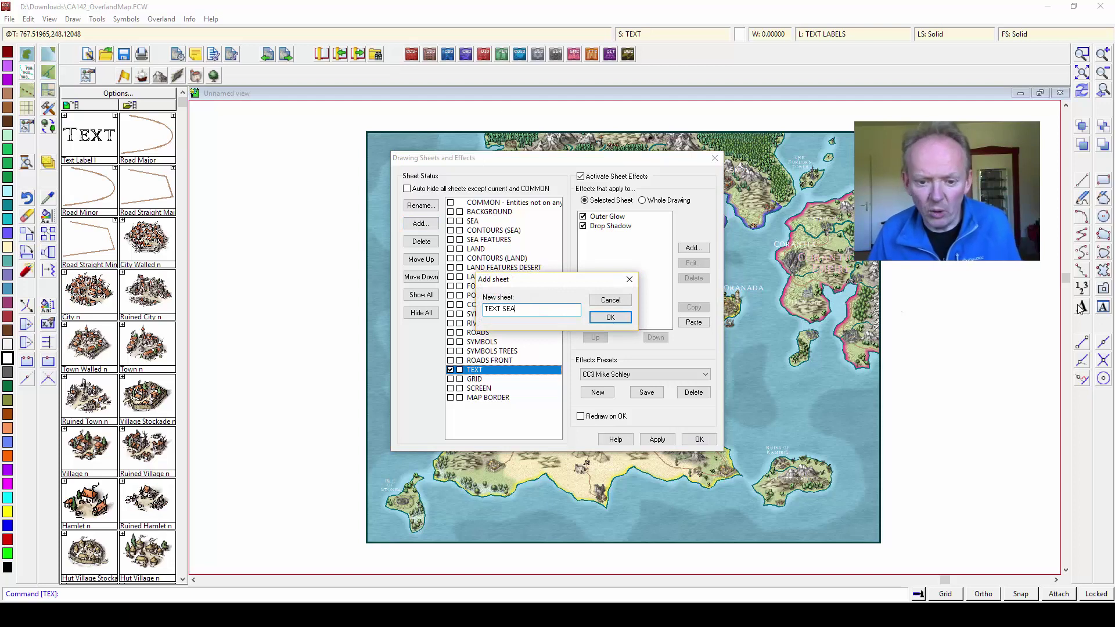
{"action": "key", "text": "Return"}
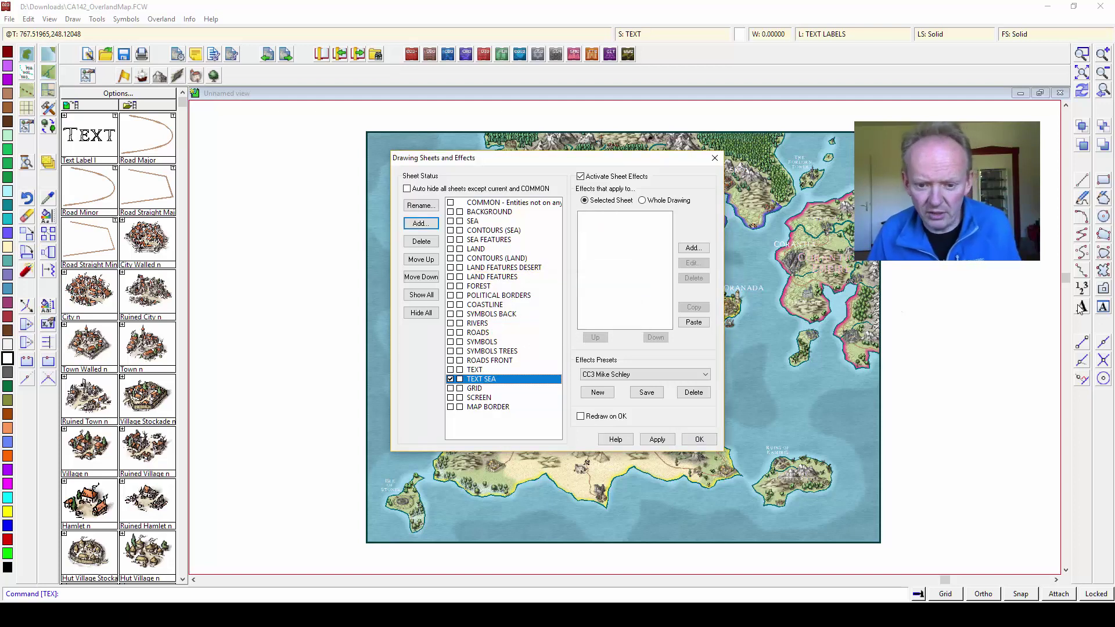
{"action": "left_click", "coordinate": [699, 439]}
- Set the current drawing colour to dark teal (colour 66) and make TEXT SEA the active sheet
{"action": "left_click", "coordinate": [740, 34]}
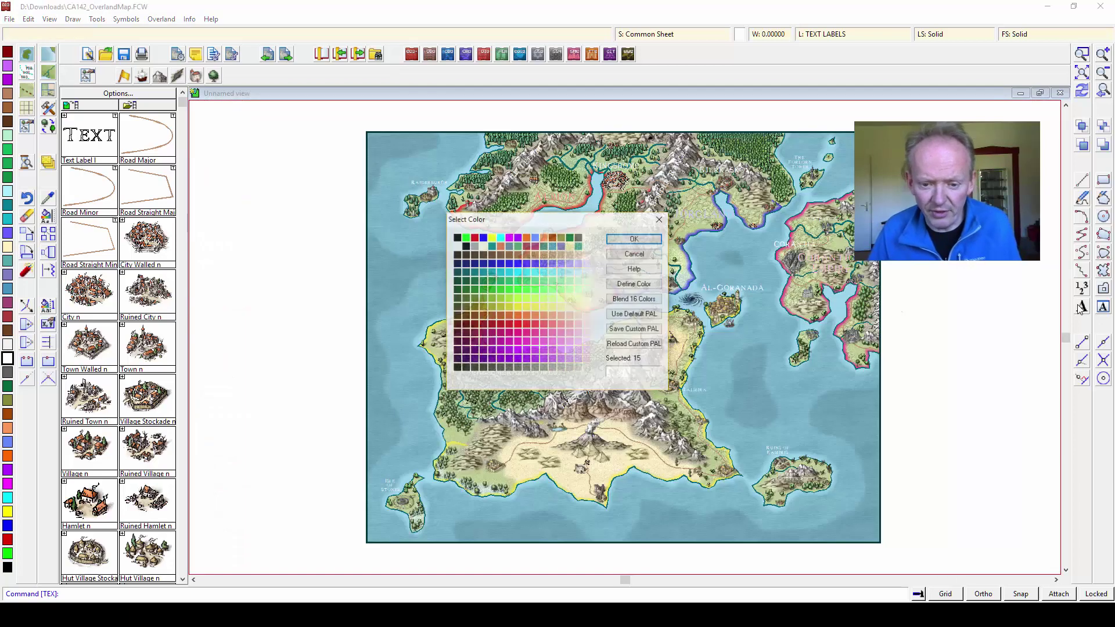
{"action": "left_click", "coordinate": [473, 272]}
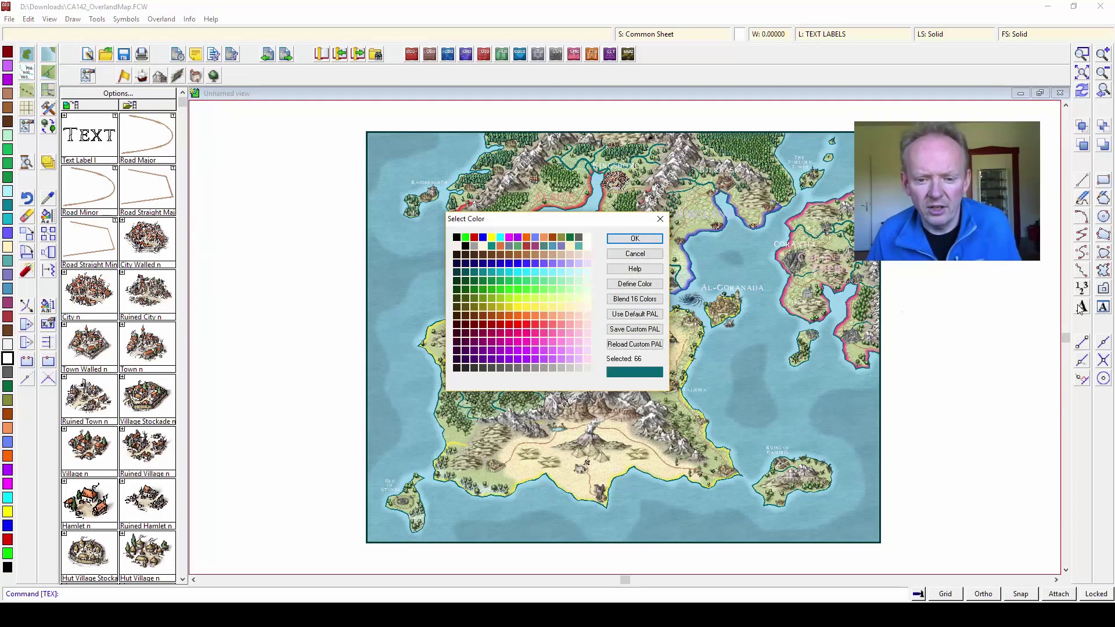
{"action": "left_click", "coordinate": [635, 238]}
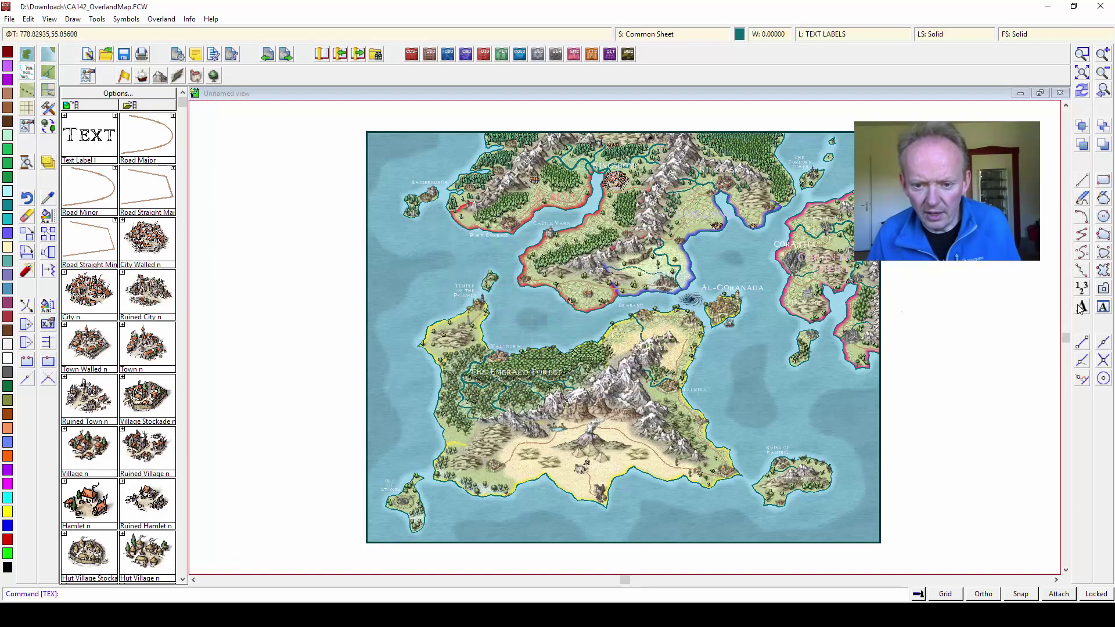
{"action": "left_click", "coordinate": [672, 34]}
{"action": "key", "text": "Return"}
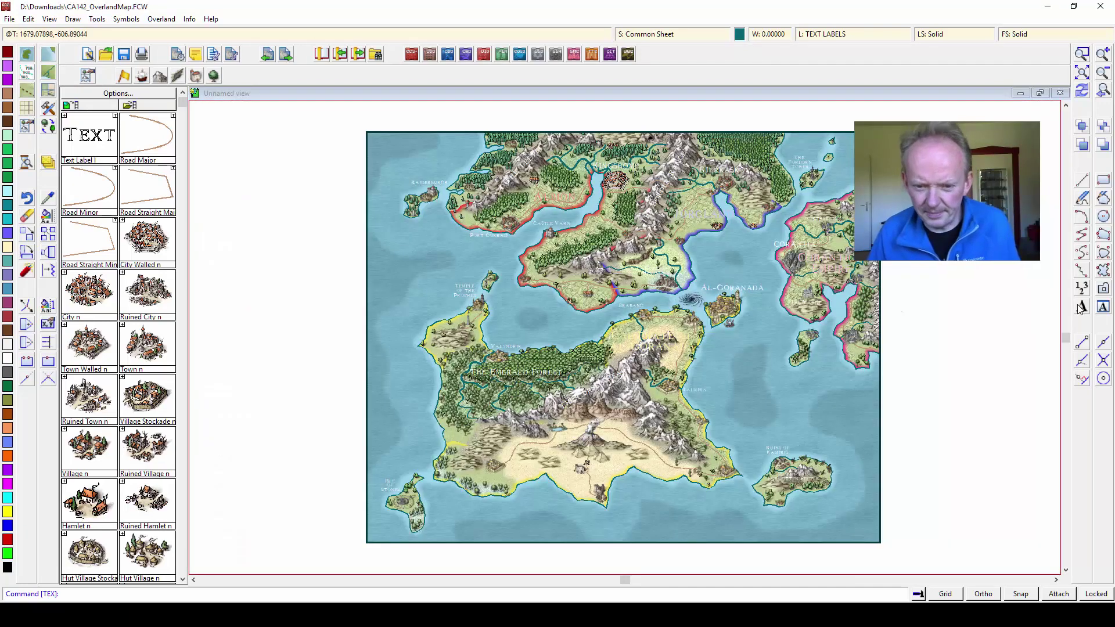
- Add the label "The Emerald Sea" in the water north of the Emerald Forest, scaled up to span the channel
{"action": "left_click", "coordinate": [1080, 307]}
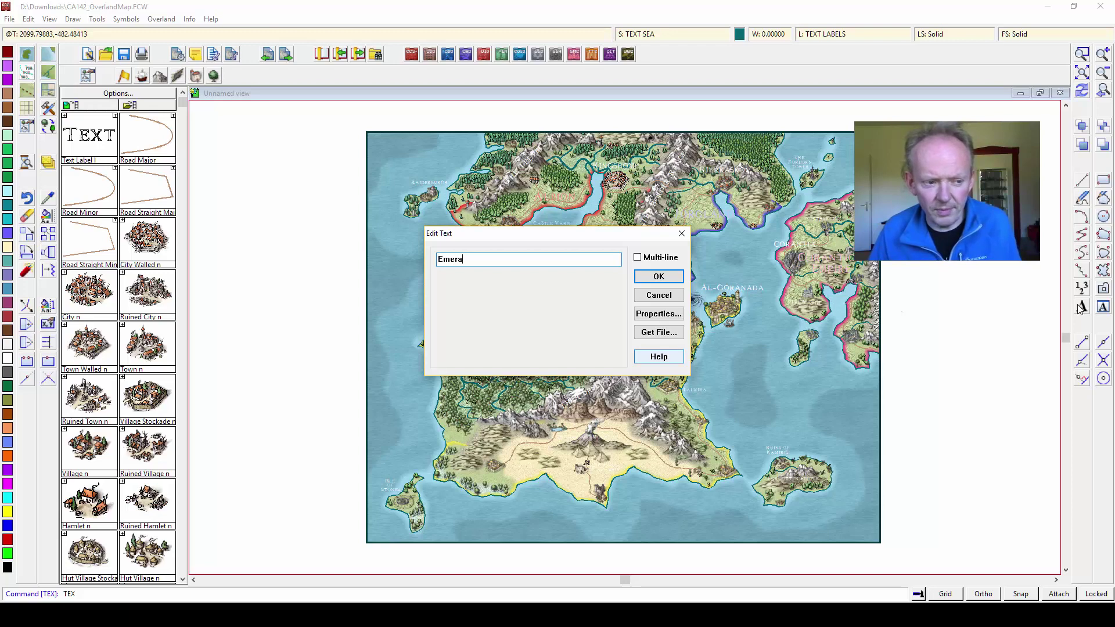
{"action": "type", "text": "Emerald Sea"}
{"action": "key", "text": "Home"}
{"action": "type", "text": "The"}
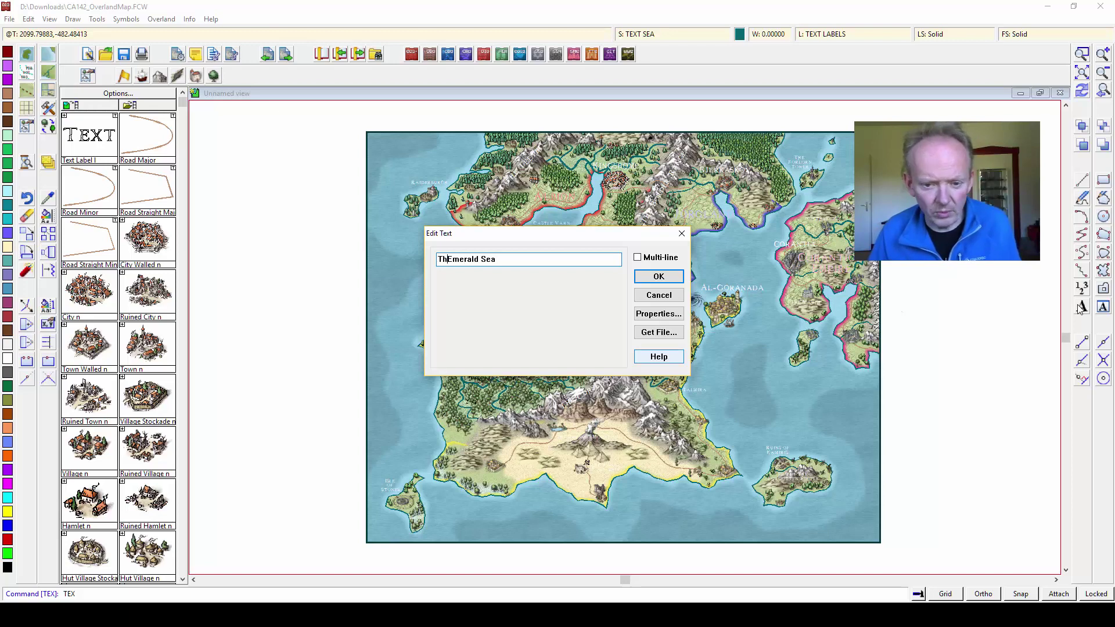
{"action": "key", "text": "Return"}
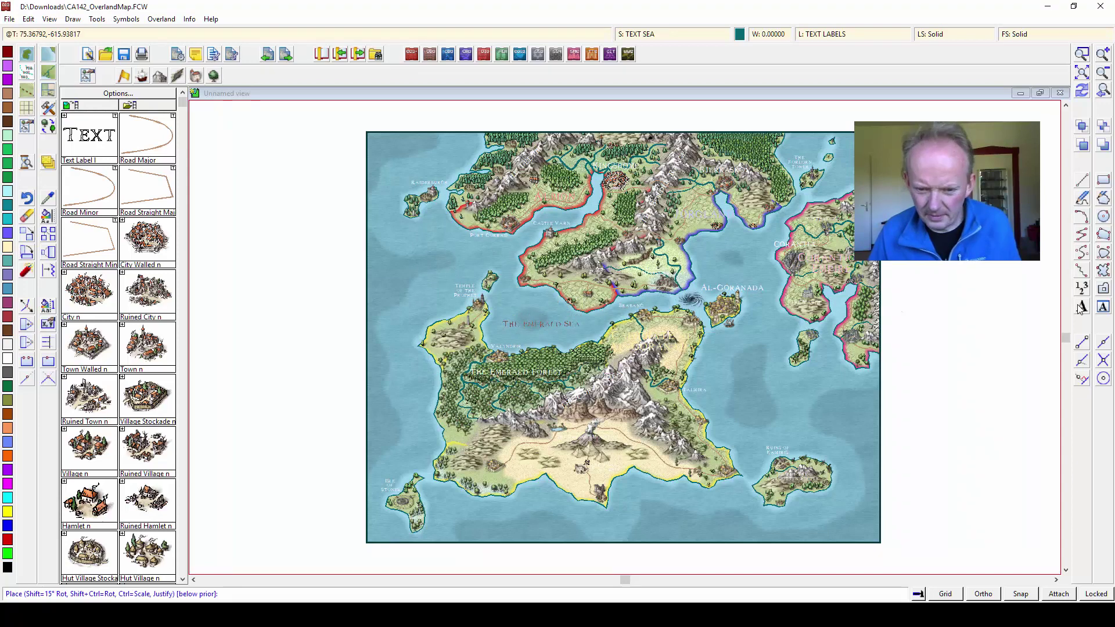
{"action": "key", "text": "ctrl"}
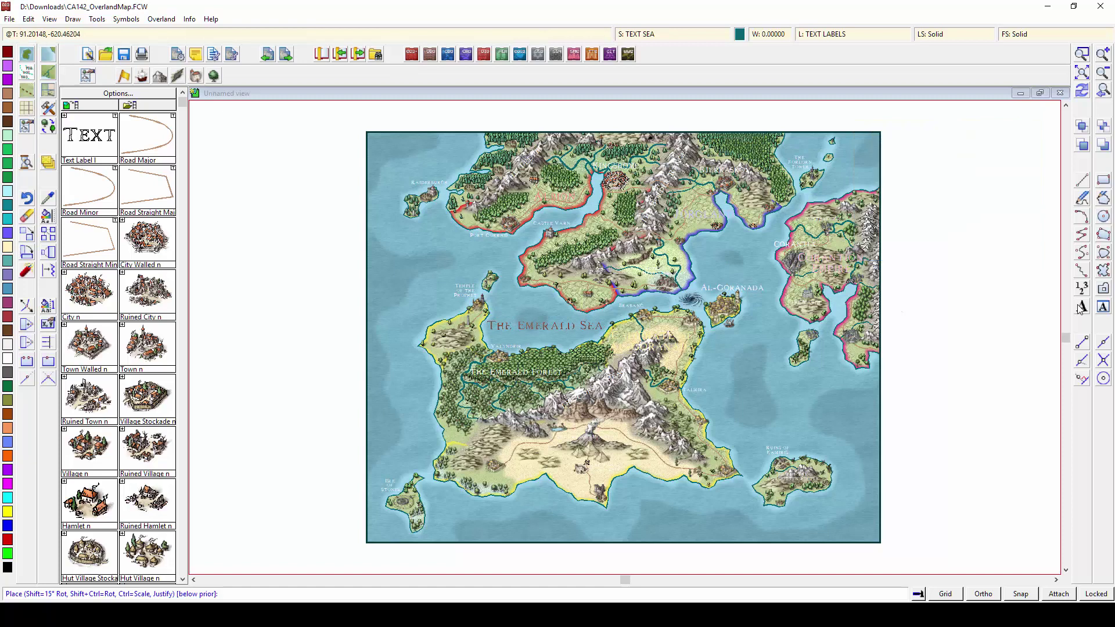
{"action": "left_click", "coordinate": [545, 325]}
- Add the two-line label "Golden Bay" in the water north of Al-Goranada
{"action": "left_click", "coordinate": [1080, 307]}
{"action": "type", "text": "G"}
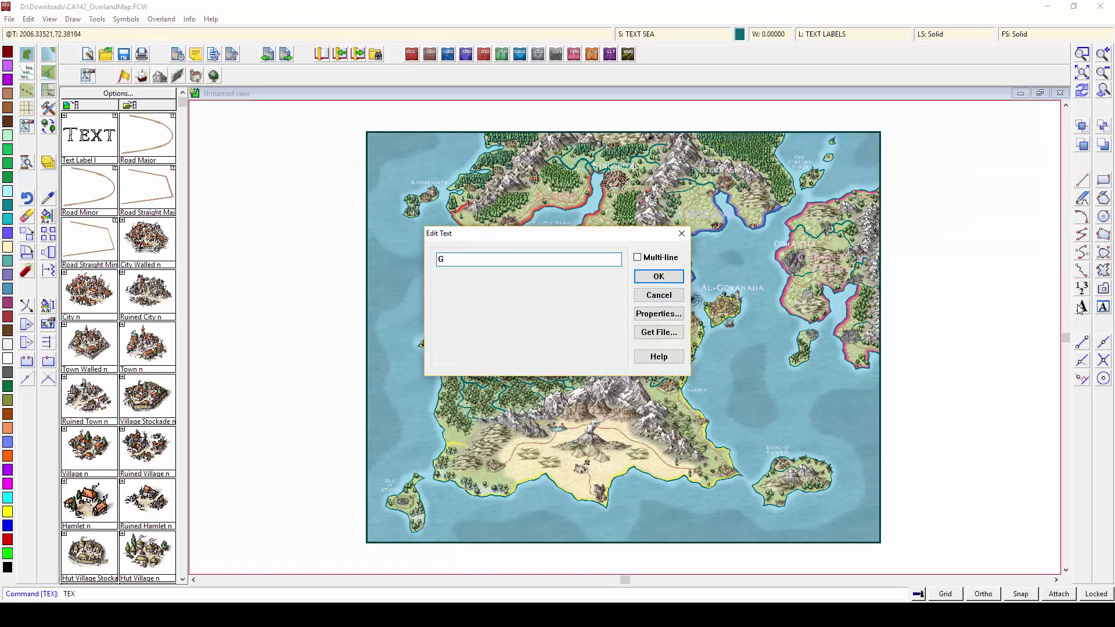
{"action": "type", "text": "olden Bay"}
{"action": "left_click", "coordinate": [637, 257]}
{"action": "left_click", "coordinate": [468, 259]}
{"action": "key", "text": "Return"}
{"action": "left_click", "coordinate": [658, 276]}
{"action": "left_click", "coordinate": [730, 261]}
- Add the labels "Sea of Pearls" east of the southern continent and "The Southern Ocean" in the water south of it
{"action": "type", "text": "Sea of Pearls"}
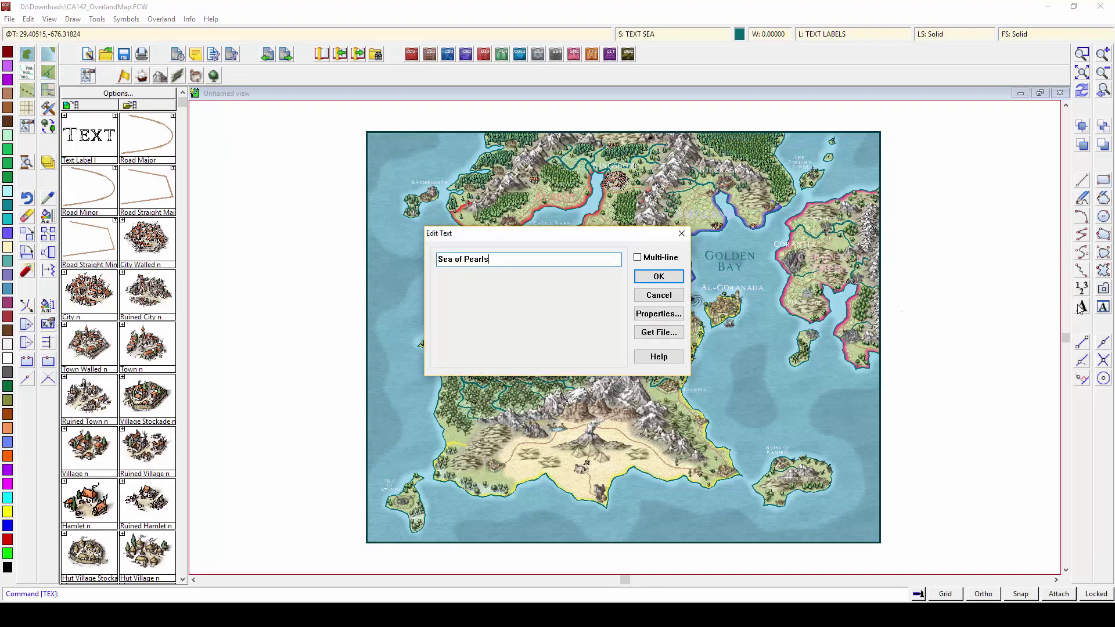
{"action": "key", "text": "Return"}
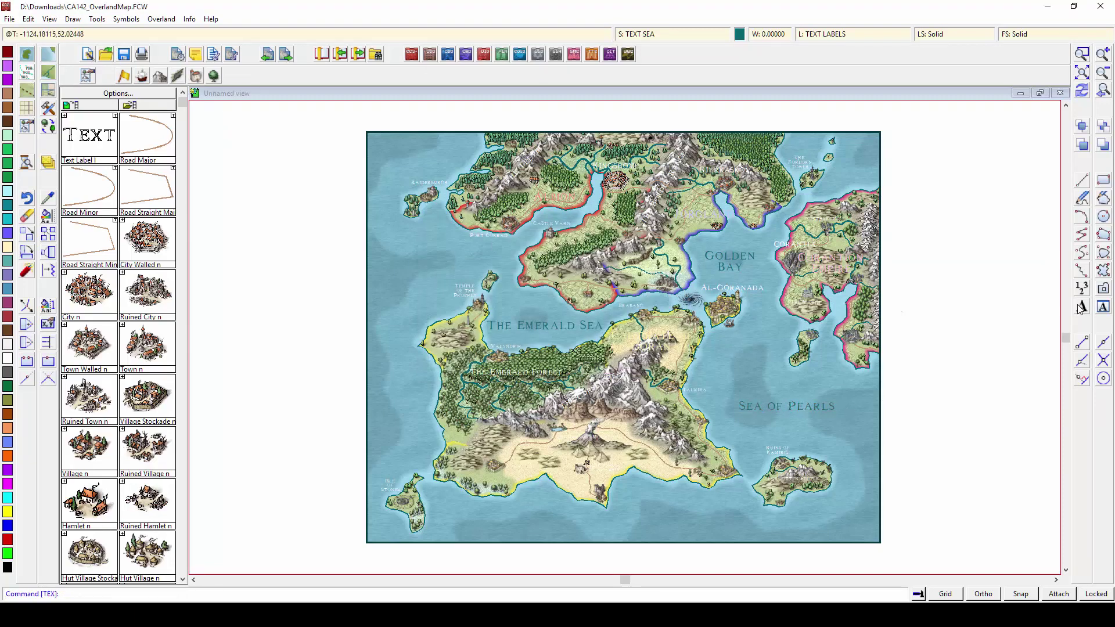
{"action": "key", "text": "Return"}
{"action": "type", "text": "The Southern Ocean"}
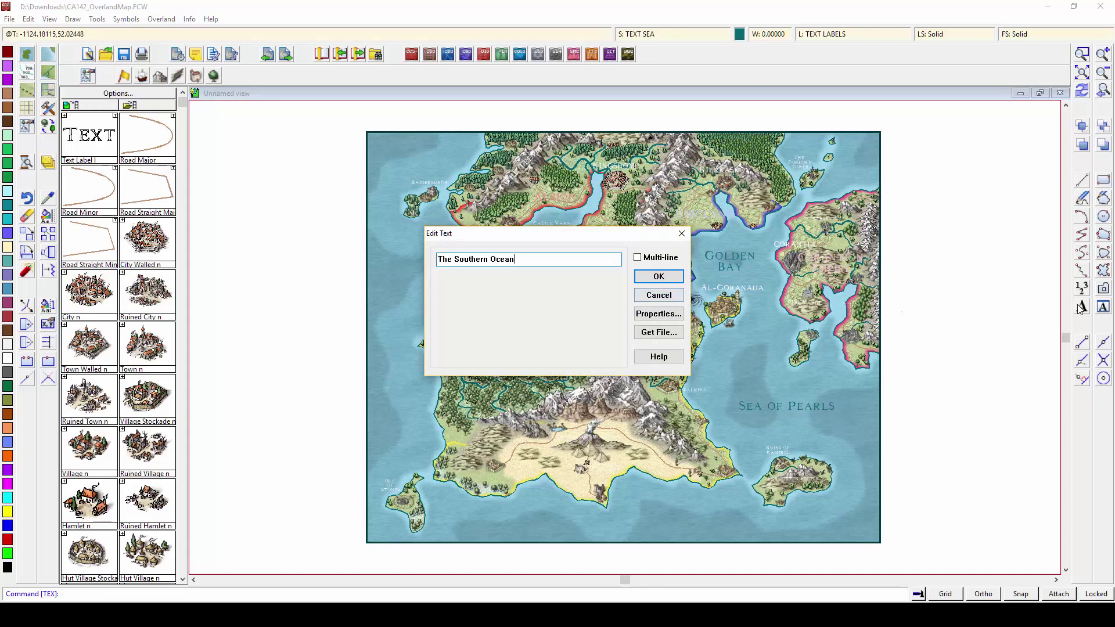
{"action": "key", "text": "Return"}
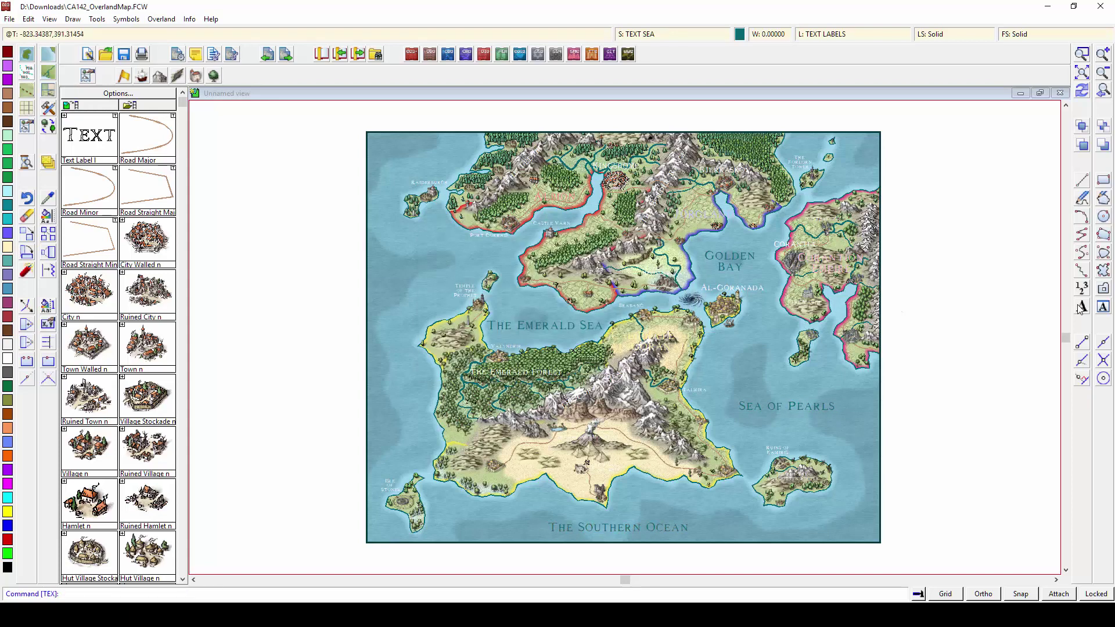
- Add the three-line label "The Endless Ocean" in the open water along the map's western edge
{"action": "key", "text": "Return"}
{"action": "type", "text": "The"}
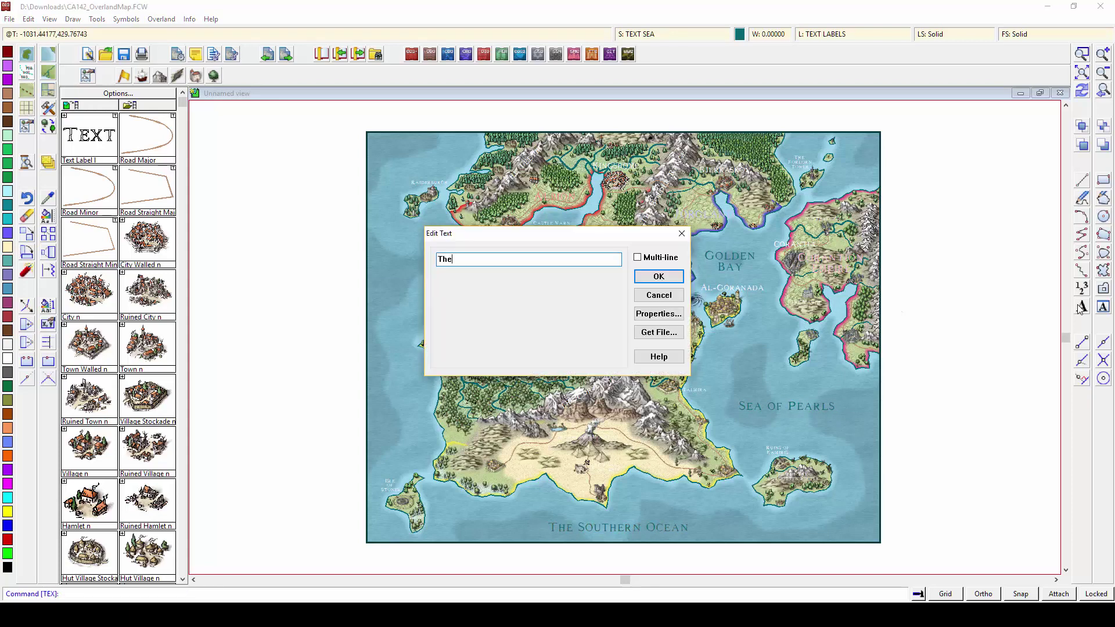
{"action": "key", "text": "ctrl+Return"}
{"action": "type", "text": "Endless Ocean"}
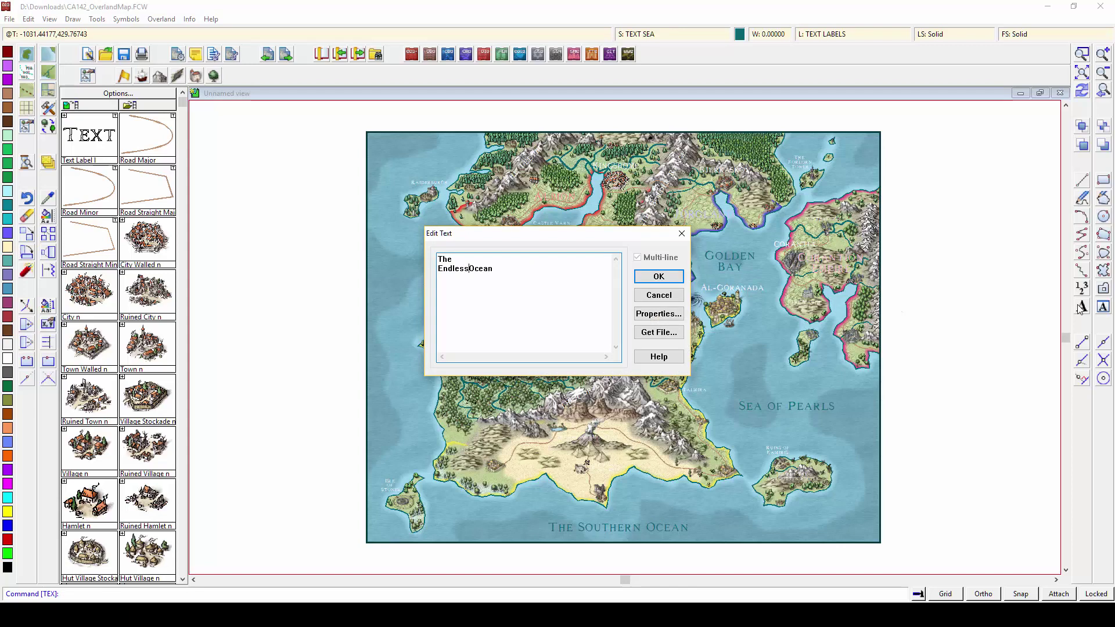
{"action": "key", "text": "ctrl+Return"}
{"action": "key", "text": "Return"}
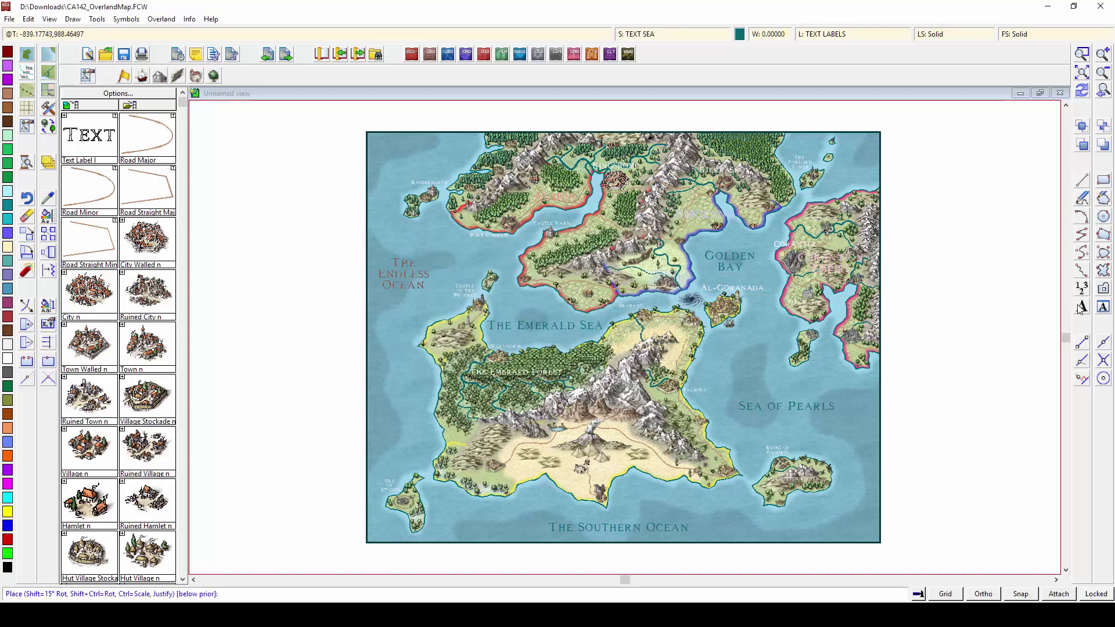
- Add the two-line label "North Sea" in the water at the map's northeastern corner
{"action": "left_click", "coordinate": [1081, 308]}
{"action": "type", "text": "North"}
{"action": "key", "text": "ctrl+Return"}
{"action": "type", "text": "Sea"}
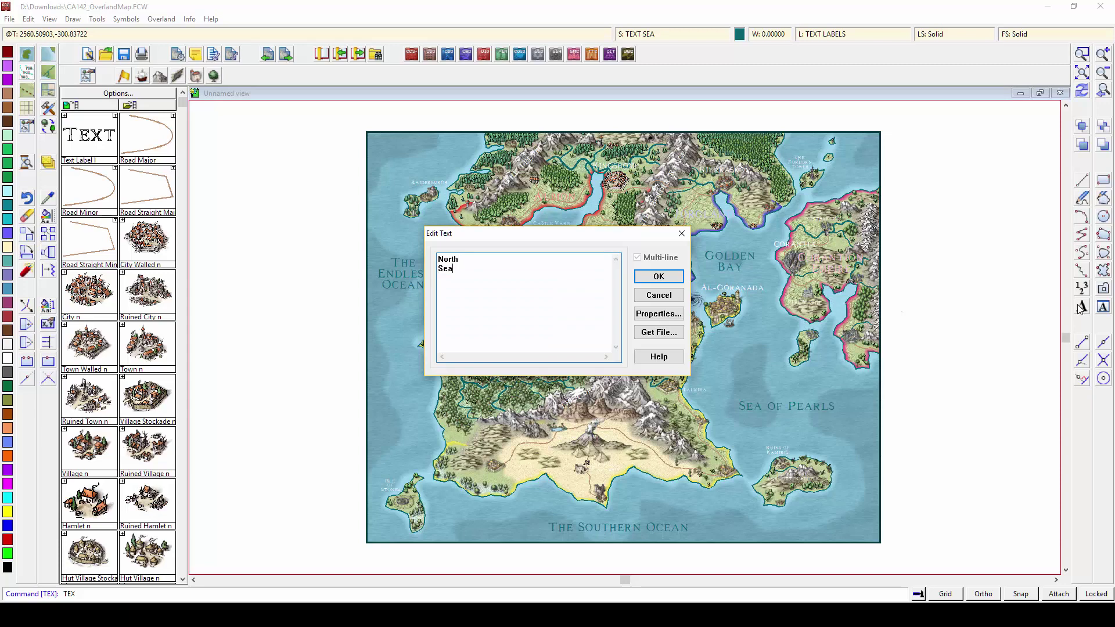
{"action": "key", "text": "Return"}
{"action": "left_click", "coordinate": [856, 154]}
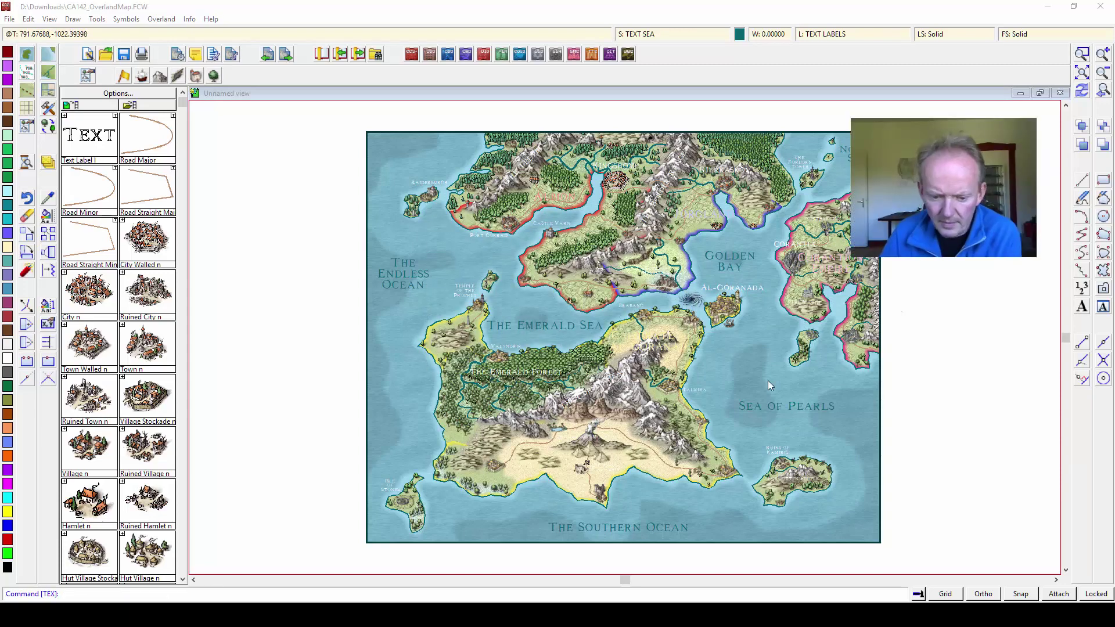
- Place Compass Rose 1 at scale 7 in the water east of the Sea of Pearls label, with grid and snap turned on
{"action": "left_click", "coordinate": [101, 108]}
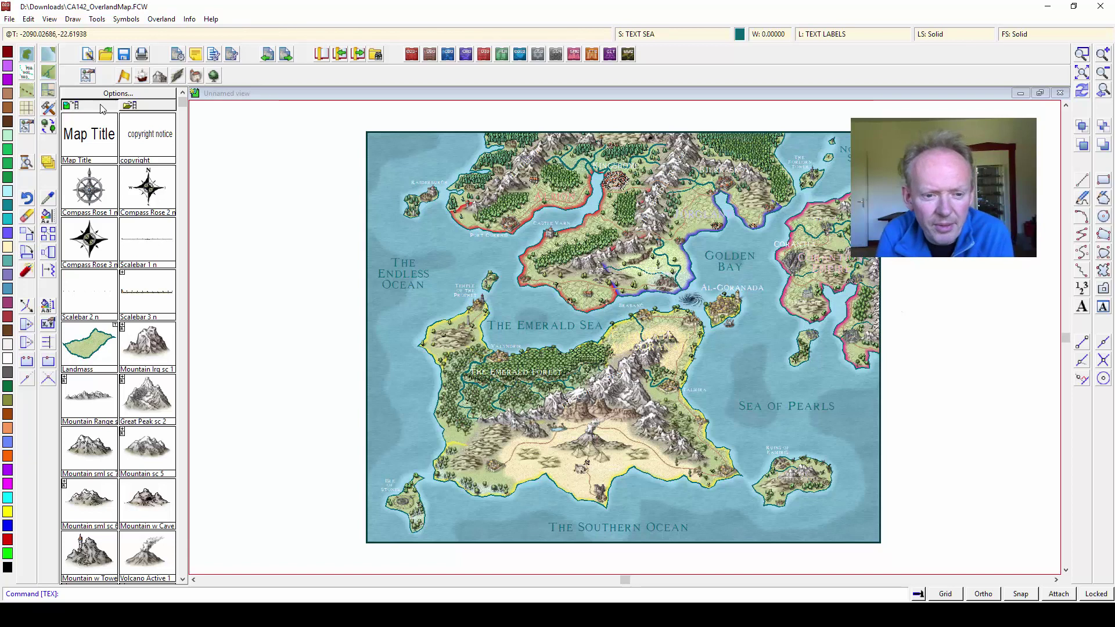
{"action": "left_click", "coordinate": [89, 190]}
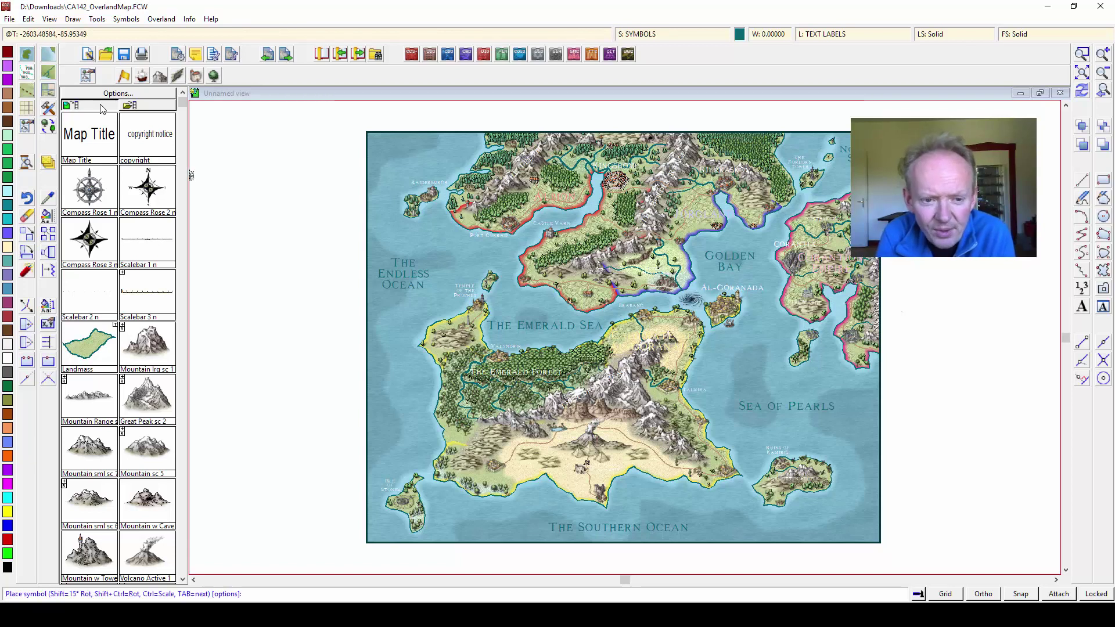
{"action": "right_click", "coordinate": [396, 312]}
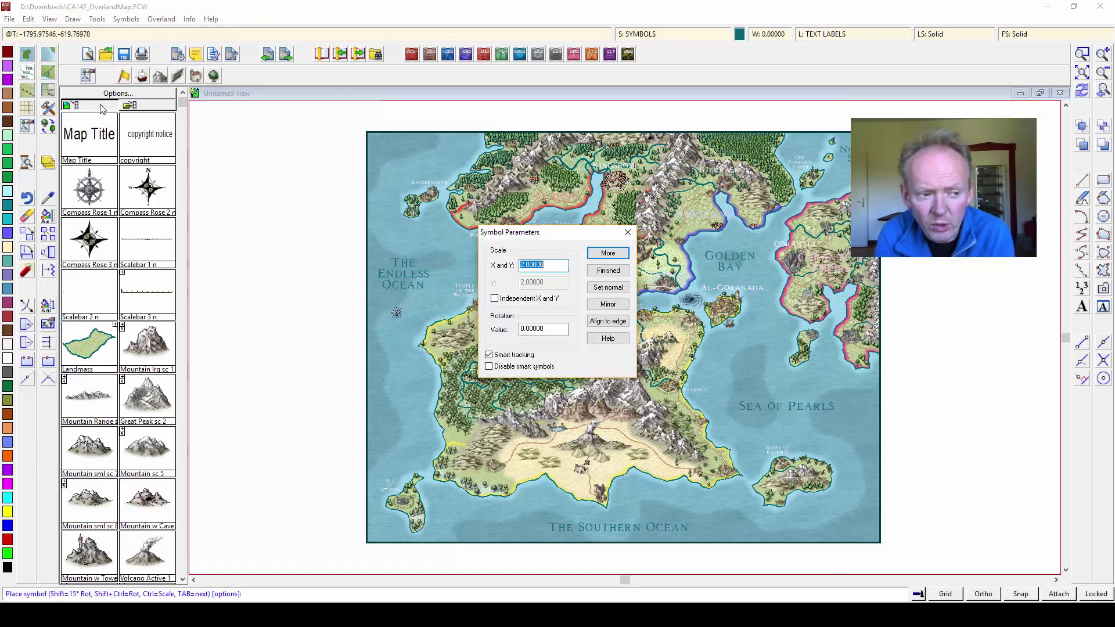
{"action": "type", "text": "5"}
{"action": "key", "text": "Return"}
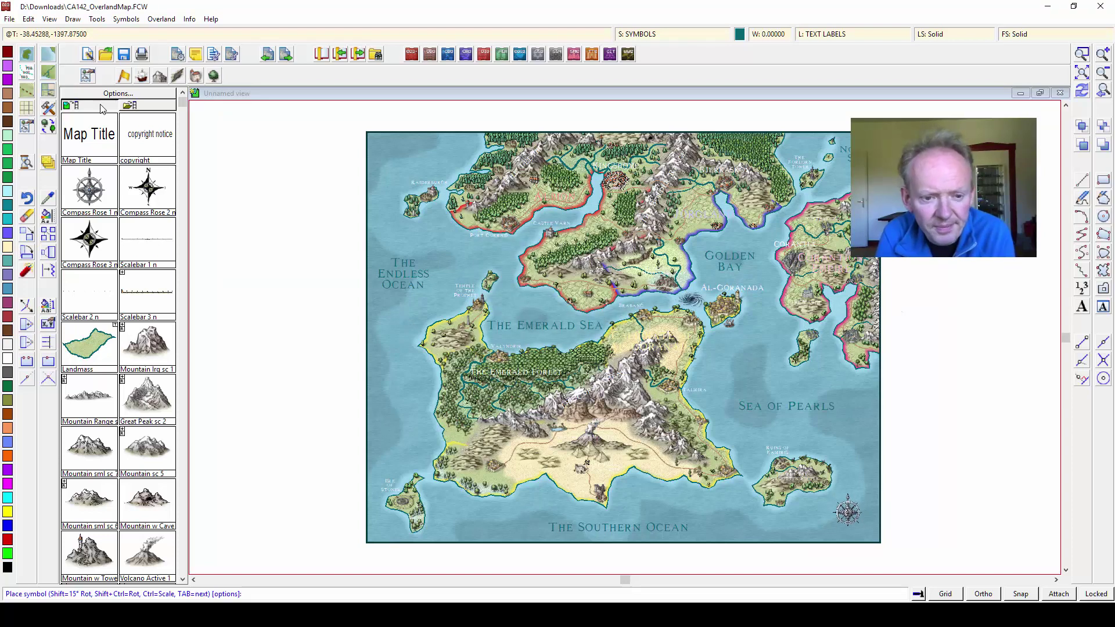
{"action": "key", "text": "o"}
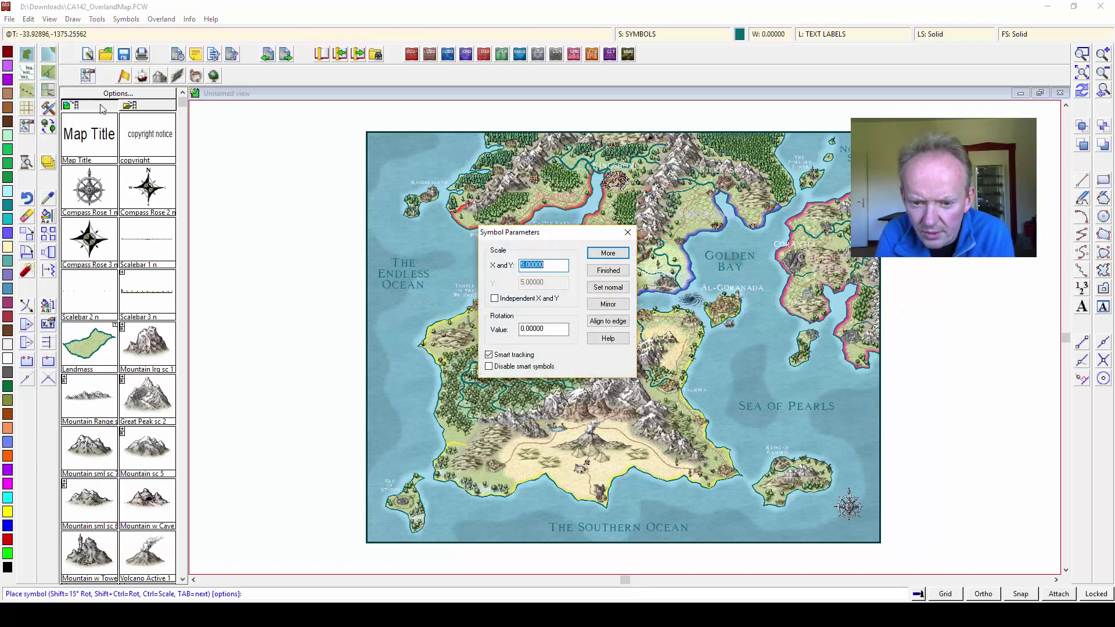
{"action": "type", "text": "7"}
{"action": "key", "text": "Return"}
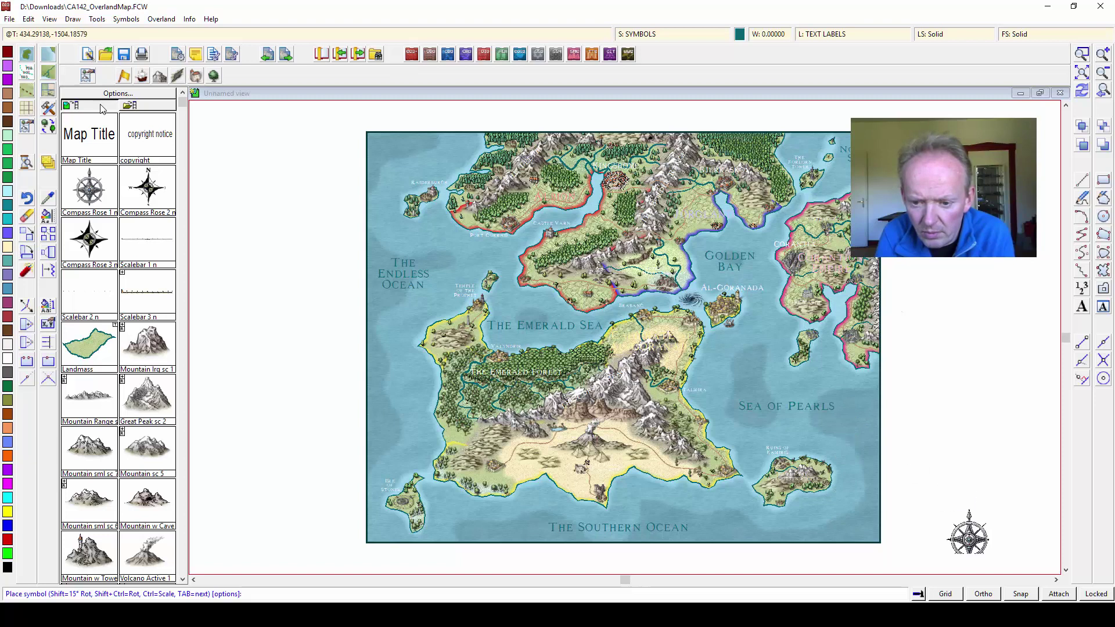
{"action": "left_click", "coordinate": [1020, 593]}
{"action": "left_click", "coordinate": [945, 594]}
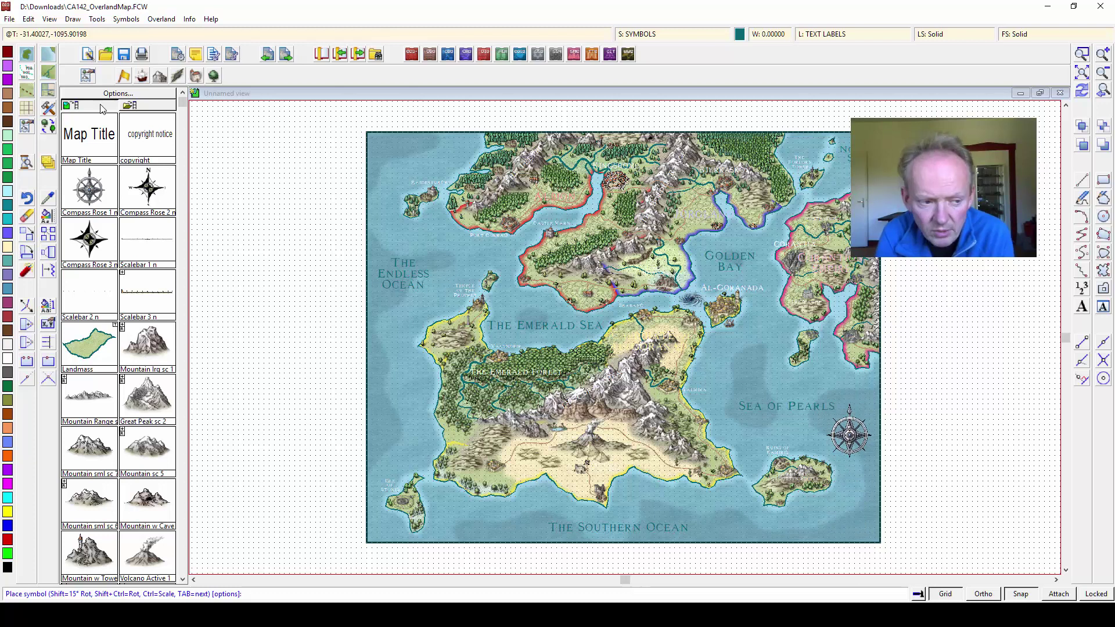
{"action": "left_click", "coordinate": [849, 435]}
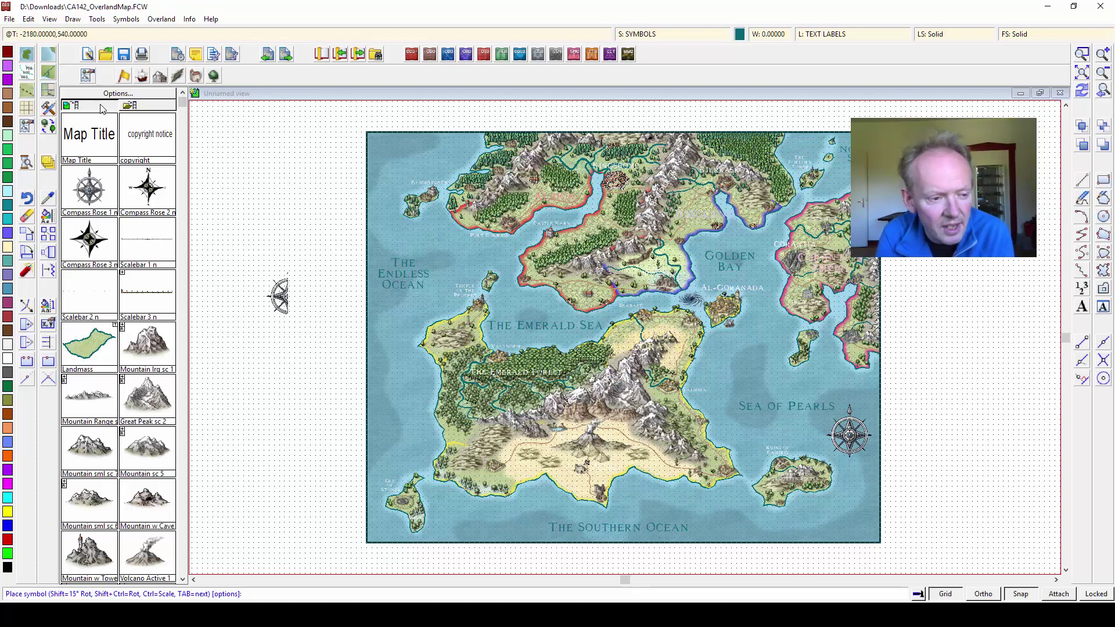
- Place a scale bar at the normal scale of 2 in the water southeast of the Isle of the Forgotten People
{"action": "right_click", "coordinate": [629, 389]}
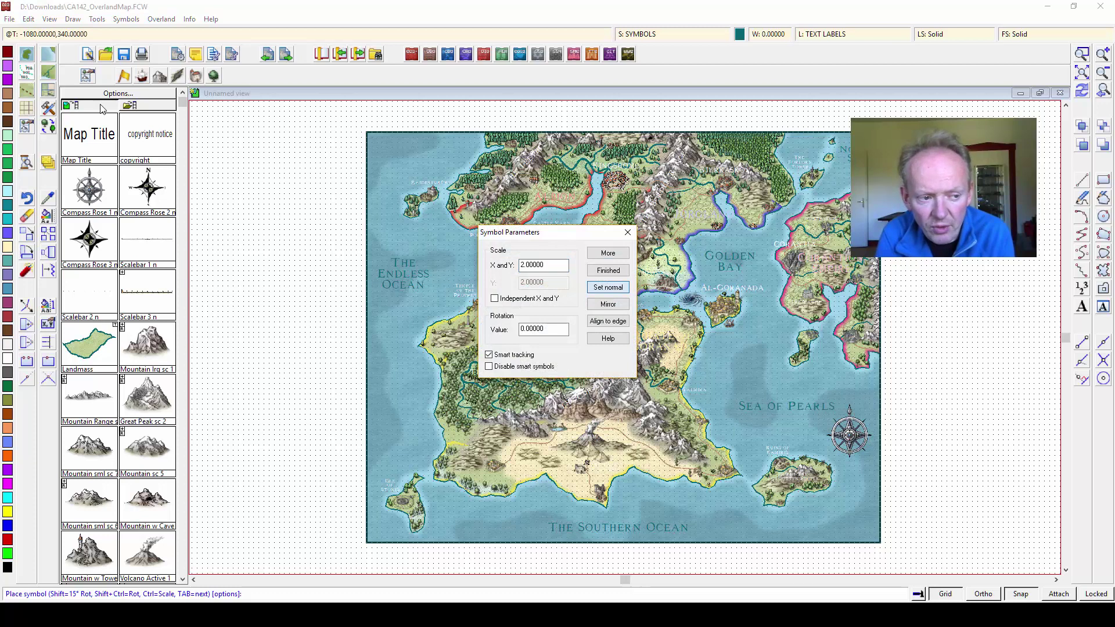
{"action": "left_click", "coordinate": [607, 253]}
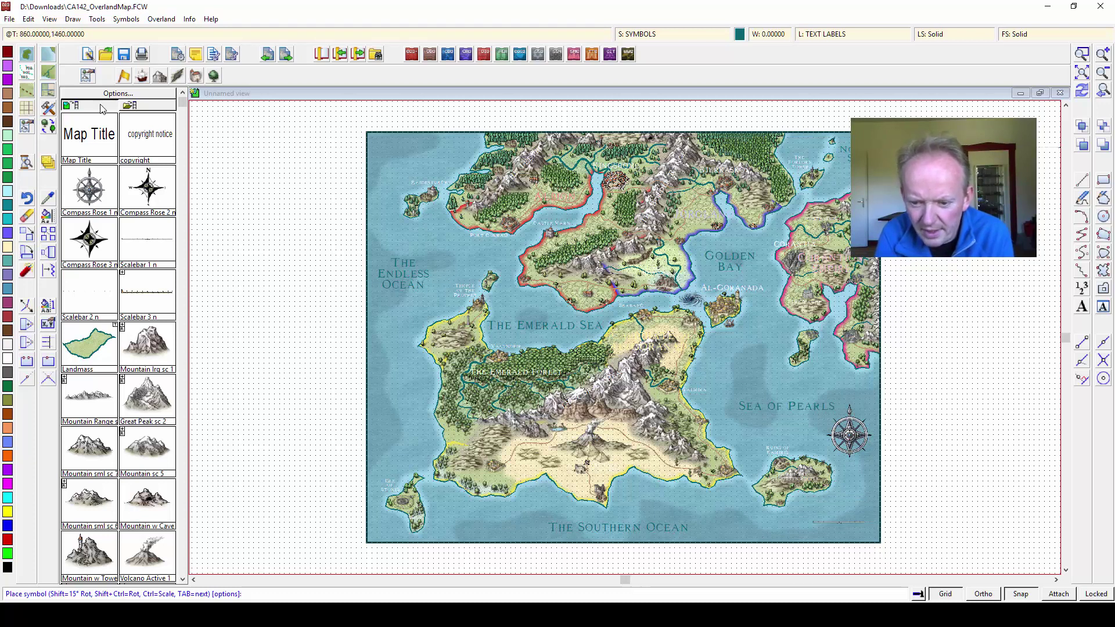
{"action": "left_click", "coordinate": [1081, 54]}
{"action": "left_click", "coordinate": [776, 389]}
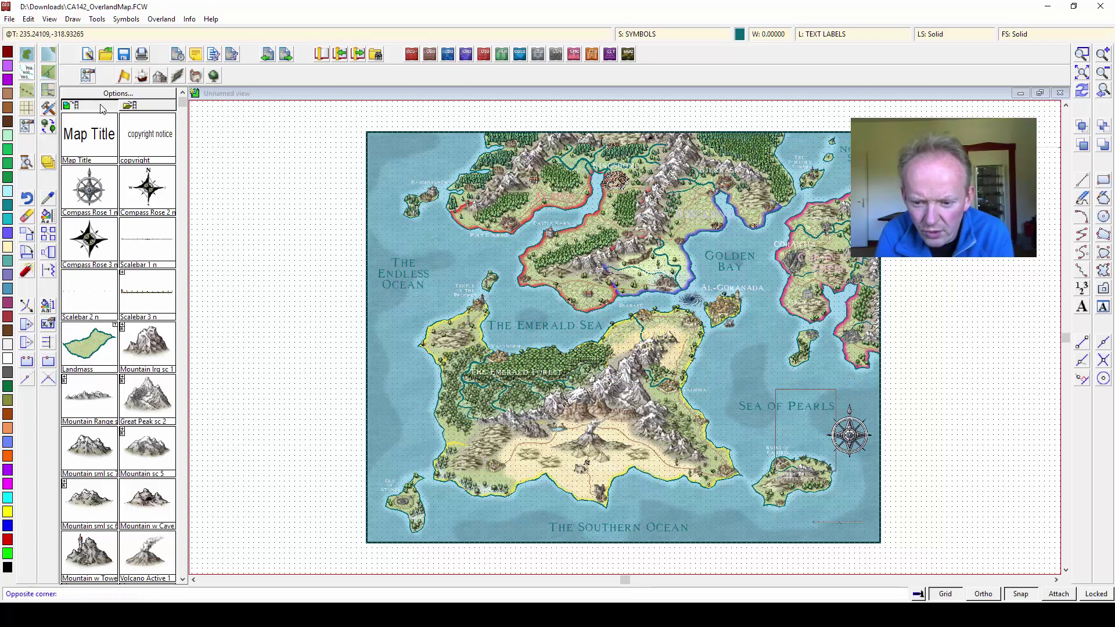
{"action": "left_click", "coordinate": [899, 555]}
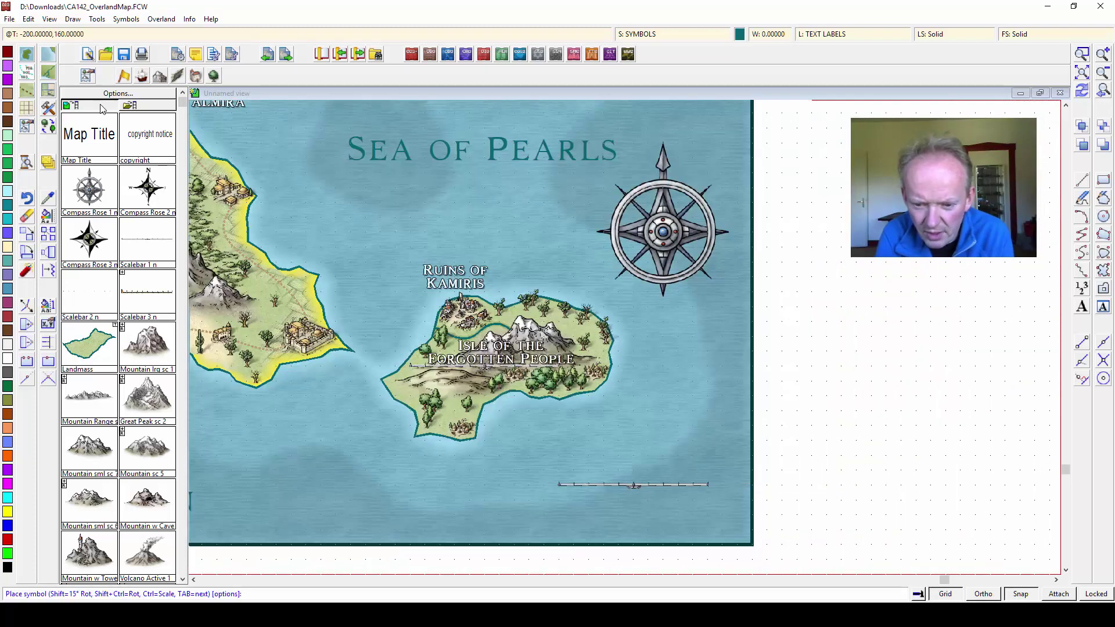
{"action": "right_click", "coordinate": [485, 367]}
{"action": "left_click", "coordinate": [608, 270]}
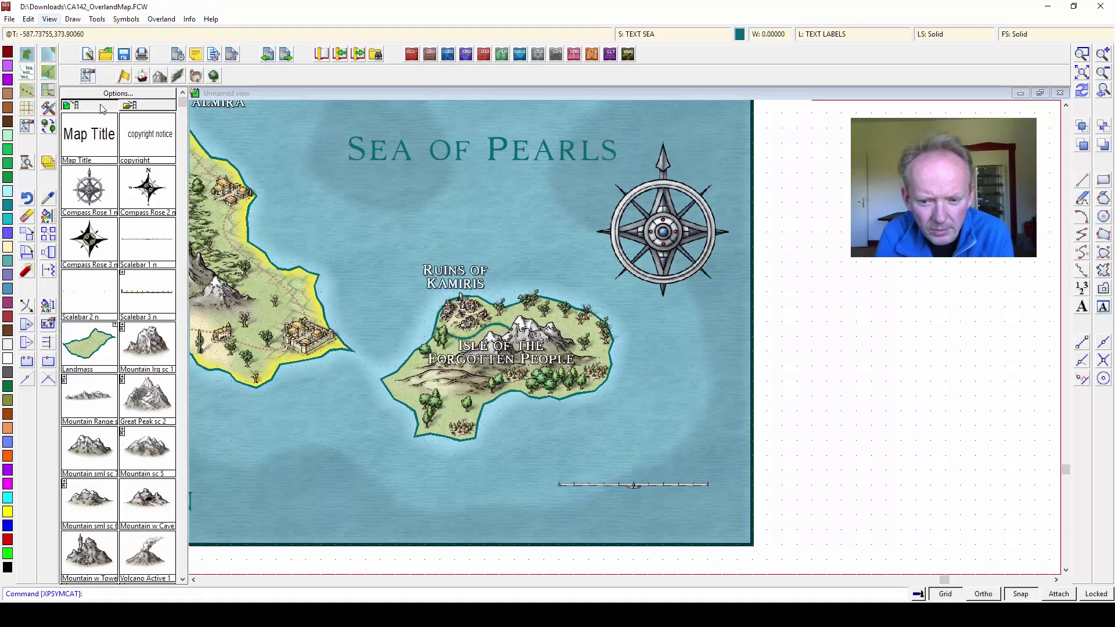
- Erase the small scale bar southeast of the Isle of the Forgotten People
{"action": "left_click", "coordinate": [26, 216]}
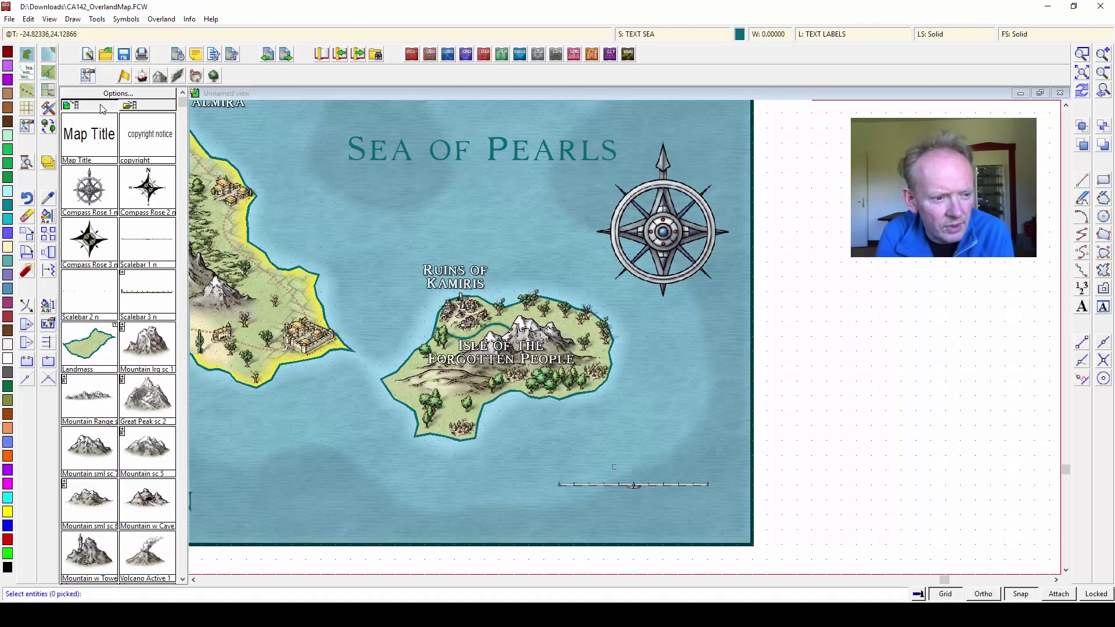
{"action": "left_click", "coordinate": [633, 484]}
{"action": "right_click", "coordinate": [552, 437]}
{"action": "left_click", "coordinate": [573, 444]}
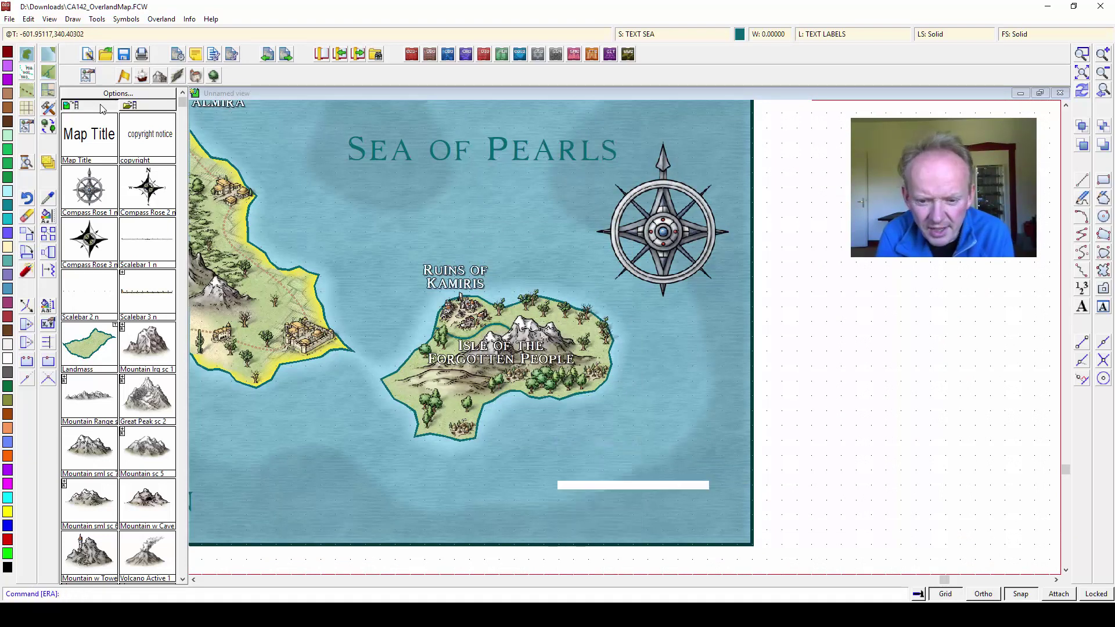
- Place Scalebar 1 at scale 5 in the water south of the Isle of the Forgotten People
{"action": "left_click", "coordinate": [147, 239]}
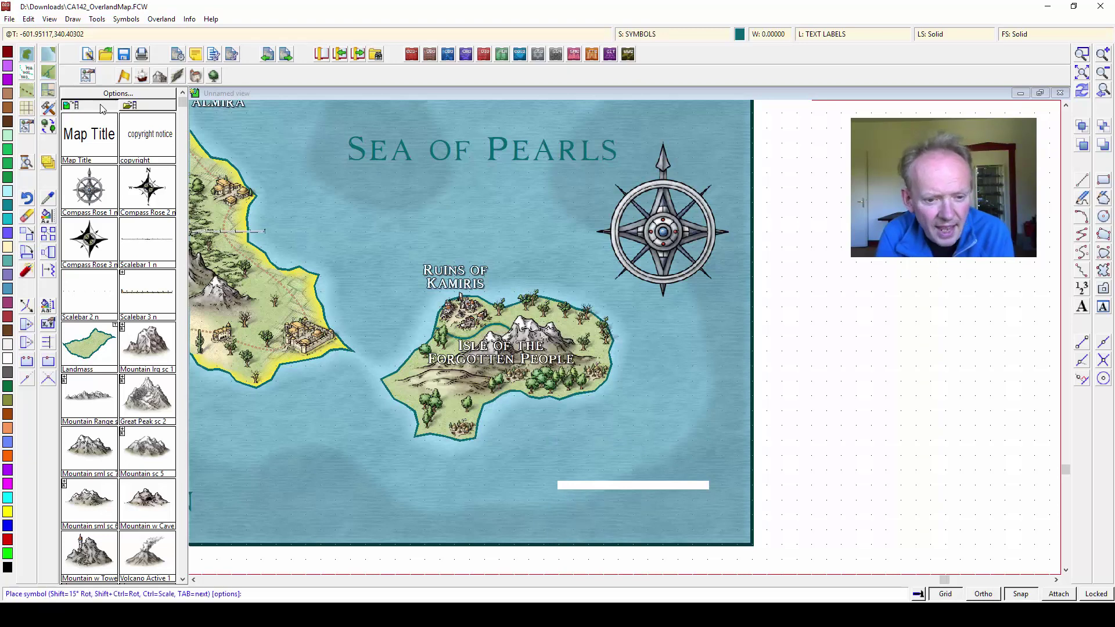
{"action": "right_click", "coordinate": [442, 306]}
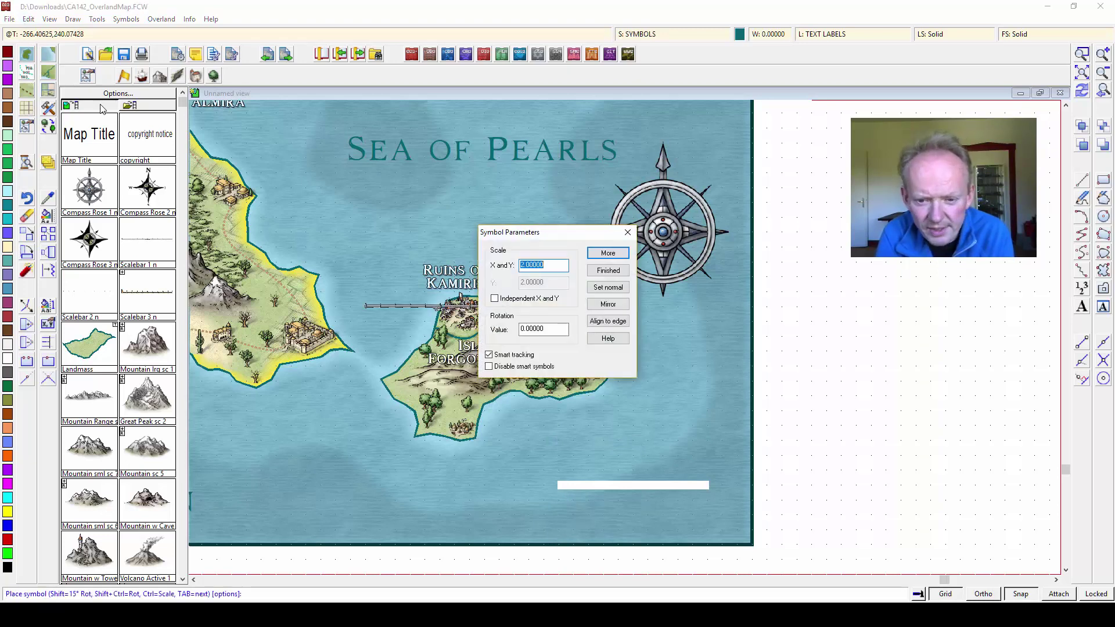
{"action": "type", "text": "5"}
{"action": "key", "text": "Return"}
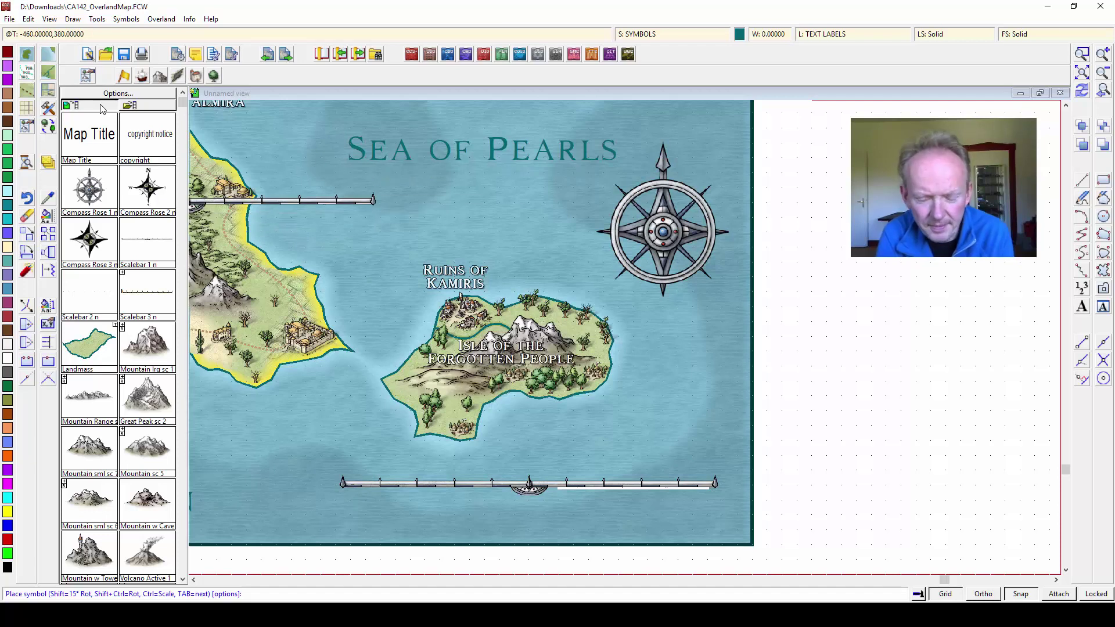
{"action": "key", "text": "Escape"}
- Add the label "500 Miles" centred above the scale bar, matching the properties of the Ruins of Kamiris label
{"action": "left_click", "coordinate": [448, 274]}
{"action": "left_click", "coordinate": [1081, 306]}
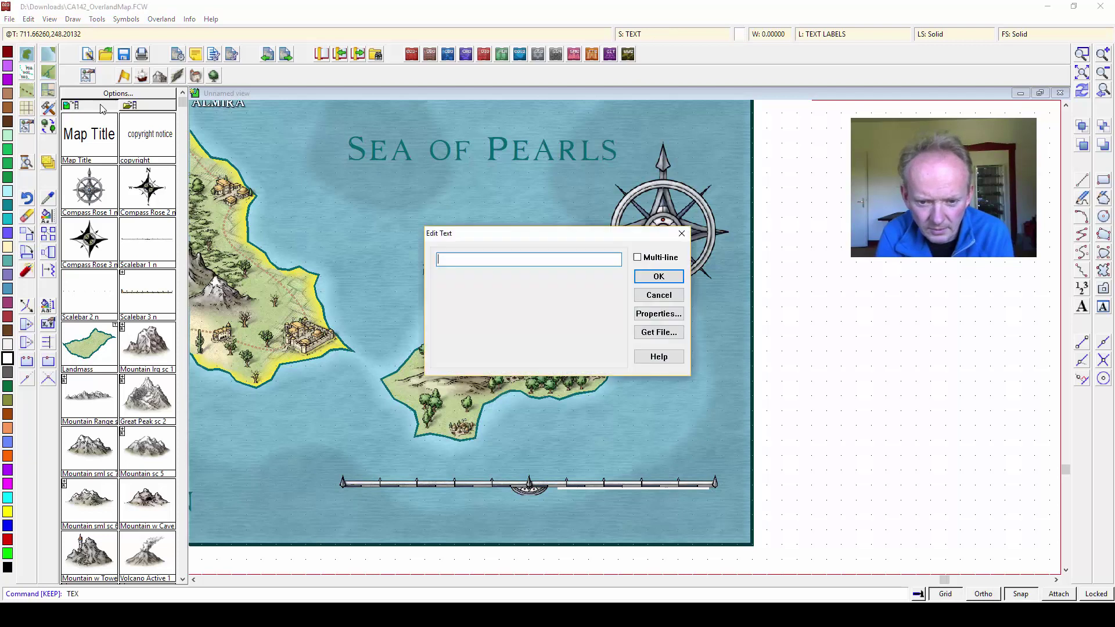
{"action": "type", "text": "5"}
{"action": "key", "text": "BackSpace"}
{"action": "type", "text": "500 Miles"}
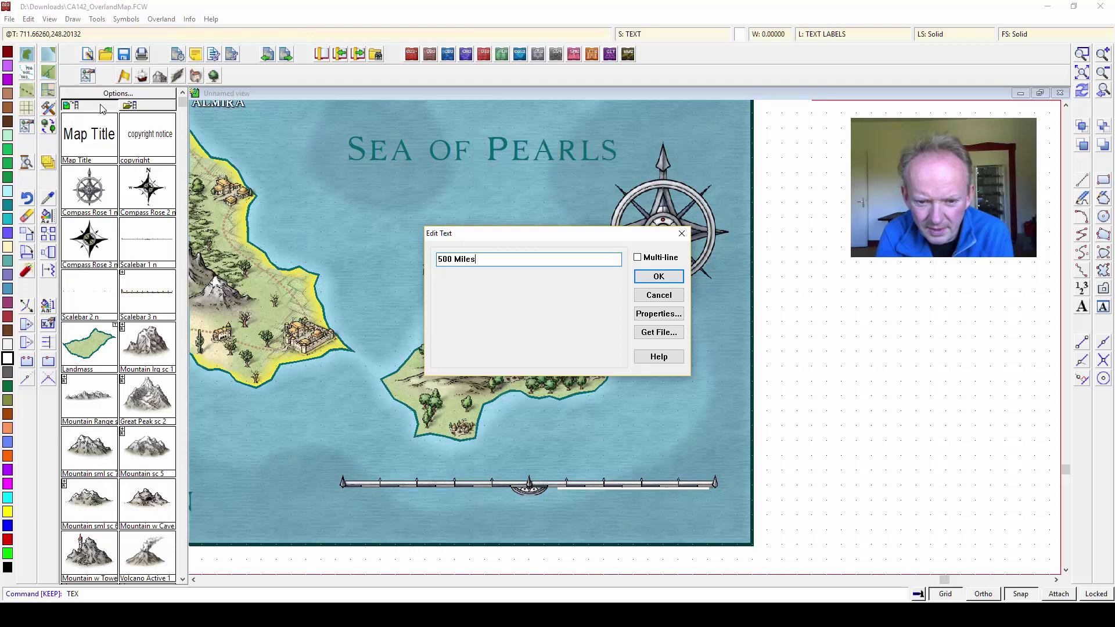
{"action": "key", "text": "Return"}
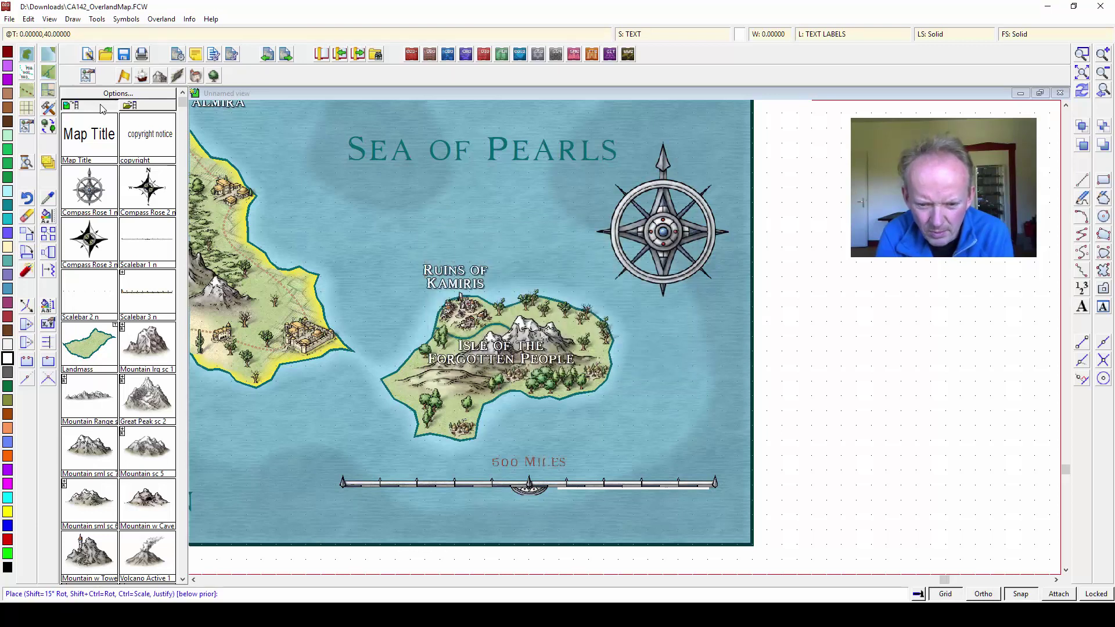
{"action": "key", "text": "Return"}
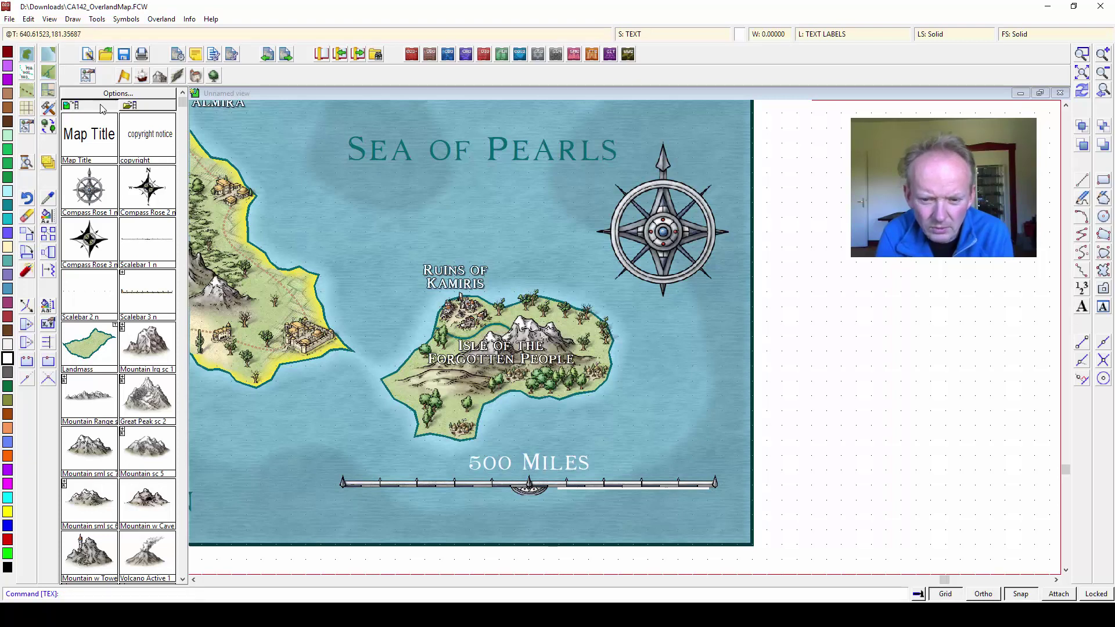
- Add a large letter "N" above the compass rose's north point
{"action": "key", "text": "Return"}
{"action": "type", "text": "N"}
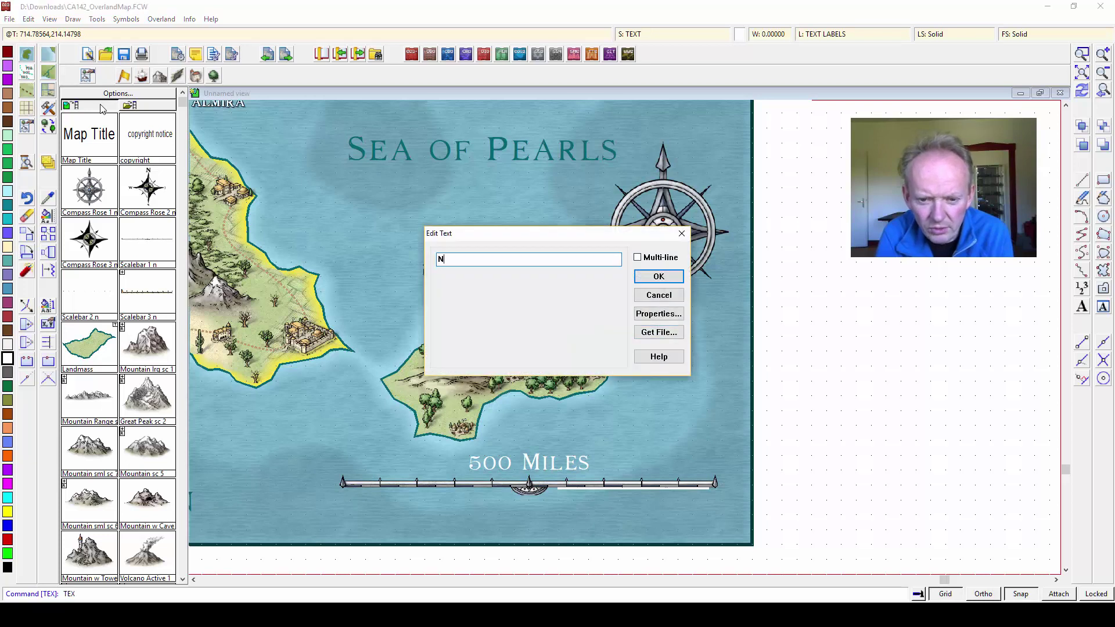
{"action": "key", "text": "Return"}
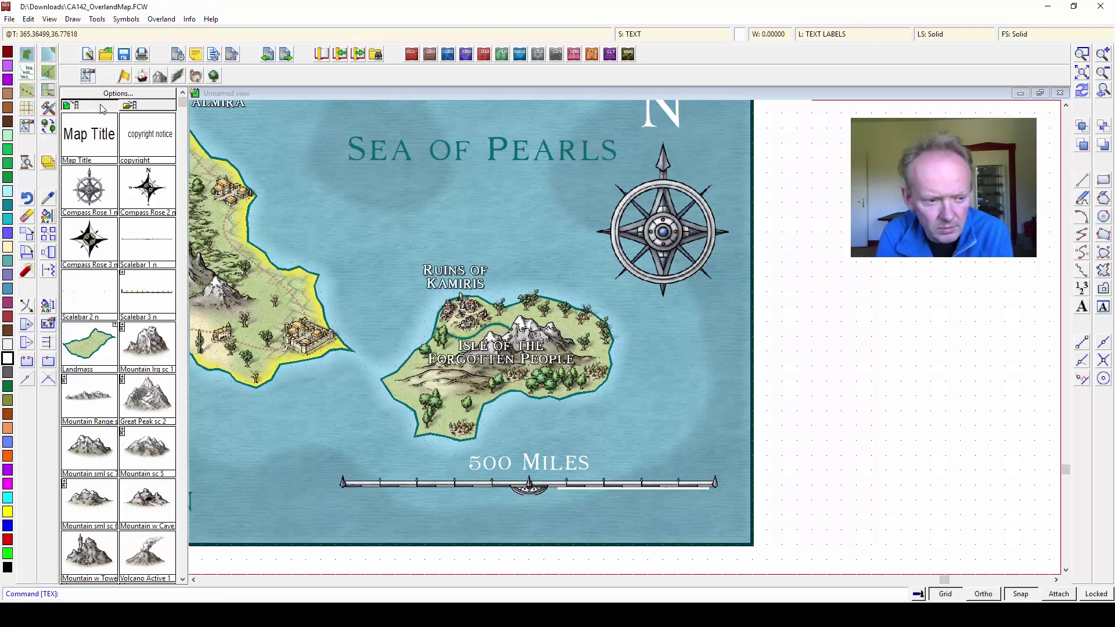
- Turn off the grid display and grid snapping for the whole map
{"action": "key", "text": "Page_Down"}
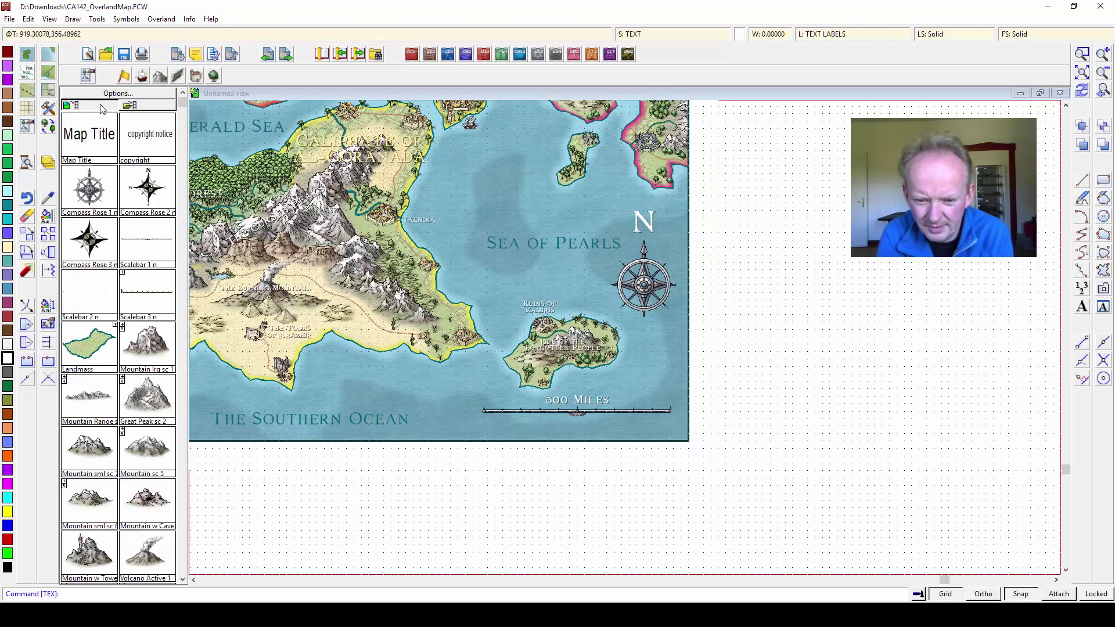
{"action": "left_click", "coordinate": [1081, 72]}
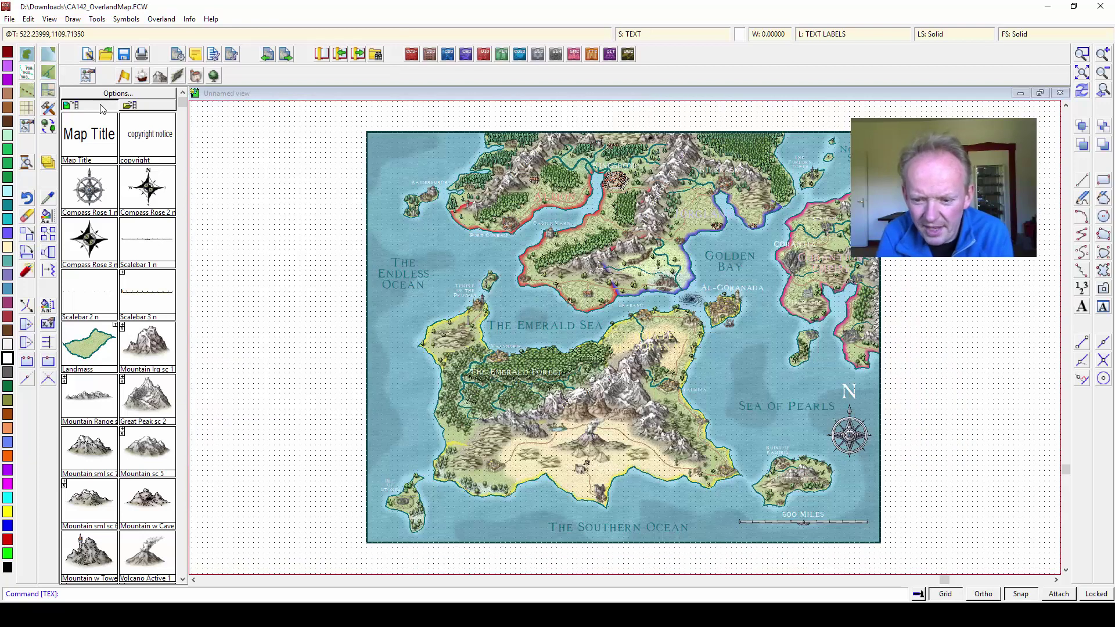
{"action": "left_click", "coordinate": [945, 593]}
{"action": "left_click", "coordinate": [1020, 593]}
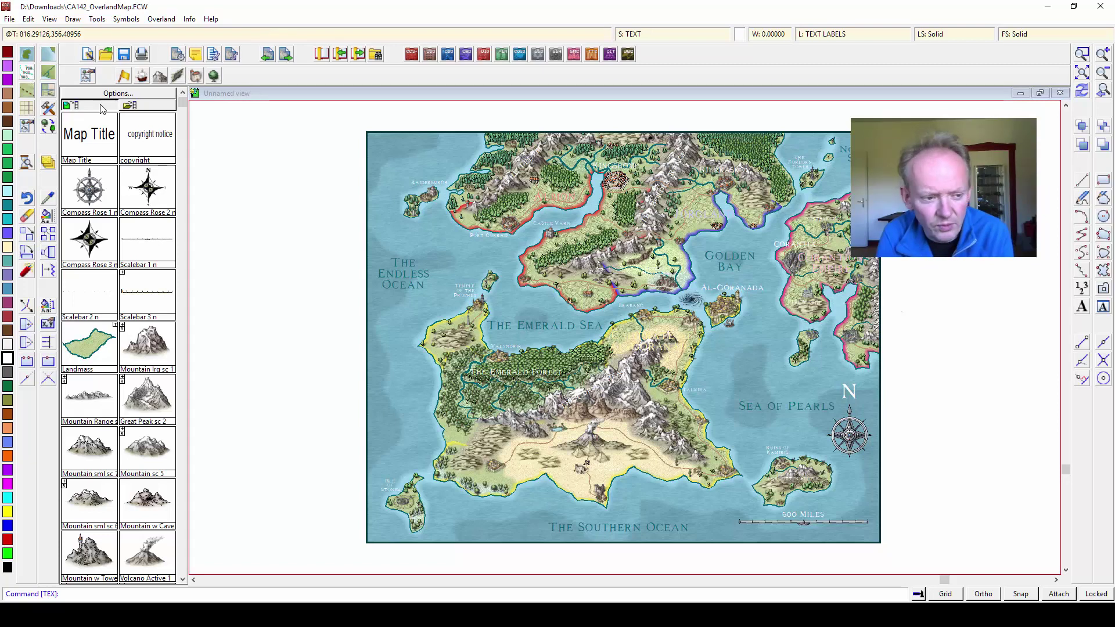
- Inspect the labels and terrain around the Caliphate of Al-Goranada and Albion up close, returning to the full map after each
{"action": "left_click", "coordinate": [1081, 54]}
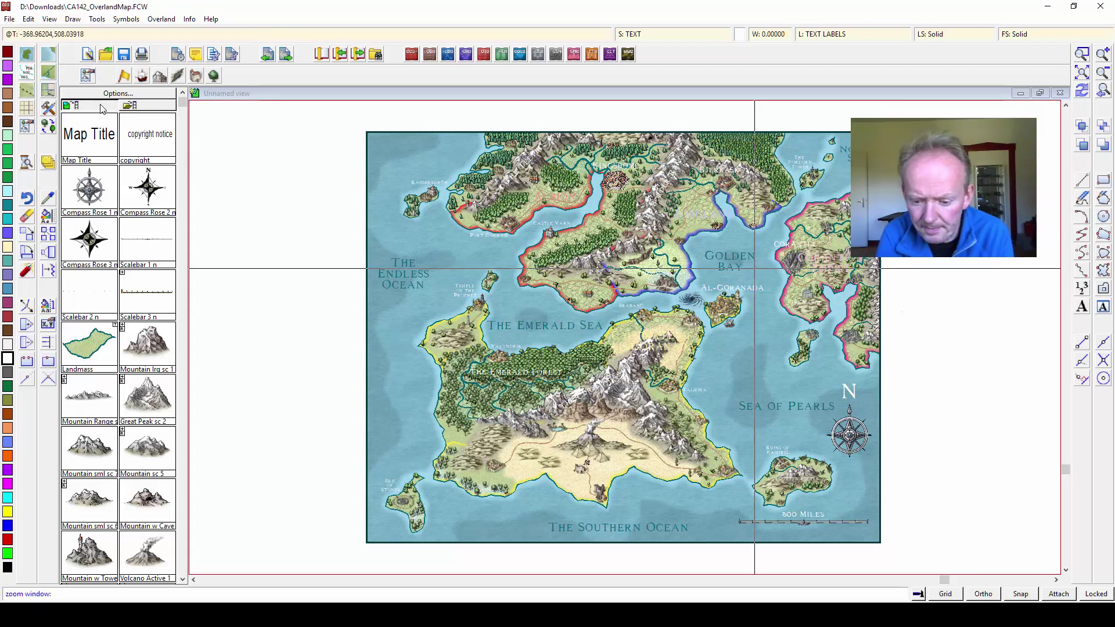
{"action": "left_click", "coordinate": [767, 274]}
{"action": "left_click", "coordinate": [566, 401]}
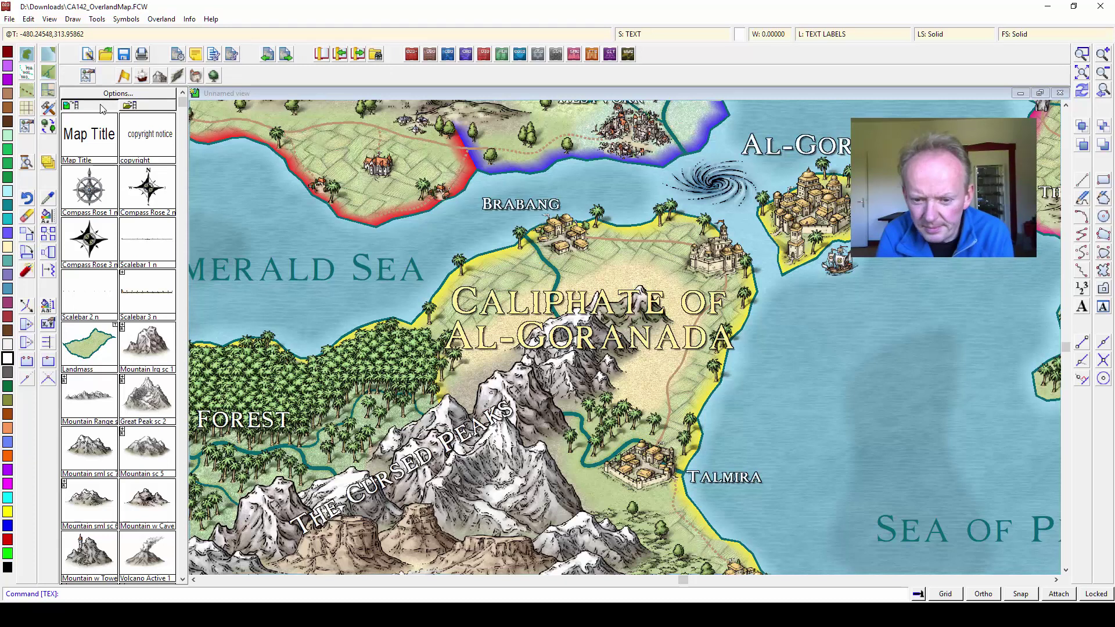
{"action": "left_click", "coordinate": [1102, 90]}
{"action": "left_click", "coordinate": [1081, 54]}
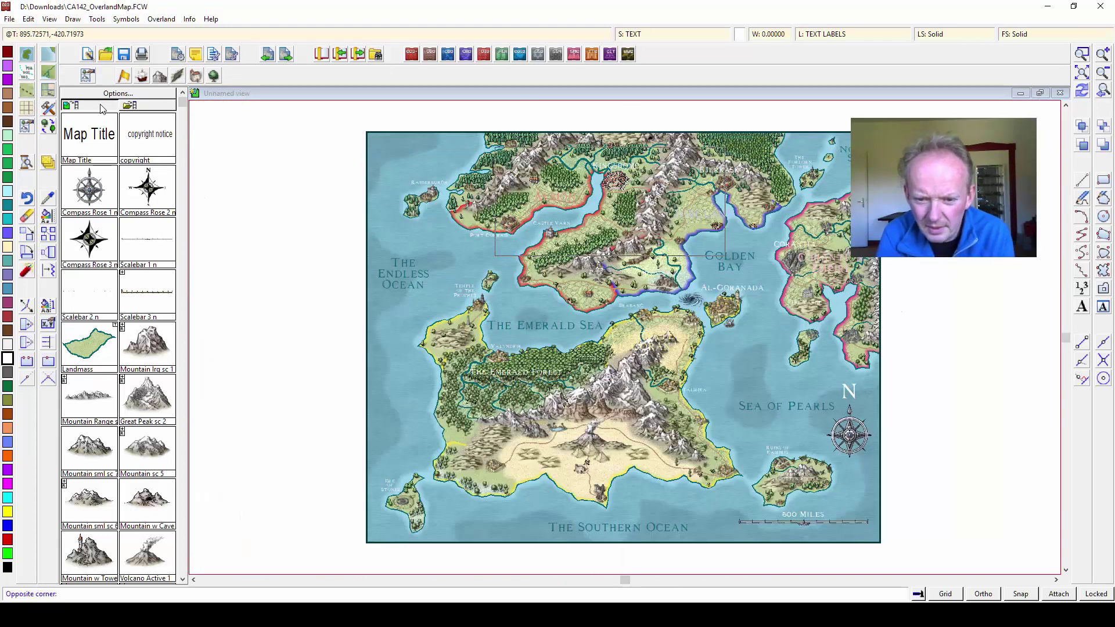
{"action": "key", "text": "F6"}
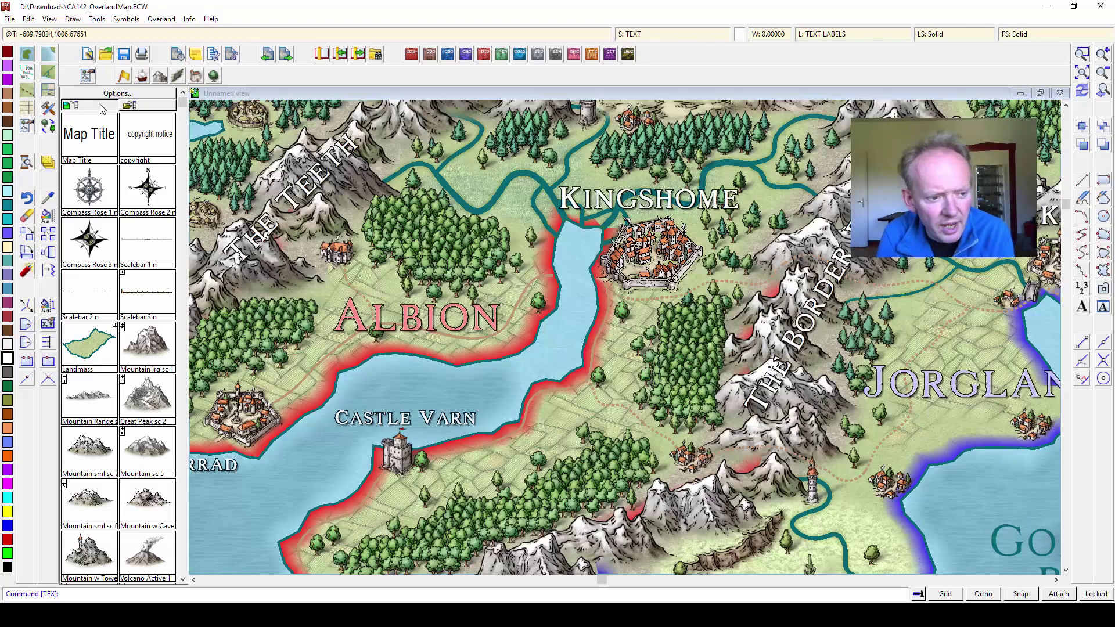
{"action": "key", "text": "F6"}
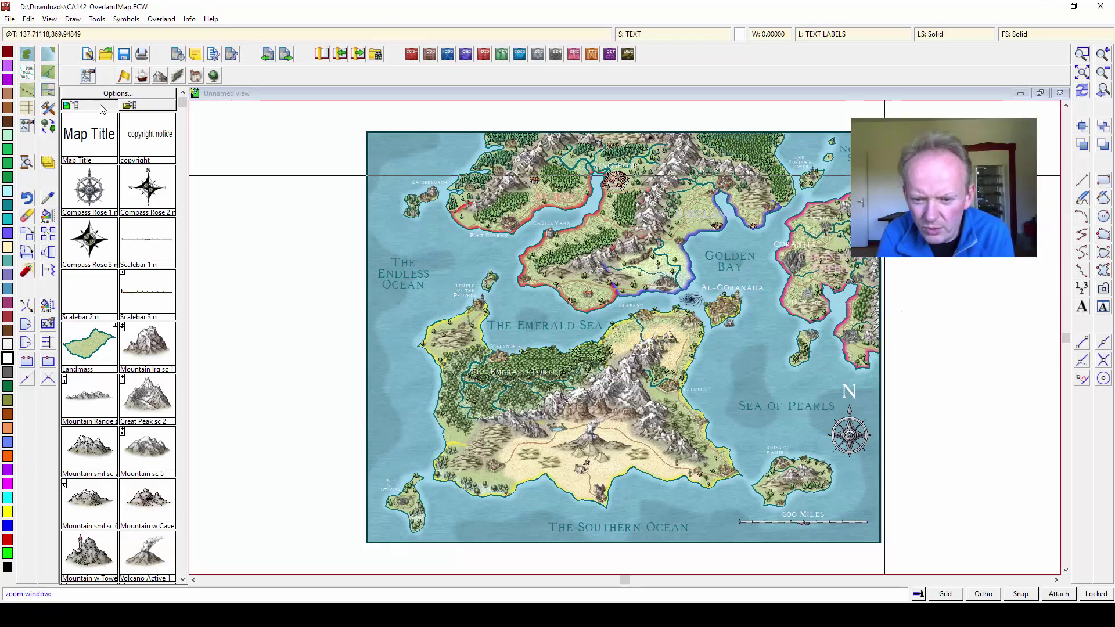